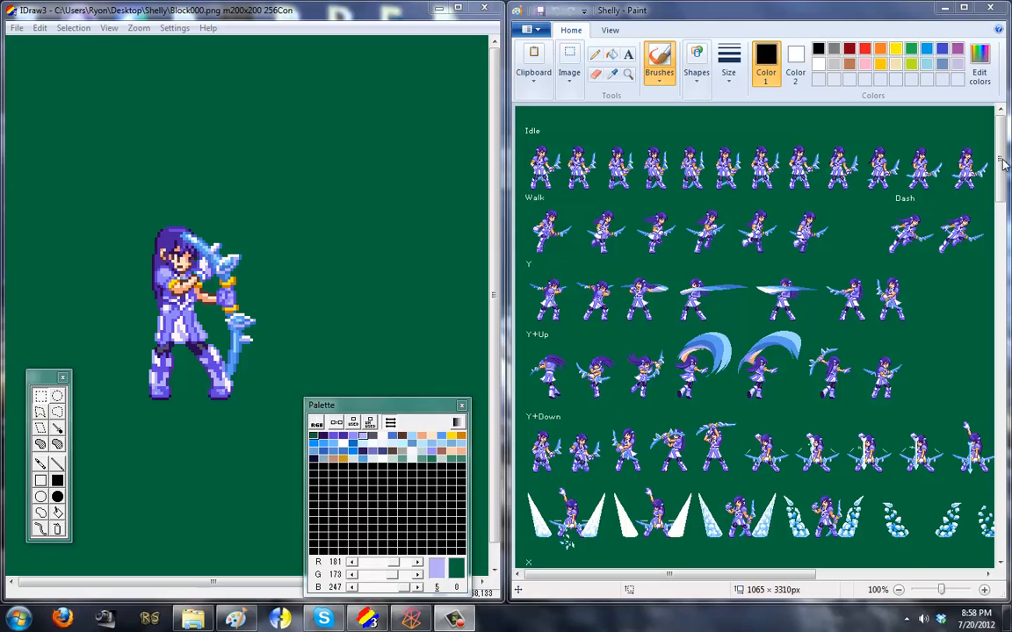
- Cut the first Walk sprite from the sheet in Paint and paste it over the sprite in IDraw3's frame image
mouse_move(1004, 163)
left_mouse_down()
mouse_move(1008, 506)
mouse_move(1006, 138)
left_mouse_up()
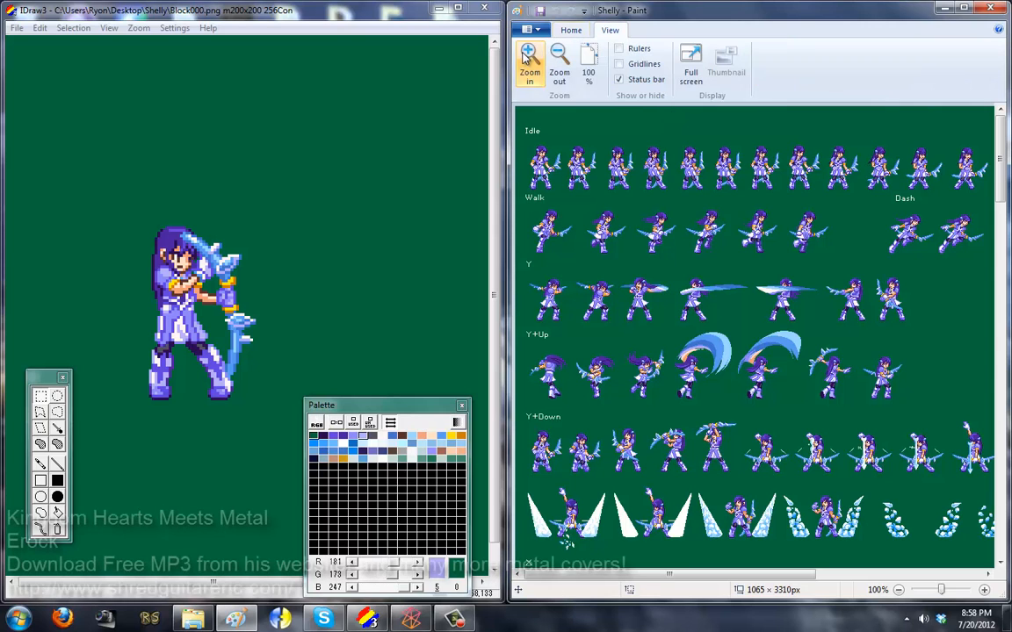
left_click(528, 55)
left_click(528, 55)
left_click(579, 145)
scroll(567, 114, "down", 3)
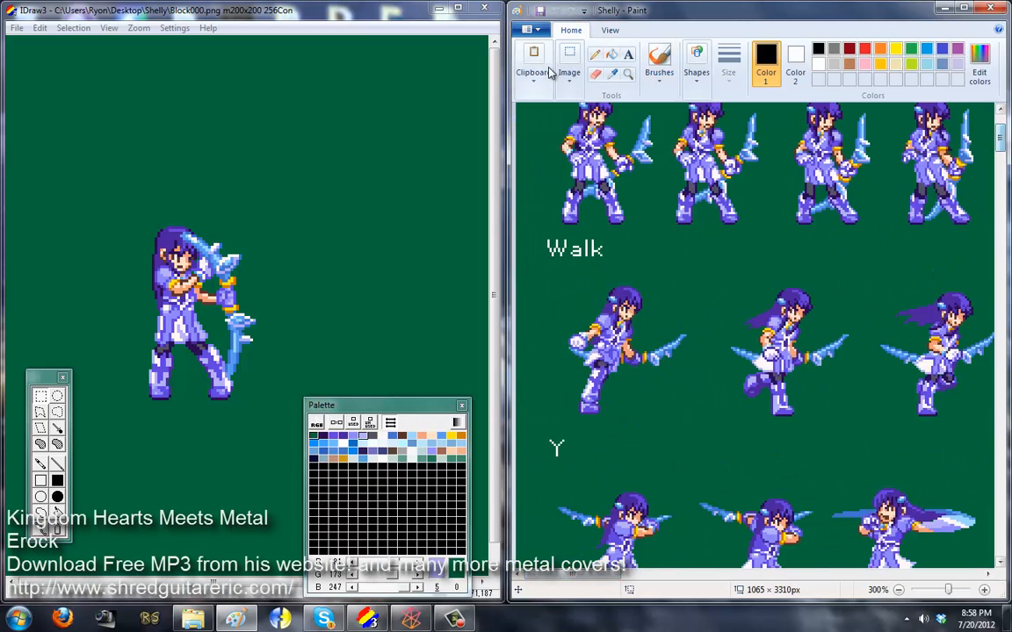
left_click_drag(661, 348, 697, 420)
key("ctrl+x")
left_click(202, 299)
key("ctrl+v")
- Save the frame image as a new file named Walk000
left_click(17, 28)
left_click(66, 100)
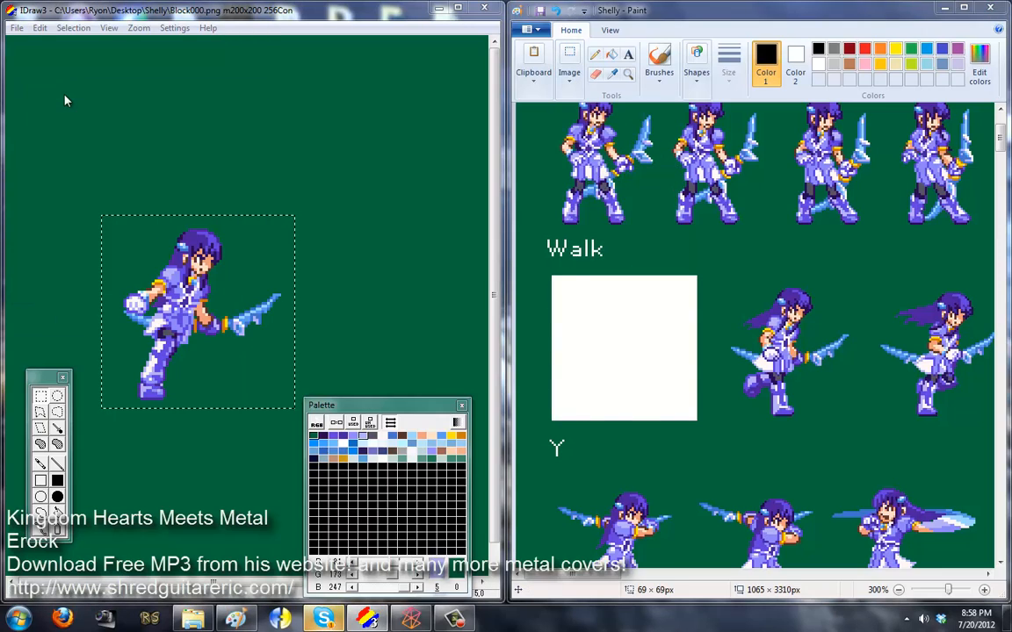
type("Walk000")
key("Return")
- Switch to Skype, send the message "recording now" in the open chat, and return to the sprite windows
left_click(323, 619)
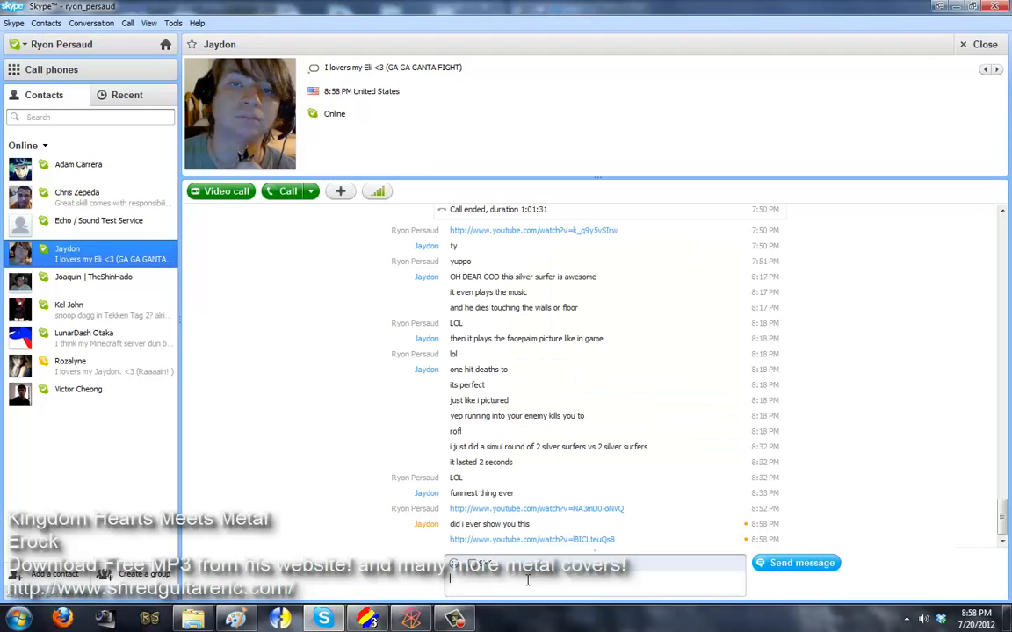
left_click(530, 583)
type("recording now")
key("Return")
left_click(324, 619)
- Paste the second Walk sprite from the sheet into the IDraw3 frame and save it as Walk001
left_click(255, 406)
key("ctrl+v")
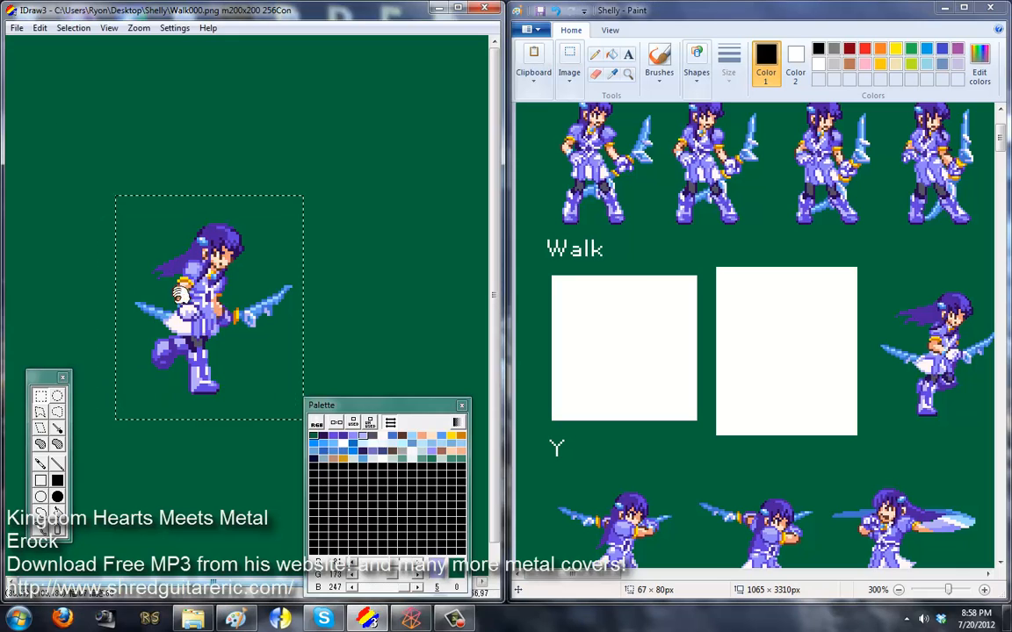
left_click_drag(377, 405, 434, 404)
left_click(41, 464)
left_click(17, 28)
left_click(54, 98)
type("Walk001")
key("Return")
- In Paint, sample the sheet's dark green background as both Color 1 and Color 2
left_click(614, 74)
left_click(659, 213)
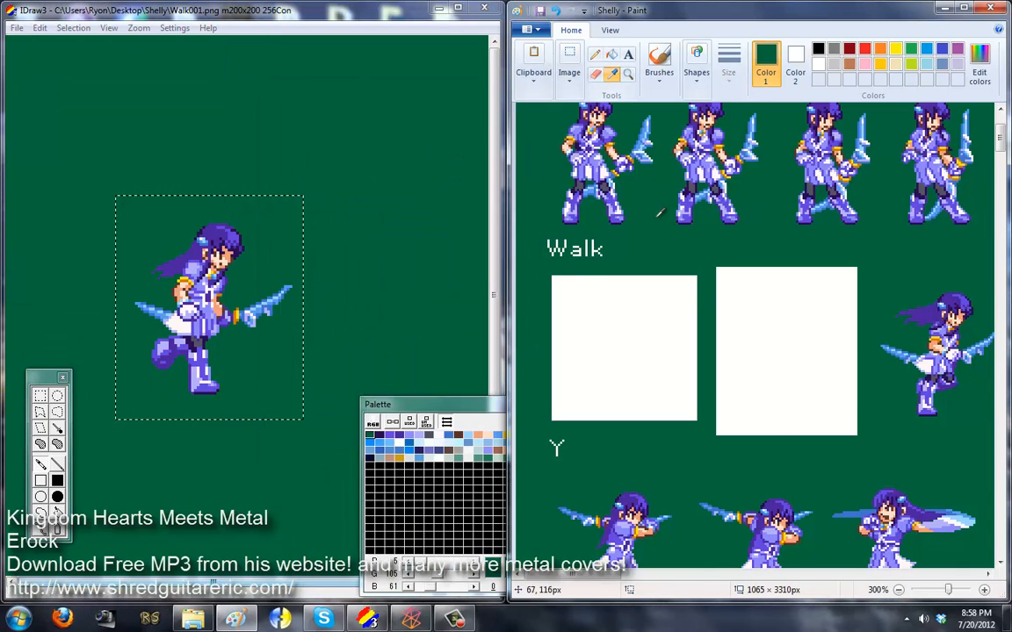
right_click(659, 213)
- Move the third Walk sprite from the sheet into the IDraw3 frame and save it as Walk002
scroll(570, 169, "right", 3)
left_click_drag(613, 264, 750, 444)
key("ctrl+x")
key("ctrl+v")
left_click(17, 29)
left_click(51, 95)
type("Walk002")
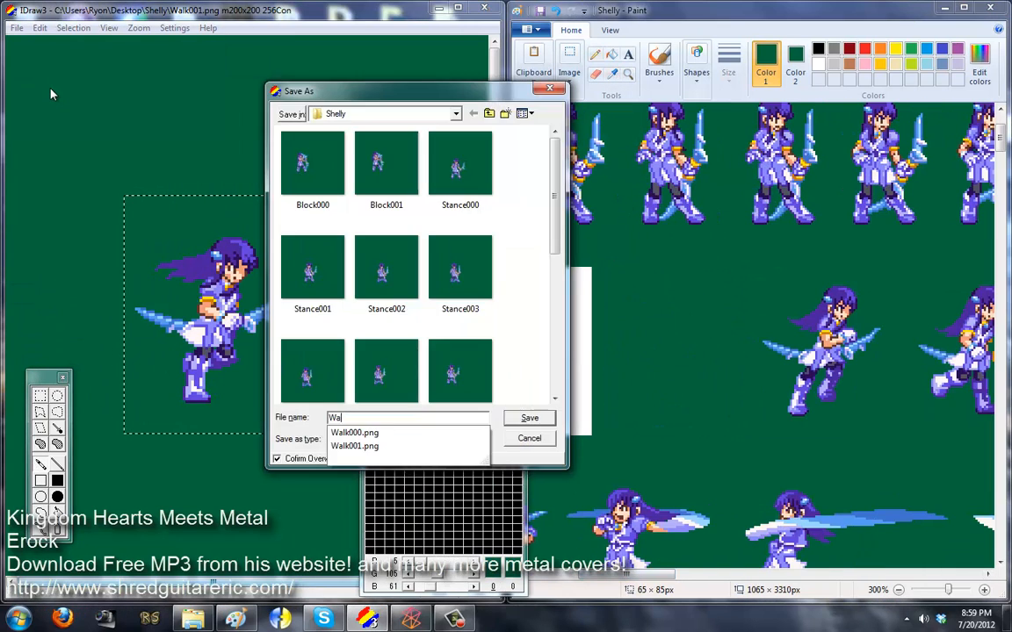
key("Return")
- Move the fourth Walk sprite from the sheet into the IDraw3 frame and save it as Walk003
left_click_drag(672, 576, 700, 577)
left_click(215, 323)
key("ctrl+v")
left_click(17, 28)
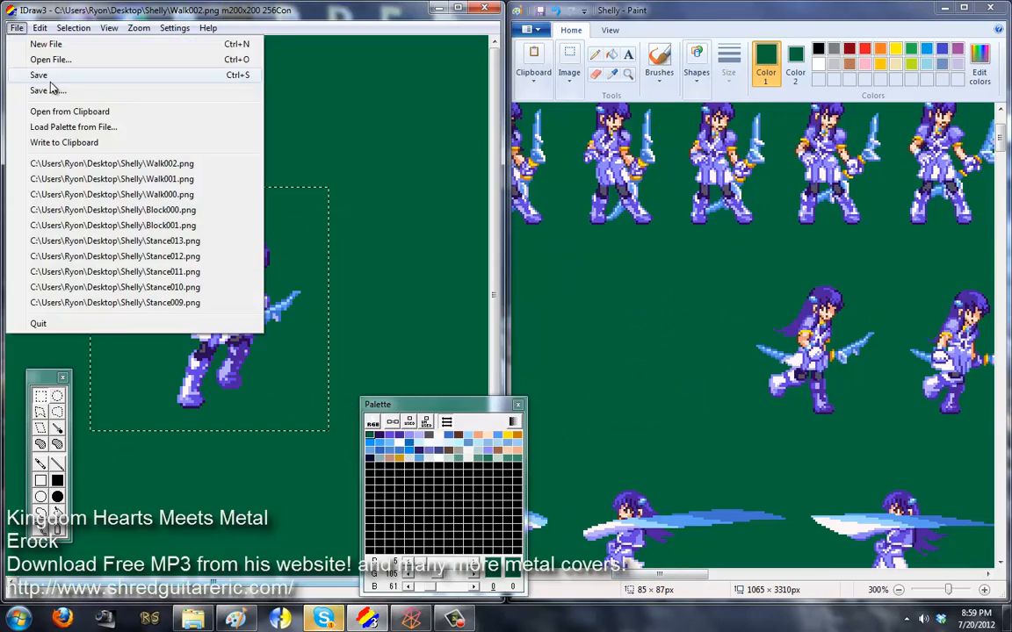
left_click(49, 92)
type("Walk003")
key("Return")
- Cut the fifth Walk sprite from the sheet and paste it into the IDraw3 frame
left_click_drag(550, 268, 723, 438)
key("ctrl+x")
key("ctrl+v")
- Save the fifth Walk frame under the name Walk005
left_click(16, 28)
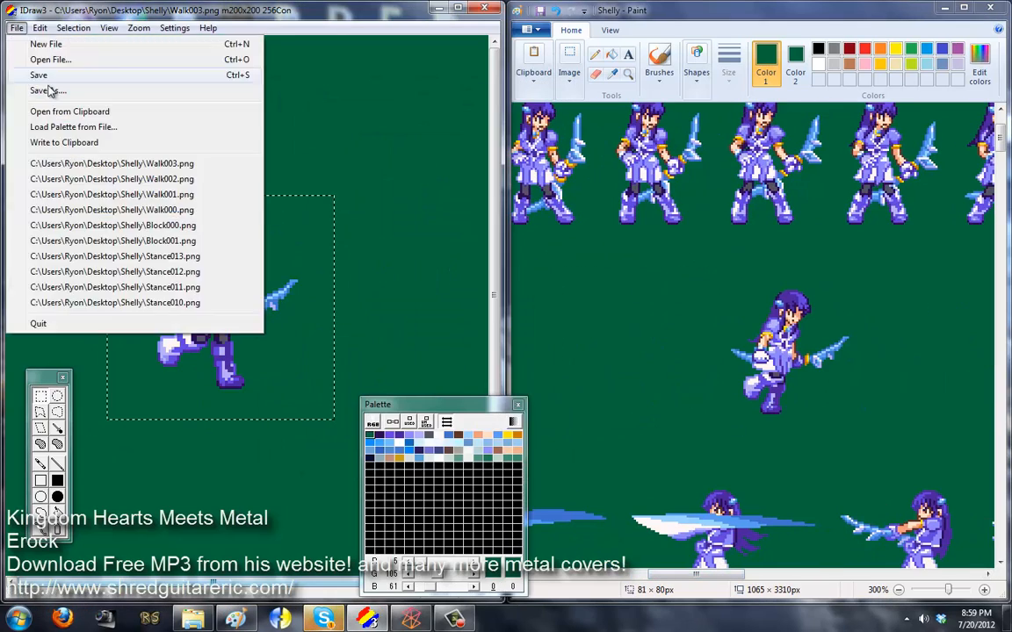
left_click(50, 92)
type("Walk005")
key("Return")
- Save the fifth Walk frame under the name Walk004
left_click(17, 28)
left_click(52, 91)
type("Walk004")
key("Return")
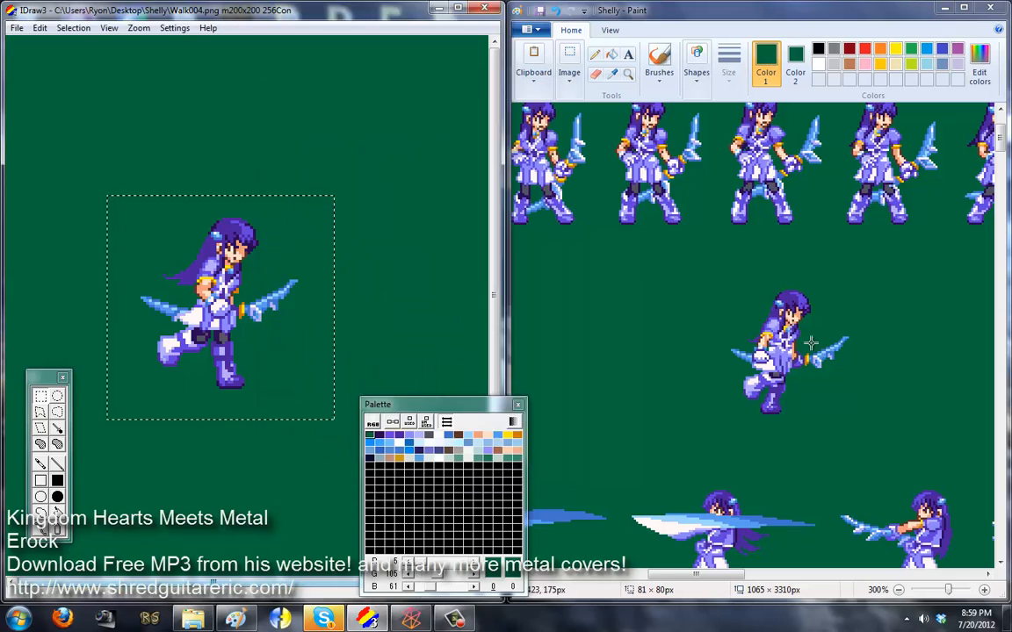
- Save the sixth Walk sprite's frame as Walk005, replacing the existing file of that name
left_click(16, 28)
left_click(49, 91)
type("Walk005")
key("Return")
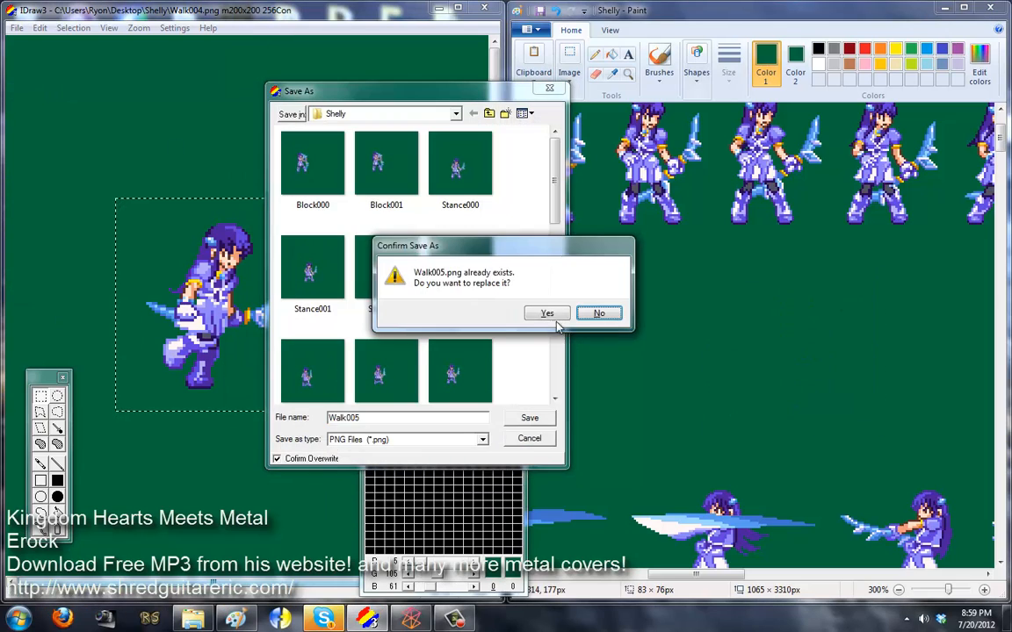
left_click(547, 314)
- Move the first Dash sprite from the sheet into the IDraw3 frame and save it as Dash000
left_click_drag(729, 576, 813, 577)
key("ctrl+x")
key("ctrl+v")
left_click(17, 28)
left_click(34, 81)
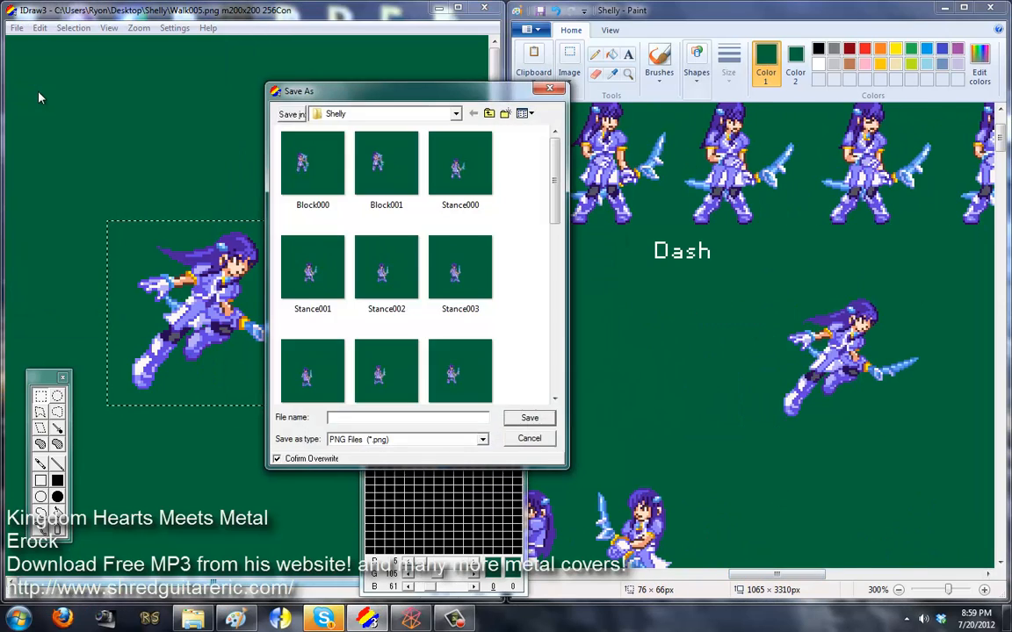
type("Dash000")
key("Return")
- Move the second Dash sprite from the sheet into the IDraw3 frame and save it as Dash001
left_click_drag(760, 283, 940, 430)
key("ctrl+x")
left_click(237, 329)
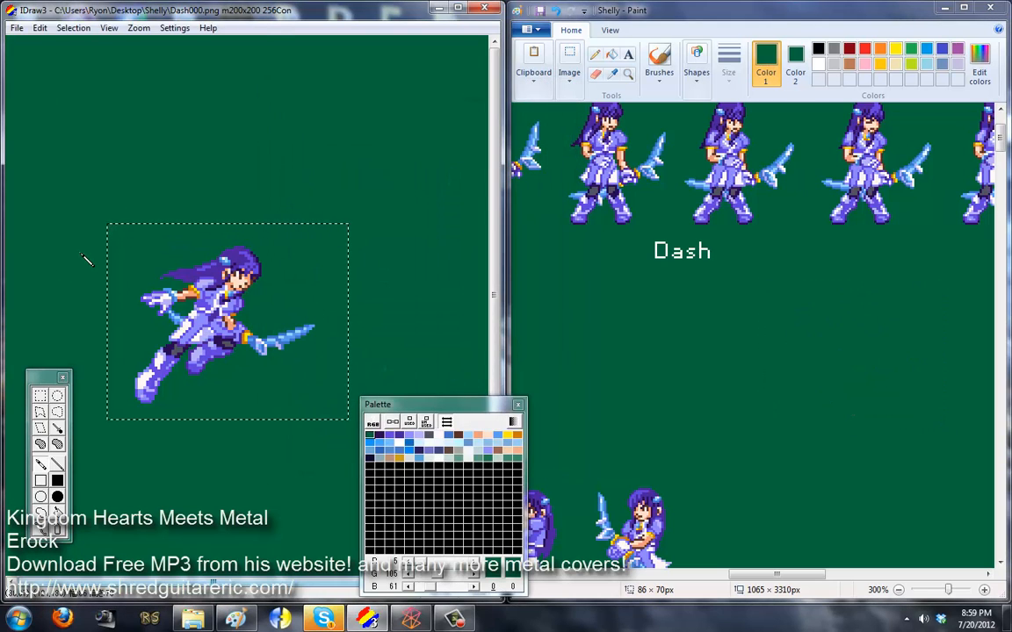
left_click(16, 28)
left_click(43, 87)
type("Dash001")
key("Return")
- Try pasting the portrait faces from the sheet into the IDraw3 frame, and clear the frame
left_click_drag(810, 574, 967, 575)
left_click(572, 61)
left_click_drag(639, 410, 925, 482)
key("ctrl+c")
left_click(257, 352)
key("ctrl+v")
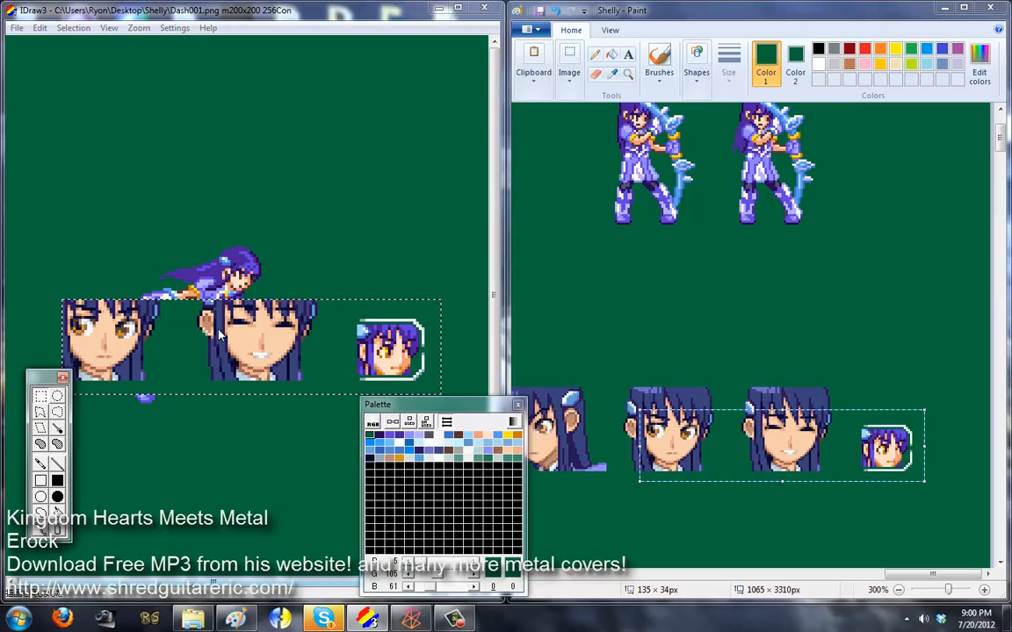
right_click(231, 329)
left_click(272, 23)
- Move the first sprite of the Y row from the sheet into the IDraw3 frame and save it as X000
left_click(755, 352)
scroll(755, 351, "down", 10)
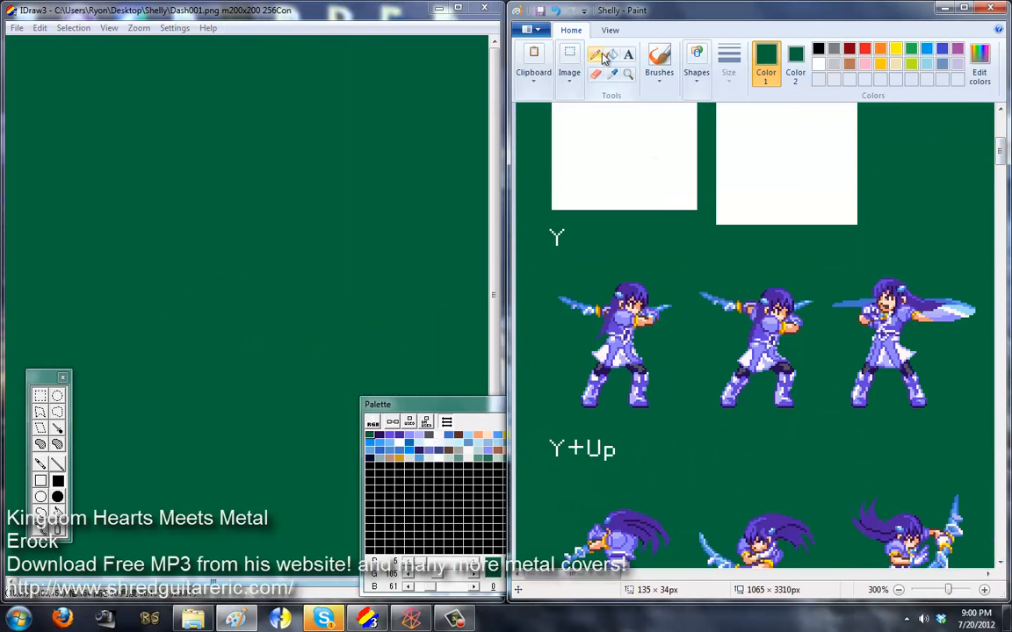
left_click_drag(664, 394, 552, 274)
key("ctrl+x")
left_click(182, 82)
key("ctrl+v")
key("ctrl+s")
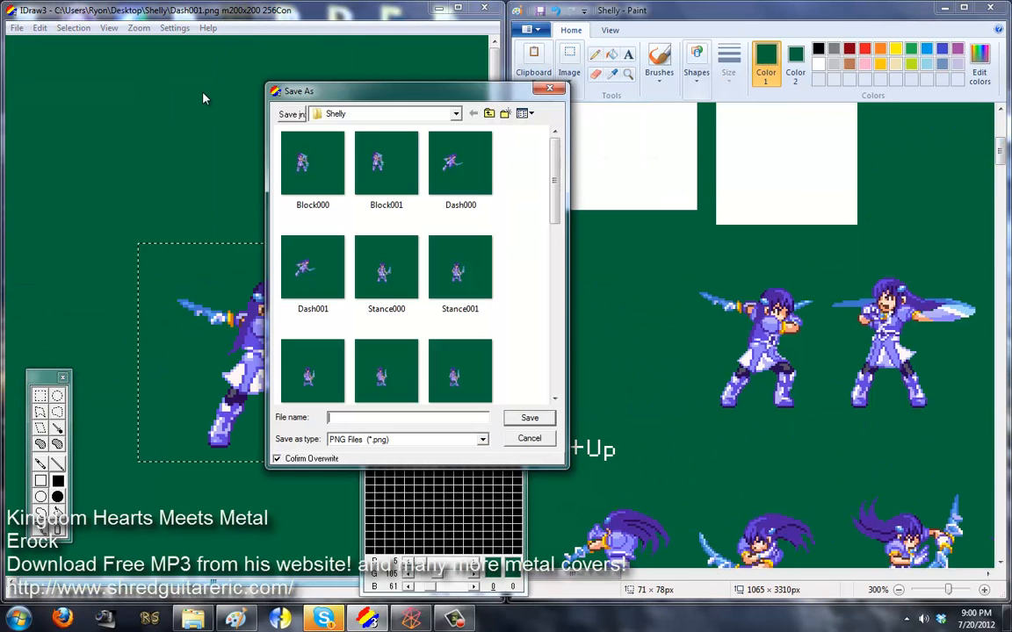
type("X000")
key("Return")
- Move the second sprite of the Y row into the IDraw3 frame and save it as X001
left_click_drag(691, 260, 826, 424)
key("ctrl+x")
key("ctrl+v")
left_click(17, 28)
left_click(28, 91)
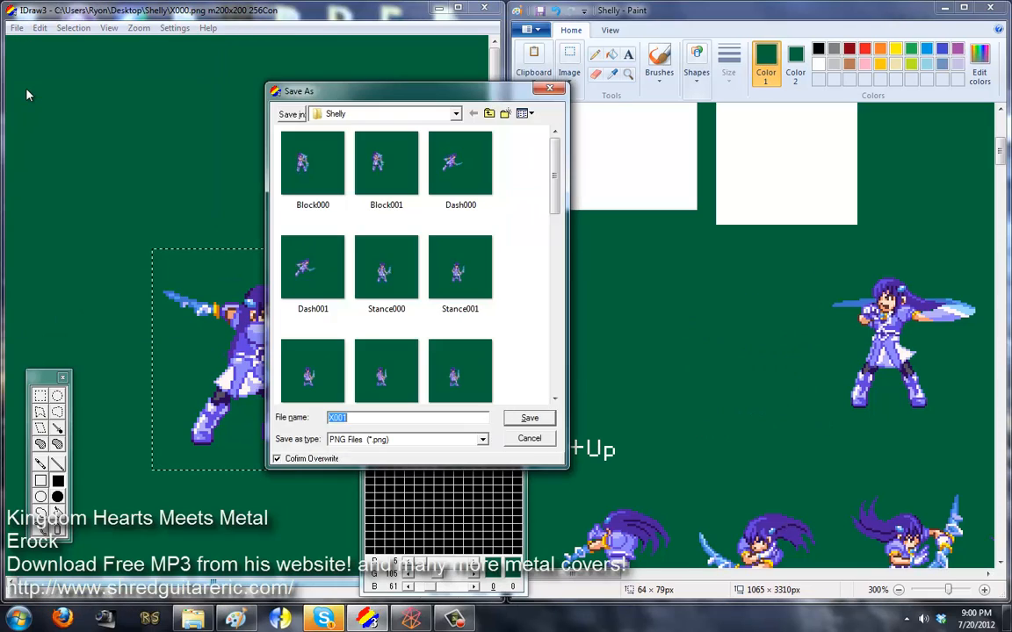
type("X001")
key("Return")
- Move the third sprite of the Y row into the IDraw3 frame and save it as X002
left_click_drag(567, 256, 746, 423)
key("ctrl+x")
key("ctrl+v")
left_click(40, 93)
type("X002")
key("Return")
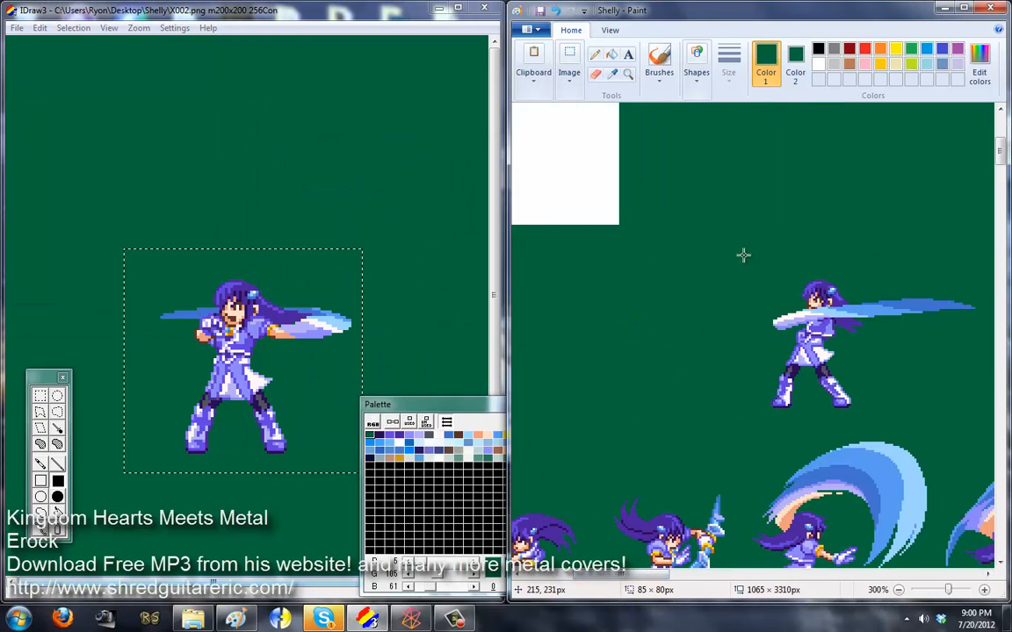
- Move the fourth Y sprite, with the long blue slash, into the IDraw3 frame and save it as X003
left_click_drag(743, 254, 1001, 428)
left_click_drag(669, 575, 765, 576)
key("ctrl+v")
left_click(17, 28)
left_click(47, 83)
type("X003")
key("Return")
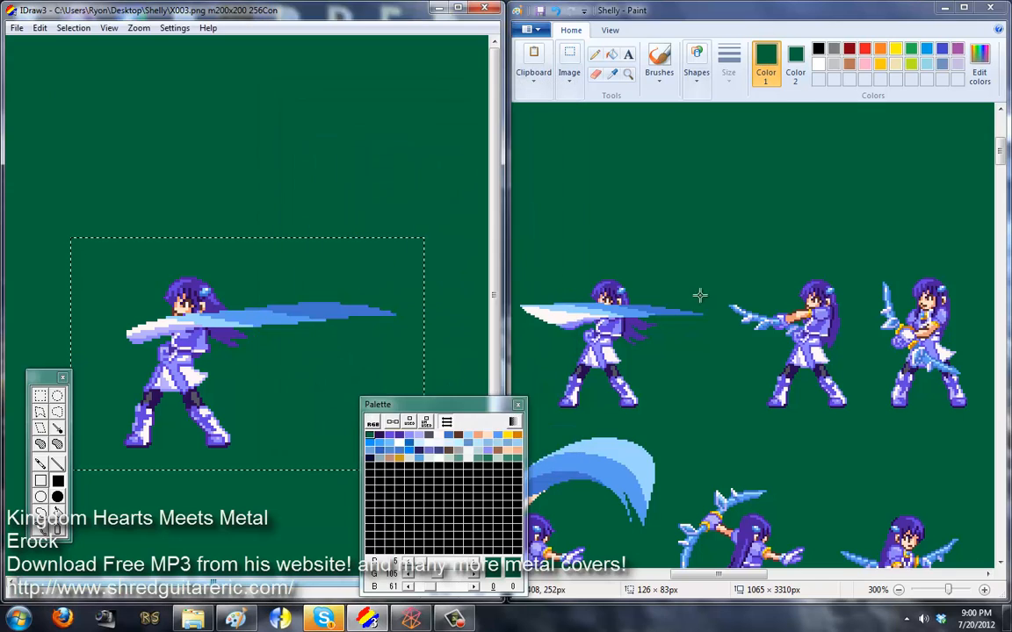
- Move the fifth Y sprite with its slash from the sheet into the IDraw3 frame and save it as X004
left_click_drag(518, 251, 782, 443)
key("ctrl+x")
right_click(139, 167)
left_click(176, 219)
left_click(17, 28)
left_click(44, 83)
type("X004")
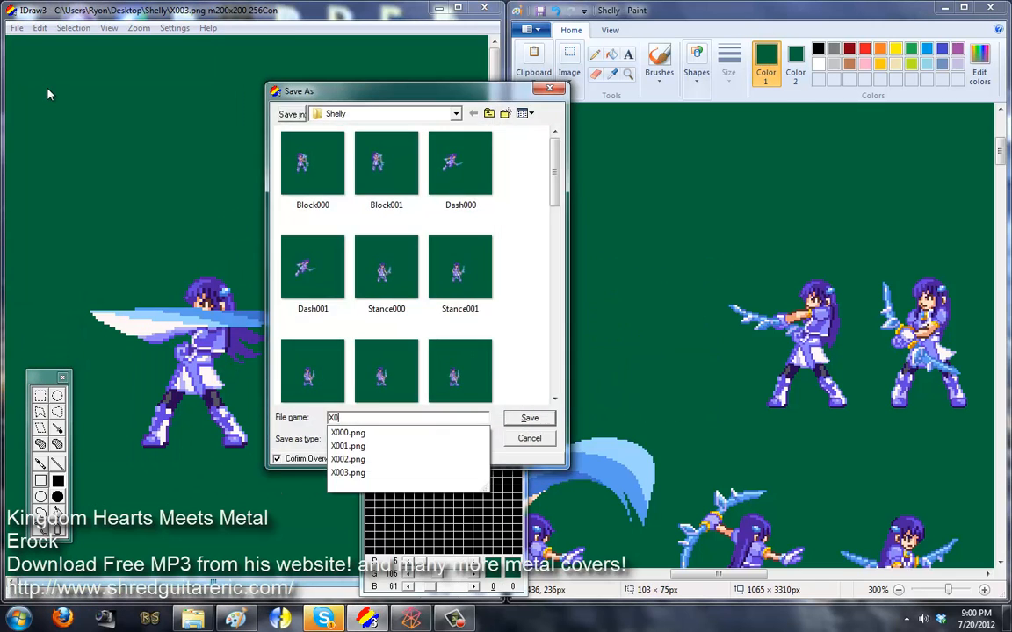
key("Return")
- Move the sixth sprite of the Y row into the IDraw3 frame and save it as X005
left_click_drag(693, 255, 764, 312)
right_click(197, 252)
left_click(220, 299)
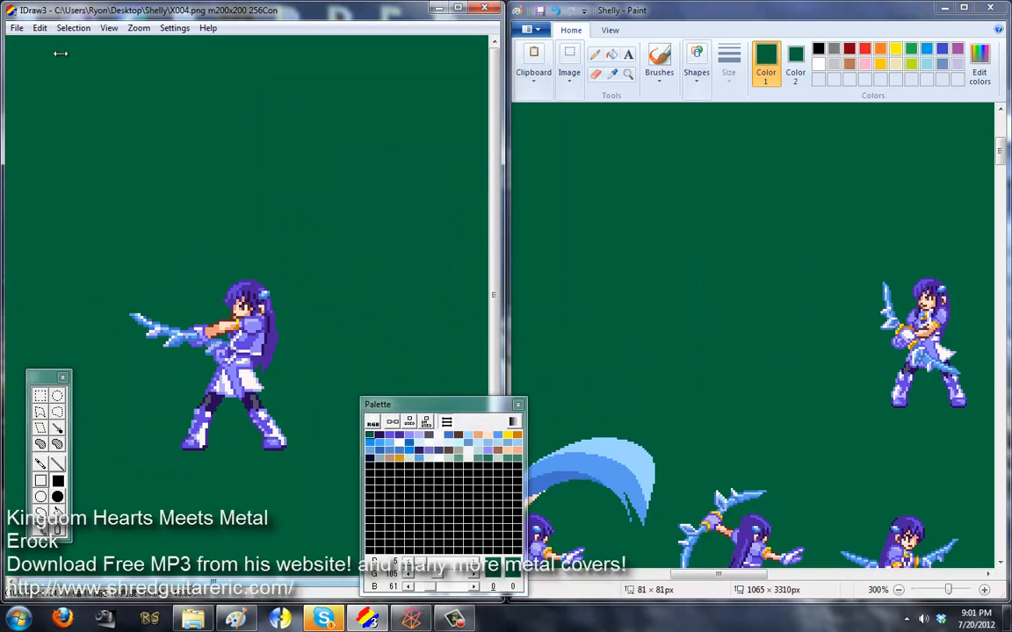
left_click(16, 28)
left_click(47, 83)
type("X005")
key("Return")
- Move the last sprite of the Y row into the IDraw3 frame and save it as X006
left_click_drag(765, 577, 775, 578)
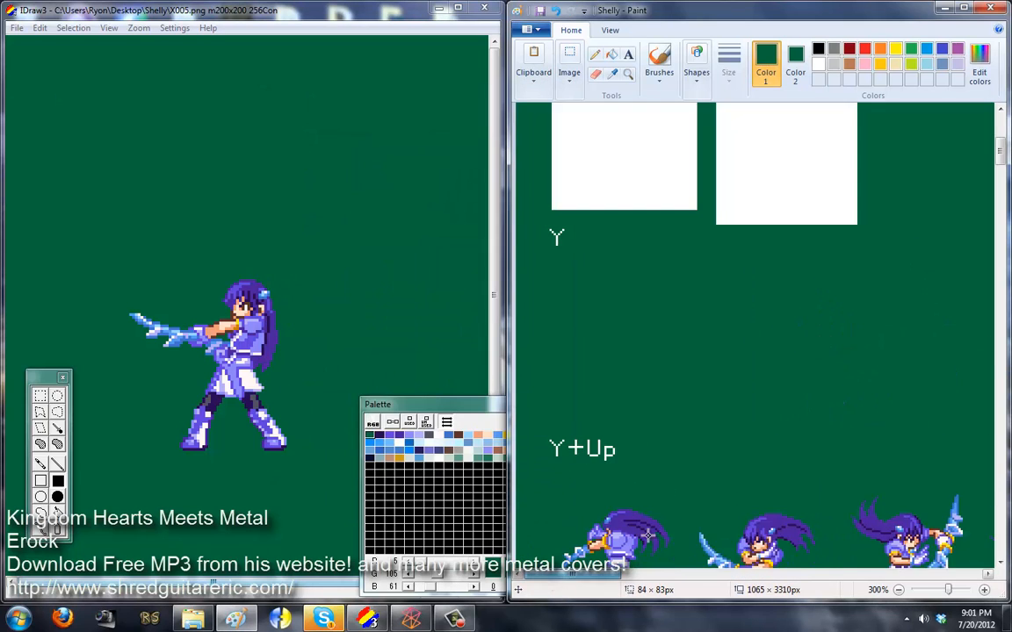
scroll(746, 491, "down", 2)
right_click(247, 317)
left_click(269, 363)
left_click(16, 29)
left_click(47, 83)
type("X006")
key("Return")
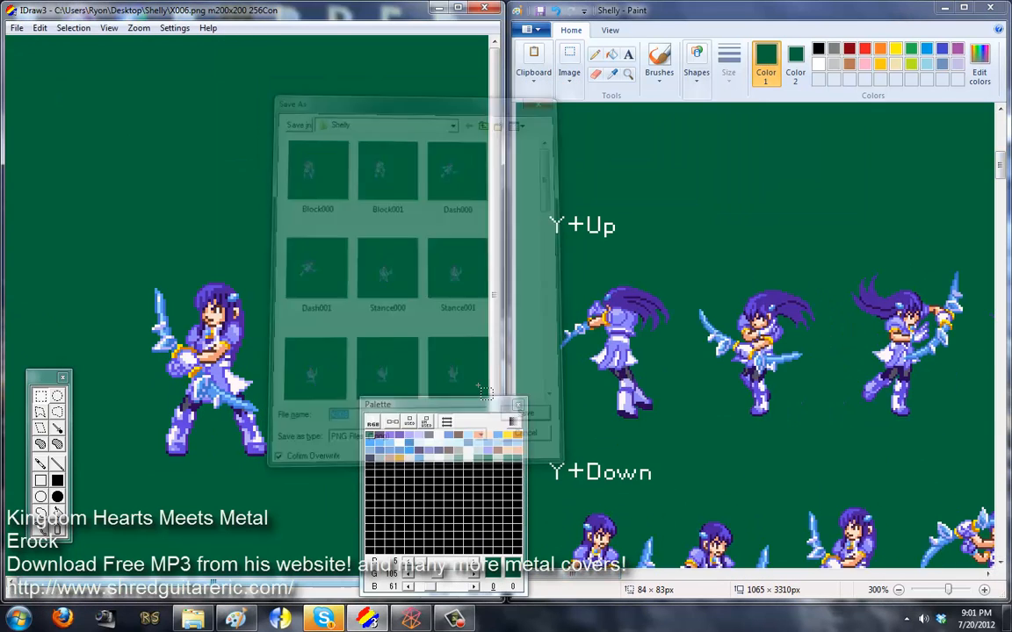
- Move the first Y+Up sprite from the sheet into the IDraw3 frame and save it as Y000
left_click_drag(529, 260, 680, 427)
key("ctrl+x")
right_click(246, 312)
left_click(16, 29)
left_click(32, 94)
type("Y001")
key("Return")
- Move the second Y+Up sprite from the sheet into the IDraw3 frame and save it as Y001
left_click_drag(689, 266, 802, 391)
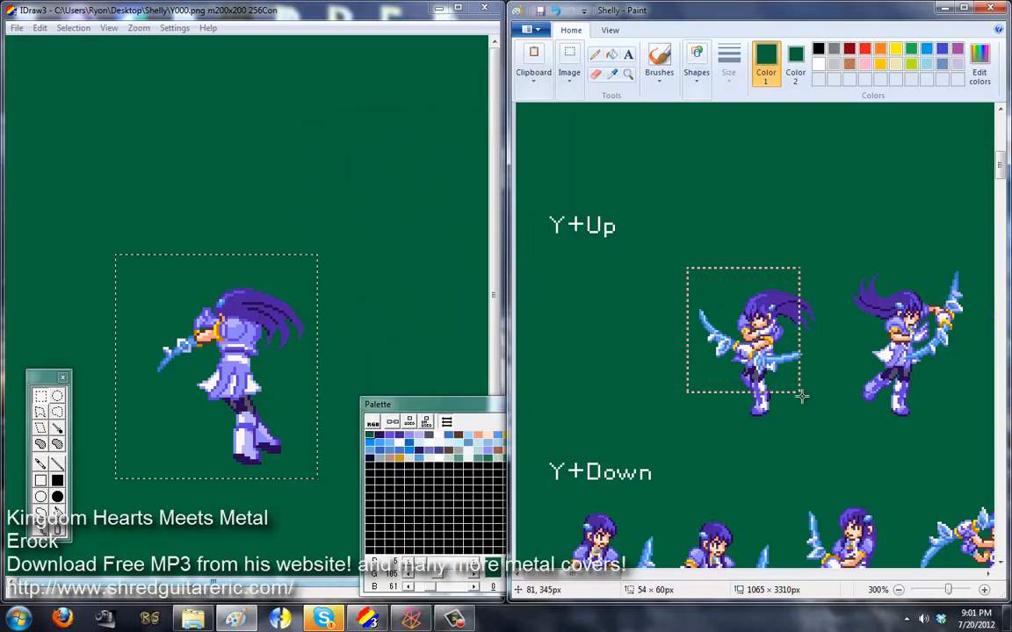
key("ctrl+x")
right_click(247, 312)
left_click(270, 359)
left_click(17, 28)
left_click(48, 84)
- Move the third Y+Up sprite from the sheet into the IDraw3 frame and save it as Y002
left_click_drag(612, 576, 654, 576)
left_click_drag(542, 237, 688, 436)
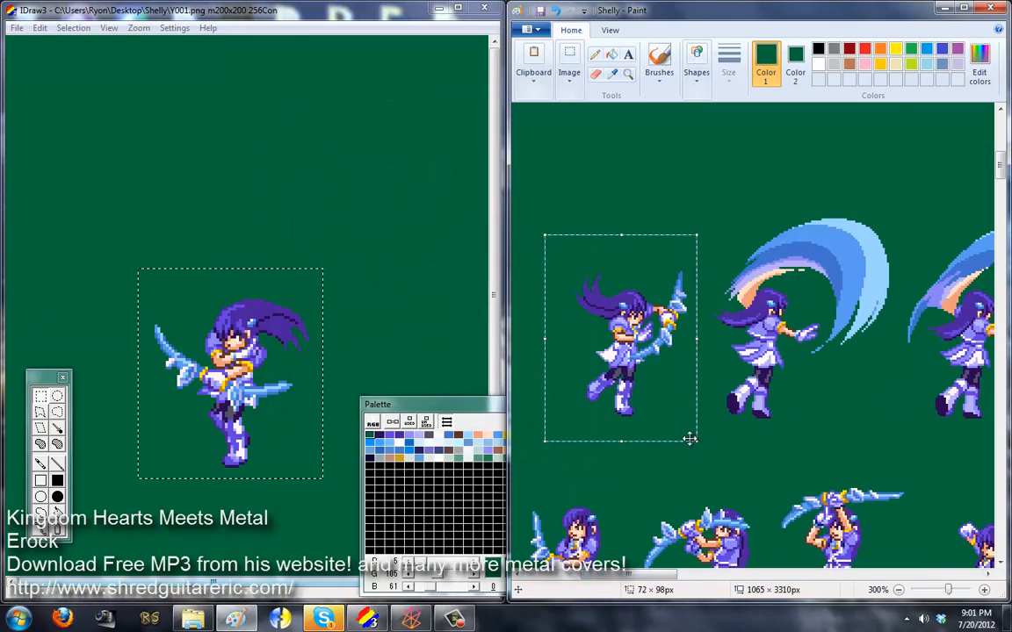
key("ctrl+x")
key("ctrl+v")
left_click(17, 29)
left_click(47, 84)
type("Y002")
key("Return")
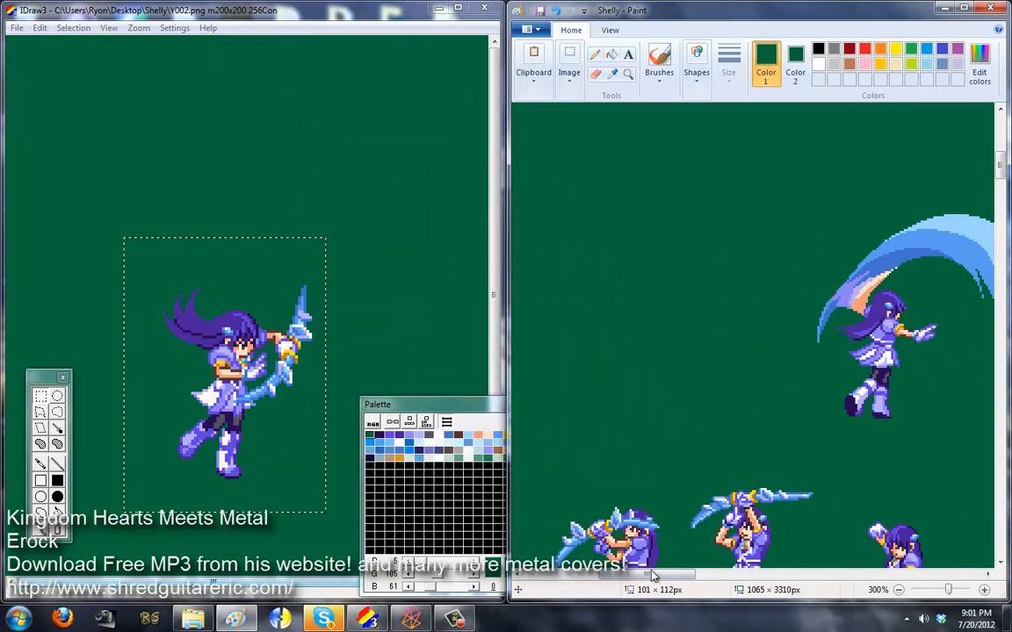
- Move the fourth Y+Up sprite from the sheet into the IDraw3 frame and save it as Y003
left_click_drag(652, 576, 711, 576)
left_click(249, 374)
key("ctrl+v")
left_click(43, 91)
type("Y003")
key("Return")
- Move the fifth Y+Up sprite, with the thinner blue slash arc, into the IDraw3 frame and save it as Y004
left_click_drag(597, 199, 731, 344)
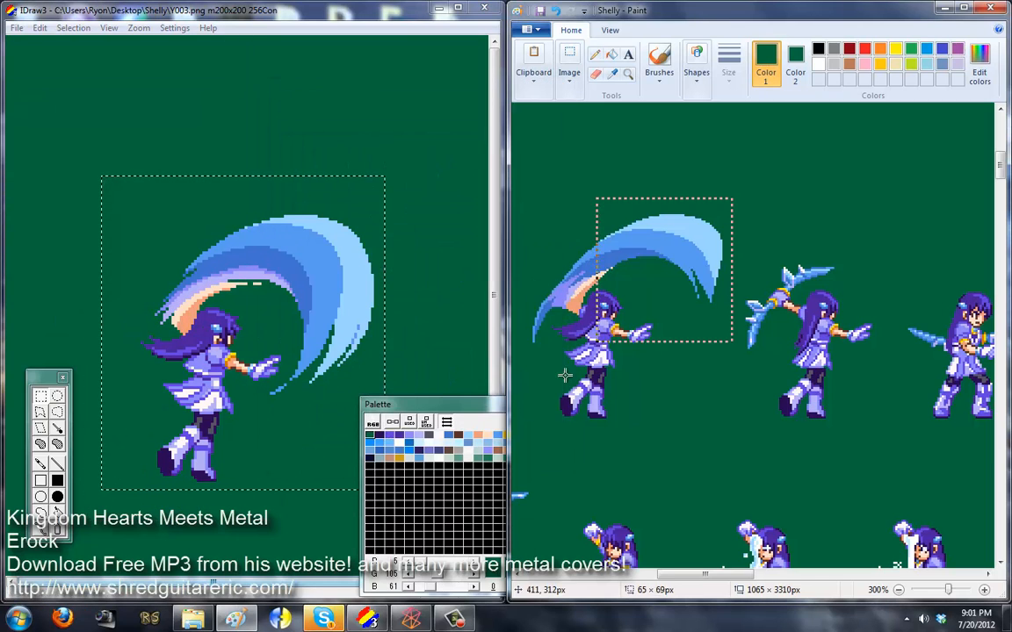
key("ctrl+x")
left_click(61, 94)
key("ctrl+v")
key("ctrl+shift+s")
type("Y004")
key("Return")
- Move the sixth Y+Up sprite, with the bow held up behind her, into the IDraw3 frame and save it as Y005
left_click_drag(885, 244, 711, 430)
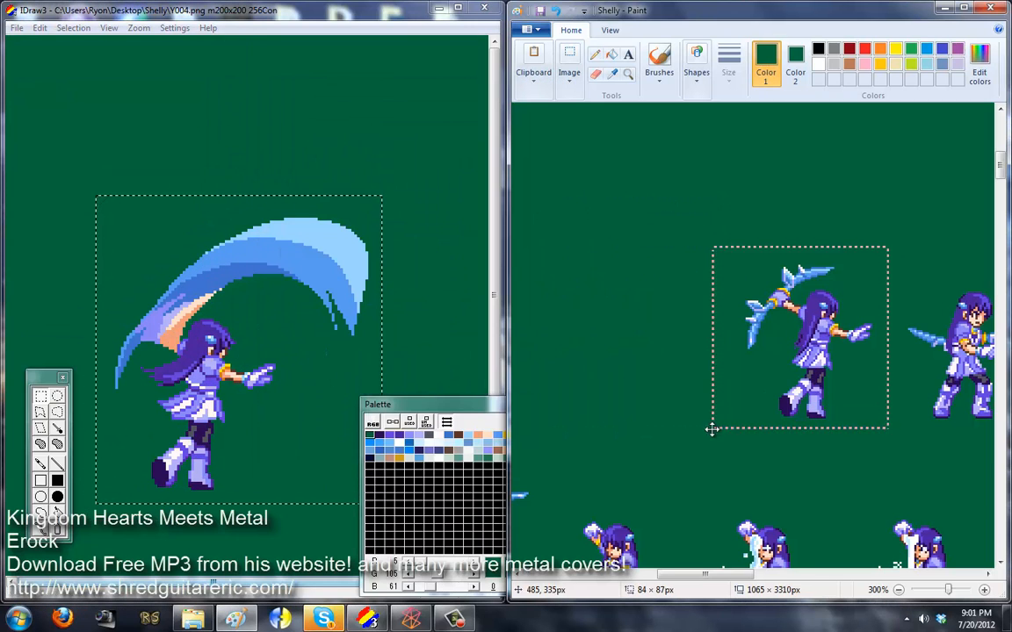
key("ctrl+x")
left_click_drag(704, 576, 757, 576)
left_click(250, 378)
key("ctrl+shift+s")
type("Y005")
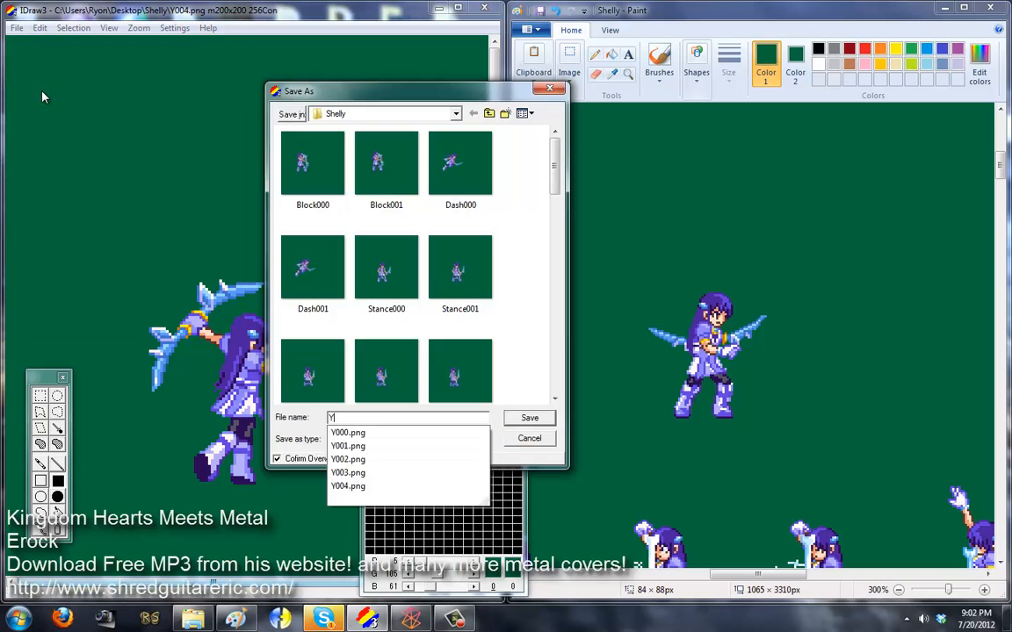
key("Return")
- Move the last Y+Up sprite from the sheet into the IDraw3 frame and save it as Y006
left_click_drag(625, 255, 786, 430)
key("ctrl+x")
left_click(146, 355)
key("ctrl+v")
key("ctrl+shift+s")
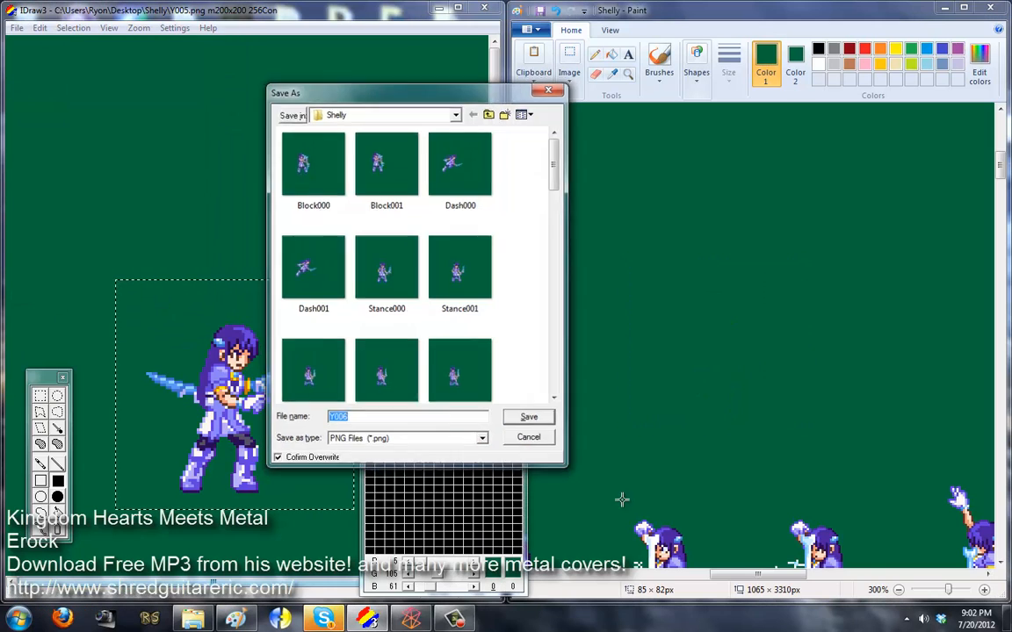
key("Return")
- Move the first Y+Down sprite from the sheet into the IDraw3 frame and save it as Z000
scroll(958, 255, "down", 5)
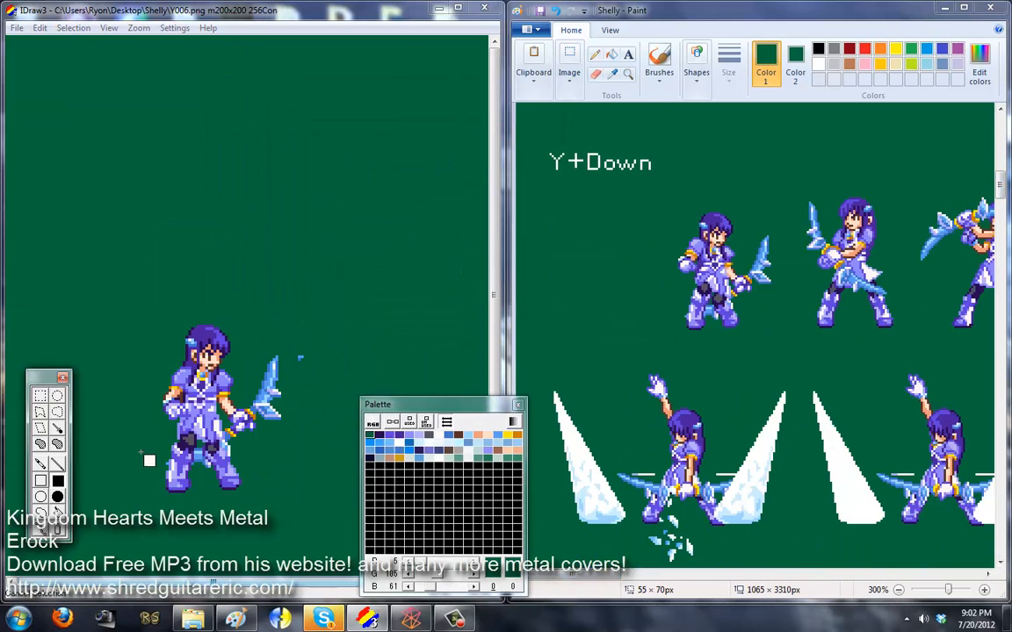
left_click(48, 91)
type("Z000")
key("Return")
- Move the second Y+Down sprite from the sheet into the IDraw3 frame and save it as Z001
left_click_drag(655, 203, 778, 333)
key("ctrl+x")
left_click(224, 406)
key("ctrl+v")
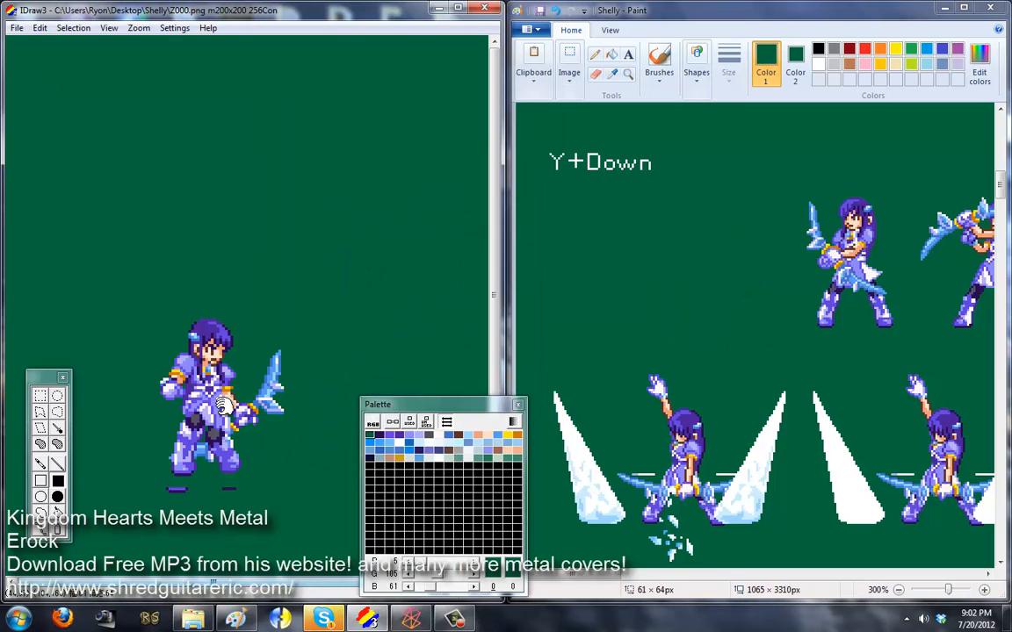
left_click(16, 28)
left_click(52, 91)
type("Z001")
key("Return")
- Move the third Y+Down sprite from the sheet into the IDraw3 frame and save it as Z002
left_click_drag(772, 171, 911, 340)
key("ctrl+x")
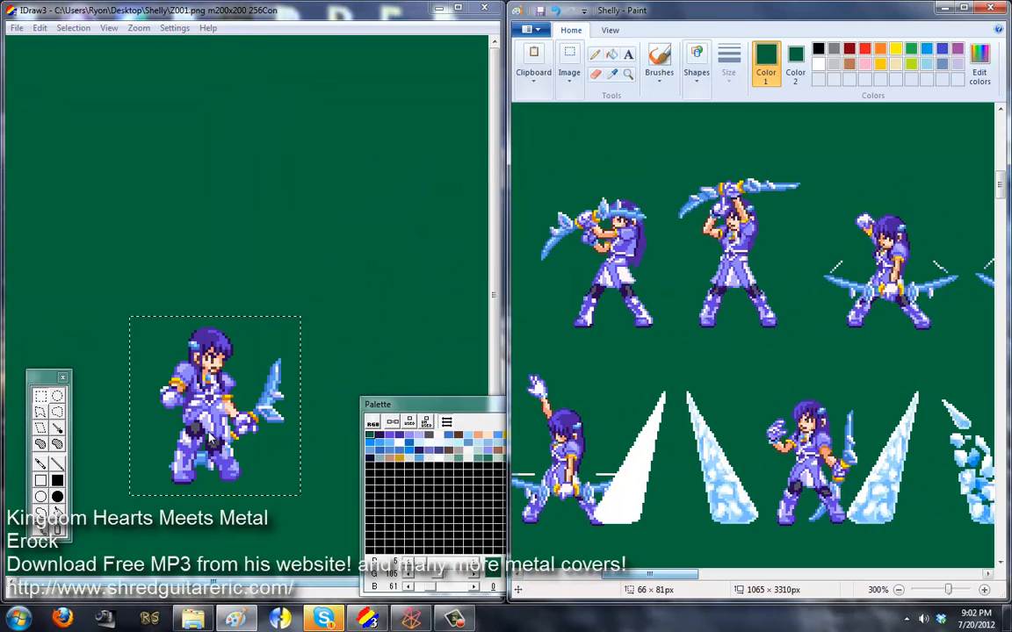
key("ctrl+v")
left_click(17, 29)
left_click(82, 90)
type("Z002")
key("Return")
- Move the fourth Y+Down sprite from the sheet into the IDraw3 frame and save it as Z003
left_click_drag(530, 172, 666, 343)
key("ctrl+x")
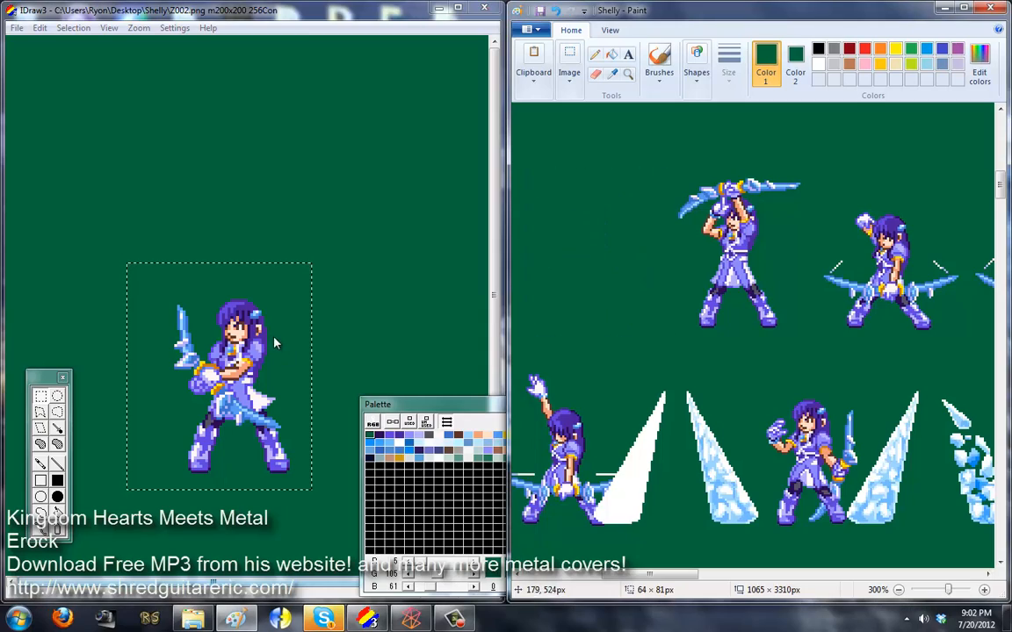
mouse_move(655, 575)
left_mouse_down()
mouse_move(902, 575)
mouse_move(659, 576)
left_mouse_up()
left_click(234, 379)
left_click(20, 30)
left_click(53, 91)
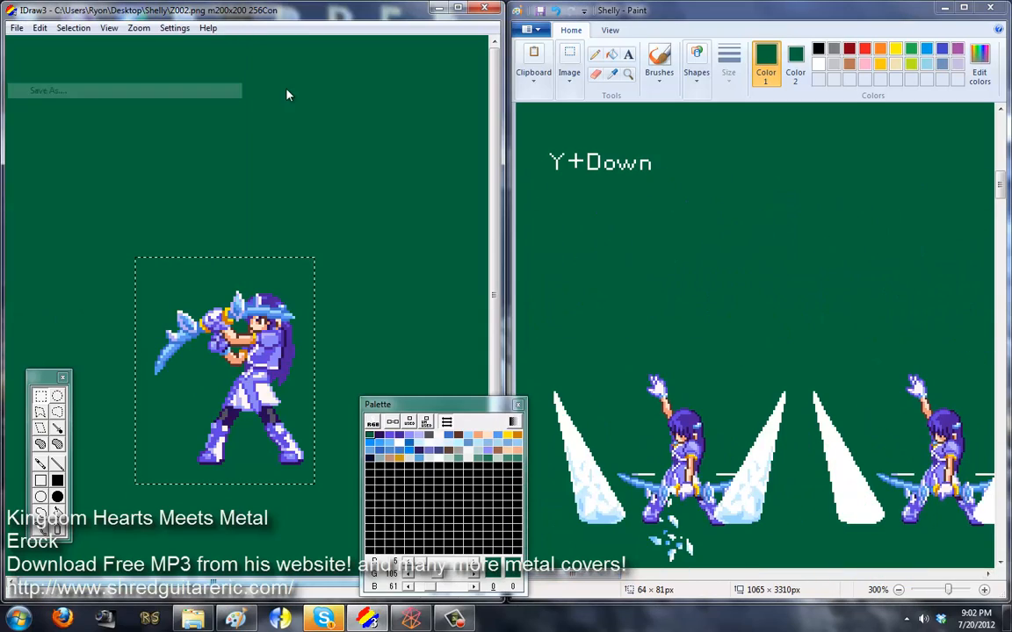
type("Z003")
key("Return")
- Move the fifth Y+Down sprite, with the bow overhead, into the IDraw3 frame and save it as Z004
left_click_drag(580, 575, 661, 575)
left_click_drag(630, 153, 793, 339)
key("ctrl+x")
key("ctrl+v")
left_click(17, 27)
left_click(37, 78)
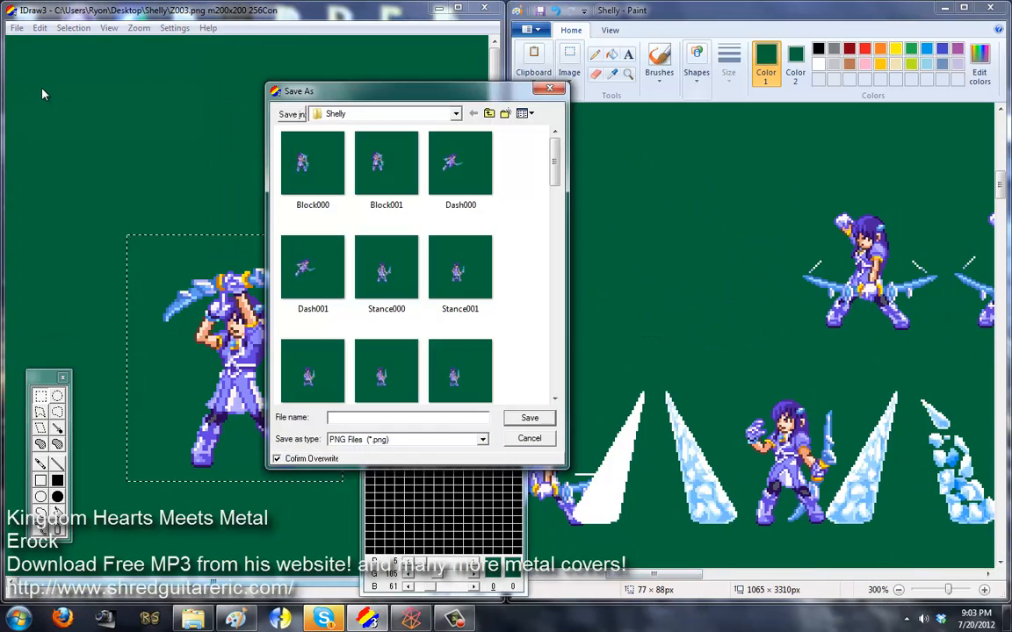
type("Z004")
key("Return")
- Move the sixth Y+Down sprite from the sheet into the IDraw3 frame and save it as Z005
mouse_move(655, 574)
left_mouse_down()
mouse_move(848, 593)
mouse_move(887, 593)
mouse_move(719, 587)
mouse_move(900, 585)
mouse_move(819, 575)
left_mouse_up()
key("ctrl+v")
left_click(17, 27)
left_click(40, 90)
type("Z005")
key("Return")
- Move the raised-arm Y+Down sprite into the IDraw3 frame and bring over a clean foot to replace the one hidden by the ice spike
key("ctrl+x")
left_click(256, 377)
key("ctrl+v")
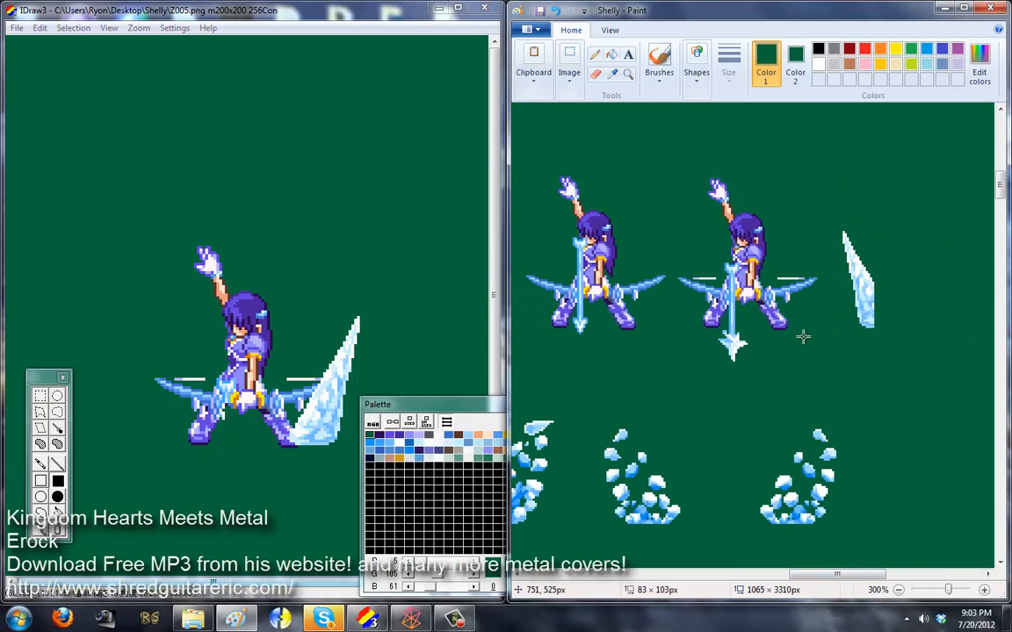
key("ctrl+x")
left_click(175, 428)
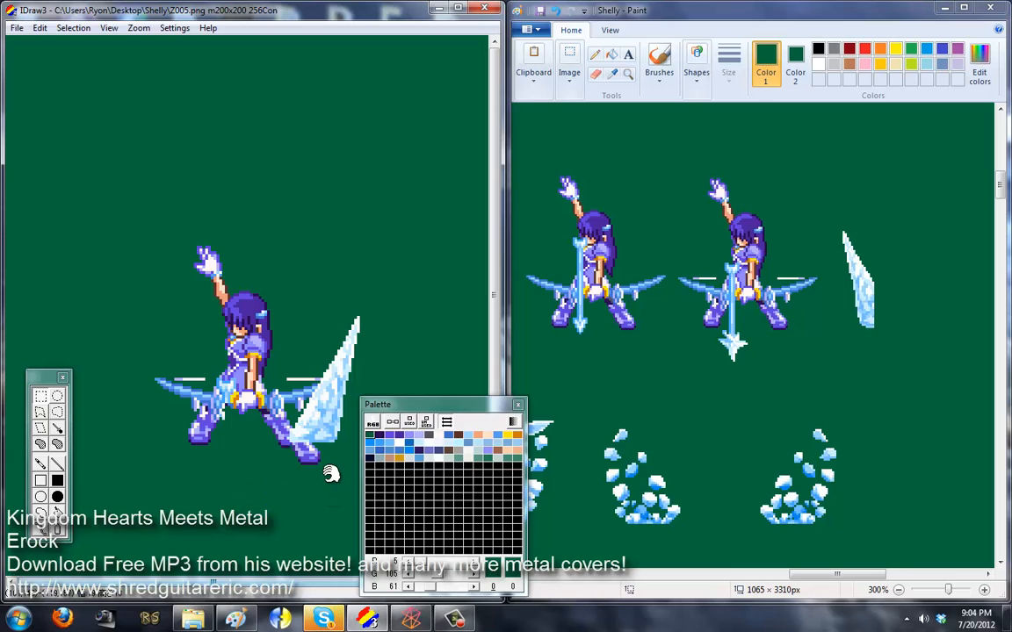
- Patch the sprite's bow end with a clean piece from the sheet, clear the ice spike and save the frame as Z006
left_click_drag(828, 274, 785, 310)
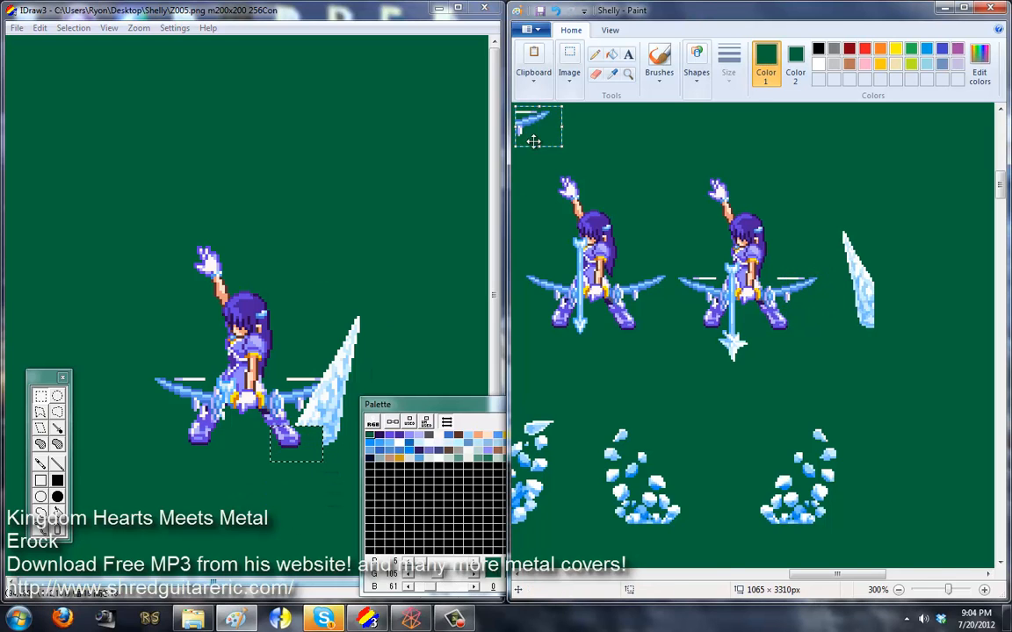
key("ctrl+x")
left_click(359, 411)
key("ctrl+v")
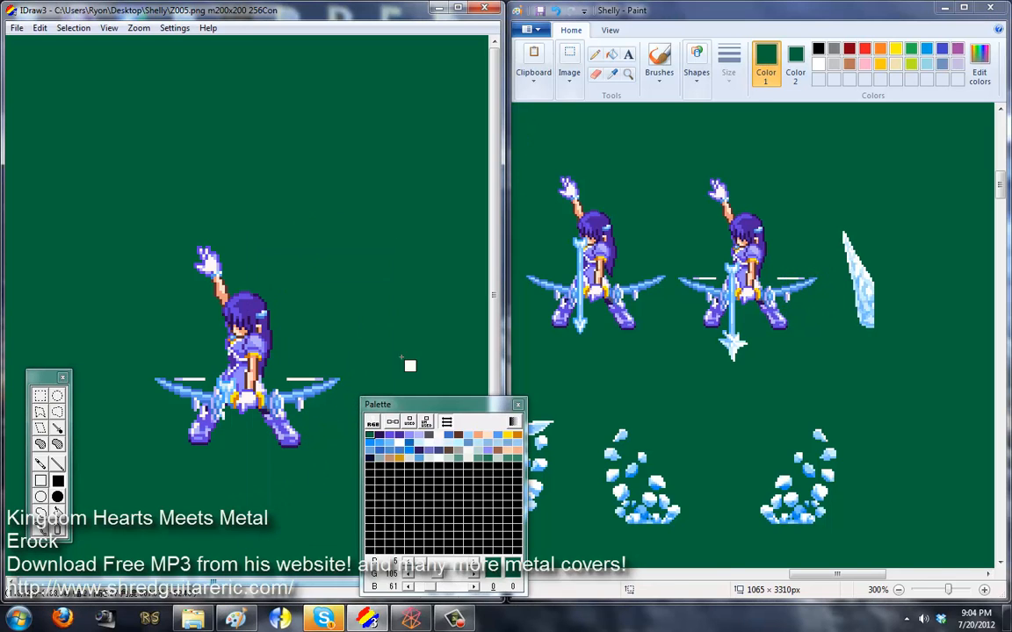
type("Z006")
key("Return")
- Move the standing sprite between the ice spikes into the IDraw3 frame, clear the leftover bits around it and save it as Z007
left_click_drag(844, 574, 933, 577)
left_click_drag(1001, 186, 1002, 201)
mouse_move(964, 575)
left_mouse_down()
mouse_move(679, 580)
mouse_move(736, 579)
left_mouse_up()
left_click_drag(598, 169, 722, 323)
key("ctrl+x")
left_click(251, 383)
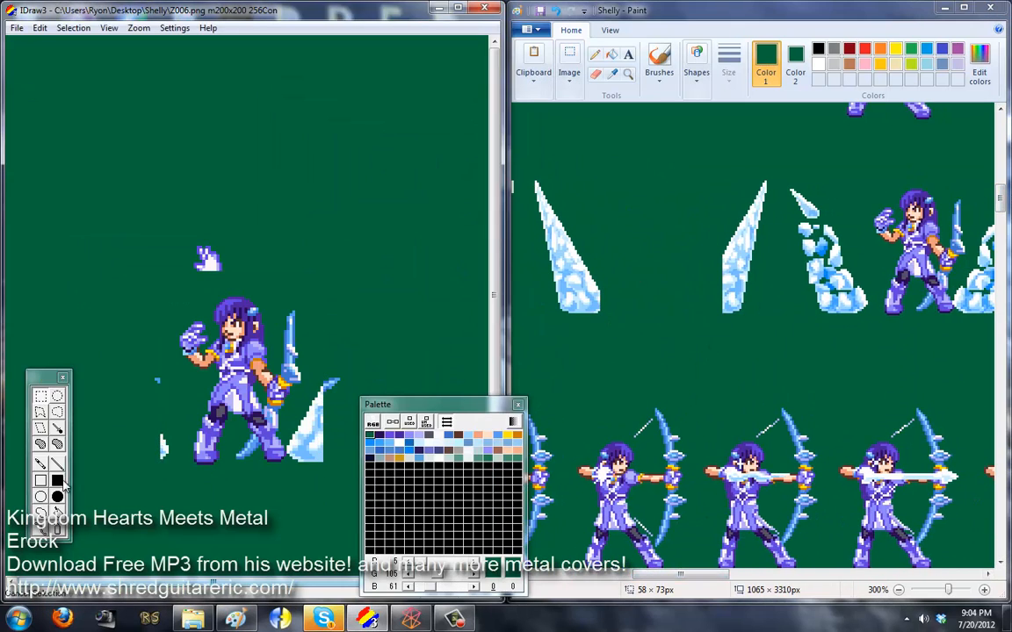
left_click(17, 27)
left_click(44, 86)
type("Z007")
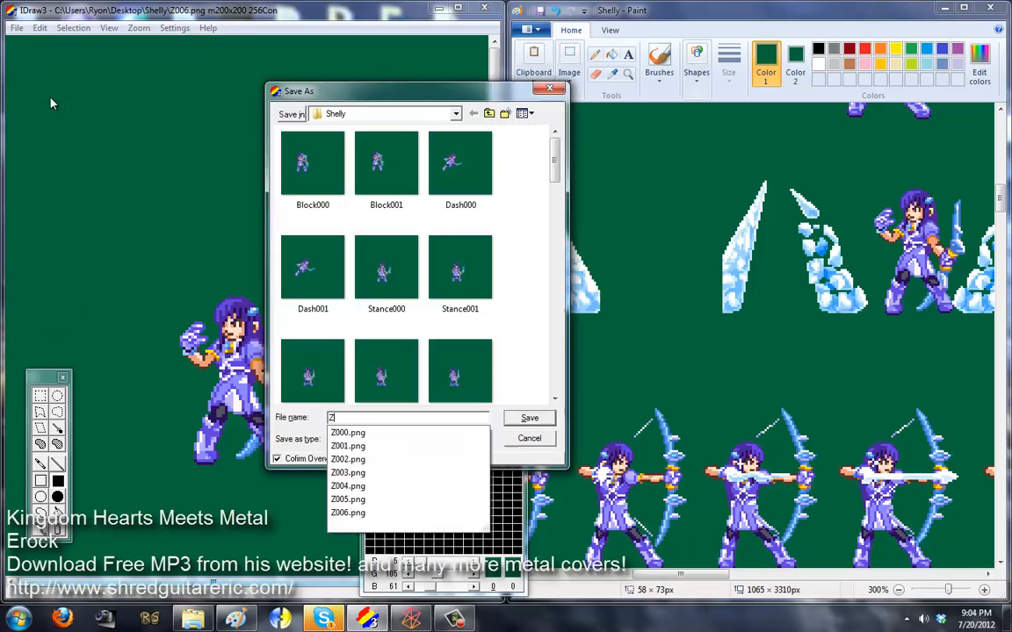
key("Return")
- Move the first sprite of the X row from the sheet into the IDraw3 frame and save it as XU000
left_click_drag(677, 576, 523, 581)
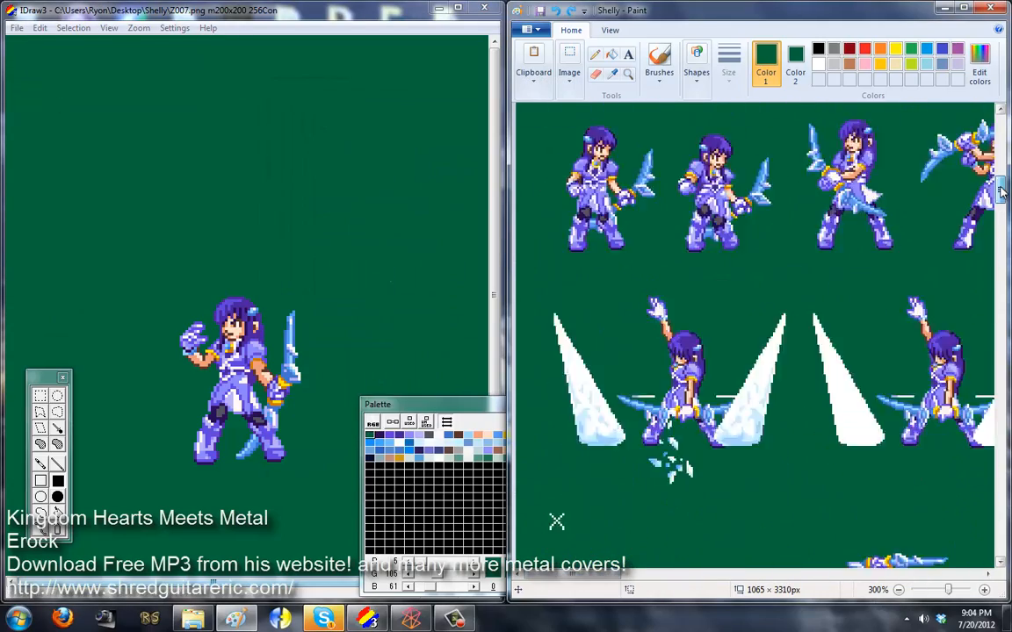
left_click_drag(1002, 195, 1001, 214)
left_click_drag(655, 348, 664, 368)
key("ctrl+x")
key("ctrl+v")
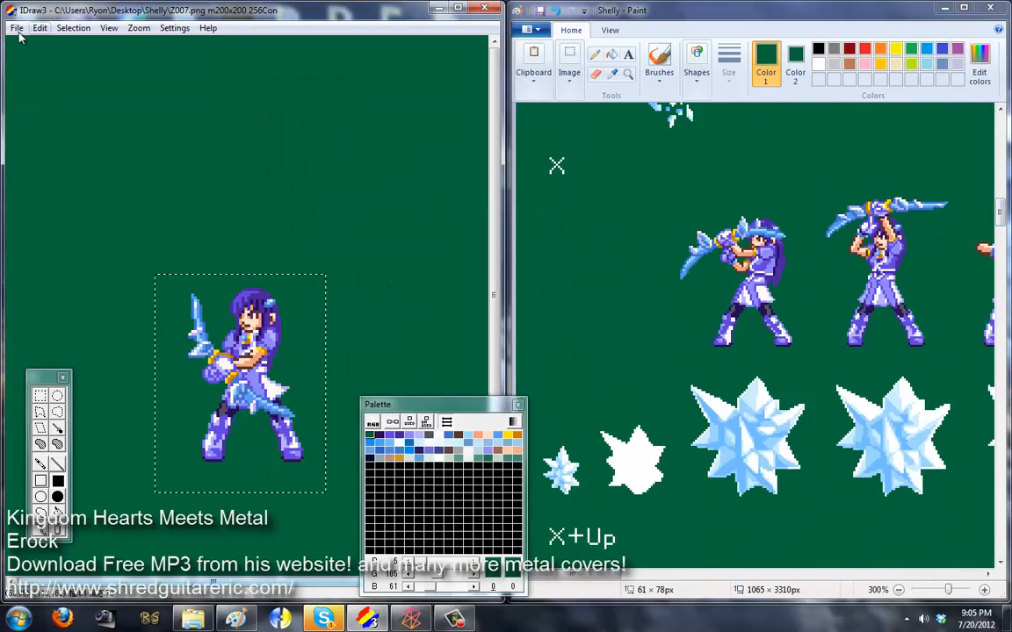
left_click(18, 28)
left_click(44, 83)
type("XU000")
key("Return")
- Move the second sprite of the X row from the sheet into the IDraw3 frame and save it as XU001
left_click_drag(666, 199, 801, 355)
key("ctrl+x")
key("ctrl+v")
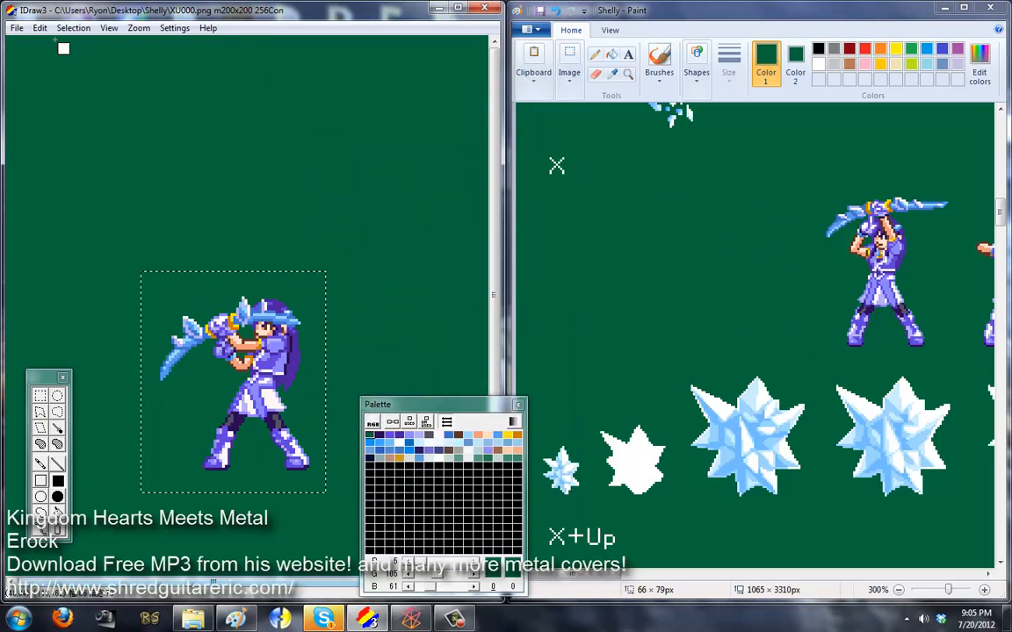
left_click(18, 28)
left_click(38, 81)
type("XU001")
key("Return")
- Move the third sprite of the X row, with the bow overhead, into the IDraw3 frame and save it as XU002
left_click_drag(544, 573, 571, 572)
left_click_drag(648, 166, 805, 353)
key("ctrl+x")
key("ctrl+v")
left_click_drag(614, 572, 667, 573)
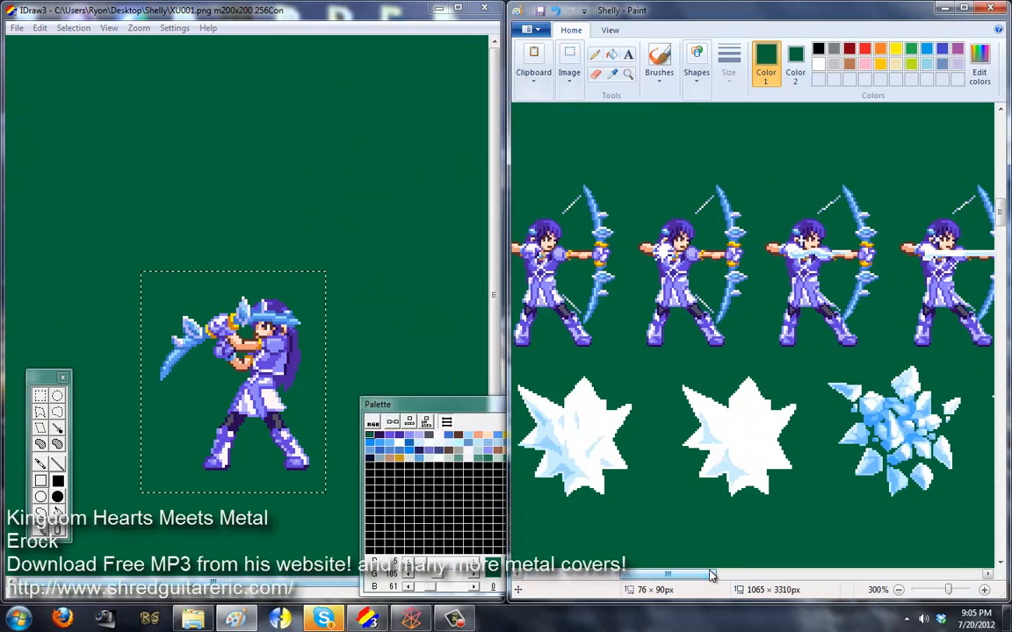
left_click(17, 28)
left_click(33, 76)
type("XU002")
key("Return")
- Move the first bow-aiming sprite of the X row into the IDraw3 frame and save it as XU003
left_click_drag(622, 178, 514, 356)
key("ctrl+x")
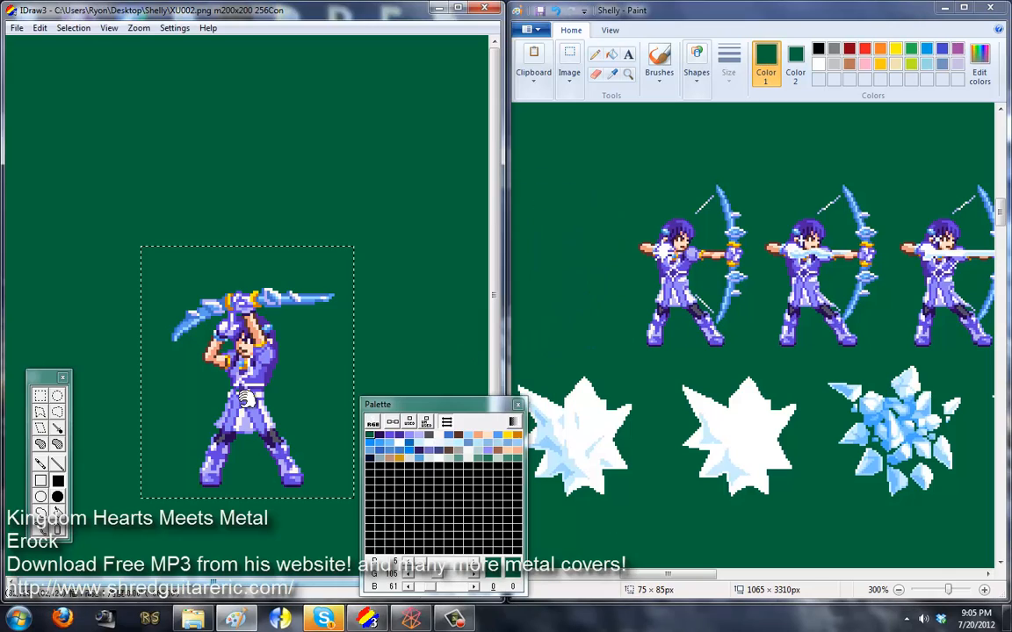
key("ctrl+v")
left_click(18, 28)
left_click(47, 76)
type("XU003")
key("Return")
- Move the X-row sprite with the hand drawn back after the shot into the IDraw3 frame and save it as XU004
scroll(792, 350, "right", 10)
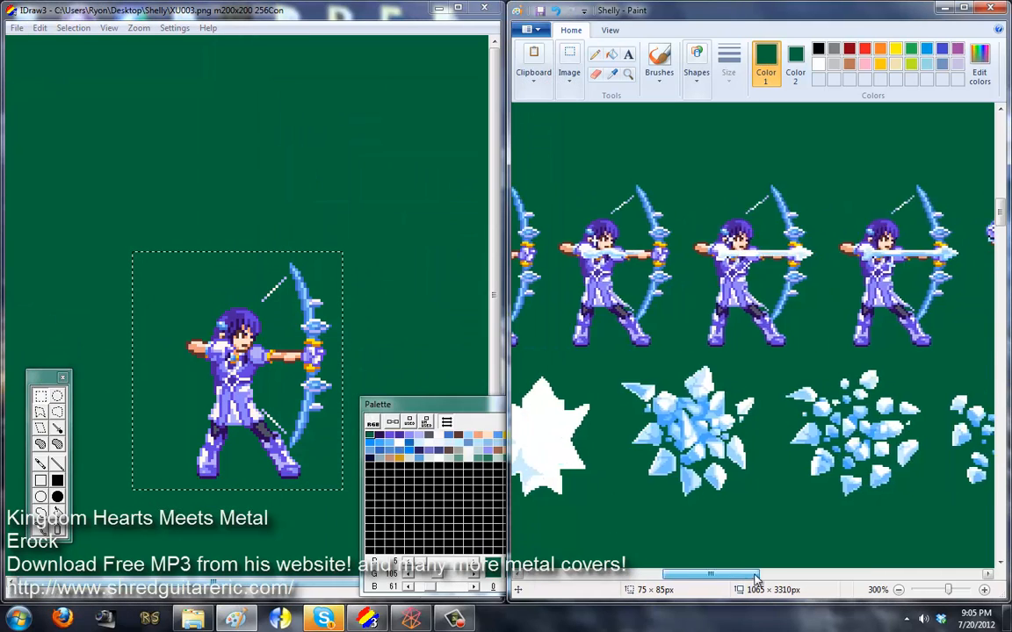
key("ctrl+v")
left_click(18, 28)
left_click(49, 91)
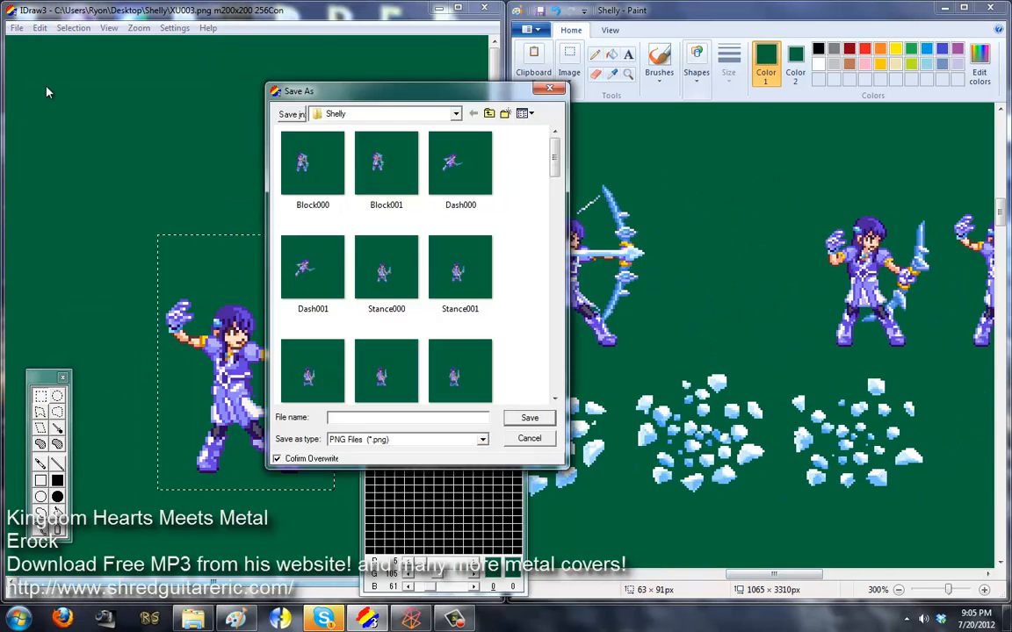
type("XU004")
key("Return")
left_click_drag(806, 346, 940, 197)
key("ctrl+x")
scroll(755, 352, "right", 10)
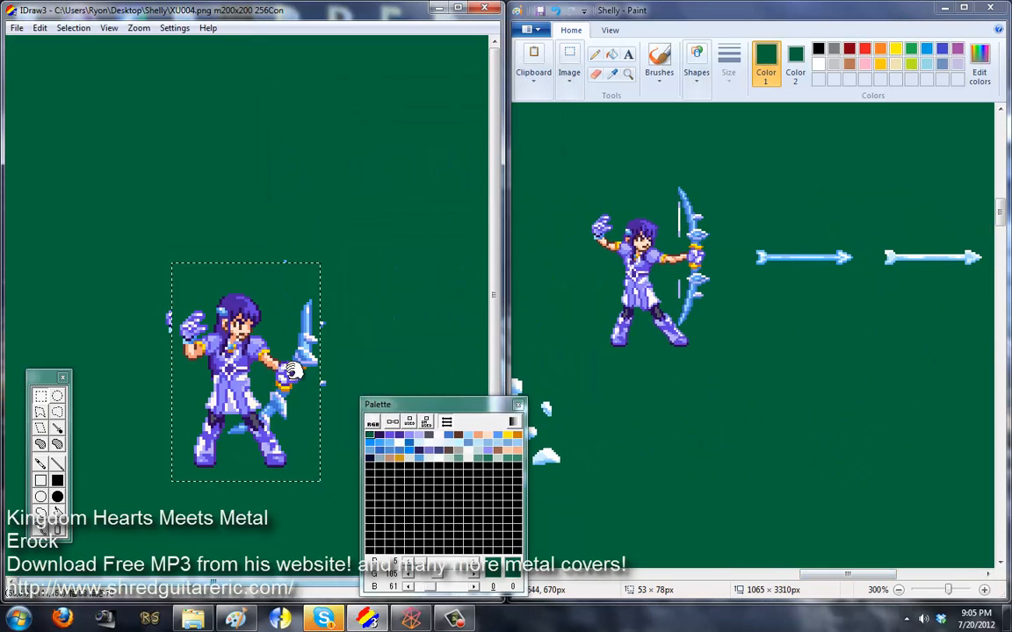
- Move the remaining bow-release sprite of the X row into the IDraw3 frame and save it as XU005
scroll(760, 572, "left", 3)
left_click_drag(761, 159, 858, 310)
key("ctrl+x")
key("ctrl+v")
left_click(17, 28)
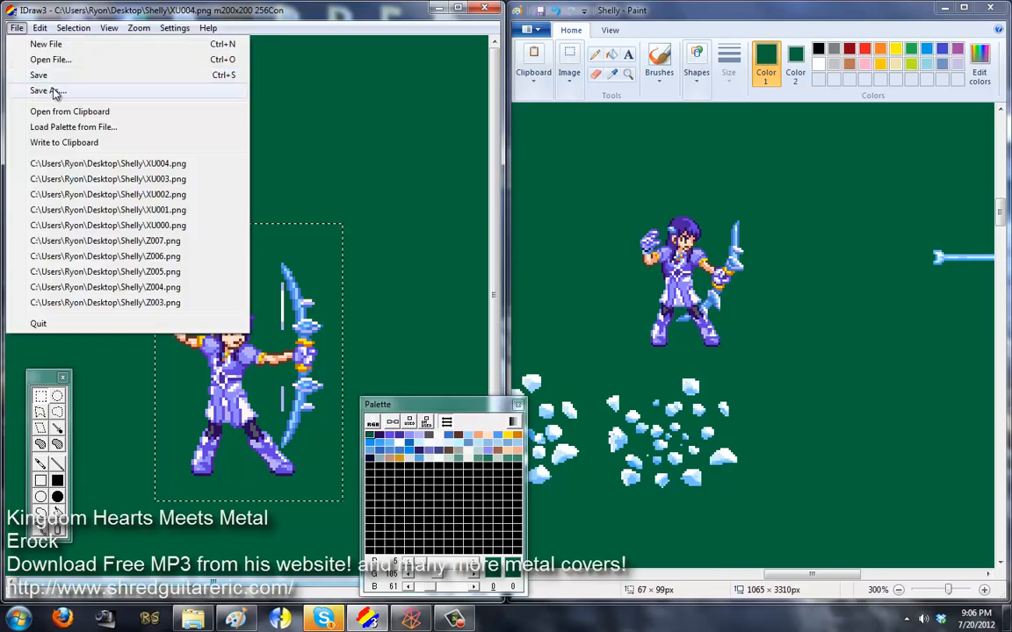
left_click(48, 91)
type("xu005")
key("Return")
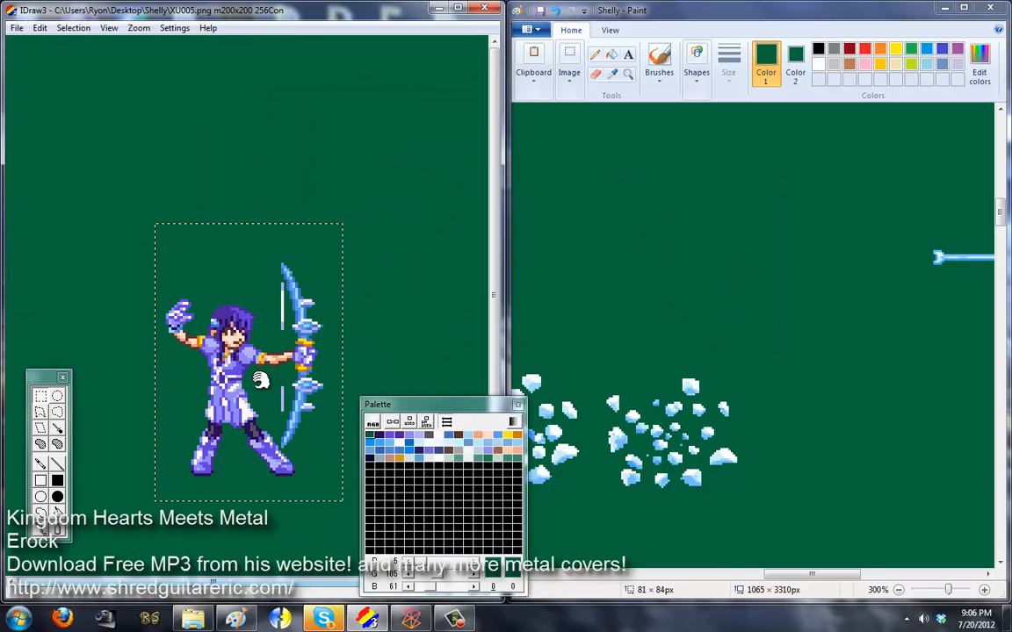
- Move the lowered-bow sprite at the end of the X row into the IDraw3 frame and save it as XU006
type("XU006")
key("Return")
- Move the first X+Up sprite from the sheet into the IDraw3 frame and save it as YY000
scroll(623, 575, "right", 3)
scroll(688, 562, "down", 5)
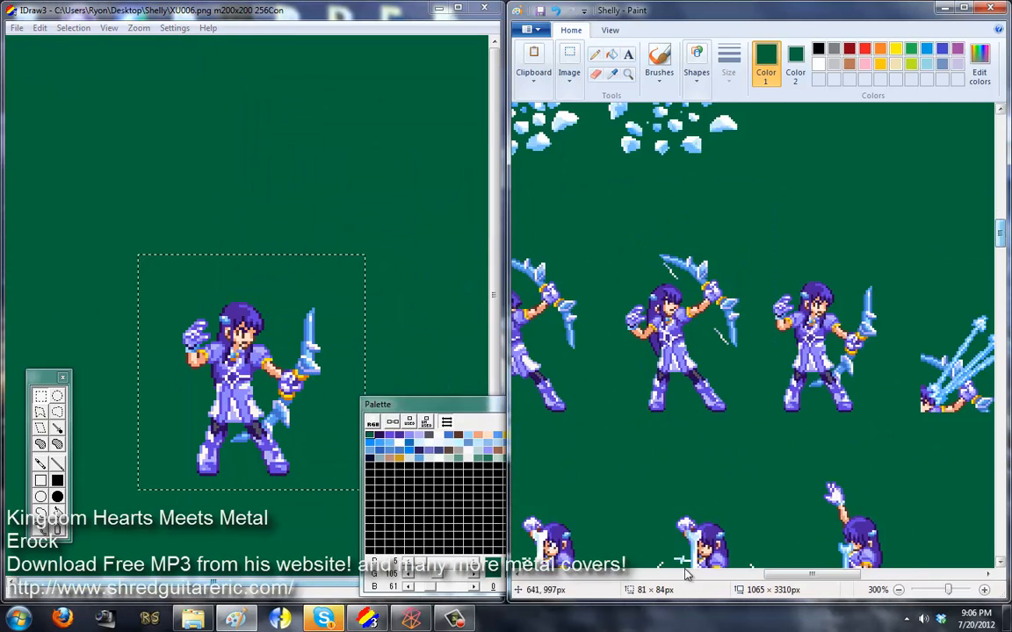
scroll(689, 573, "left", 10)
key("ctrl+x")
key("ctrl+v")
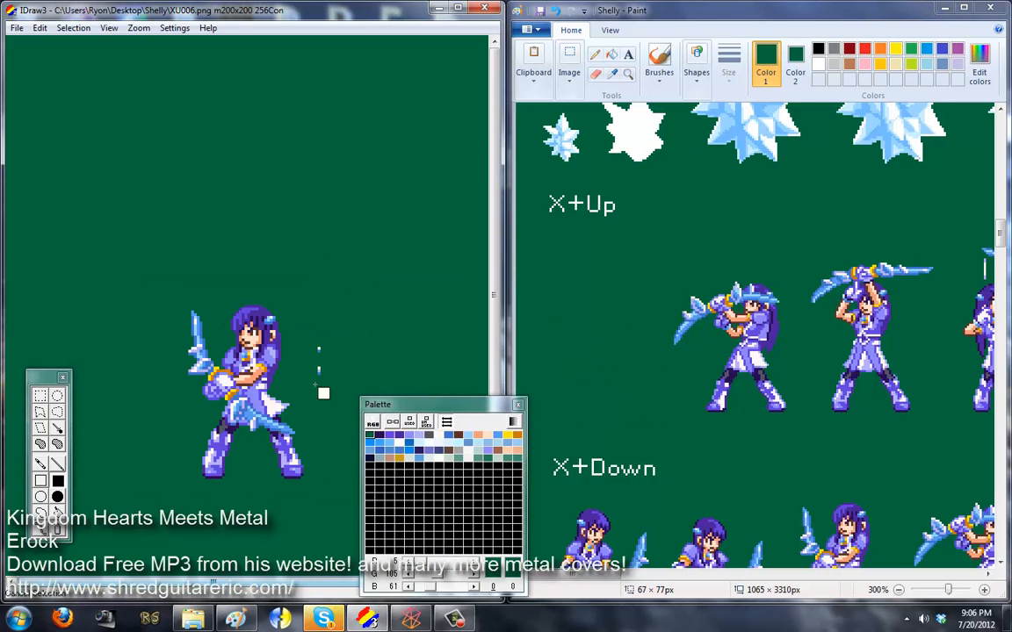
left_click(17, 27)
left_click(59, 102)
type("000")
key("Return")
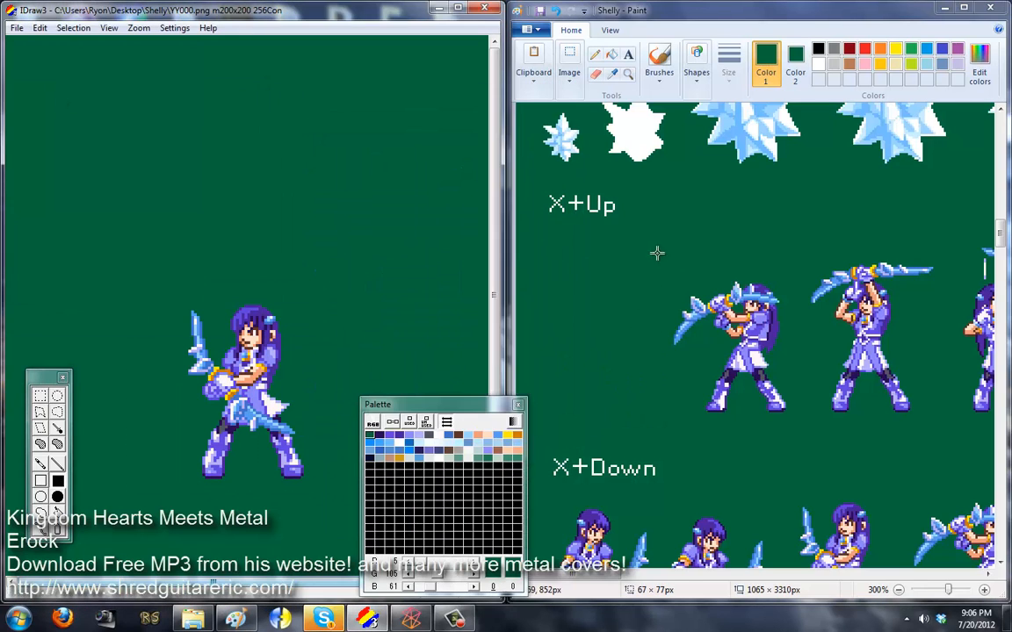
- Move the second X+Up sprite from the sheet into the IDraw3 frame and save it as YY001
left_click_drag(657, 253, 708, 371)
key("ctrl+x")
key("ctrl+v")
left_click(17, 28)
left_click(39, 97)
type("YY001")
key("Return")
- Move the bow-overhead sprite of the X+Up row into the IDraw3 frame and save it as YY002
left_click_drag(794, 244, 944, 422)
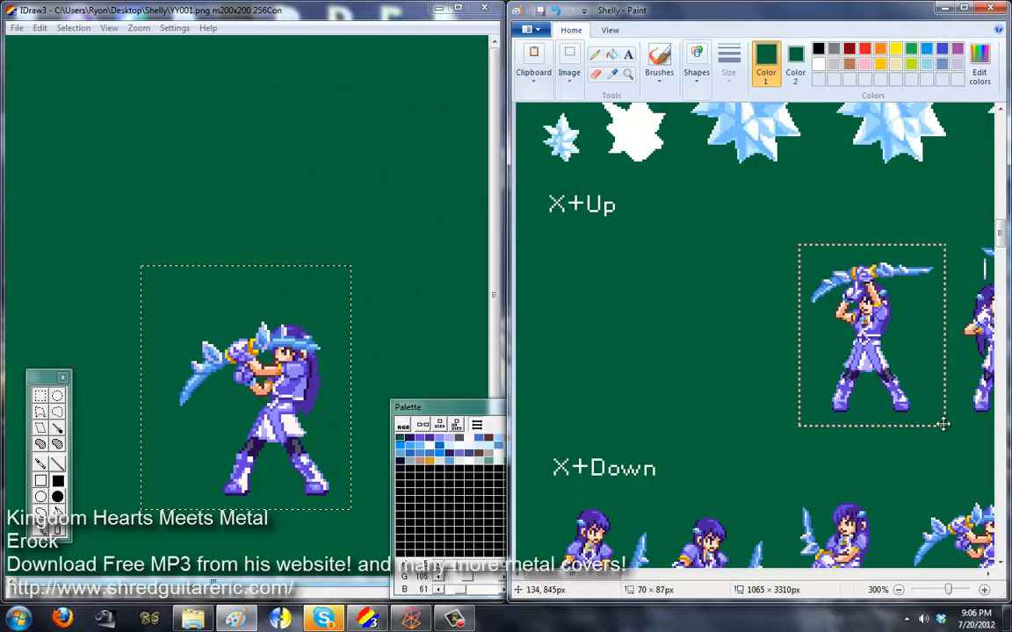
key("ctrl+x")
scroll(755, 333, "right", 5)
key("ctrl+v")
left_click(16, 27)
left_click(53, 102)
key("Return")
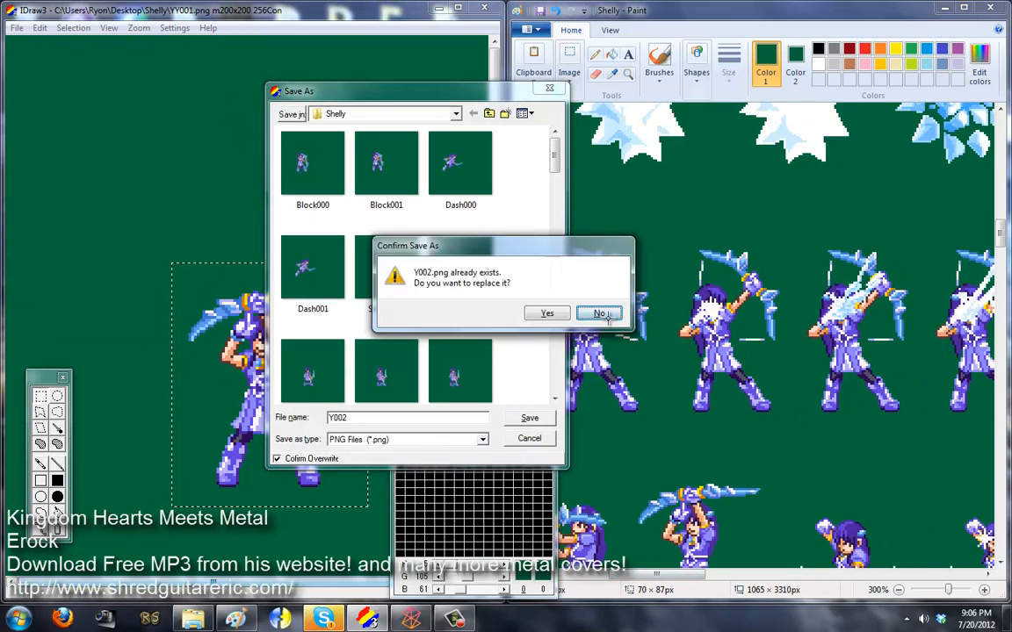
key("Return")
type("YY002")
key("Return")
- Move the first raised-bow aiming sprite of the X+Up row into the IDraw3 frame and save it as YY003
scroll(755, 334, "left", 2)
mouse_move(725, 227)
left_mouse_down()
mouse_move(725, 439)
mouse_move(604, 414)
left_mouse_up()
key("ctrl+x")
key("ctrl+v")
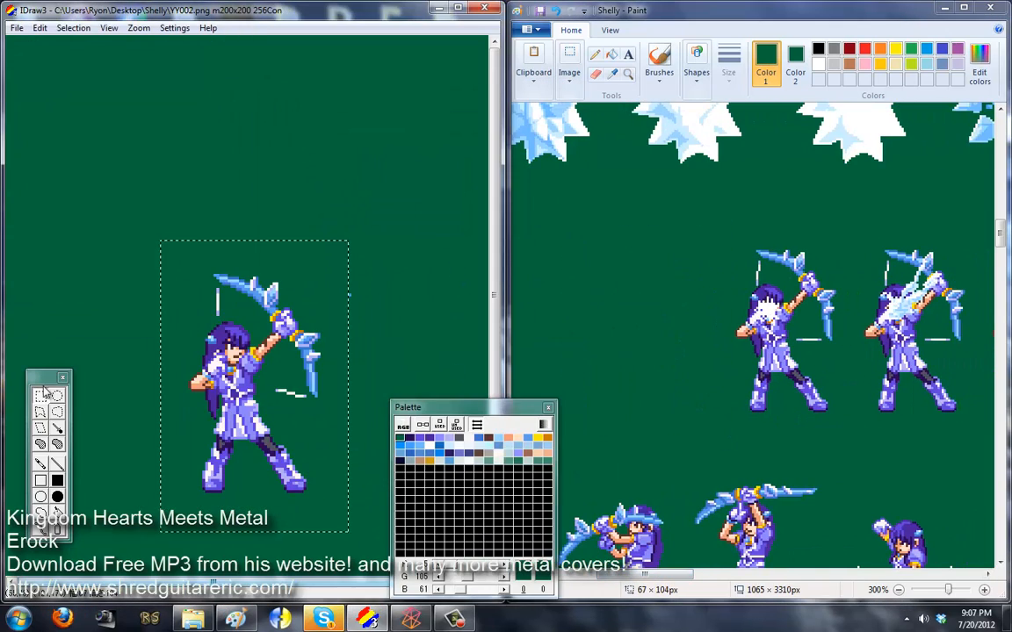
left_click(17, 27)
left_click(41, 81)
type("YY003")
key("Return")
- Move the bow-release sprite without arrows from the X+Up row into the IDraw3 frame and save it as YY004
scroll(757, 580, "right", 5)
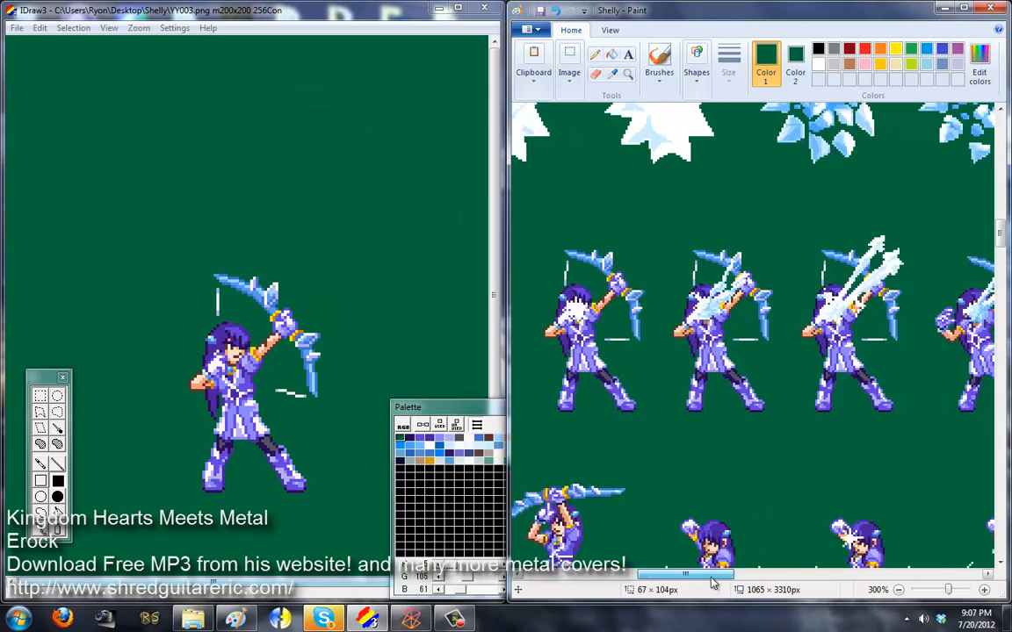
scroll(758, 584, "right", 2)
left_click_drag(745, 233, 863, 451)
key("ctrl+x")
left_click(504, 590)
key("ctrl+v")
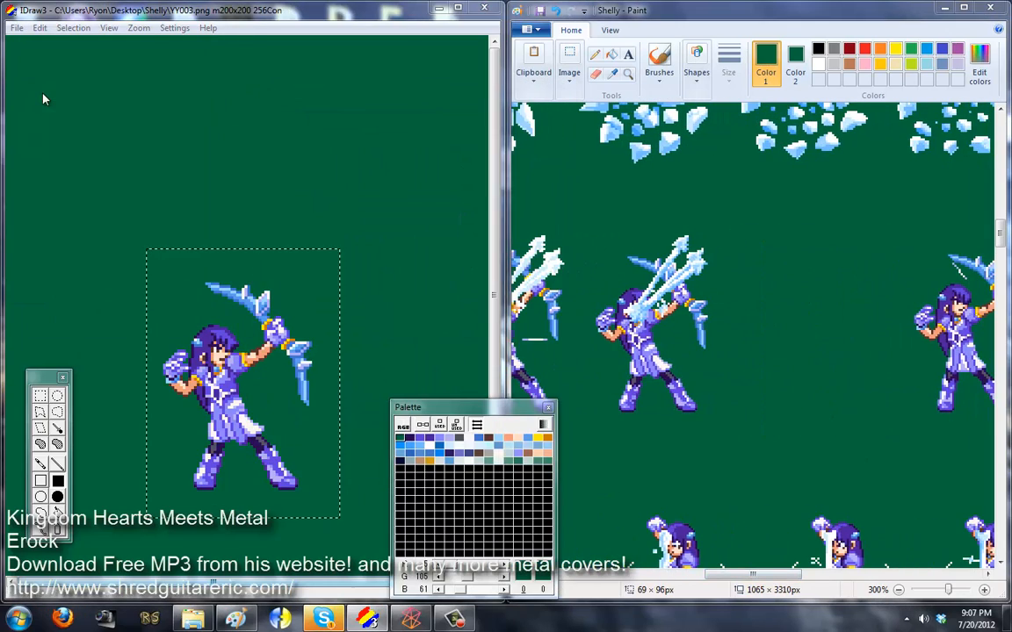
left_click(16, 27)
left_click(41, 81)
type("YY004")
key("Return")
- Move the remaining bow-release sprite of the X+Up row into the IDraw3 frame and save it as YY005
scroll(757, 579, "right", 2)
left_click_drag(557, 233, 712, 417)
key("ctrl+x")
left_click(270, 380)
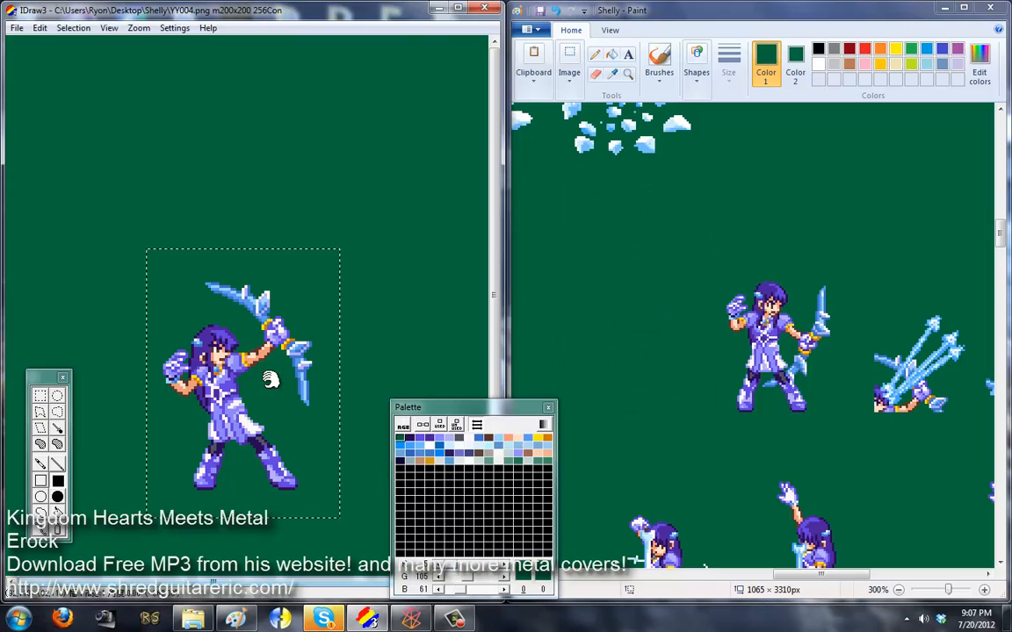
key("ctrl+v")
left_click(17, 28)
left_click(43, 80)
type("YY005")
key("Return")
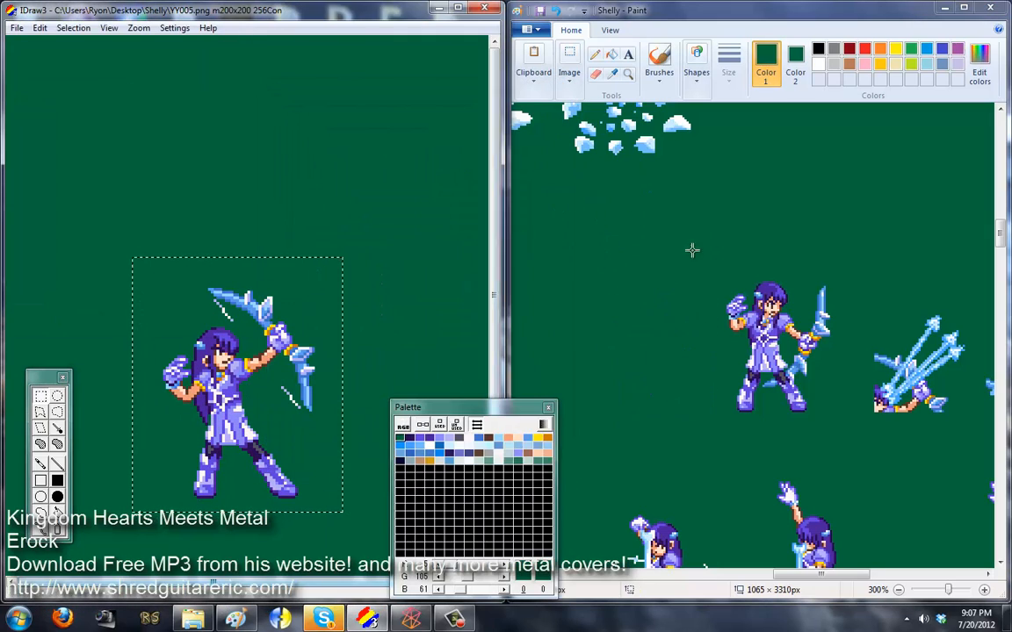
- Move the lowered-bow sprite of the X+Up row into the IDraw3 frame and save it as YY006
left_click_drag(692, 251, 860, 439)
key("ctrl+x")
type("YY006")
key("Return")
- Move the first Grapple sprite from the sheet into the IDraw3 frame and save it as GRAB000
scroll(930, 313, "down", 10)
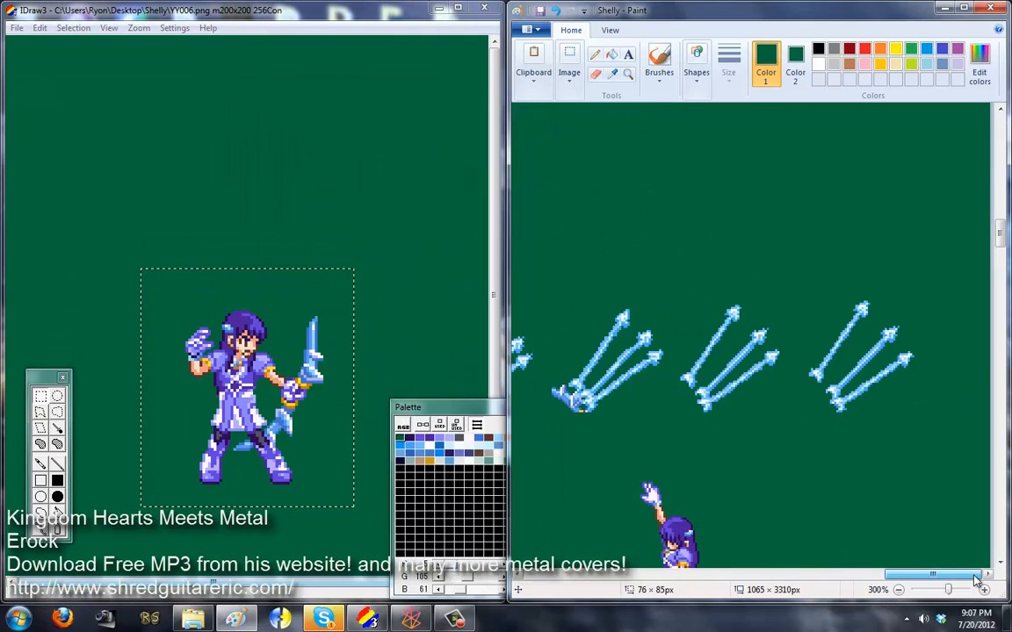
mouse_move(615, 575)
left_mouse_down()
mouse_move(544, 571)
mouse_move(946, 580)
mouse_move(619, 574)
mouse_move(707, 592)
mouse_move(589, 598)
mouse_move(652, 599)
mouse_move(598, 593)
left_mouse_up()
scroll(625, 386, "down", 8)
left_click_drag(533, 203, 668, 375)
key("ctrl+x")
key("ctrl+v")
left_click(17, 29)
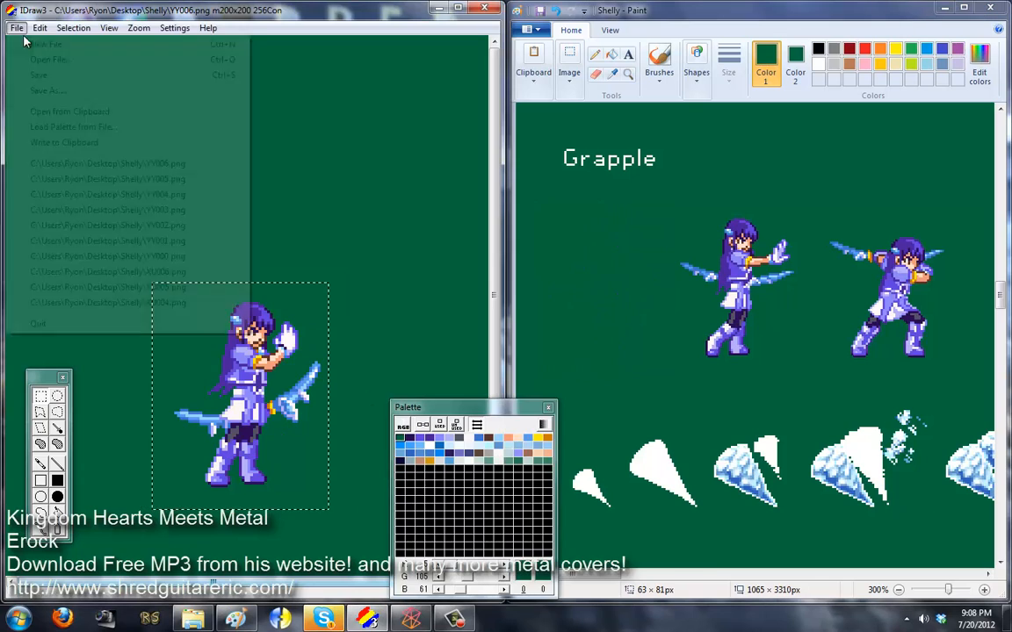
left_click(58, 90)
type("GRAB000")
key("Return")
- Save the extended-arm Grapple sprite in the IDraw3 frame as GRAB001
left_click(17, 27)
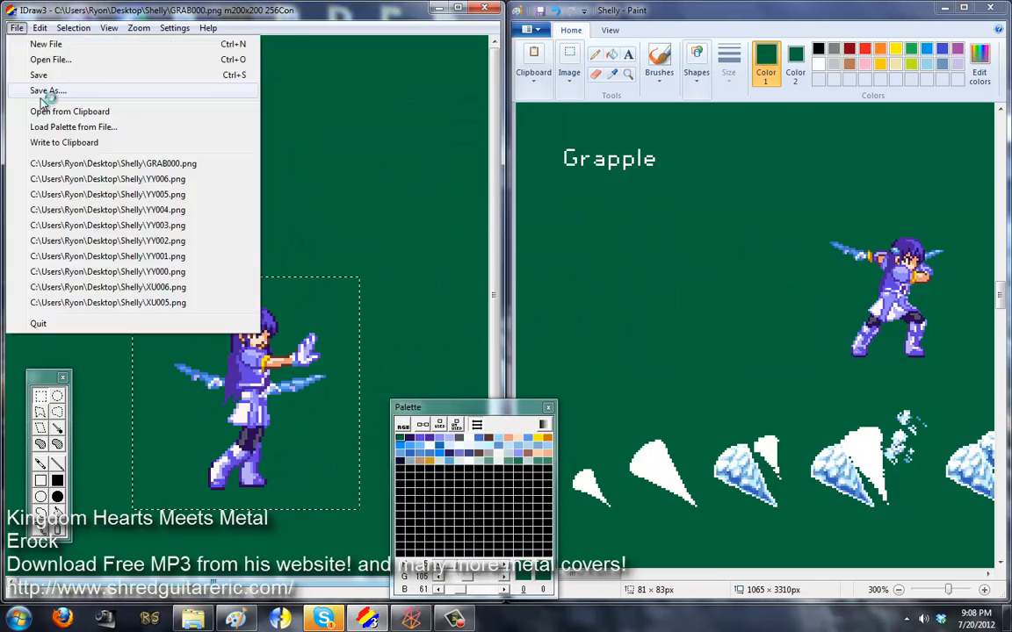
left_click(42, 93)
type("GRAB99")
key("Return")
- Move the wide-stance Grapple sprite from the sheet into the IDraw3 frame and save it as GRAB002
left_click_drag(791, 211, 976, 385)
key("ctrl+x")
key("ctrl+v")
left_click(17, 28)
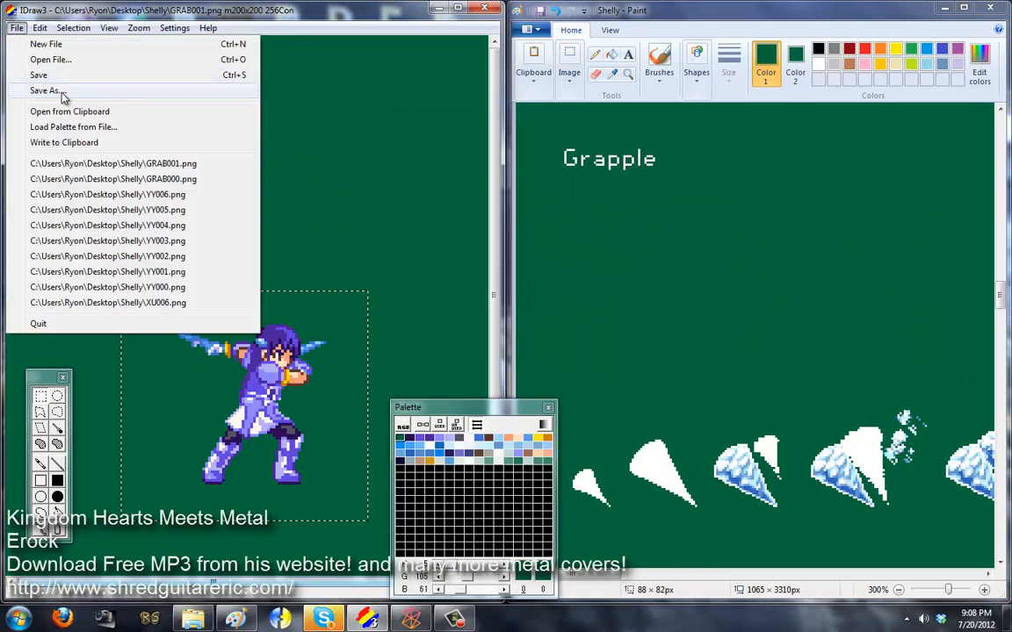
left_click(60, 92)
key("Return")
- Move the first Bullet (Projectile) sprite from the sheet into the IDraw3 frame and save it as BULLET000
mouse_move(602, 574)
left_mouse_down()
mouse_move(771, 586)
mouse_move(612, 578)
left_mouse_up()
left_click_drag(1000, 295, 1001, 352)
mouse_move(593, 574)
left_mouse_down()
mouse_move(623, 575)
mouse_move(591, 579)
left_mouse_up()
left_click(249, 409)
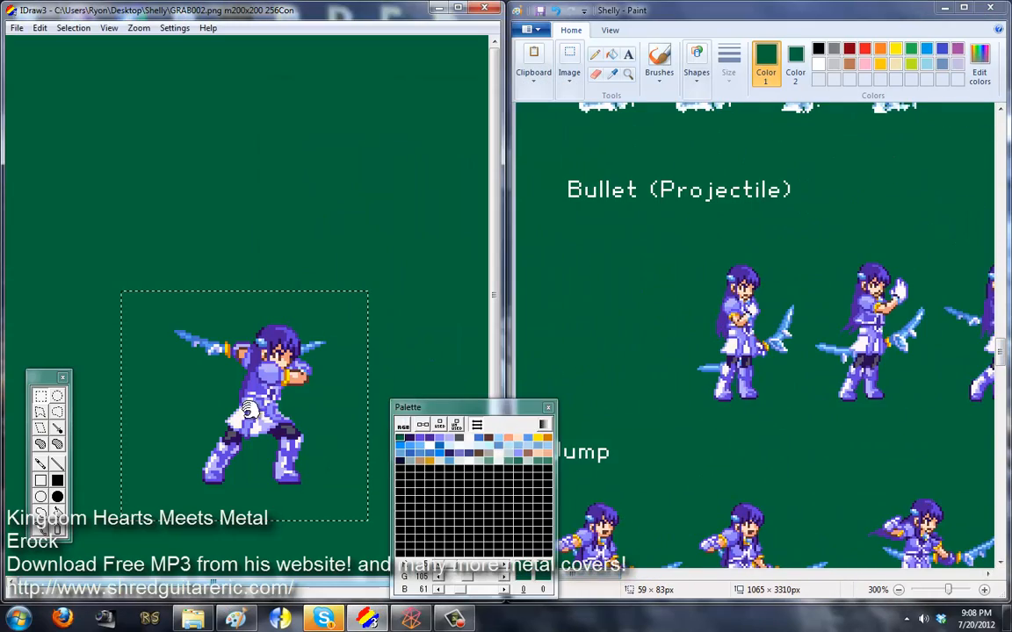
left_click(52, 91)
type("BULLET000")
key("Return")
- Move the next Bullet (Projectile) sprite, with folded arms, into the IDraw3 frame and save it as BULLET001
left_click_drag(694, 257, 797, 404)
key("ctrl+x")
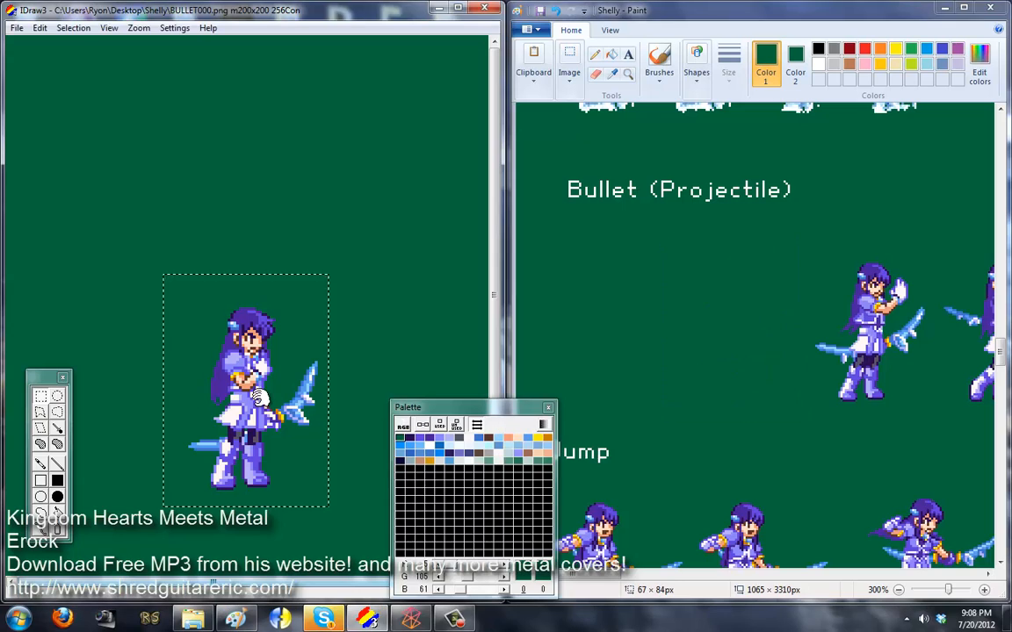
key("ctrl+v")
left_click(17, 28)
left_click(49, 90)
type("BULLET001")
key("Return")
- Move the first raised-hand Bullet (Projectile) sprite into the IDraw3 frame and save it as BULLET002
left_click_drag(801, 251, 922, 415)
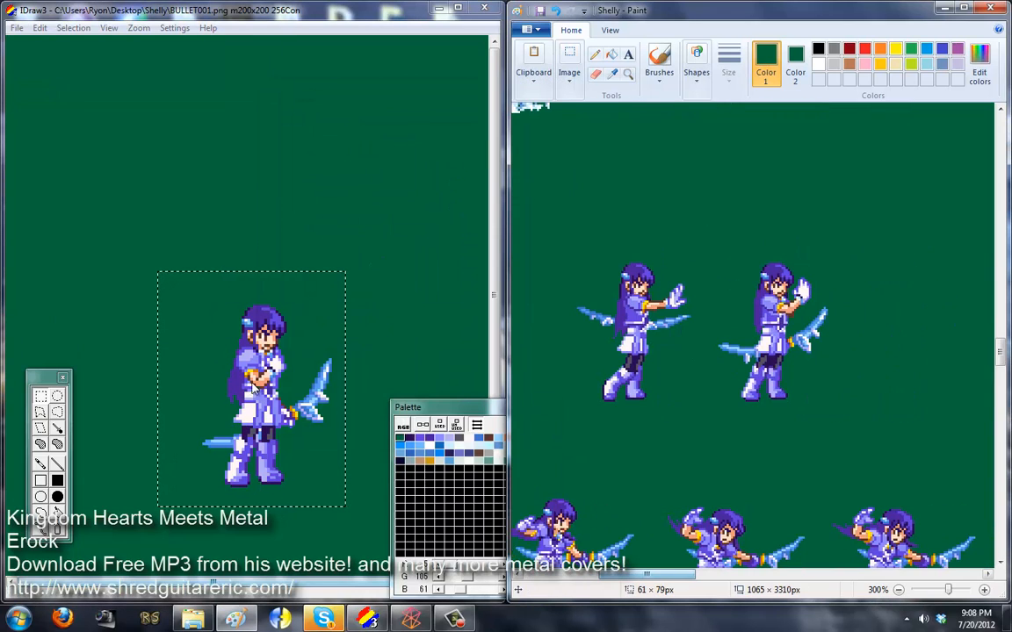
left_click(17, 28)
left_click(48, 91)
type("BULLET002")
key("Return")
- Move the extended-arm Bullet (Projectile) sprite into the IDraw3 frame and save it as BULLET003
left_click_drag(698, 235, 575, 404)
key("ctrl+x")
key("ctrl+v")
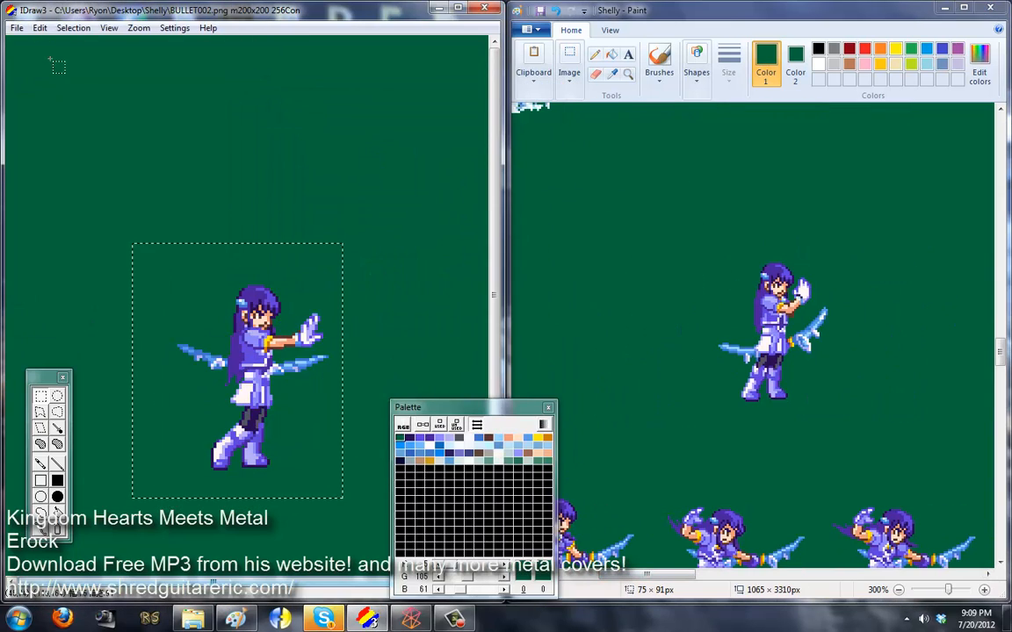
left_click(17, 28)
left_click(48, 87)
type("BULLET003")
key("Return")
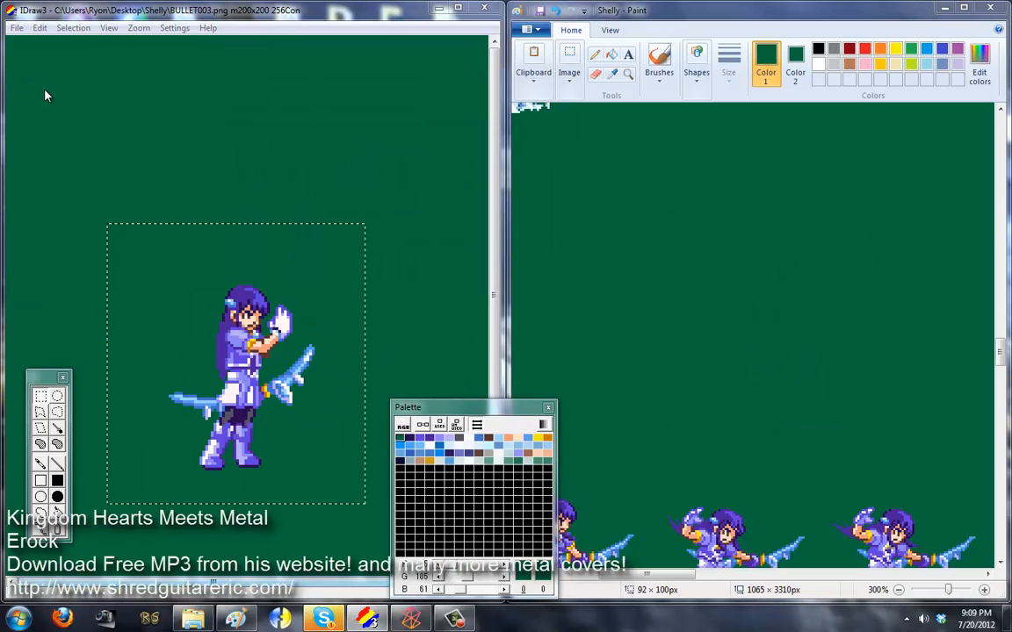
- Save the last raised-hand Bullet (Projectile) sprite in the IDraw3 frame as BULLET004
left_click(17, 28)
left_click(48, 88)
type("BULLET004")
key("Return")
- Move the third Bullet (Support) sprite, with lowered arms, into the IDraw3 frame and save it as BULLET005
left_click(815, 576)
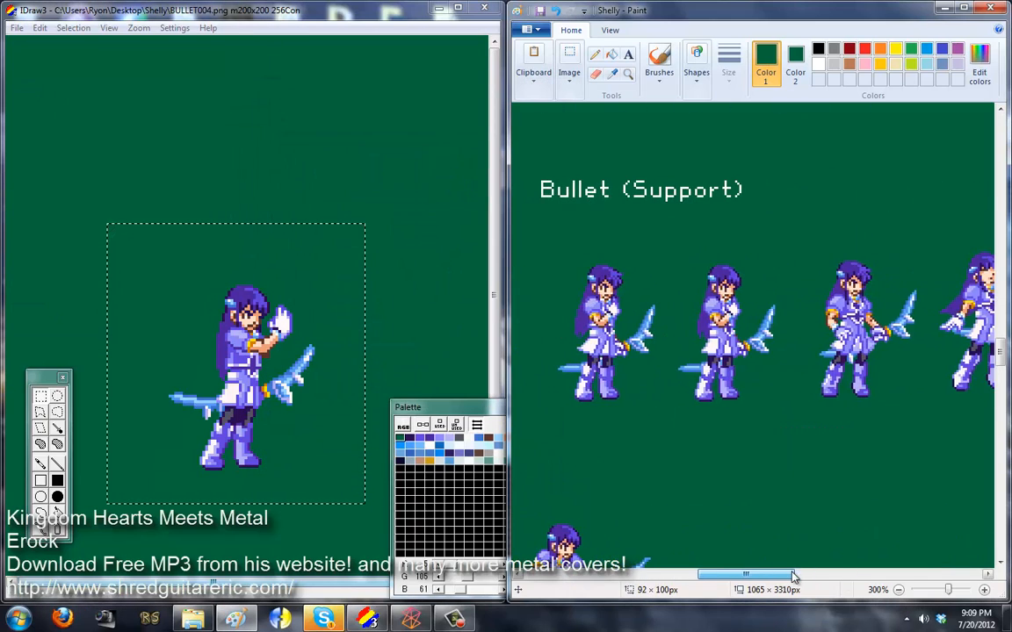
left_click_drag(793, 576, 843, 576)
left_click_drag(934, 577, 824, 576)
mouse_move(640, 236)
left_mouse_down()
mouse_move(759, 388)
mouse_move(775, 425)
left_mouse_up()
key("ctrl+x")
left_click(378, 11)
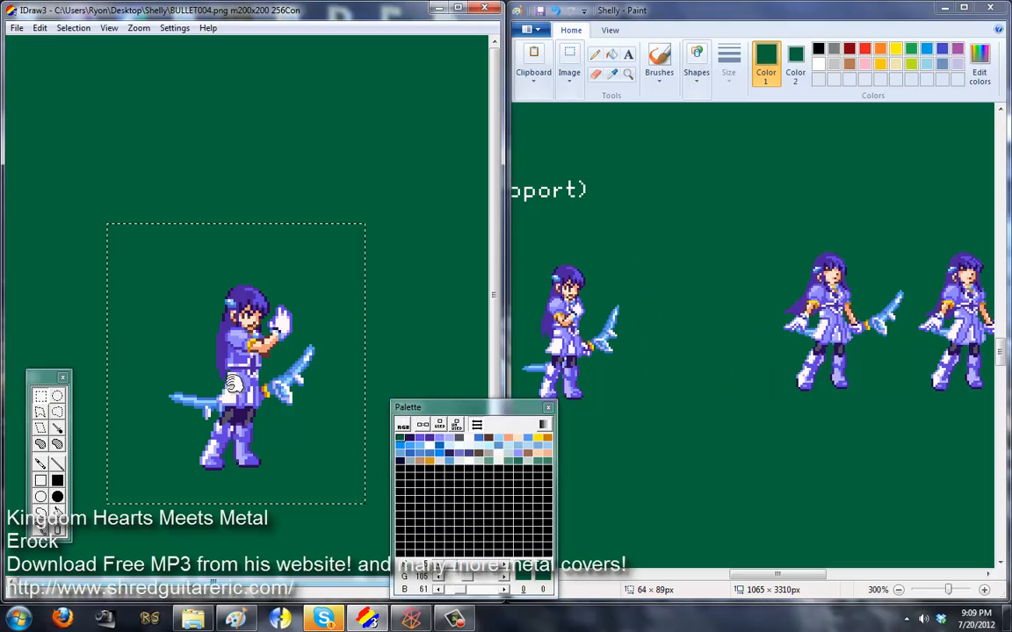
key("ctrl+v")
left_click(17, 28)
left_click(38, 88)
type("BULLET005")
key("Return")
- Move the fourth Bullet (Support) sprite, the first with spread arms, into the IDraw3 frame and save it as BULLET006
left_click_drag(756, 227, 907, 414)
key("ctrl+x")
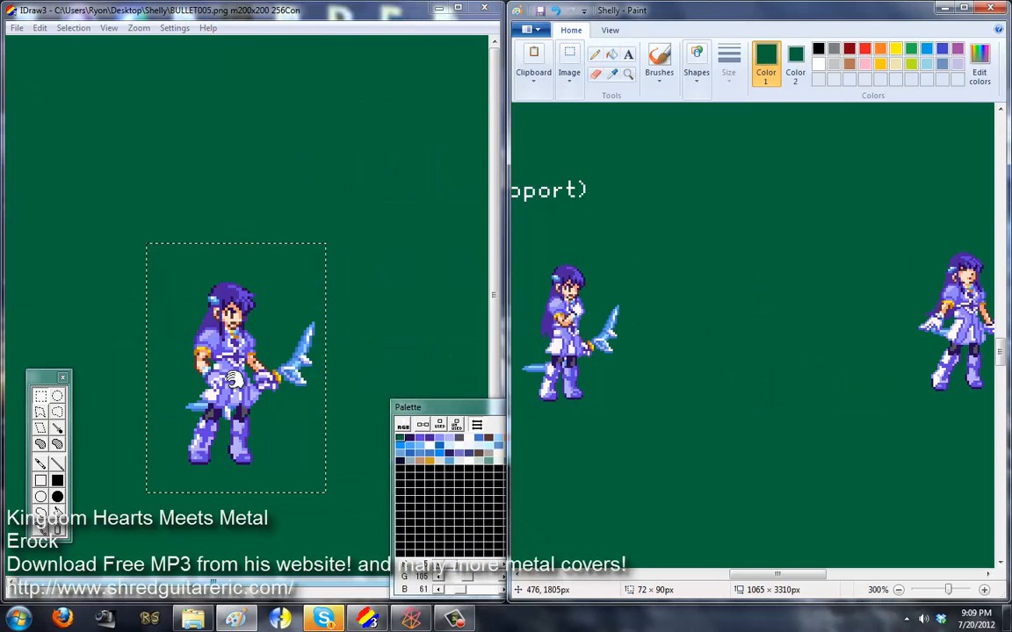
key("ctrl+v")
left_click(16, 28)
left_click(44, 98)
type("BULLET006")
key("Return")
- Move the fifth Bullet (Support) sprite into the IDraw3 frame and save it as BULLET007
left_click_drag(777, 574, 844, 574)
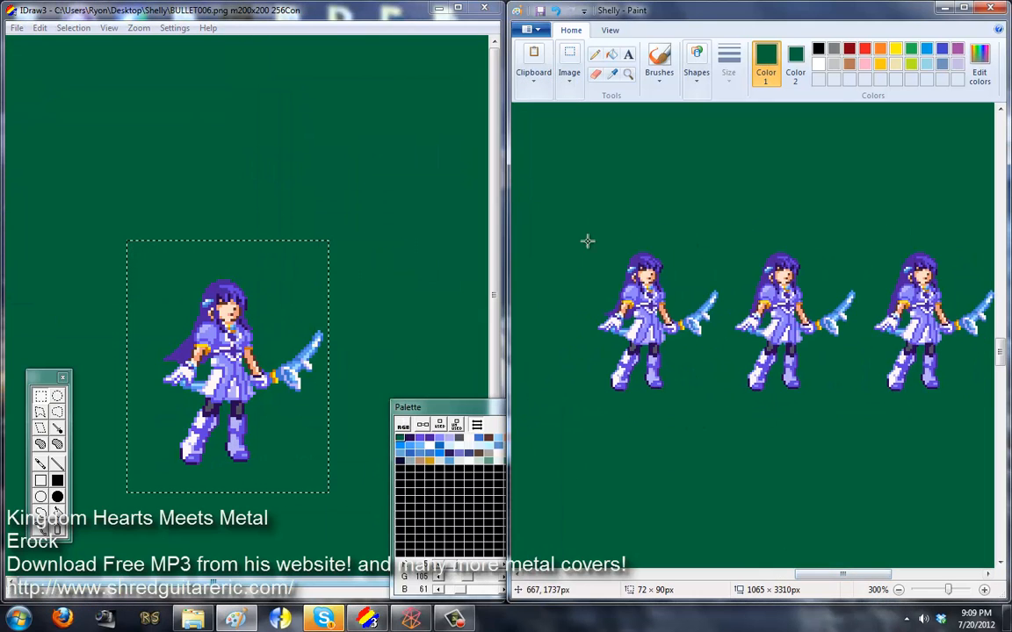
key("ctrl+h")
left_click(17, 28)
left_click(38, 88)
type("BULLET007")
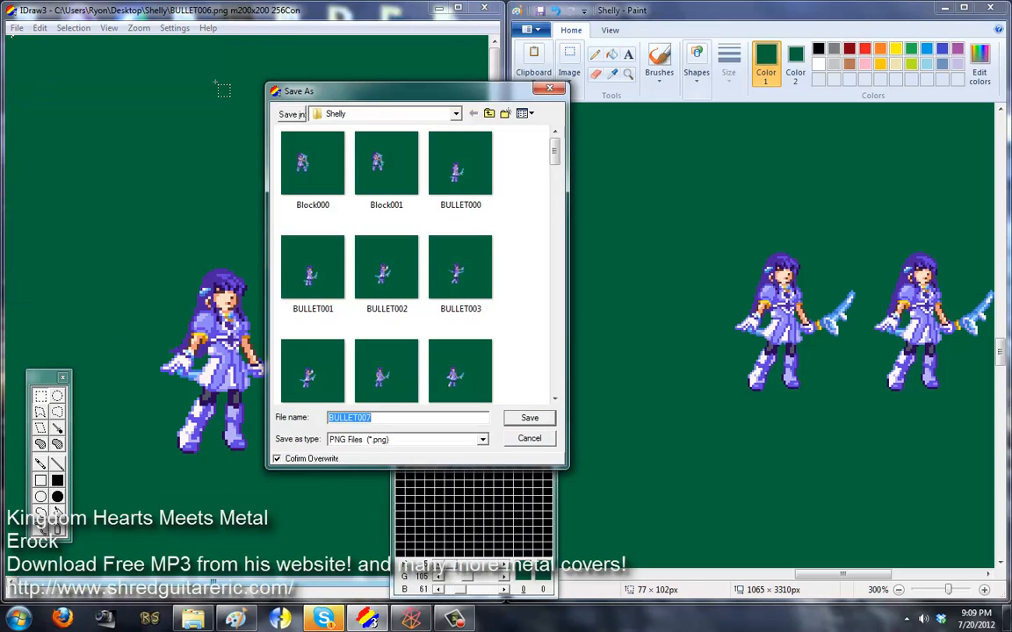
- Move the sixth Bullet (Support) sprite into the IDraw3 frame and save it as BULLET008
left_click_drag(705, 217, 865, 419)
key("ctrl+x")
left_click_drag(847, 575, 897, 576)
key("ctrl+v")
left_click(16, 28)
left_click(42, 94)
type("BULLET008")
key("Return")
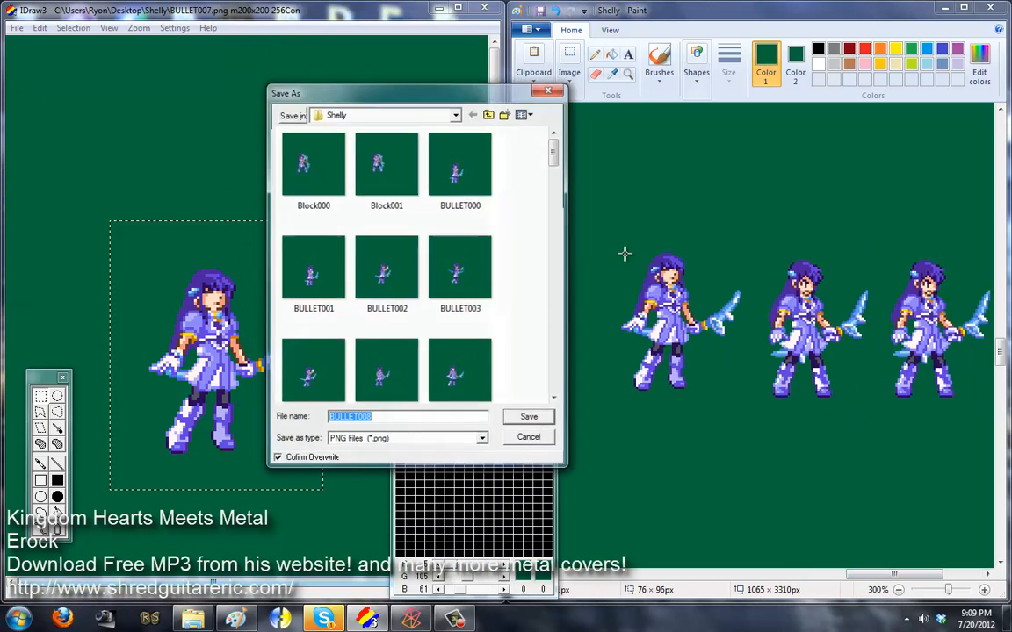
- Move the last spread-arms Bullet (Support) sprite into the IDraw3 frame and save it as BULLET009
left_click_drag(625, 253, 747, 393)
key("ctrl+x")
key("ctrl+v")
key("ctrl+h")
left_click(17, 28)
left_click(39, 84)
type("BULLET009")
key("Return")
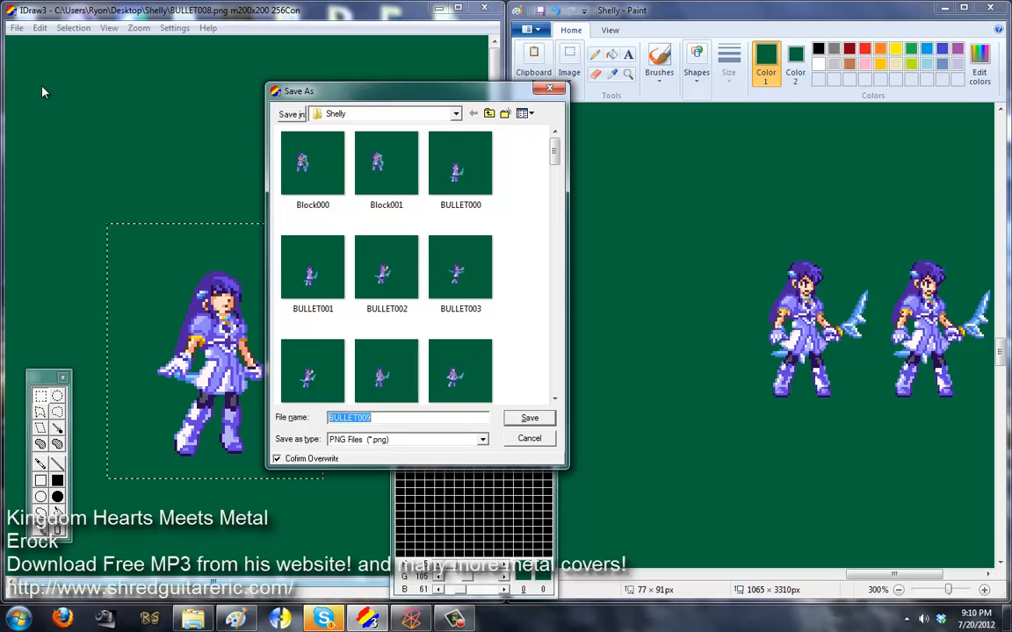
- Move the first of the two remaining Bullet (Support) sprites into the IDraw3 frame and save it as BULLET010
left_click_drag(911, 575, 931, 580)
left_click_drag(633, 250, 768, 414)
key("ctrl+x")
left_click(219, 358)
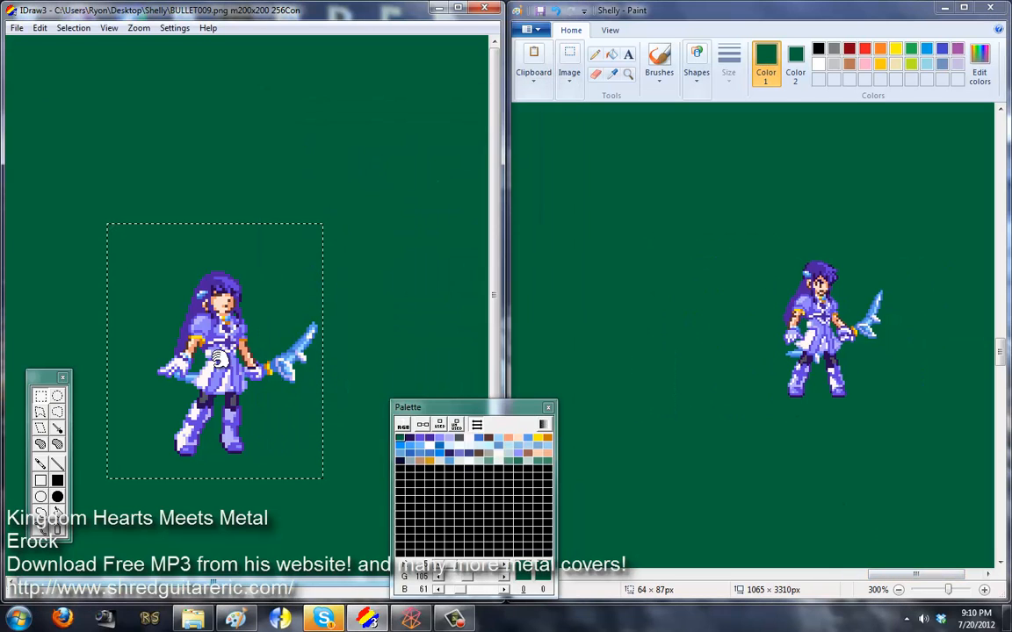
left_click(16, 28)
left_click(48, 86)
type("BULLET010")
key("Return")
- Move the final Bullet (Support) sprite into the IDraw3 frame and save it as BULLET011
key("ctrl+v")
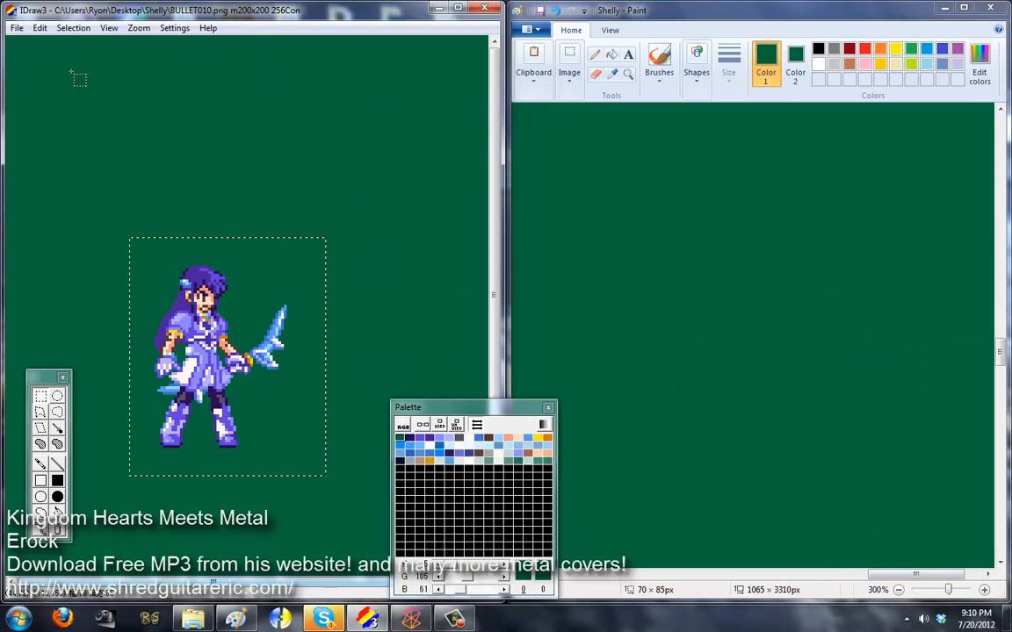
left_click(16, 28)
left_click(48, 86)
type("BULLET011")
key("Return")
- Move the crouching sprite at the end of the Jump row into the IDraw3 frame and save it as JUMPSTART000
mouse_move(905, 576)
left_mouse_down()
mouse_move(615, 576)
mouse_move(740, 589)
left_mouse_up()
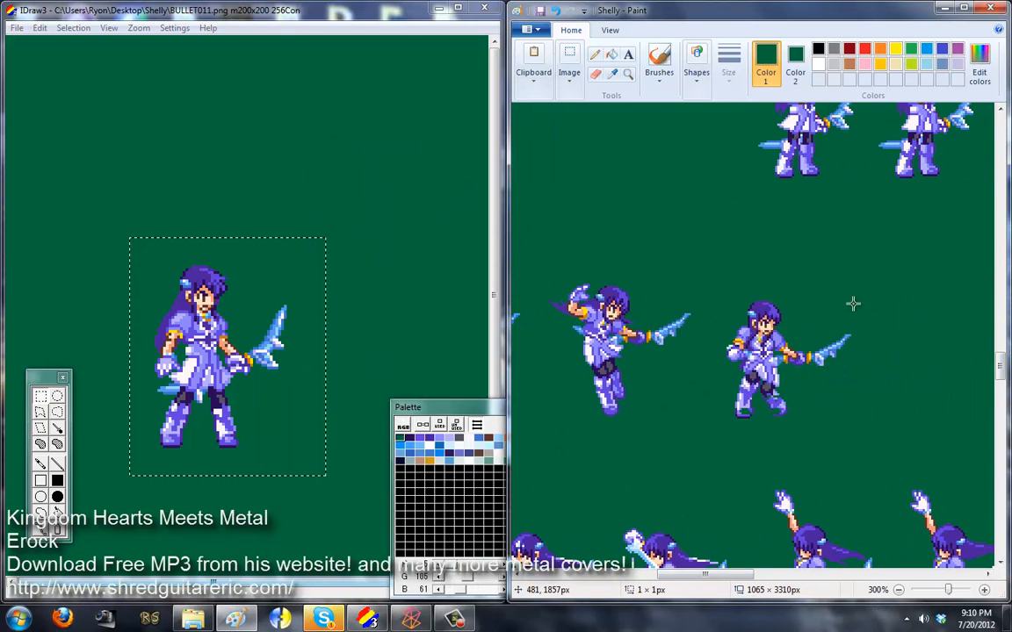
key("ctrl+v")
right_click(234, 174)
left_click(44, 461)
right_click(138, 364)
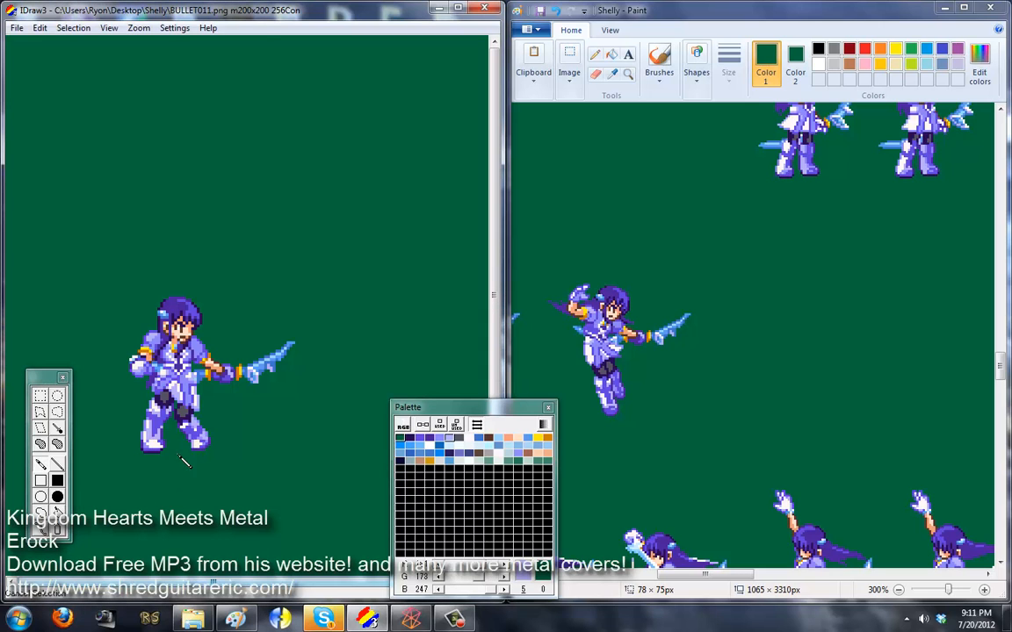
left_click(16, 27)
left_click(48, 59)
key("Return")
- Move the first Jump sprite into the IDraw3 frame and save it as JUMP000
left_click_drag(704, 575, 609, 578)
left_click(569, 67)
left_click(575, 122)
left_click_drag(699, 425, 513, 235)
key("ctrl+x")
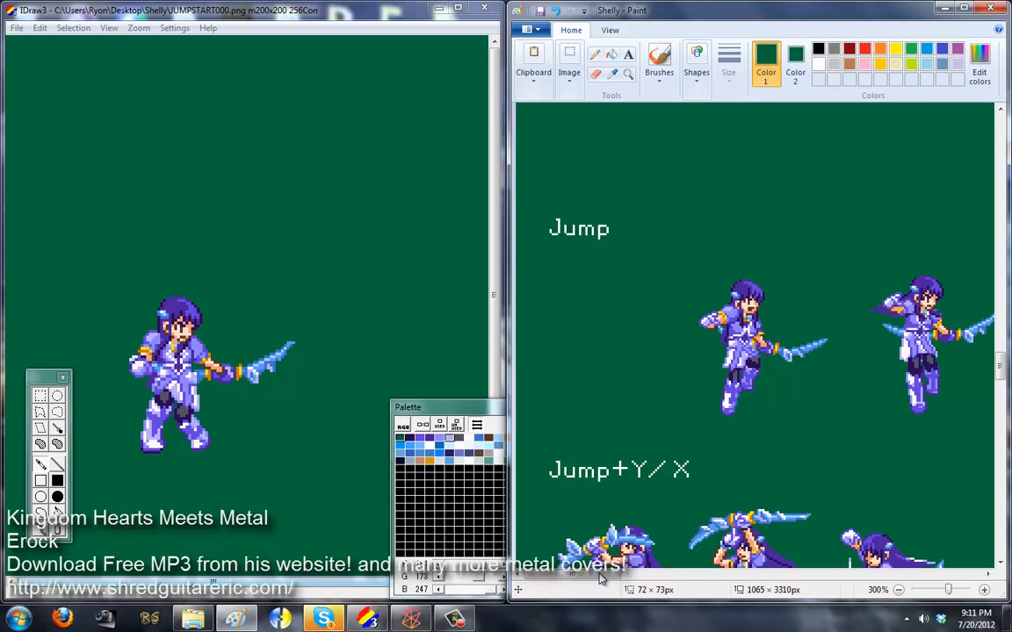
mouse_move(602, 580)
left_mouse_down()
mouse_move(684, 580)
mouse_move(603, 580)
left_mouse_up()
key("ctrl+v")
left_click(16, 27)
left_click(45, 81)
type("JUMP000")
key("Return")
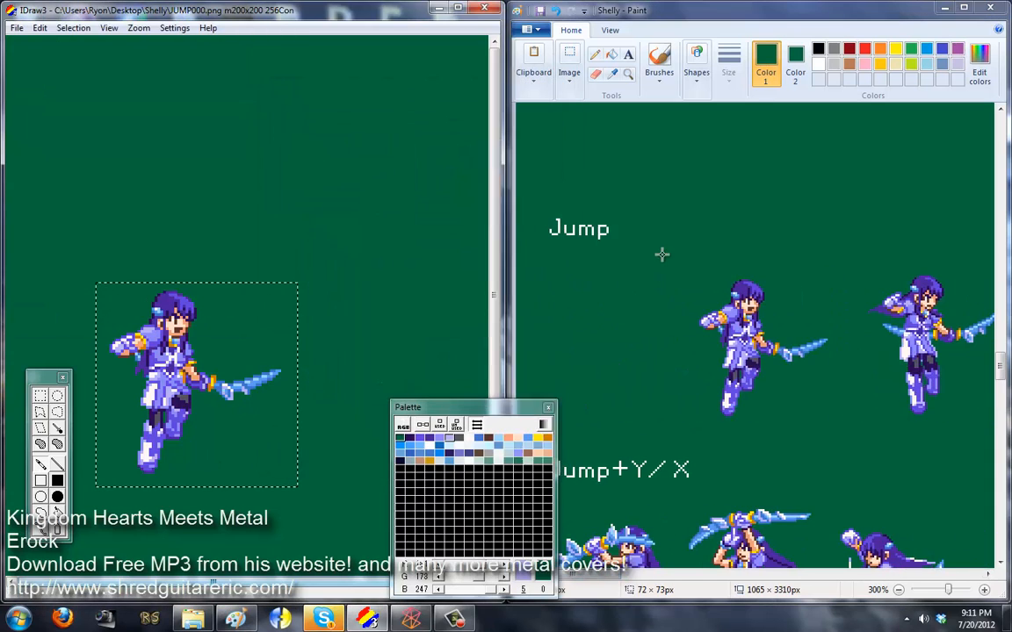
- Move the next Jump sprite into the IDraw3 frame, reposition it and save it as JUMP001
left_click_drag(665, 252, 844, 426)
key("ctrl+x")
left_click_drag(211, 342, 250, 299)
left_click(16, 27)
left_click(37, 82)
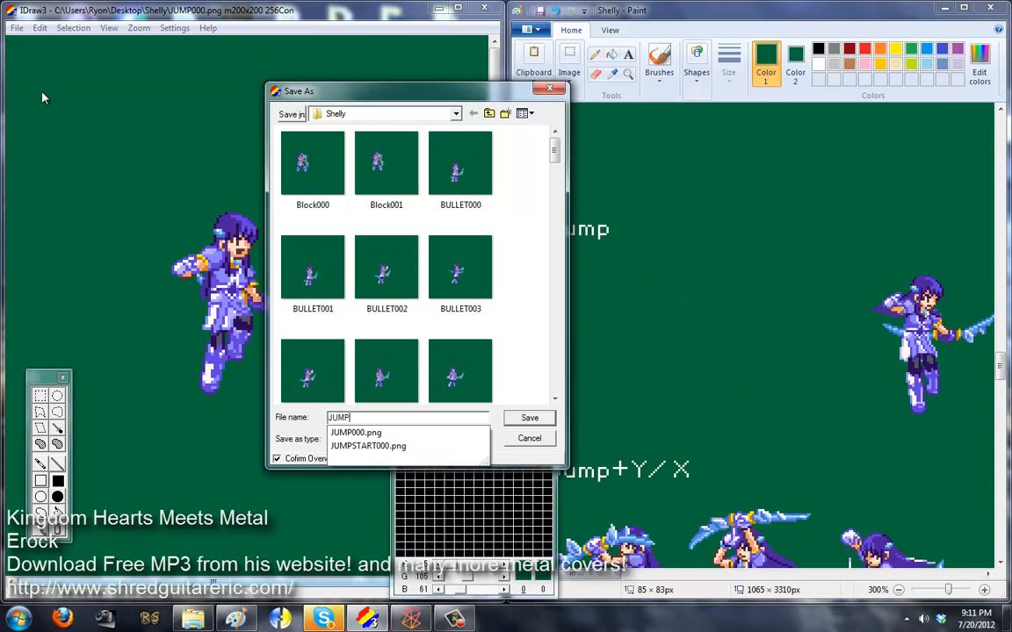
type("JUMP001")
key("Return")
- Move the third Jump sprite into the IDraw3 frame and save it as JUMP002
left_click_drag(613, 581, 693, 581)
left_click_drag(615, 249, 794, 430)
key("ctrl+x")
key("ctrl+v")
left_click(16, 28)
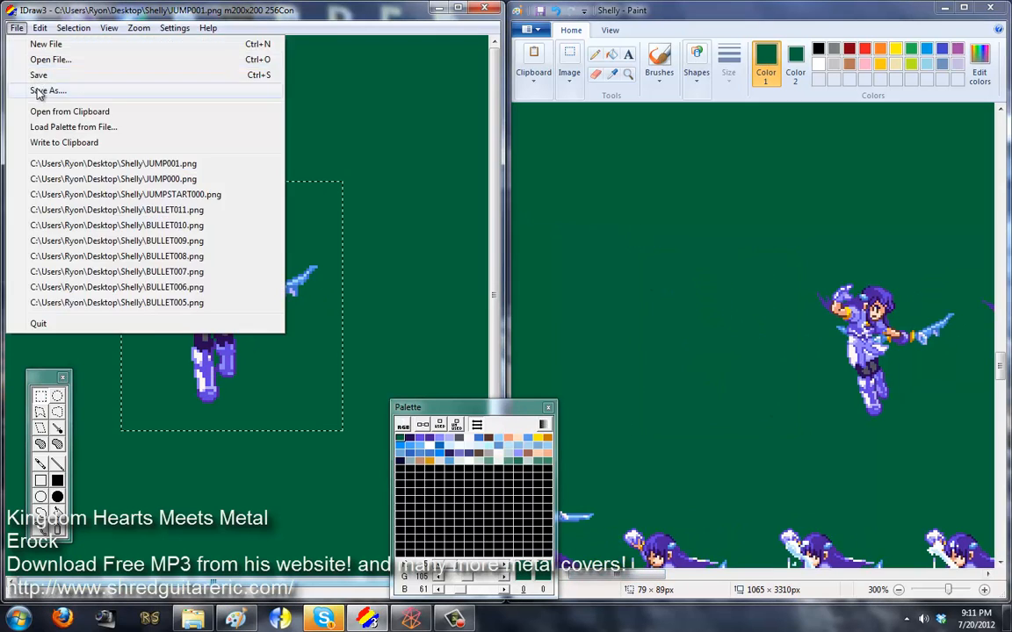
left_click(38, 93)
type("JUMP002")
key("Return")
- Move the fourth Jump sprite into the IDraw3 frame, nudge it upward and save it as JUMP003
left_click_drag(793, 250, 963, 420)
key("ctrl+x")
left_click_drag(617, 574, 702, 574)
key("ctrl+v")
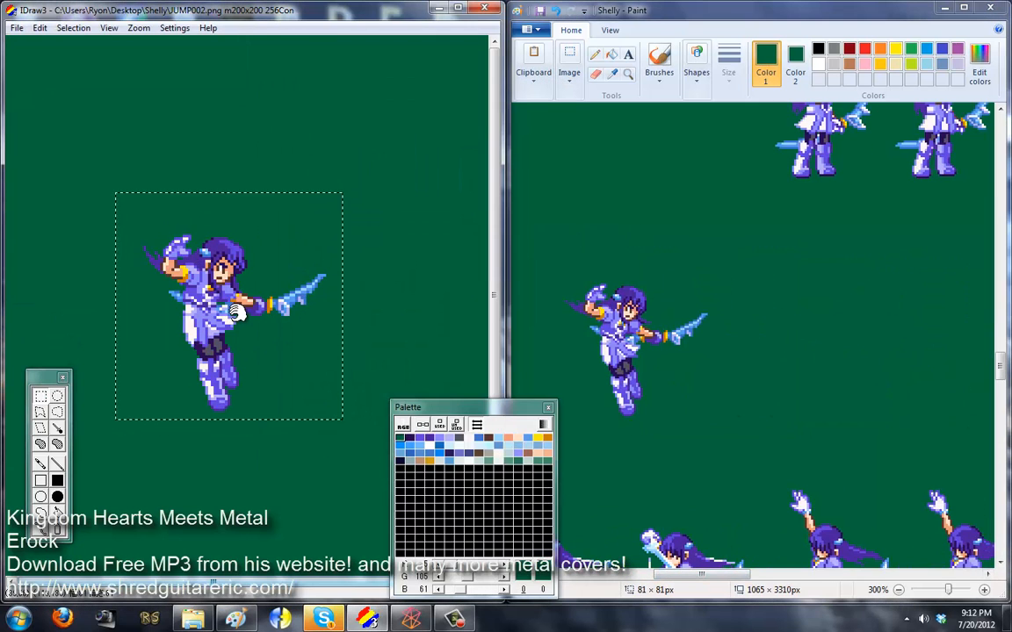
left_click_drag(238, 311, 237, 304)
left_click(16, 28)
left_click(46, 90)
type("JUMP003")
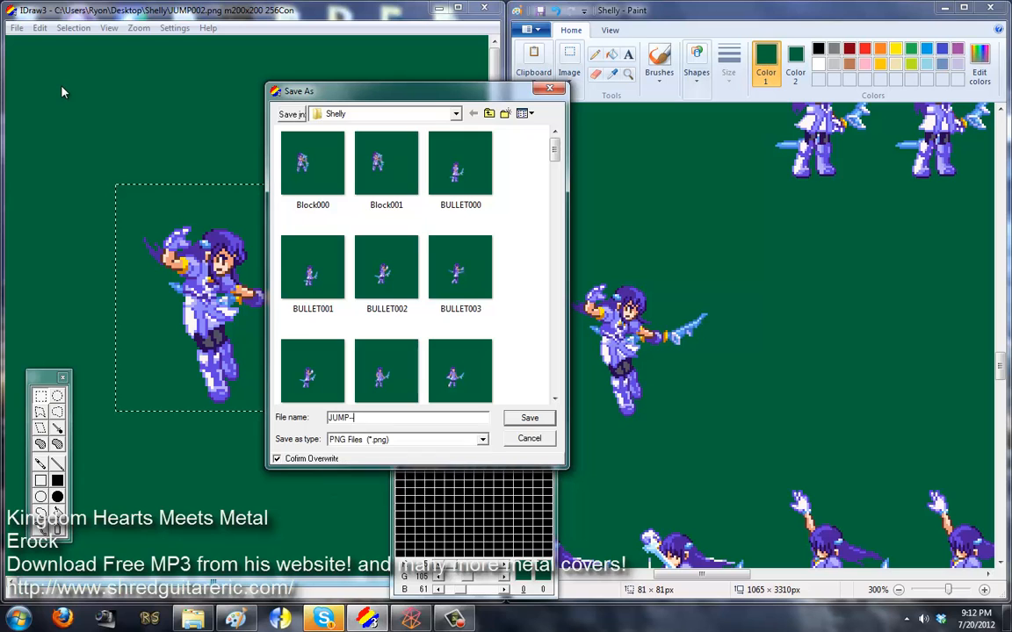
key("Return")
- Move the last Jump sprite into the IDraw3 frame, adjust its position and save it as JUMP004
left_click_drag(572, 277, 707, 415)
key("ctrl+x")
key("ctrl+v")
left_click_drag(245, 288, 239, 280)
left_click(15, 27)
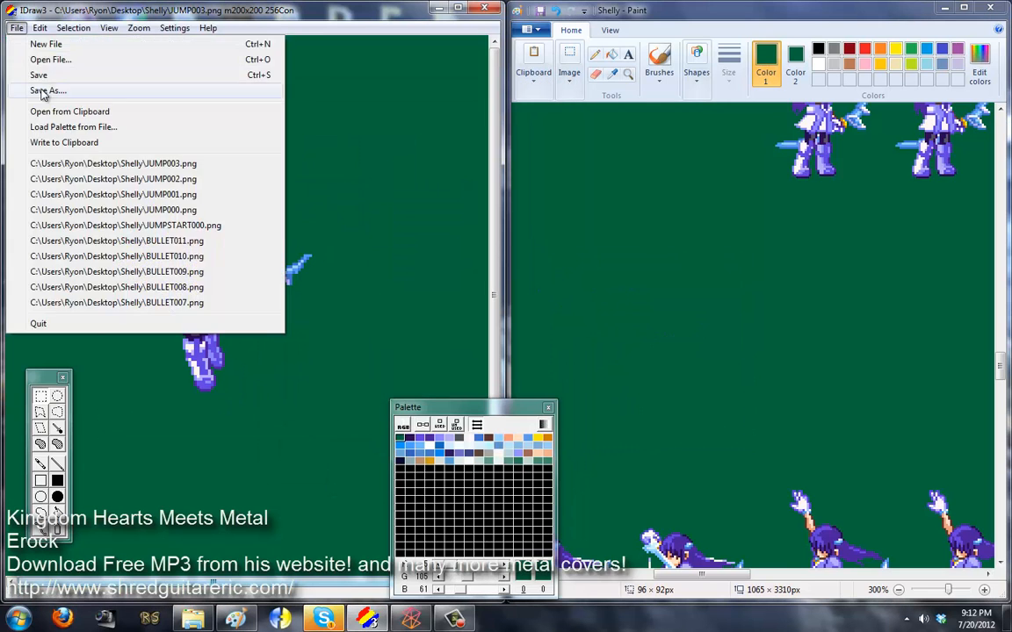
left_click(41, 92)
type("JUMP004")
key("Return")
- Move the first Jump+Y/X sprite into the IDraw3 frame and save it as AA000
left_click_drag(999, 367, 999, 380)
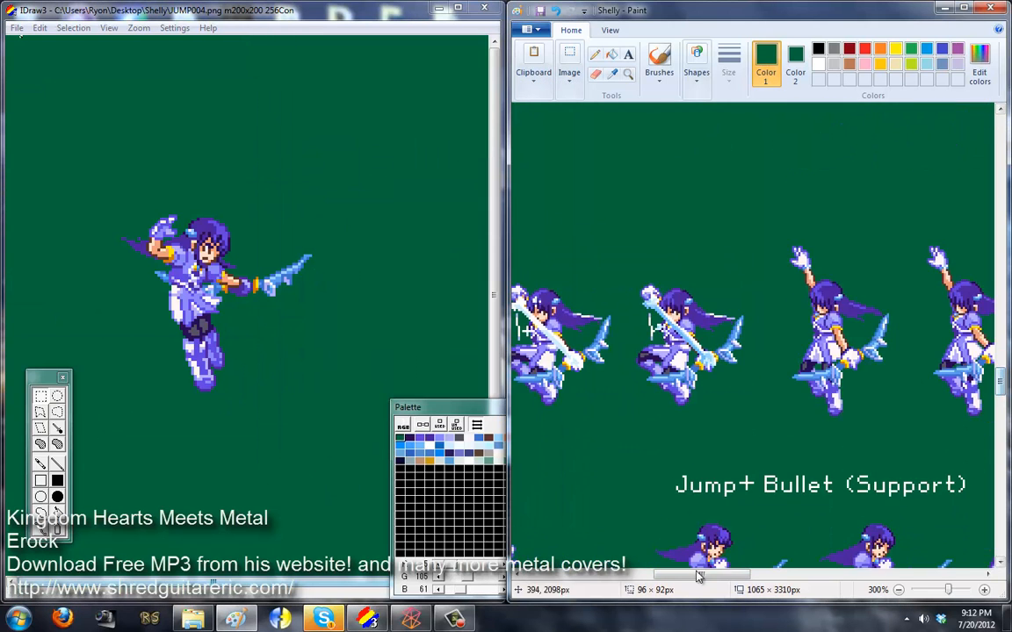
left_click_drag(696, 575, 557, 575)
key("ctrl+x")
key("ctrl+v")
left_click(16, 28)
left_click_drag(211, 308, 228, 287)
left_click(41, 92)
key("Return")
- Place the Jump+Y/X sprite with the blade raised overhead in the IDraw3 frame and save it as AA001
key("ctrl+v")
left_click(15, 28)
left_click(39, 93)
type("AA001")
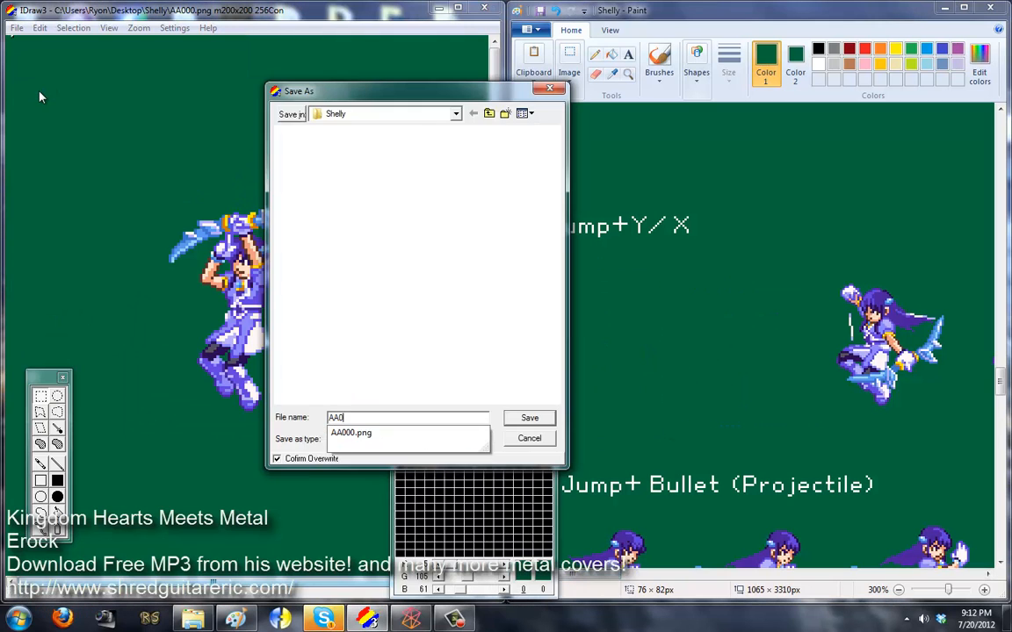
key("Return")
- Move the third Jump+Y/X sprite into the IDraw3 frame and save it as AA002
left_click_drag(795, 267, 976, 443)
left_click_drag(604, 575, 754, 577)
key("ctrl+v")
left_click(16, 27)
left_click(41, 92)
type("AA002")
key("Return")
- Move the first raised-arm Jump+Y/X sprite into the IDraw3 frame and save it as AA003
left_click_drag(622, 244, 733, 420)
key("ctrl+x")
key("ctrl+v")
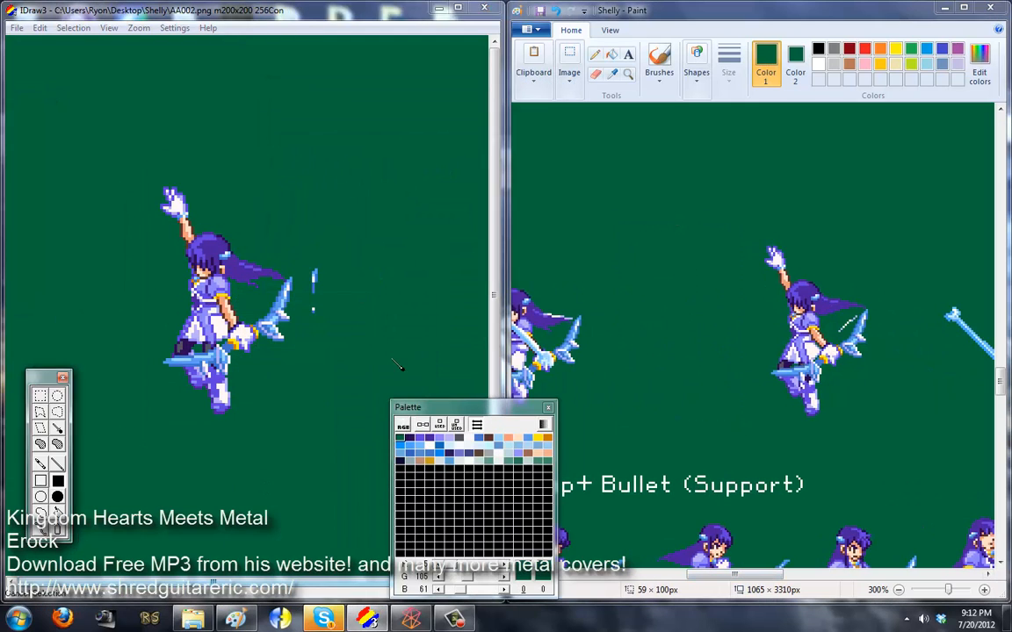
left_click(16, 27)
left_click(53, 83)
key("Return")
- Move the remaining raised-arm Jump+Y/X sprite into the IDraw3 frame and save it as AA004
left_click_drag(757, 239, 879, 419)
key("ctrl+x")
key("ctrl+v")
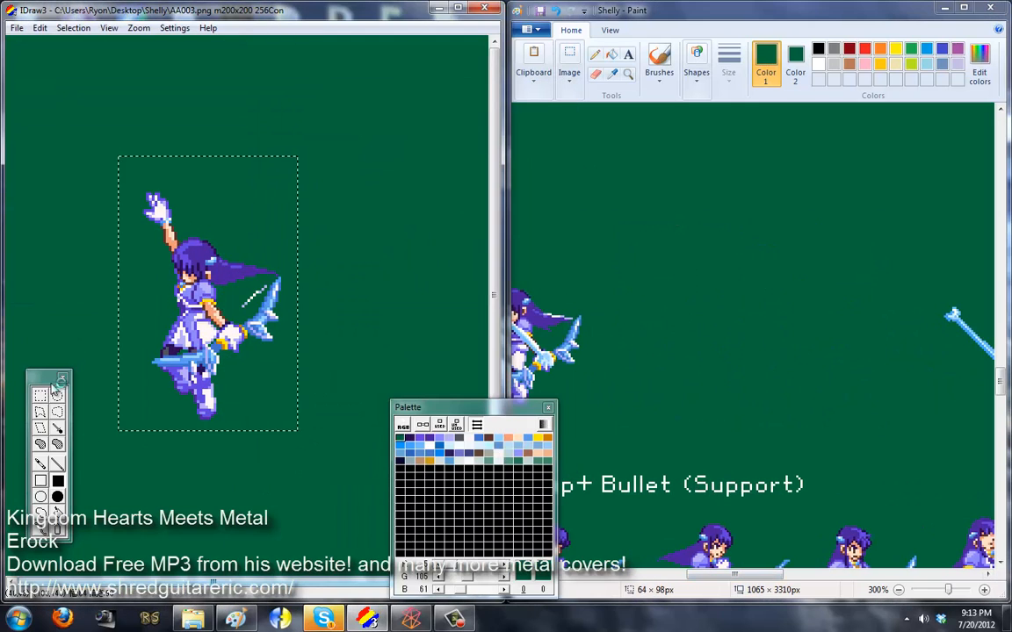
left_click(16, 27)
left_click(39, 91)
key("Return")
- Move the first Jump+ Bullet (Projectile) sprite into the IDraw3 frame and save it as JUMPBULLET000
scroll(713, 521, "down", 10)
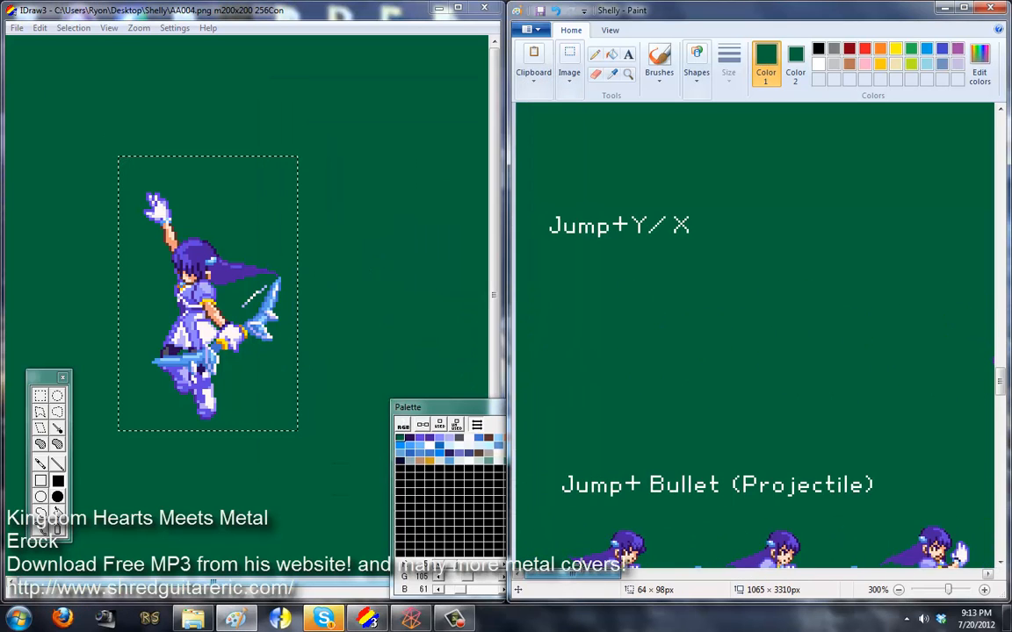
scroll(721, 527, "down", 5)
left_click(569, 78)
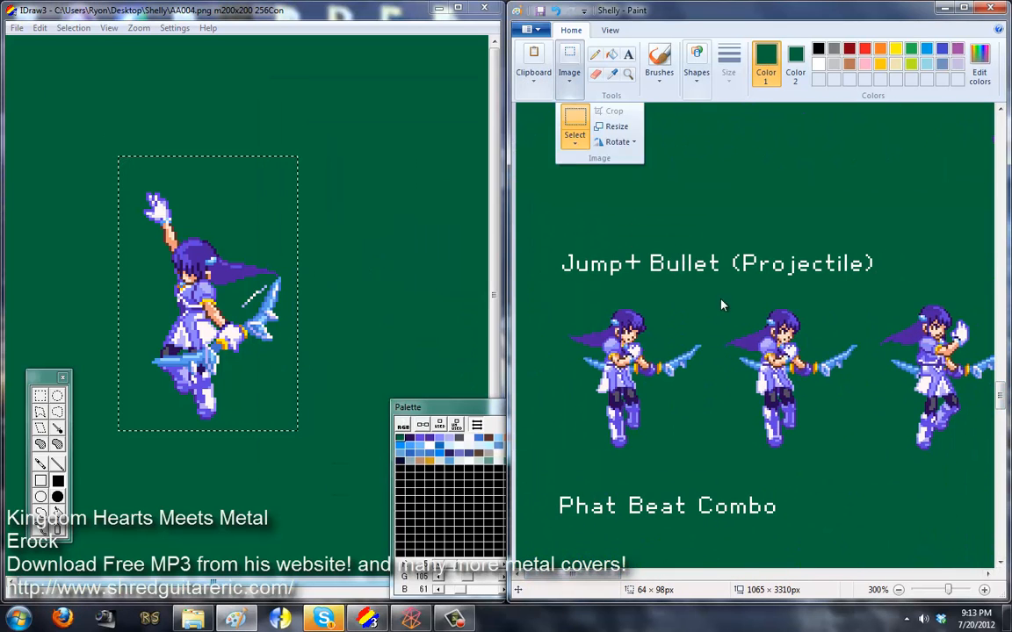
left_click(580, 119)
left_click_drag(565, 293, 704, 451)
key("ctrl+x")
key("ctrl+v")
left_click(16, 27)
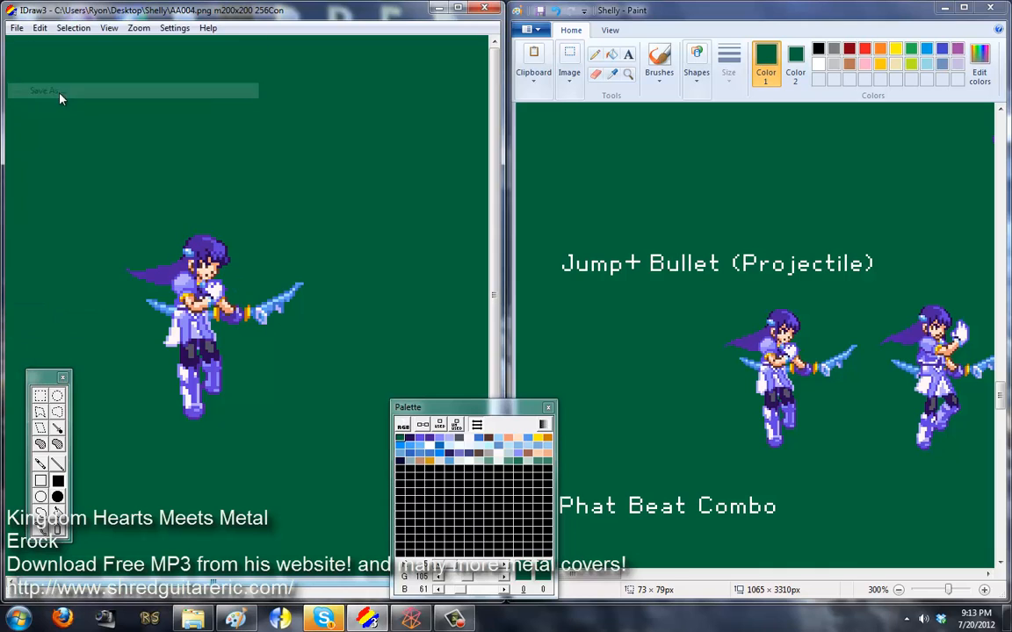
left_click(59, 95)
type("JUMPBULLET000")
key("Return")
- Move the second Jump+ Bullet (Projectile) sprite into the IDraw3 frame and save it as JUMPBULLET001
left_click_drag(716, 303, 866, 457)
key("ctrl+x")
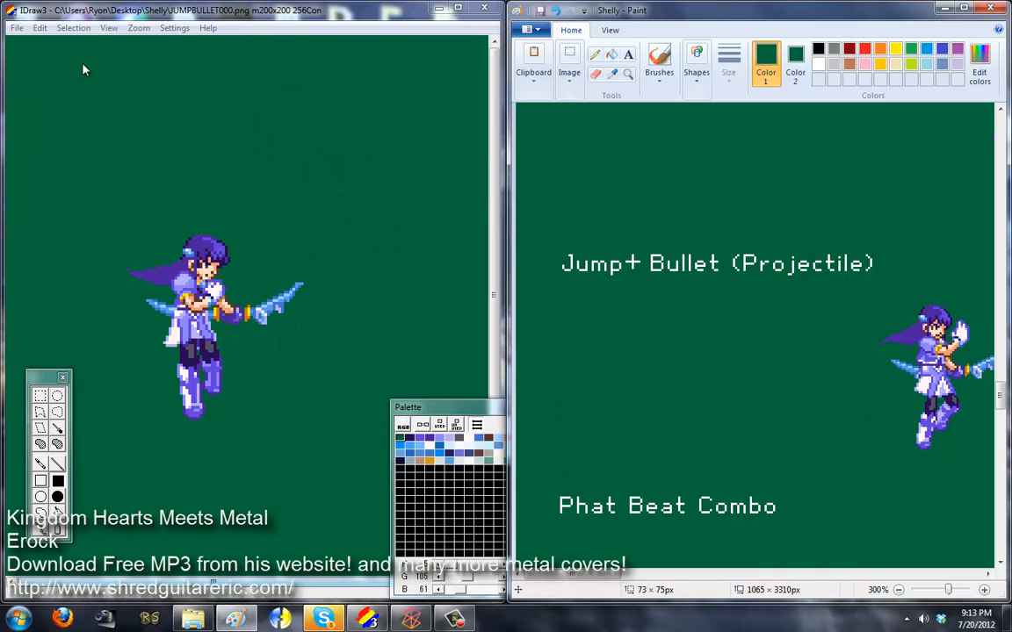
key("ctrl+v")
left_click(16, 27)
left_click(59, 92)
type("JUMPBULLET001")
key("Return")
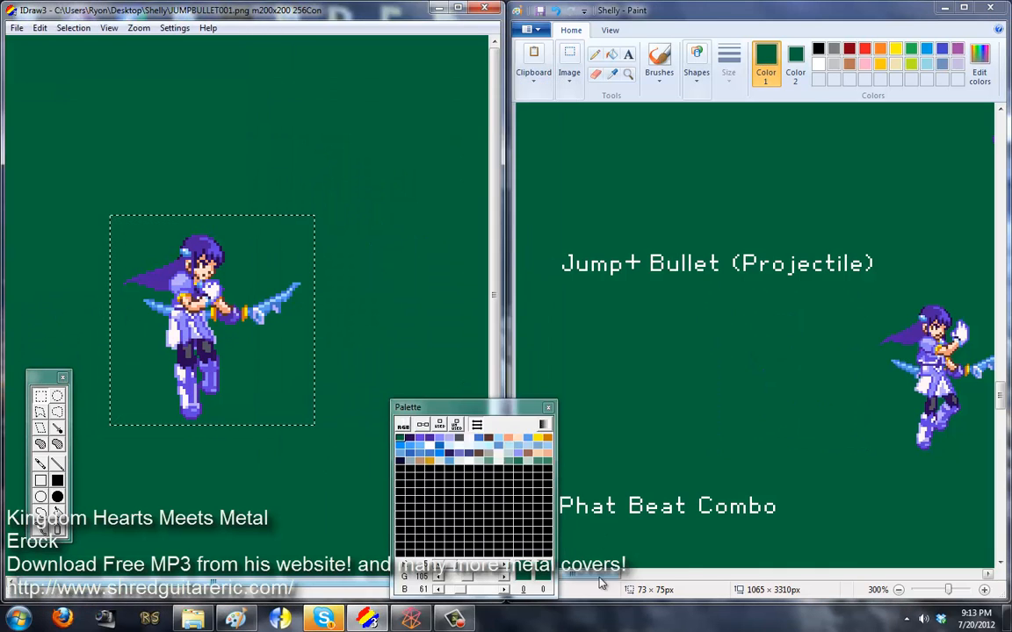
- Move the raised-hand Jump+ Bullet (Projectile) sprite into the IDraw3 frame and save it as JUMPBULLET002
left_click_drag(586, 574, 653, 574)
left_click_drag(542, 292, 693, 465)
key("ctrl+x")
key("ctrl+v")
left_click(16, 27)
left_click(60, 91)
type("JUMPBULLET002")
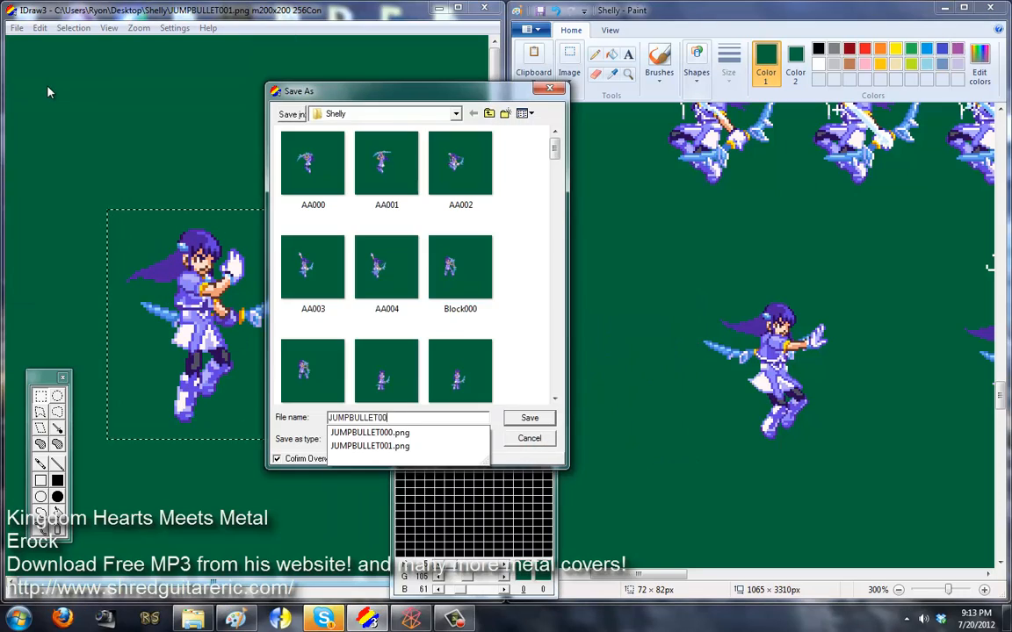
key("Return")
- Move the outstretched-arm Jump+ Bullet (Projectile) sprite into the IDraw3 frame and save it as JUMPBULLET003
left_click_drag(840, 281, 840, 440)
left_click_drag(676, 574, 824, 580)
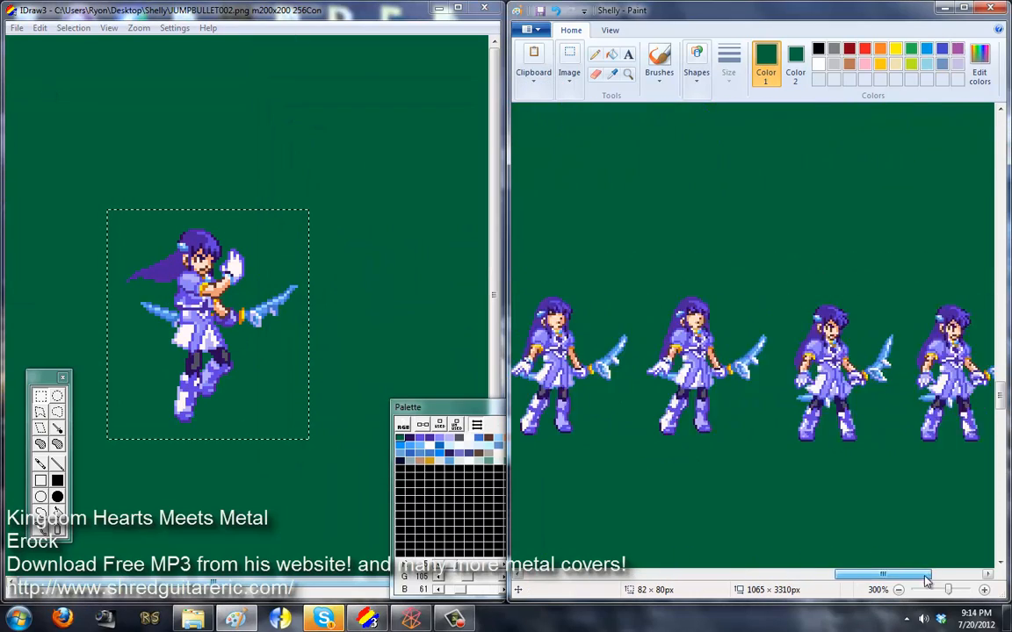
scroll(832, 519, "up", 5)
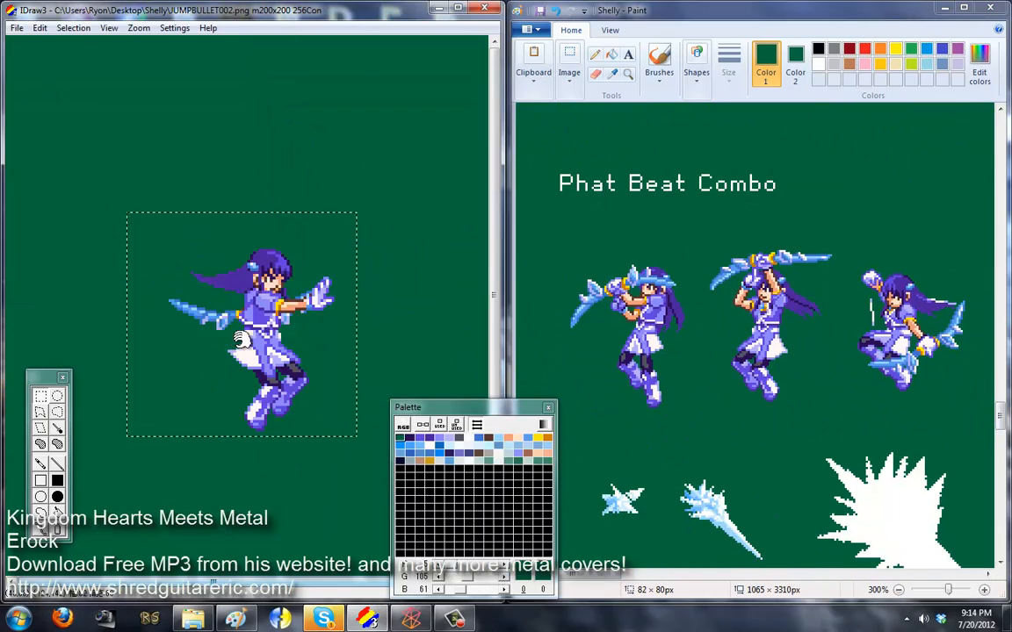
left_click(16, 27)
left_click(45, 77)
type("JUMPBULLET003")
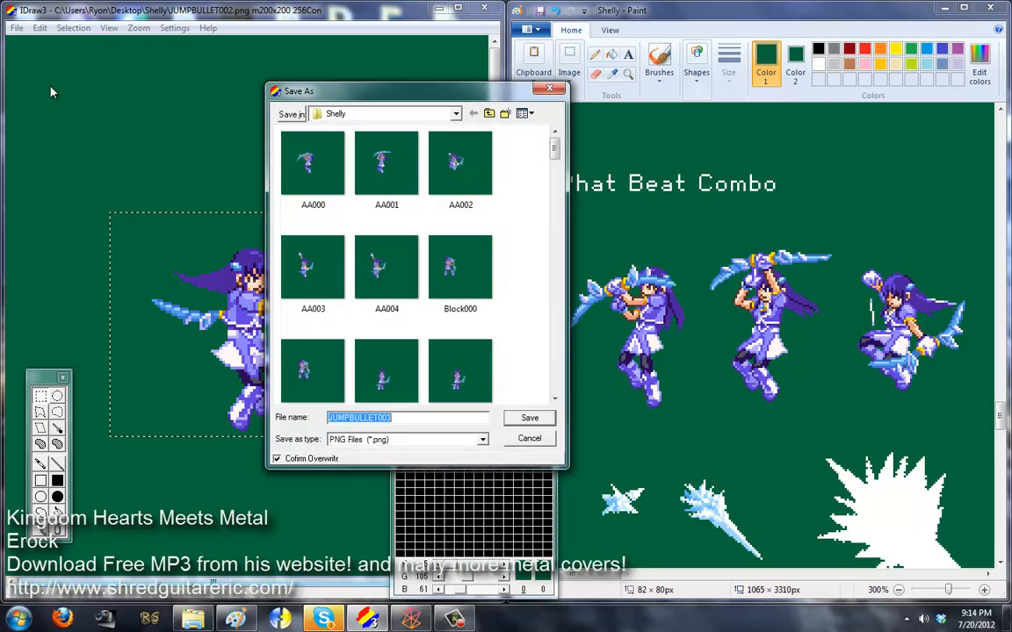
key("Return")
- Move the first Hit sprite into the IDraw3 frame and save it as HURT000
left_click_drag(1000, 410, 1000, 448)
left_click_drag(549, 226, 688, 405)
key("ctrl+x")
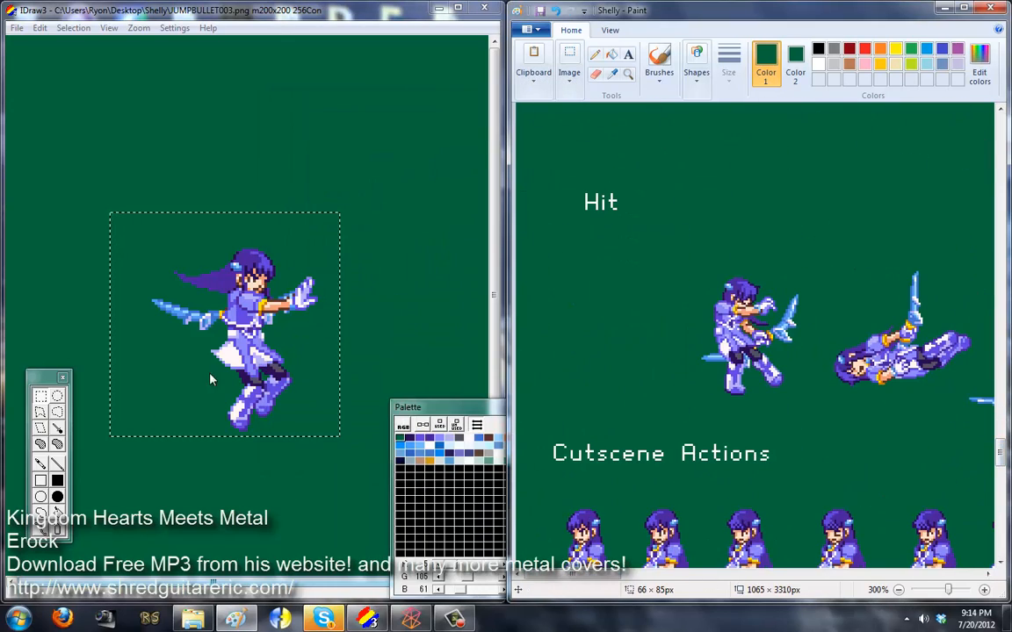
left_click(210, 376)
key("ctrl+v")
left_click(16, 27)
left_click(36, 92)
type("HURT000")
key("Return")
- Move the second Hit sprite, recoiling on its feet, into the IDraw3 frame and save it as HURT001
left_click_drag(664, 254, 790, 386)
key("ctrl+x")
key("ctrl+v")
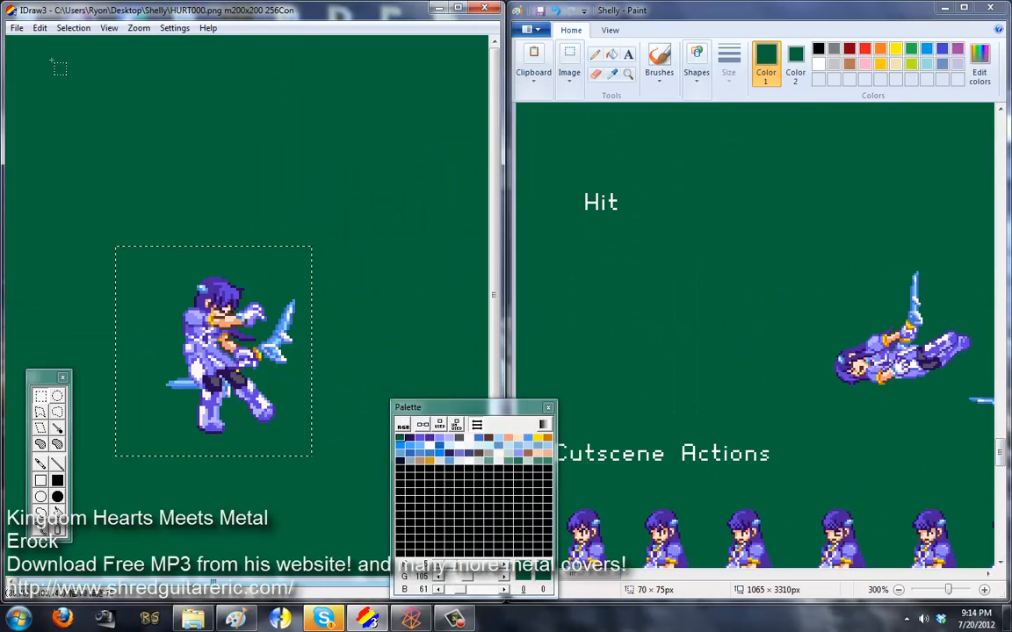
left_click(48, 91)
type("HURT001")
key("Return")
- Rotate the recoiling Hit sprite in IDraw3 so it falls on its back, and save it as HURT002
left_click_drag(577, 575, 622, 574)
right_click(210, 322)
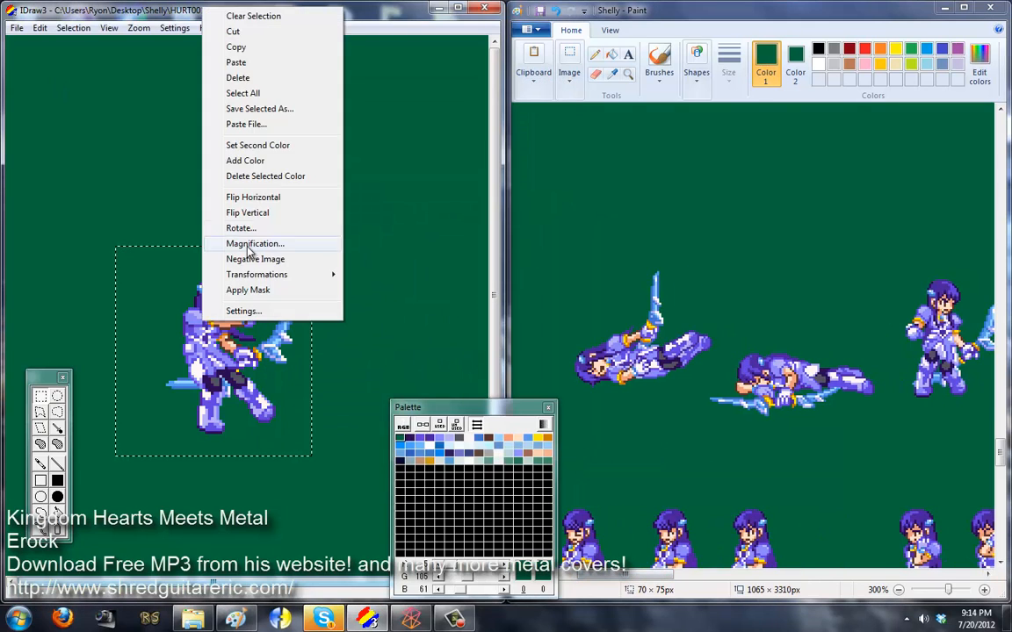
left_click(243, 228)
left_click(312, 263)
right_click(270, 330)
left_click(309, 240)
left_click(334, 283)
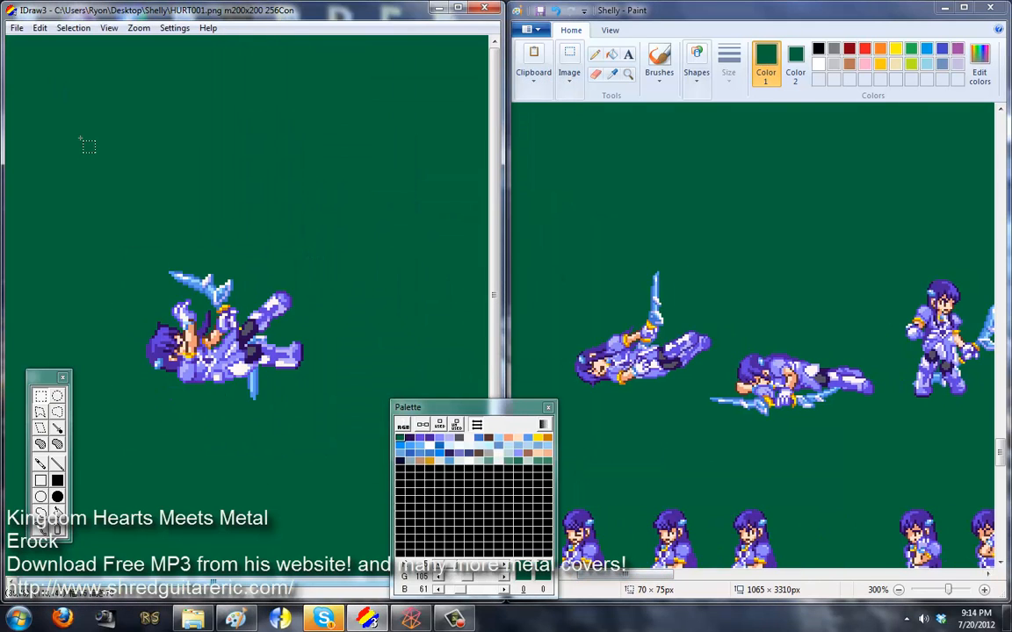
left_click(15, 27)
left_click(44, 92)
type("HURT002")
key("Return")
- Move the Hit sprite lying back with its blade upright into the IDraw3 frame and save it as HURT003
left_click_drag(570, 264, 716, 391)
key("ctrl+x")
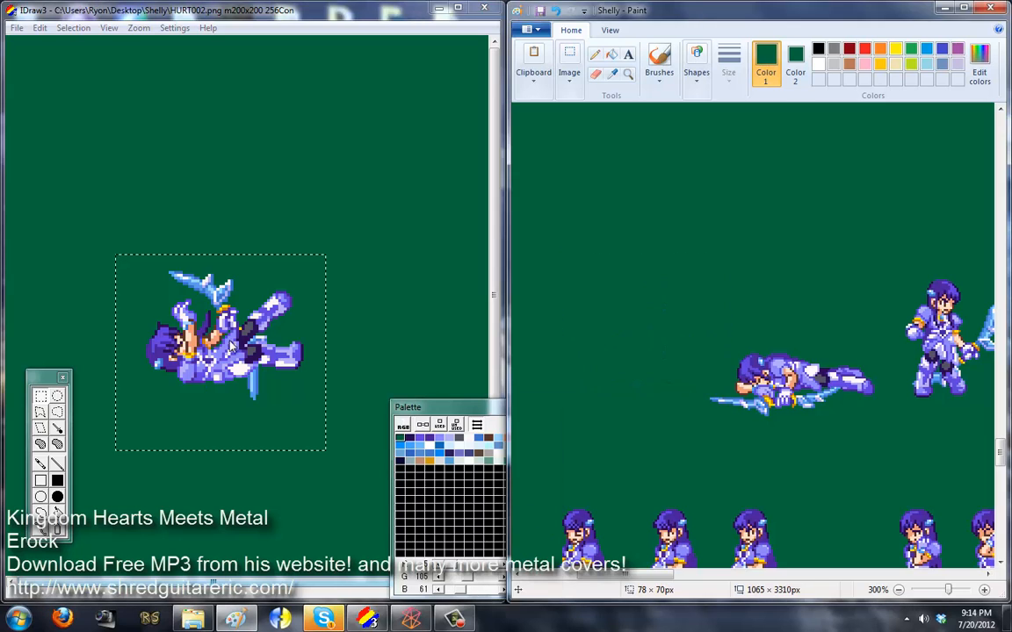
key("ctrl+v")
left_click(16, 27)
left_click(49, 92)
type("HURT003")
key("Return")
- Move the Hit sprite lying face down on its blade into the IDraw3 frame and paint over the previous sprite's leftovers
left_click_drag(885, 419, 666, 325)
key("ctrl+x")
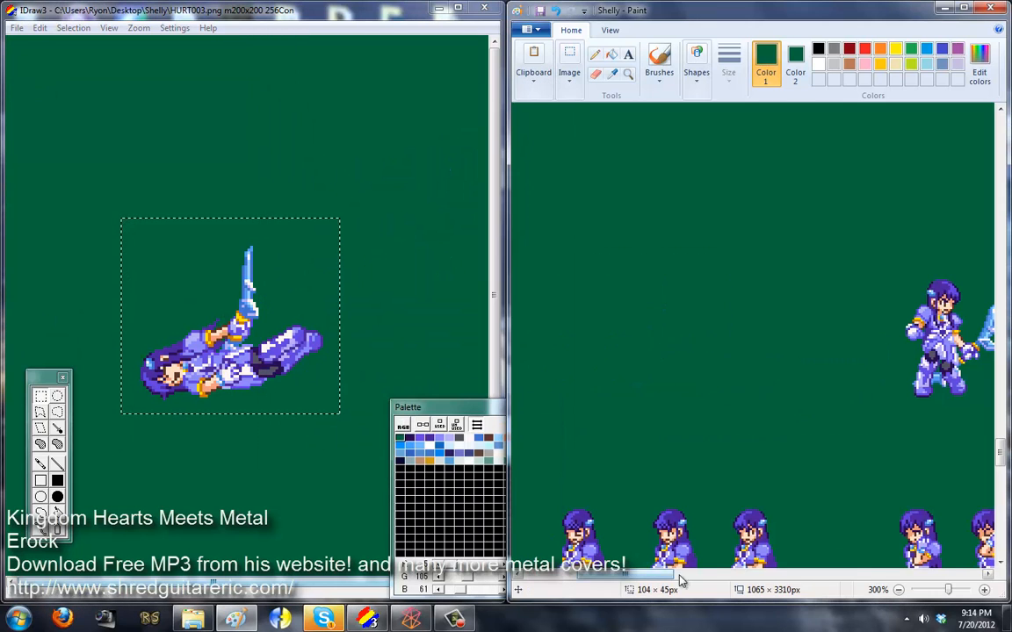
left_click_drag(671, 574, 737, 574)
key("ctrl+v")
right_click(79, 352)
left_click(131, 277)
left_click(58, 480)
left_click_drag(230, 238, 266, 313)
- Move the first standing sprite with a blade from the sheet's last row into the IDraw3 frame, flip it horizontally and deselect it
left_click_drag(670, 574, 540, 574)
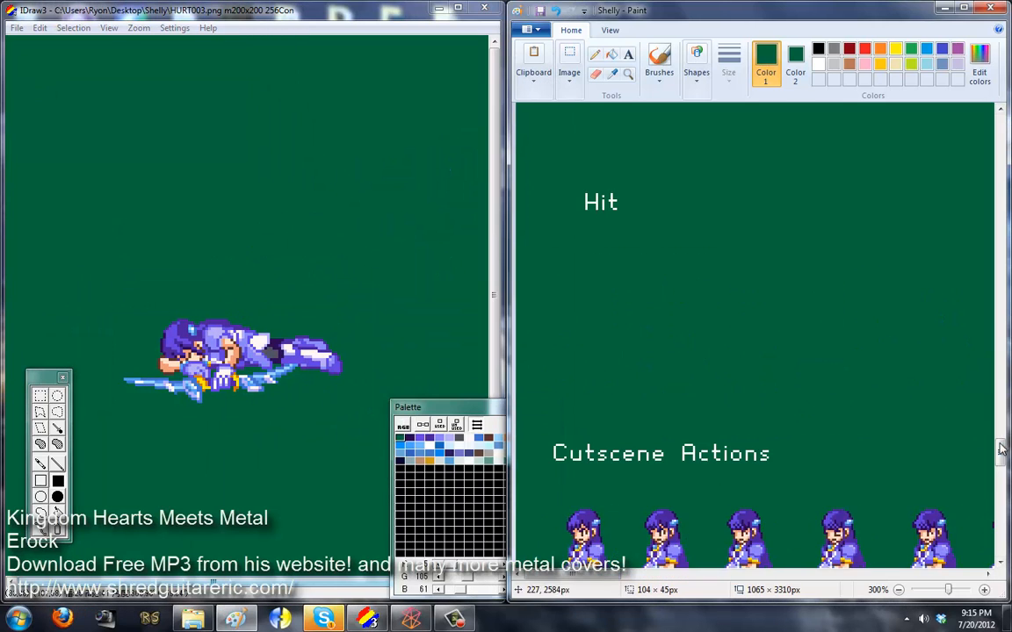
left_click_drag(1001, 447, 1002, 460)
mouse_move(598, 577)
left_mouse_down()
mouse_move(775, 577)
mouse_move(550, 579)
left_mouse_up()
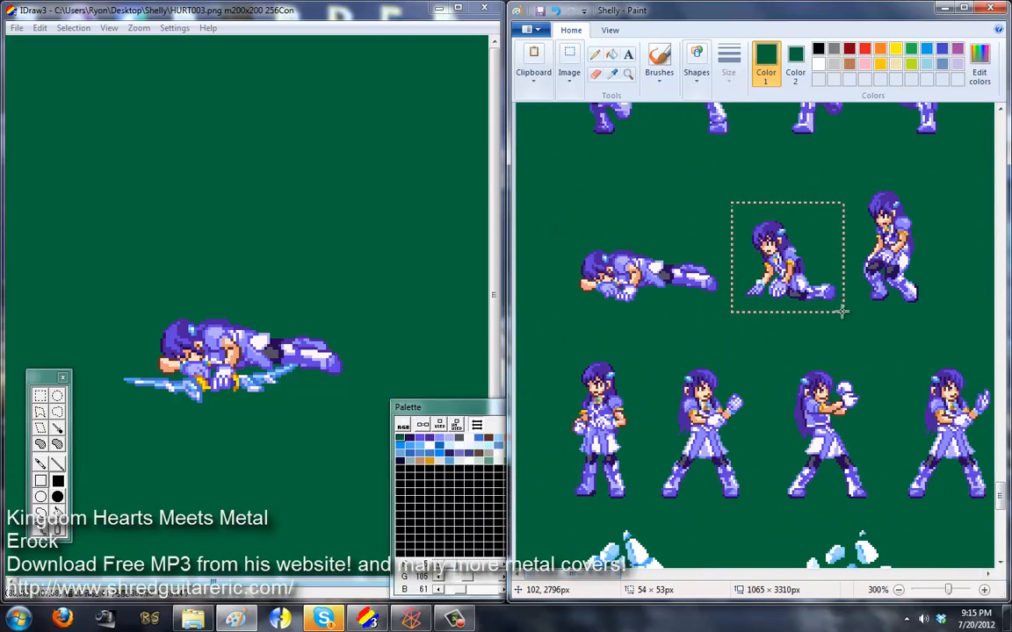
left_click_drag(1004, 498, 1004, 524)
left_click_drag(841, 577, 606, 580)
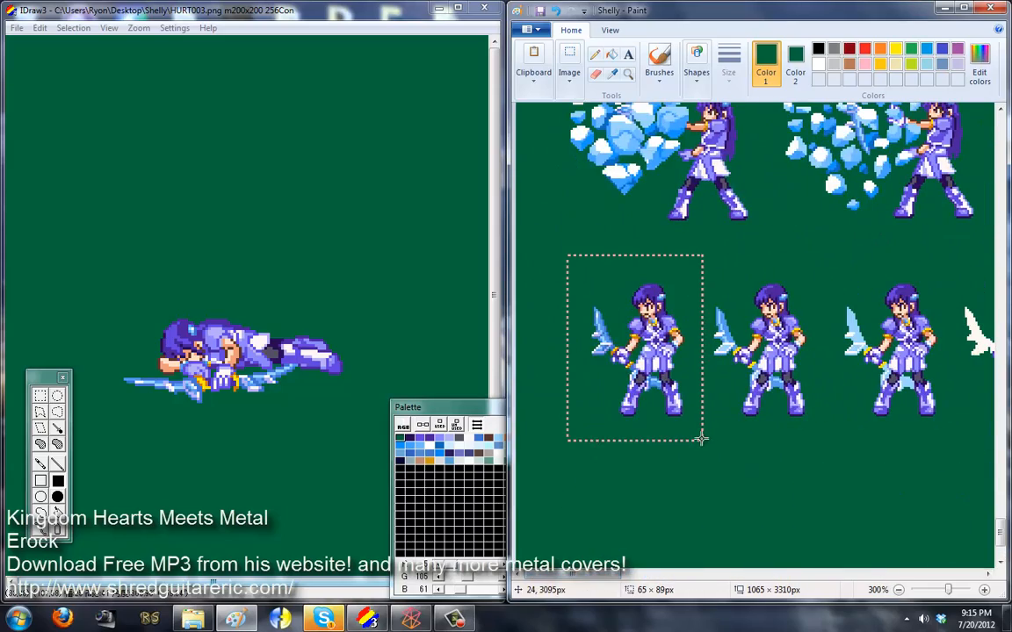
key("ctrl+x")
left_click(289, 368)
key("ctrl+v")
right_click(274, 289)
left_click(312, 479)
left_click_drag(298, 269, 266, 289)
right_click(267, 289)
left_click(307, 298)
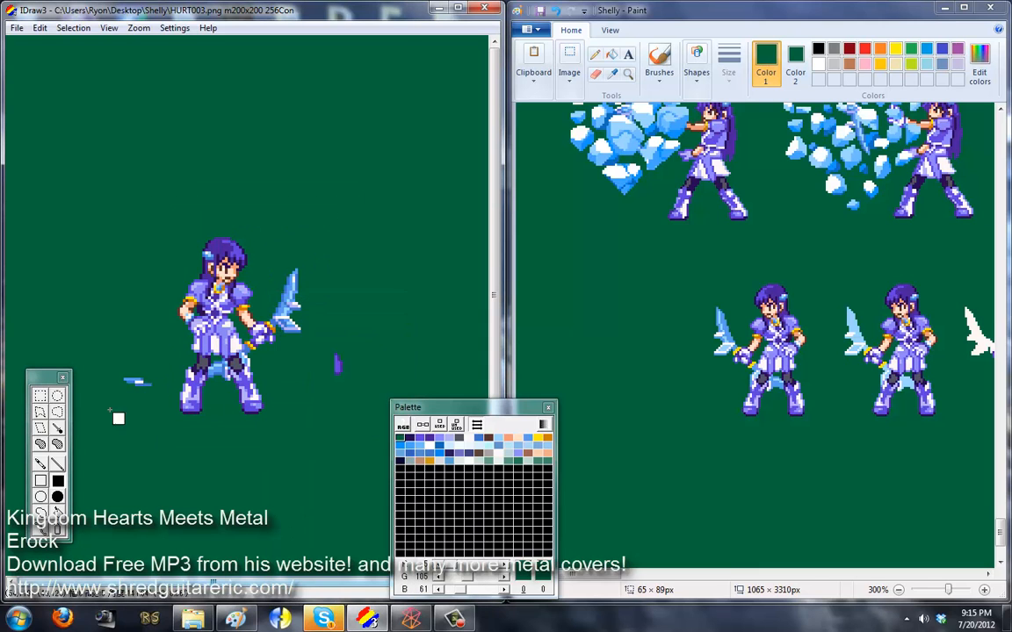
- Clear the leftover pixels beside the standing sprite and save the frame as WIN000
left_click(16, 27)
left_click(45, 79)
type("WIN000")
key("Return")
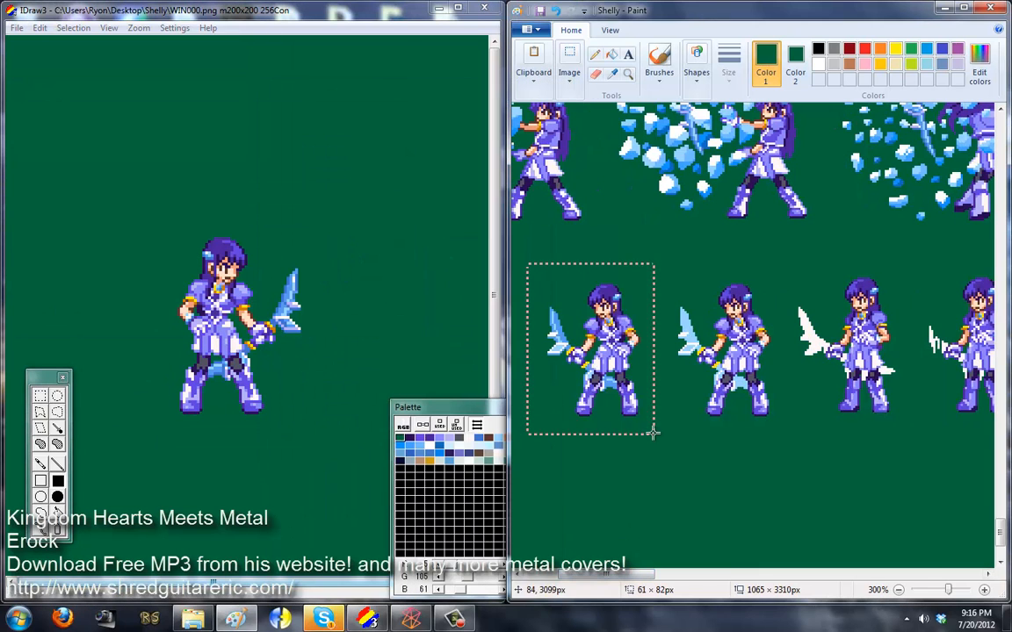
- Move the second standing blade sprite, flipped horizontally, into the IDraw3 frame and save it as WIN001
key("ctrl+x")
left_click(253, 294)
key("ctrl+v")
left_click(16, 27)
left_click(65, 92)
type("W")
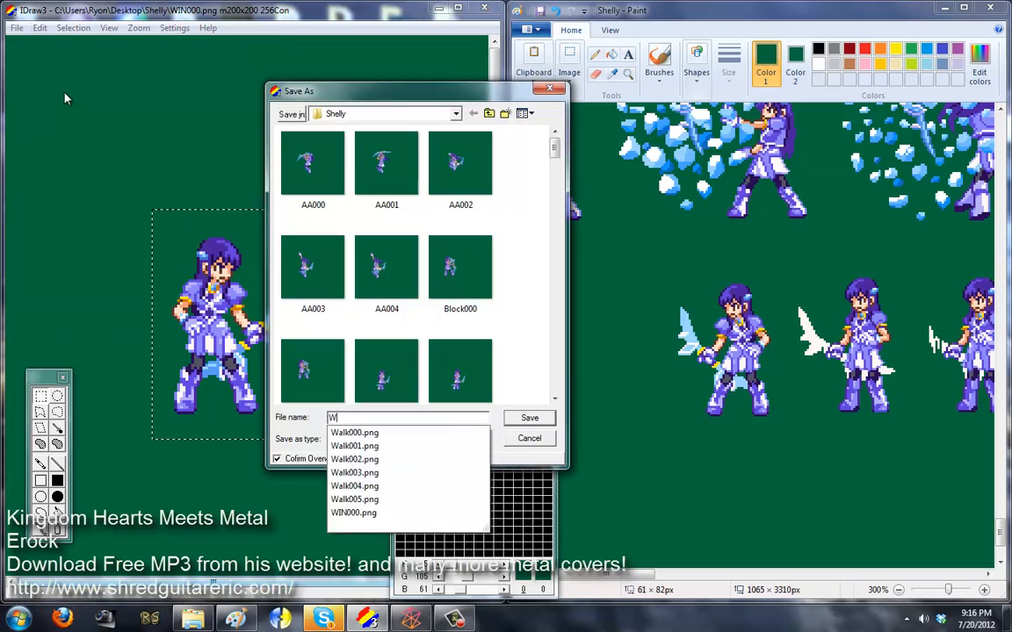
type("IN001")
key("Return")
- Move the standing sprite with the pale blue blade, flipped horizontally, into the IDraw3 frame and save it as WIN002
left_click_drag(663, 277, 777, 420)
key("ctrl+x")
key("ctrl+v")
left_click(16, 29)
left_click(38, 94)
type("WIN0")
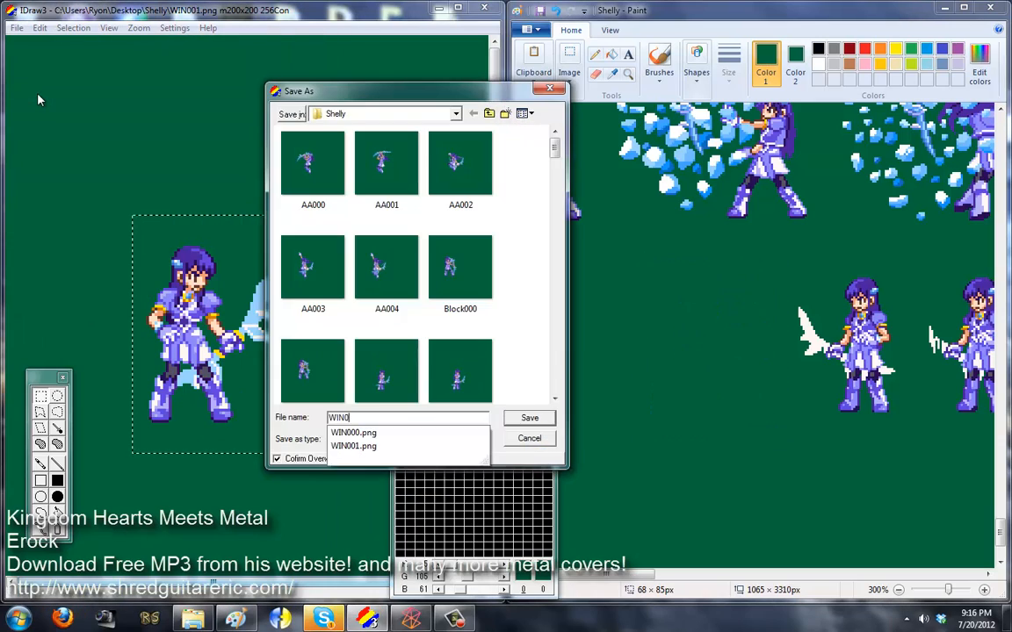
type("02")
key("Return")
- Move the sprite with the full white blade into the IDraw3 frame, flip it horizontally and save it as WIN003
scroll(588, 518, "right", 3)
left_click_drag(553, 246, 714, 468)
key("ctrl+x")
left_click(245, 361)
key("ctrl+v")
right_click(245, 361)
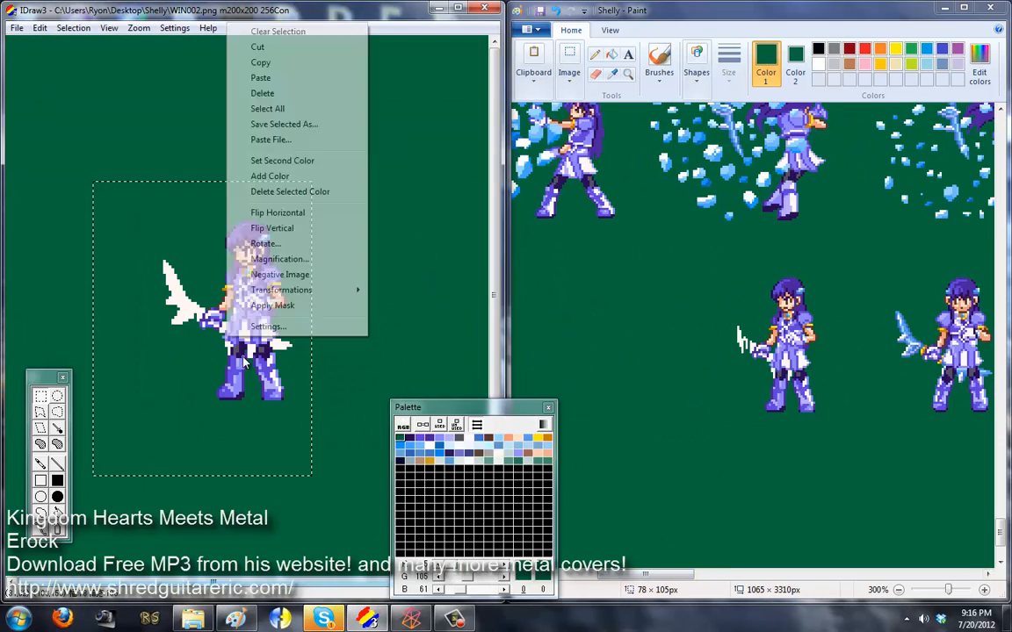
left_click(278, 212)
left_click(17, 27)
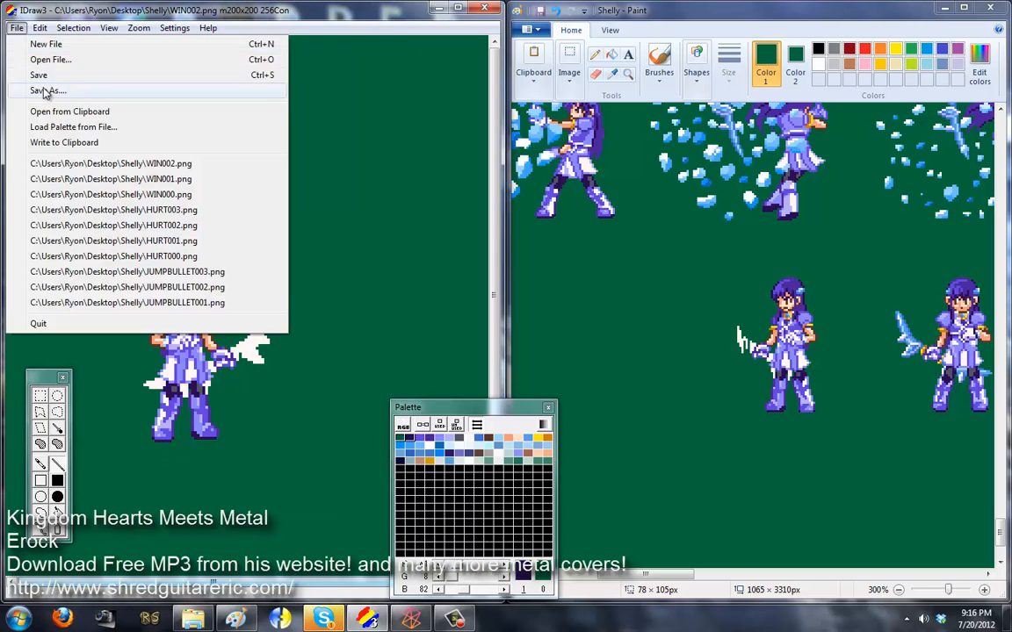
left_click(46, 92)
type("WIN003")
key("Return")
- Move the sprite with the dissolving white blade into the IDraw3 frame, flip it horizontally and align it over the previous pose
left_click_drag(711, 255, 836, 428)
key("ctrl+x")
key("ctrl+v")
right_click(209, 260)
left_click(241, 397)
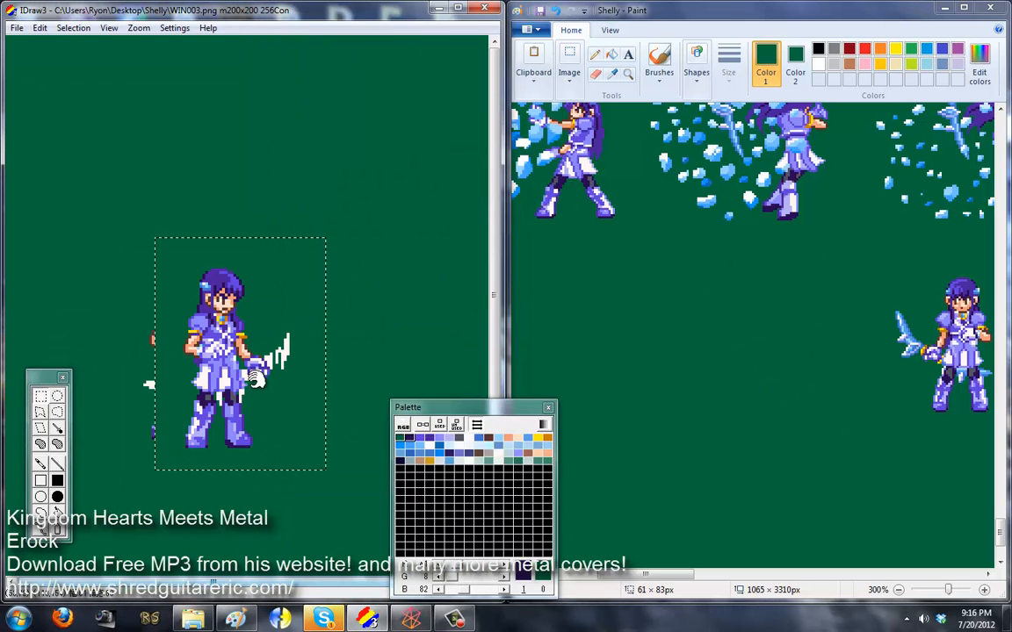
left_click_drag(257, 379, 256, 368)
right_click(255, 366)
left_click(285, 351)
- Paint over the previous pose's leftover pixels with the background green and save the frame as WIN004
left_click(58, 480)
left_click_drag(133, 323, 161, 446)
left_click(41, 464)
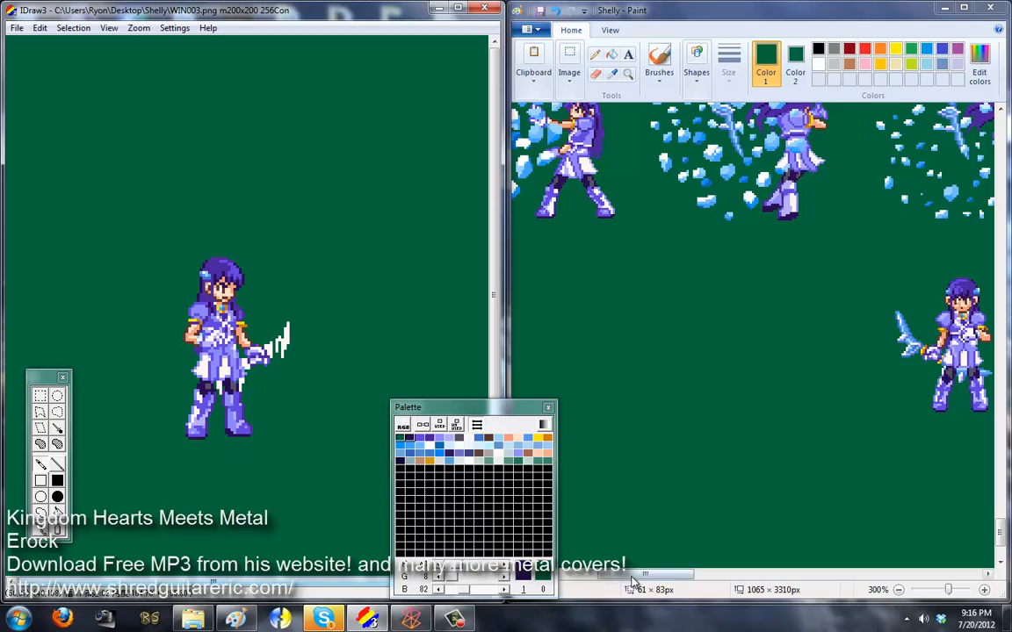
left_click_drag(630, 575, 802, 575)
left_click(17, 27)
left_click(55, 92)
type("WIN004")
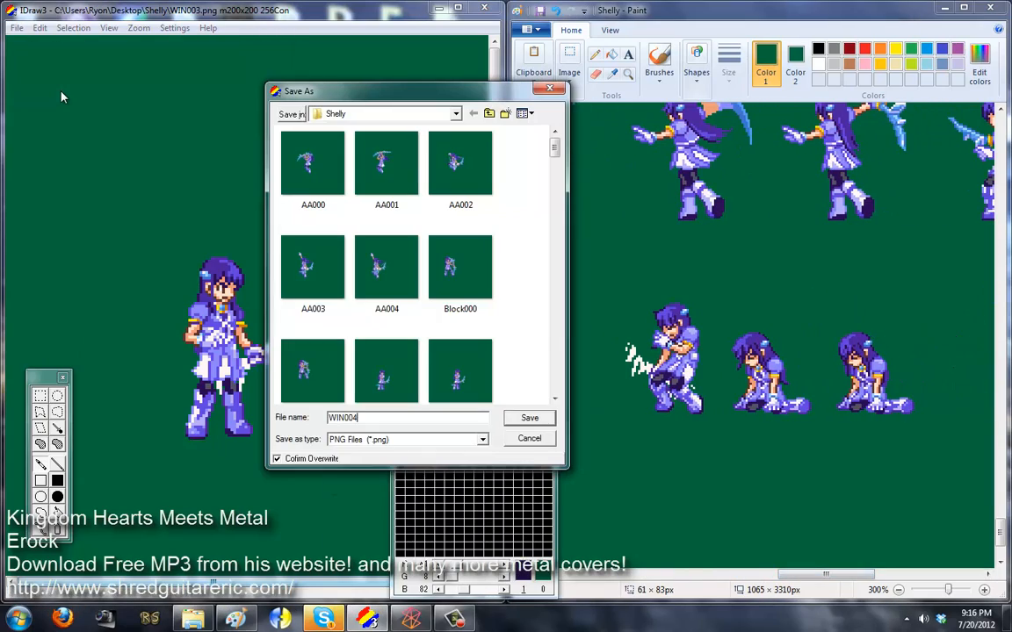
key("Return")
- Move the first Cutscene Actions sprite into the IDraw3 frame, flip it horizontally and place it over the previous pose
scroll(755, 351, "up", 10)
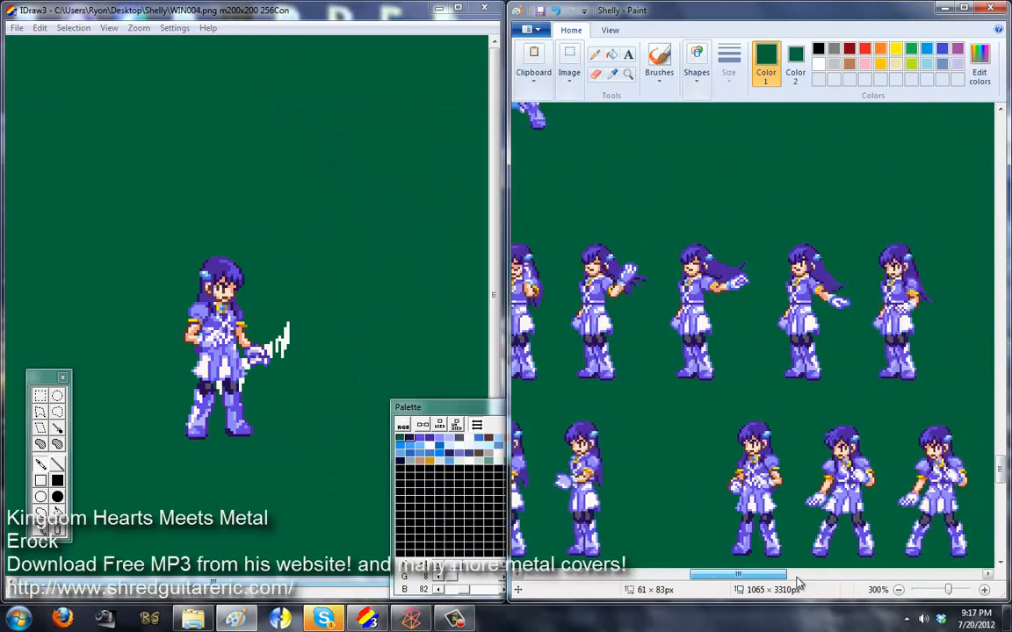
mouse_move(785, 576)
left_mouse_down()
mouse_move(702, 577)
mouse_move(754, 577)
left_mouse_up()
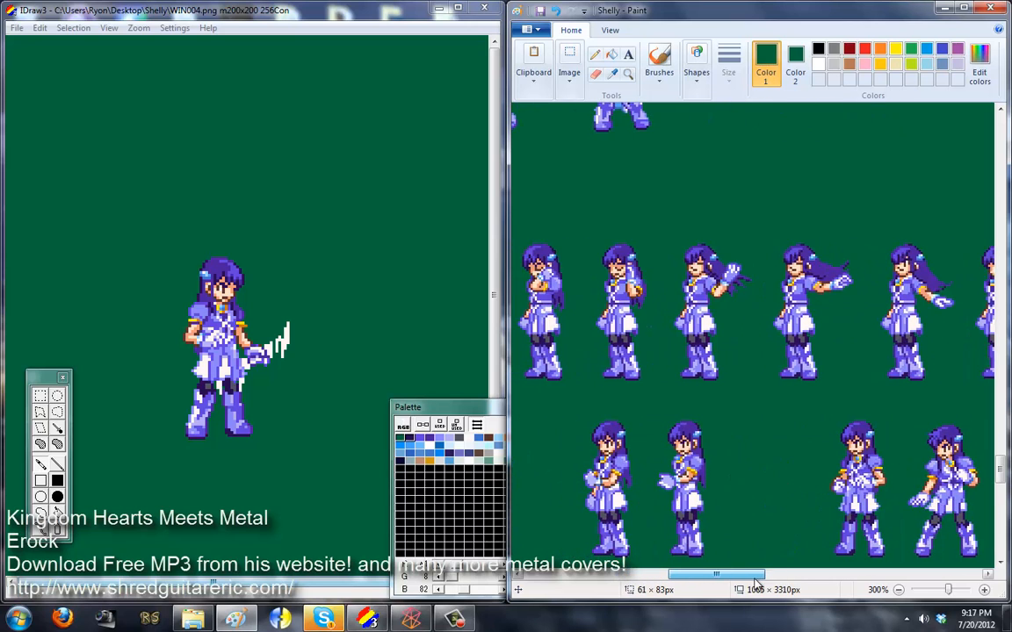
scroll(615, 497, "down", 10)
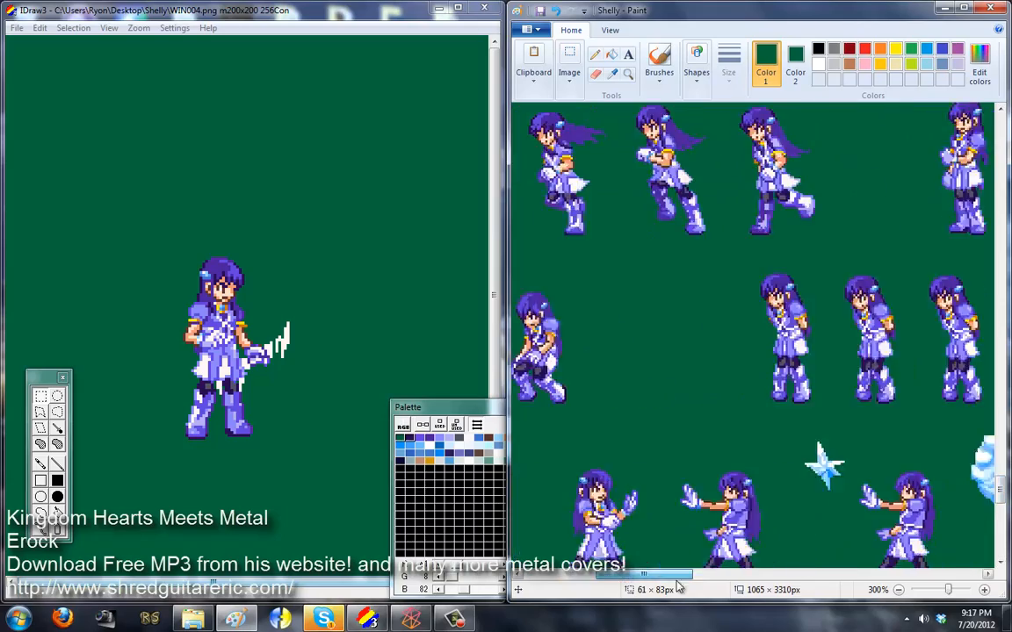
left_click_drag(579, 576, 666, 582)
left_click_drag(1000, 503, 1001, 538)
left_click_drag(747, 576, 615, 576)
scroll(741, 498, "up", 5)
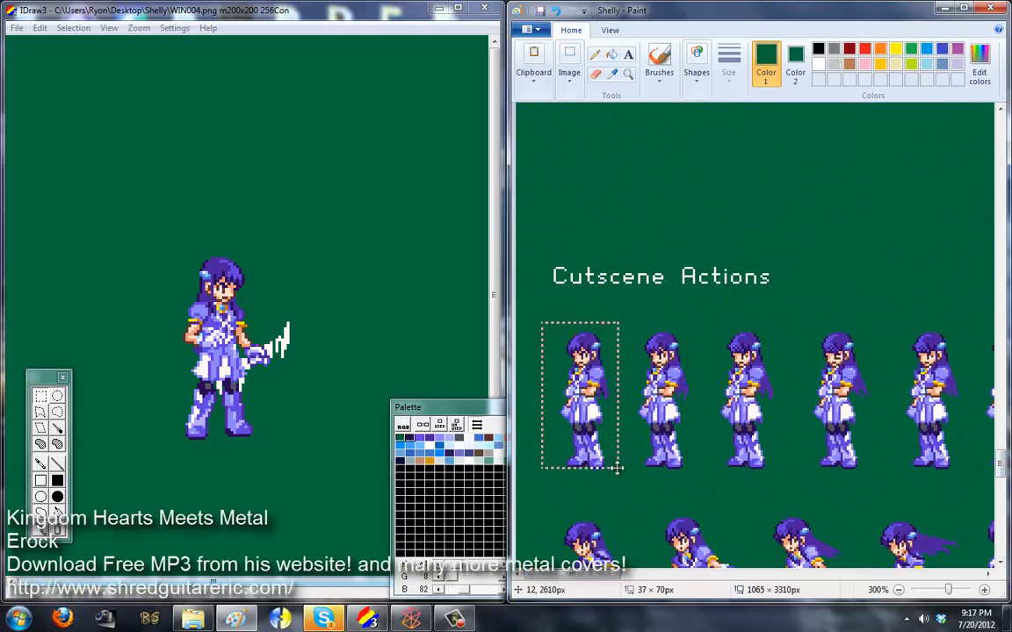
key("ctrl+x")
key("ctrl+v")
right_click(374, 350)
left_click(408, 225)
left_click_drag(347, 340, 228, 343)
right_click(296, 161)
left_click(330, 169)
- Paint over the remaining white blade pixels and save the frame as WIN005
left_click(58, 480)
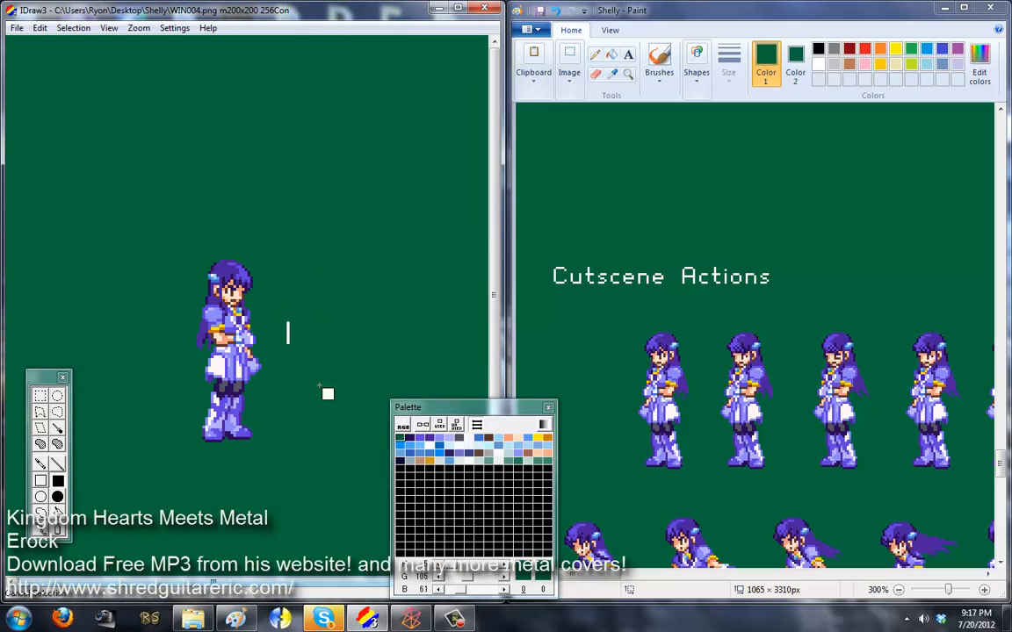
left_click(17, 27)
left_click(41, 77)
key("Return")
- Move the crouching sprite with the shattering white blade into the IDraw3 frame, flip it horizontally and save it as LOSE000
scroll(879, 395, "down", 10)
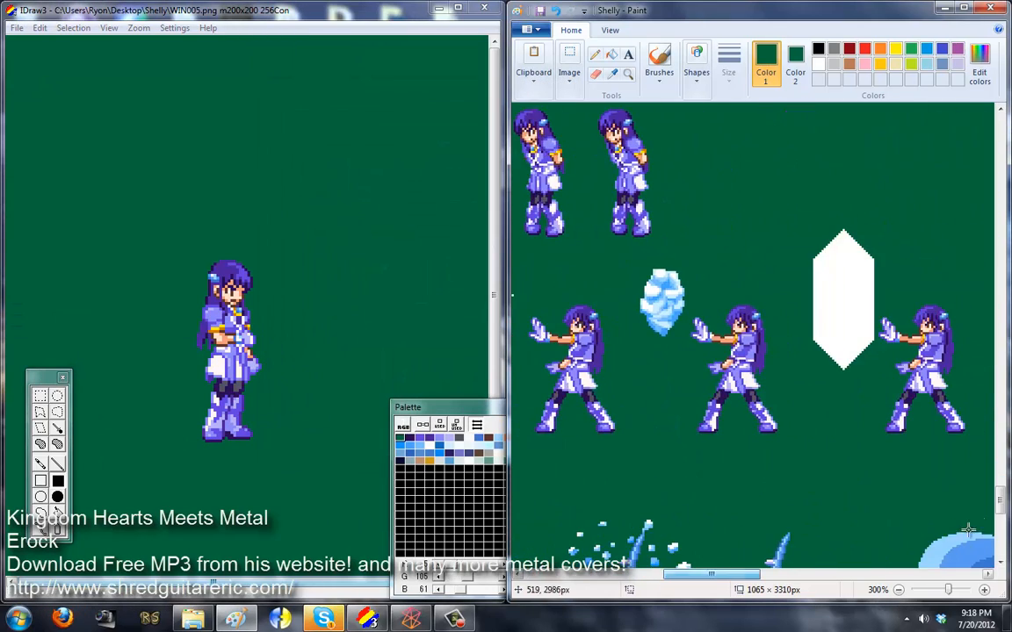
scroll(969, 530, "down", 10)
left_click_drag(524, 315, 663, 504)
key("ctrl+x")
key("ctrl+v")
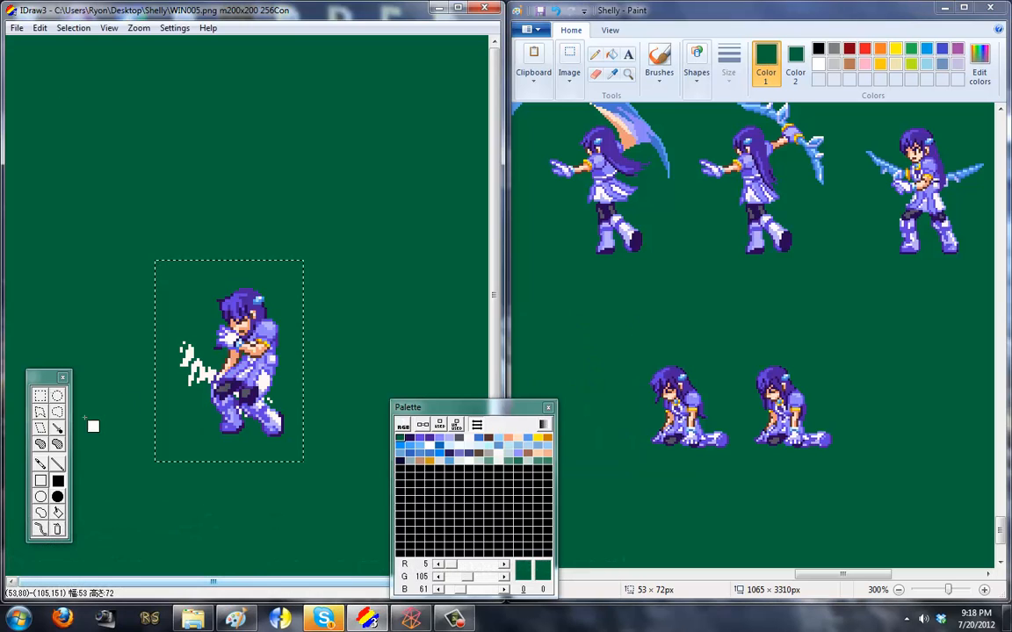
right_click(185, 429)
left_click(221, 303)
left_click(17, 28)
left_click(35, 93)
type("LOSE000")
key("Return")
- Move the first kneeling sprite into the IDraw3 frame, flip it horizontally and save it as LOSE001
left_click_drag(631, 350, 740, 469)
key("ctrl+x")
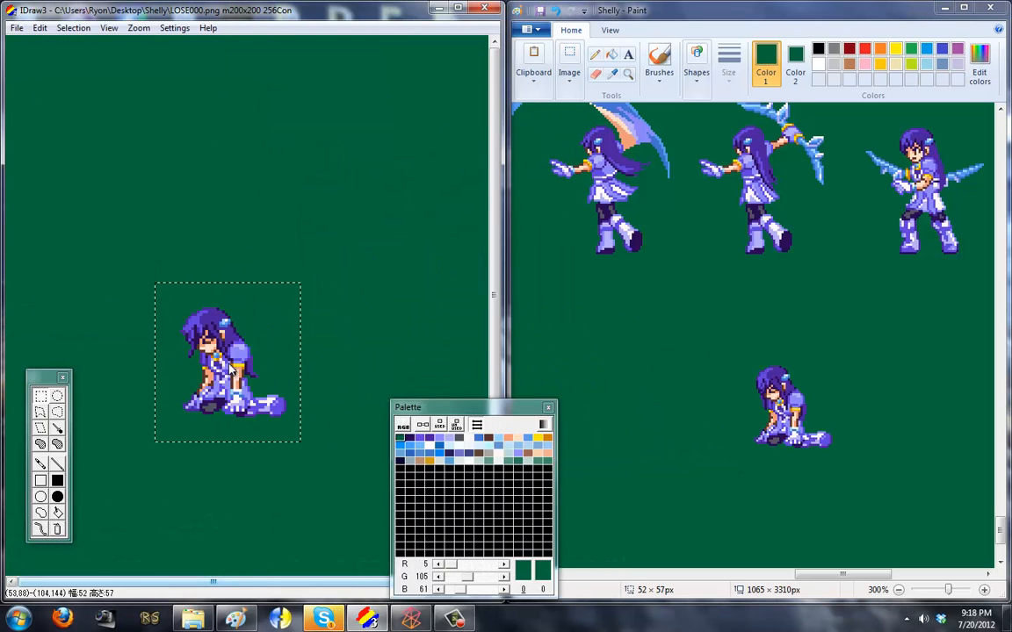
right_click(207, 343)
left_click(242, 219)
left_click(16, 27)
left_click(40, 81)
key("Return")
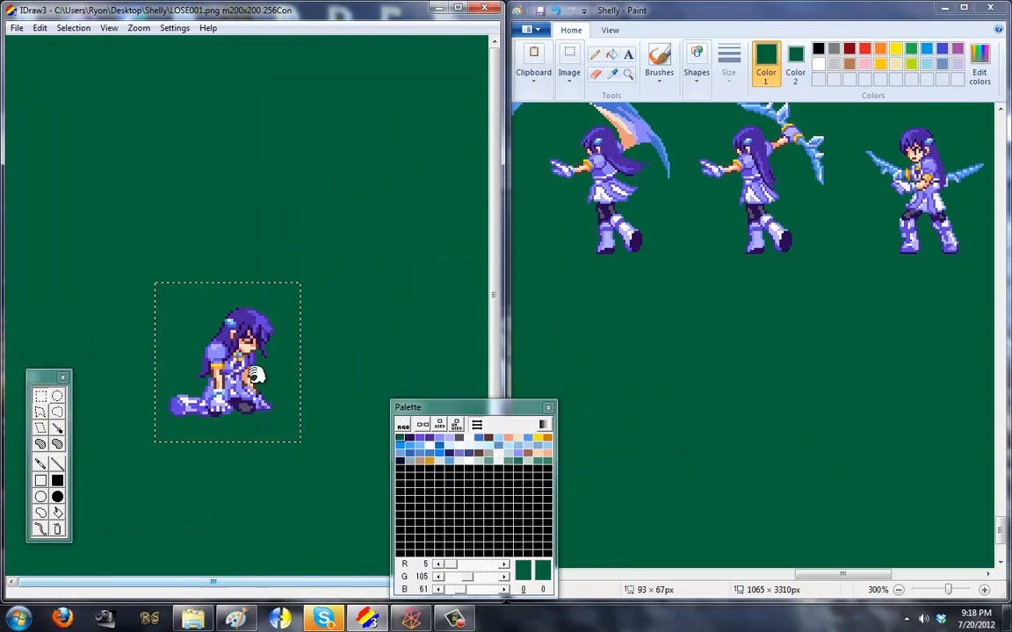
- Place the last kneeling sprite, flipped horizontally, in the IDraw3 frame and save it as LOSE002
key("ctrl+v")
left_click(17, 27)
left_click(39, 88)
type("LOSE002")
key("Return")
- Look over the whole sprite sheet in Paint at reduced zoom to check which sprites remain
left_click(610, 30)
left_click(559, 62)
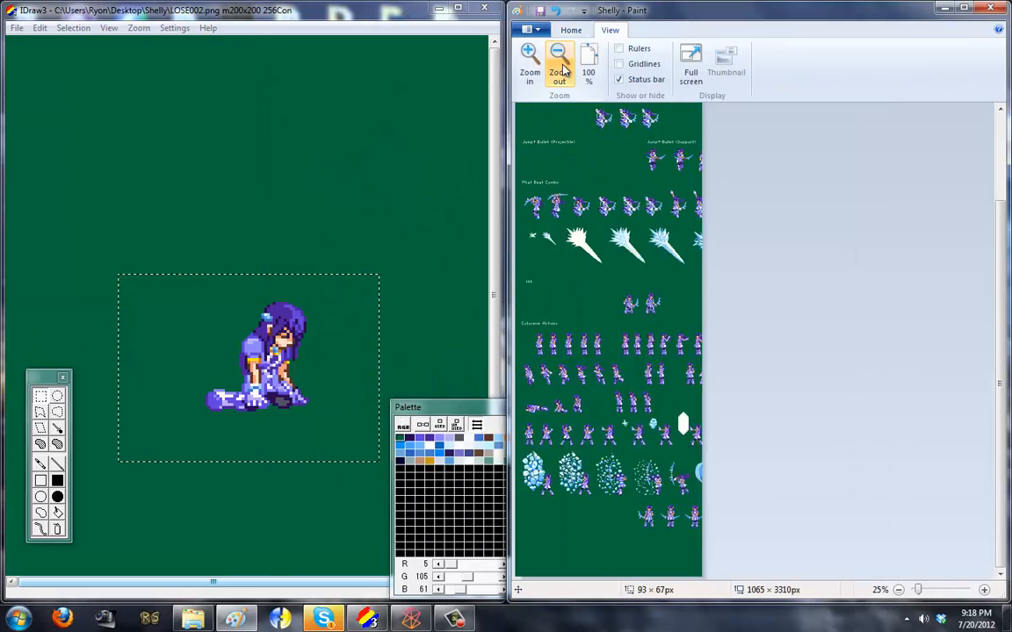
scroll(609, 334, "up", 5)
left_click(530, 57)
scroll(1009, 227, "down", 5)
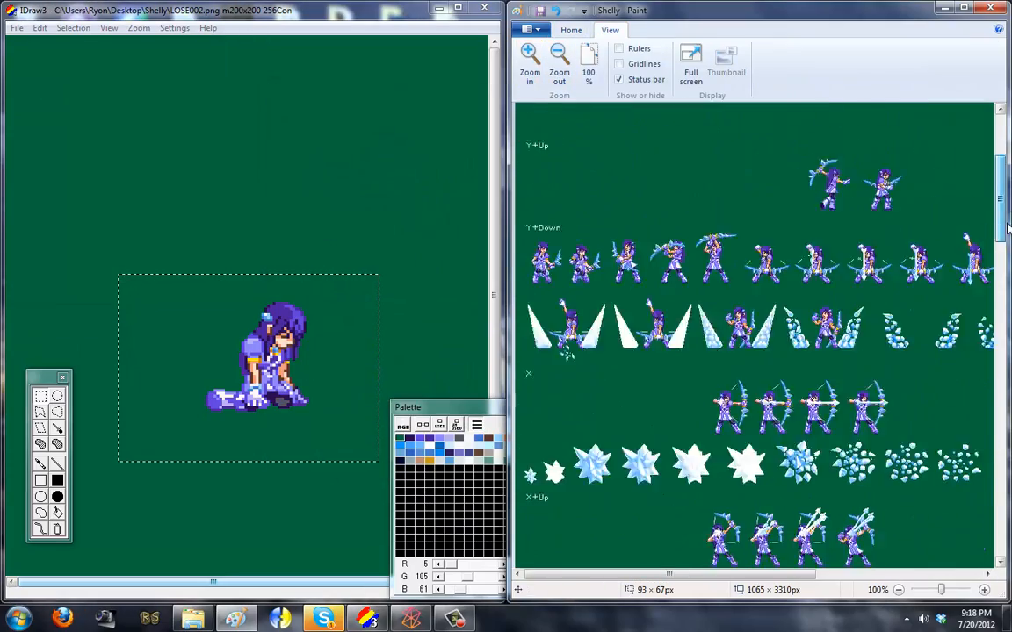
scroll(1008, 227, "down", 15)
- Close Paint without saving the changes to Shelly.png, and close IDraw3
left_click(1000, 9)
left_click(786, 318)
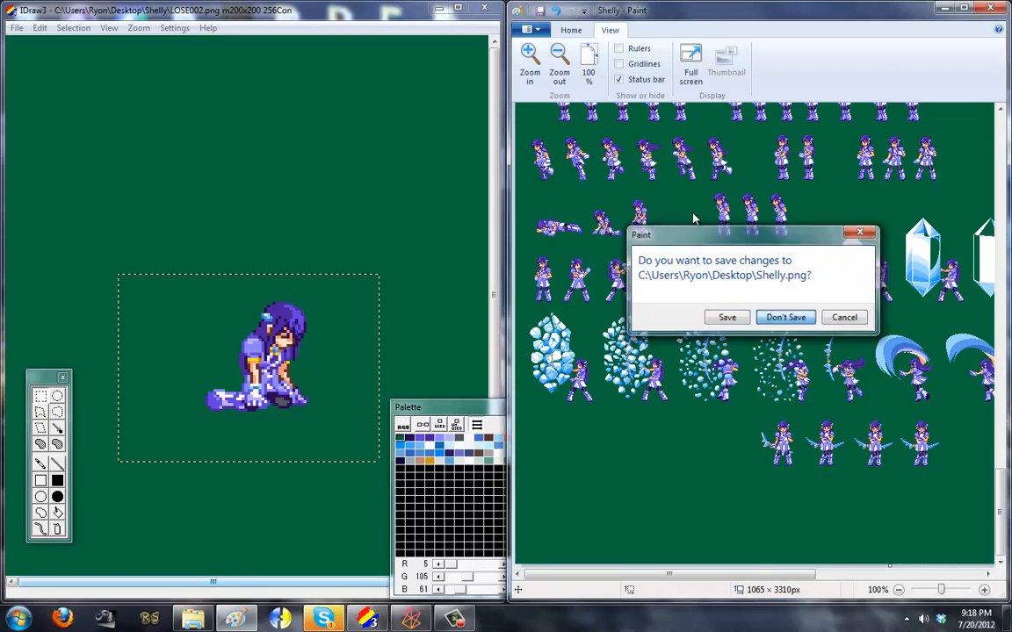
left_click(484, 8)
left_click(411, 618)
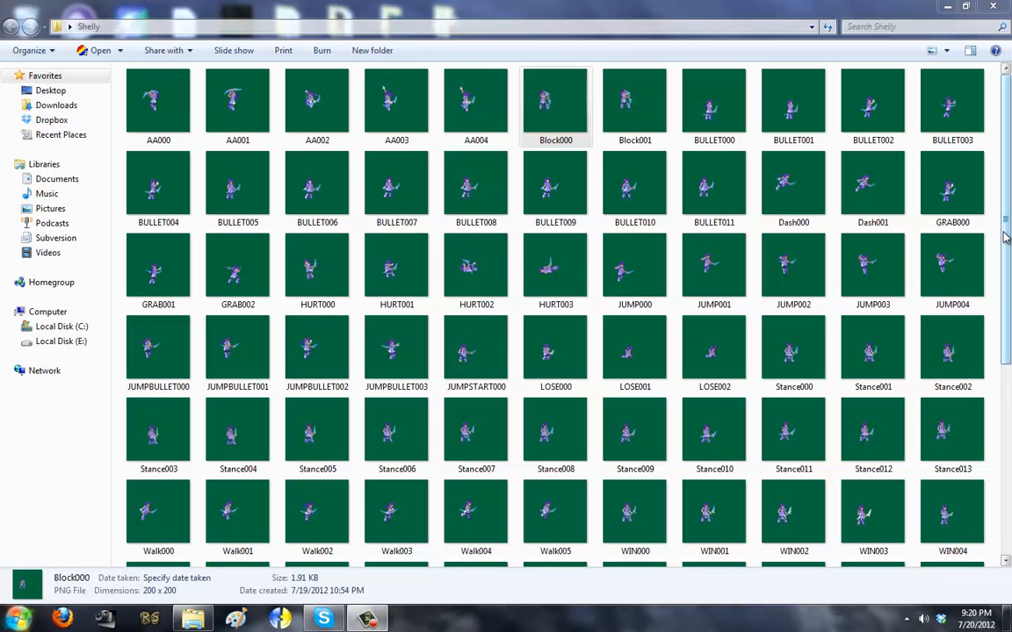
- Look over the saved frames in the Shelly folder, minimise it and open the desktop's Shelly sprite sheet for editing in Paint
mouse_move(1007, 238)
left_mouse_down()
mouse_move(1009, 444)
mouse_move(1008, 215)
left_mouse_up()
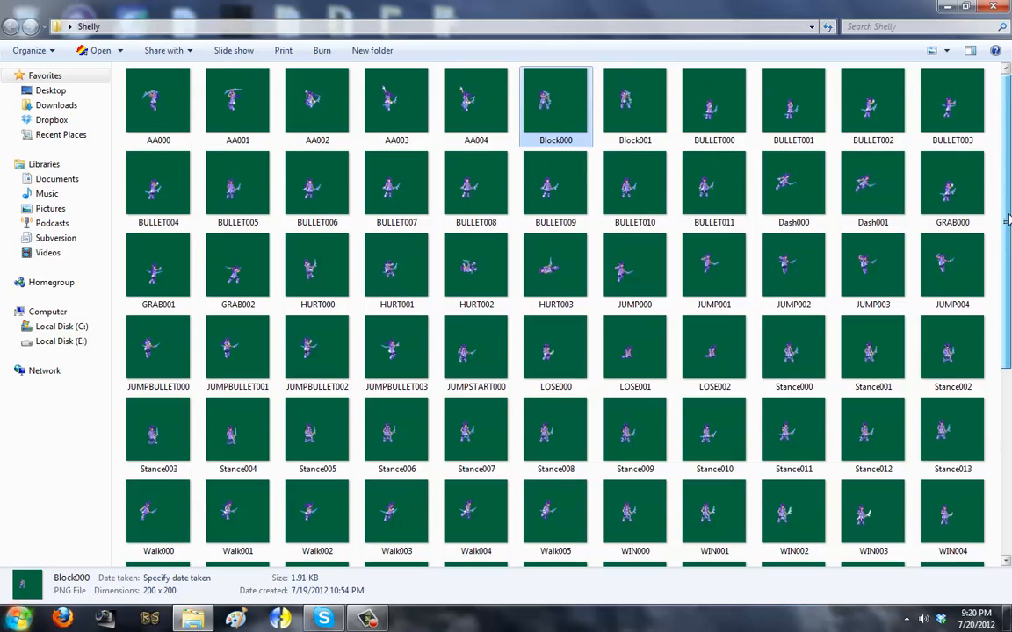
left_click(948, 7)
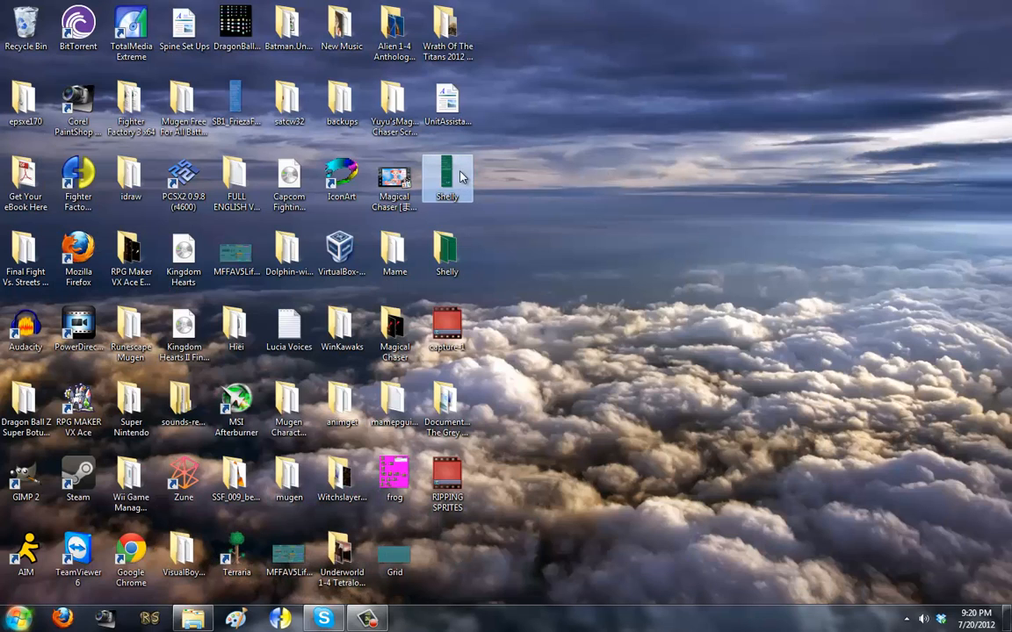
right_click(457, 158)
left_click(505, 187)
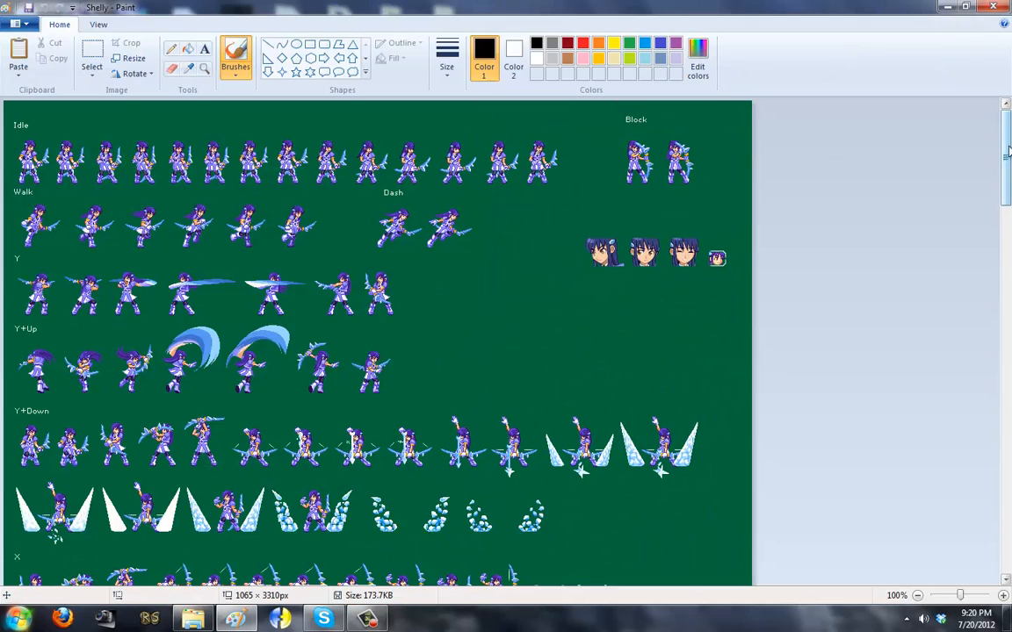
- Outline the bow poses, ice-spike poses and ice-shard effects of the Y+Down animation with red rectangles
left_click_drag(1007, 151, 1007, 196)
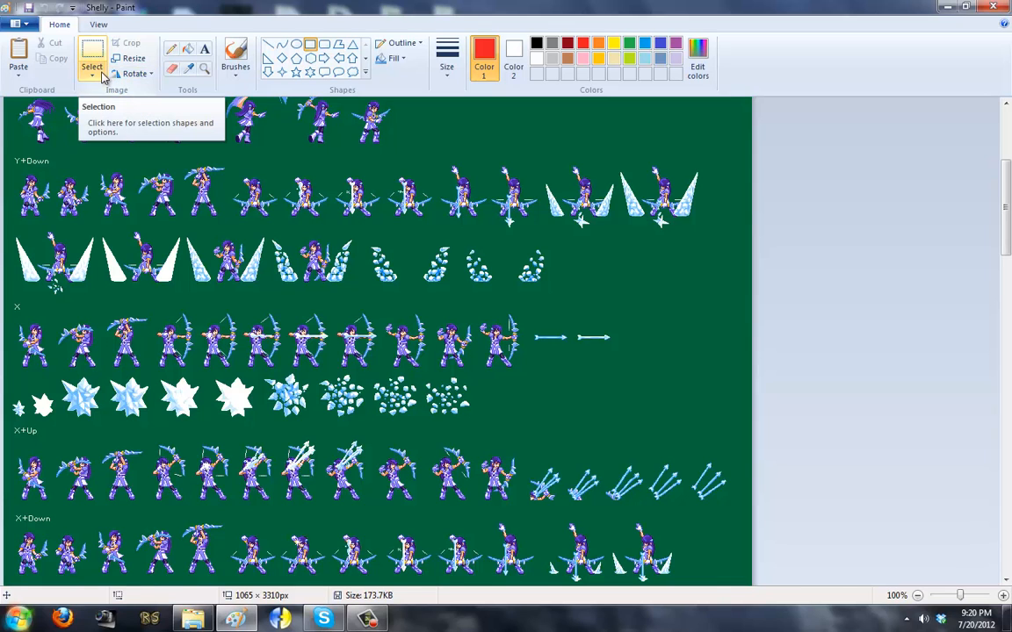
left_click(397, 61)
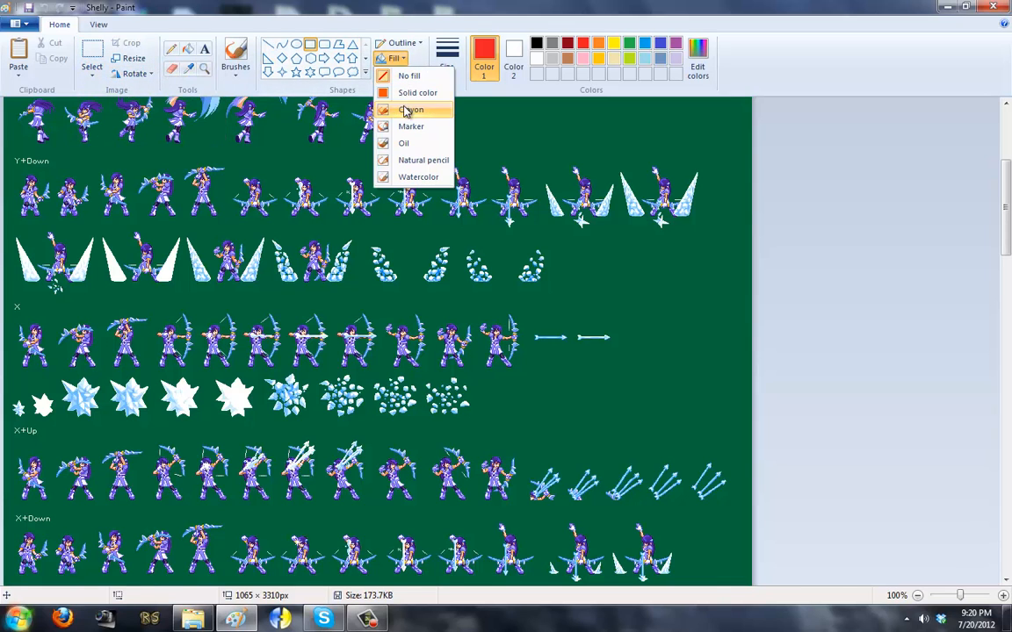
left_click(235, 61)
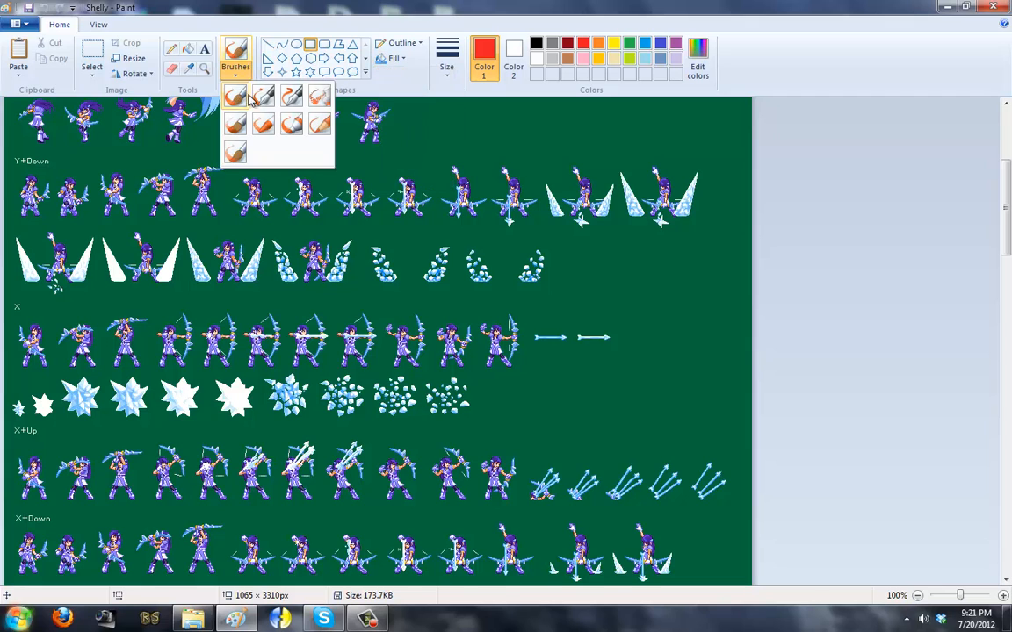
left_click(447, 62)
left_click(347, 157)
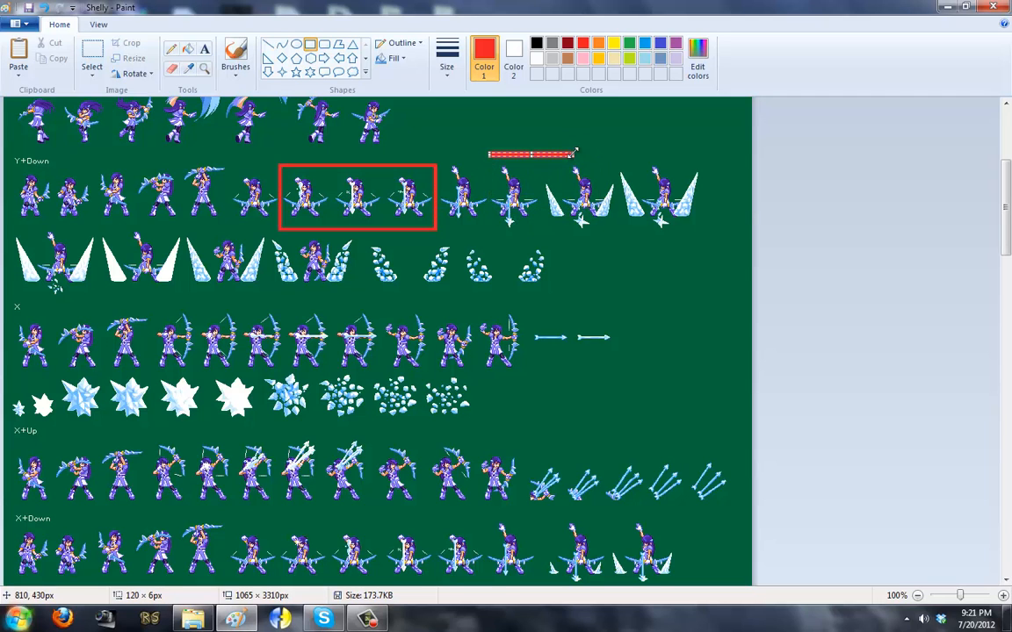
left_click_drag(722, 233, 498, 142)
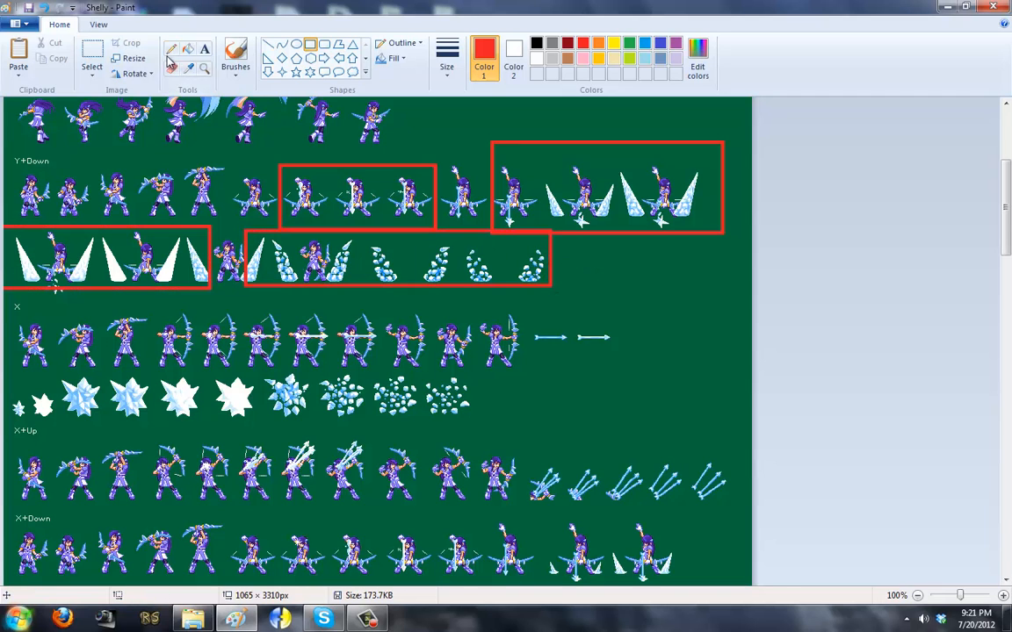
- Circle in red the spots where the ice spikes overlap the character in the second and third framed Y+Down spike poses
left_click(98, 24)
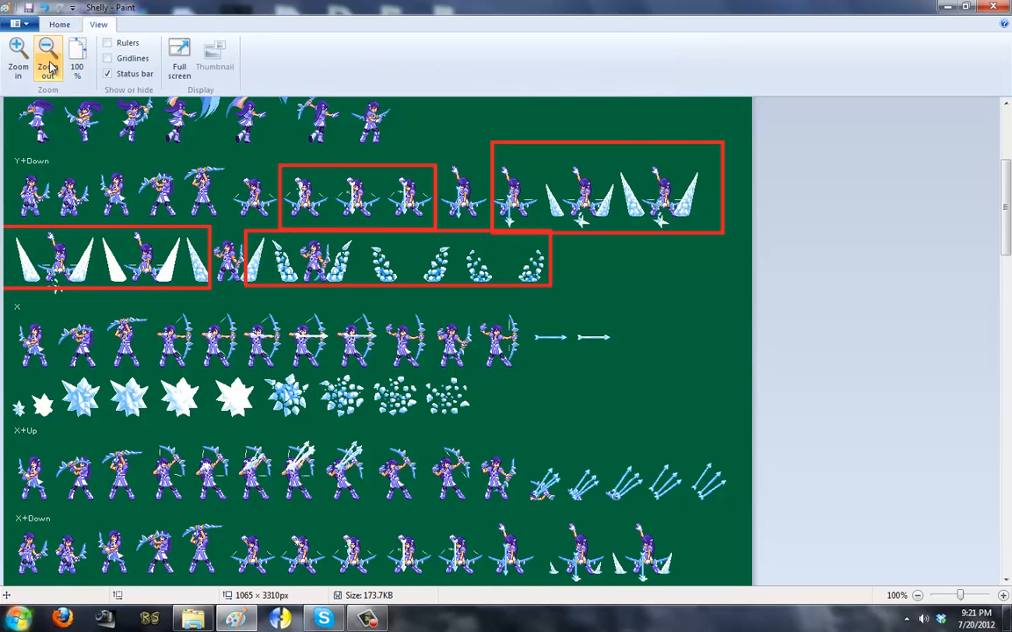
left_click(18, 57)
left_click(17, 57)
left_click_drag(272, 583, 788, 575)
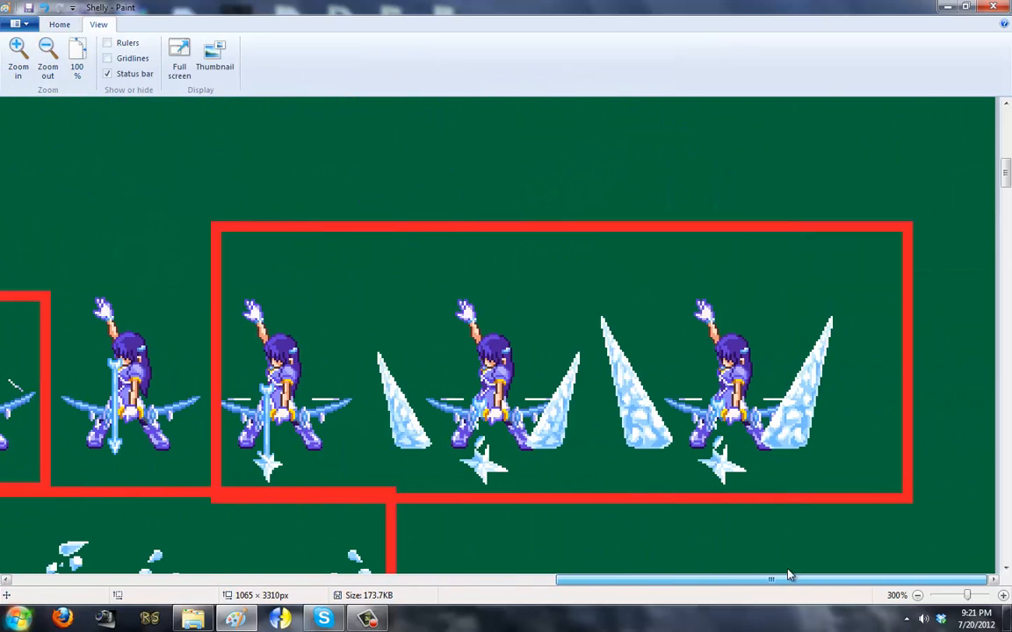
left_click(73, 27)
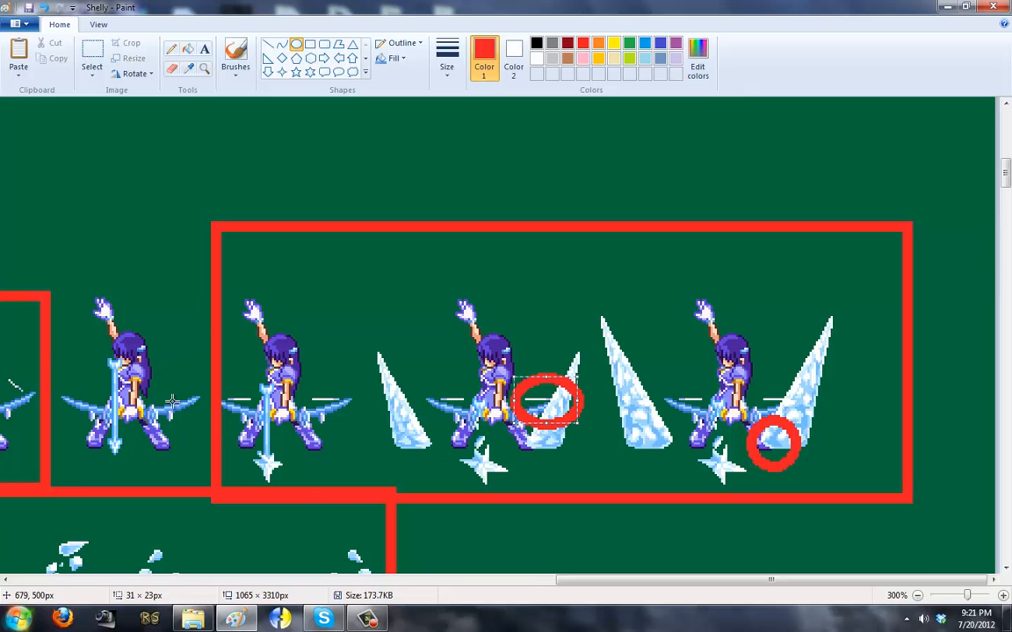
- Draw a red ellipse of about 63 × 77 px around the character between the solid white spikes in the second Y+Down row
left_click_drag(745, 587, 209, 587)
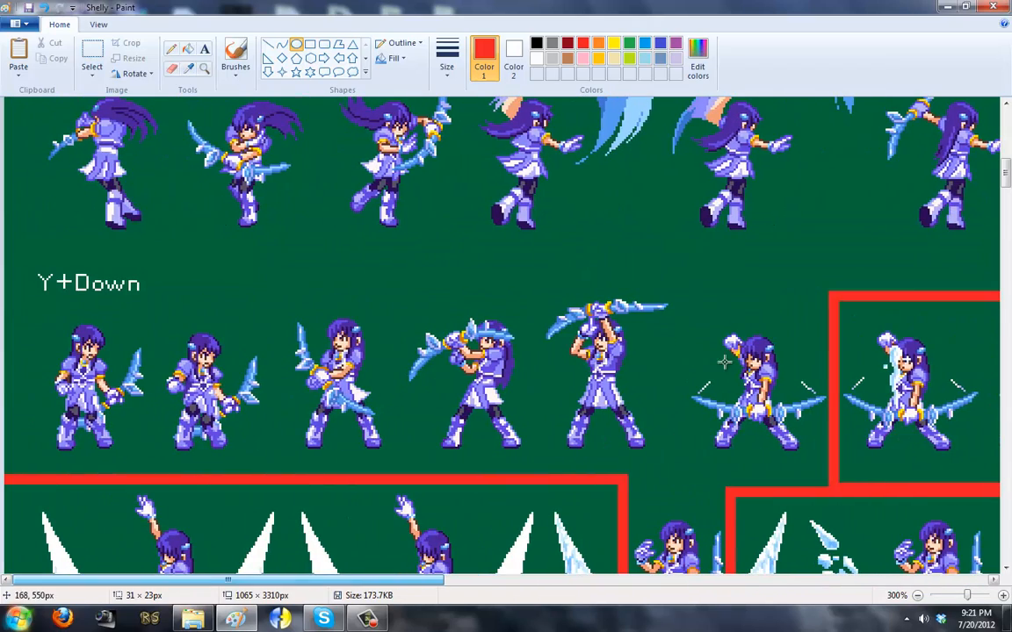
scroll(539, 240, "down", 5)
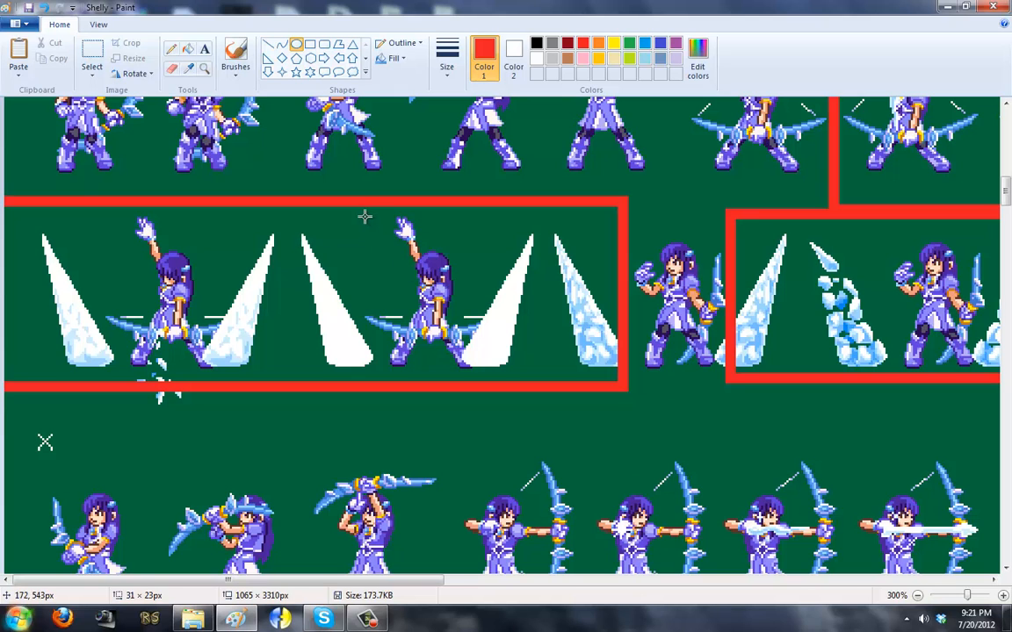
left_click_drag(365, 216, 492, 372)
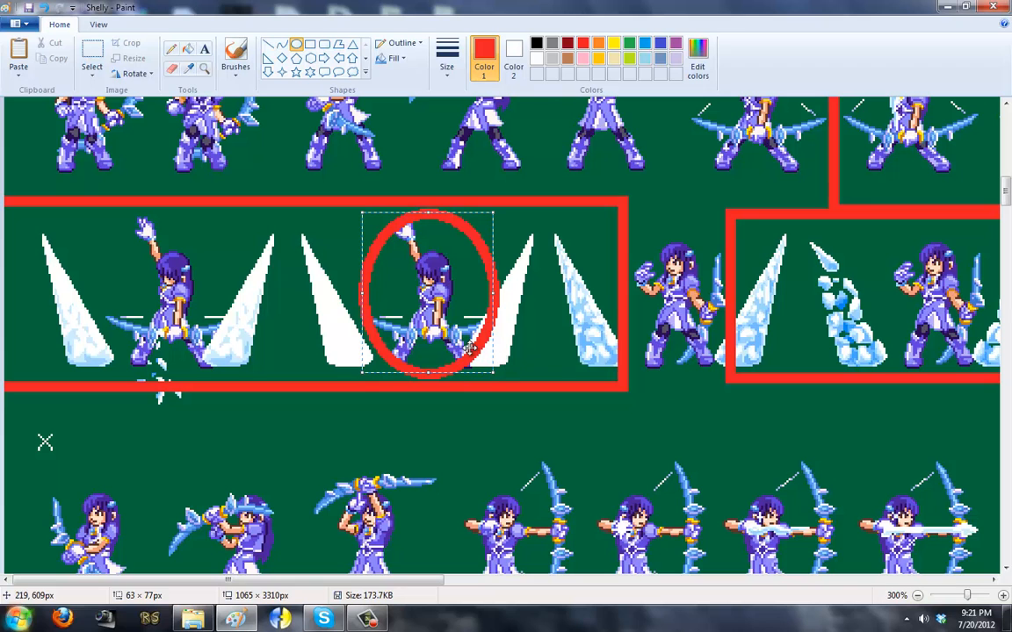
- Look over both marked Y+Down rows and the X and X+Up rows, then return to 100% zoom
left_click_drag(179, 581, 828, 569)
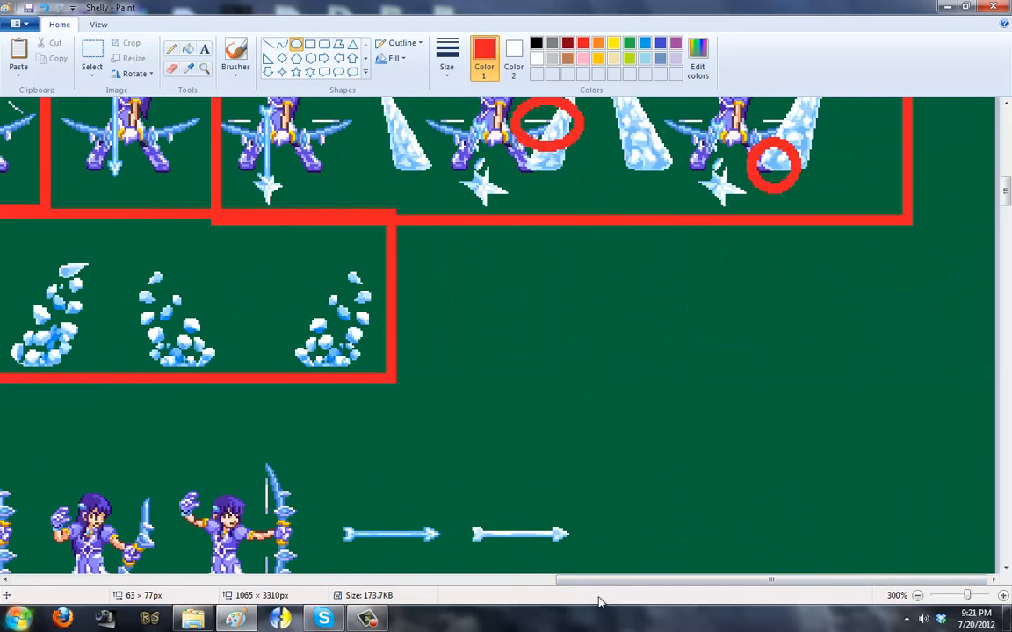
left_click_drag(598, 581, 48, 581)
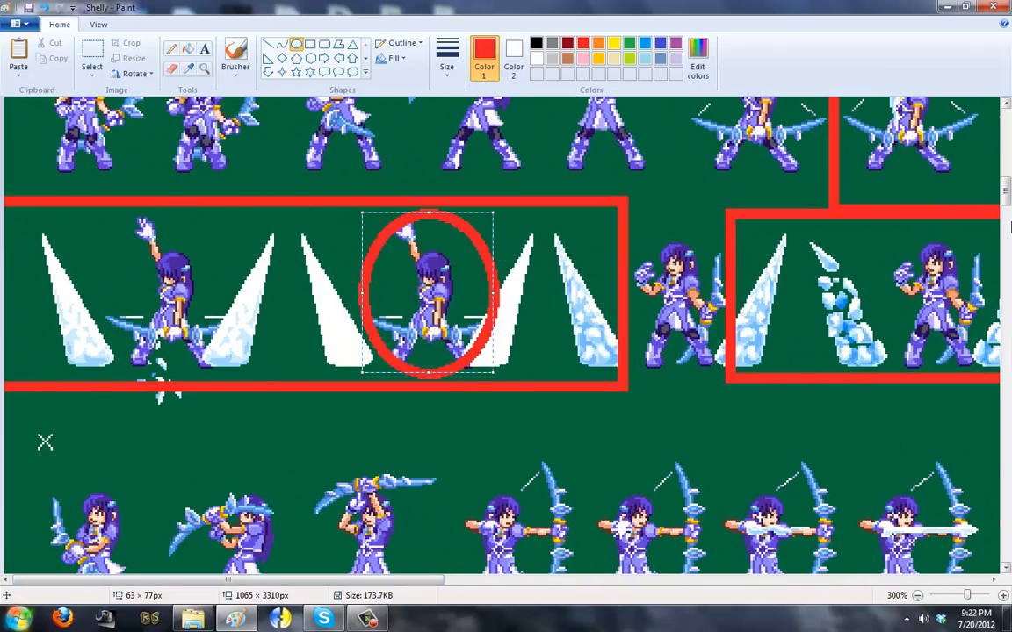
left_click_drag(1007, 190, 1007, 182)
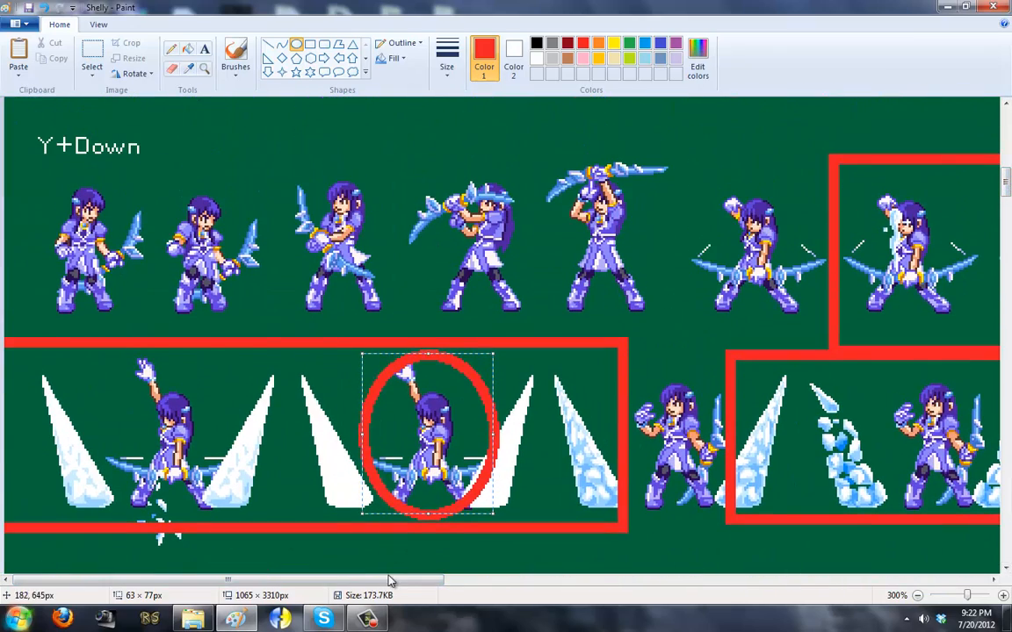
left_click_drag(407, 580, 284, 587)
scroll(1008, 187, "down", 5)
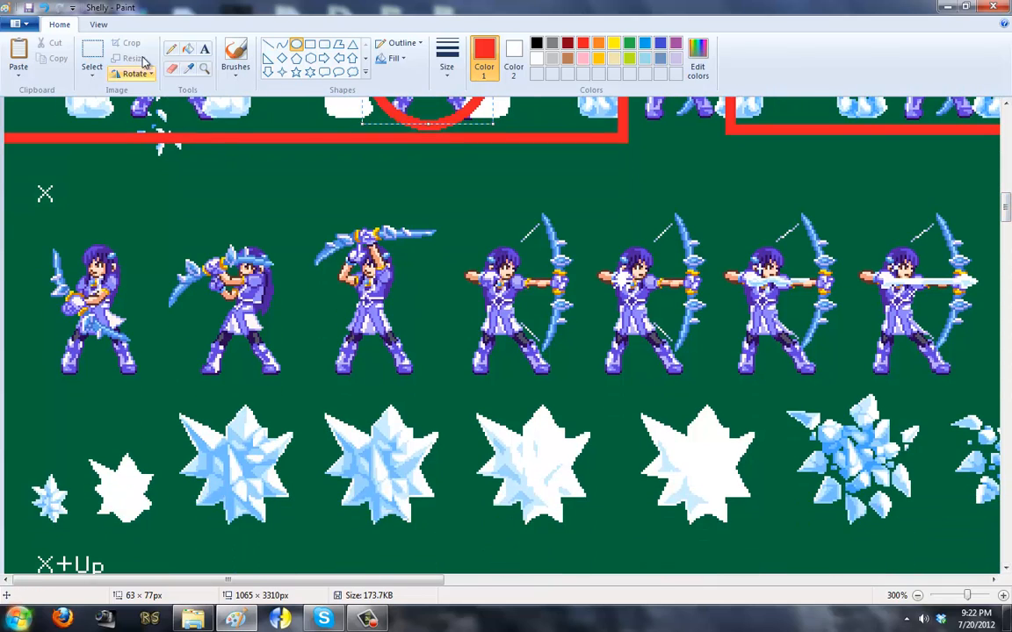
left_click(98, 24)
left_click(58, 67)
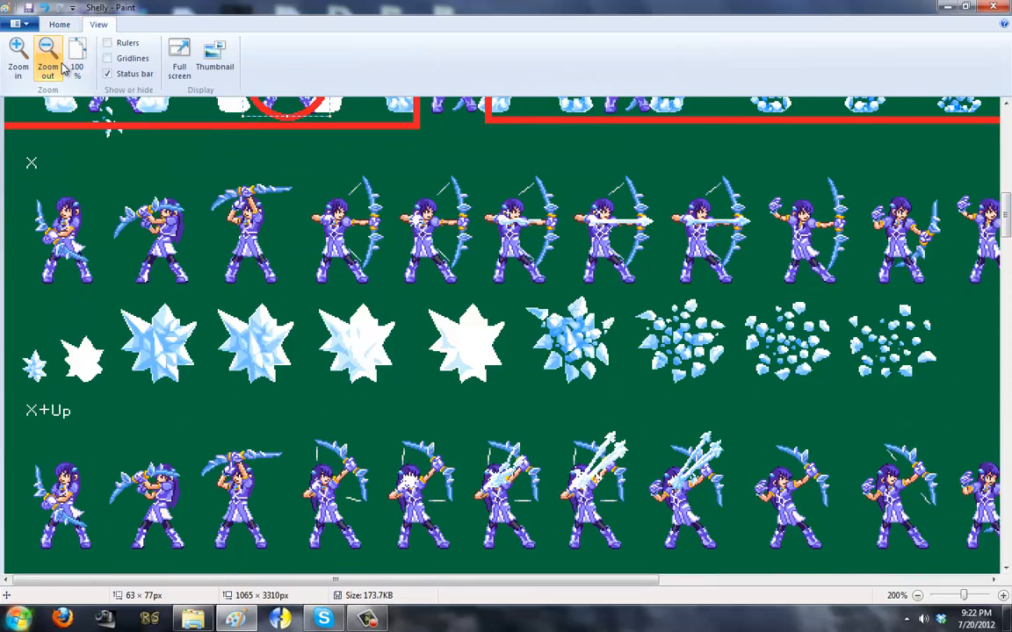
left_click(49, 70)
left_click(26, 77)
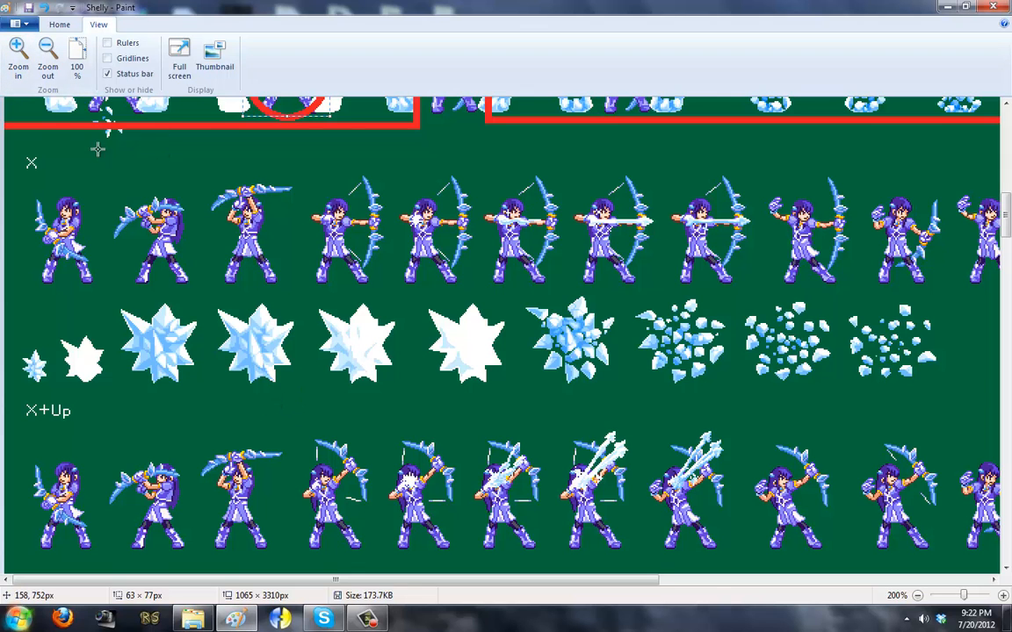
left_click(47, 69)
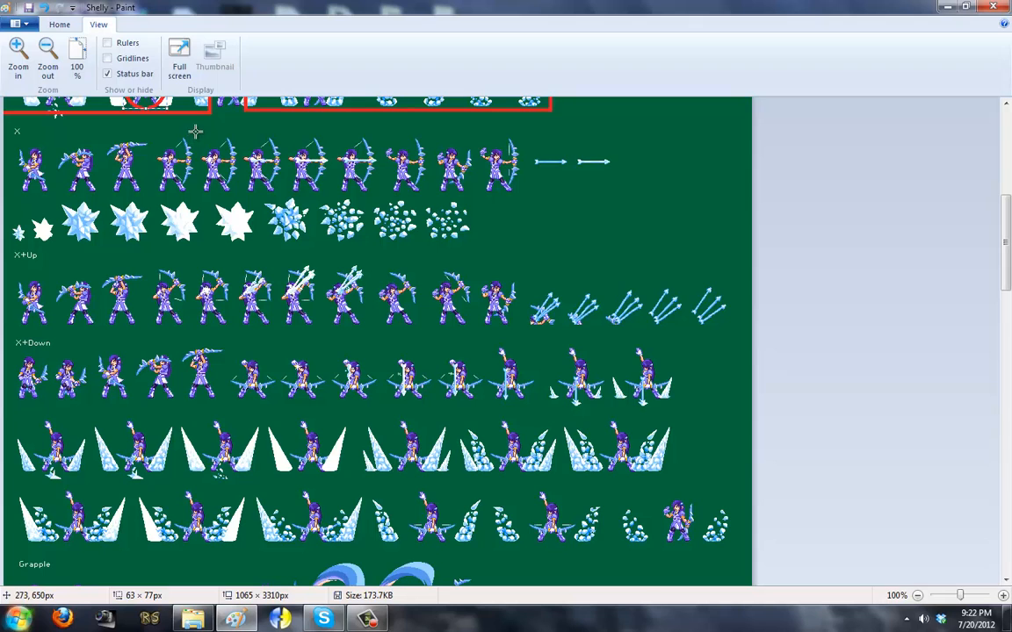
- Circle in red the fifth to eighth bow poses of both X and X+Up, plus the group of arrows ending the X+Up row
left_click_drag(195, 131, 383, 202)
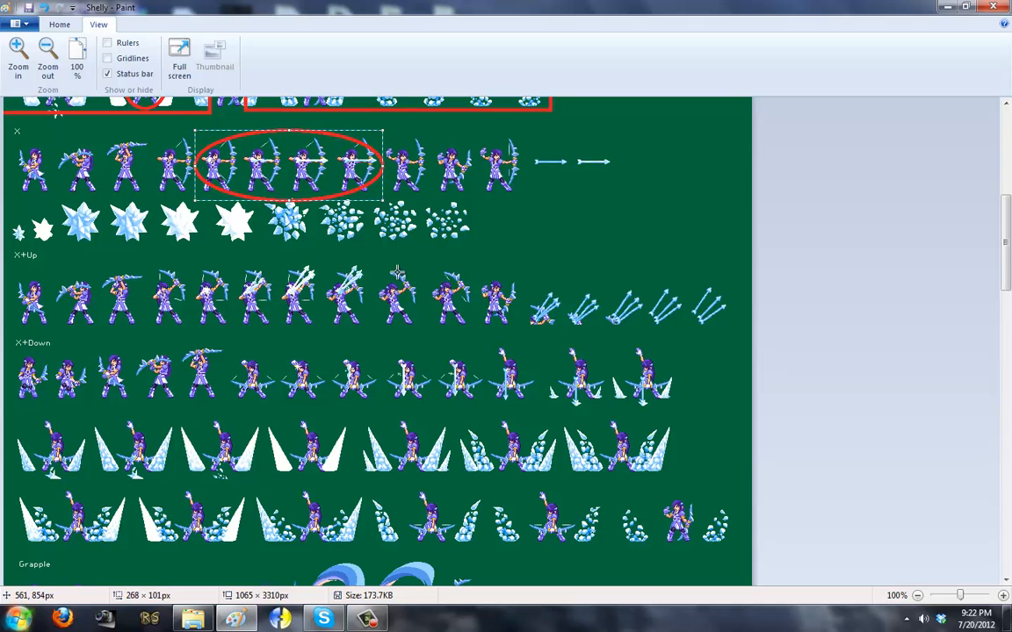
left_click_drag(190, 260, 374, 338)
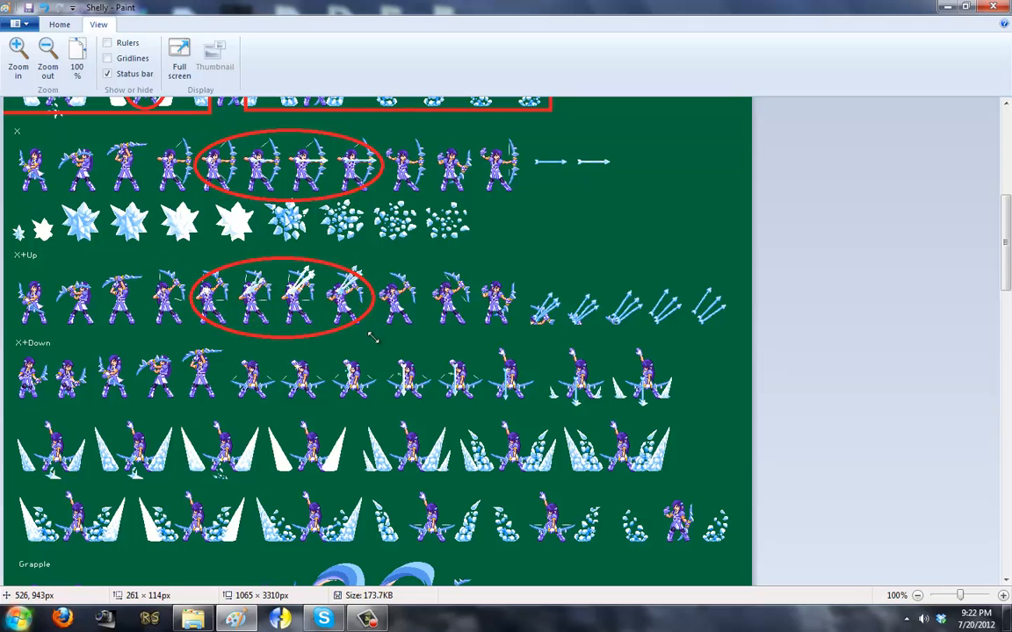
left_click_drag(527, 332, 749, 263)
- Circle the X+Down bow and ice-spike poses with two overlapping red ellipses, about 611 × 170 px and 1088 × 194 px
scroll(242, 271, "down", 3)
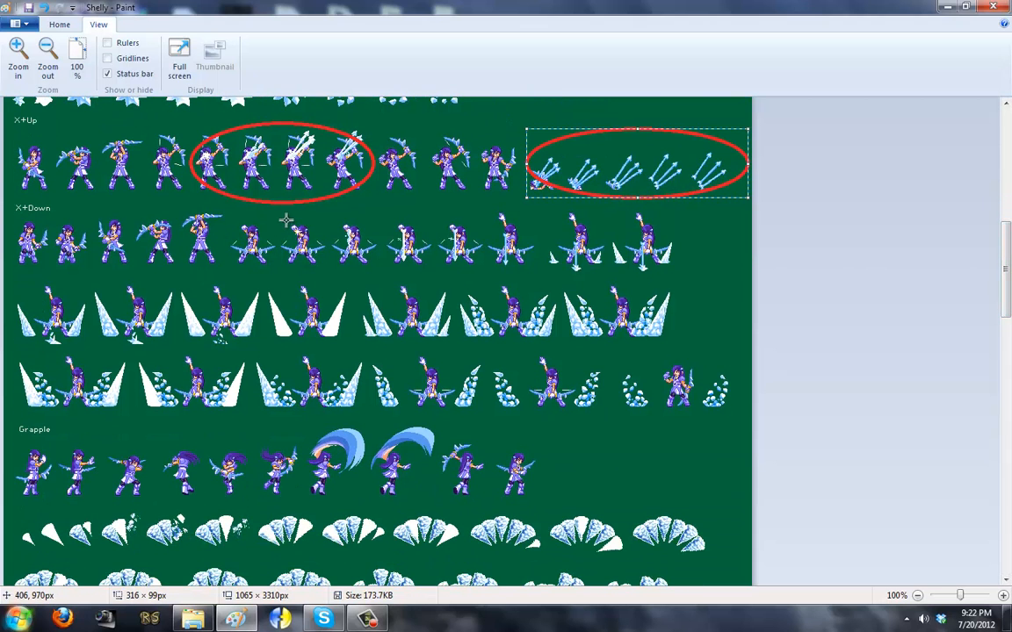
left_click_drag(286, 219, 715, 337)
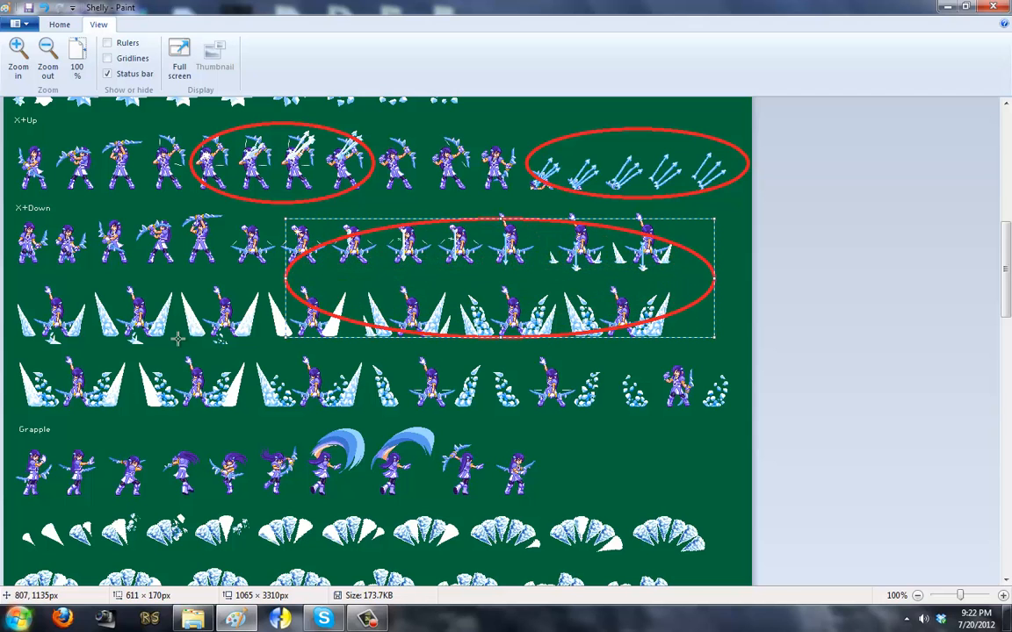
left_click_drag(20, 281, 786, 417)
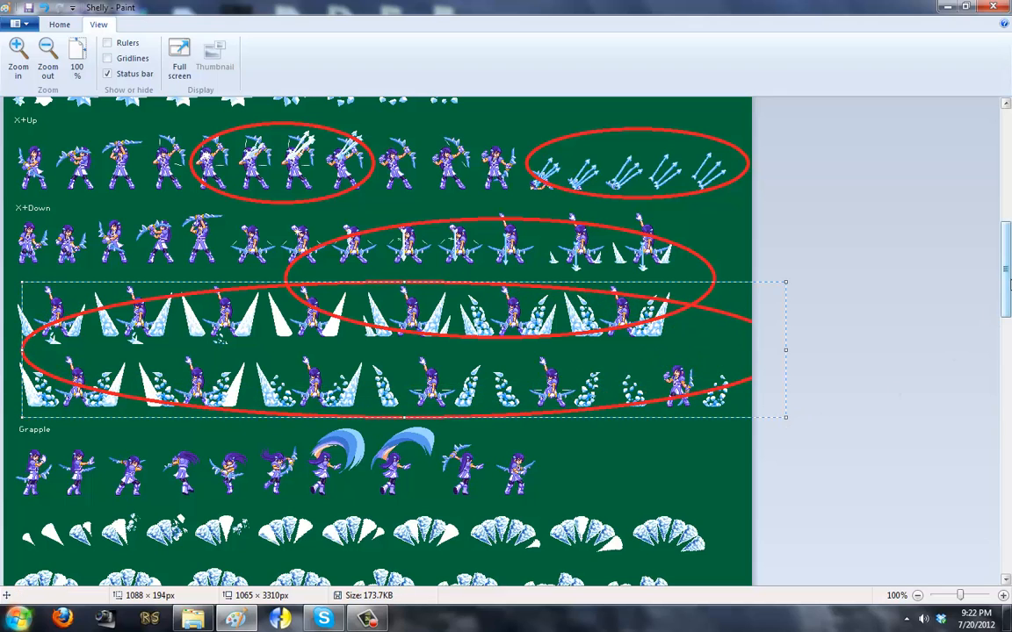
- Circle the Grapple poses with a red ellipse about 745 × 92 px and the ice-fan effects below with one about 1057 × 312 px
left_click_drag(1009, 284, 1009, 337)
mouse_move(548, 169)
left_mouse_down()
mouse_move(67, 124)
mouse_move(23, 103)
left_mouse_up()
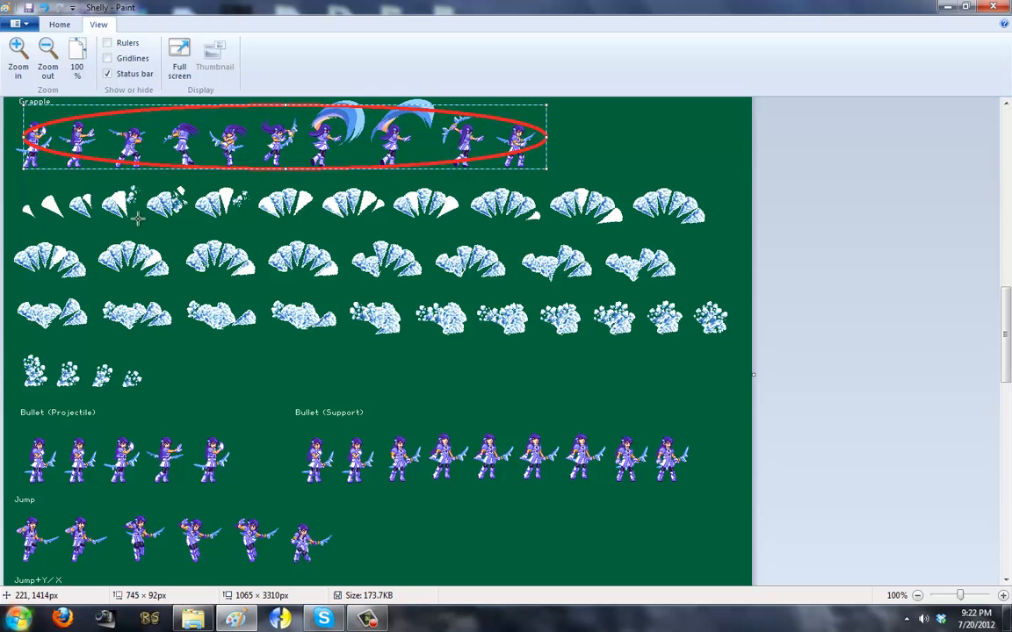
left_click_drag(14, 185, 757, 405)
scroll(221, 283, "down", 5)
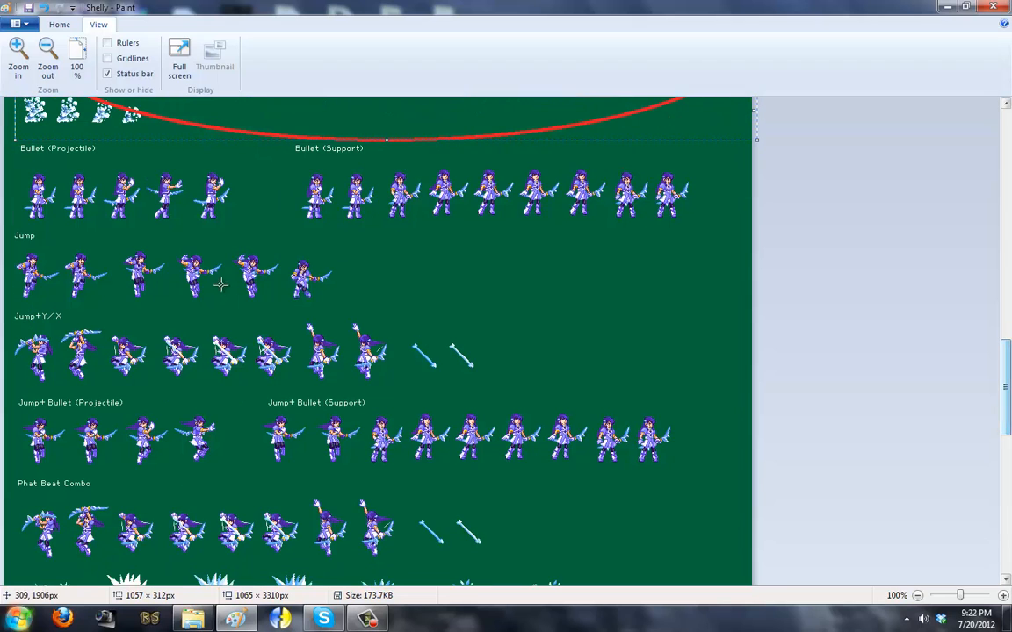
left_click_drag(244, 225, 237, 171)
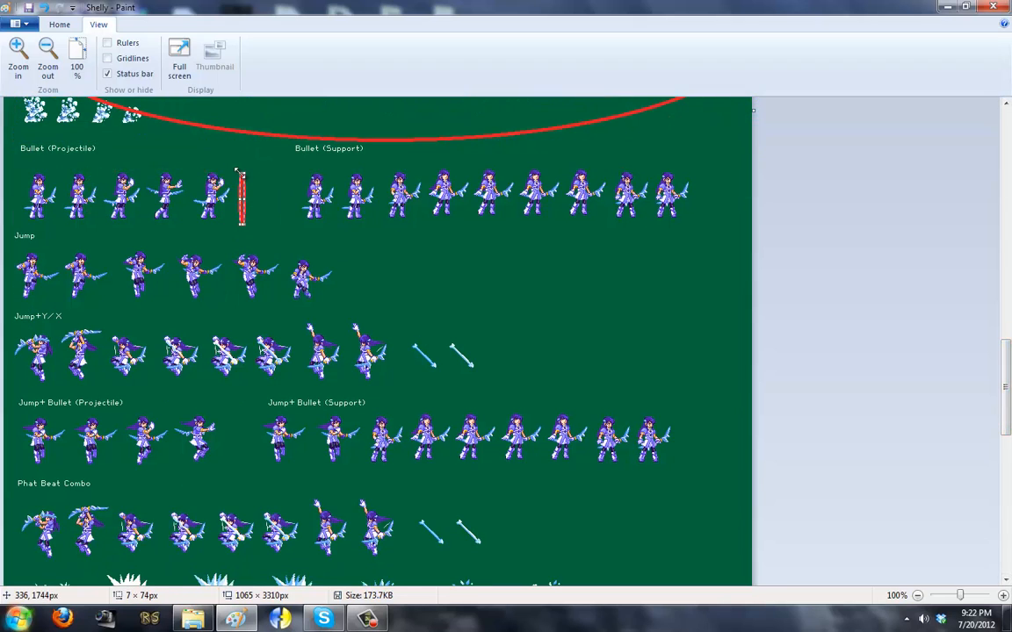
key("ctrl+z")
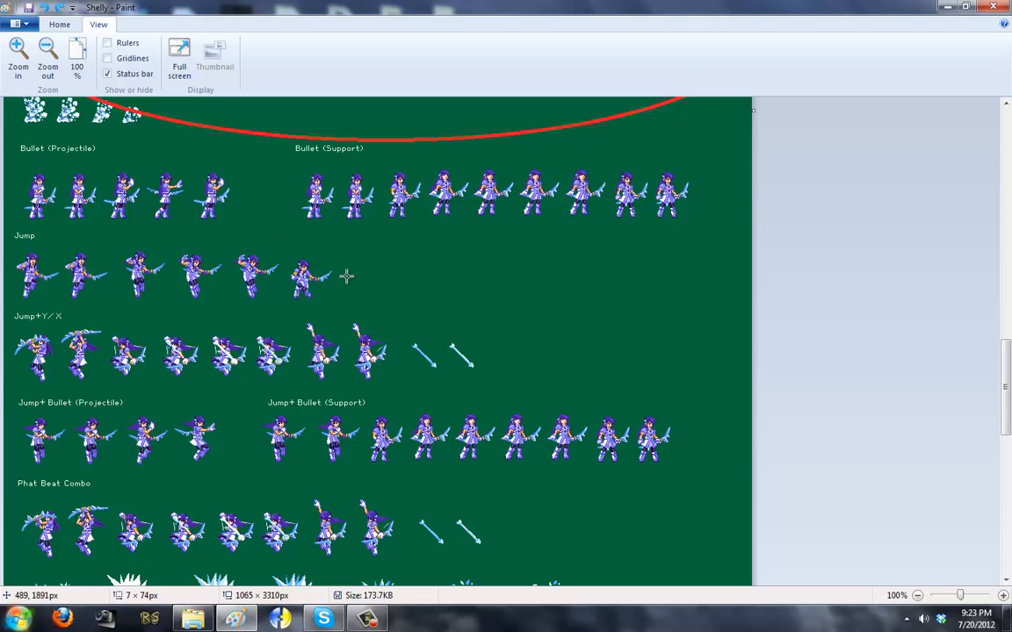
- Number the first five Jump sprites 1 to 5 with an orange brush, and mark the last one with a line and a 0
left_click(59, 24)
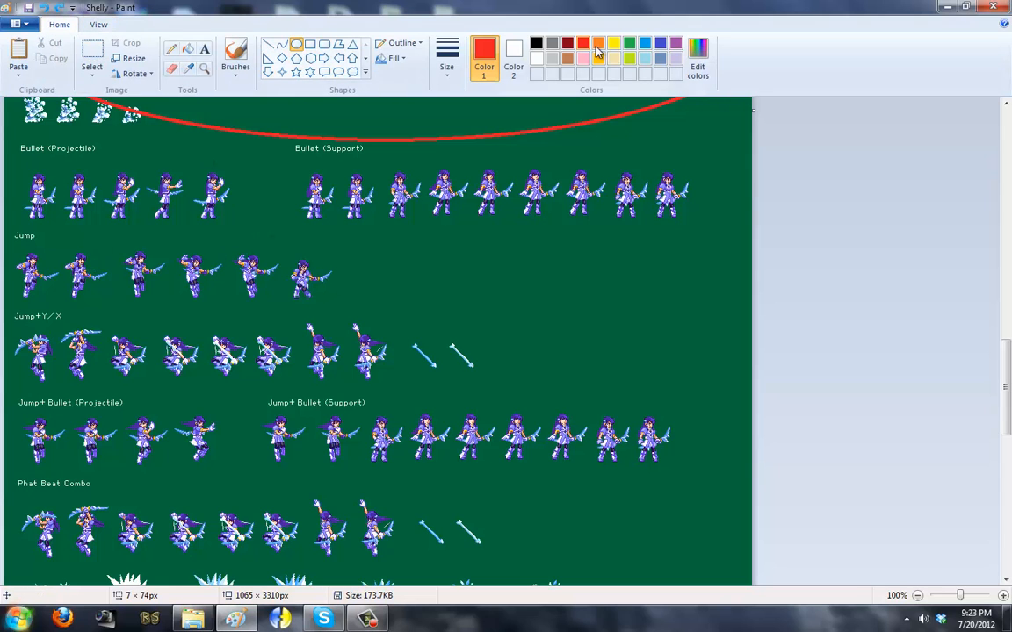
left_click(629, 42)
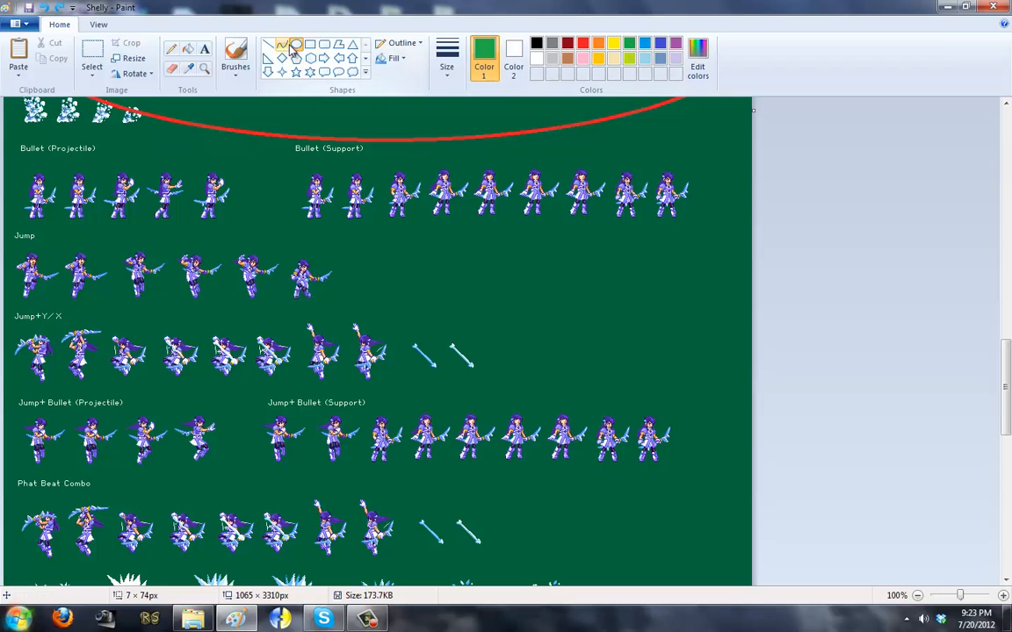
left_click(235, 51)
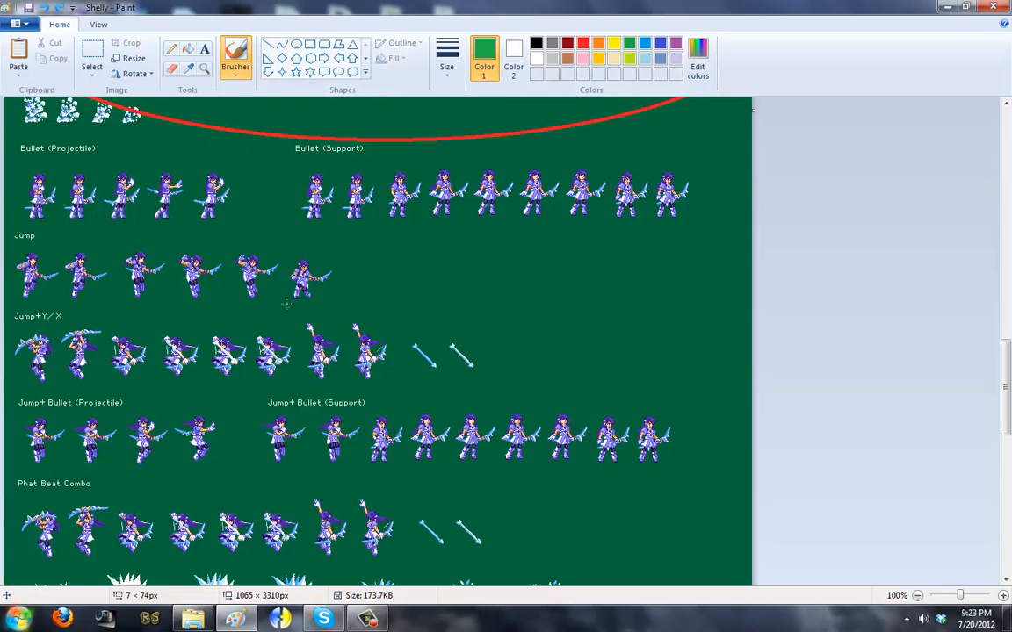
left_click(598, 42)
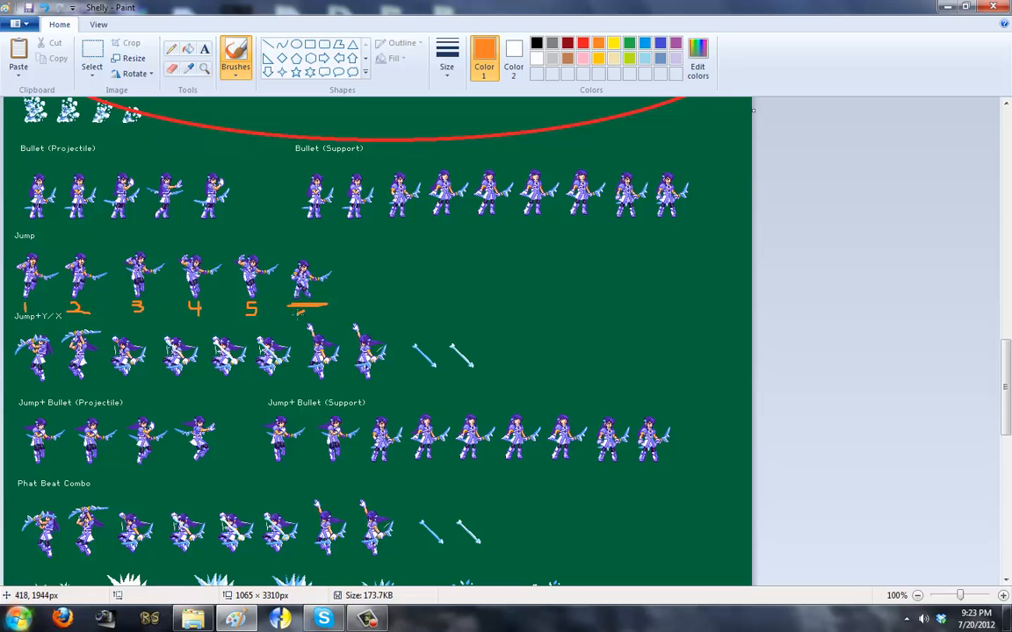
- Step through the Jump frames in playback order by selecting the sprite marked 0 and following with those numbered 1 to 5
left_click(91, 55)
left_click_drag(287, 251, 341, 321)
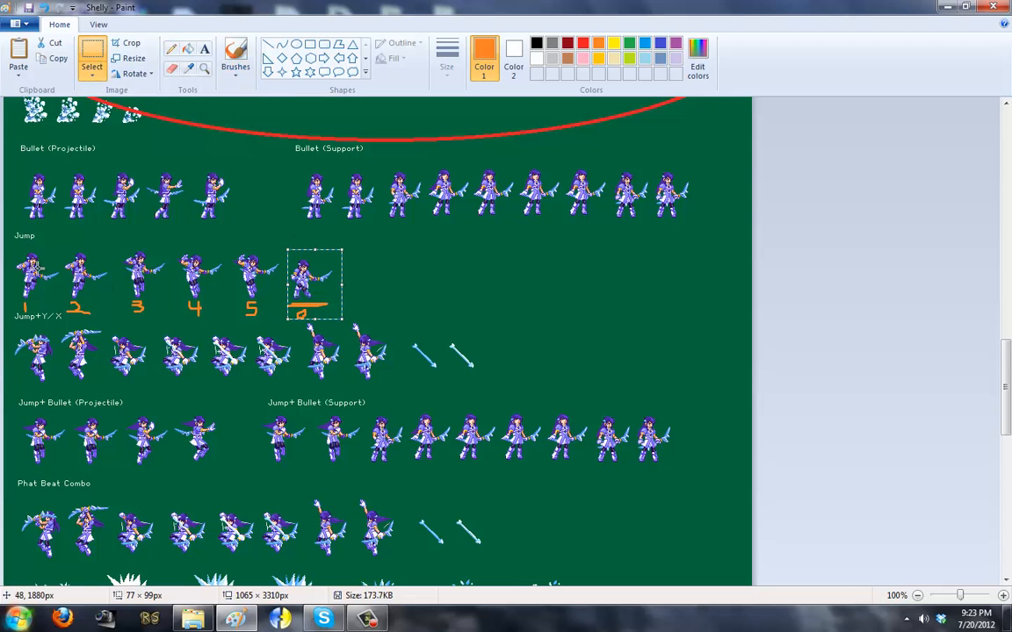
left_click_drag(13, 315, 61, 281)
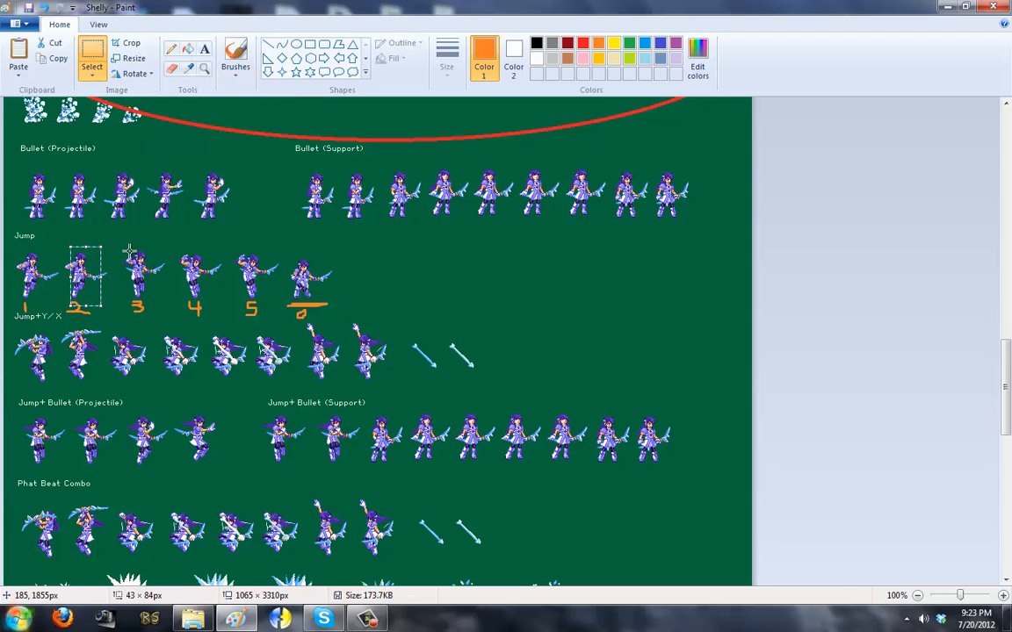
left_click_drag(123, 251, 163, 314)
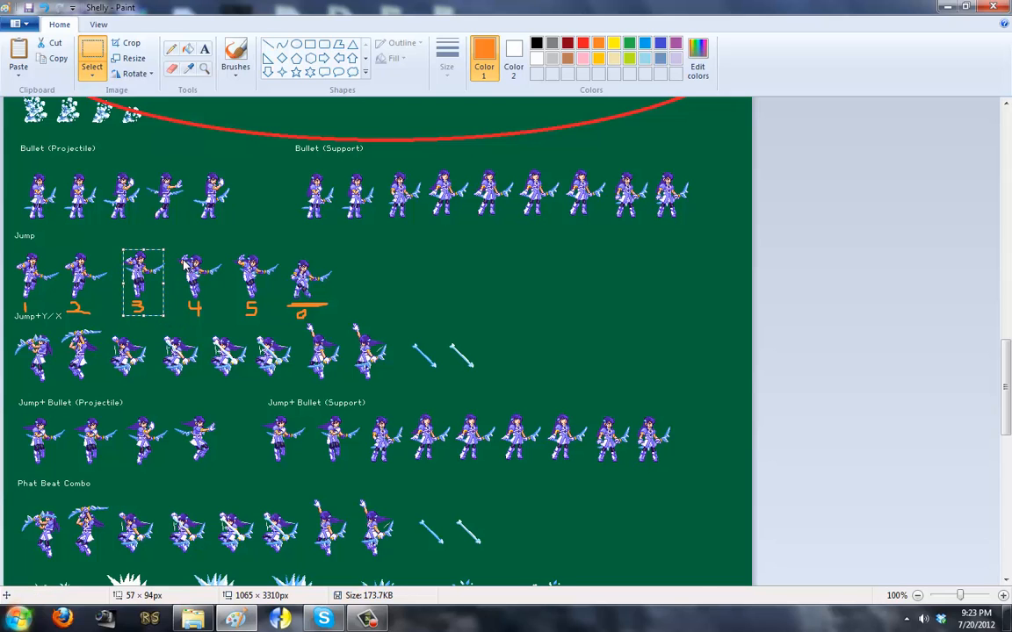
left_click_drag(181, 249, 214, 312)
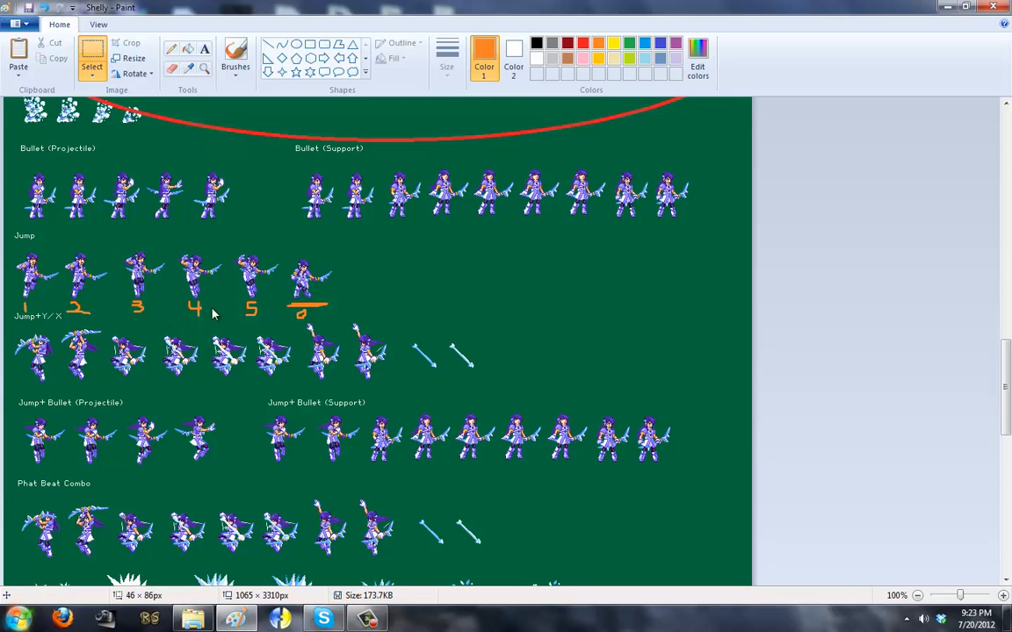
left_click(228, 252)
left_click_drag(227, 251, 272, 304)
left_click(349, 249)
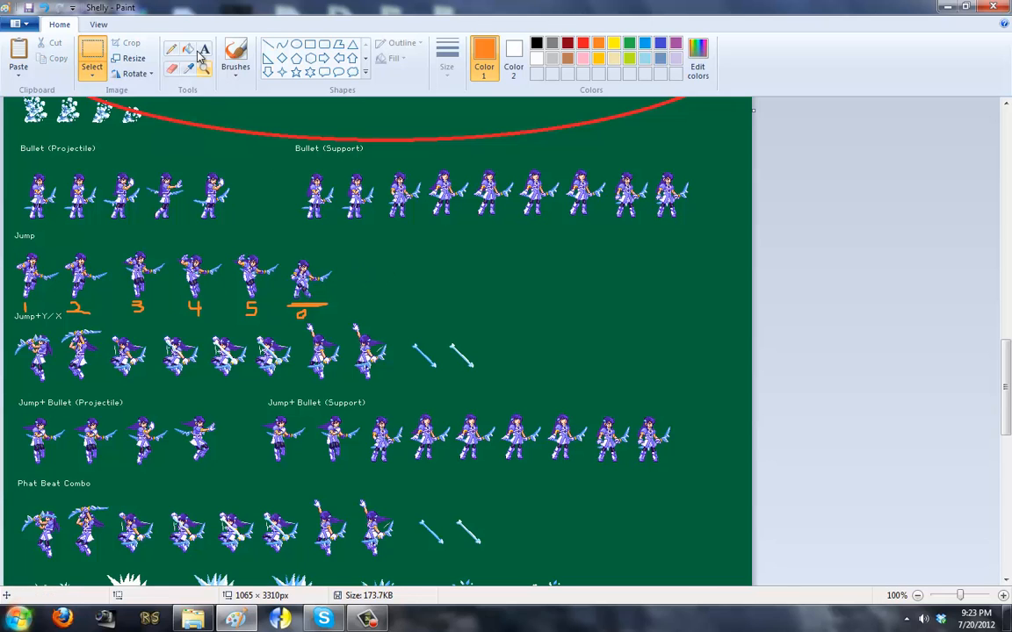
- Brush three orange strokes, slanted, vertical and slanted, in the empty area beside the Jump sprites
left_click(234, 55)
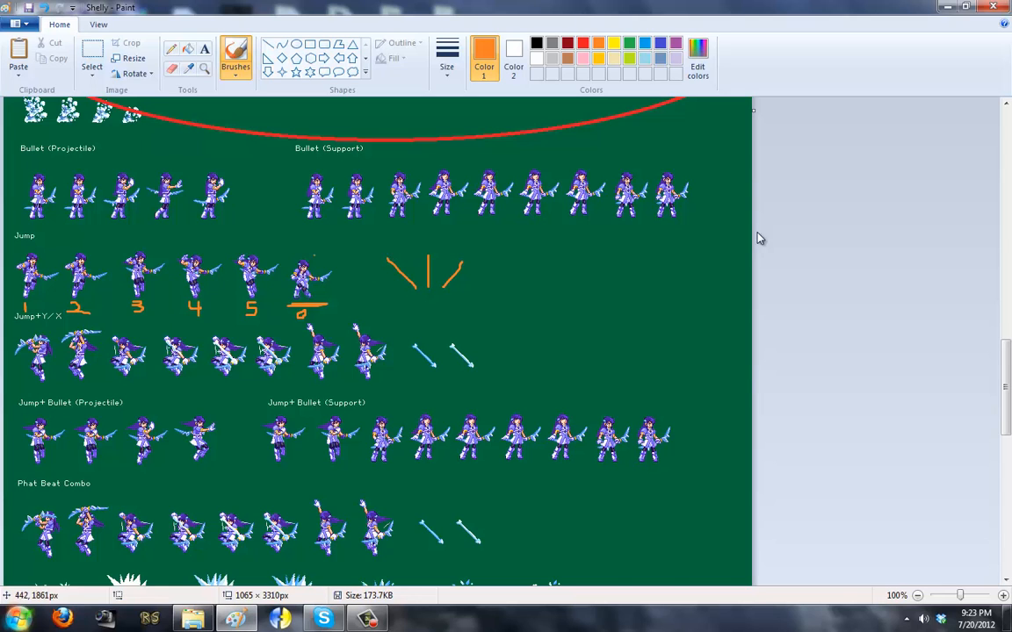
- Draw a red ellipse of about 205 × 68 px around the fourth to sixth Jump+Y/X poses
left_click_drag(1005, 386, 1005, 401)
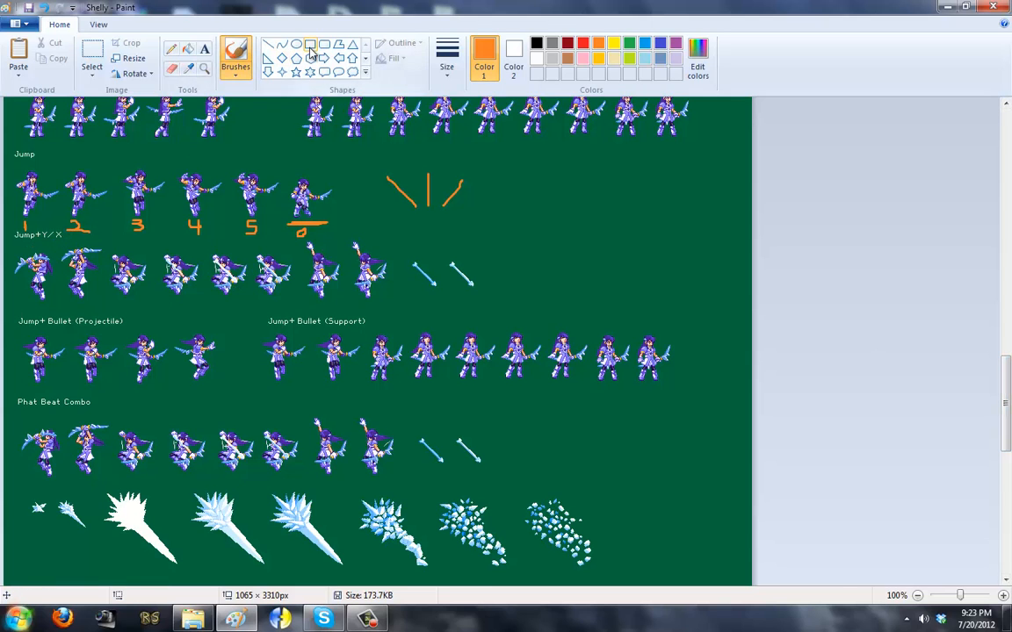
left_click(296, 44)
left_click(582, 42)
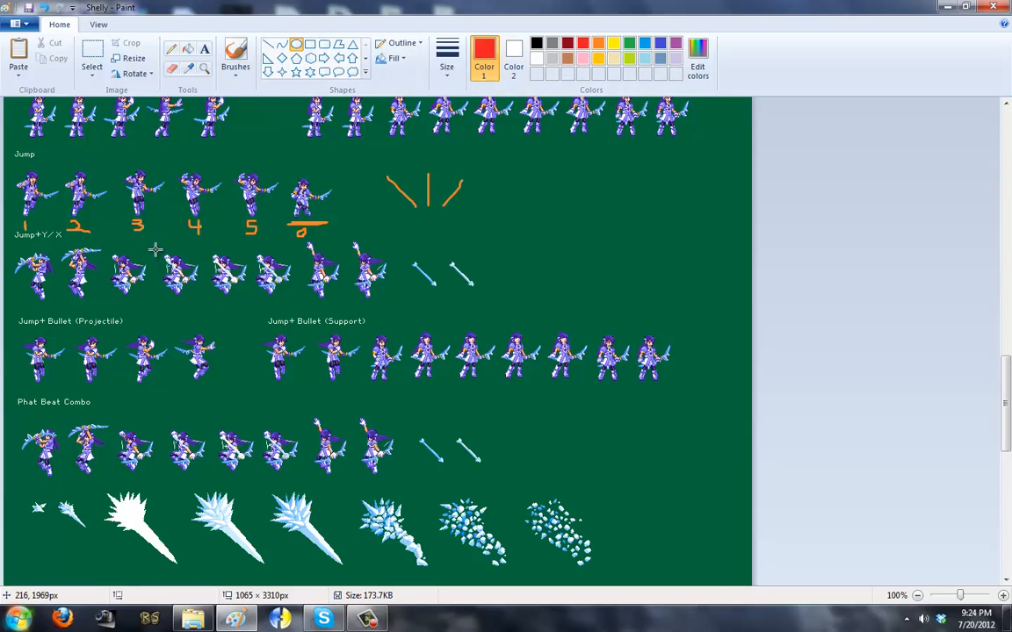
left_click_drag(154, 250, 299, 297)
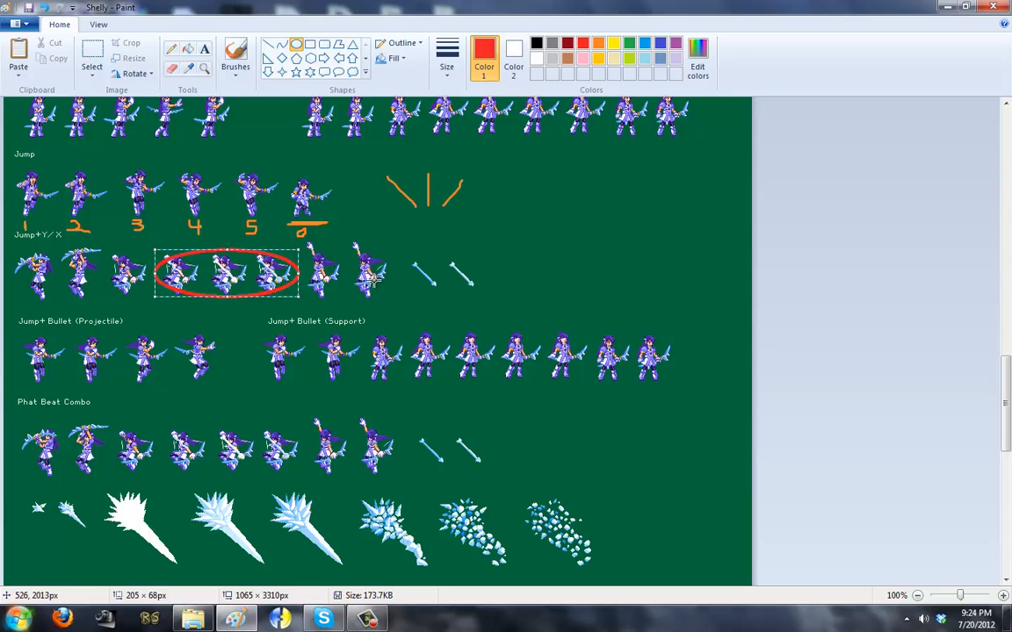
- Draw a red ellipse around the last seven Jump+Bullet (Support) poses, and undo the one around the Bullet (Support) poses
scroll(427, 227, "down", 2)
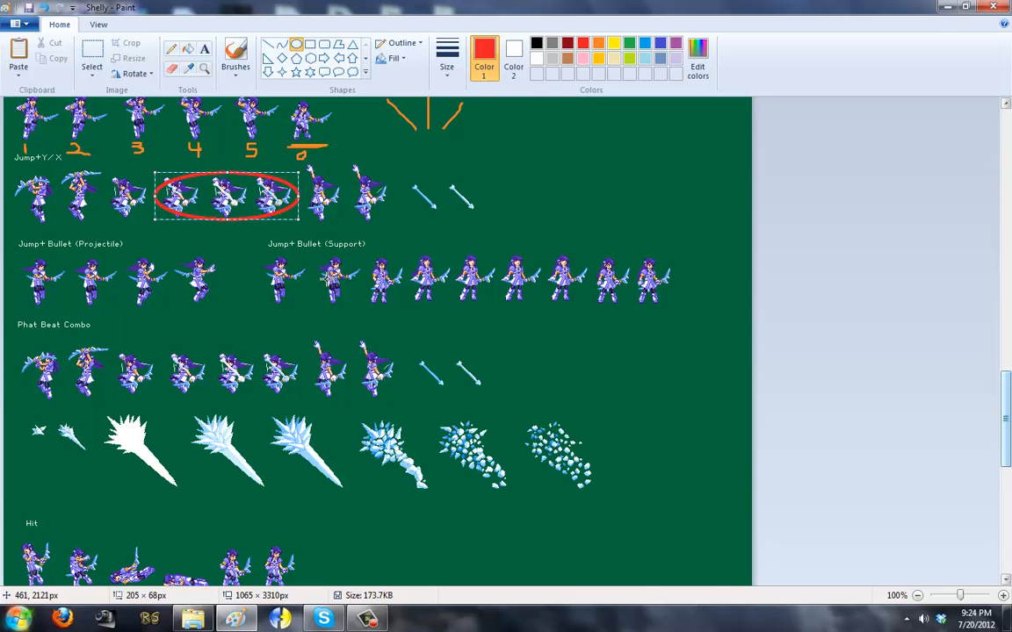
left_click_drag(362, 251, 383, 335)
scroll(904, 364, "up", 3)
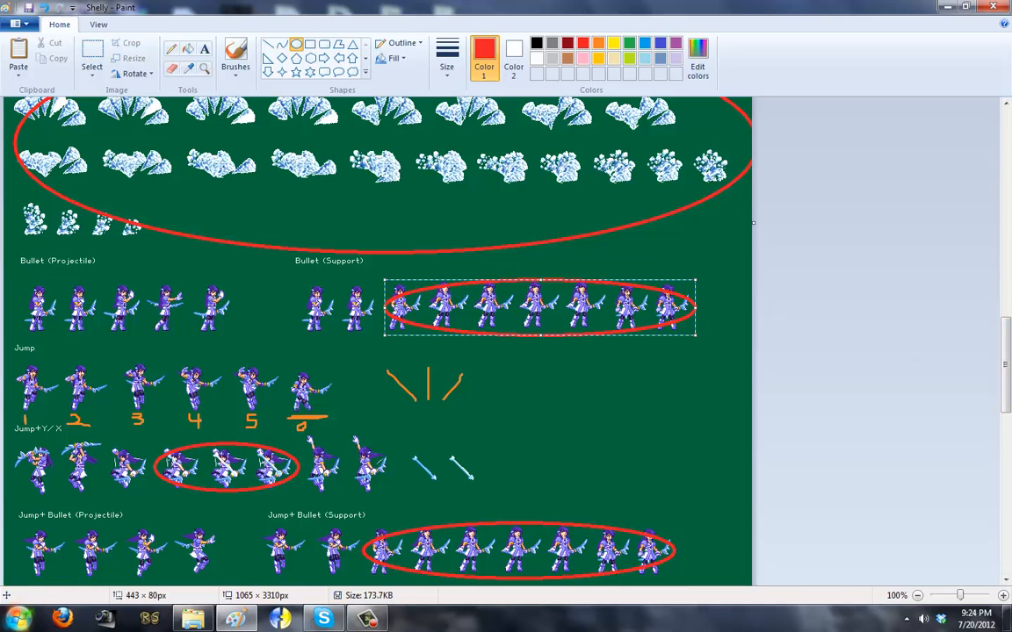
left_click_drag(1007, 361, 1007, 392)
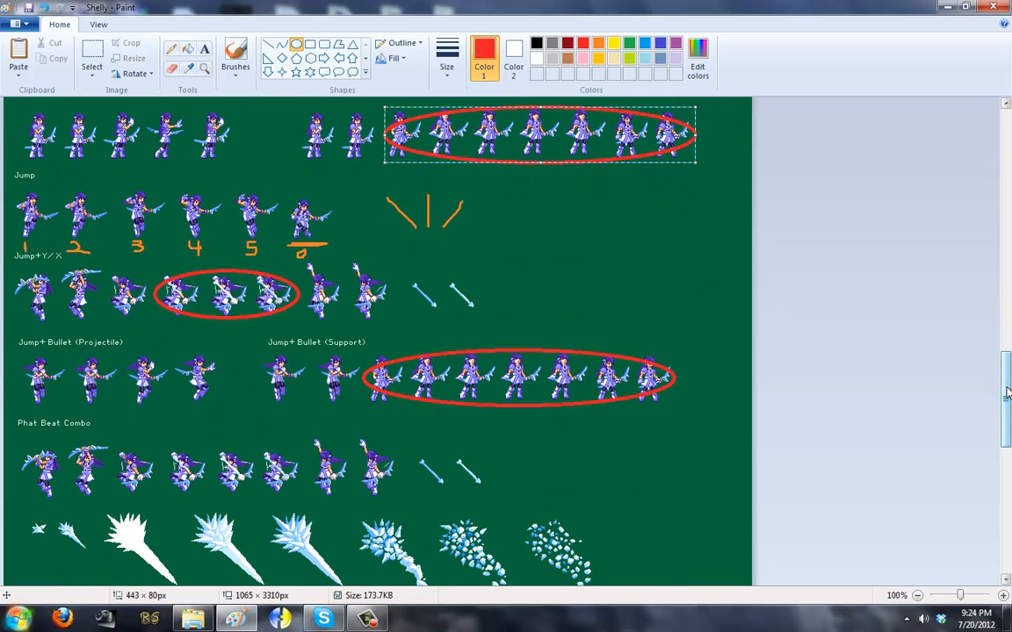
key("ctrl+z")
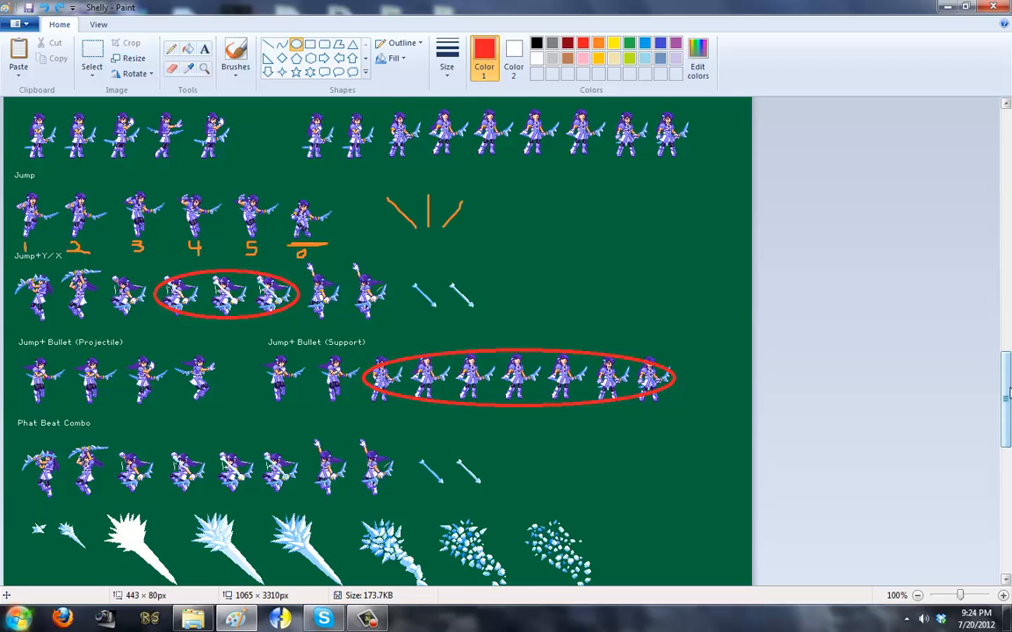
- Draw a red ellipse around the fourth to sixth Phat Beat Combo poses
scroll(933, 398, "down", 4)
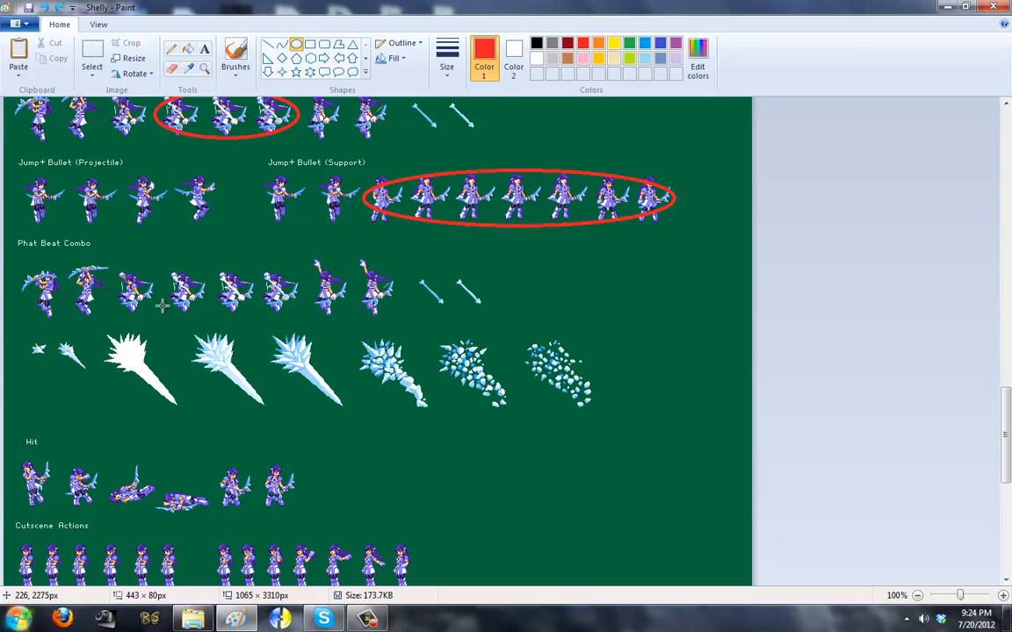
left_click_drag(161, 307, 292, 260)
left_click(290, 219)
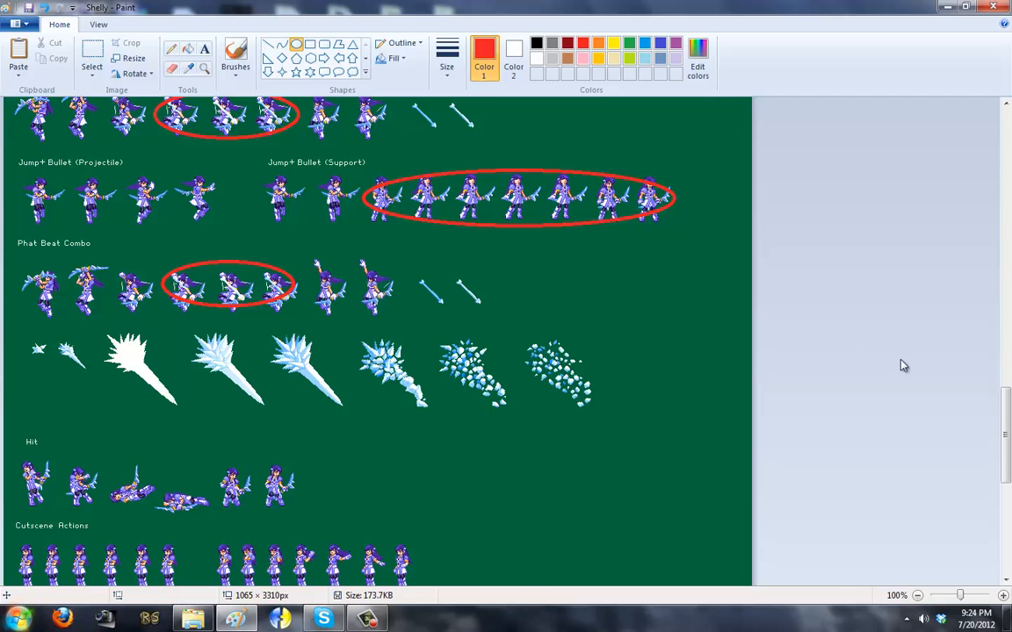
left_click_drag(1002, 445, 1001, 493)
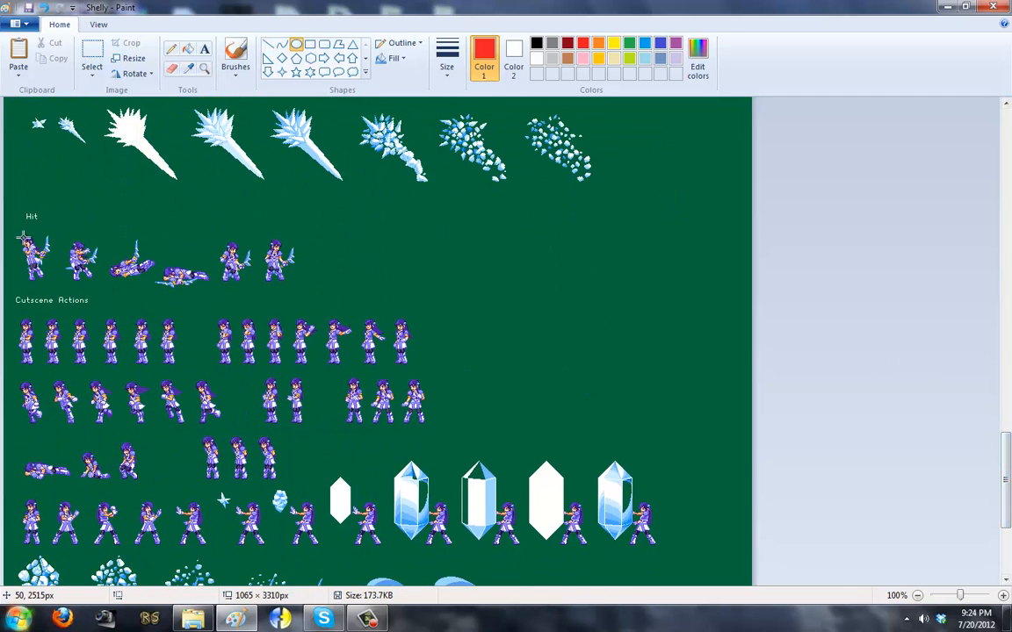
left_click_drag(12, 229, 21, 279)
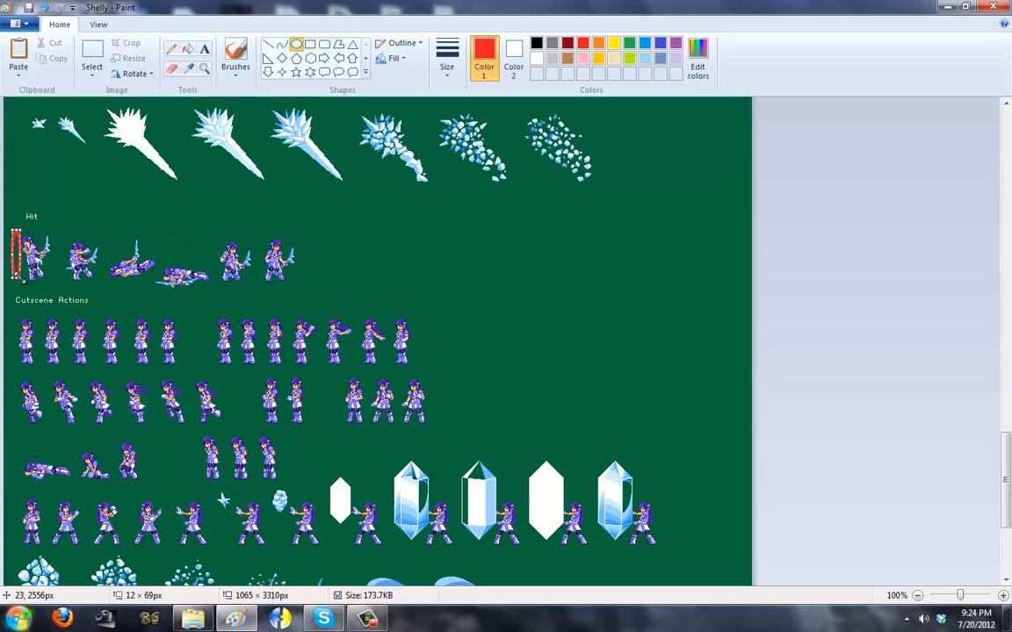
key("Escape")
- Circle six Cutscene Actions groups in red: two in the first row, three in the second, and the standing trio in the third
scroll(1010, 456, "down", 4)
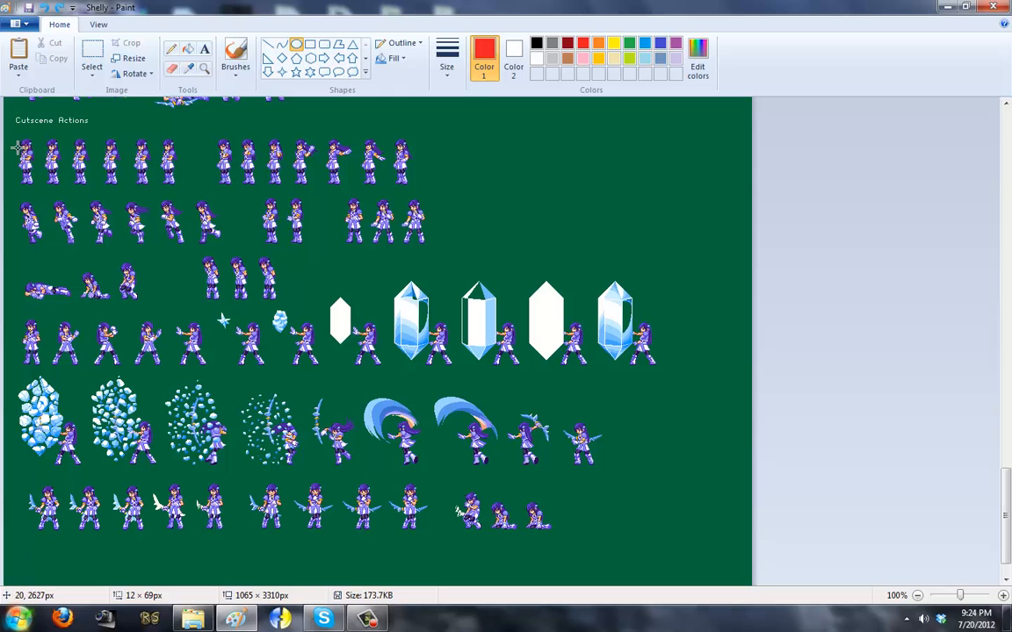
left_click_drag(9, 140, 180, 181)
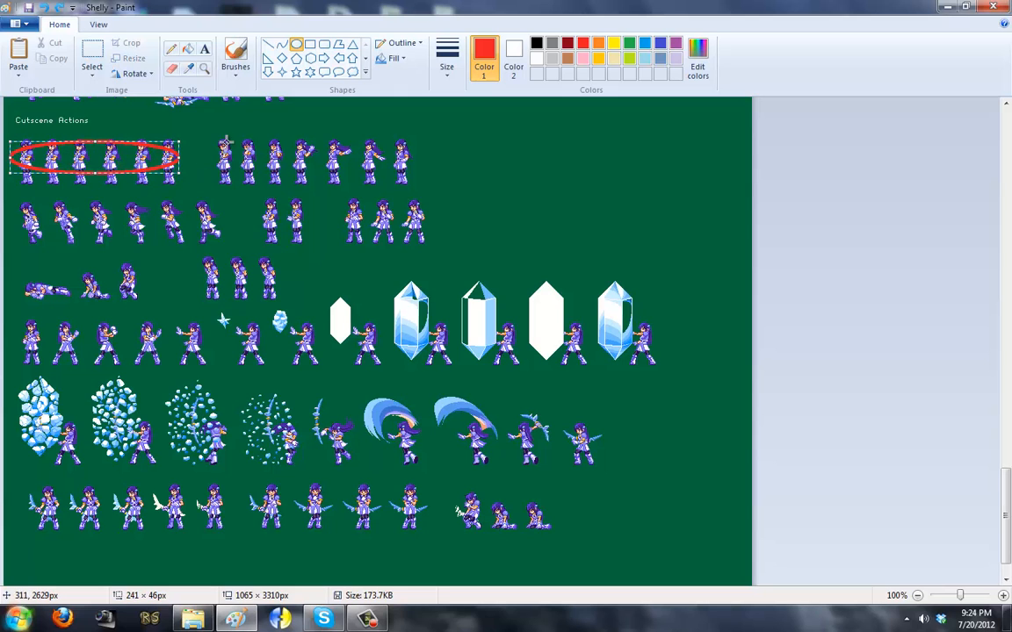
left_click_drag(209, 138, 423, 181)
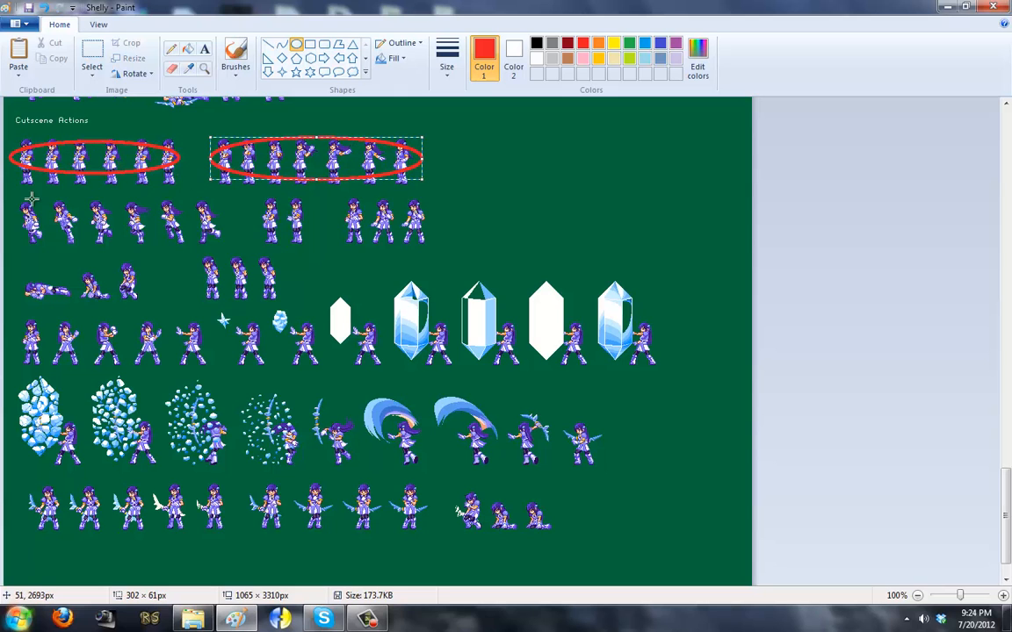
mouse_move(14, 201)
left_mouse_down()
mouse_move(203, 221)
mouse_move(219, 242)
left_mouse_up()
left_click_drag(252, 200, 312, 248)
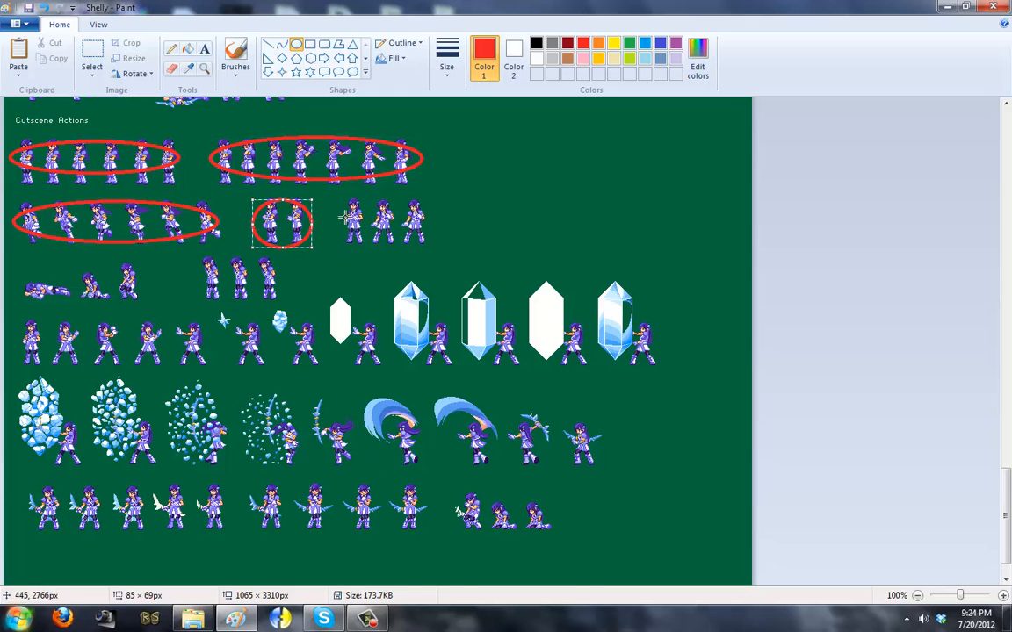
left_click_drag(342, 201, 449, 246)
left_click_drag(282, 257, 195, 298)
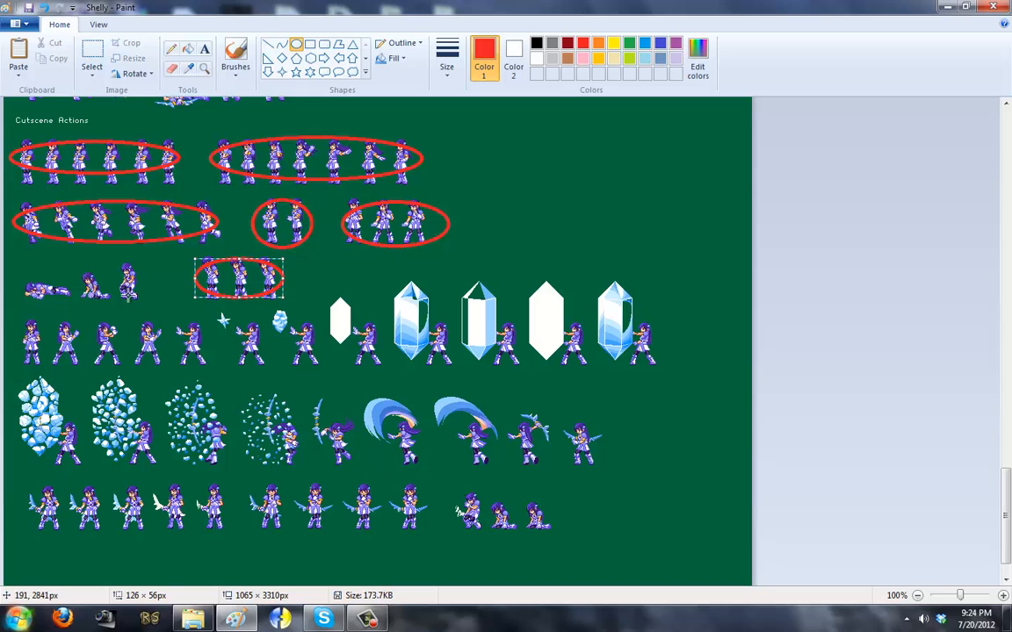
left_click_drag(146, 262, 136, 302)
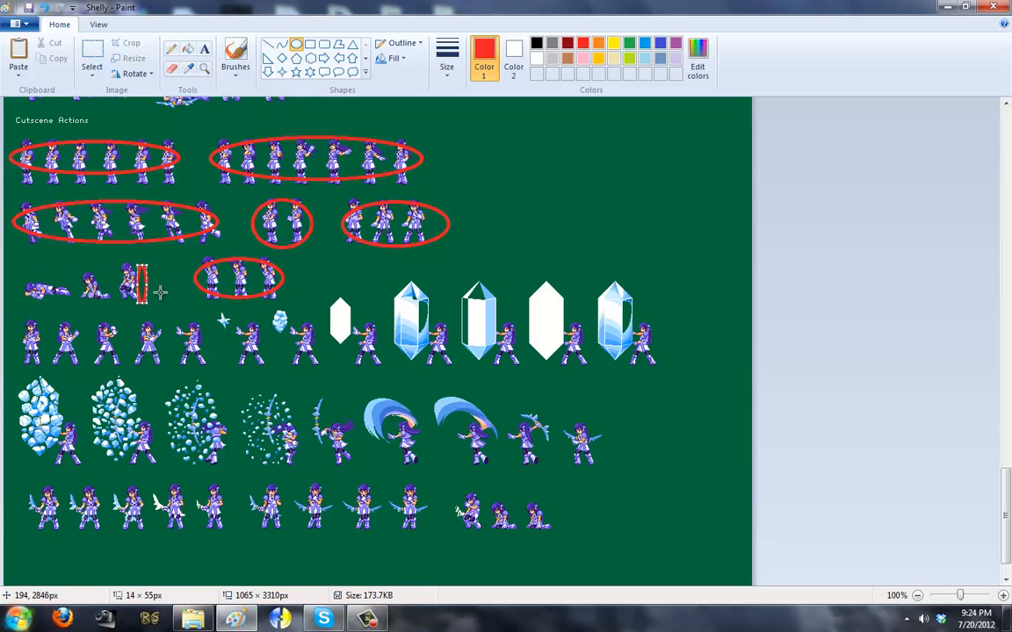
key("ctrl+z")
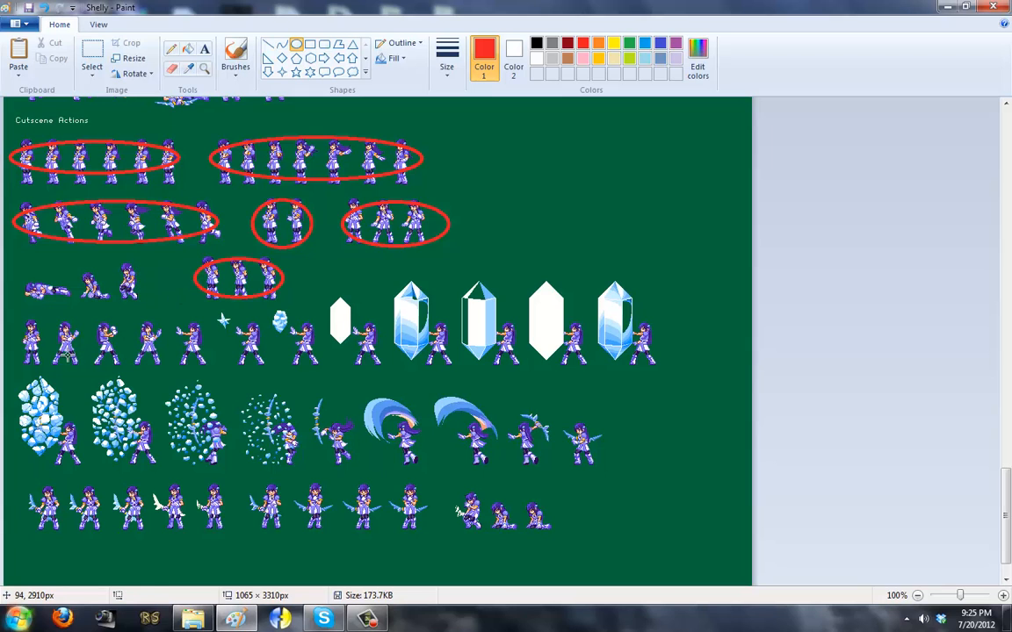
left_click_drag(29, 359, 654, 364)
key("ctrl+z")
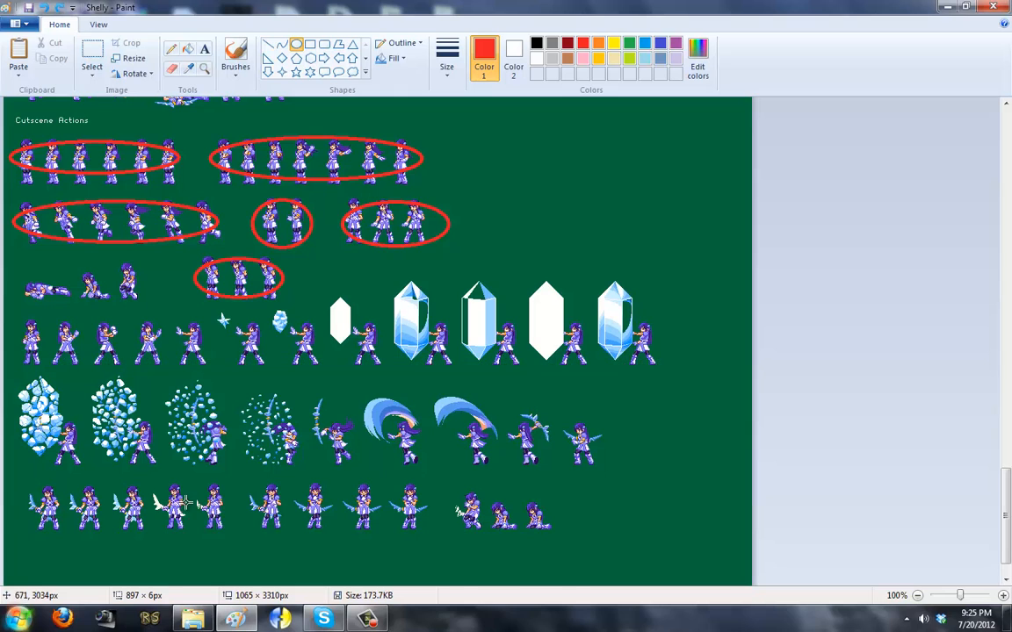
- Try circling the three sprite groups in the last Cutscene Actions row with red ellipses, undoing each one
left_click_drag(32, 534, 234, 490)
left_click_drag(425, 531, 249, 482)
key("ctrl+z")
key("ctrl+z")
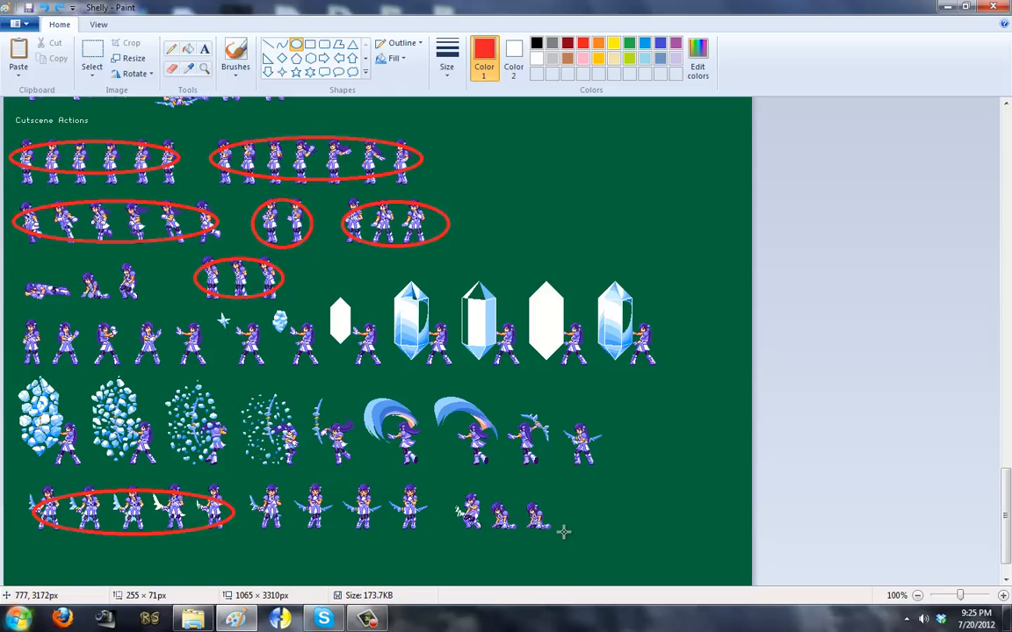
left_click_drag(570, 533, 431, 479)
key("ctrl+z")
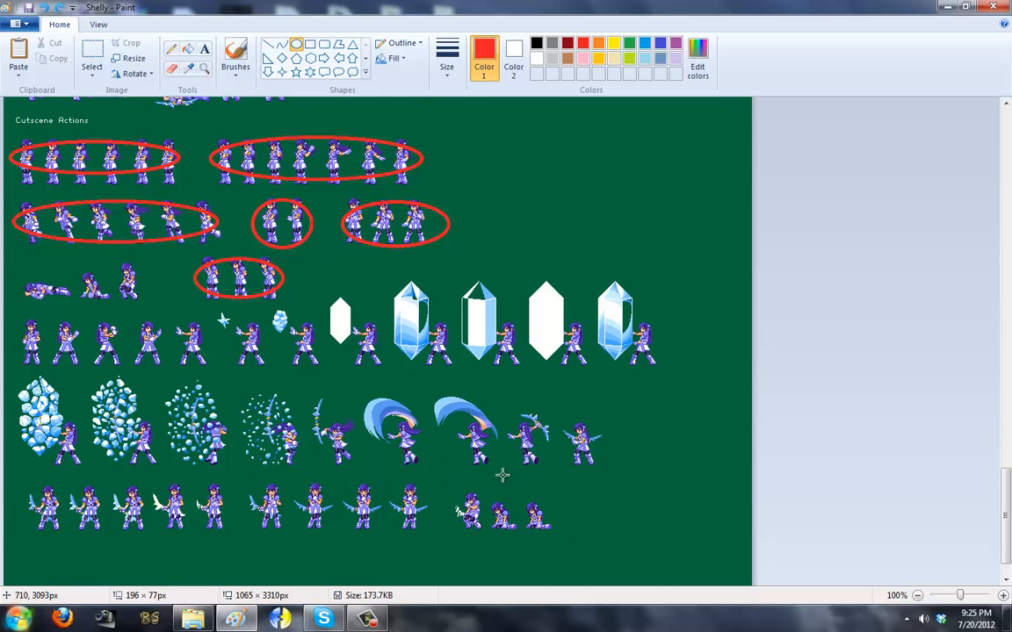
- Box-select and deselect the two crystal and ice rows of Cutscene Actions, and close Shelly.png without saving the changes
left_click(91, 54)
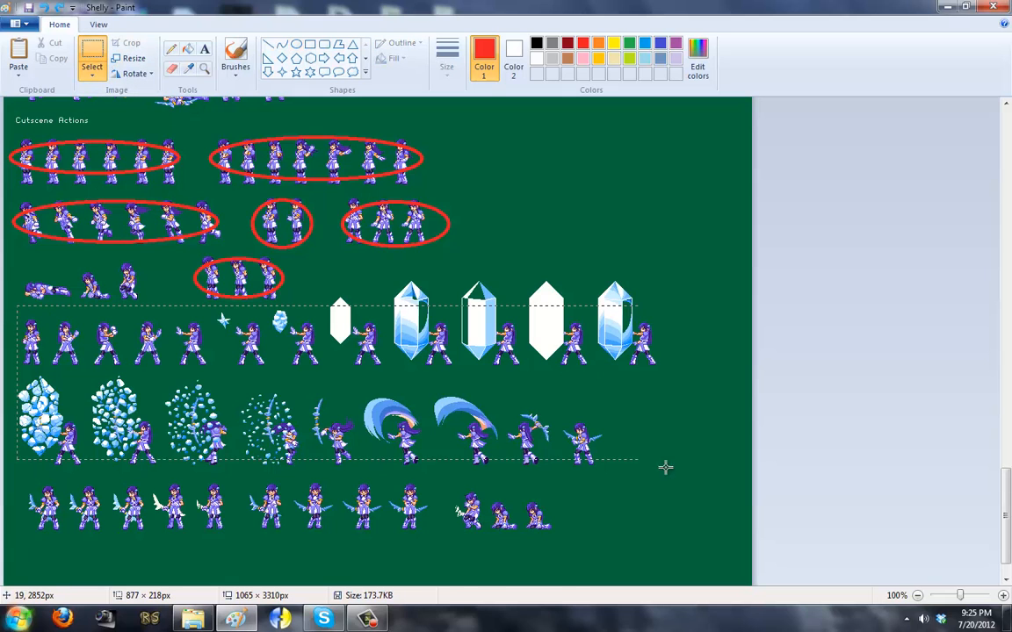
left_click(681, 253)
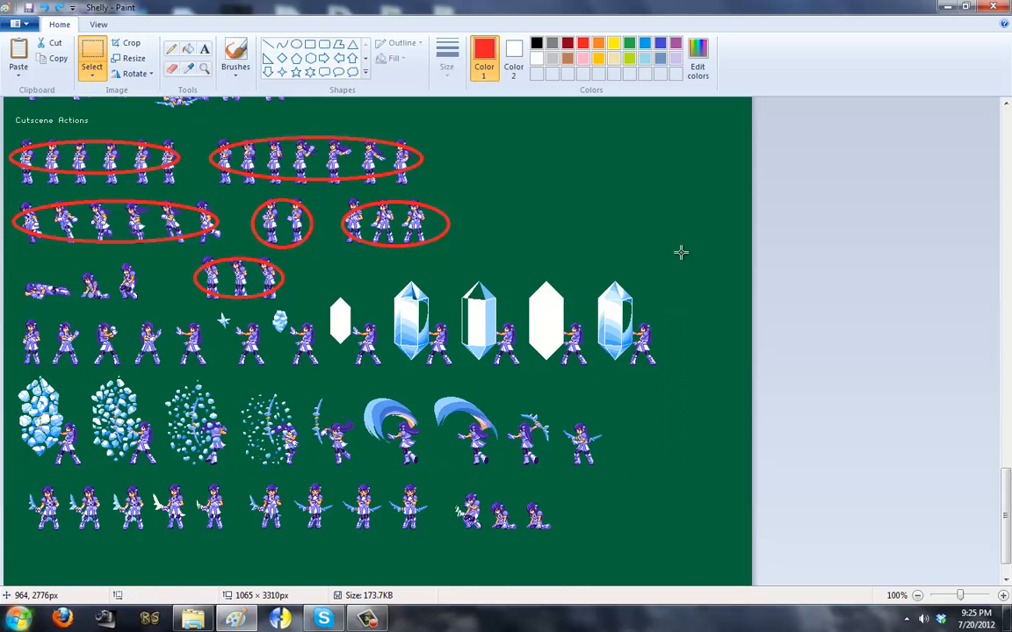
key("alt+F4")
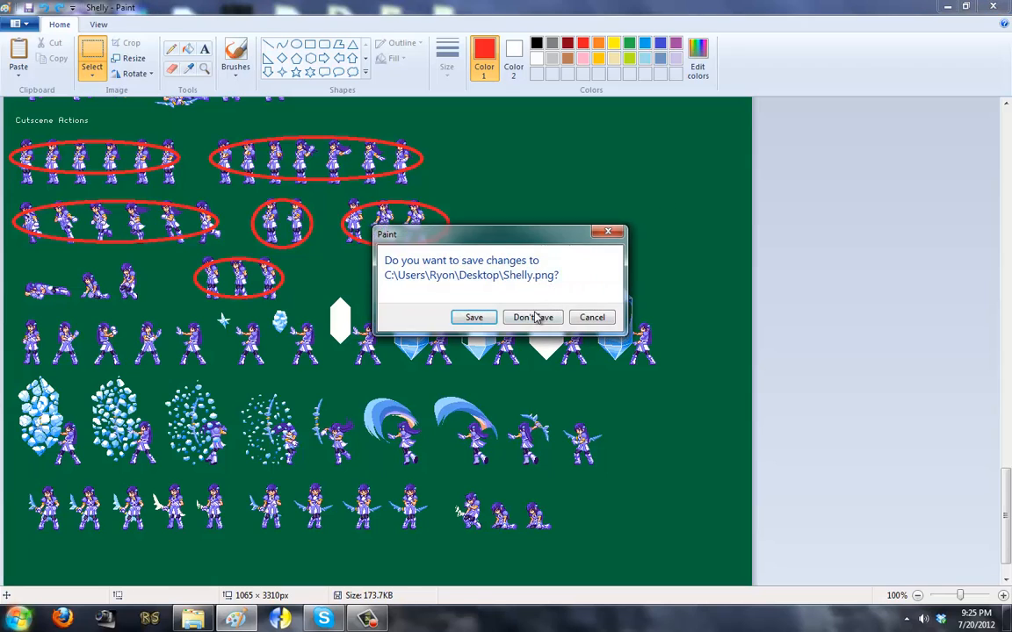
left_click(535, 316)
- Reopen the desktop image Shelly.png for editing in Paint, and open the Shelly folder on the desktop
right_click(449, 189)
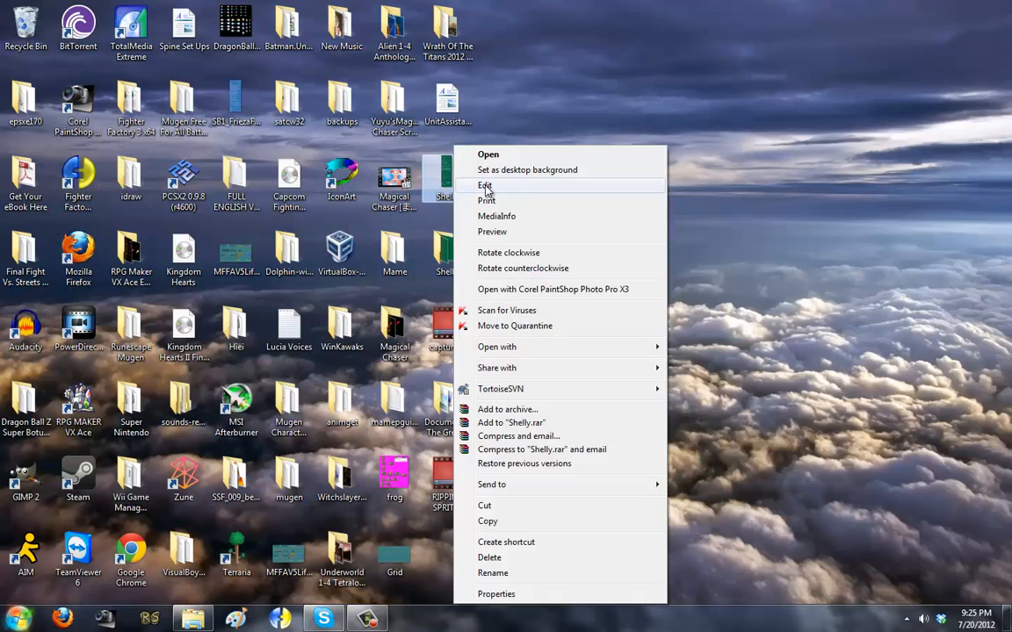
left_click(462, 122)
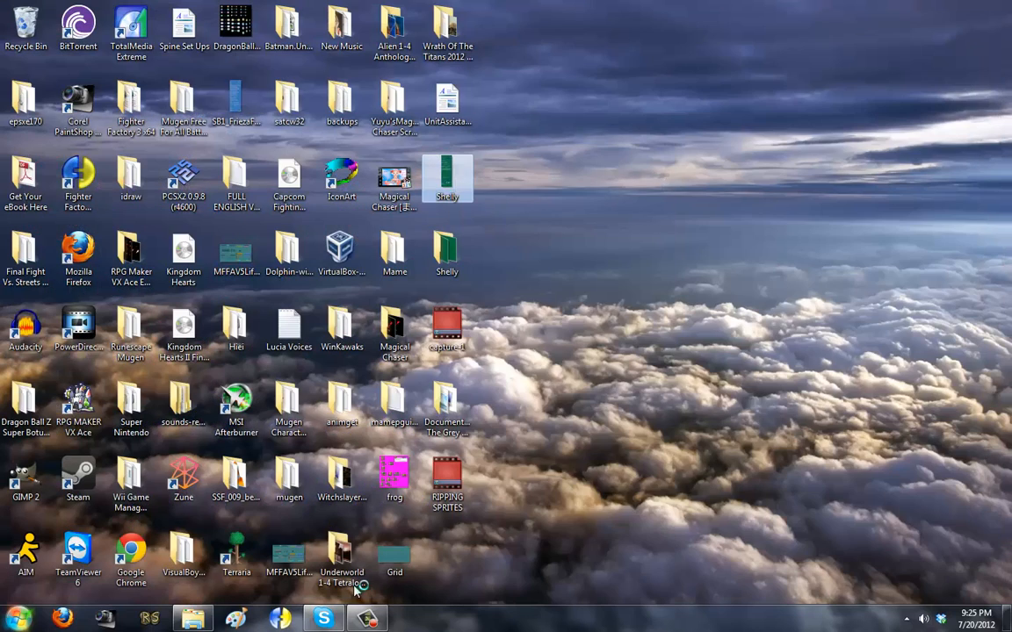
left_click(449, 252)
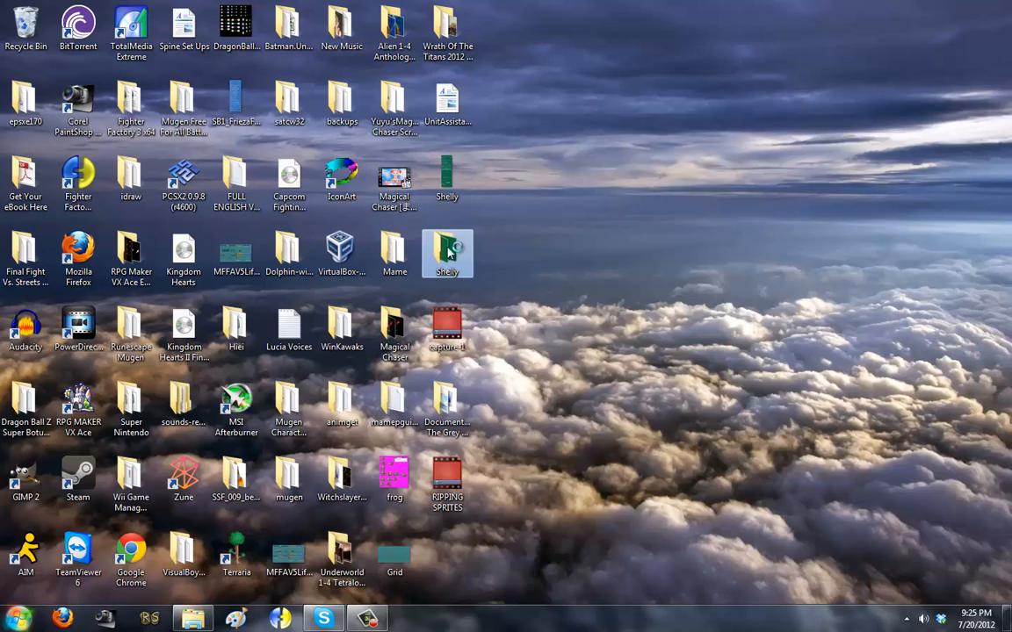
double_click(448, 252)
left_click(235, 163)
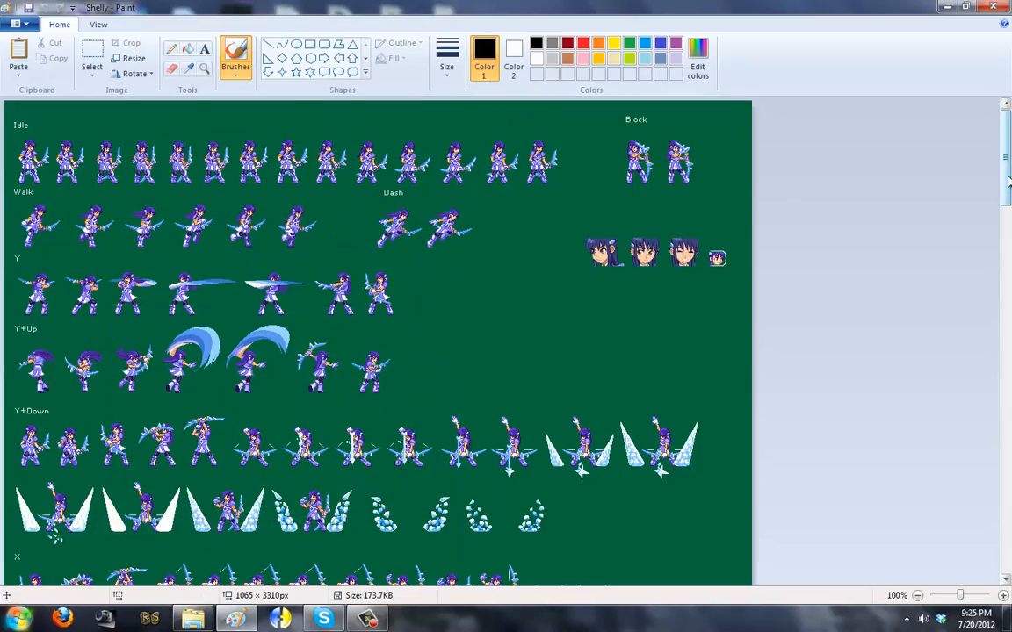
- Dock the Paint window beside IDraw3 and set both Paint colors to the sheet's green background
left_click_drag(1009, 180, 1006, 456)
left_click_drag(519, 11, 1011, 55)
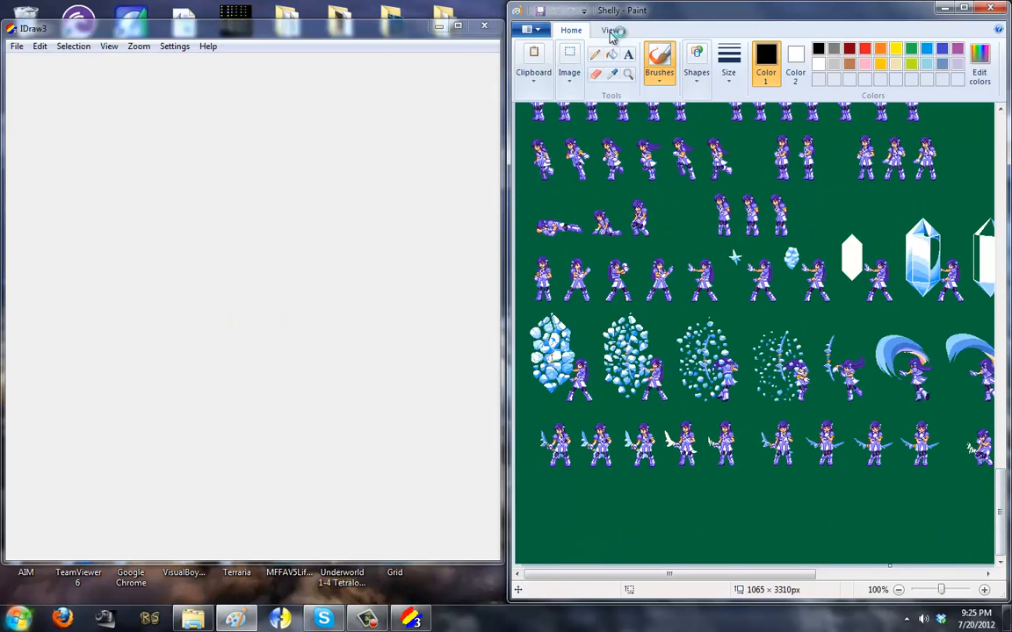
left_click(610, 30)
left_click(530, 66)
left_click(571, 30)
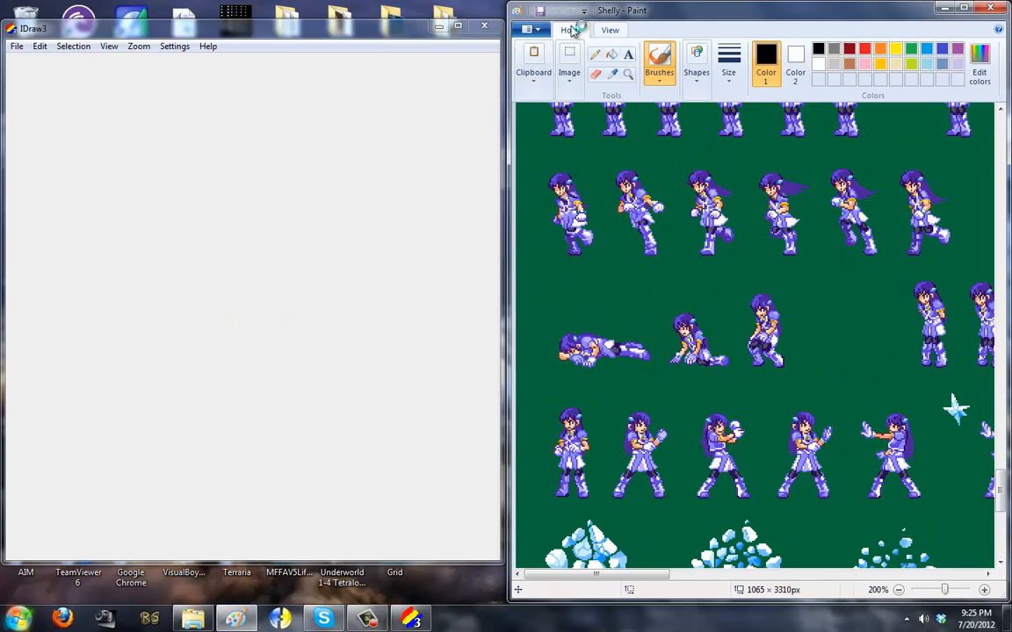
left_click(614, 74)
right_click(736, 246)
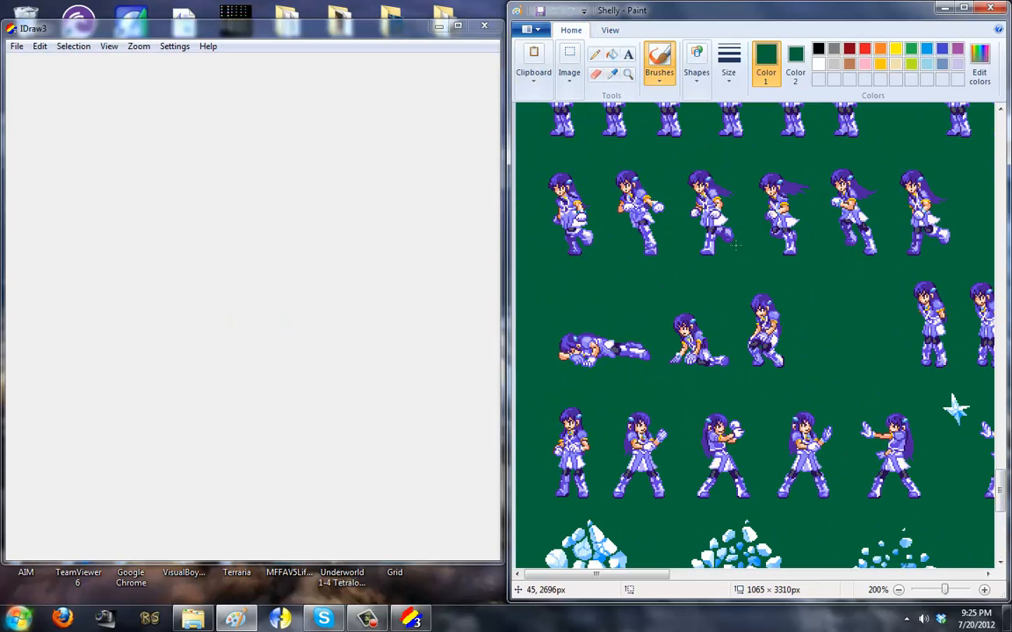
left_click_drag(1004, 485, 1001, 497)
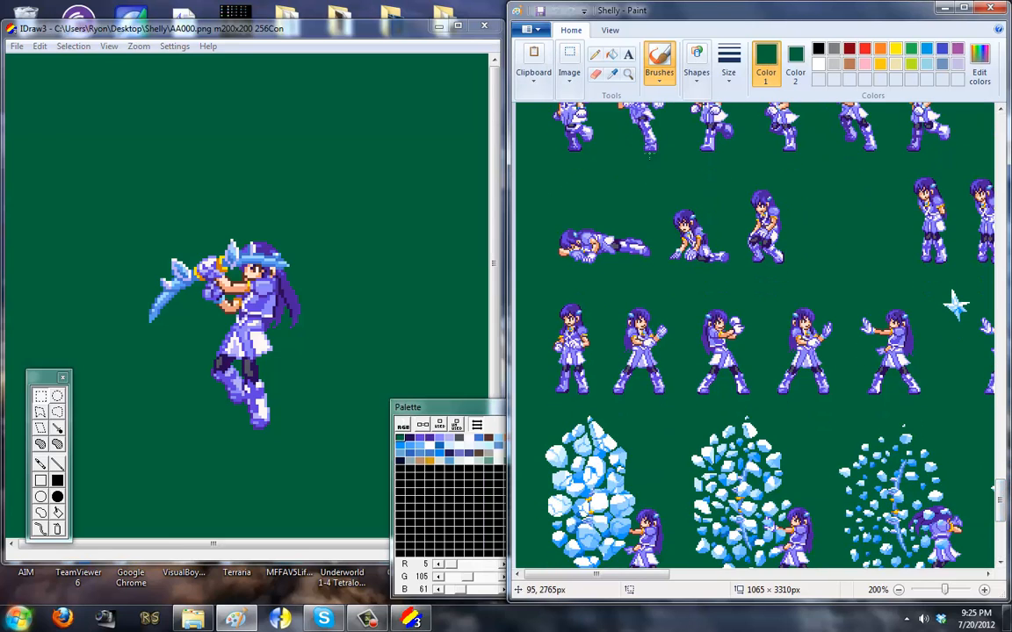
- Activate the rectangular selection tool in Paint
left_click(610, 30)
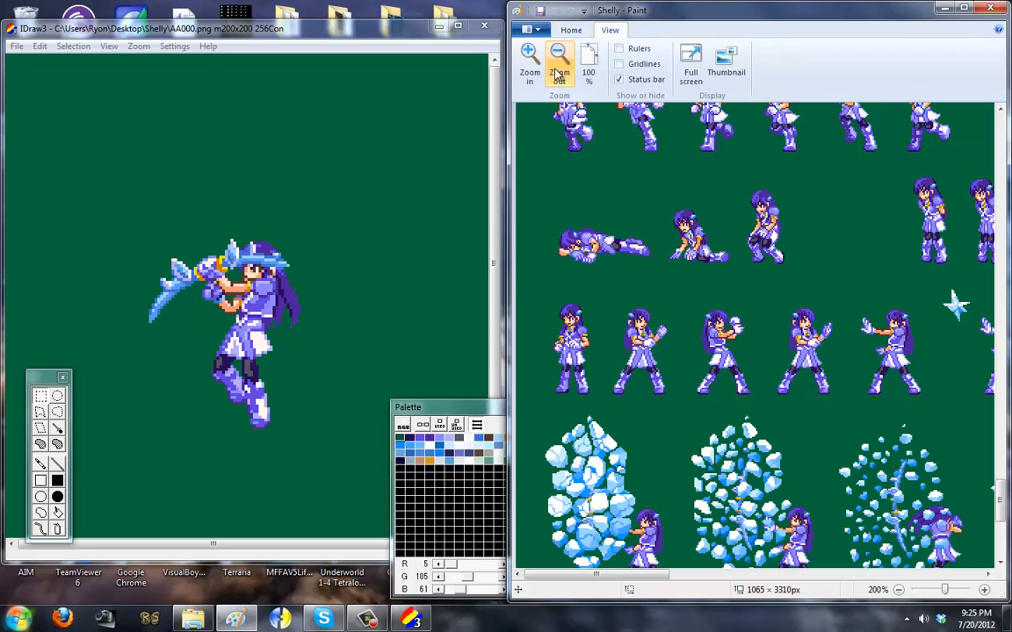
scroll(544, 70, "up", 1)
left_click(580, 74)
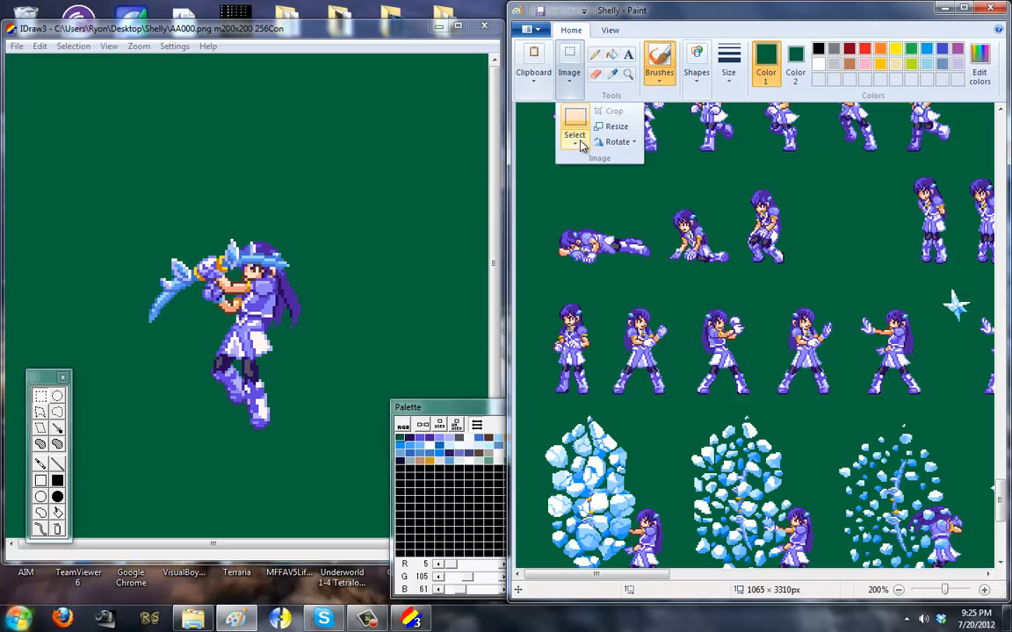
left_click(578, 137)
left_click(590, 267)
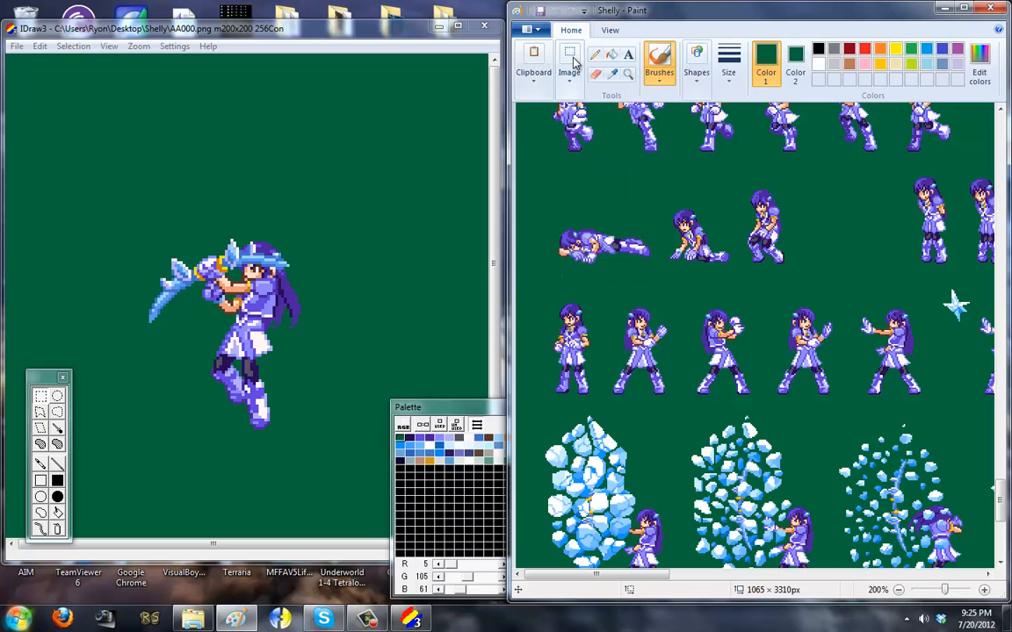
left_click(575, 60)
left_click(575, 127)
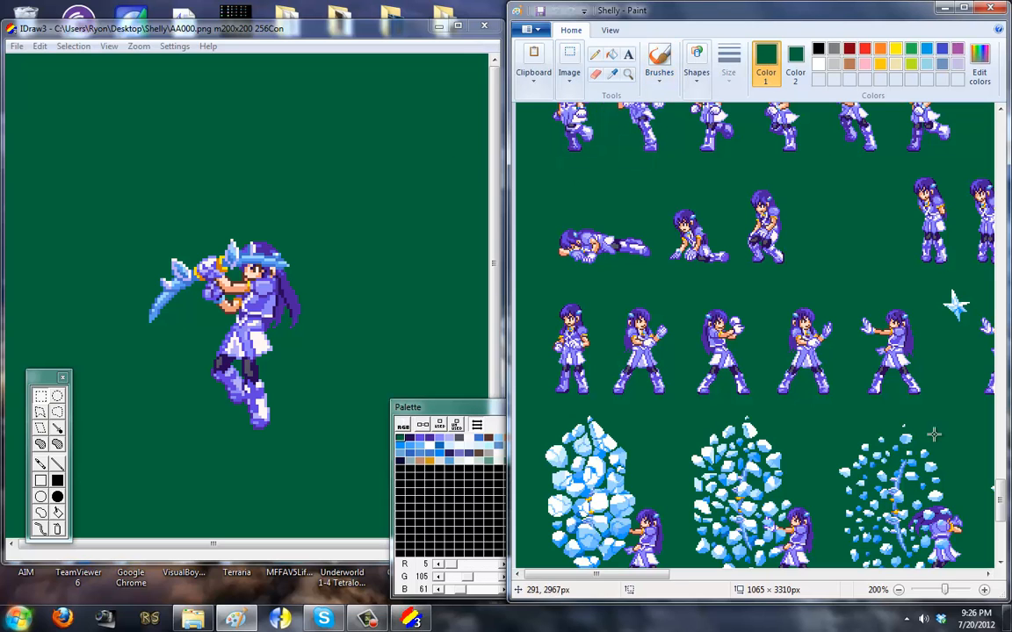
- Box-select an area of about 42 × 57 px around the crystal row's first standing sprite, and deselect it
left_click_drag(999, 494, 999, 494)
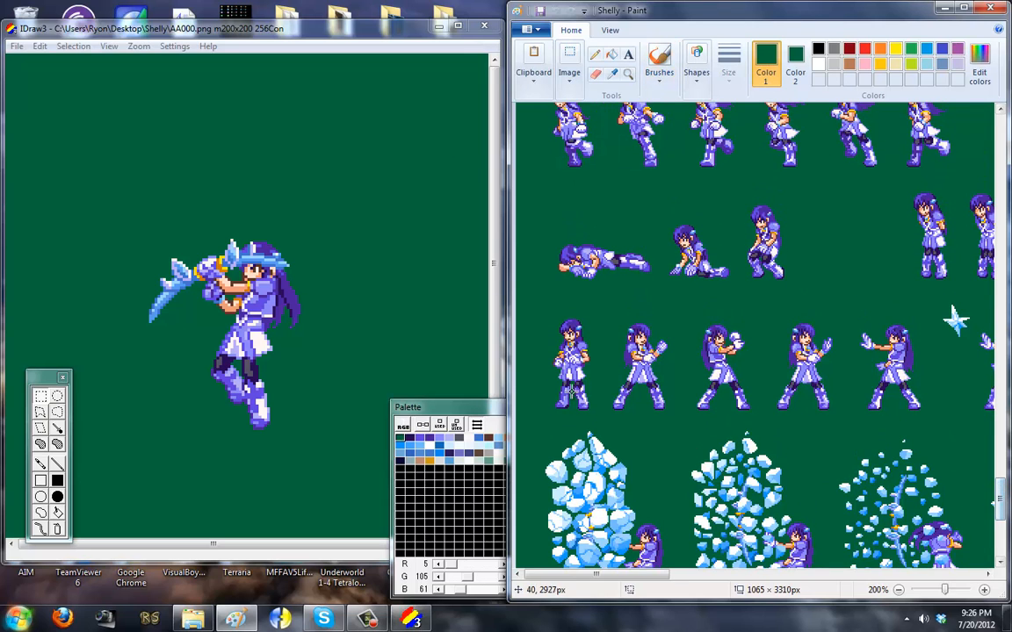
mouse_move(666, 576)
left_mouse_down()
mouse_move(750, 584)
mouse_move(659, 584)
left_mouse_up()
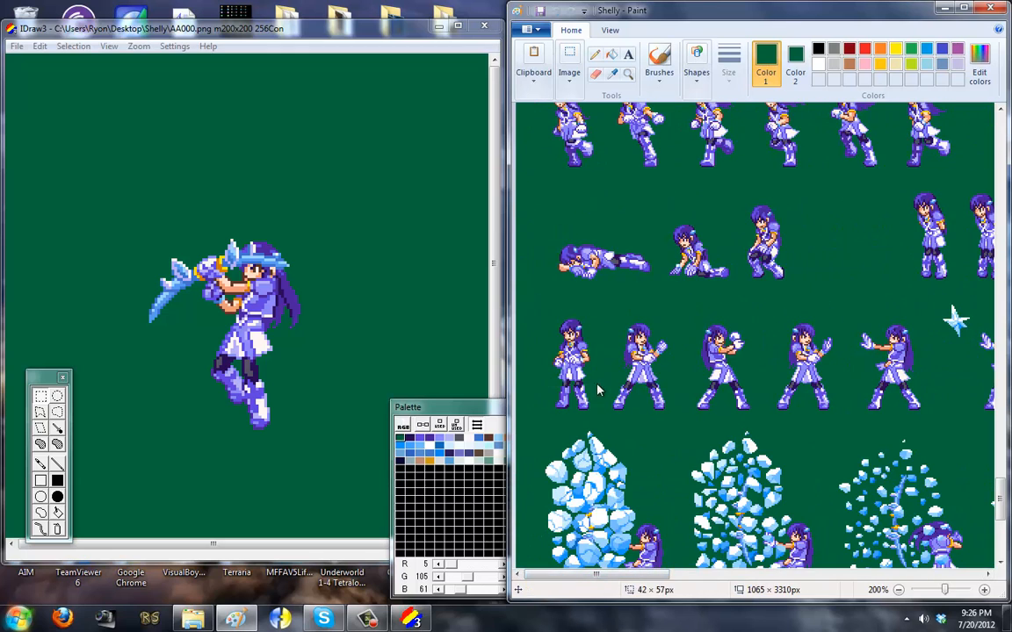
left_click(676, 416)
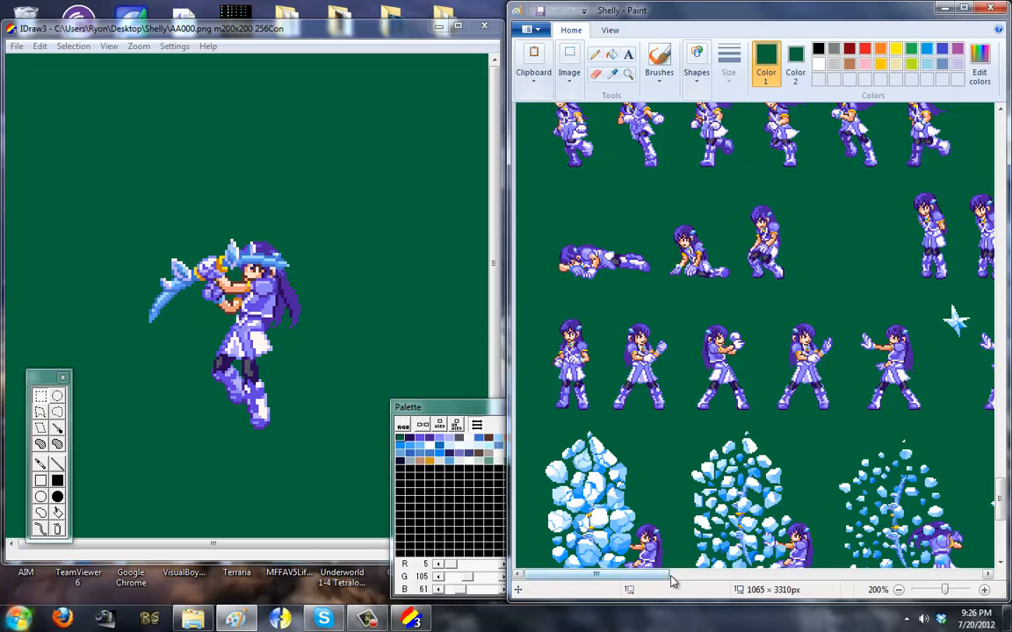
left_click_drag(672, 580, 956, 586)
mouse_move(1000, 502)
left_mouse_down()
mouse_move(1001, 523)
mouse_move(1001, 503)
left_mouse_up()
left_click_drag(858, 577, 577, 580)
- Select the kneeling, crystal and ice rows of Cutscene Actions in a box of about 1031 × 307 px and flip them horizontally
left_click(610, 30)
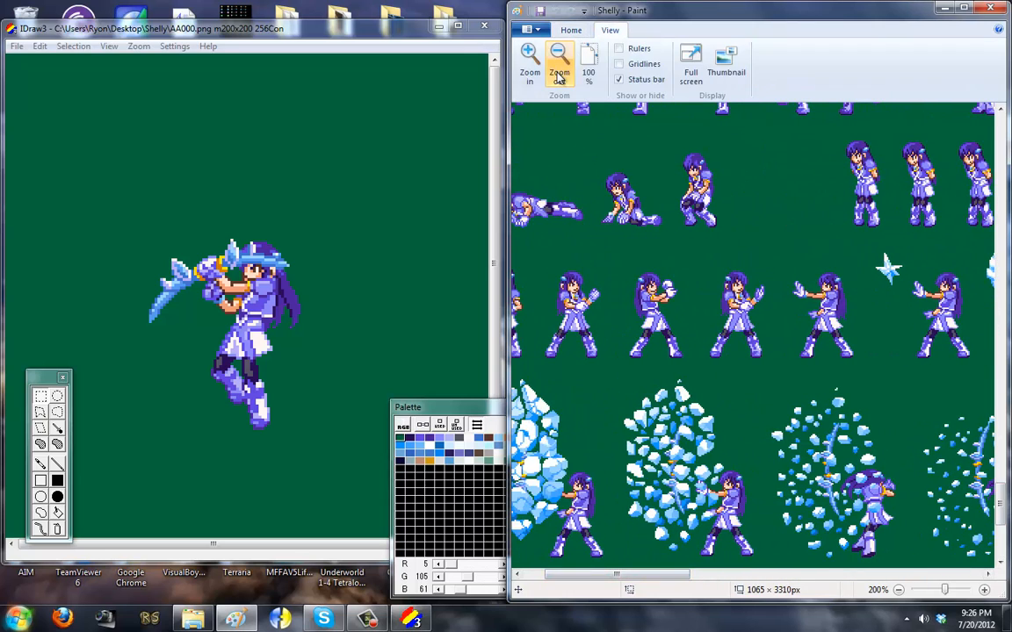
left_click(560, 79)
left_click(559, 79)
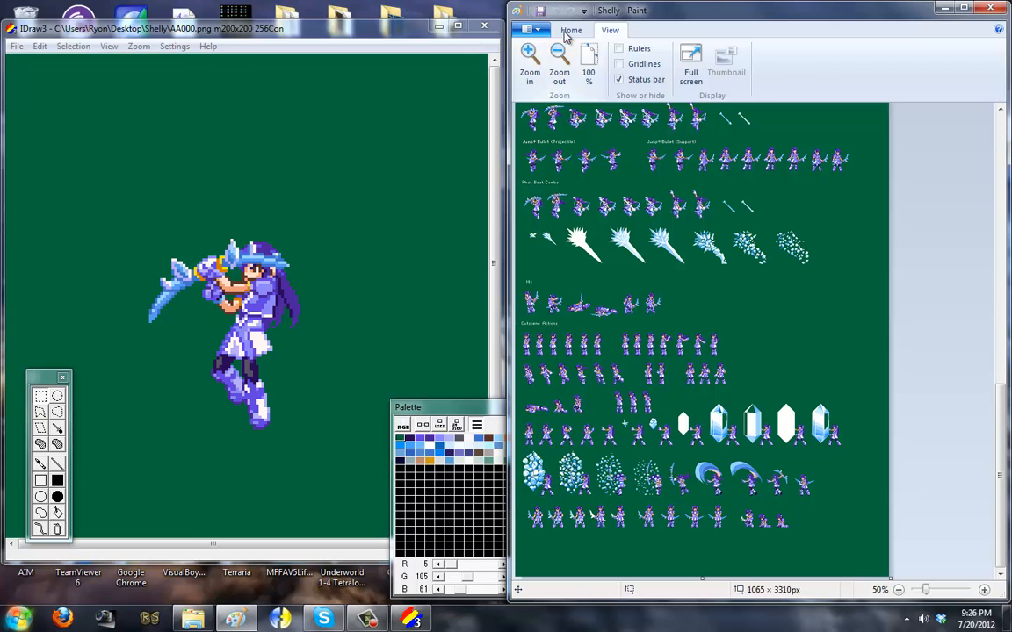
left_click(571, 30)
left_click(533, 70)
left_click(565, 70)
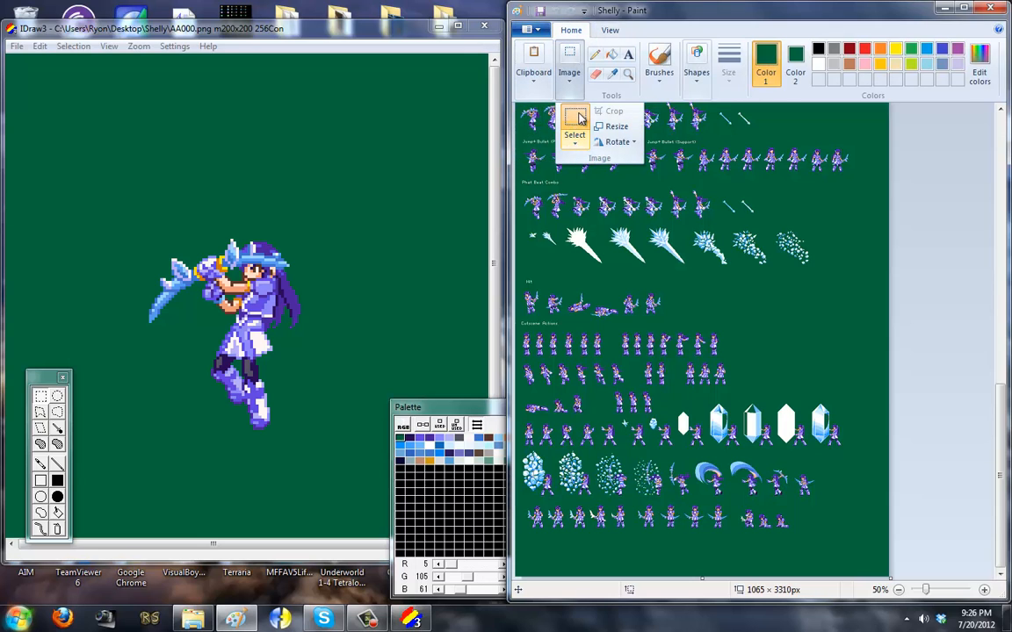
left_click(619, 141)
left_click(675, 434)
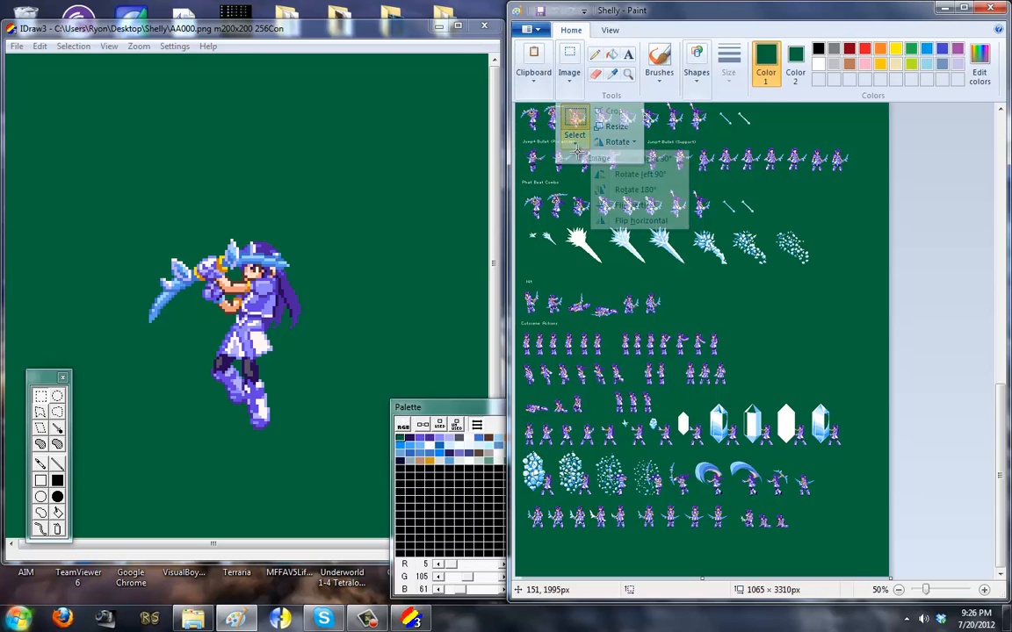
left_click(569, 72)
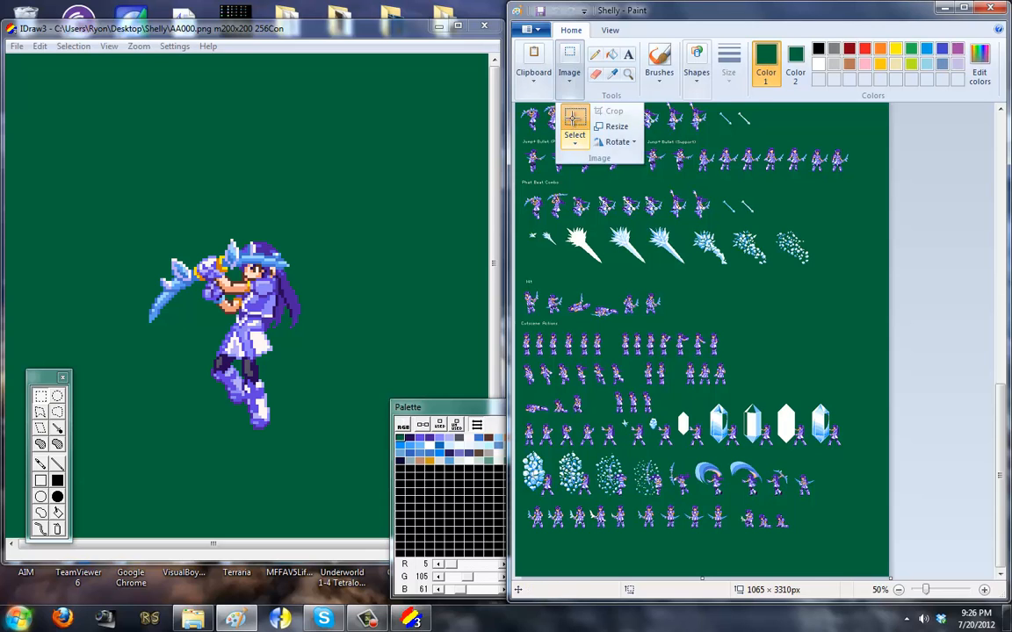
left_click(548, 433)
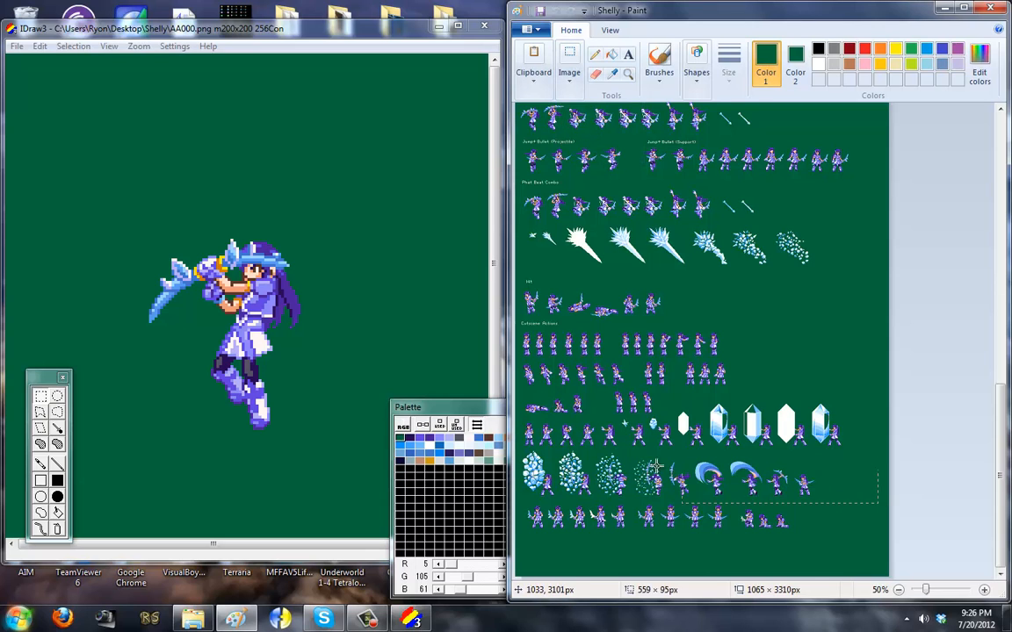
left_click_drag(518, 397, 517, 397)
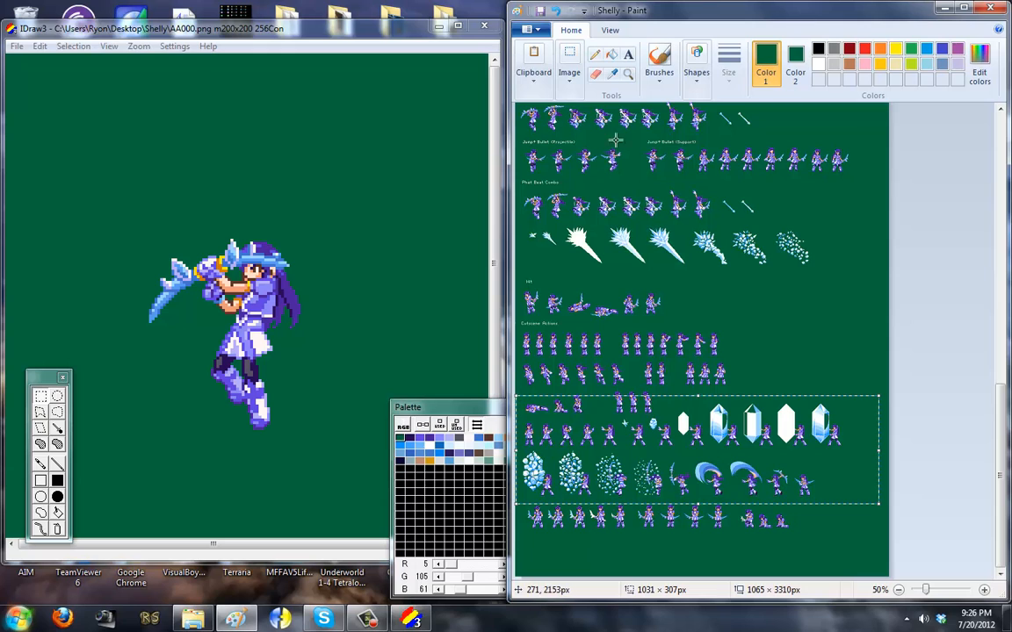
left_click(569, 74)
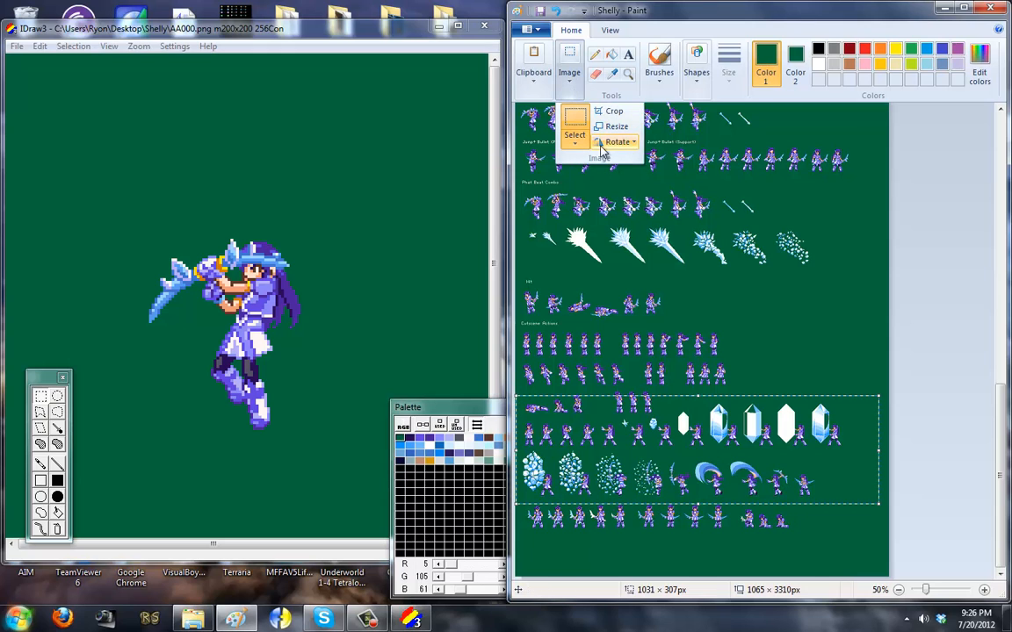
left_click(617, 141)
left_click(640, 222)
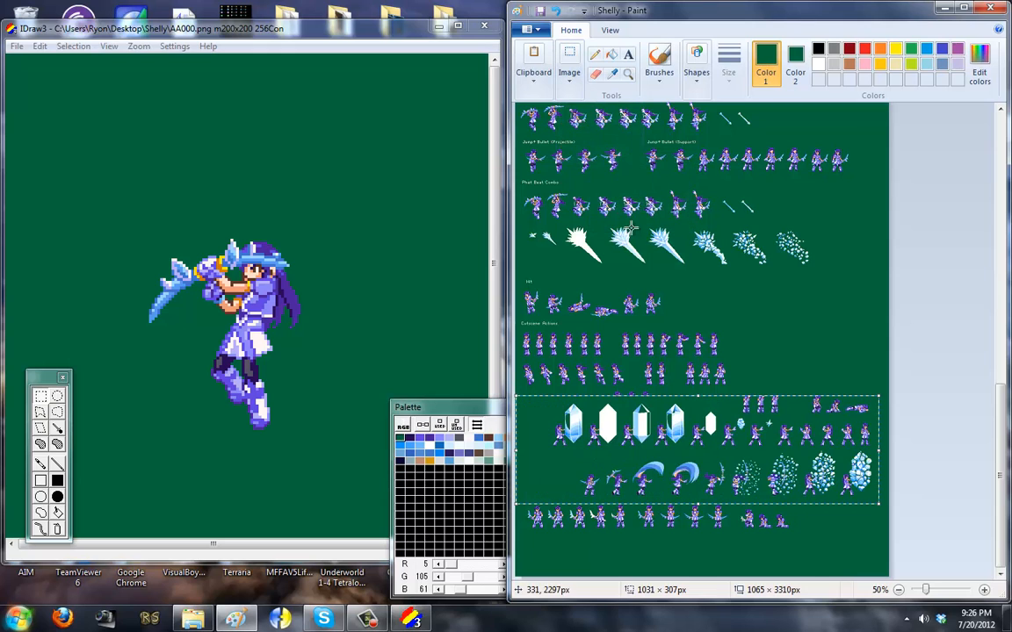
- Box-select the casting sprite beside the standing pose in the crystal row, about 55 × 77 px, and flip it horizontally
left_click(609, 29)
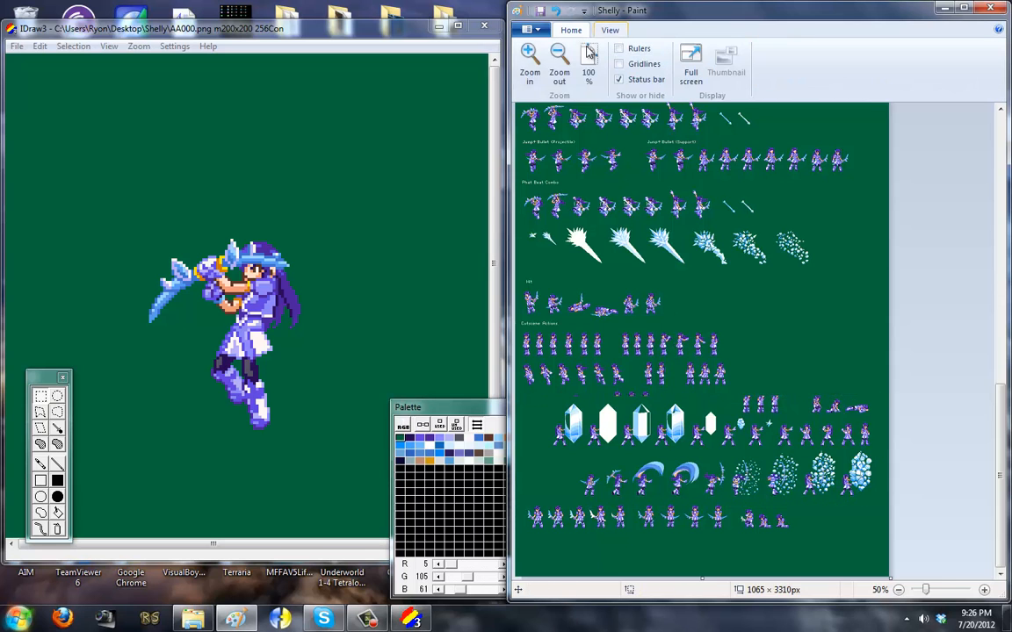
left_click(530, 60)
left_click(530, 60)
left_click(529, 59)
scroll(1005, 435, "down", 10)
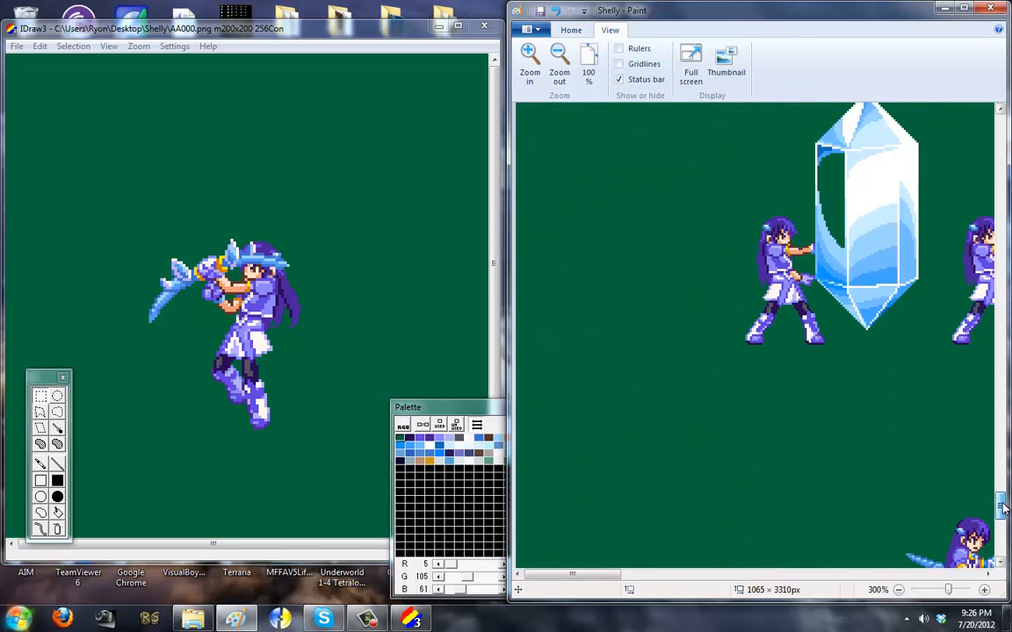
left_click_drag(605, 584, 953, 586)
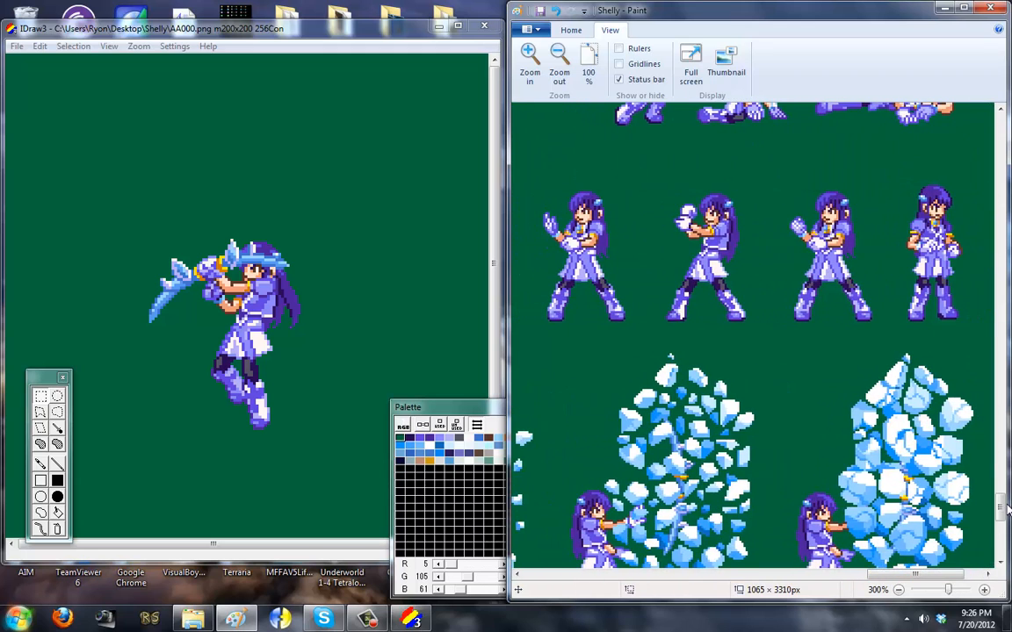
scroll(1004, 502, "up", 2)
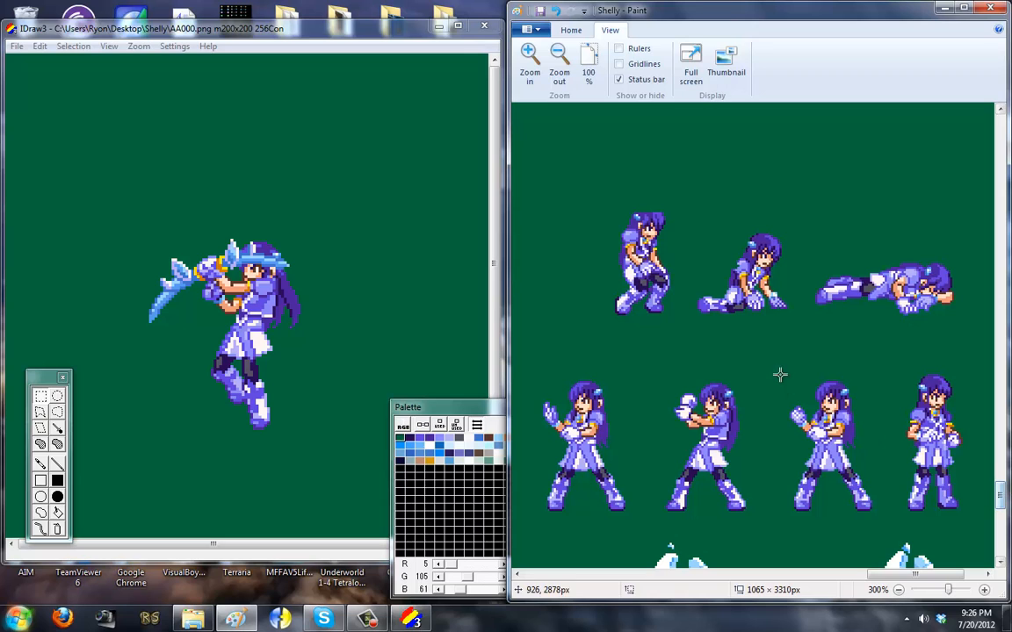
left_click_drag(891, 519, 876, 520)
right_click(852, 482)
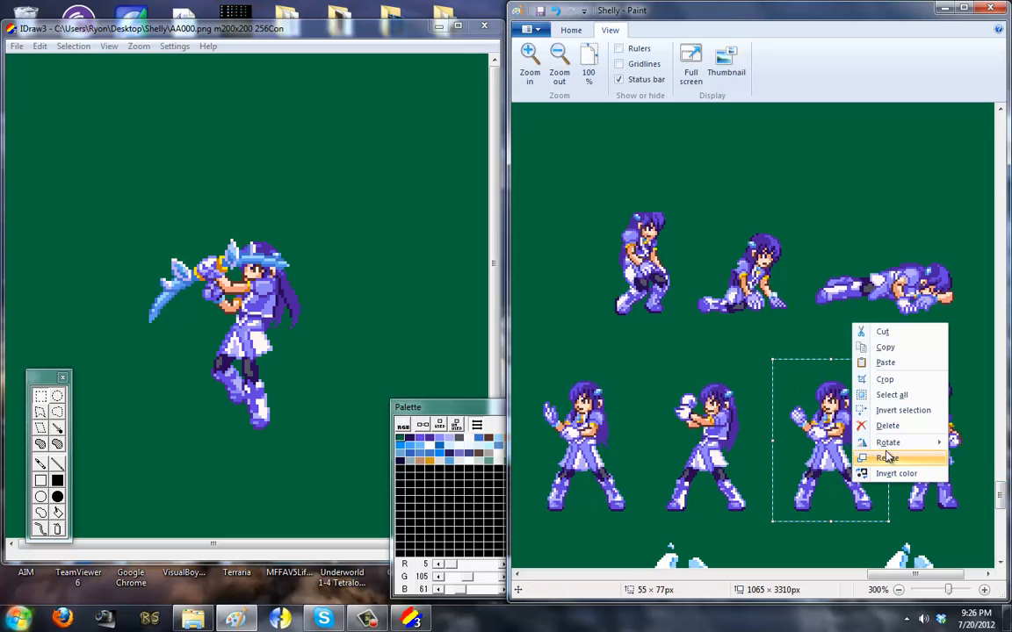
mouse_move(882, 442)
left_click(804, 506)
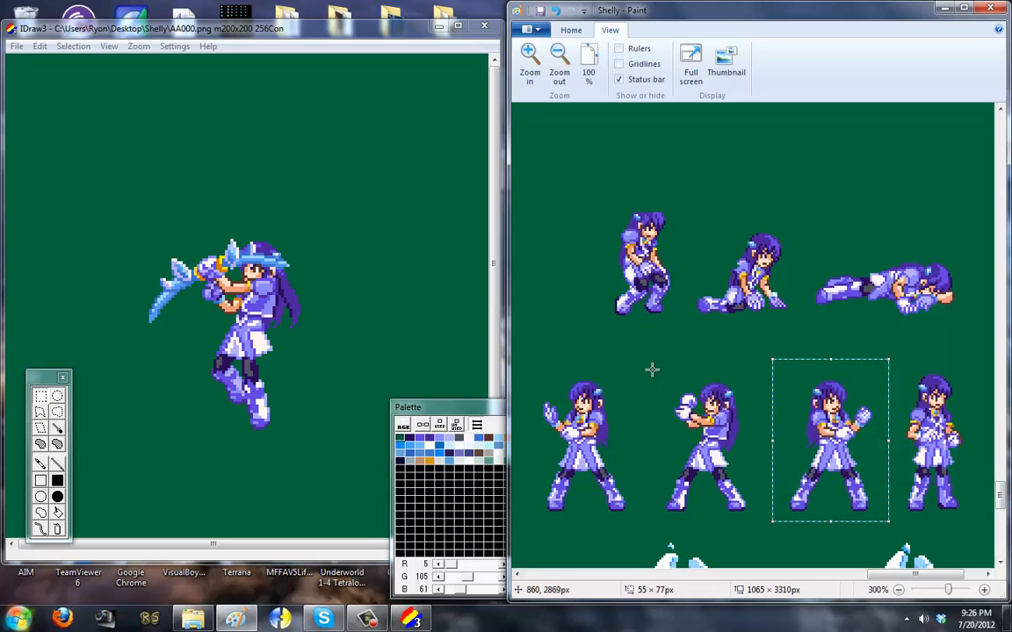
- Box-select the adjacent sprite with raised hands, about 55 × 76 px, and flip it horizontally
left_click_drag(652, 369, 764, 528)
right_click(741, 343)
mouse_move(786, 461)
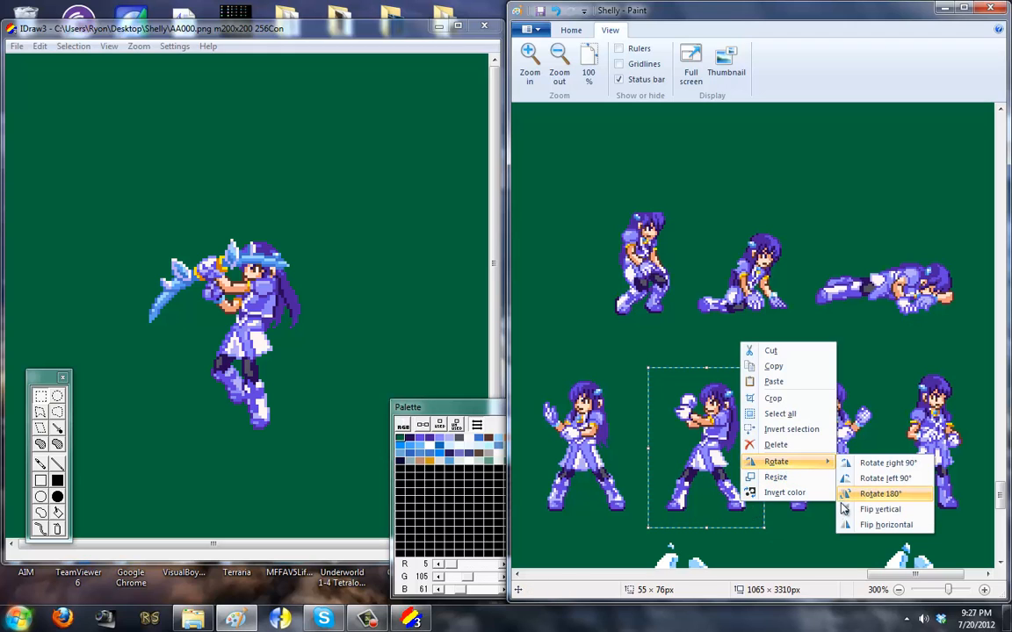
- Flip the third casting sprite of the crystal row horizontally, using a selection of about 53 × 77 px
left_click_drag(905, 576, 872, 576)
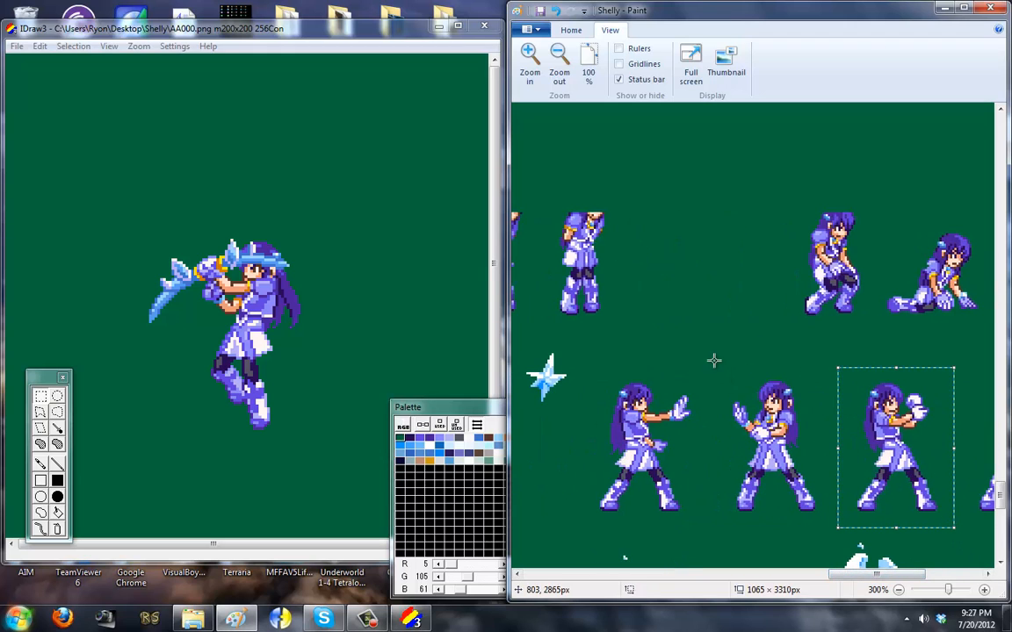
left_click_drag(714, 360, 825, 524)
right_click(787, 333)
mouse_move(825, 450)
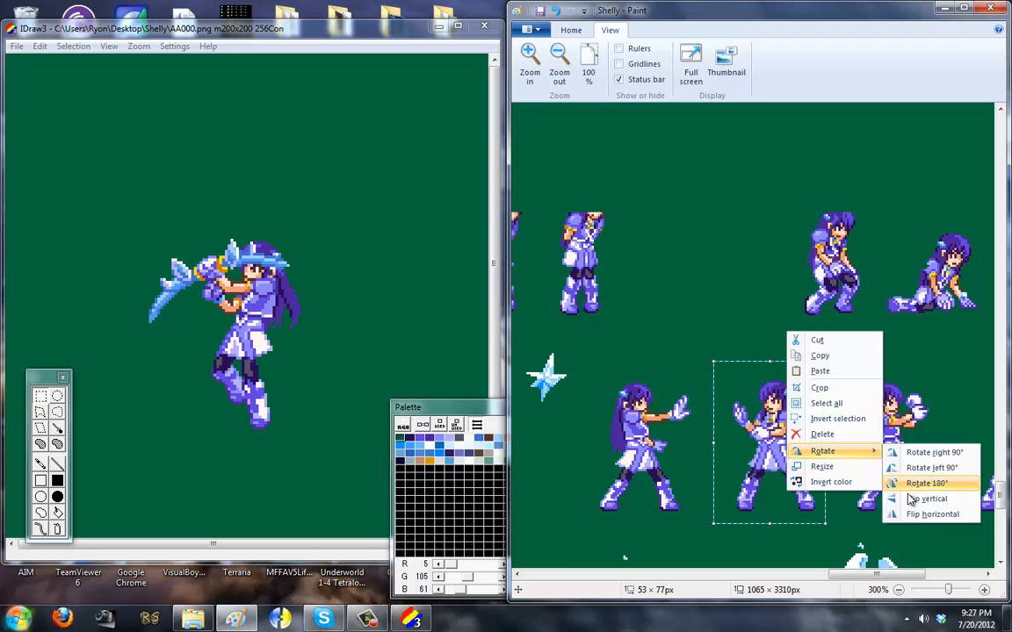
left_click(924, 514)
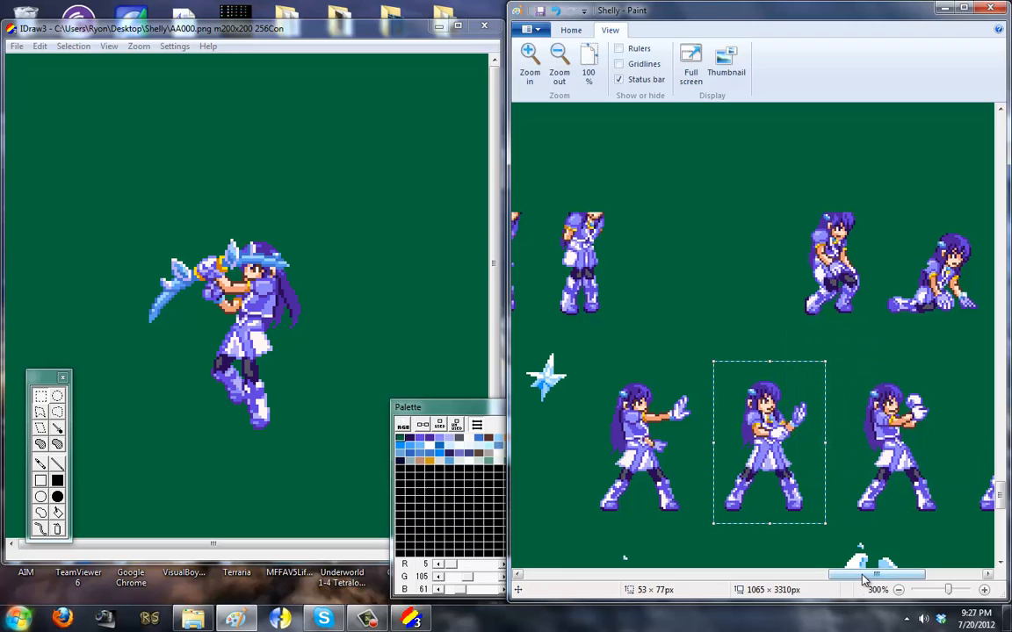
- Cut the ice bow beside the leaping sprite in the ice row out of the sheet, in a box of about 20 × 76 px
mouse_move(863, 577)
left_mouse_down()
mouse_move(914, 578)
mouse_move(592, 582)
mouse_move(624, 582)
left_mouse_up()
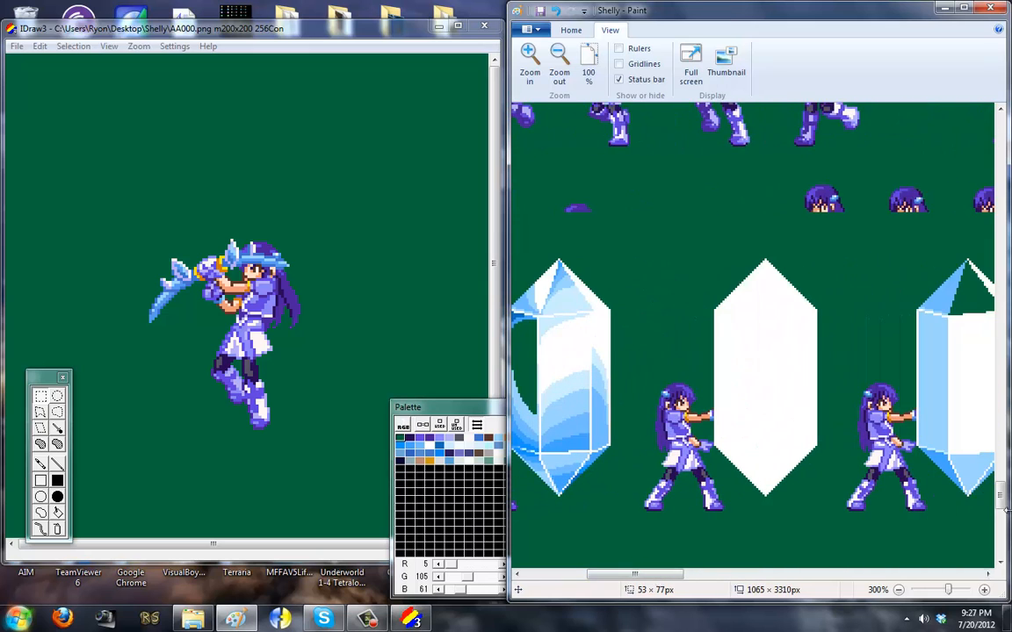
left_click_drag(1002, 498, 1003, 514)
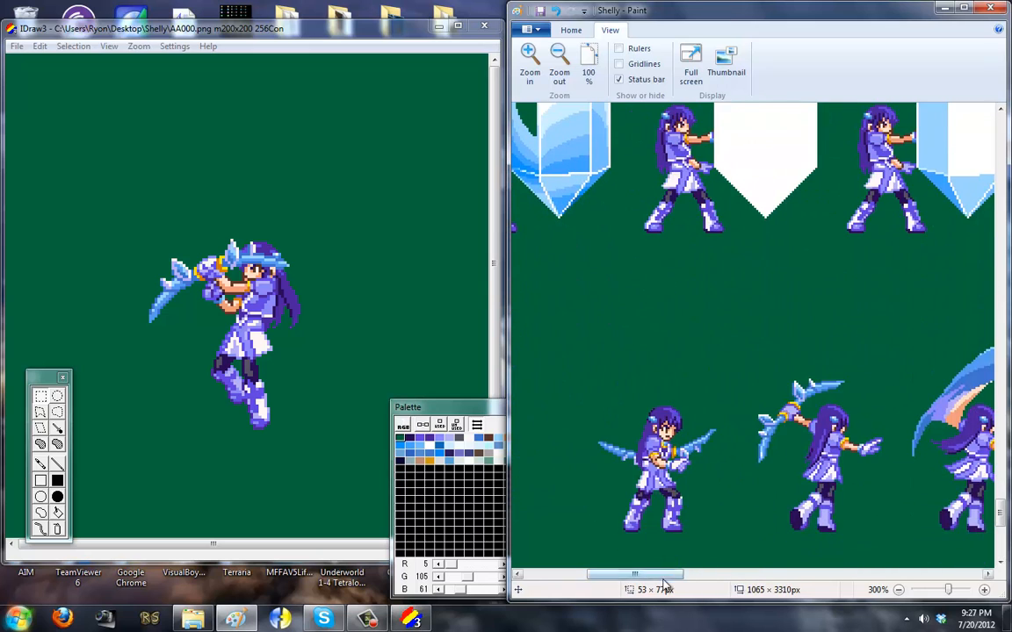
mouse_move(665, 584)
left_mouse_down()
mouse_move(982, 590)
mouse_move(738, 588)
mouse_move(784, 586)
left_mouse_up()
left_click(571, 31)
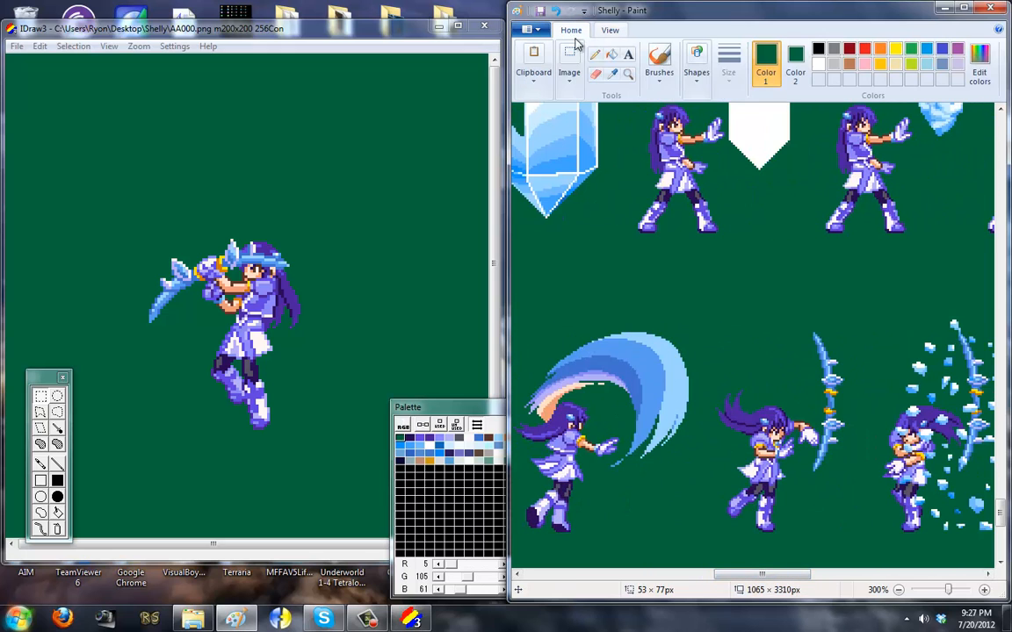
left_click(569, 62)
left_click(828, 368)
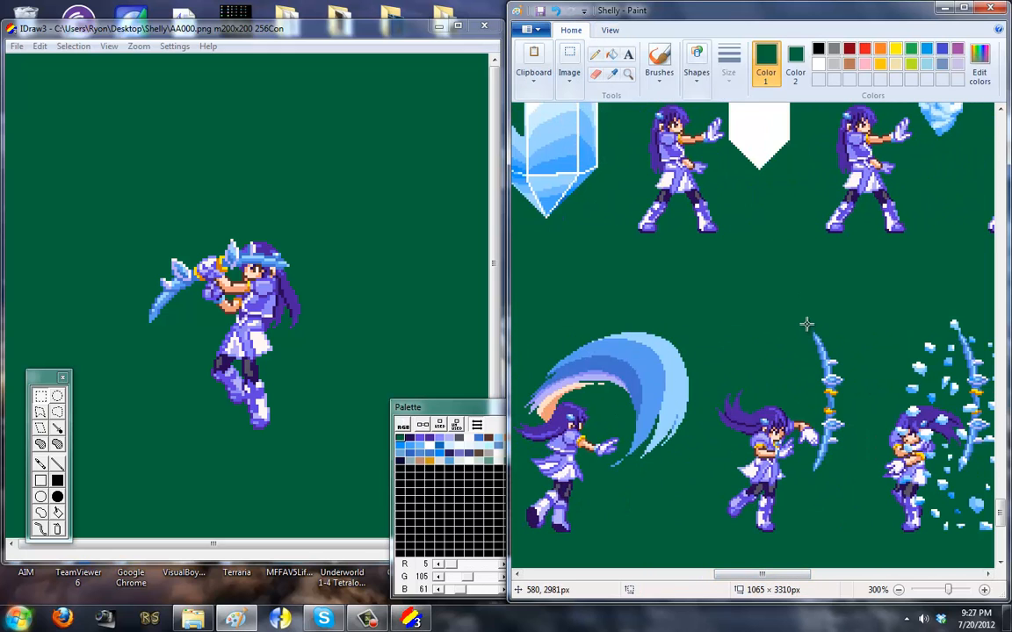
left_click_drag(808, 325, 858, 458)
key("ctrl+x")
- Paste the bow into the IDraw3 frame and cover the remains of the old sprite with filled green rectangles
left_click(248, 311)
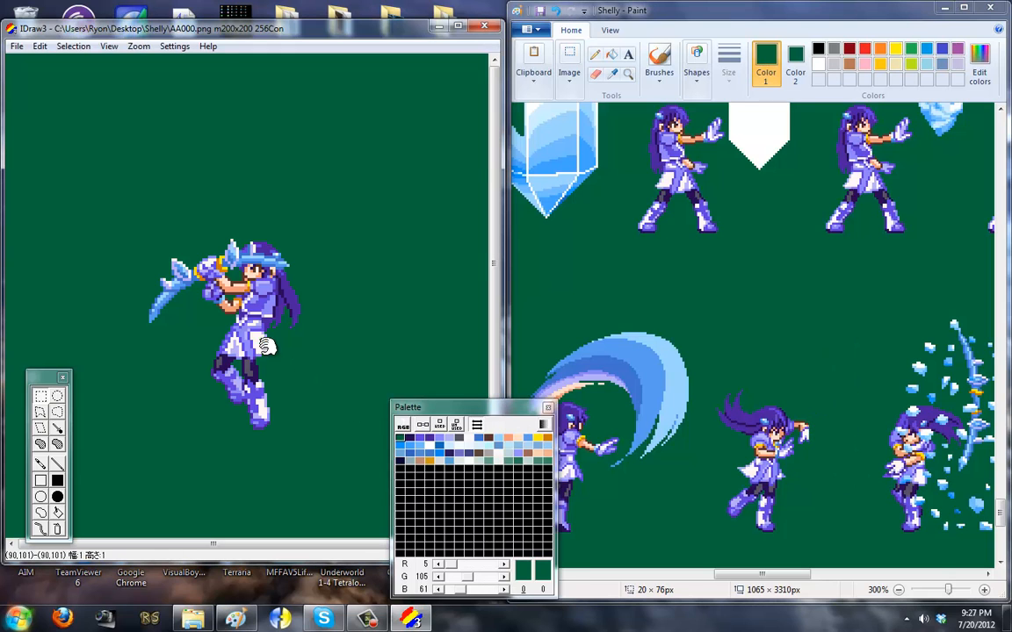
key("ctrl+v")
right_click(122, 275)
left_click(154, 278)
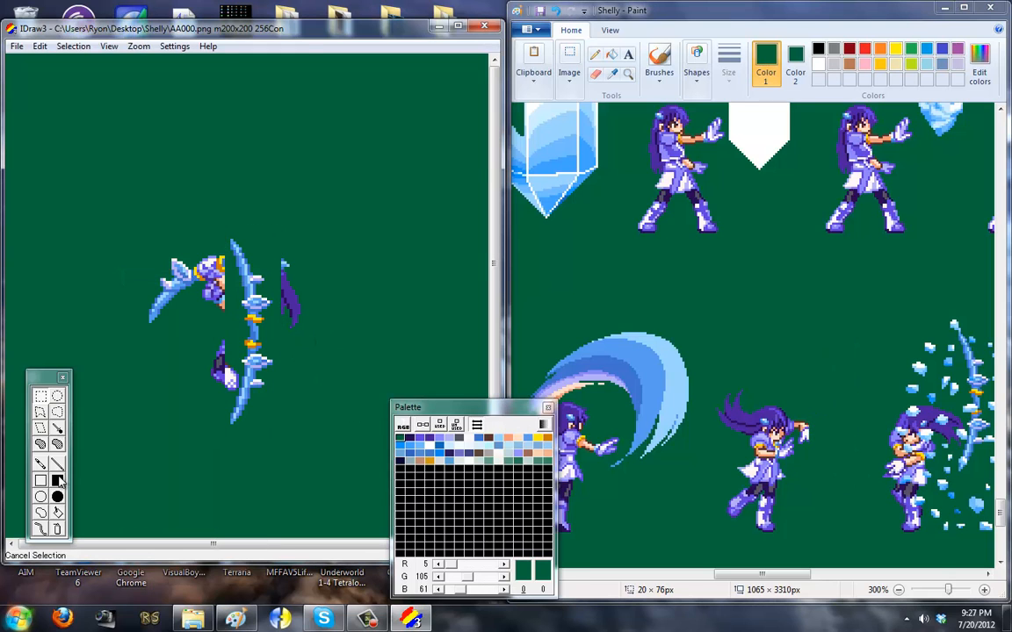
left_click_drag(236, 264, 122, 356)
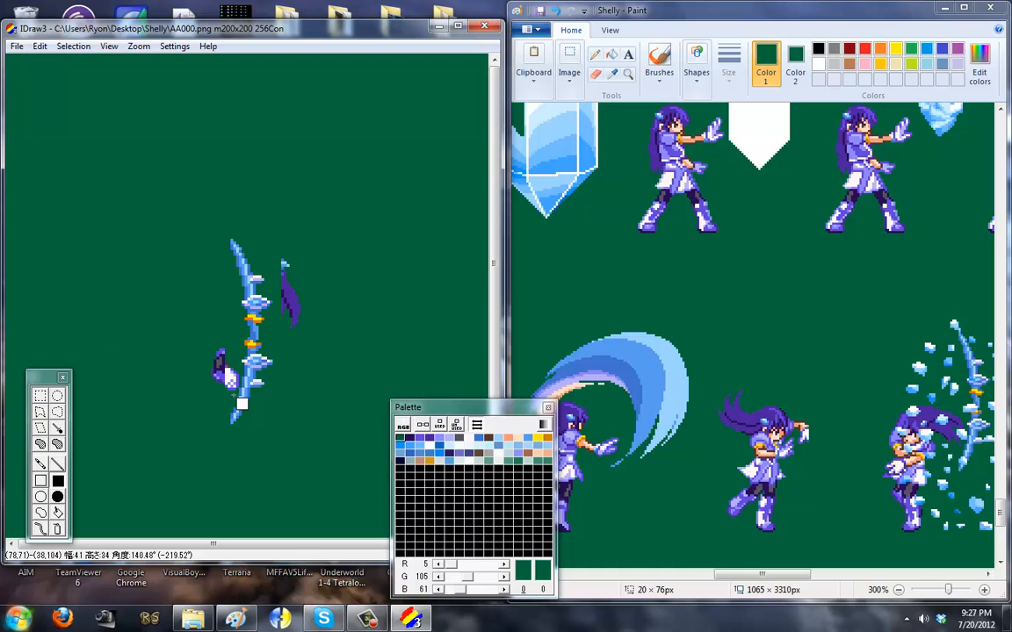
mouse_move(245, 397)
left_mouse_down()
mouse_move(189, 324)
mouse_move(296, 352)
left_mouse_up()
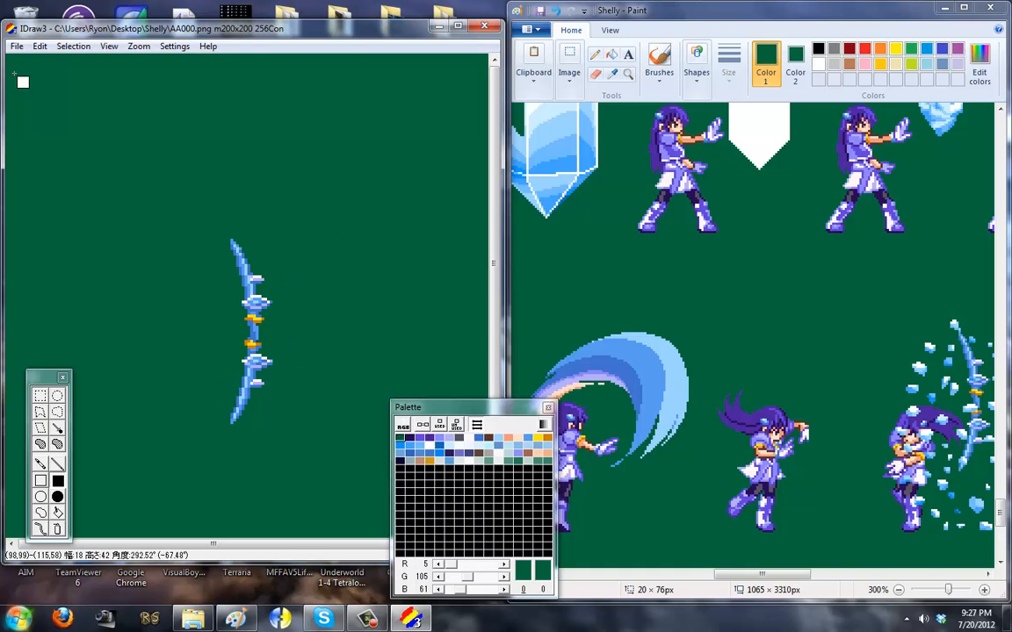
- Save the isolated bow frame as a new PNG file named bow000 in the Shelly folder
left_click(16, 47)
left_click(62, 106)
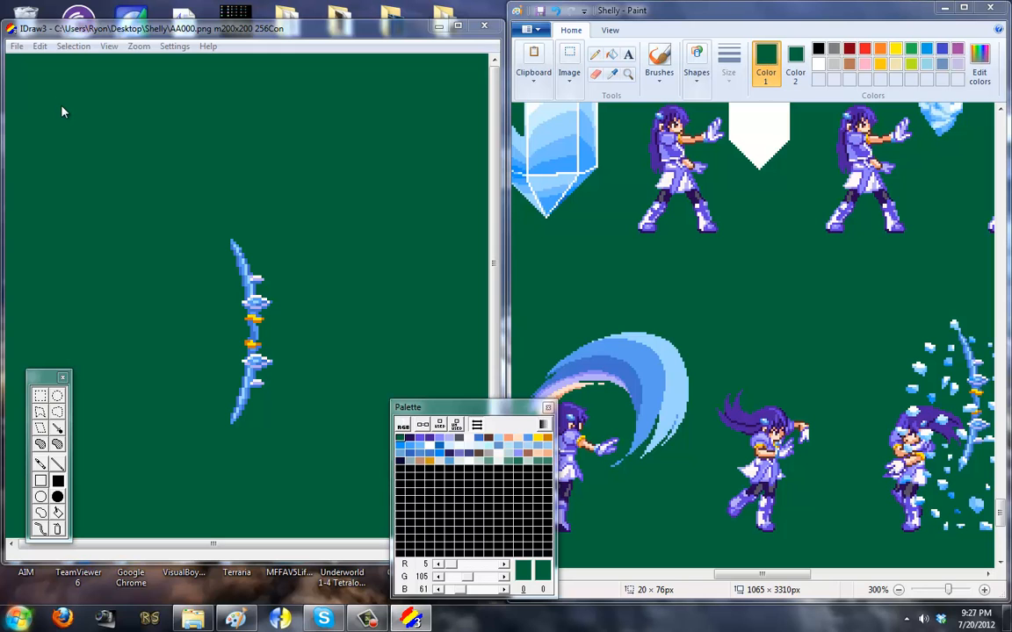
type("bow000")
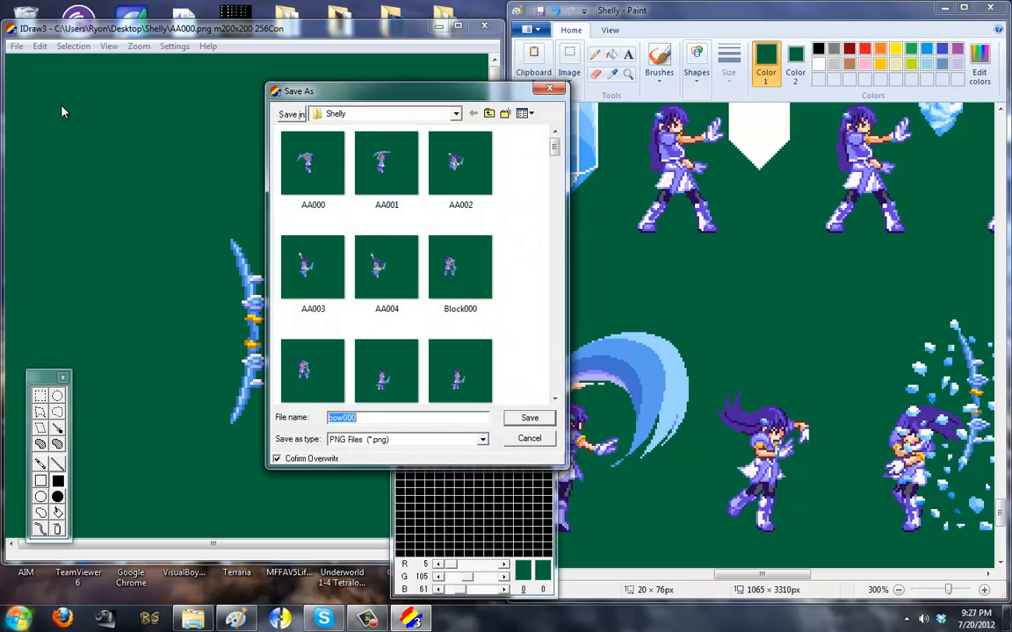
key("Return")
- In Paint, cut the two front-facing portraits and the small framed icon below the Block sprites, in a box of about 152 × 69 px
mouse_move(760, 575)
left_mouse_down()
mouse_move(618, 567)
mouse_move(939, 577)
left_mouse_up()
scroll(909, 239, "up", 15)
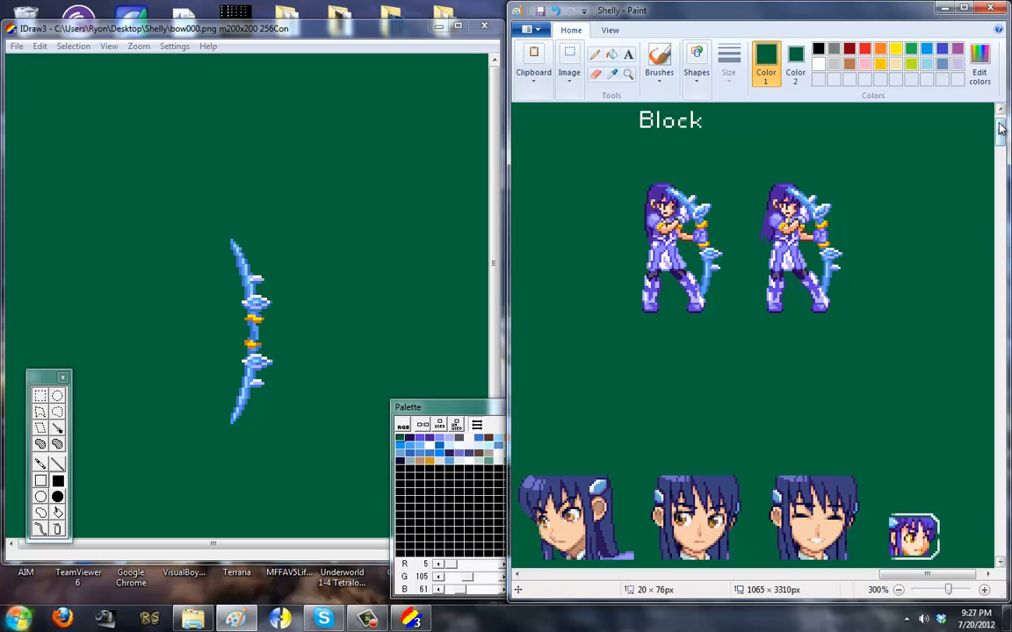
scroll(940, 149, "down", 2)
left_click(570, 66)
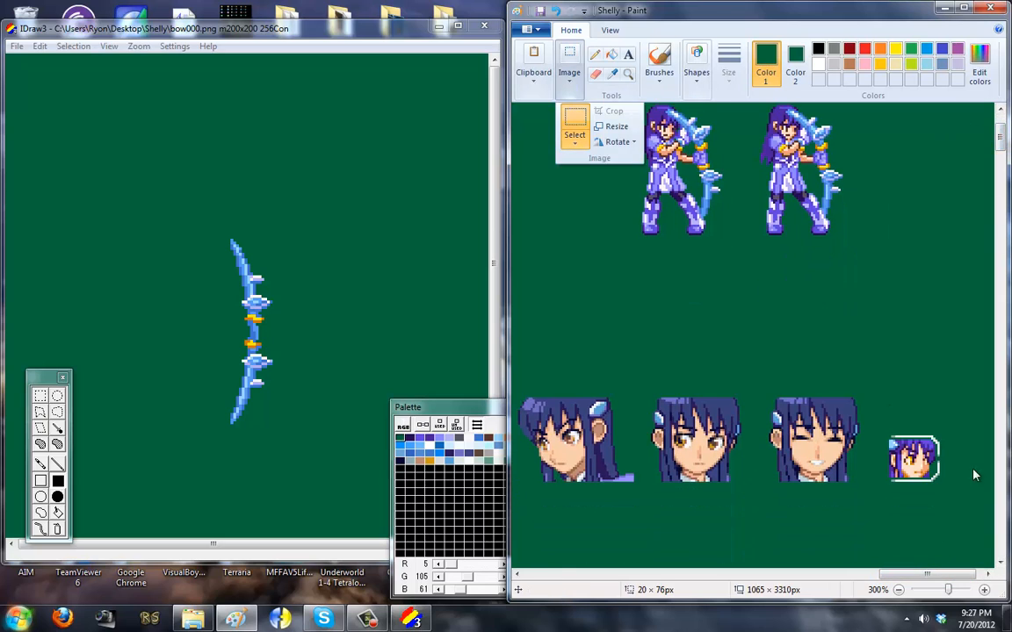
left_click(956, 381)
left_click_drag(684, 507, 634, 502)
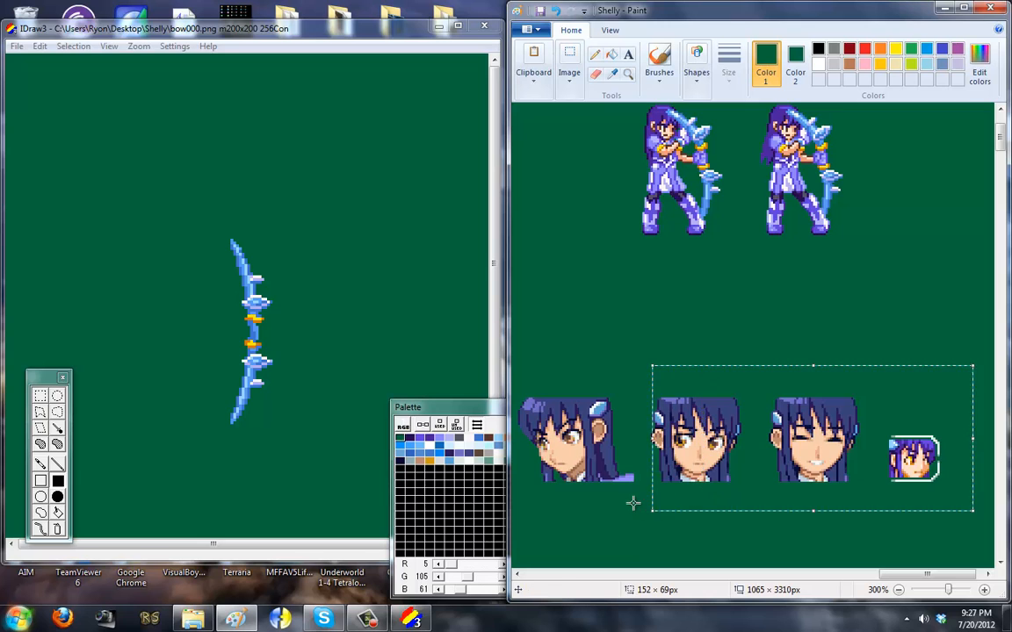
key("ctrl+x")
- Paste the portraits into the IDraw3 frame over the bow and cover the leftover bow tip with the green background color
left_click(264, 361)
key("ctrl+v")
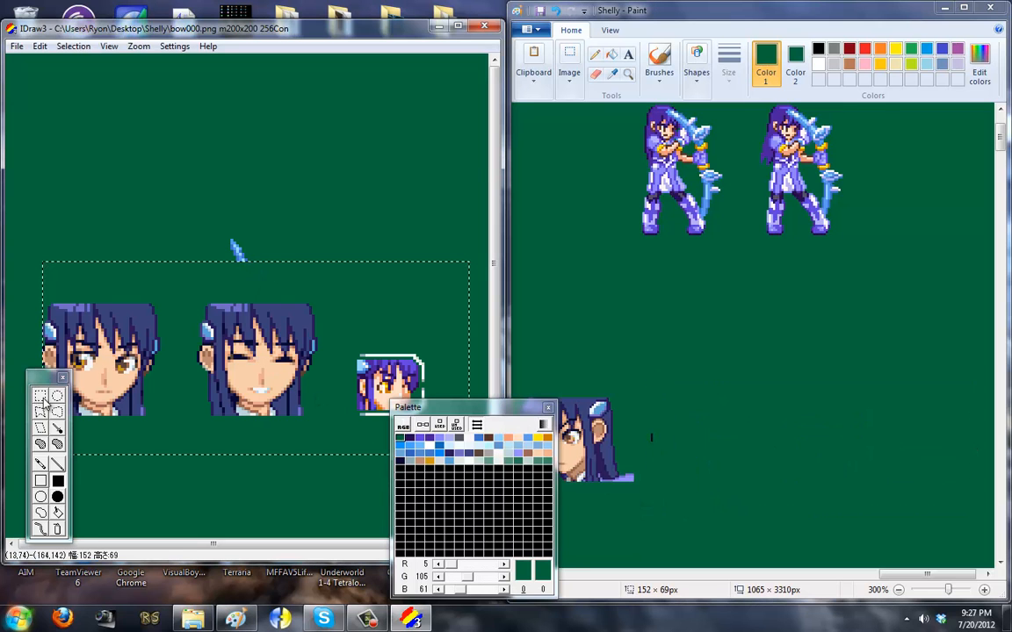
left_click_drag(430, 407, 550, 348)
right_click(251, 220)
left_click(299, 226)
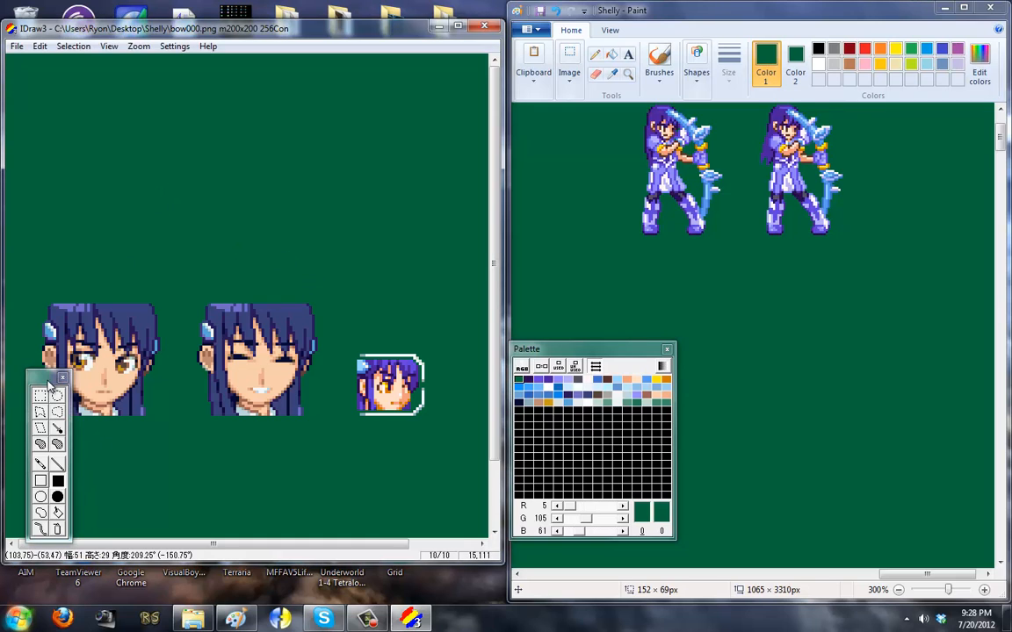
left_click_drag(49, 383, 456, 476)
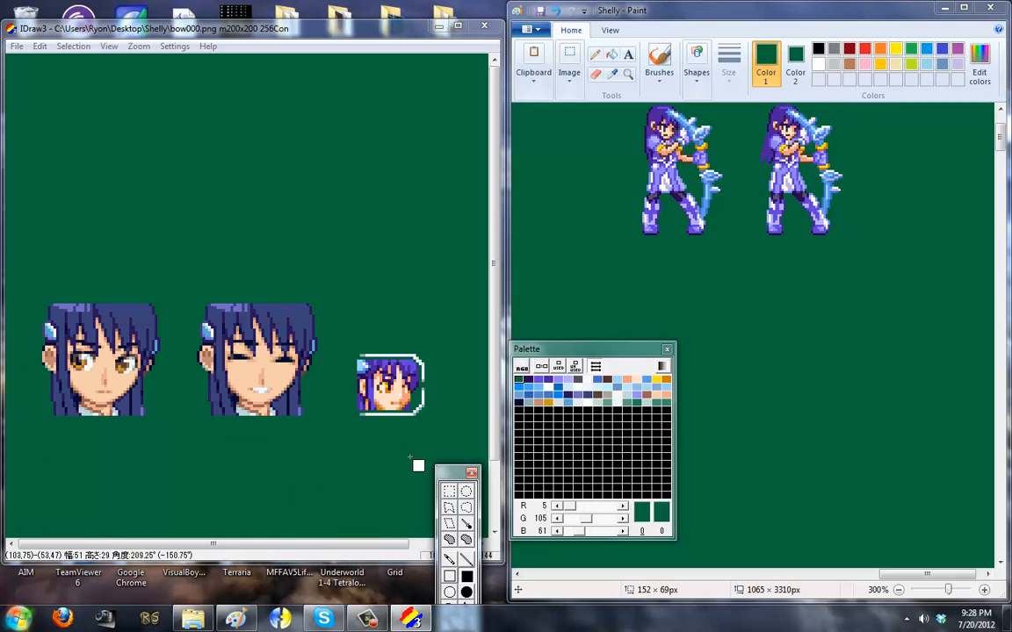
- Open the Text Tool over the IDraw3 canvas, set its font size to 36 and enlarge its window
left_click(109, 45)
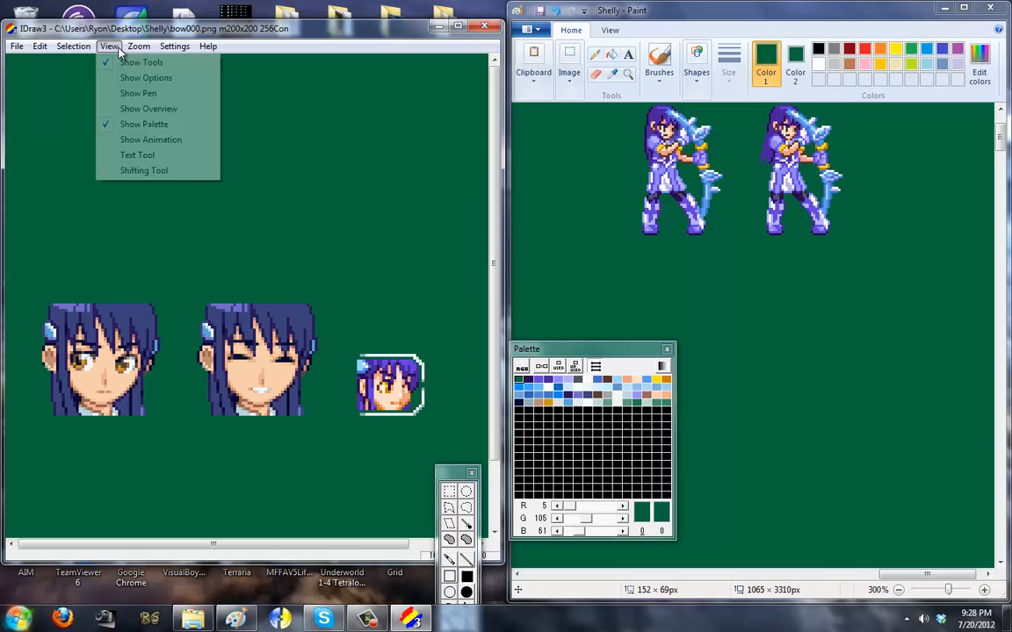
left_click(127, 151)
double_click(702, 131)
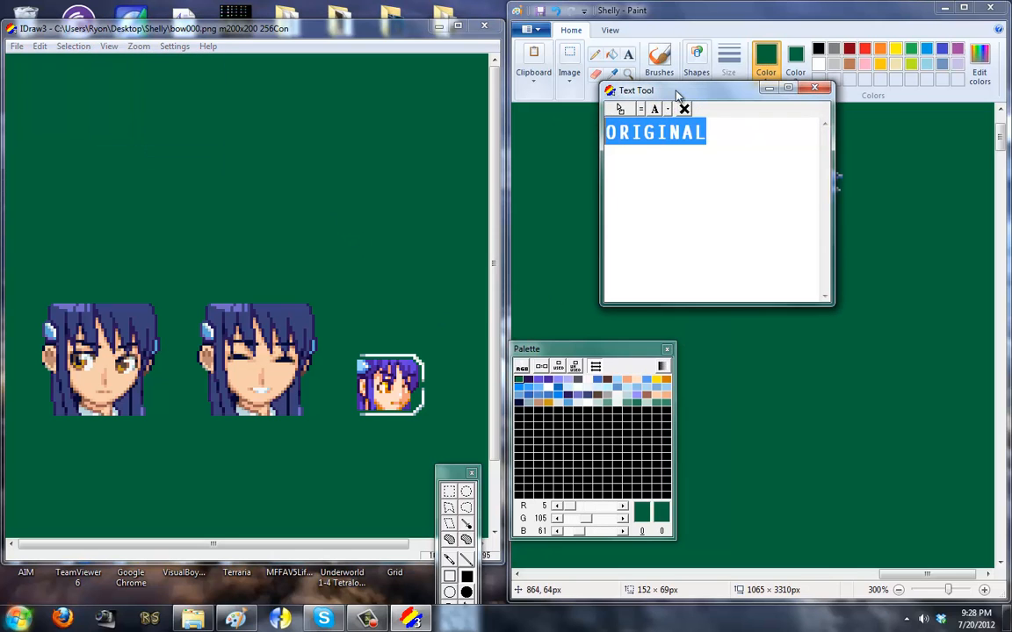
left_click_drag(677, 89, 303, 113)
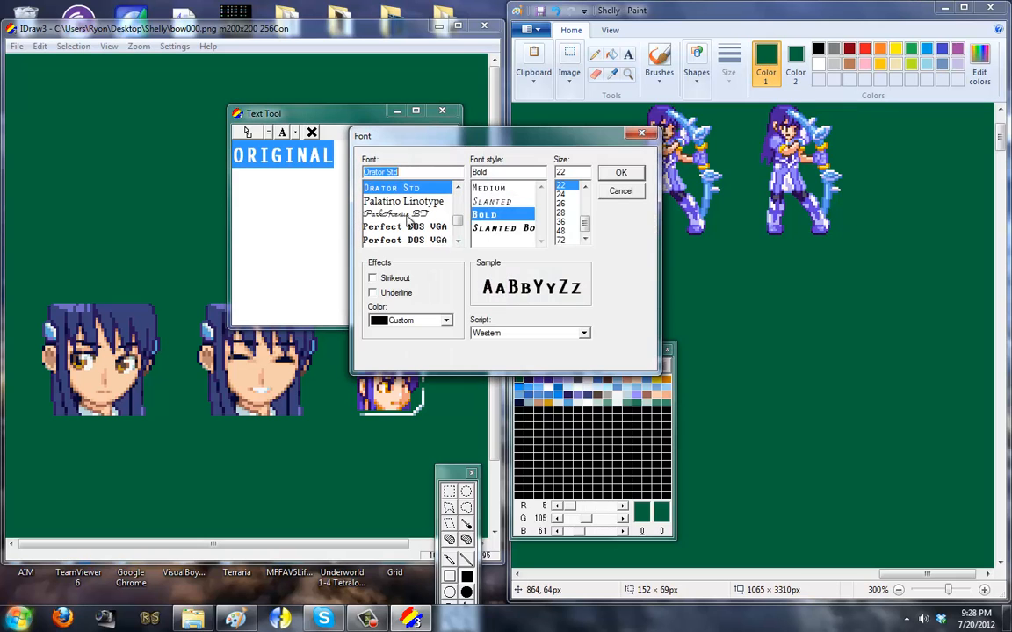
left_click(561, 221)
left_click(620, 172)
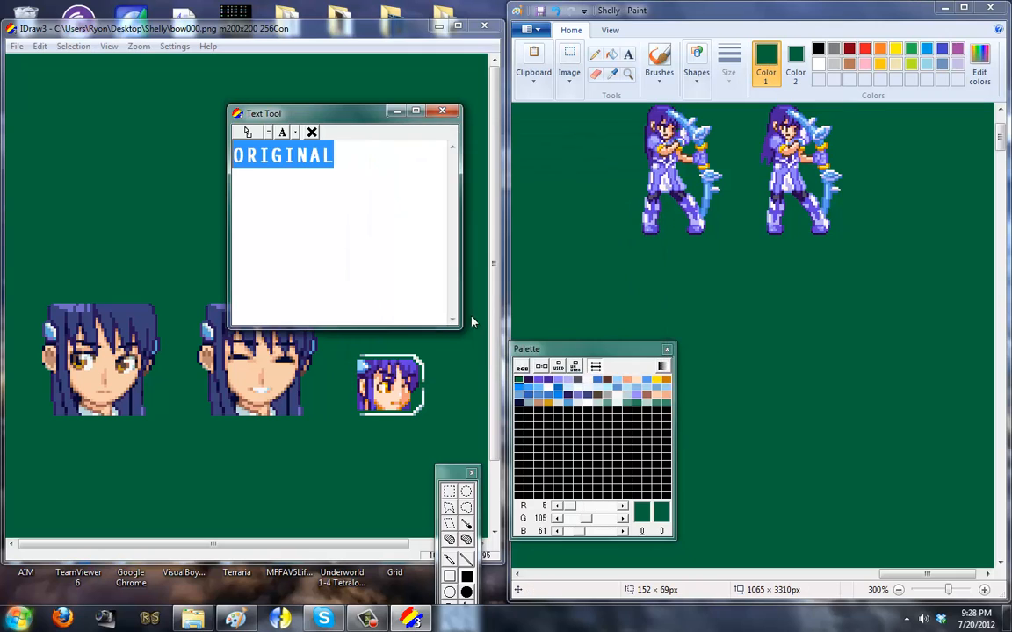
left_click_drag(463, 329, 581, 368)
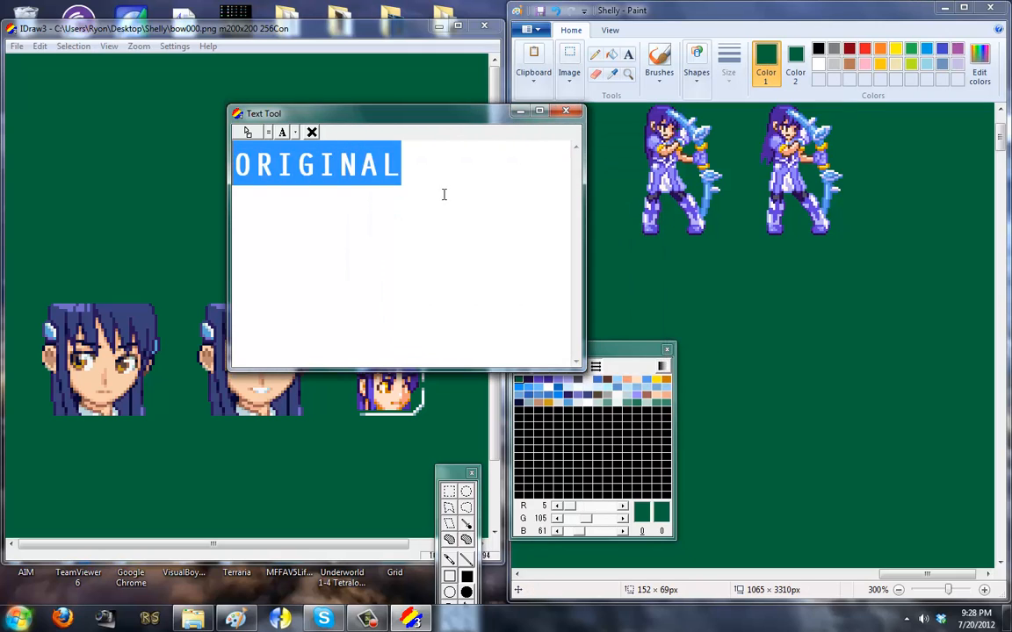
- Replace the note text with "SMALL PORTRAIT 25 x 25" and add "BIG PORTRAIT 120 x 140" below it
type("SMALL PORTRAIT")
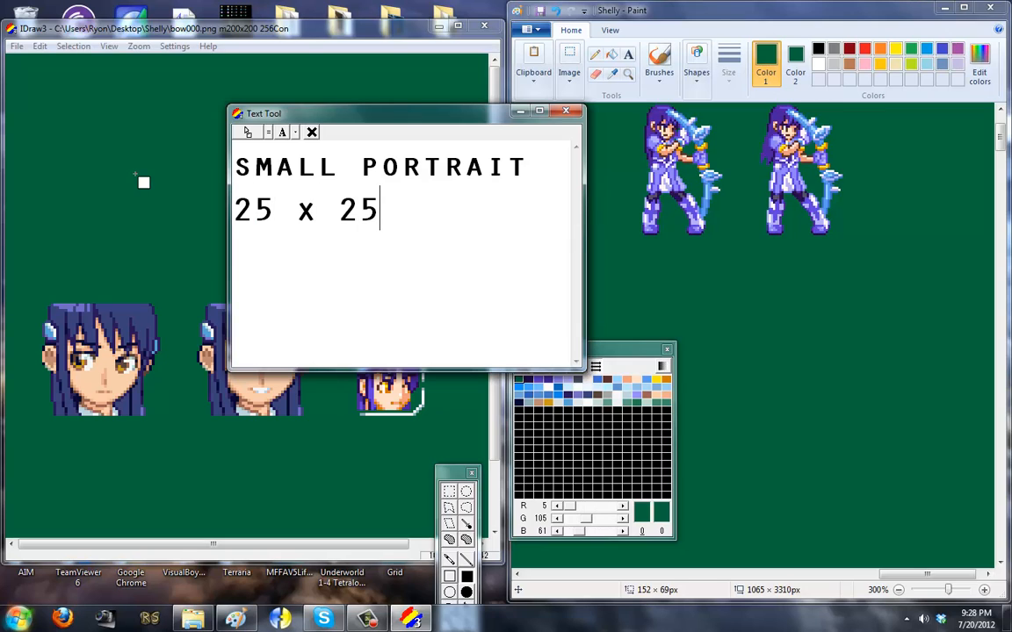
type("BIG PORTRAIT")
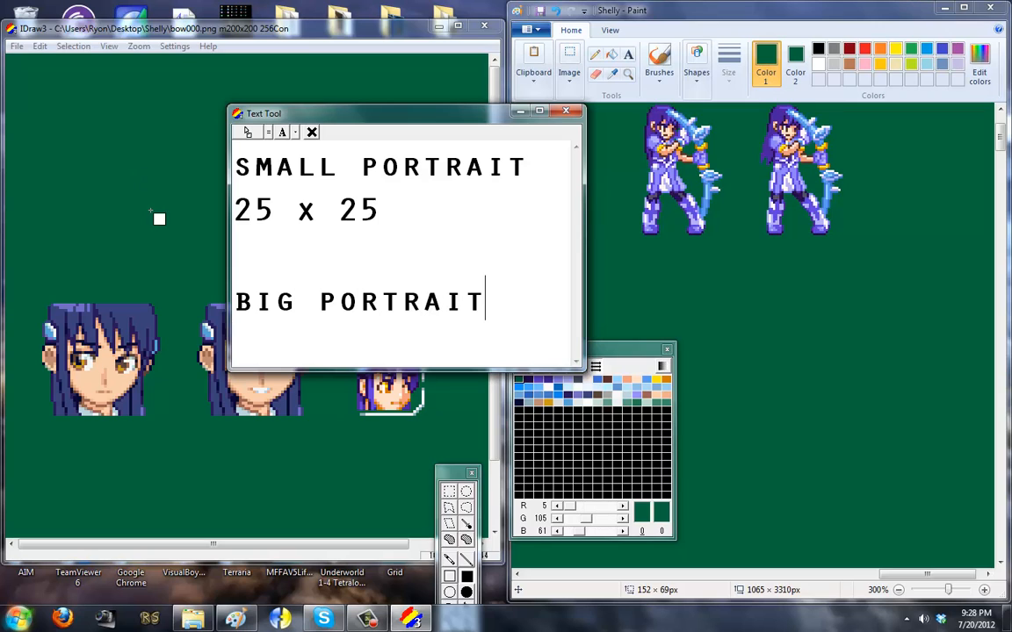
left_click_drag(352, 368, 351, 551)
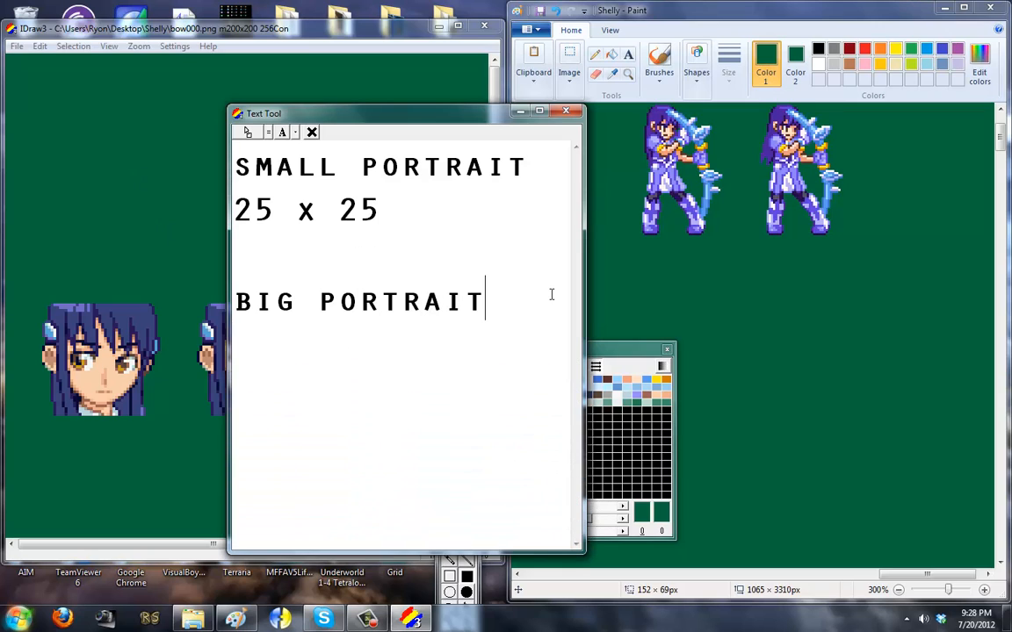
type("120")
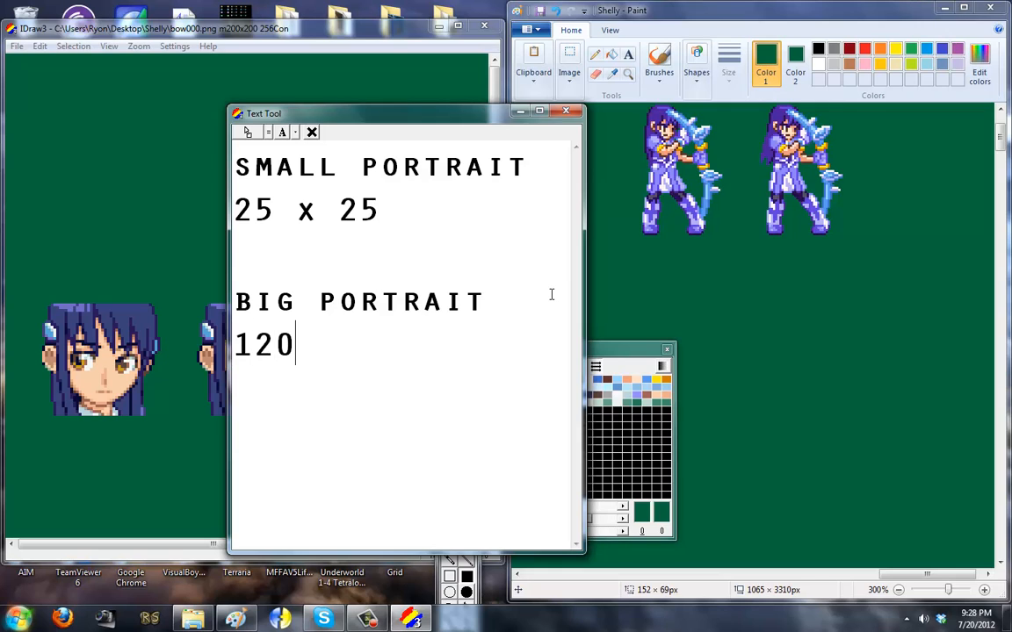
type(" x 13")
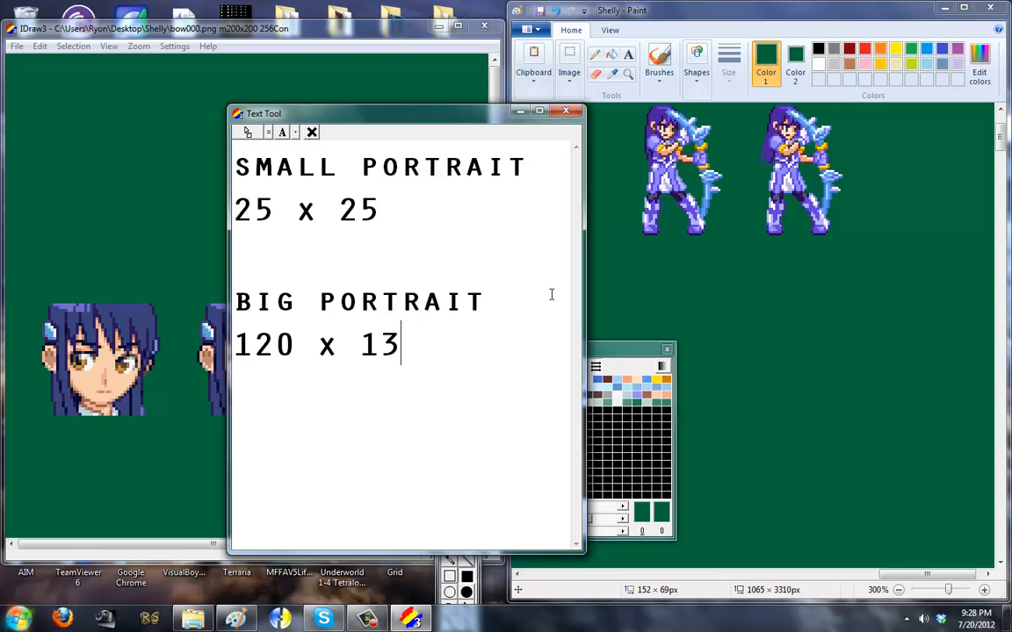
key("BackSpace")
type("40")
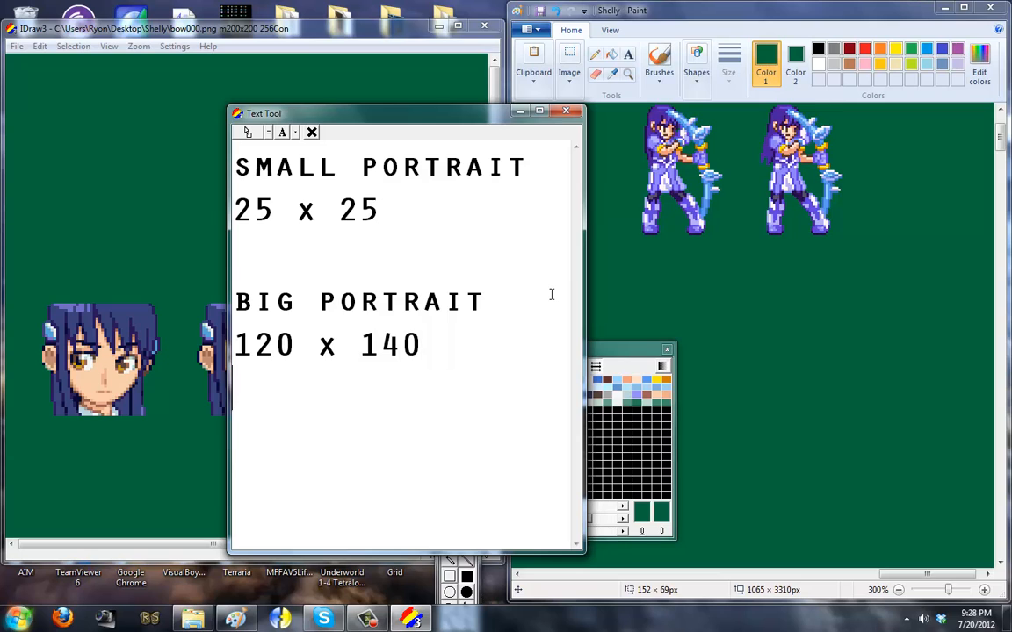
- Add a third entry to the note reading "VICTORY PORTRAIT" with "I'M NOT SURE." on the line beneath
key("Return")
key("Return")
type("VICTO")
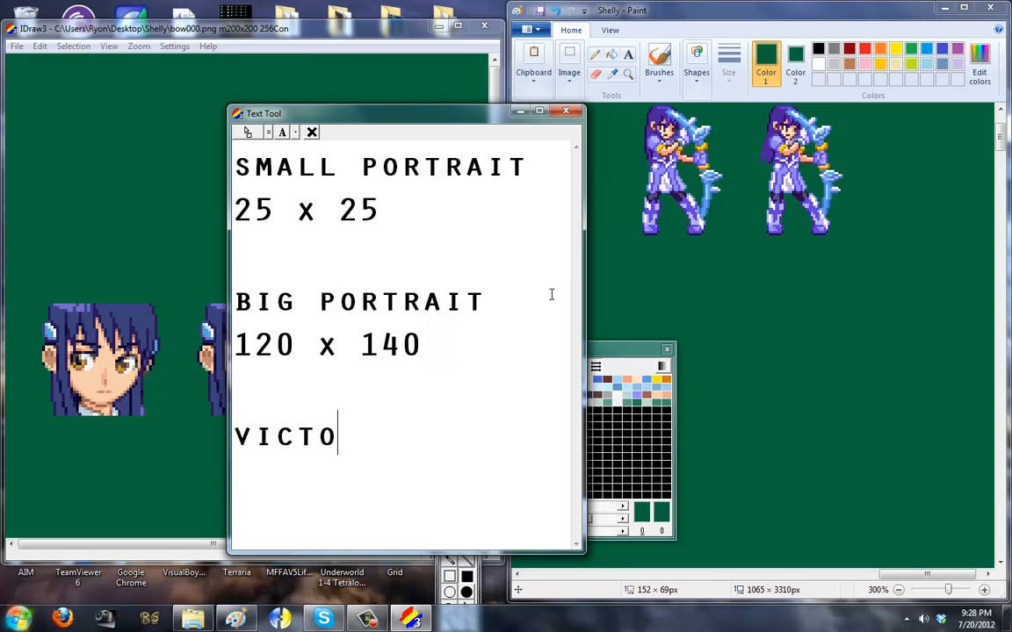
type("RY PORTRAIT ")
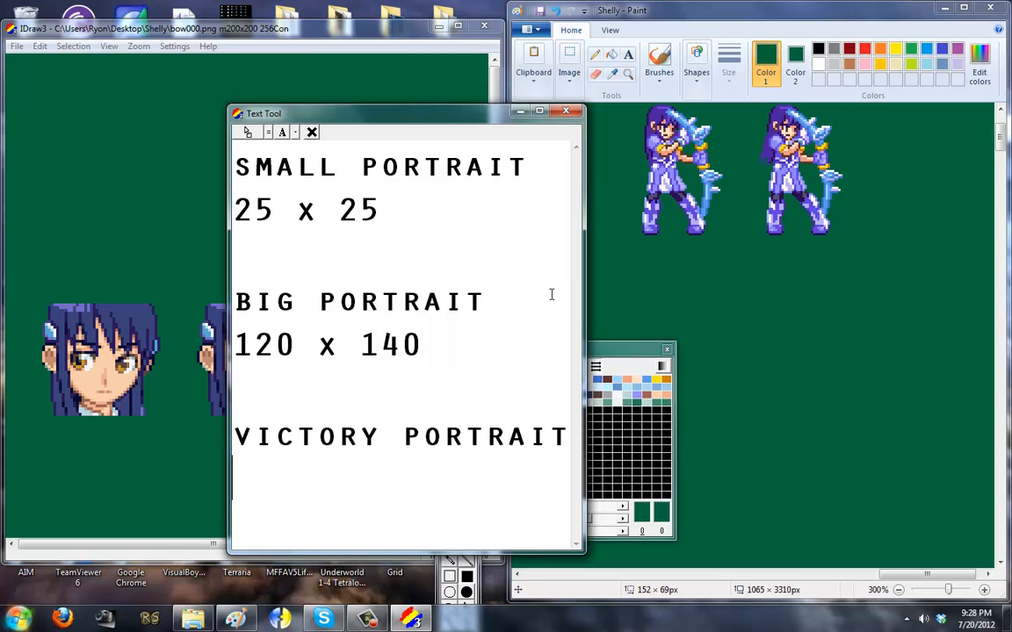
type("I'M NOT SURE.")
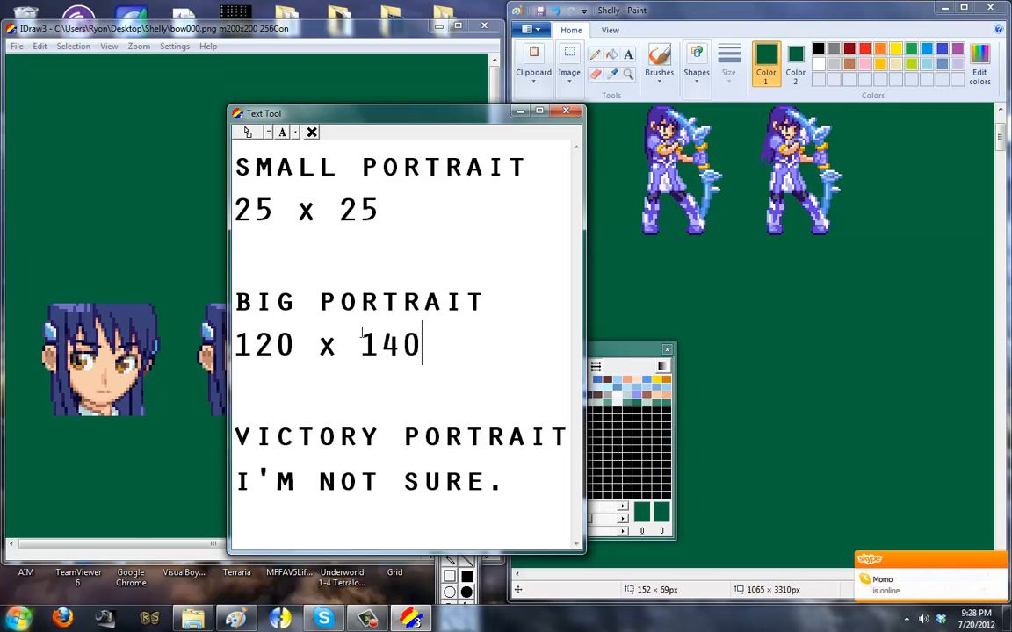
- Highlight the big portrait entry, clear the whole note and close the Text Tool
left_click(248, 304, "shift")
left_click(240, 303, "shift")
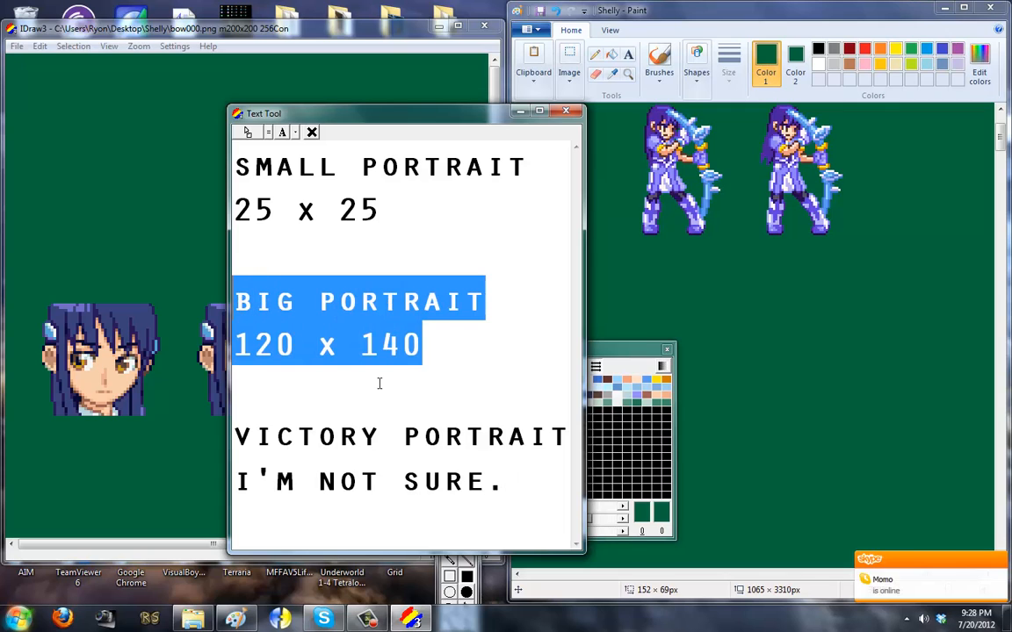
left_click(535, 497)
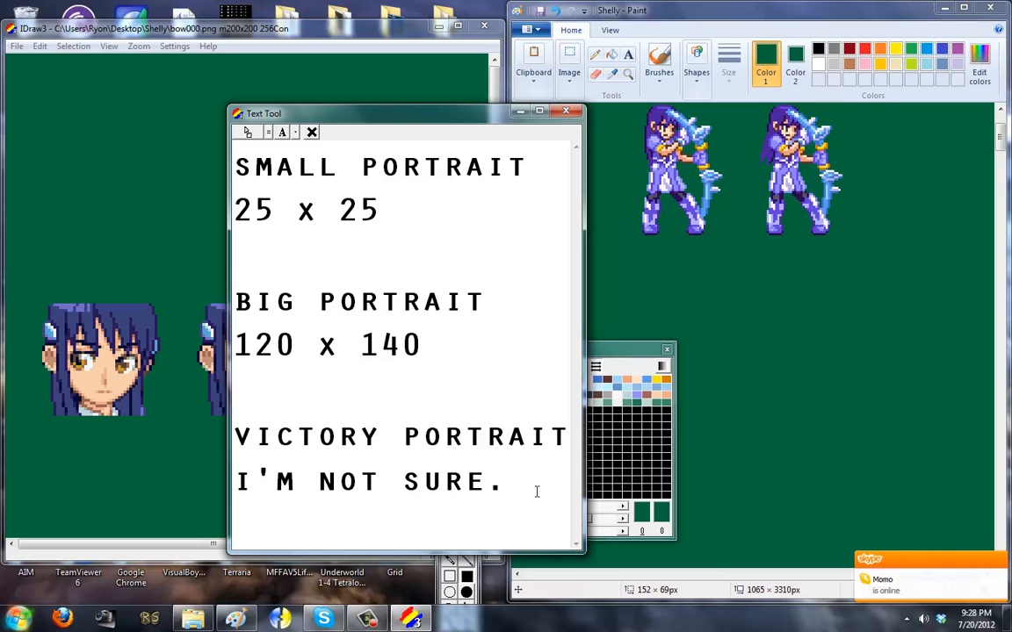
key("ctrl+a")
key("Delete")
left_click(565, 111)
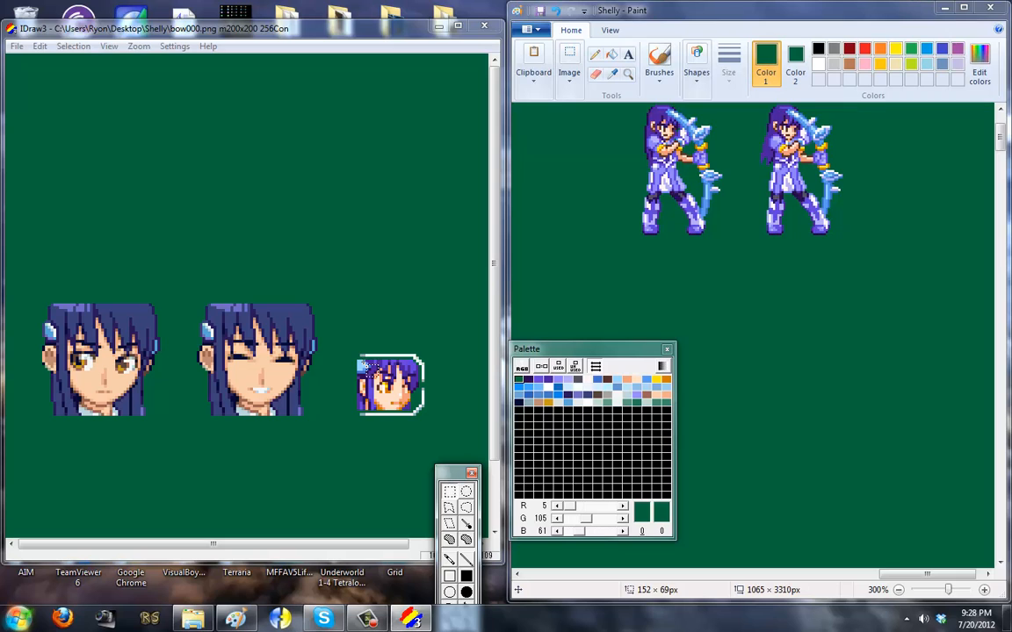
- Try moving a 25 × 25 px selection of the open-eyed face above the portraits and flipping it horizontally, and undo both changes
left_click_drag(359, 365, 427, 412)
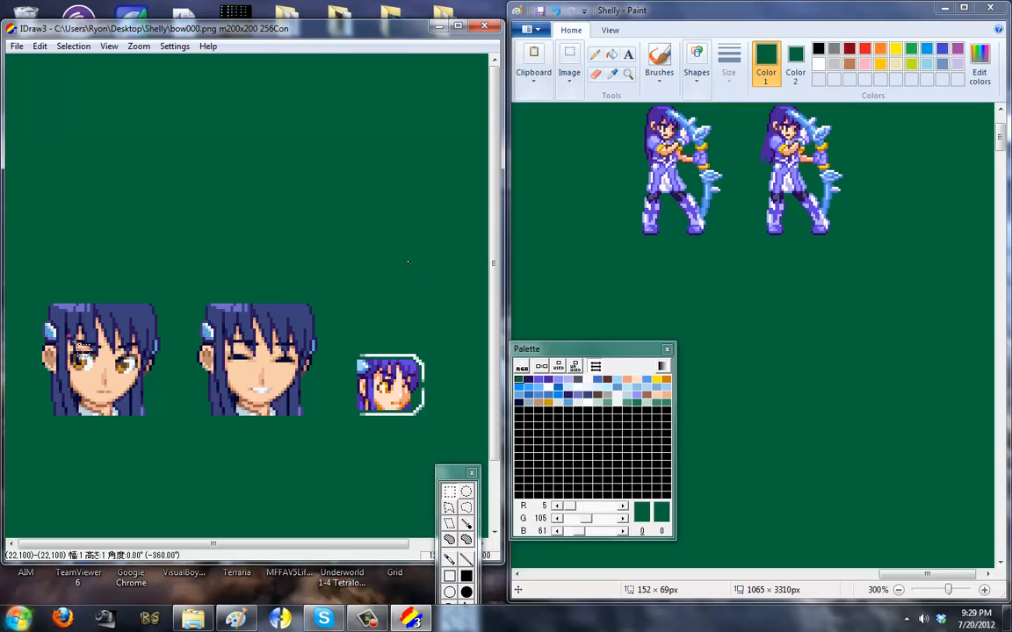
left_click_drag(69, 336, 243, 215)
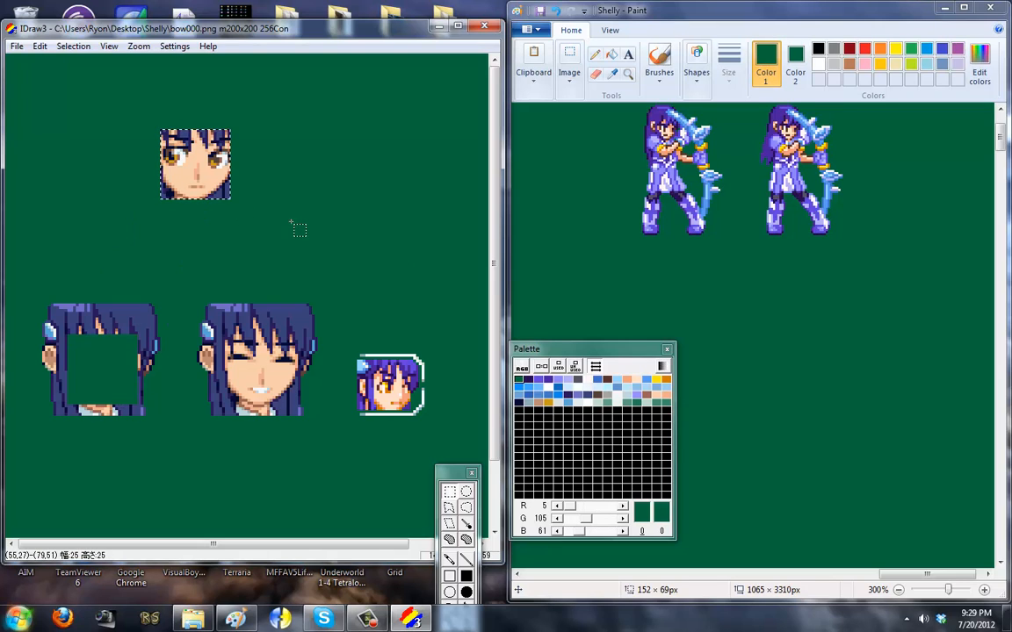
right_click(175, 154)
left_click(248, 339)
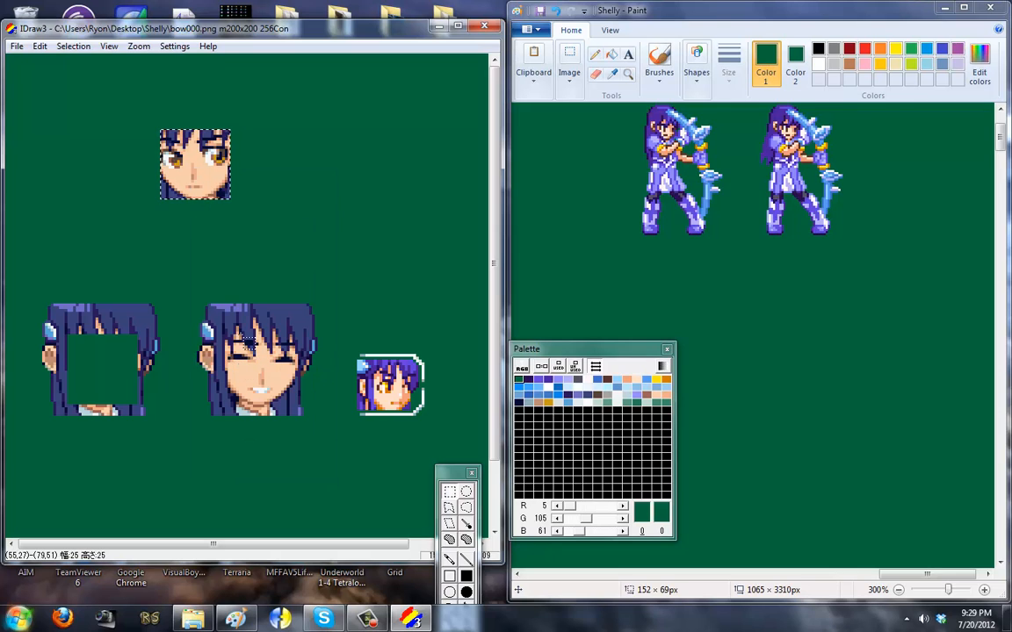
key("ctrl+z")
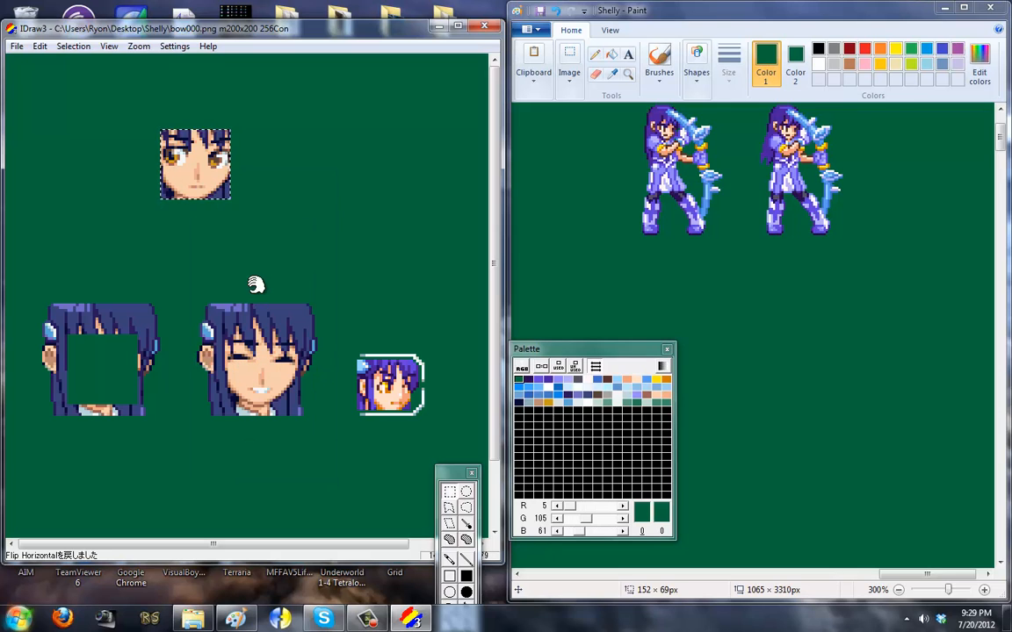
key("ctrl+z")
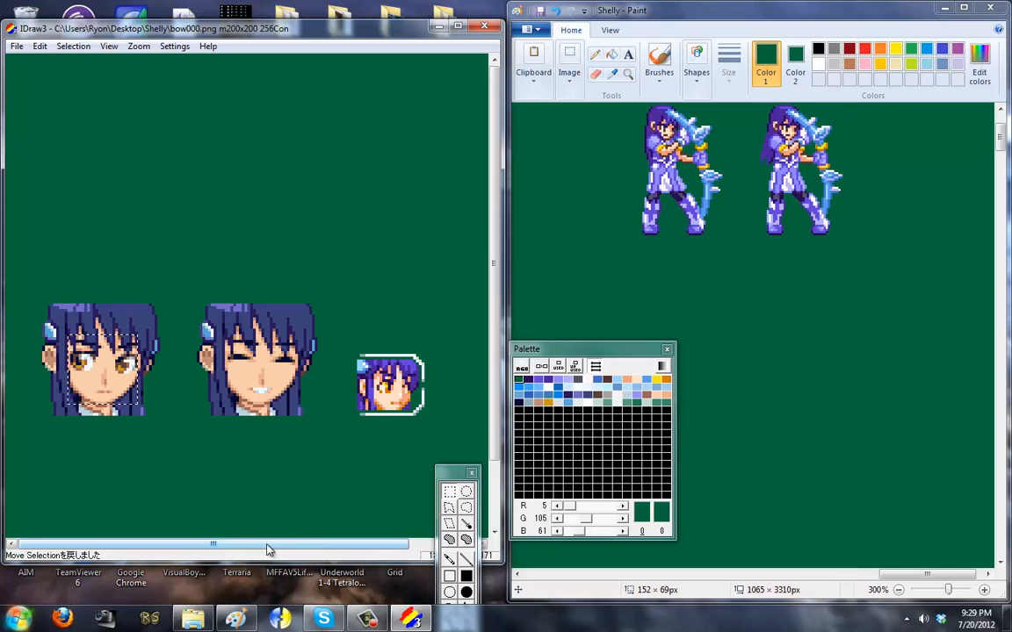
- Move the selected 25 × 25 pixel face crop into the empty area above the portraits and flip it vertically
left_click_drag(111, 377, 170, 210)
right_click(163, 206)
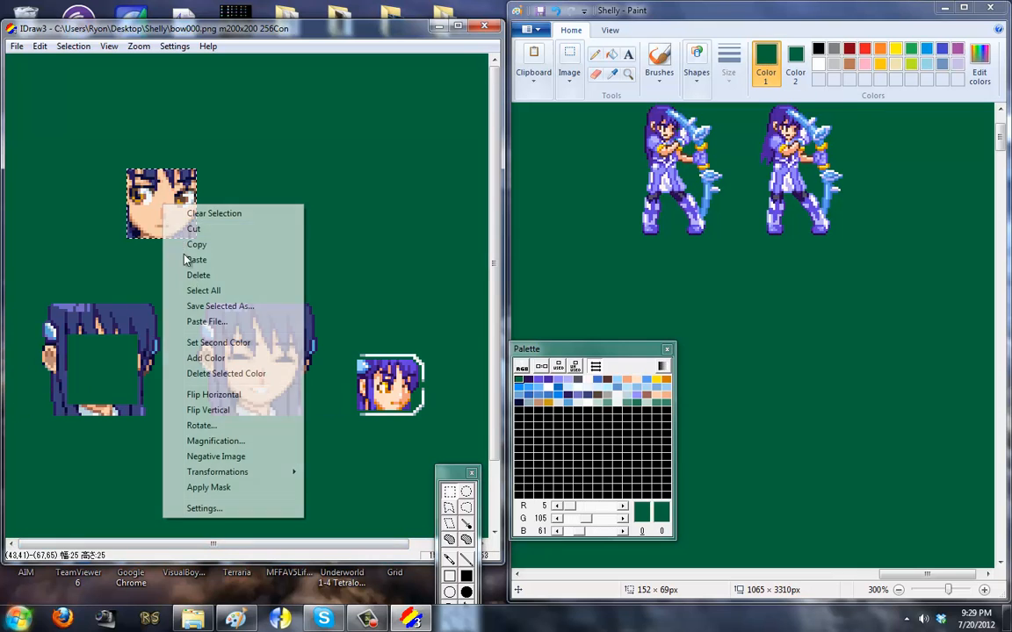
left_click(208, 411)
right_click(208, 410)
left_click(158, 235)
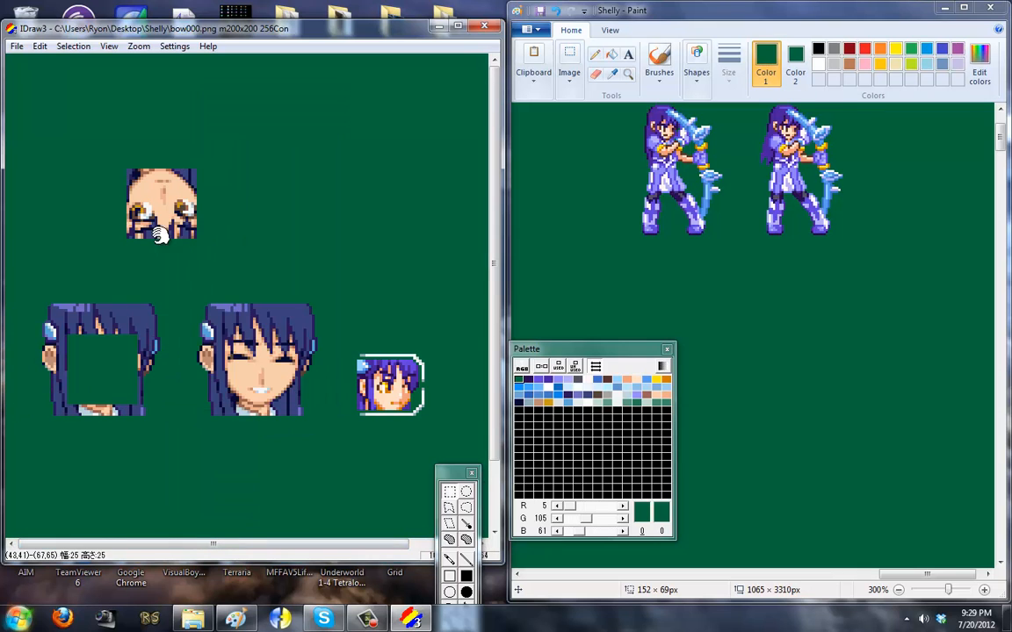
- Move the face crop further from the portraits, flip it vertically back upright and mirror it horizontally
left_click_drag(160, 235, 94, 184)
right_click(155, 126)
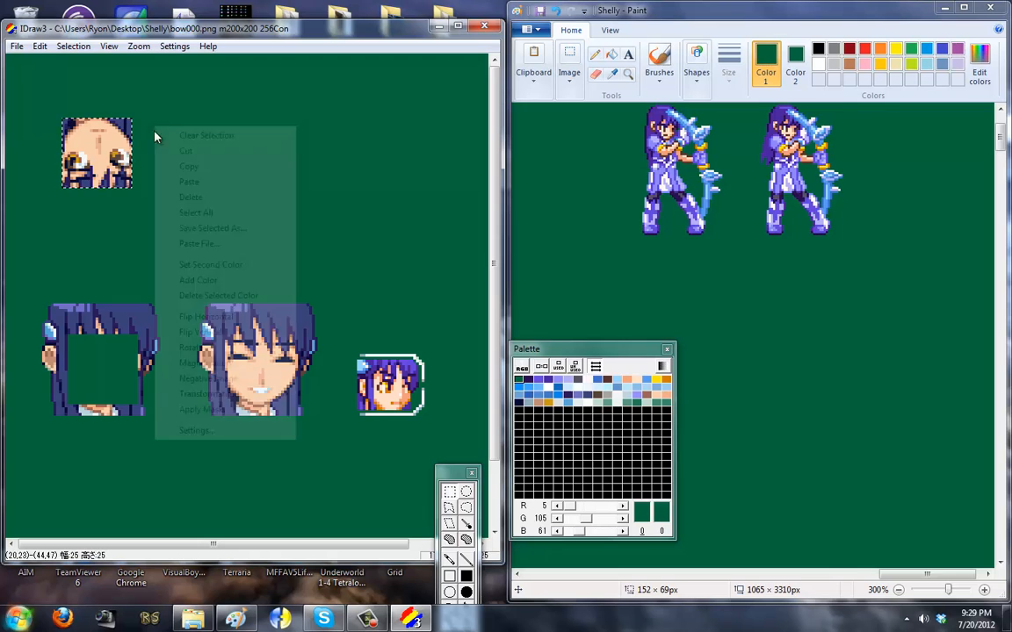
left_click(209, 341)
right_click(182, 191)
left_click(211, 376)
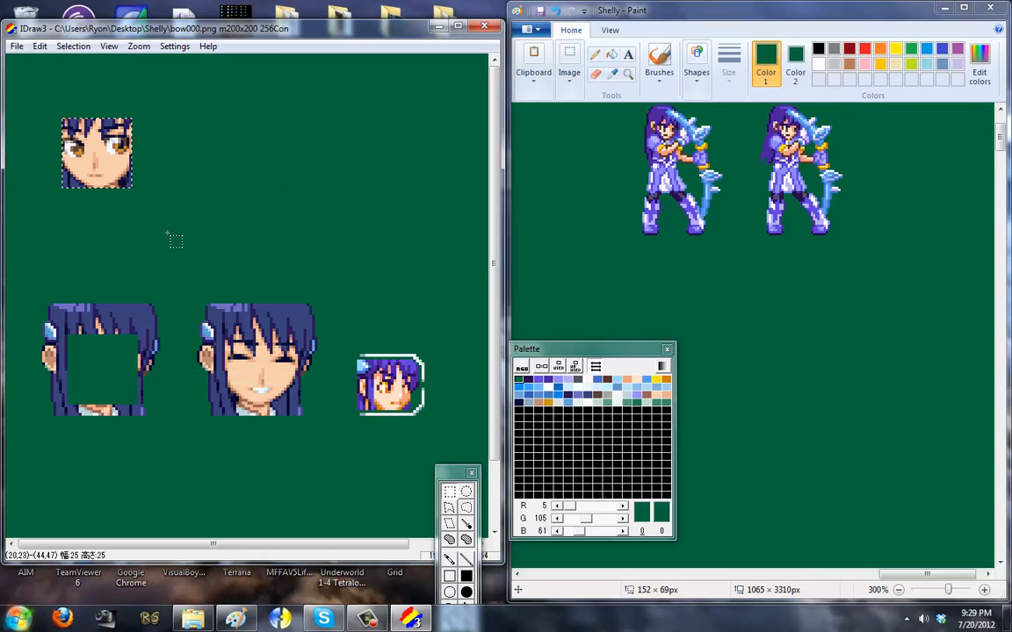
- Create a new 256-color image 25 pixels wide and 25 pixels high
left_click(139, 45)
left_click(155, 67)
left_click(139, 46)
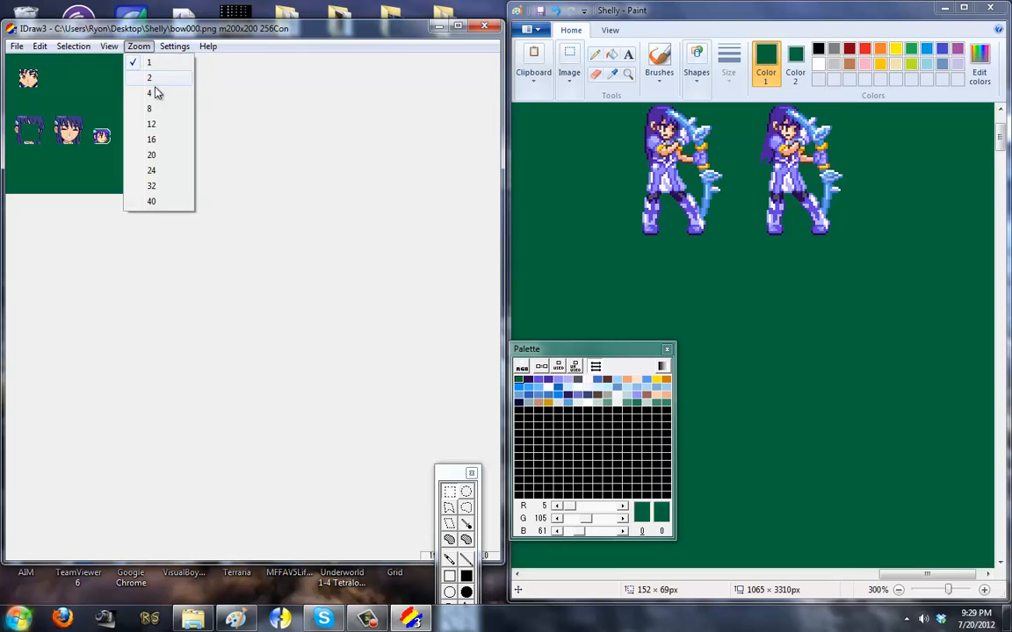
left_click(158, 93)
left_click(17, 45)
left_click(35, 61)
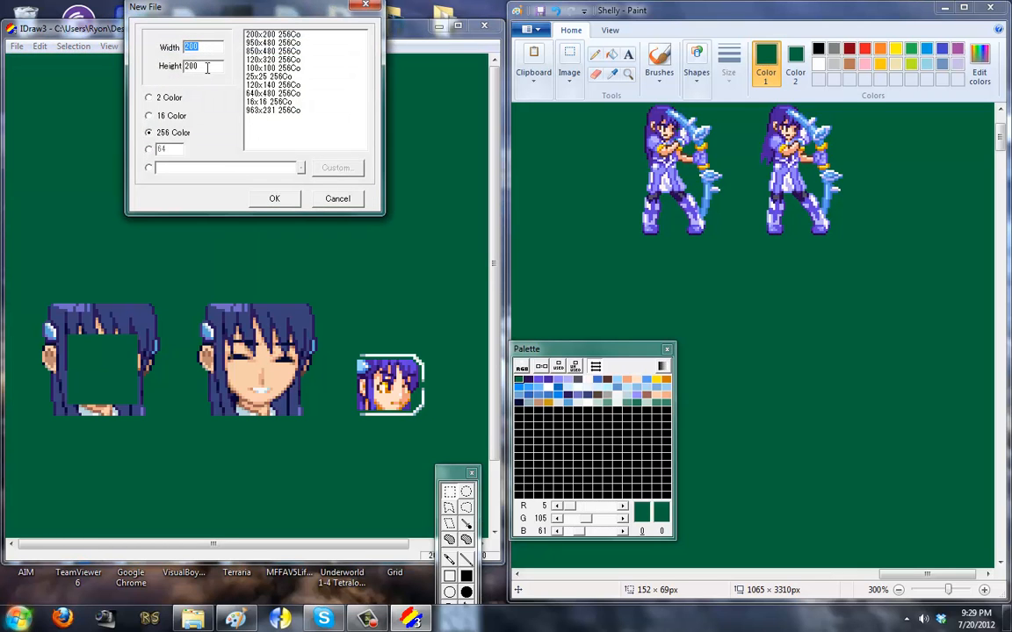
type("25")
left_click(276, 197)
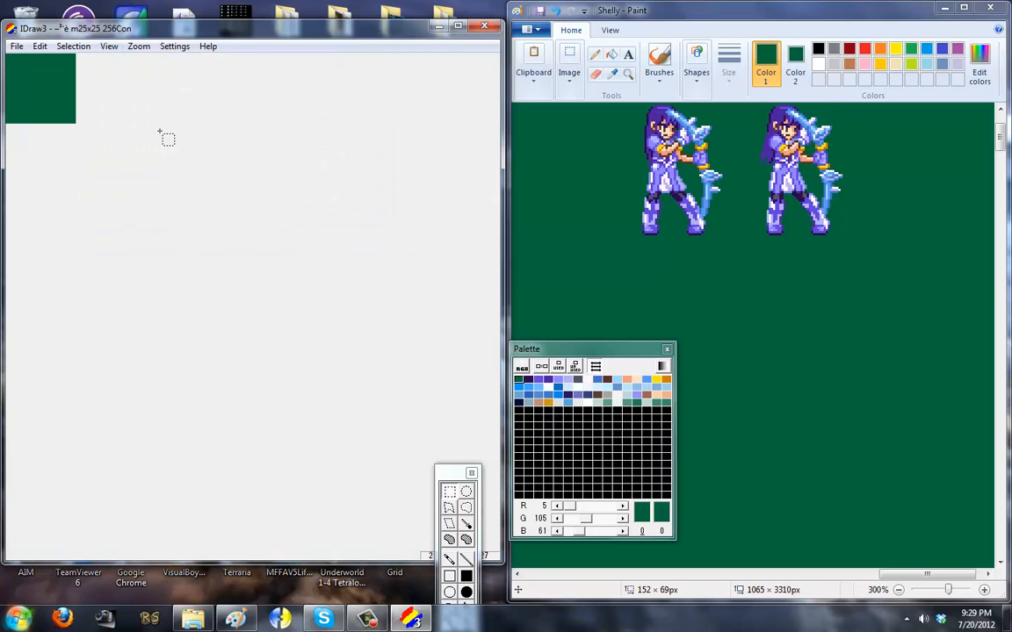
- Paste the mirrored face crop into the new image, clear the selection and view the image at zoom 12
left_click_drag(556, 352, 260, 250)
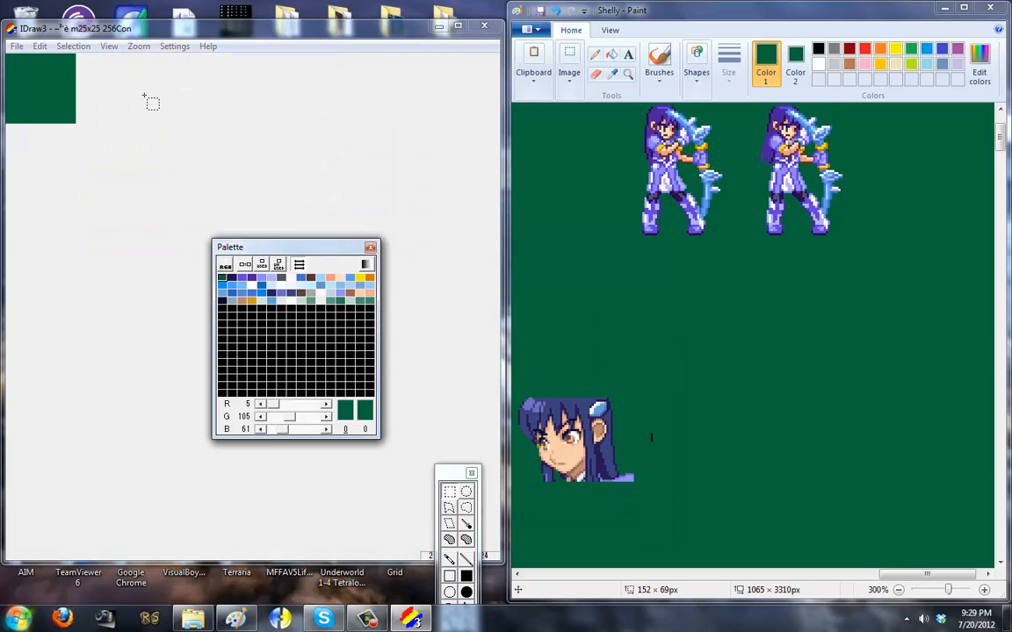
left_click(139, 45)
left_click(146, 120)
key("ctrl+v")
right_click(97, 106)
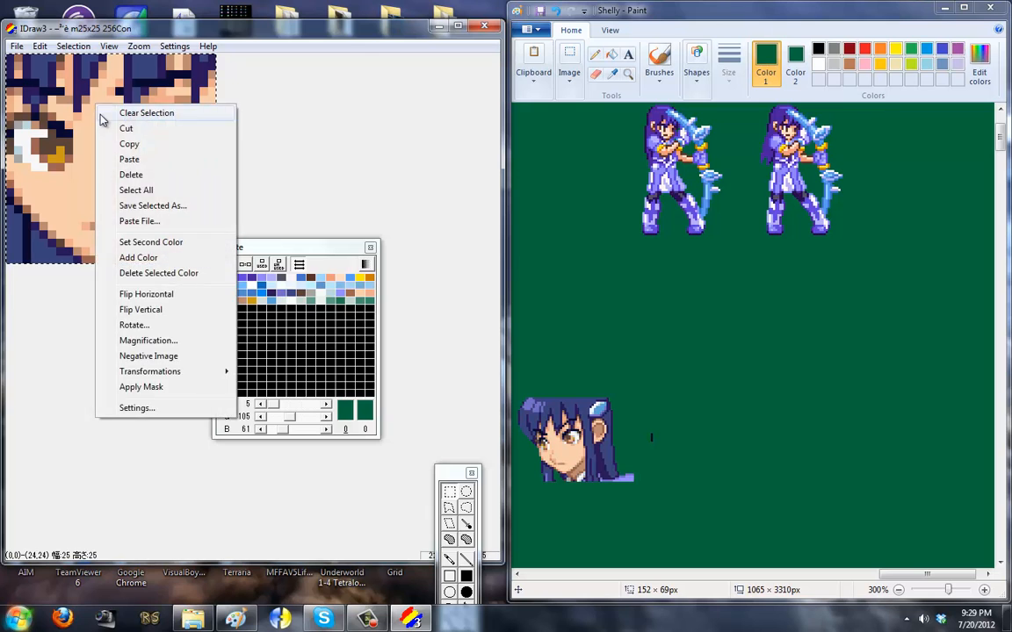
left_click(102, 114)
left_click(147, 45)
left_click(148, 63)
left_click(145, 47)
left_click(151, 124)
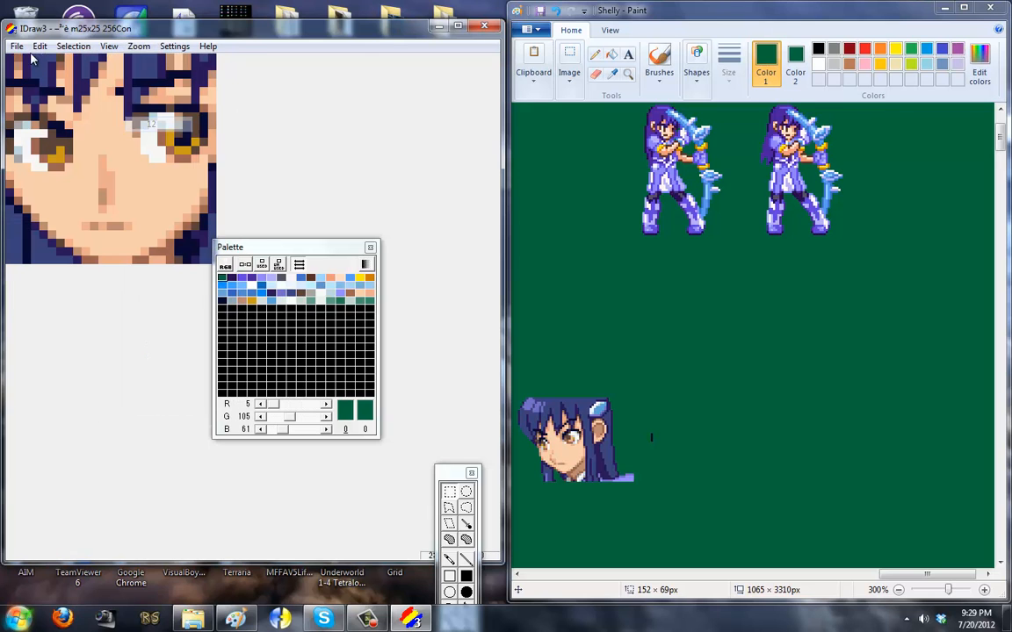
- Save the image as smallportrait in PNG format in the Shelly folder
left_click(17, 46)
left_click(63, 108)
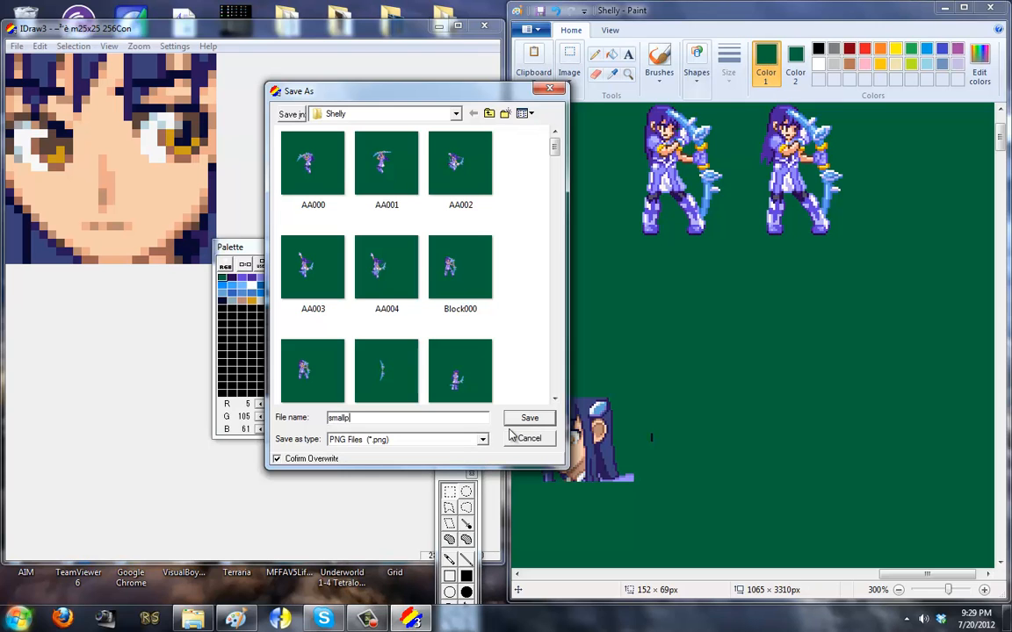
type("smallportrait")
key("Return")
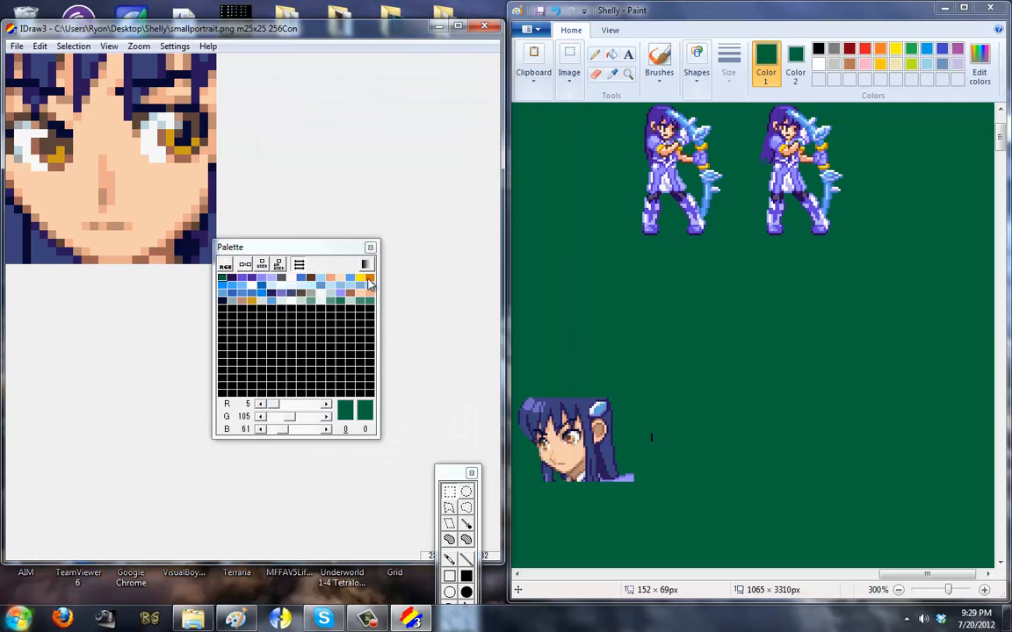
- Close IDraw3 and close Paint without saving the changes to Shelly.png
left_click(371, 248)
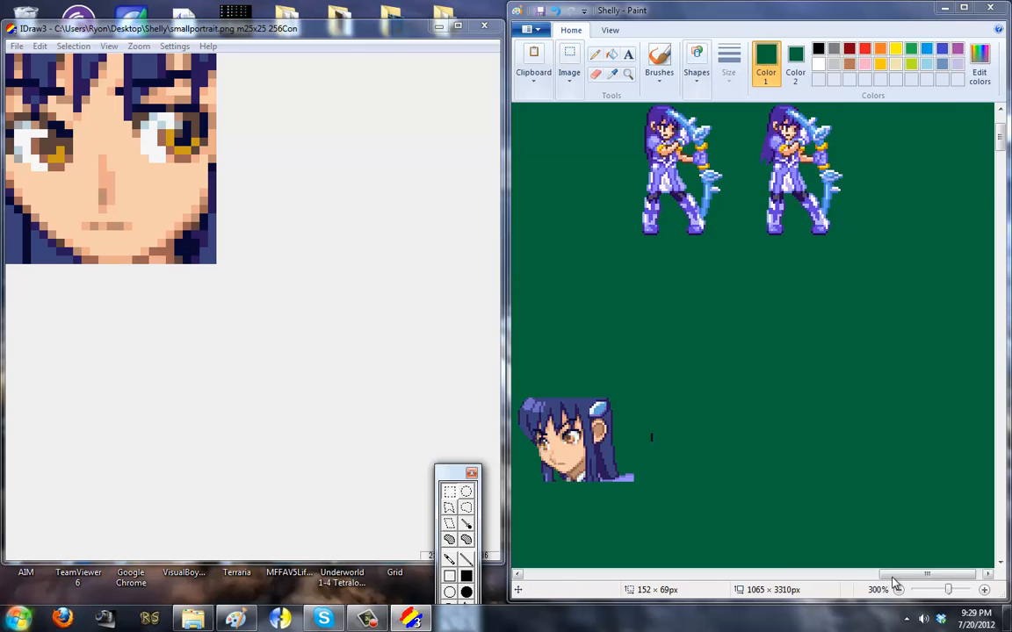
mouse_move(899, 581)
left_mouse_down()
mouse_move(852, 582)
mouse_move(883, 581)
left_mouse_up()
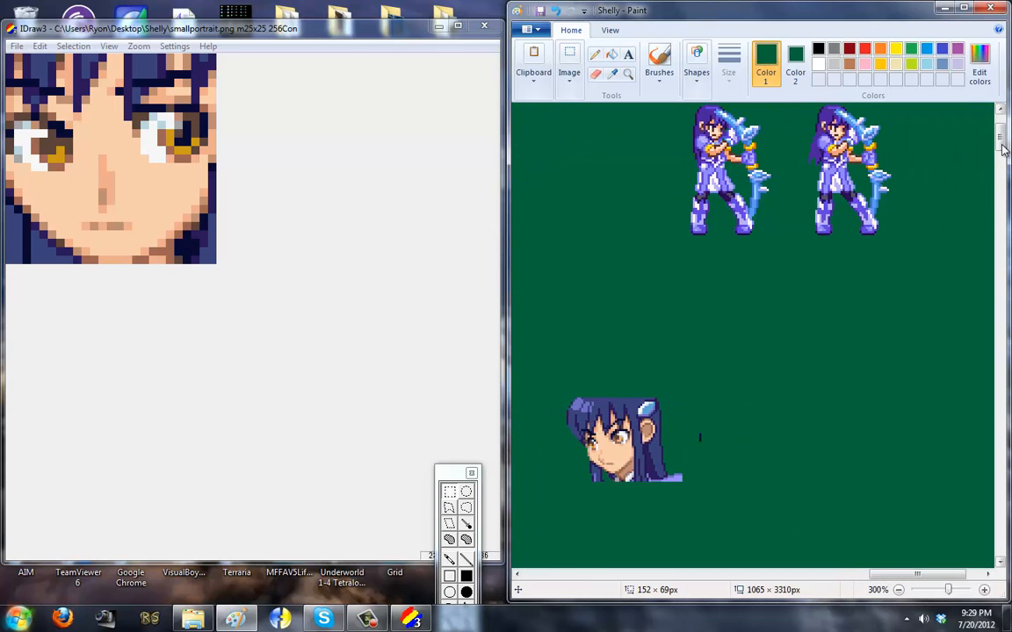
mouse_move(1002, 149)
left_mouse_down()
mouse_move(1004, 549)
mouse_move(1002, 141)
left_mouse_up()
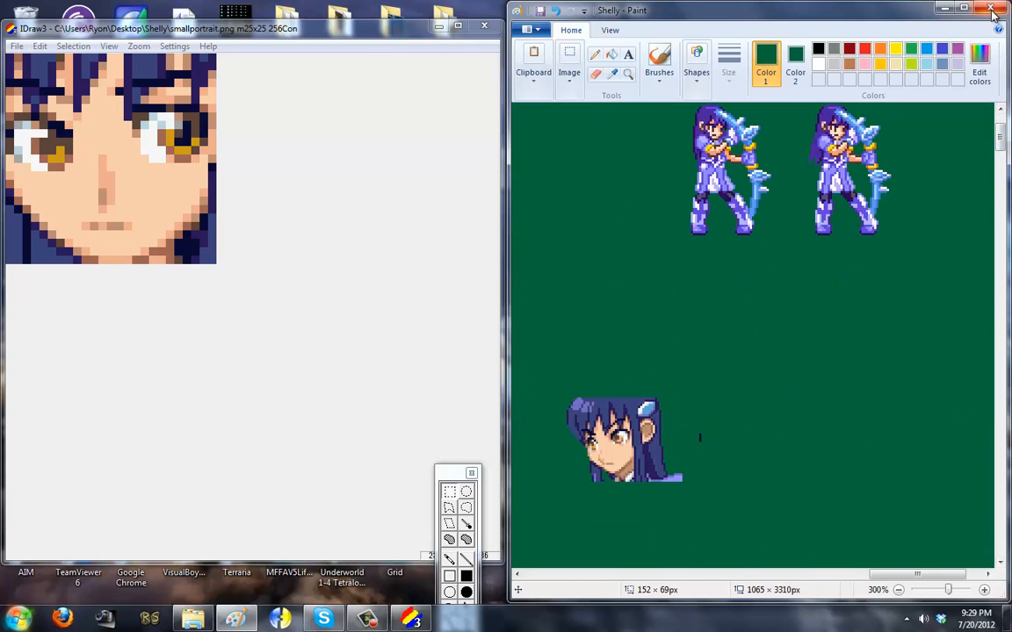
left_click(482, 24)
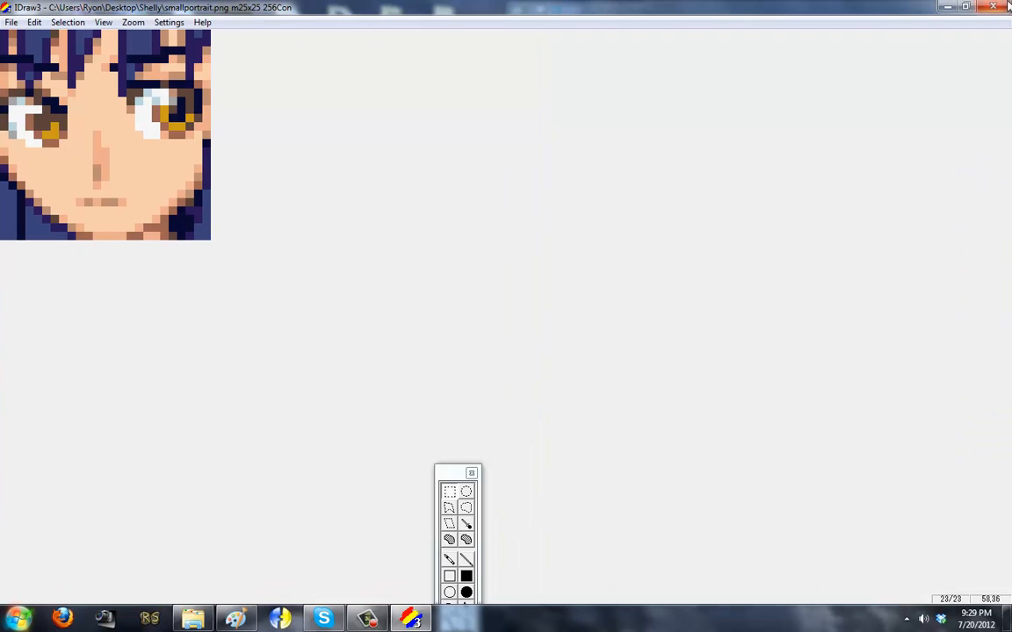
left_click(990, 8)
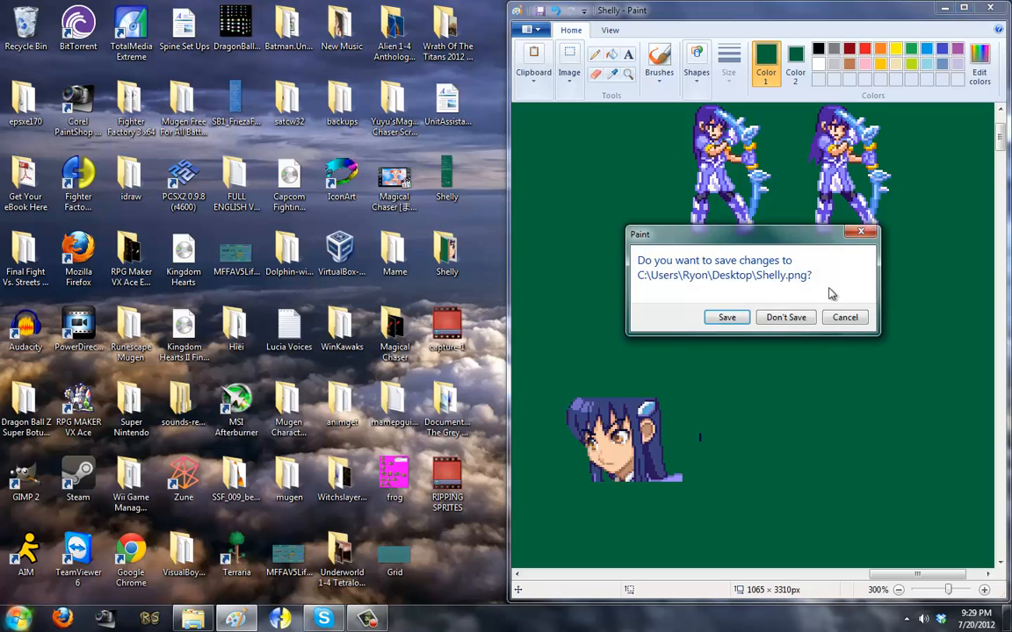
left_click(786, 318)
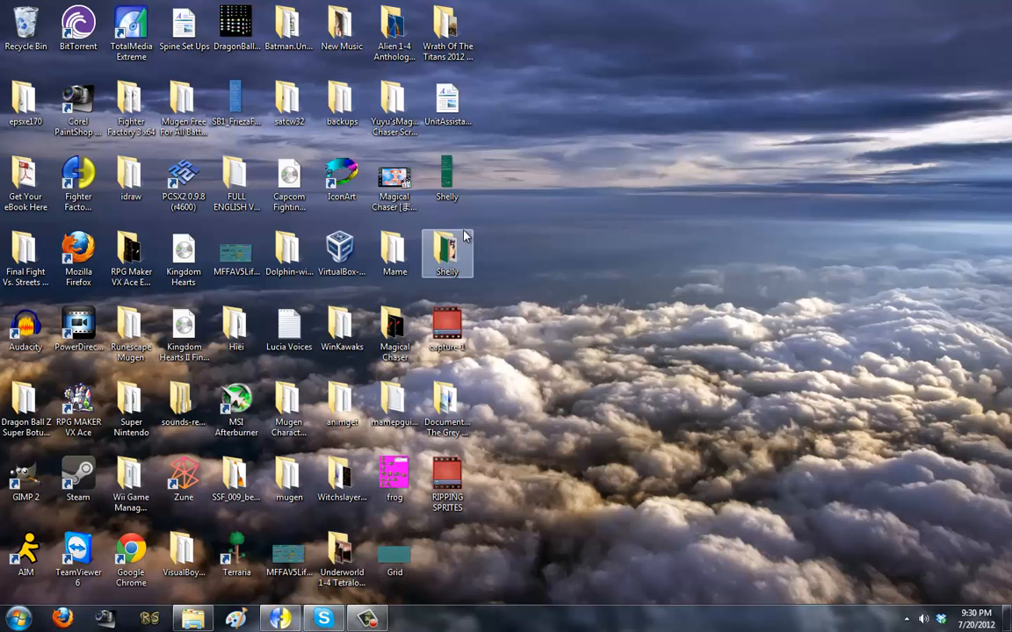
- In Windows Explorer, open the chars folder of Mugen Free For All Battle V5 and duplicate the kfm folder there
double_click(189, 88)
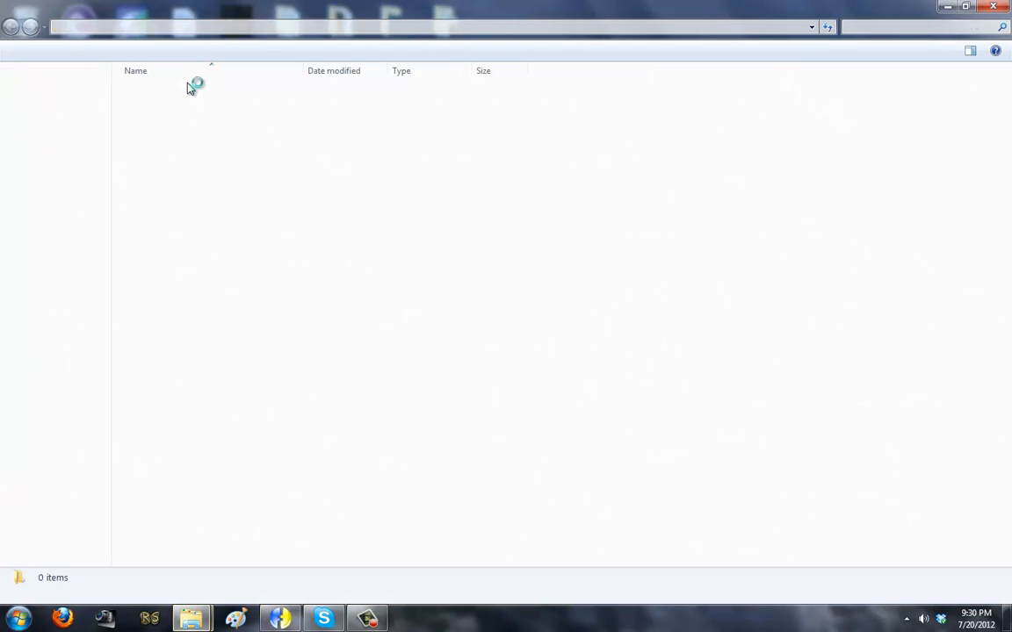
double_click(188, 91)
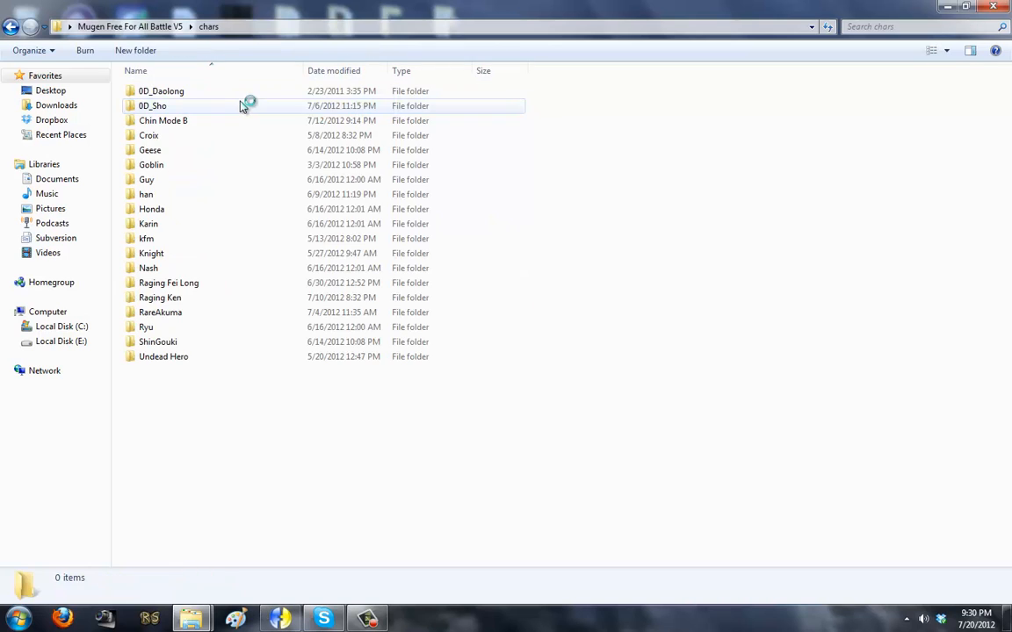
left_click(255, 237)
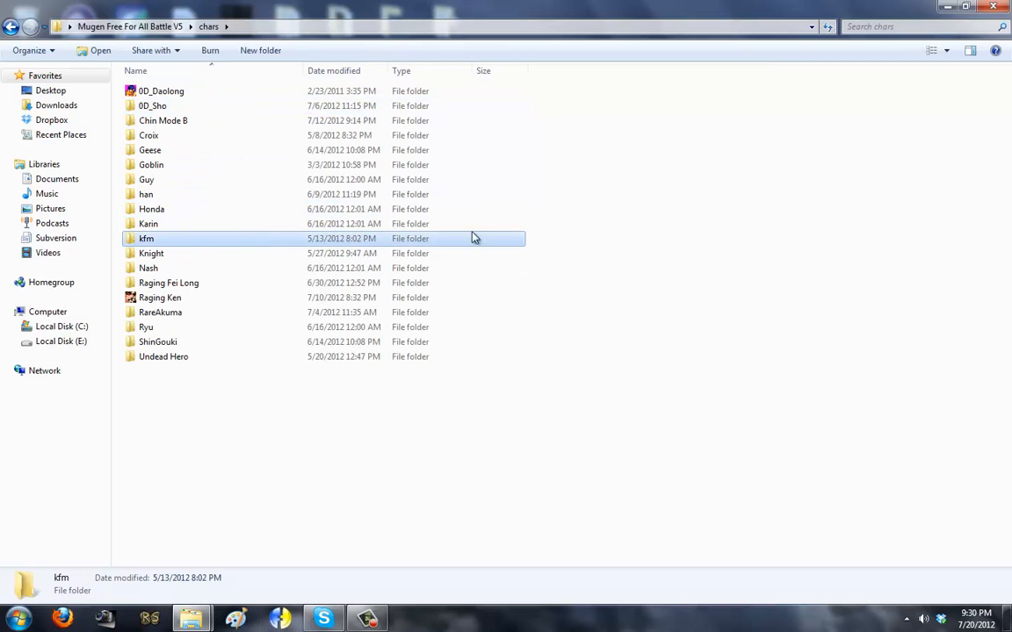
key("ctrl+c")
key("ctrl+v")
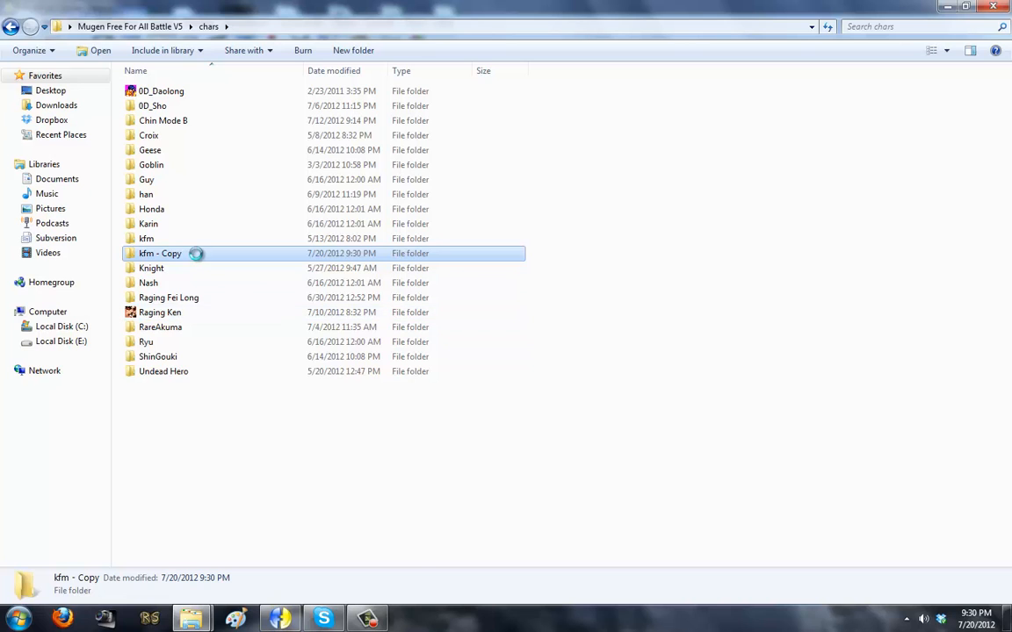
- Rename the duplicated kfm folder to Shelly
right_click(195, 253)
left_click(252, 570)
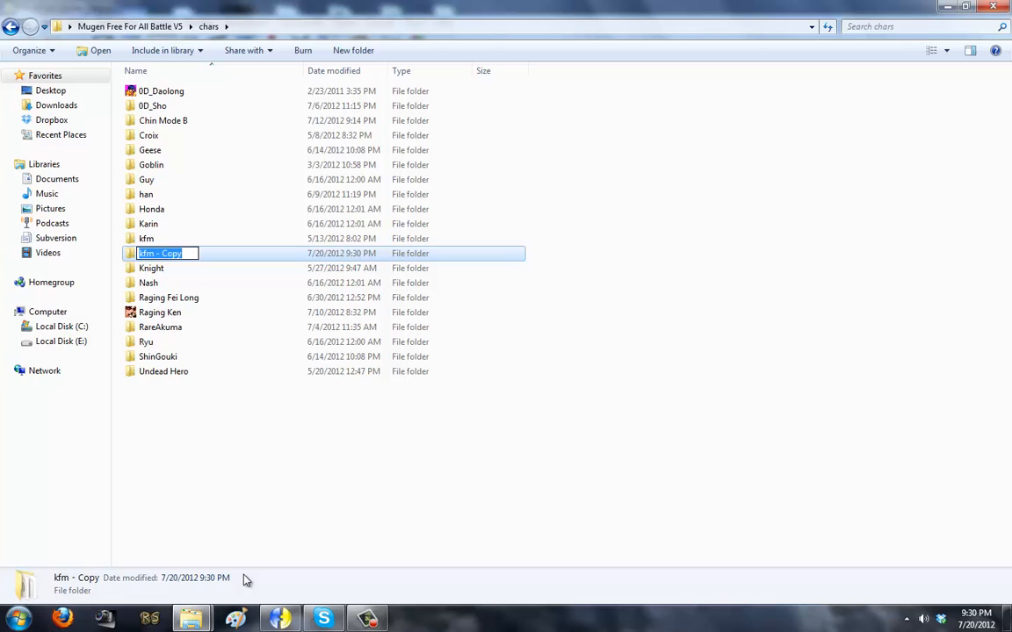
key("BackSpace")
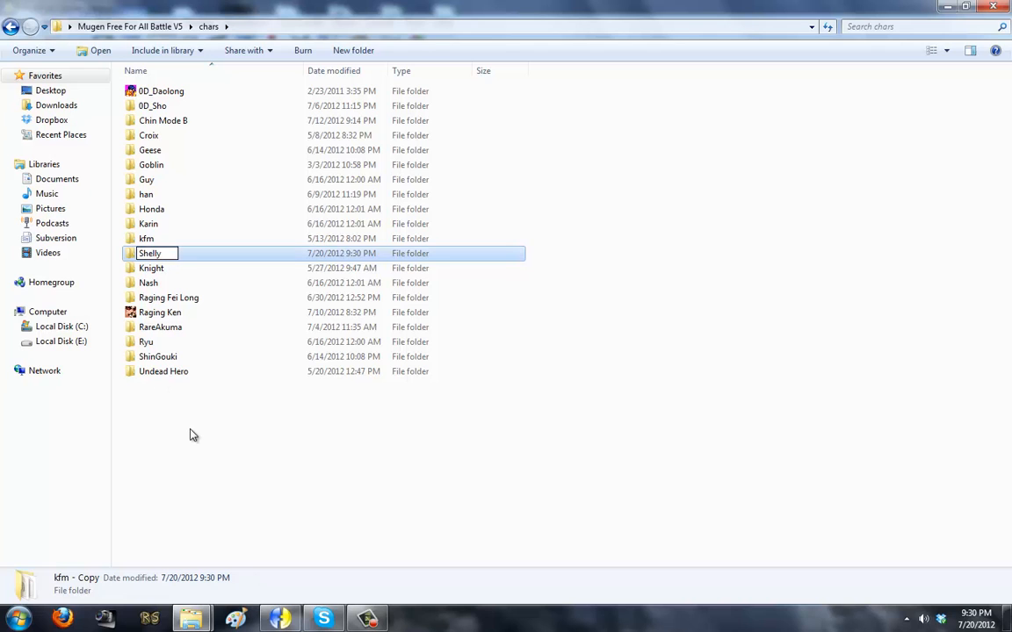
left_click(166, 389)
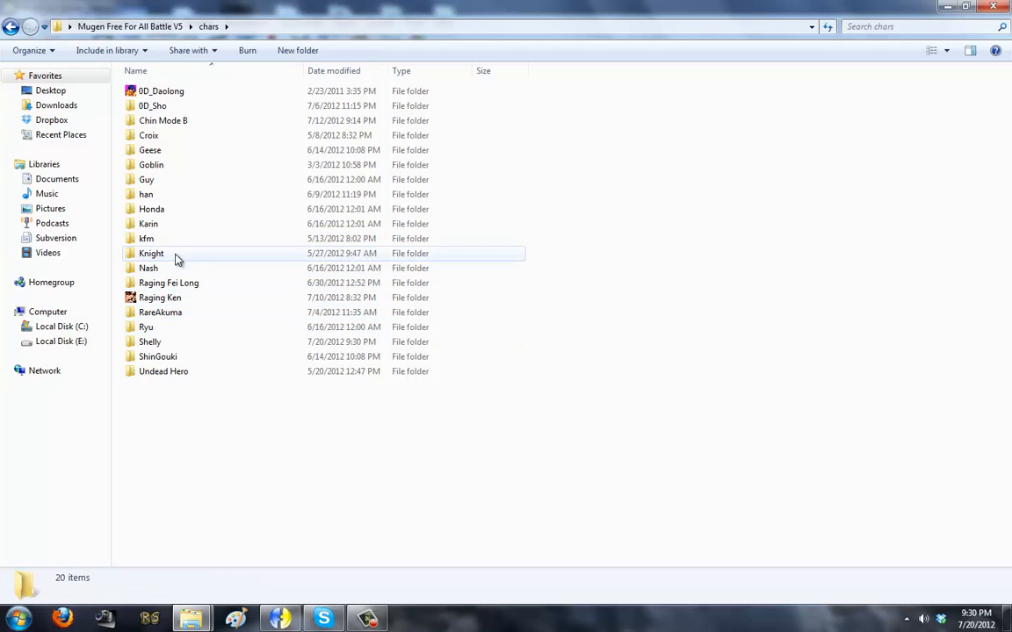
- Copy the Shelly folder's name to the clipboard, keeping the folder name as it is
right_click(169, 343)
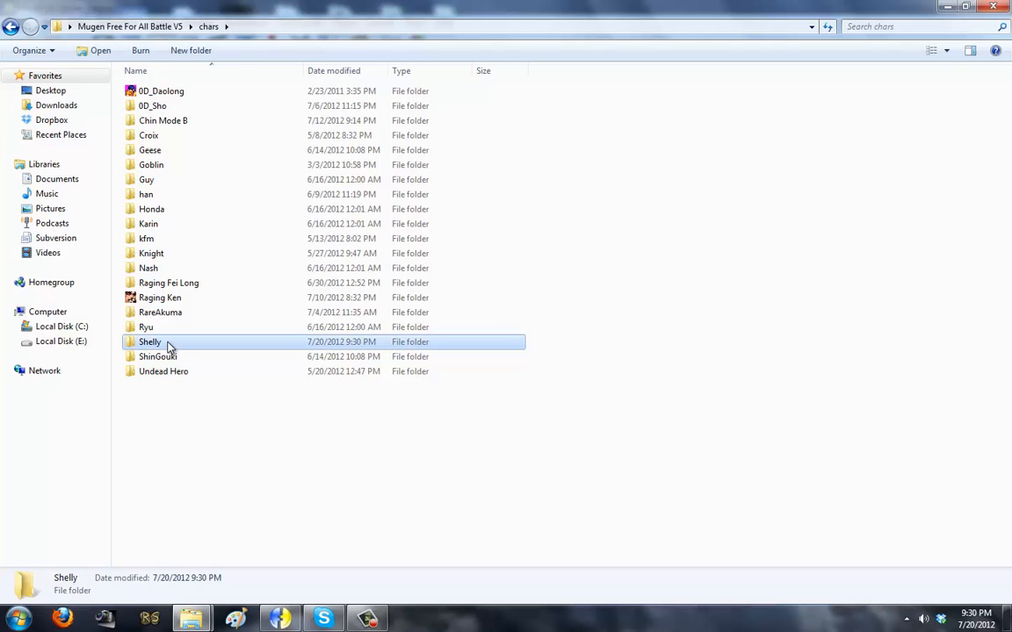
left_click(225, 573)
key("ctrl+c")
left_click(226, 467)
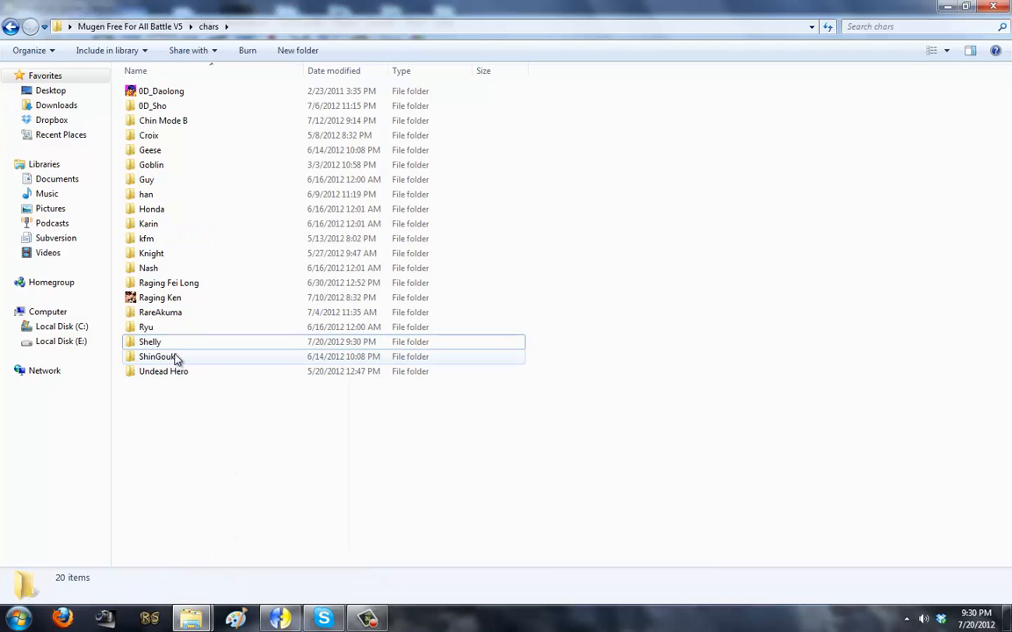
- Open the Shelly folder and delete its ending, intro and kfm.ai files
double_click(176, 342)
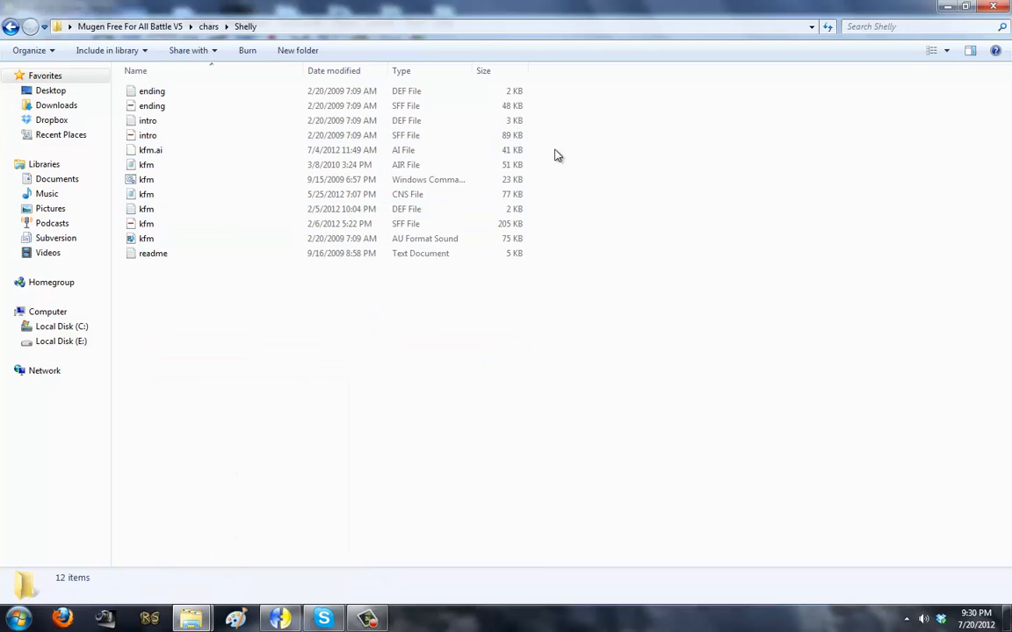
left_click_drag(504, 146, 263, 32)
key("Delete")
key("Return")
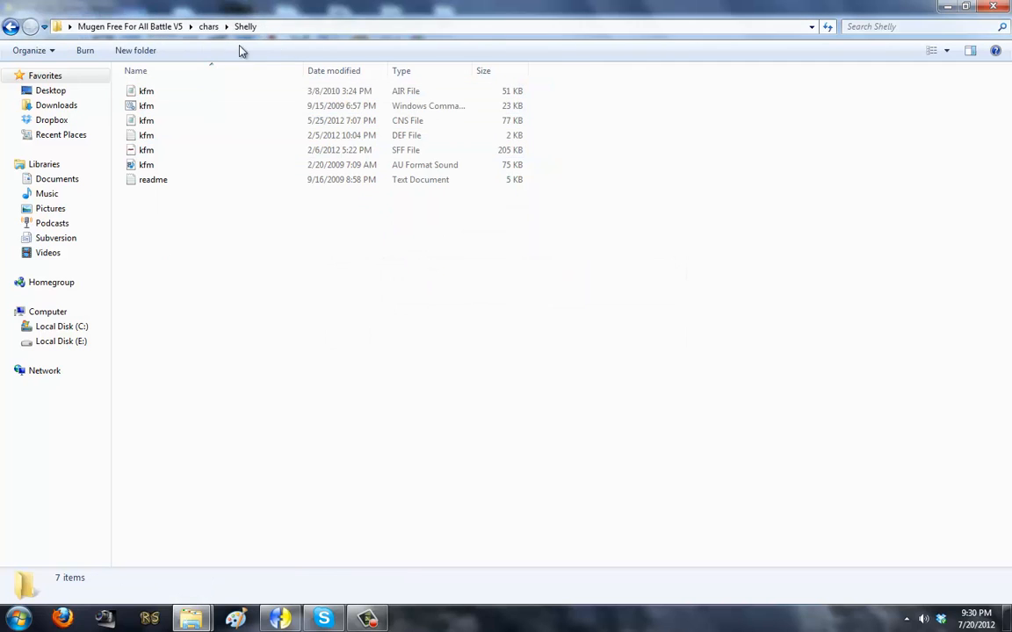
- Rename the kfm AIR file to Shelly using the copied name
left_click(190, 93)
right_click(198, 87)
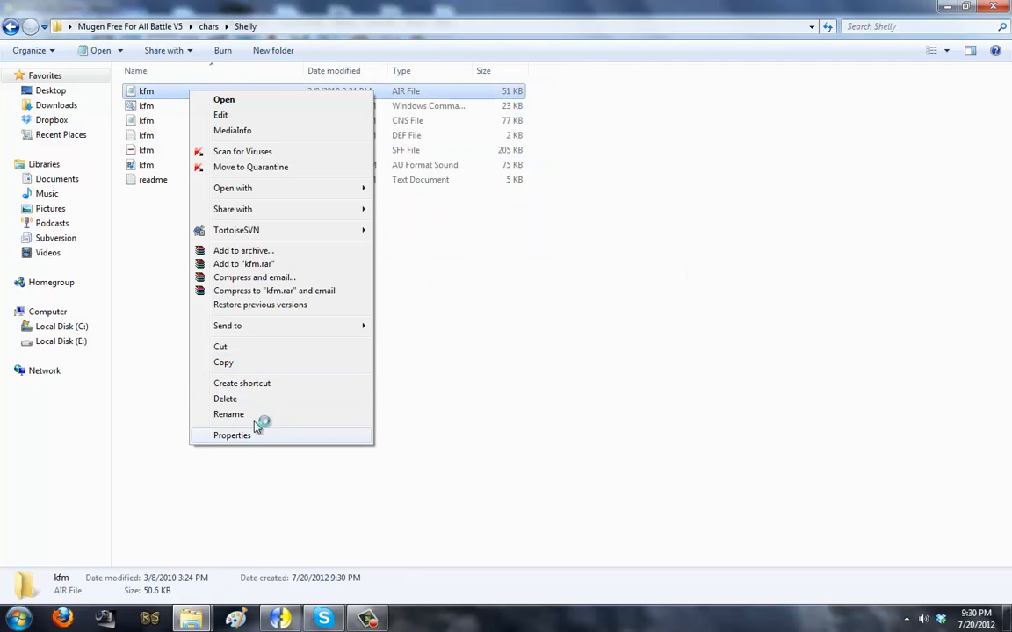
left_click(254, 413)
key("ctrl+v")
key("Return")
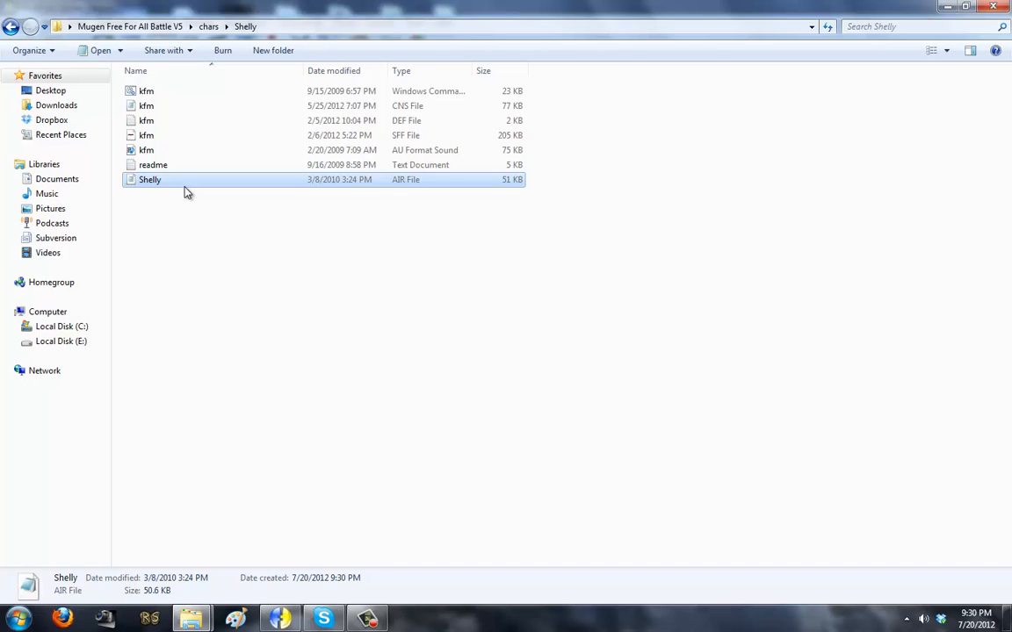
- Delete the readme text document from the Shelly folder
key("Up")
key("Delete")
key("Return")
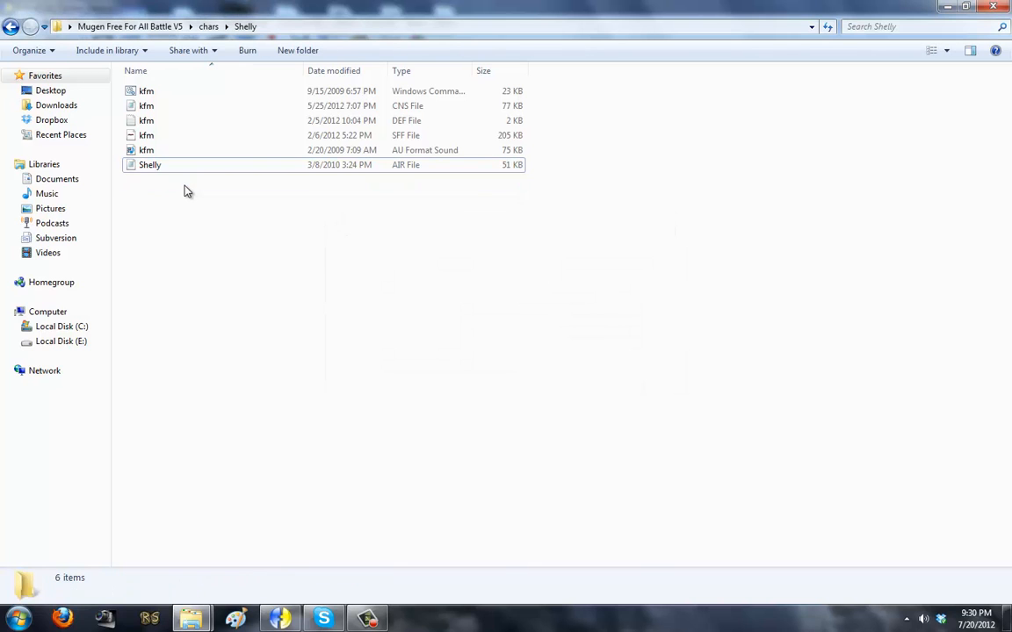
- Rename the kfm command script file to Shelly and return to the chars folder
right_click(181, 89)
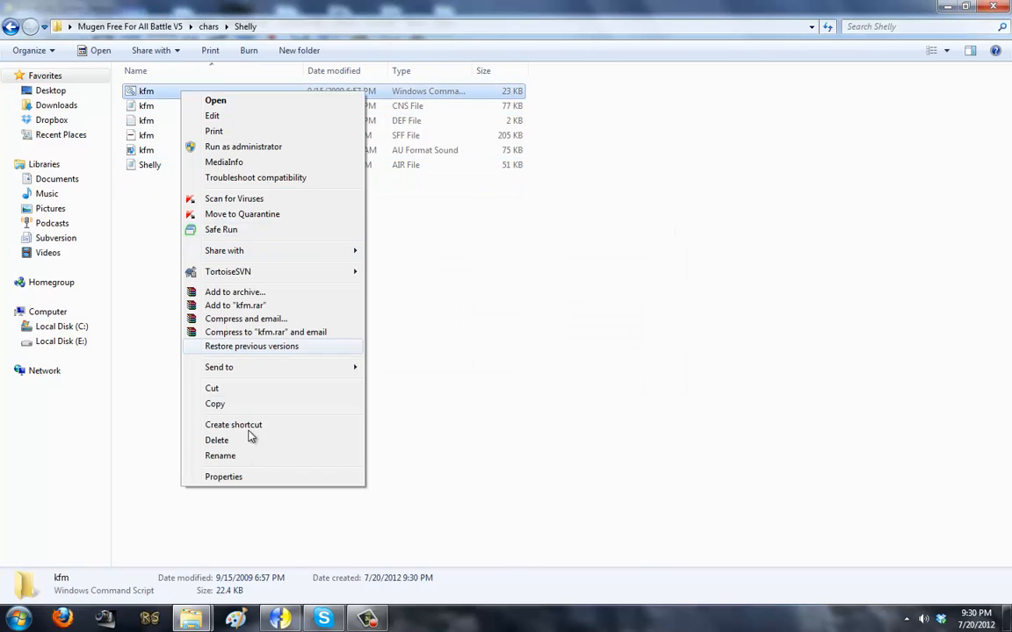
left_click(250, 457)
type("Shelly")
key("Return")
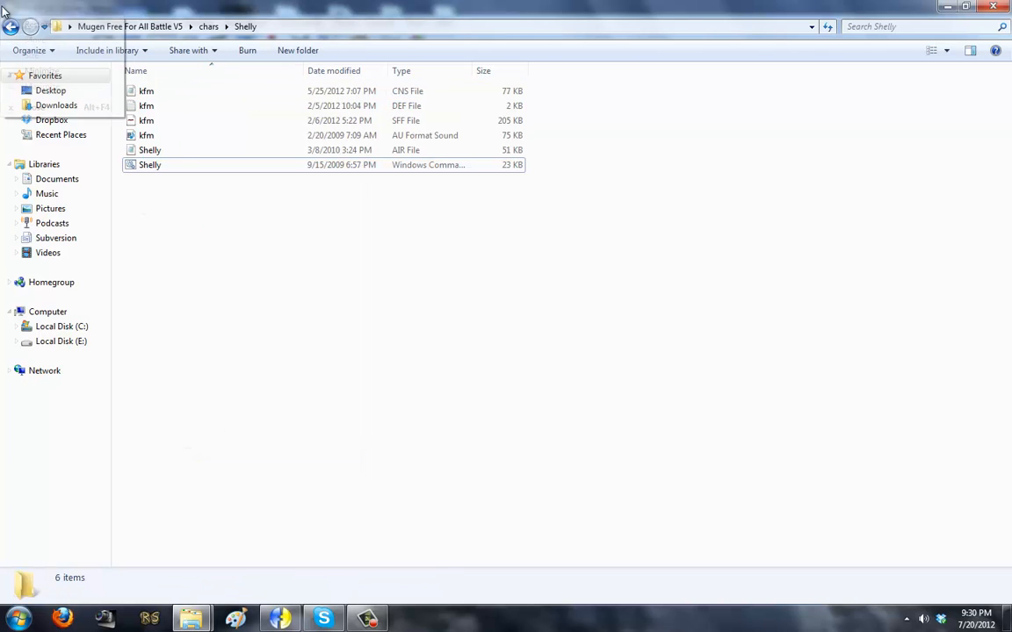
key("BackSpace")
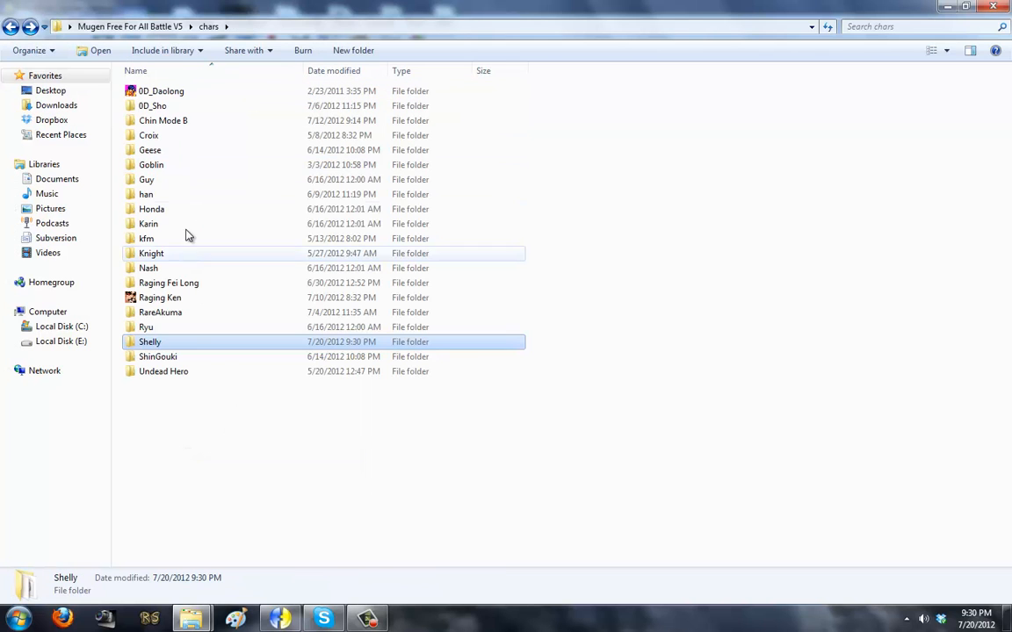
- Open the Shelly folder and rename the kfm CNS file to Shelly
double_click(162, 344)
right_click(166, 95)
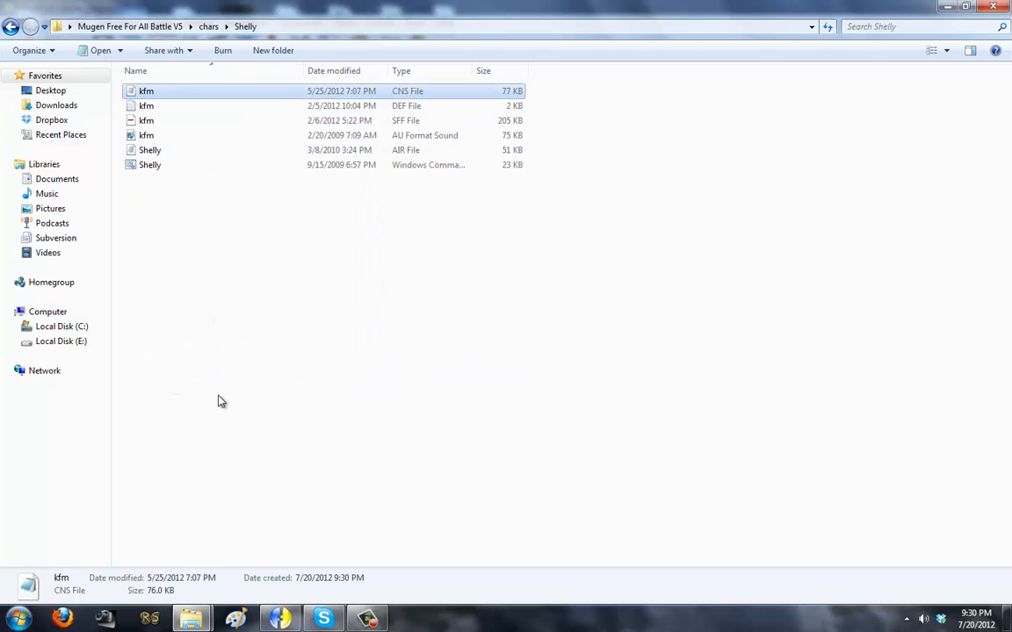
left_click(204, 419)
type("Shelly")
key("Return")
- Rename the kfm DEF file to Shelly
left_click(181, 93)
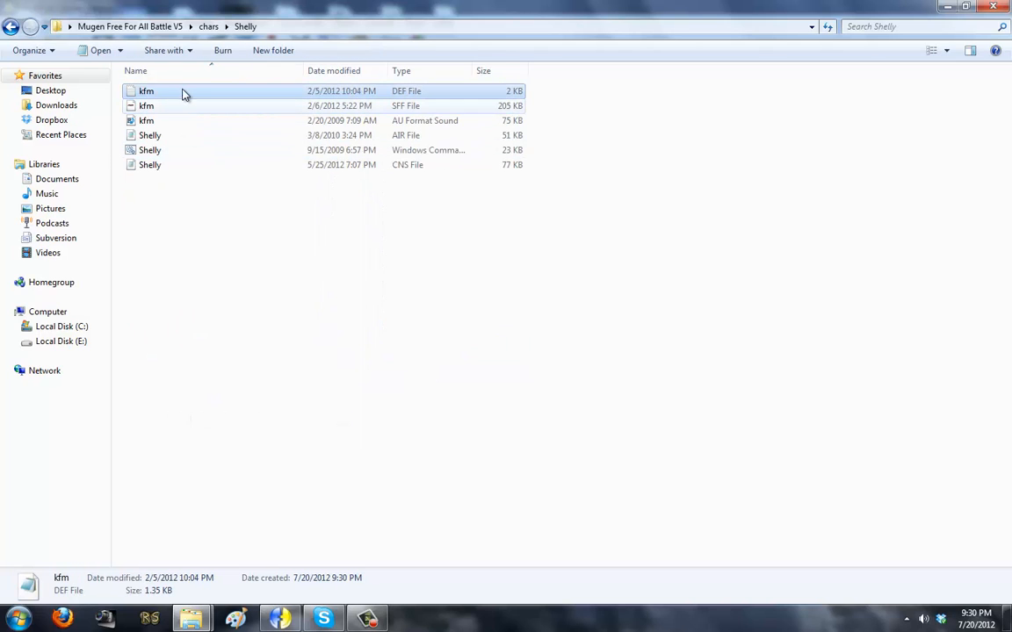
right_click(167, 88)
left_click(266, 416)
type("Shelly")
key("Return")
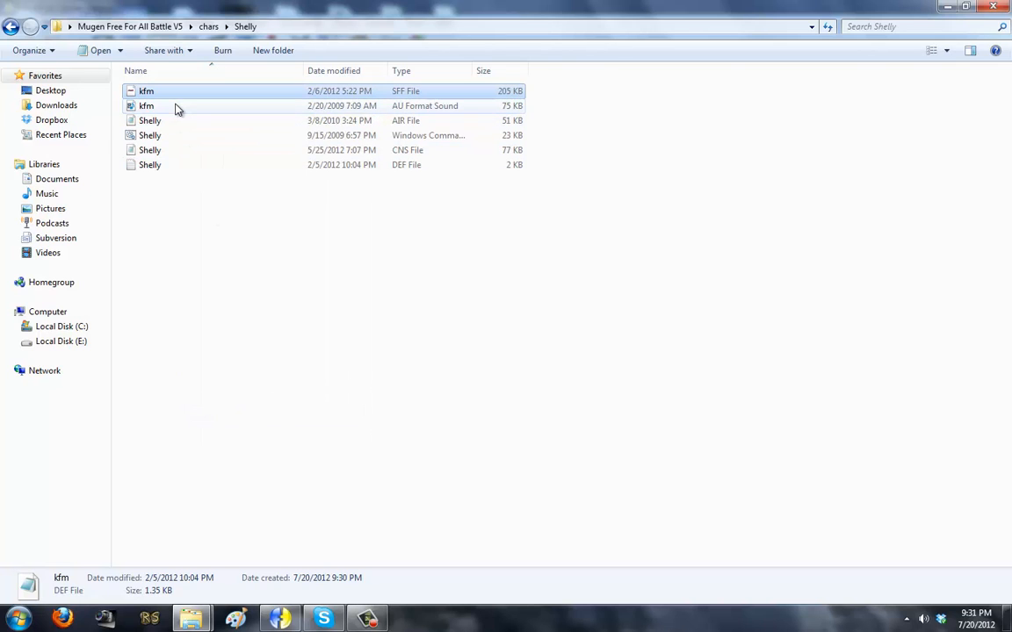
- Rename the kfm SFF sprite file to Shelly
left_click(178, 94)
right_click(176, 94)
left_click(254, 400)
type("Shelly")
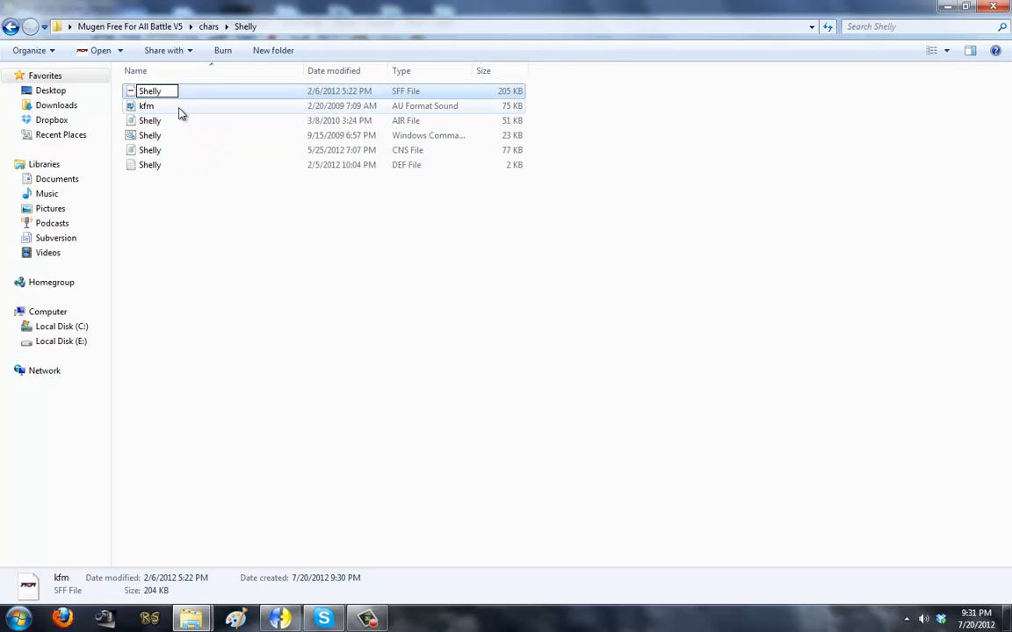
key("Return")
- Rename the kfm AU Format Sound file to Shelly
left_click(182, 101)
left_click(176, 94)
right_click(175, 94)
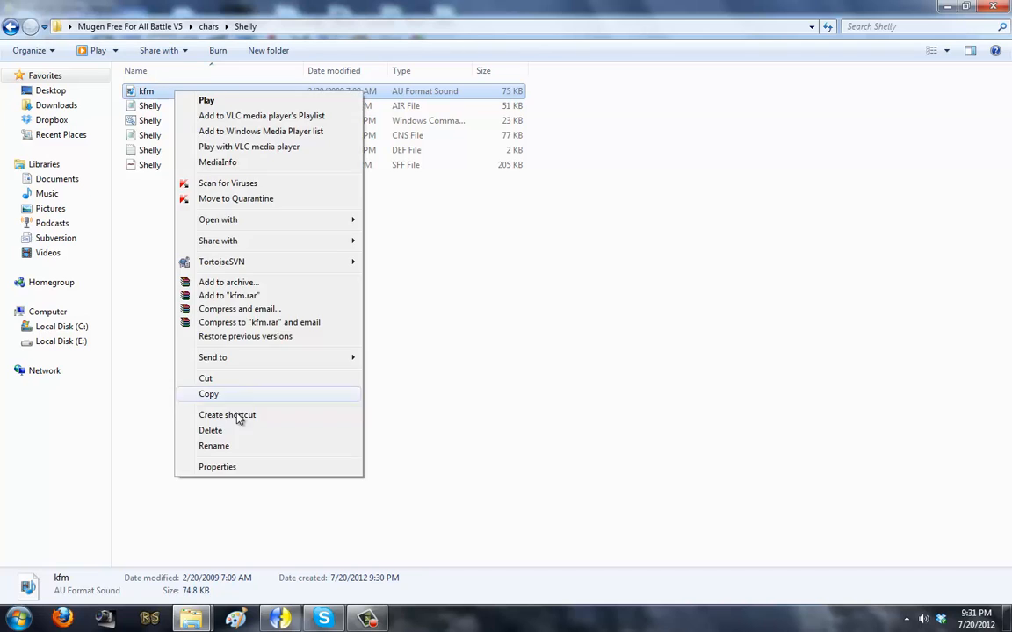
left_click(214, 446)
type("Shelly")
key("Return")
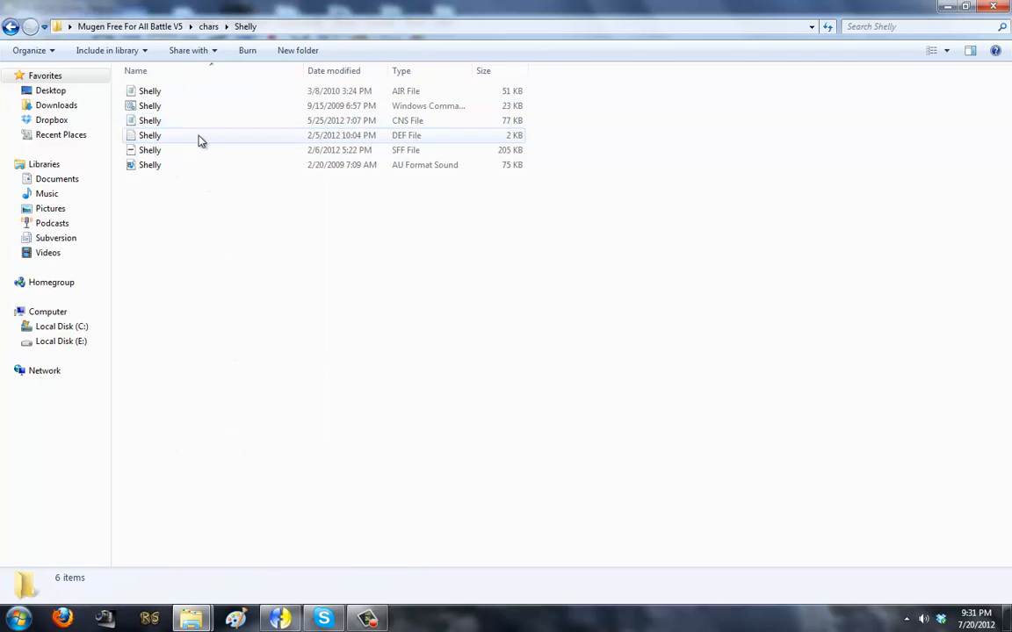
- Open the Shelly DEF file and delete the comment lines above the [Info] heading
left_click(200, 138)
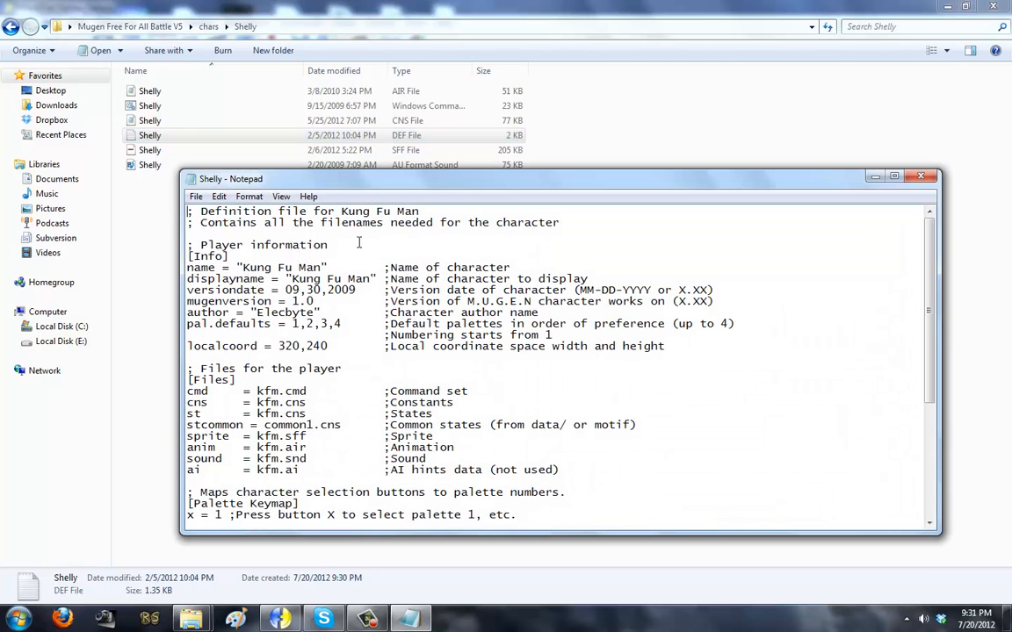
left_click_drag(359, 242, 123, 207)
key("Delete")
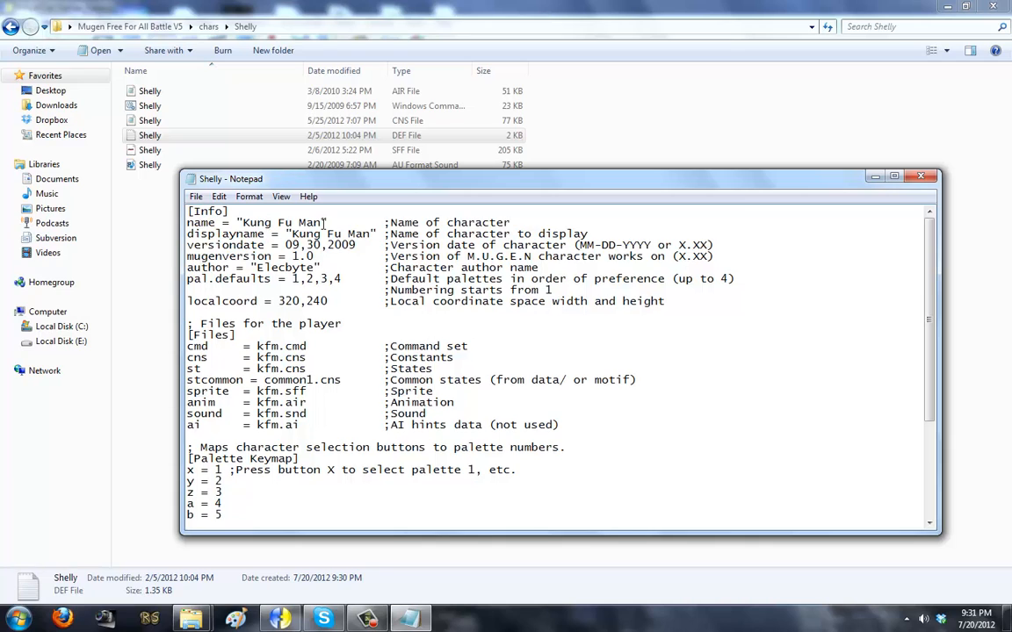
- Delete the trailing comments from the name, displayname, versiondate and mugenversion lines
left_click_drag(329, 223, 569, 223)
key("Delete")
left_click_drag(377, 234, 589, 234)
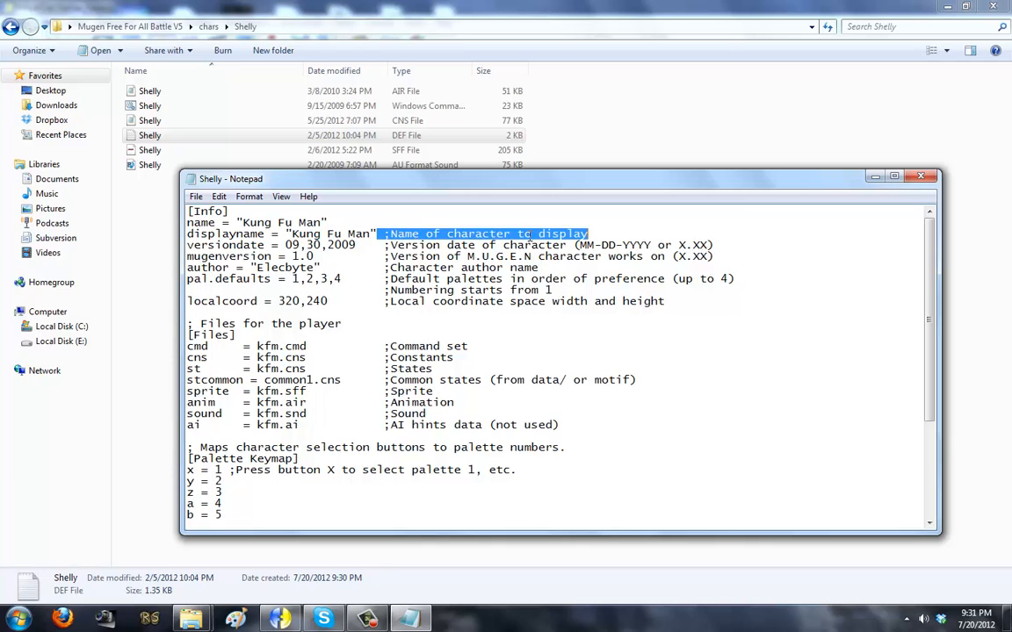
key("Delete")
left_click_drag(357, 245, 774, 260)
left_click(705, 246)
key("Delete")
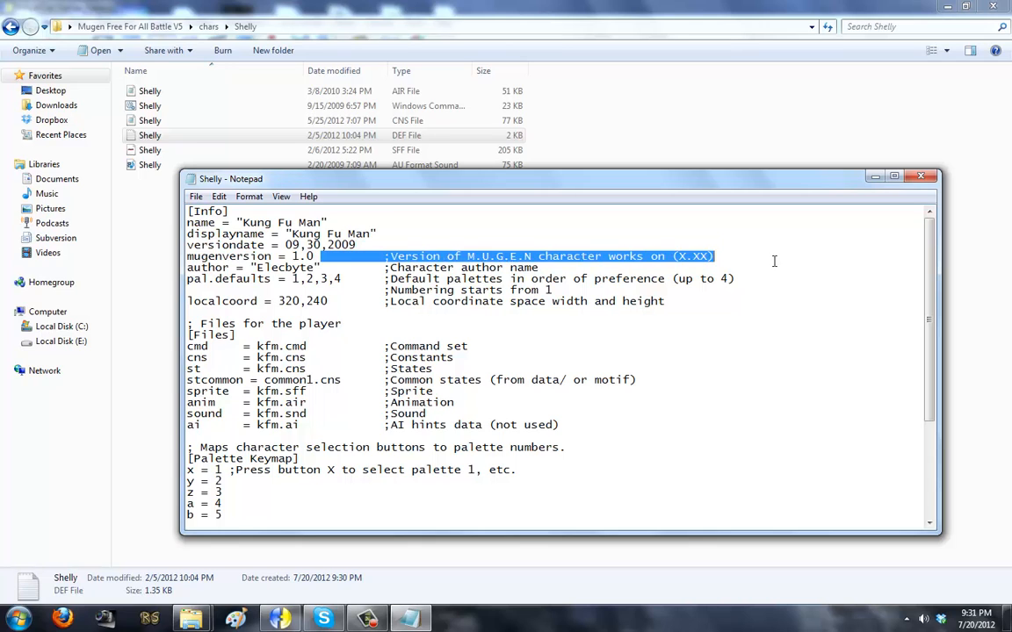
key("Delete")
- Delete the comments after the author, pal.defaults and localcoord entries, along with the extra line between the last two
left_click_drag(321, 267, 554, 291)
key("Delete")
key("Delete")
key("shift+End")
key("Delete")
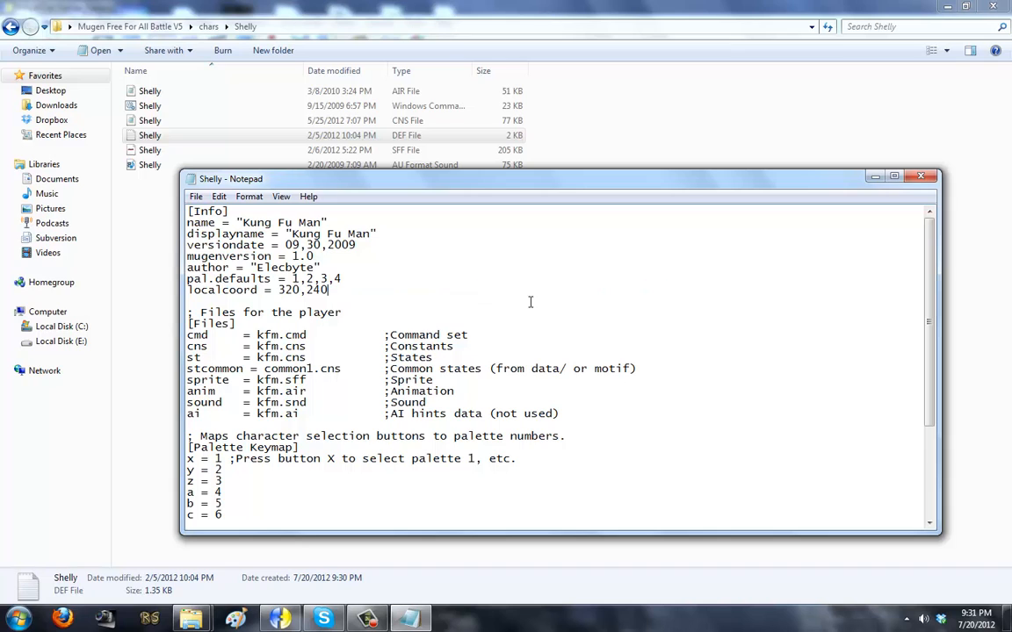
- Delete the comment lines above the [Files] and [Palette Keymap] headings
left_click_drag(381, 307, 187, 312)
key("Delete")
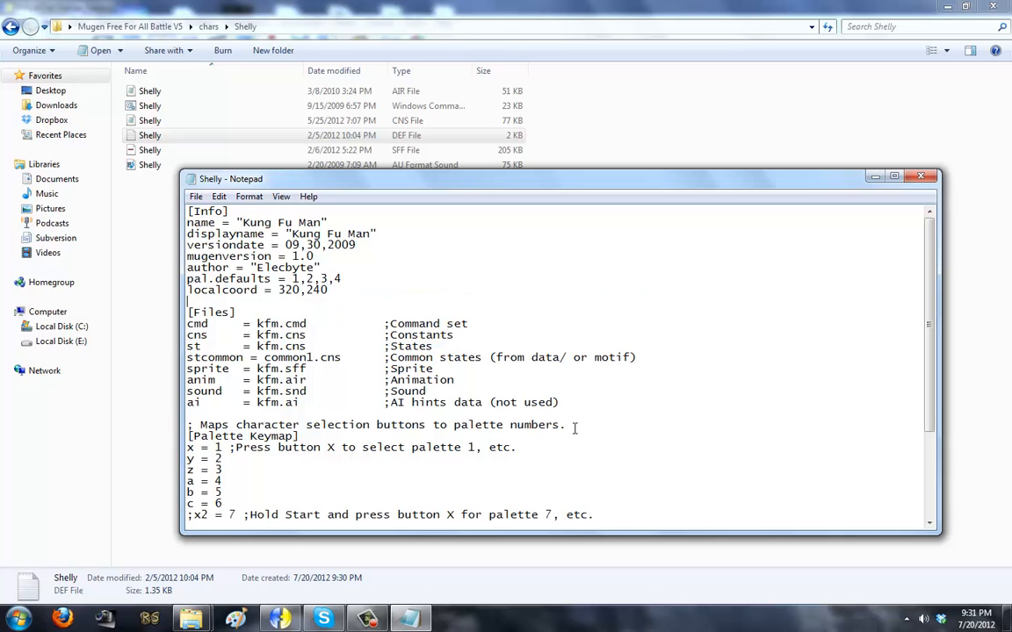
left_click_drag(571, 425, 188, 426)
key("Delete")
- Delete the commented-out x2 to c2 palette lines from the [Palette Keymap] section
scroll(277, 417, "down", 3)
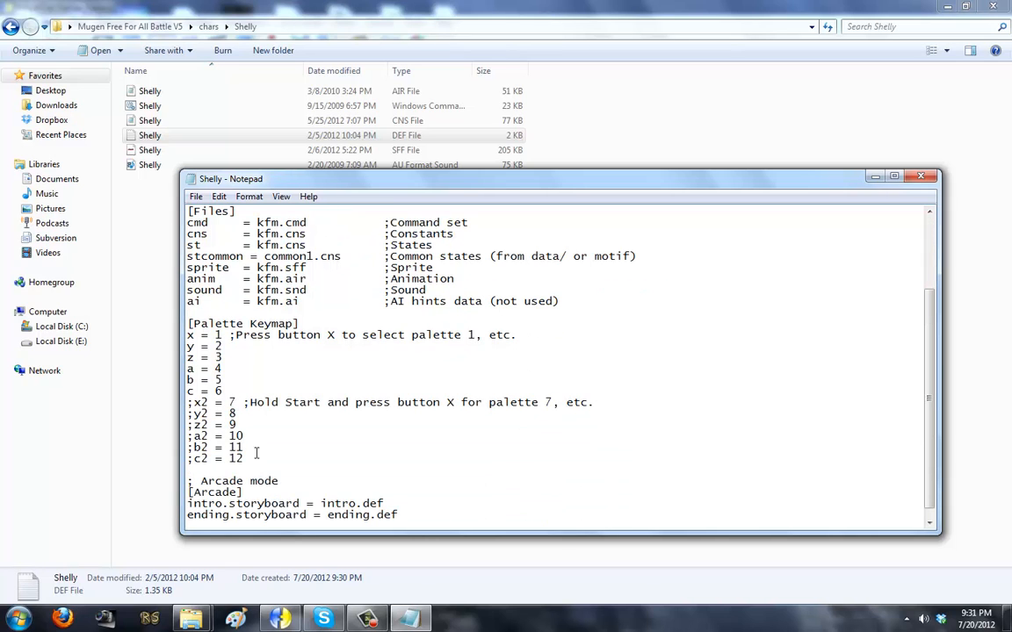
left_click_drag(244, 458, 186, 402)
key("Delete")
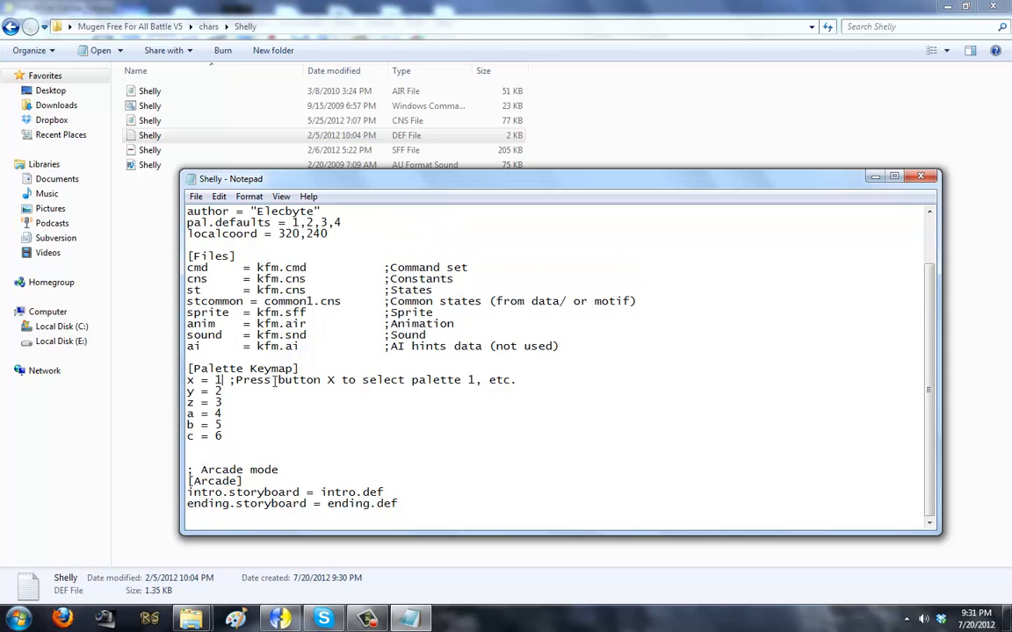
- Delete the comment after x = 1 and remove the whole Arcade mode section with its intro and ending storyboards
key("shift+End")
key("Delete")
left_click_drag(420, 499, 171, 465)
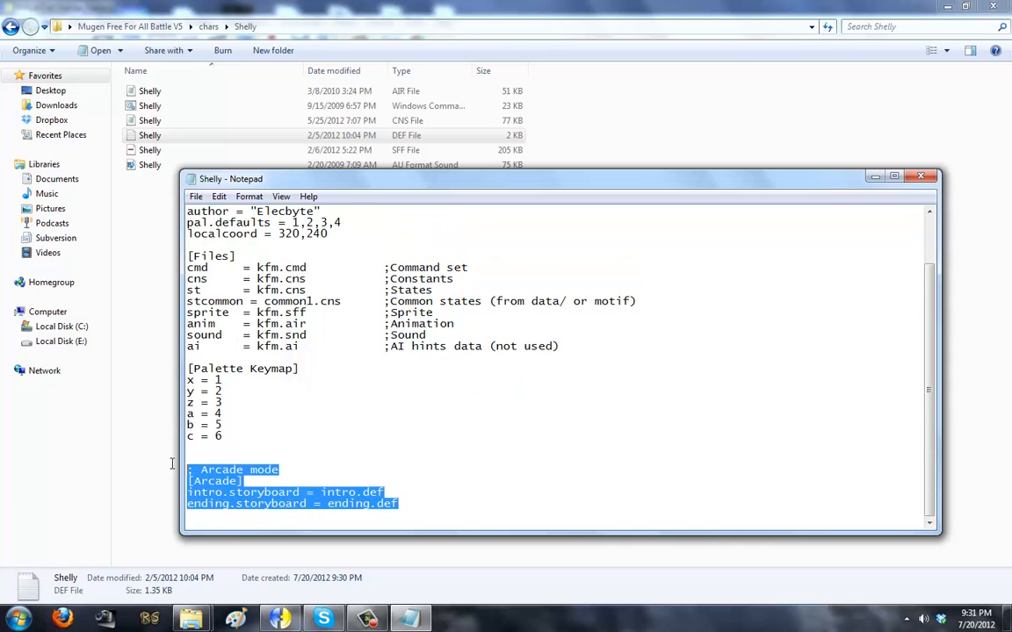
key("Delete")
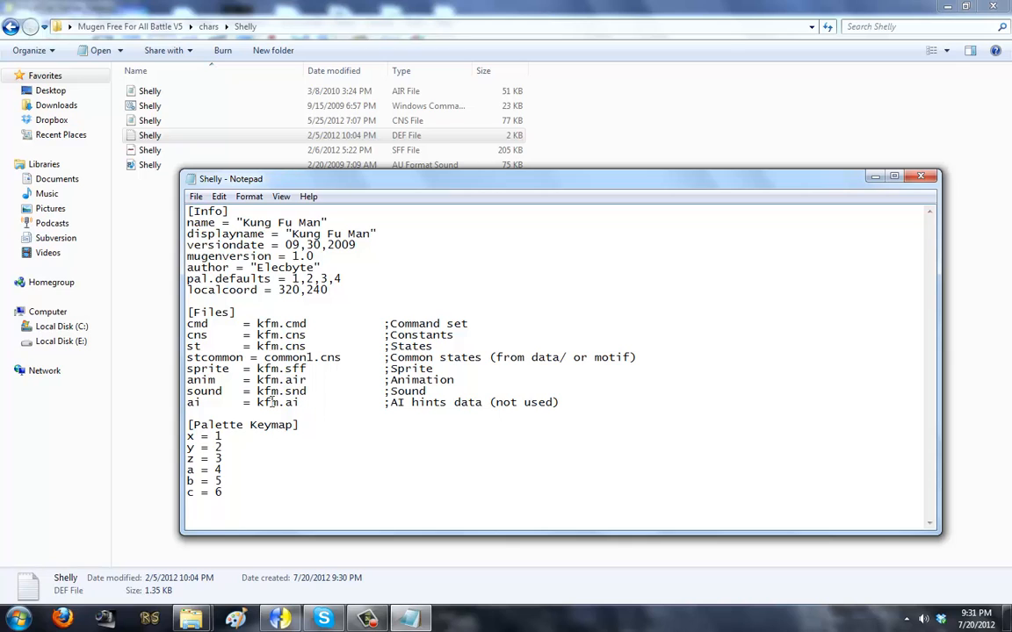
- Replace kfm with Shelly in the cmd, cns, st, sprite, anim and sound file names, and delete the ai line
left_click_drag(256, 324, 259, 369)
left_click(280, 326)
type("ShellyShelly")
left_click_drag(281, 347, 265, 347)
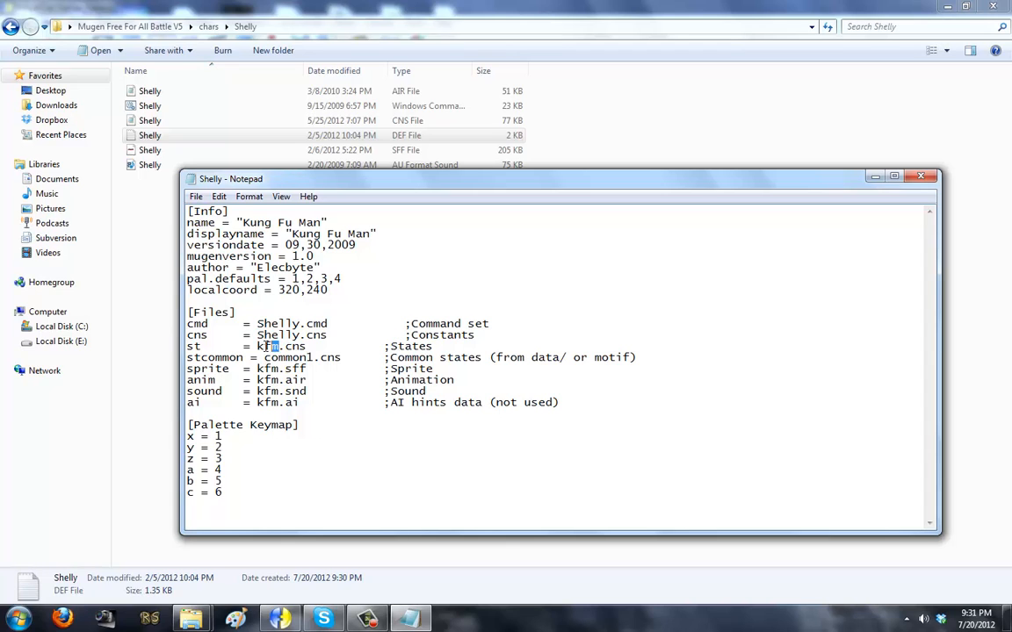
type("Shelly")
type("Shelly")
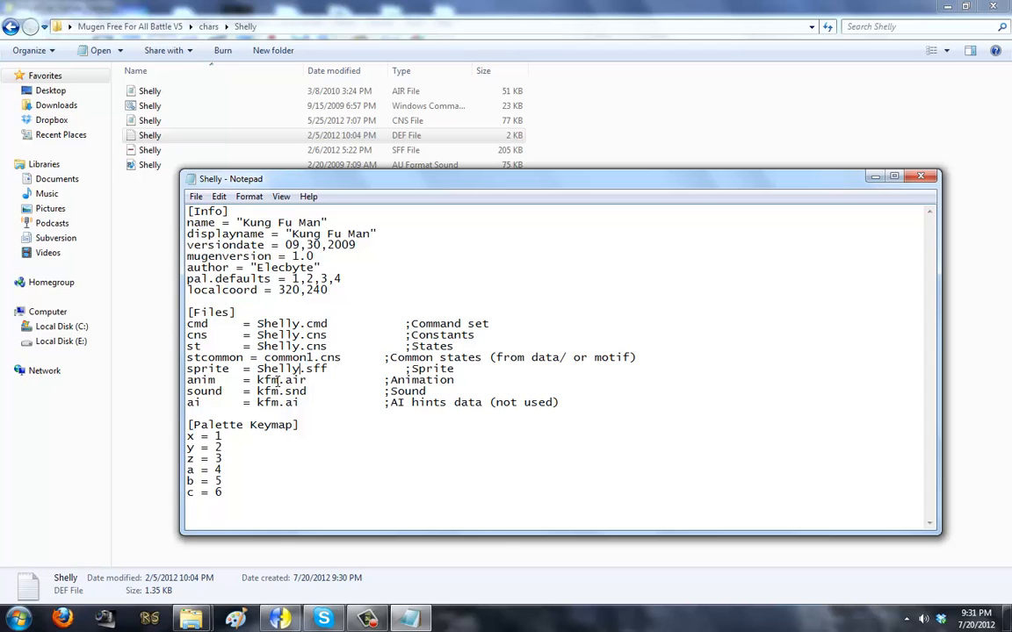
type("Shelly")
type("Shelly")
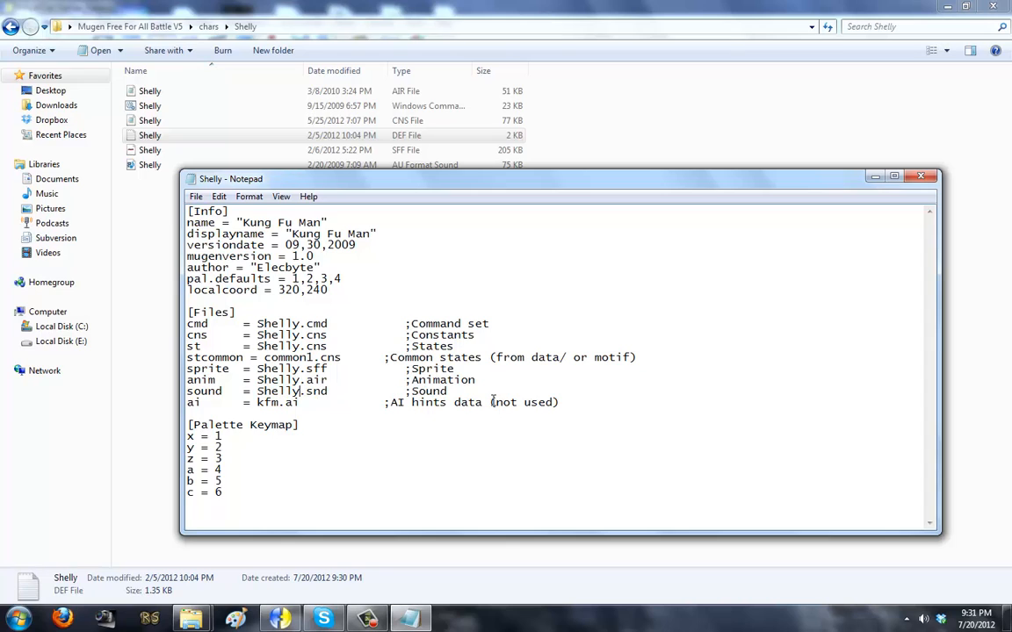
left_click_drag(577, 408, 97, 398)
key("Delete")
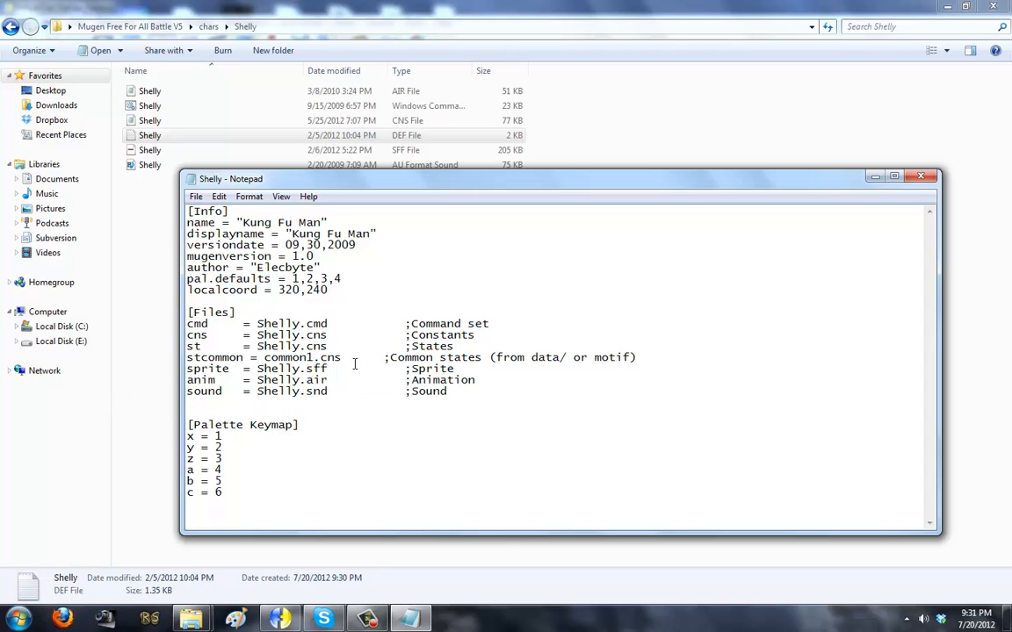
- Delete the trailing comments from the cmd, cns and st lines in the [Files] section
left_click_drag(344, 357, 730, 359)
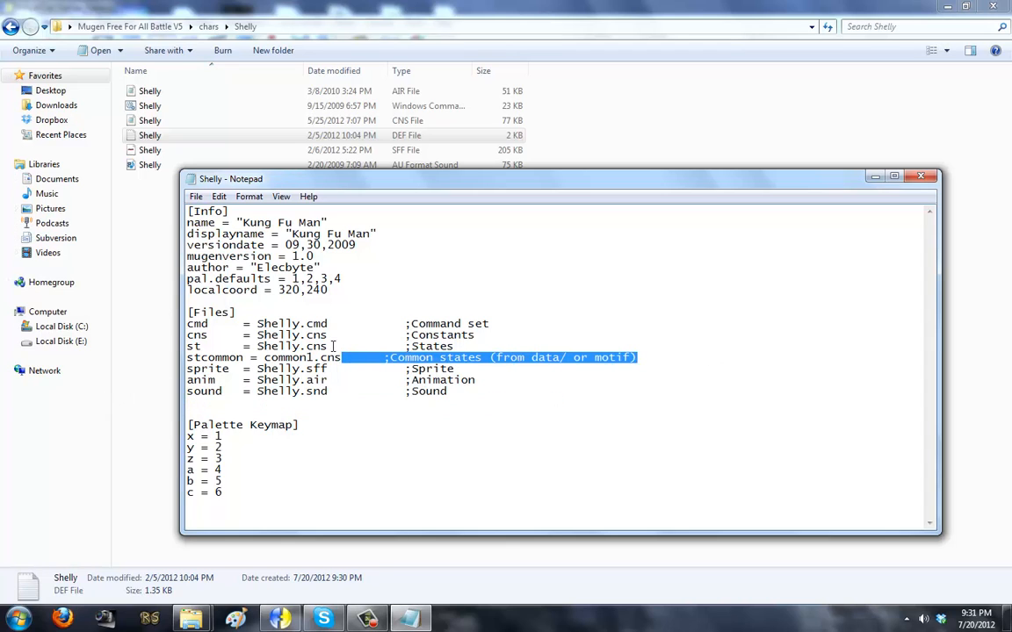
left_click_drag(330, 325, 507, 335)
key("Delete")
key("Down")
key("shift+End")
key("Delete")
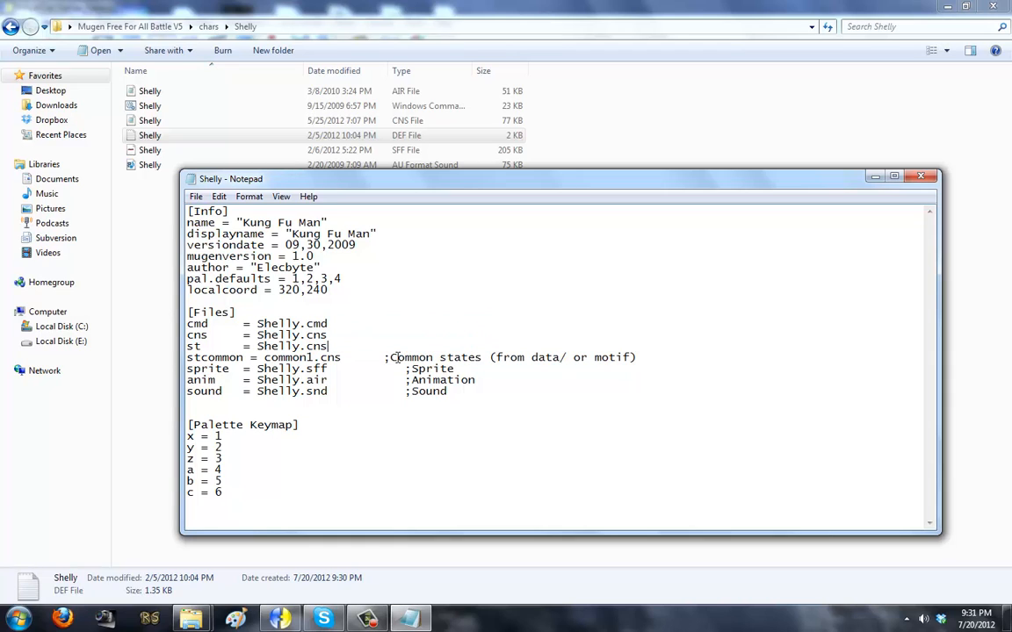
- Delete the trailing comments from the sprite, anim and sound lines
left_click_drag(333, 370, 487, 369)
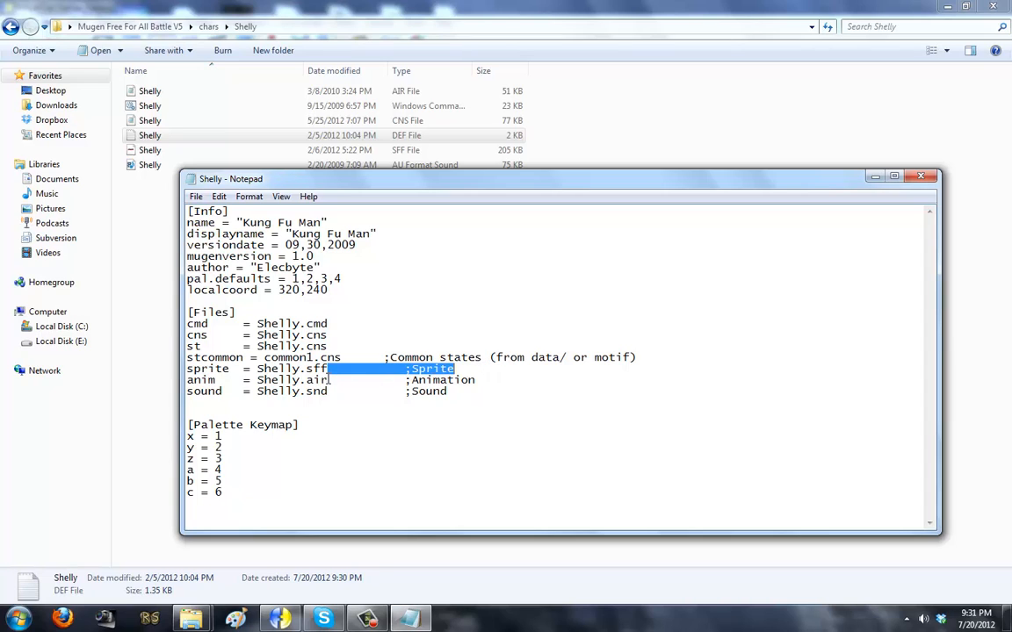
key("Delete")
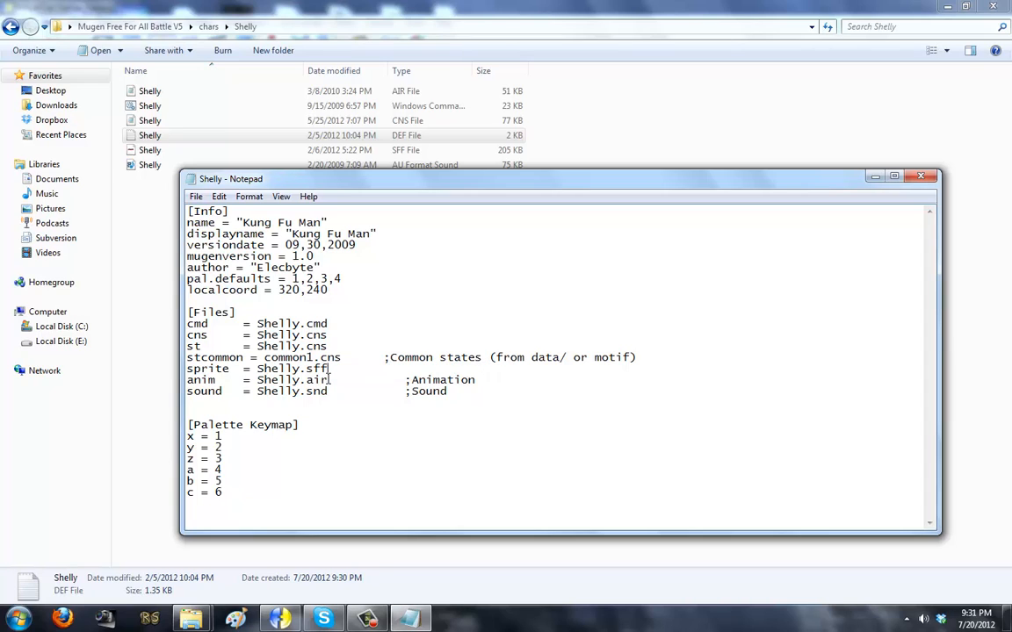
left_click_drag(330, 380, 501, 377)
key("Delete")
left_click_drag(328, 392, 557, 393)
key("Delete")
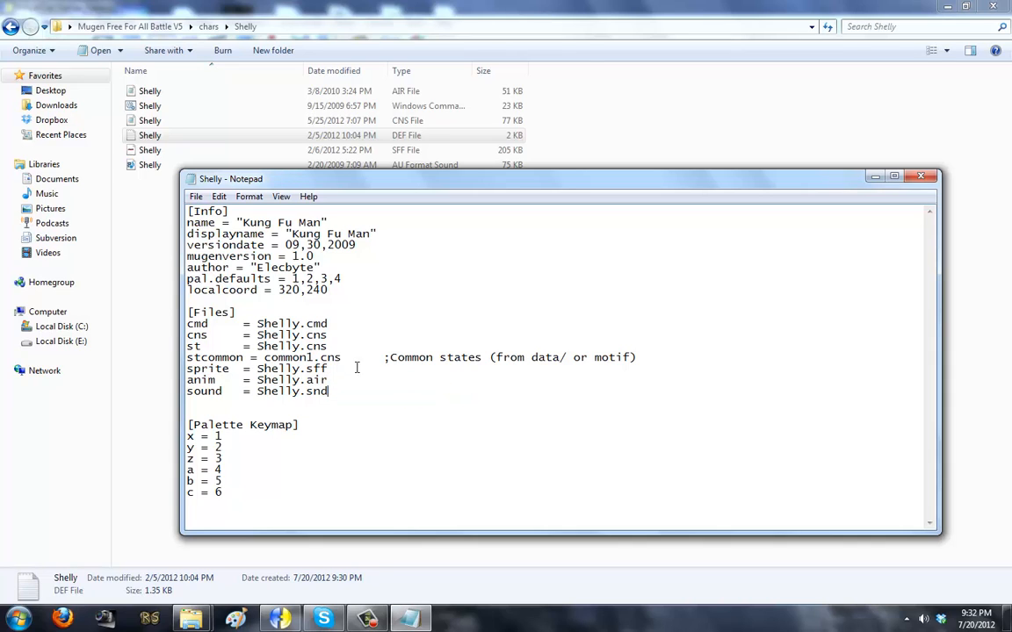
- Delete the comment after common1.cns on the stcommon line, keeping the entry itself
left_click_drag(265, 357, 478, 357)
left_click(381, 357)
left_click(368, 358)
left_click_drag(342, 357, 664, 357)
key("Delete")
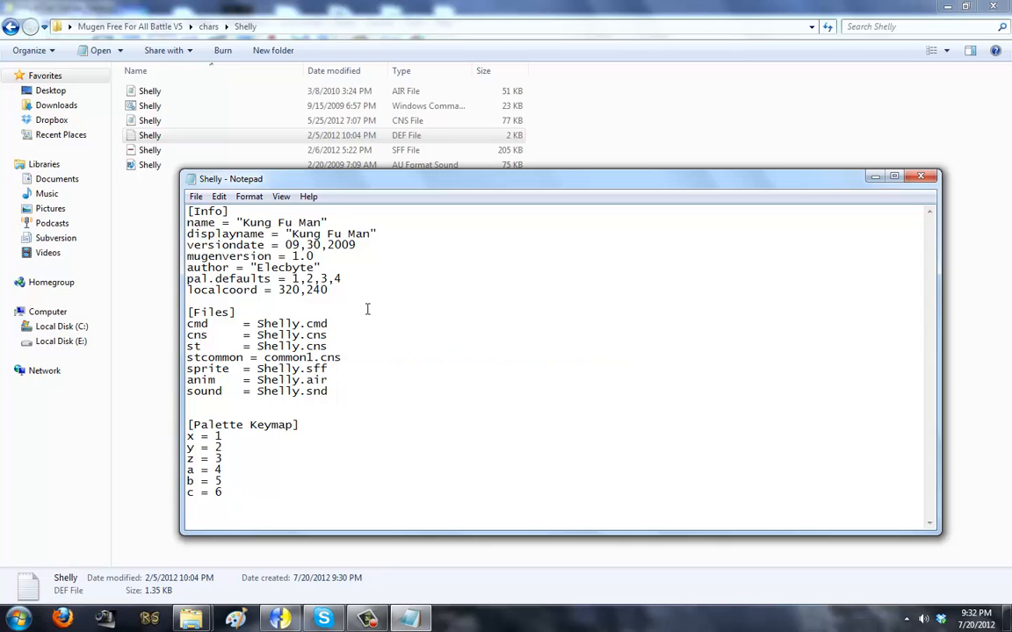
left_click_drag(354, 358, 187, 358)
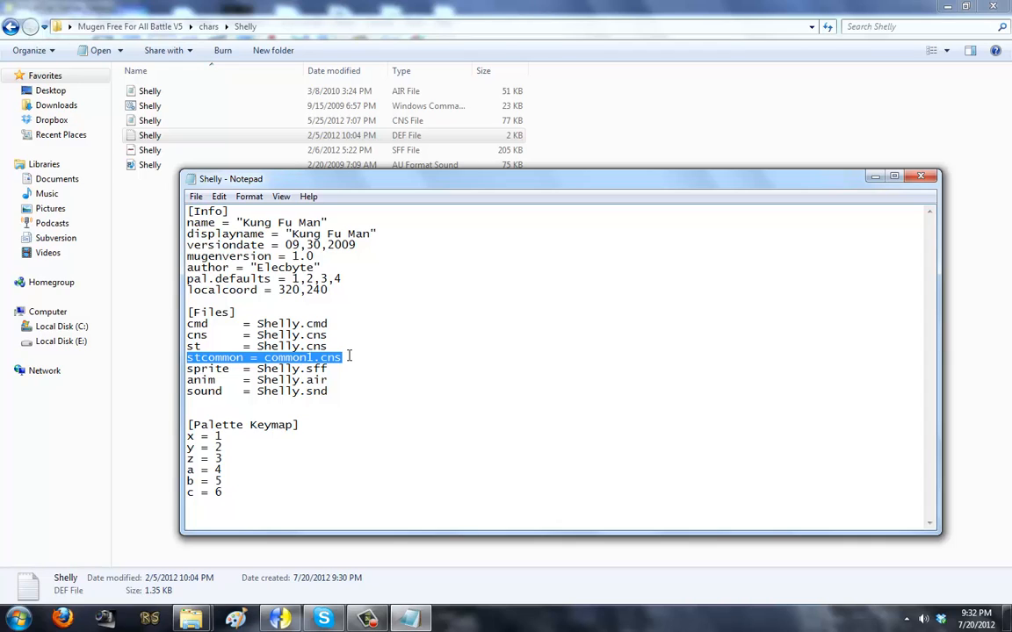
- Replace the author value with the creator's name and set displayname to "Shelly"
left_click_drag(256, 268, 303, 268)
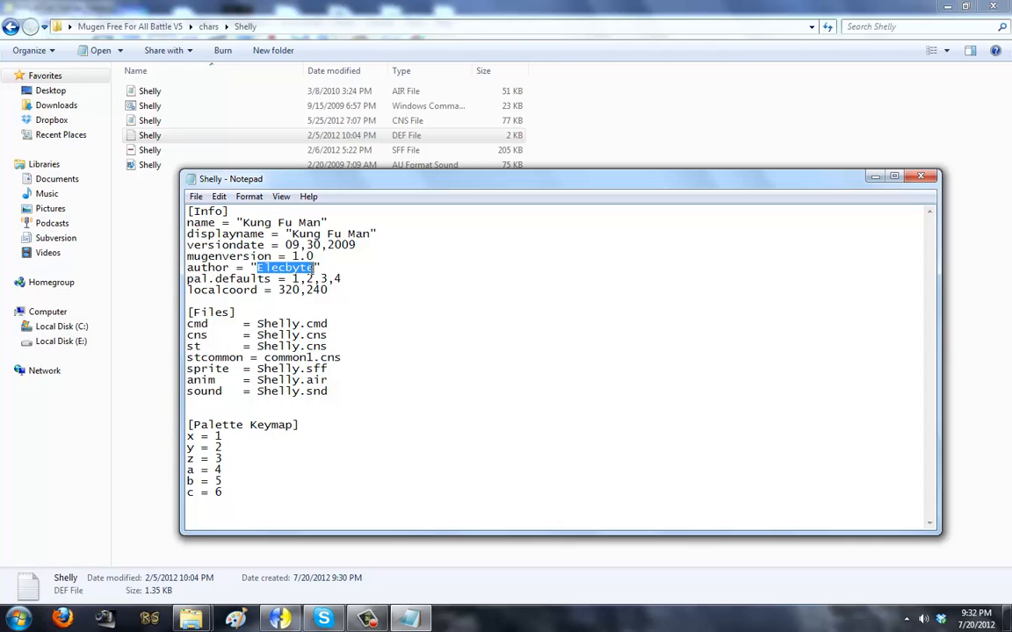
type("r")
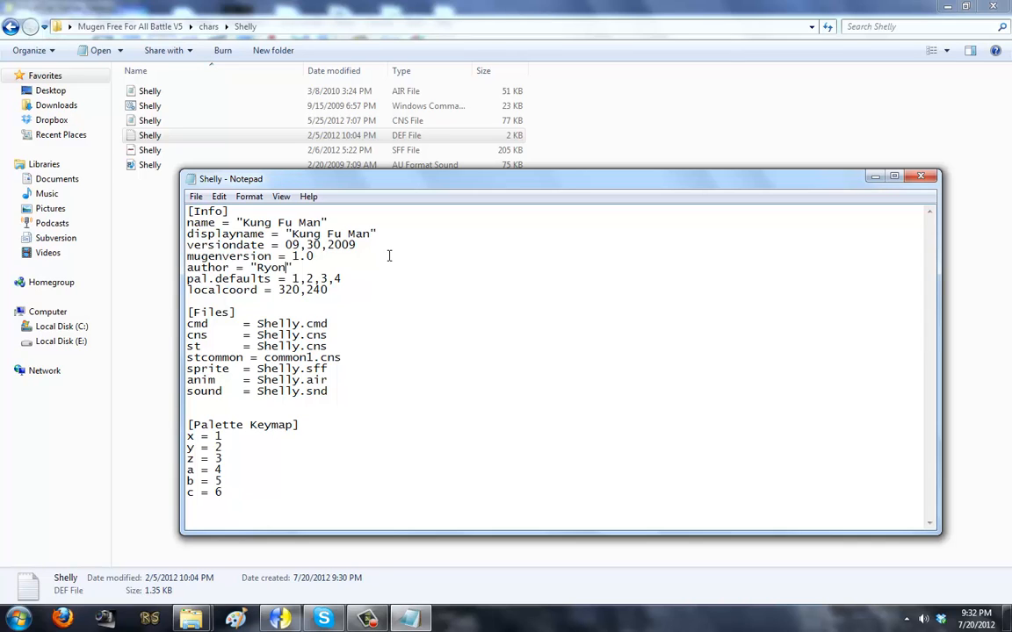
left_click_drag(370, 235, 300, 234)
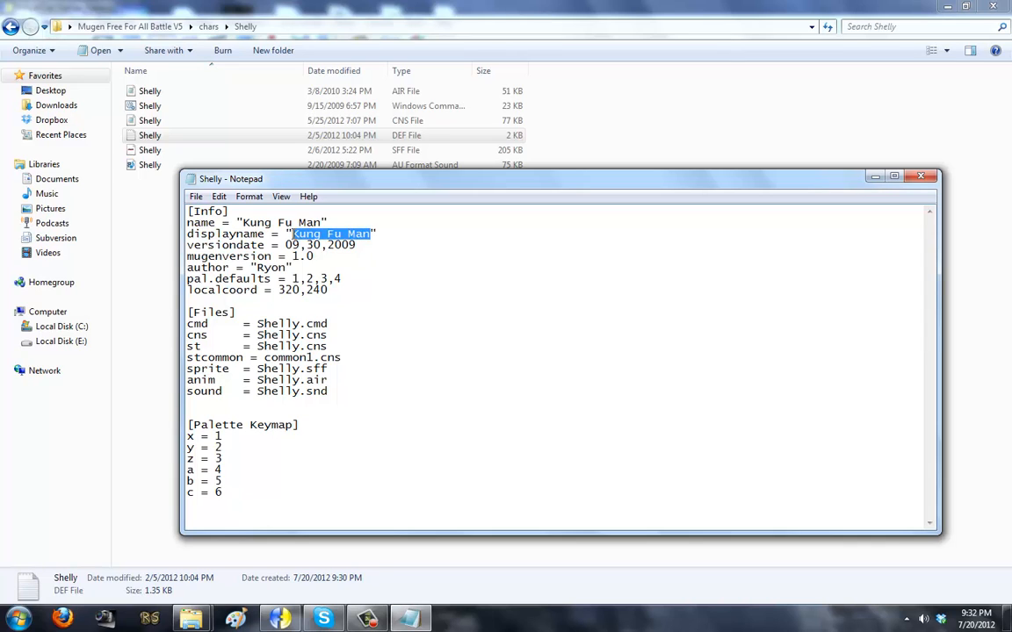
type("Shelly")
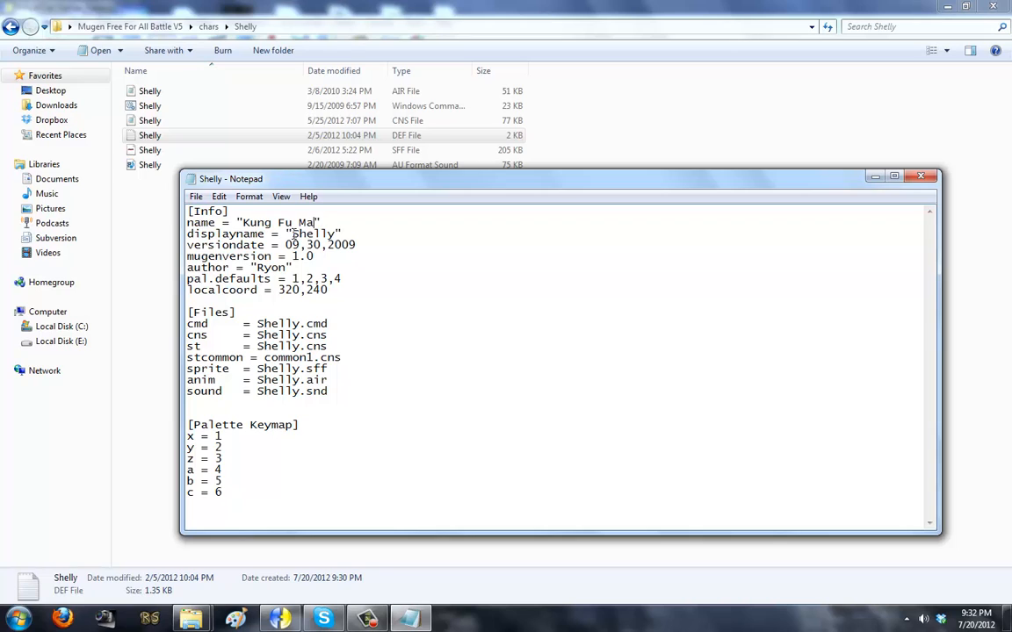
- Replace the name value with "Shelly from Draglade"
key("BackSpace")
key("BackSpace")
key("BackSpace")
key("BackSpace")
key("BackSpace")
key("BackSpace")
key("BackSpace")
key("BackSpace")
key("BackSpace")
type("Shelly from Dragl")
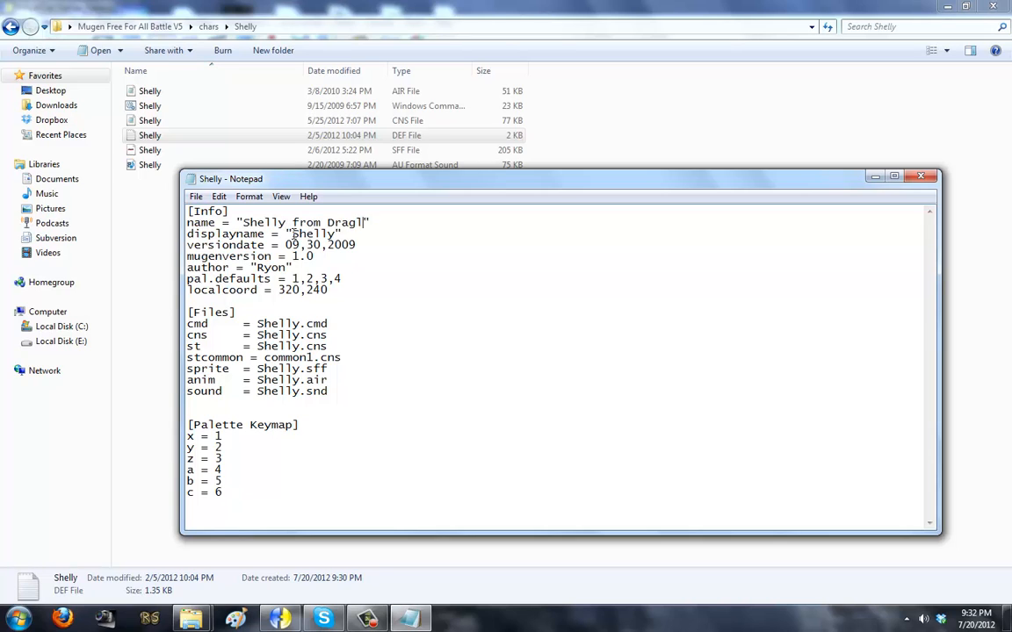
type("ade")
- Set the versiondate to 07,20,2012
key("BackSpace")
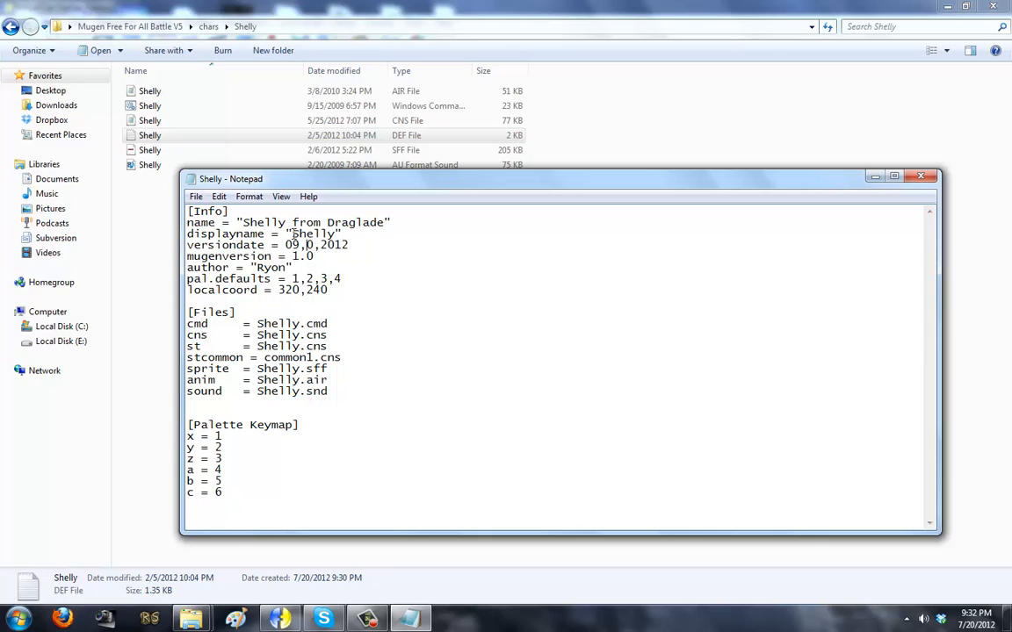
type("0")
key("BackSpace")
type("7")
- Reduce the pal.defaults value to 1 and close the Shelly definition file with its changes saved
key("Delete")
key("Delete")
key("Delete")
key("Delete")
key("Delete")
key("Delete")
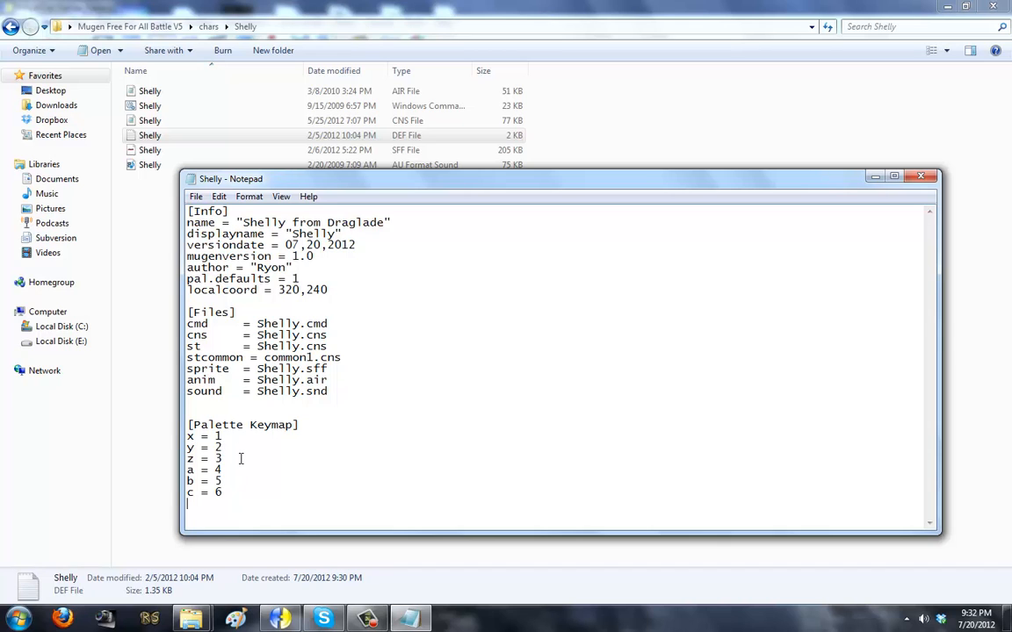
key("alt+F4")
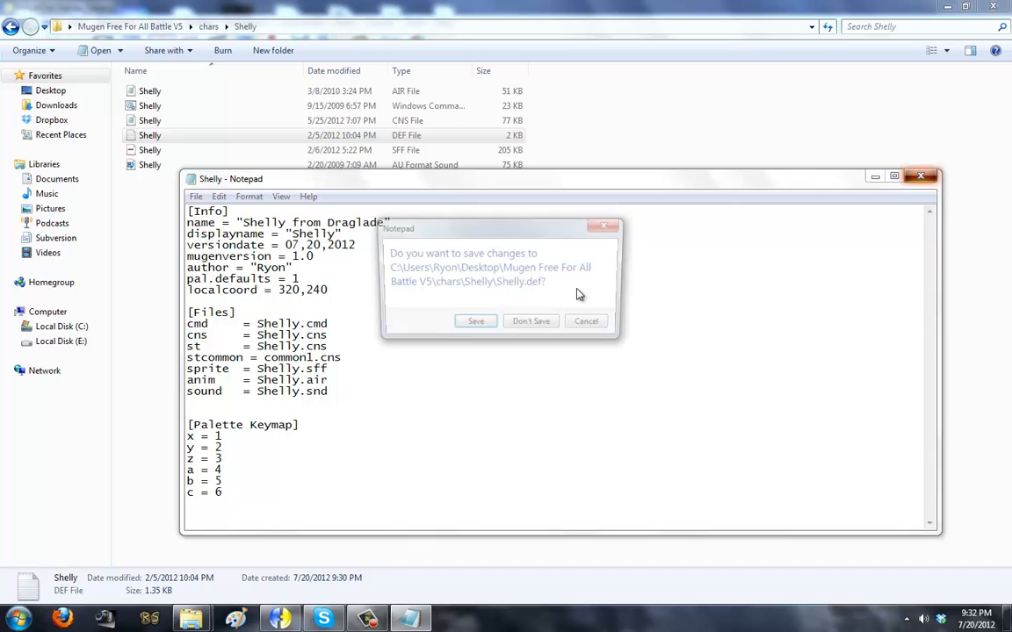
left_click(474, 326)
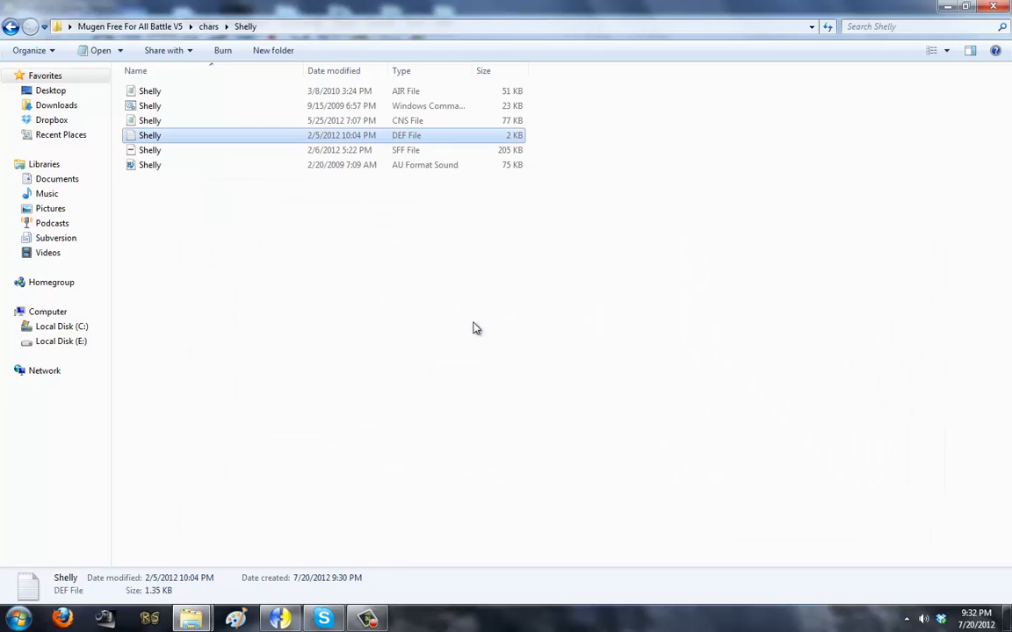
- Switch to Fighter Factory and close the folder window holding the Shelly sprite images
left_click(12, 26)
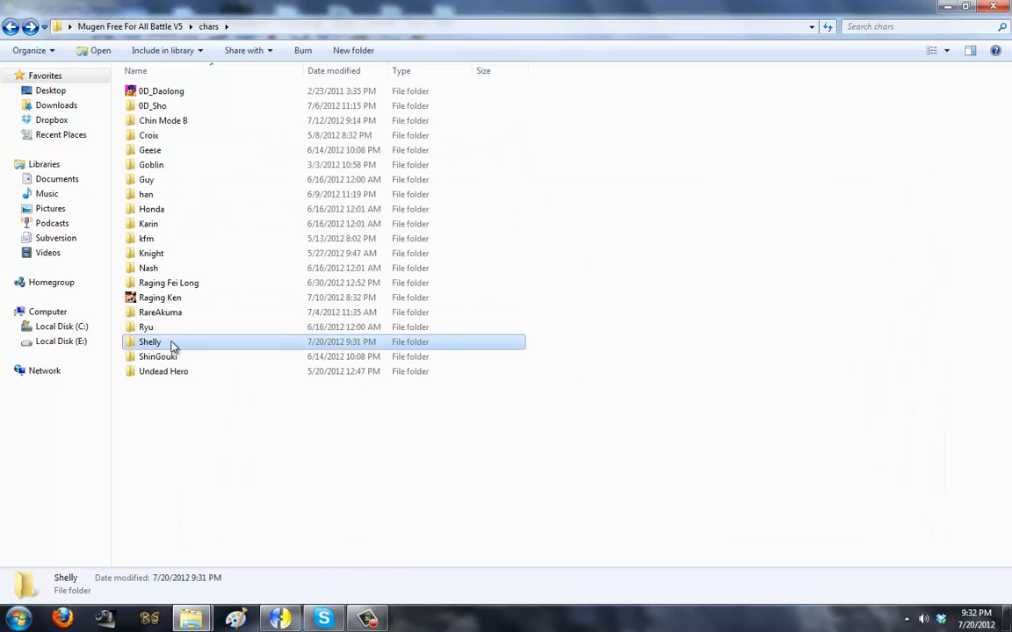
key("alt+Tab")
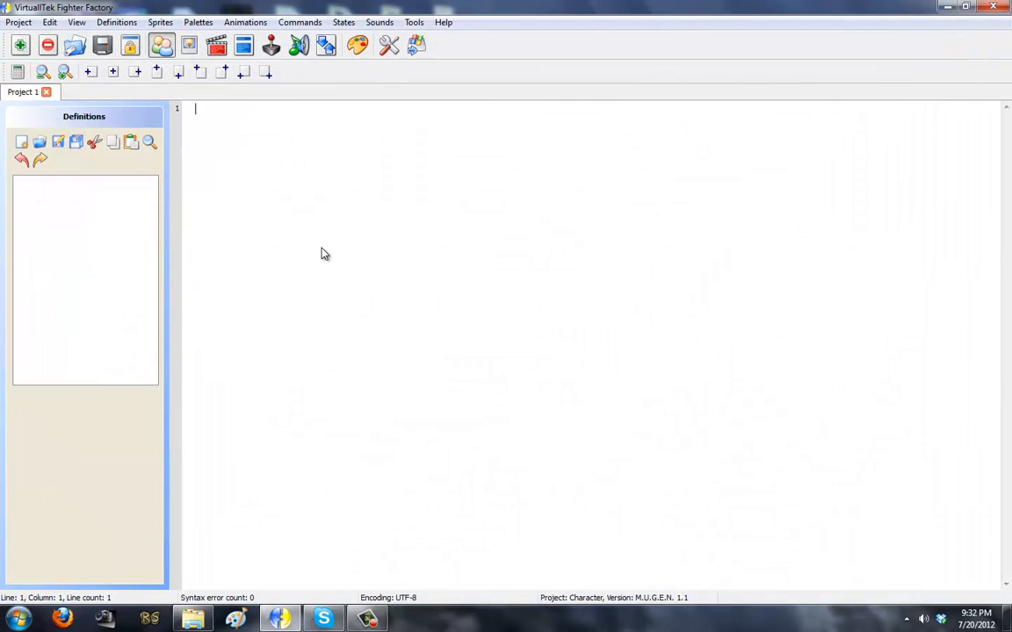
left_click(193, 619)
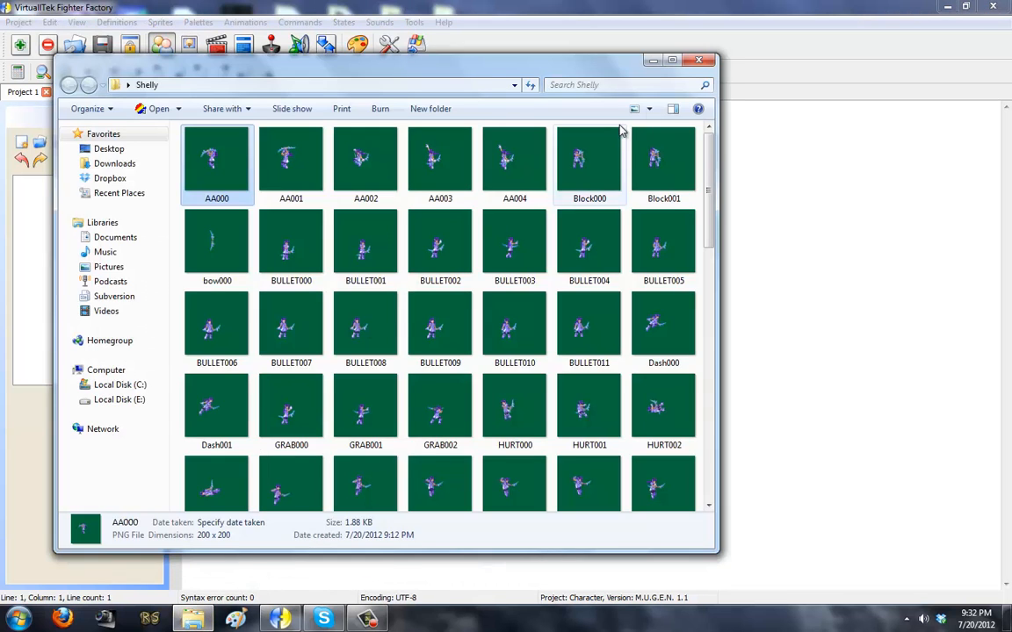
left_click(698, 62)
- Open the Shelly definition file as a project from the Mugen Free For All Battle V5 chars\Shelly folder
left_click(18, 22)
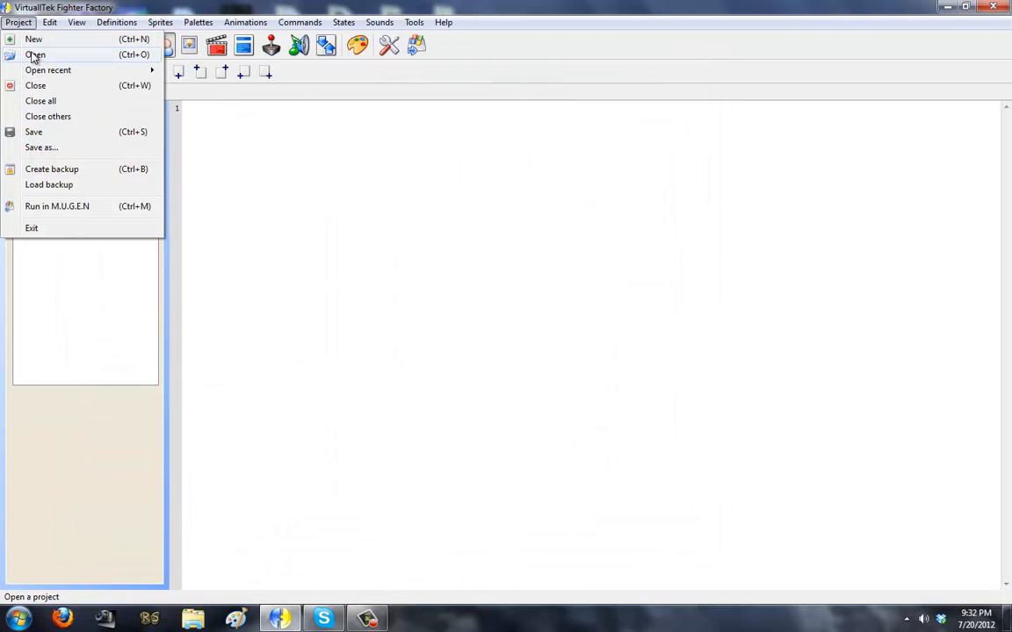
left_click(34, 55)
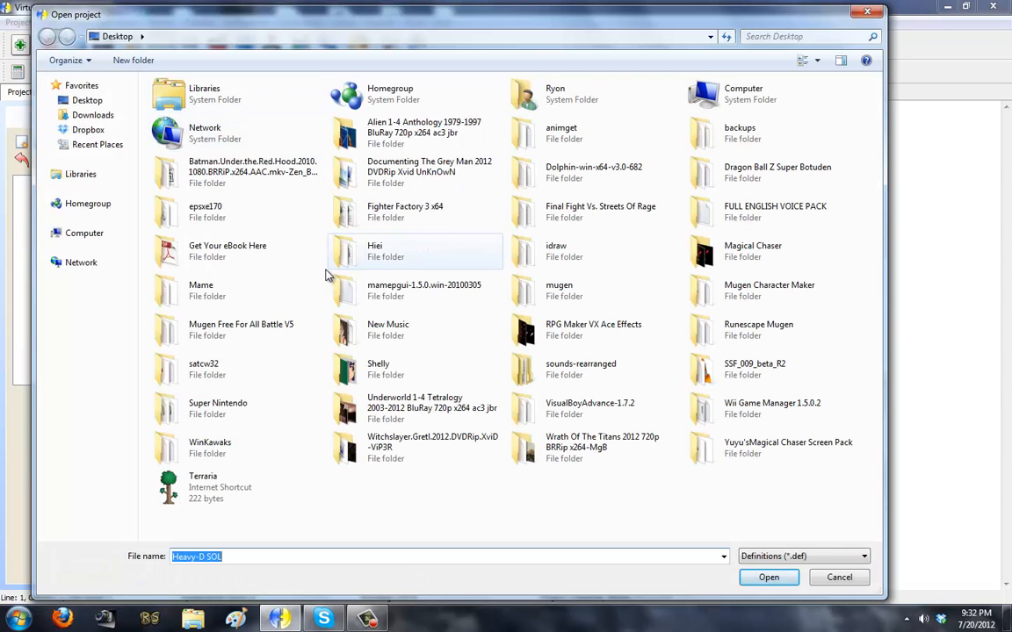
double_click(232, 326)
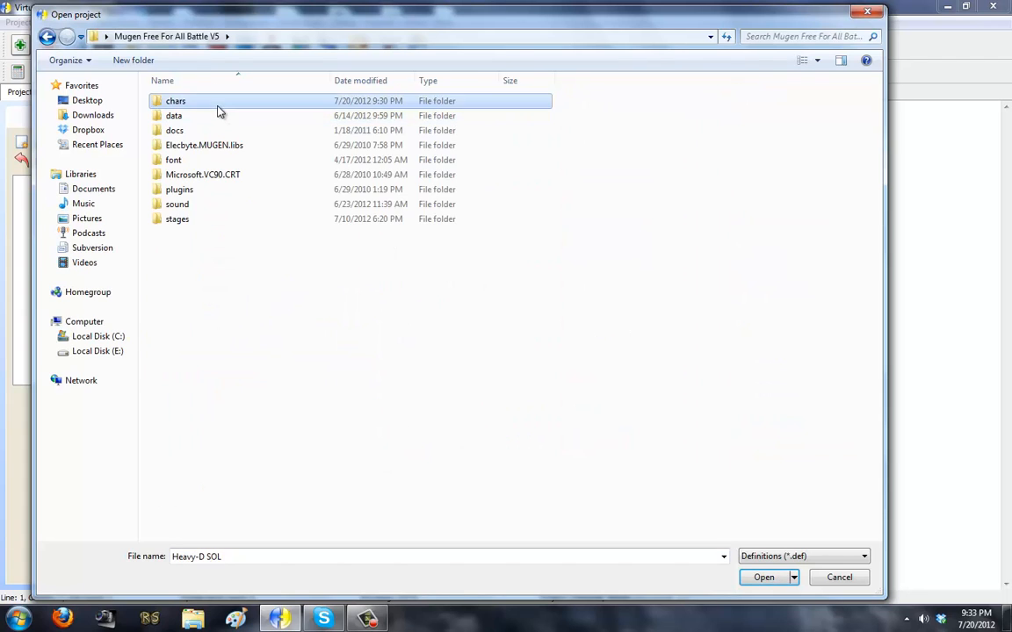
double_click(219, 103)
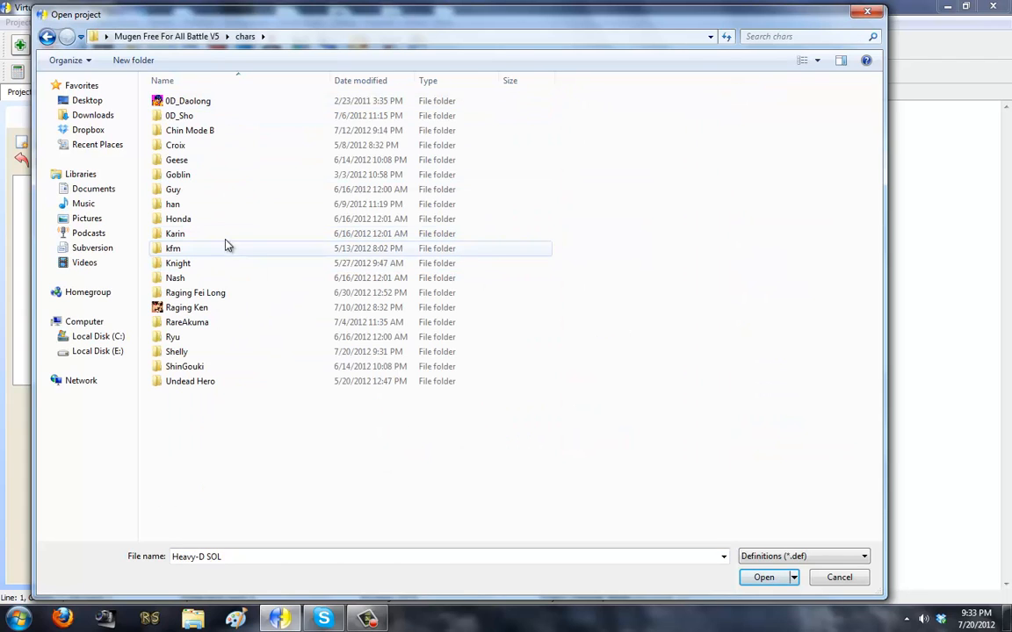
double_click(170, 354)
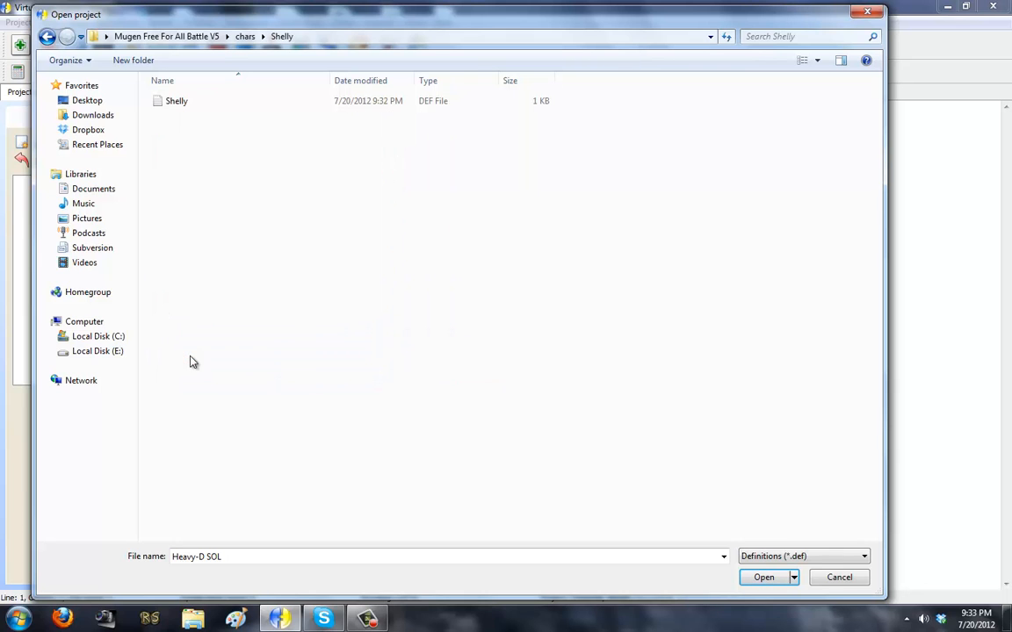
left_click(195, 103)
double_click(196, 112)
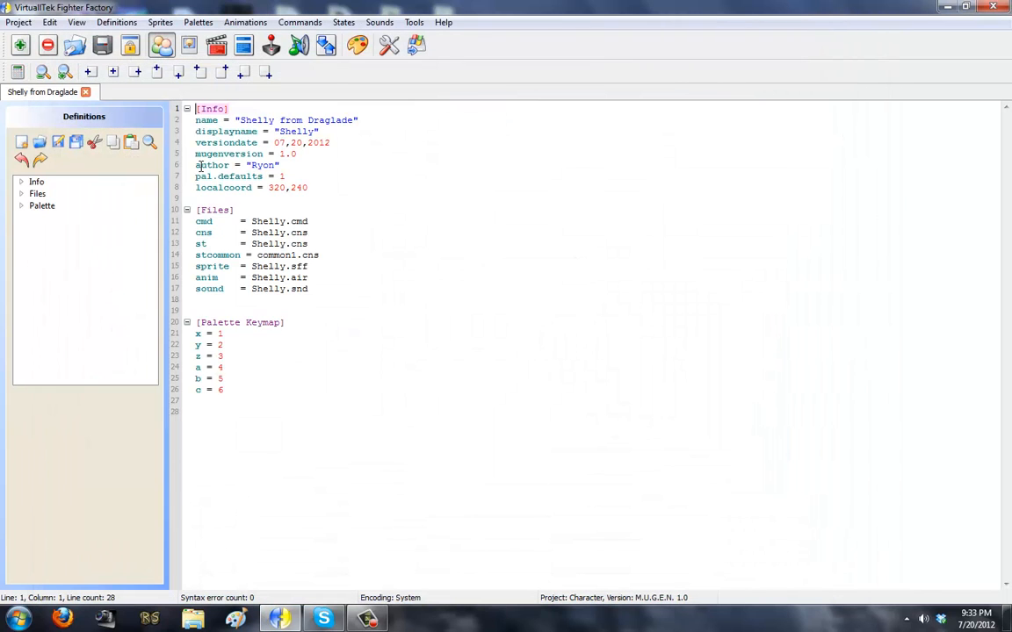
- Look through the project's sprite, animation, command, sound and other editors to check the content copied from kfm
left_click(190, 48)
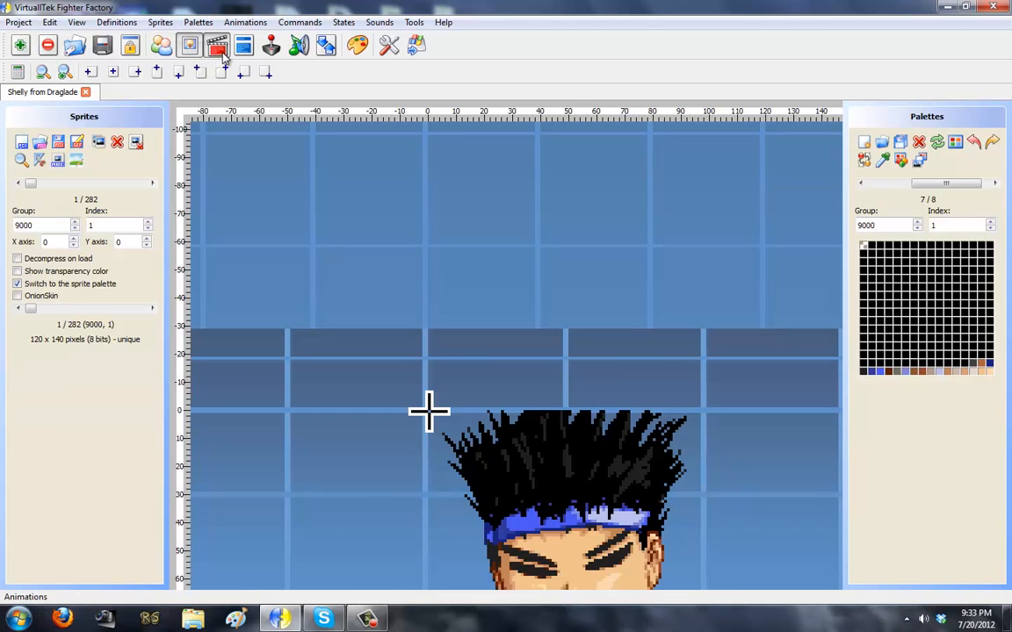
left_click(216, 45)
left_click(243, 45)
left_click(272, 45)
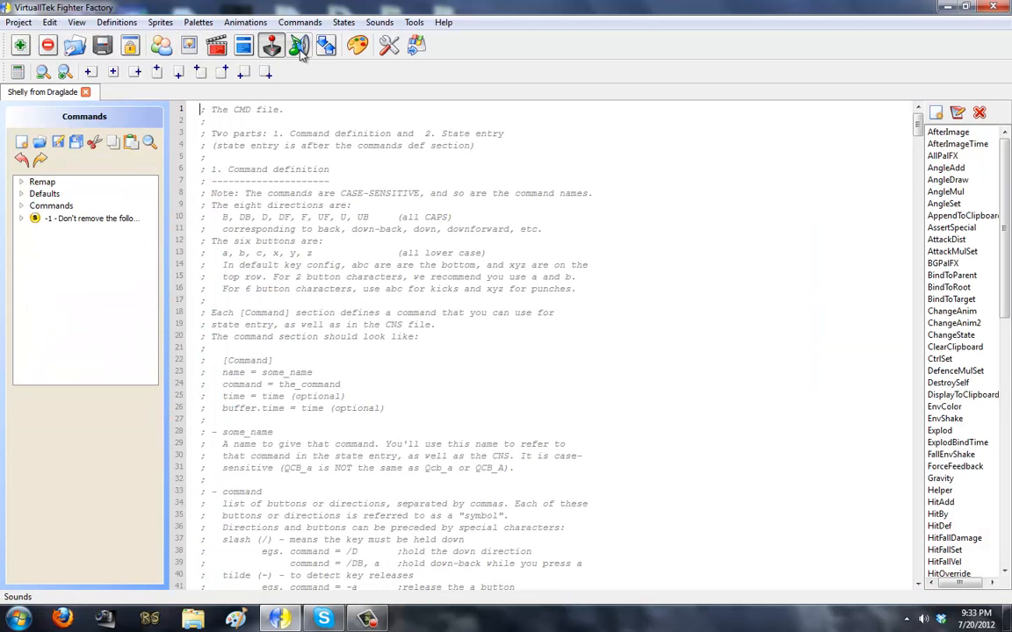
left_click(298, 45)
left_click(326, 46)
left_click(220, 46)
left_click(190, 46)
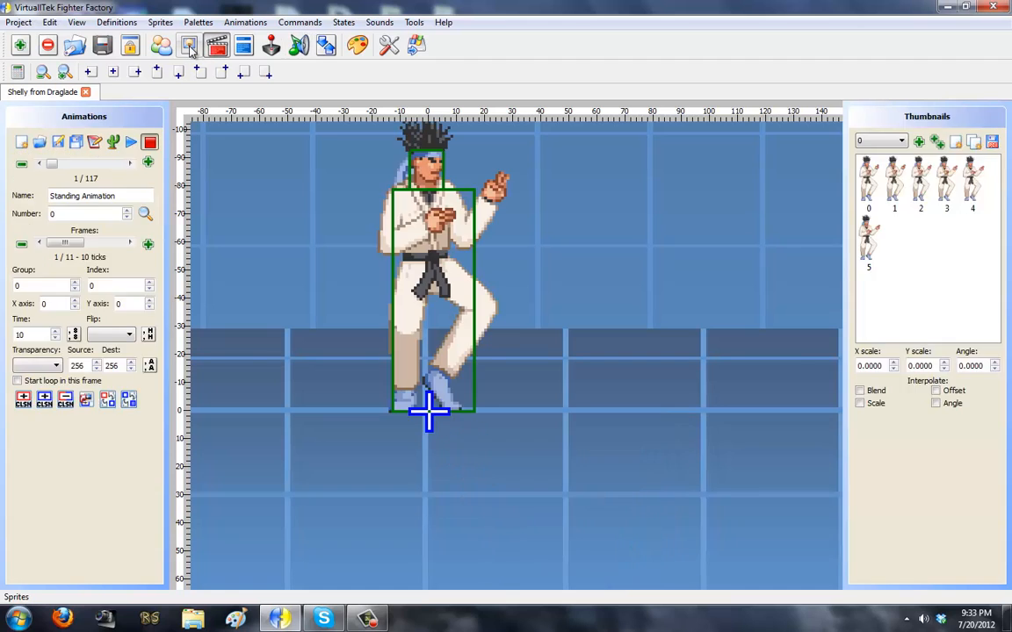
left_click(161, 46)
left_click(188, 47)
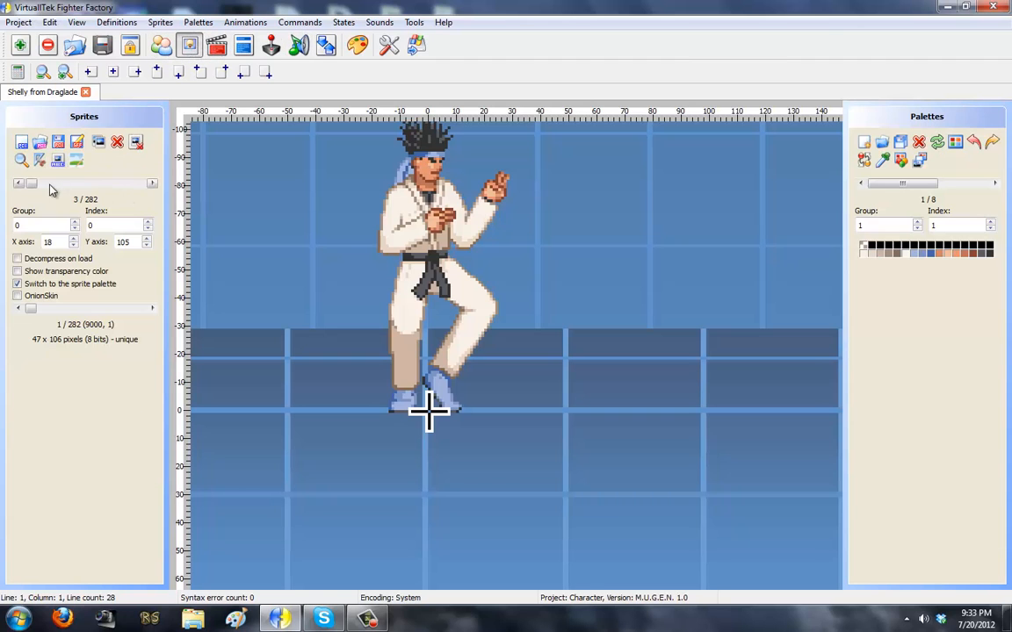
- Browse the kfm sprites in the Sprites editor at a reduced zoom level
left_click(64, 74)
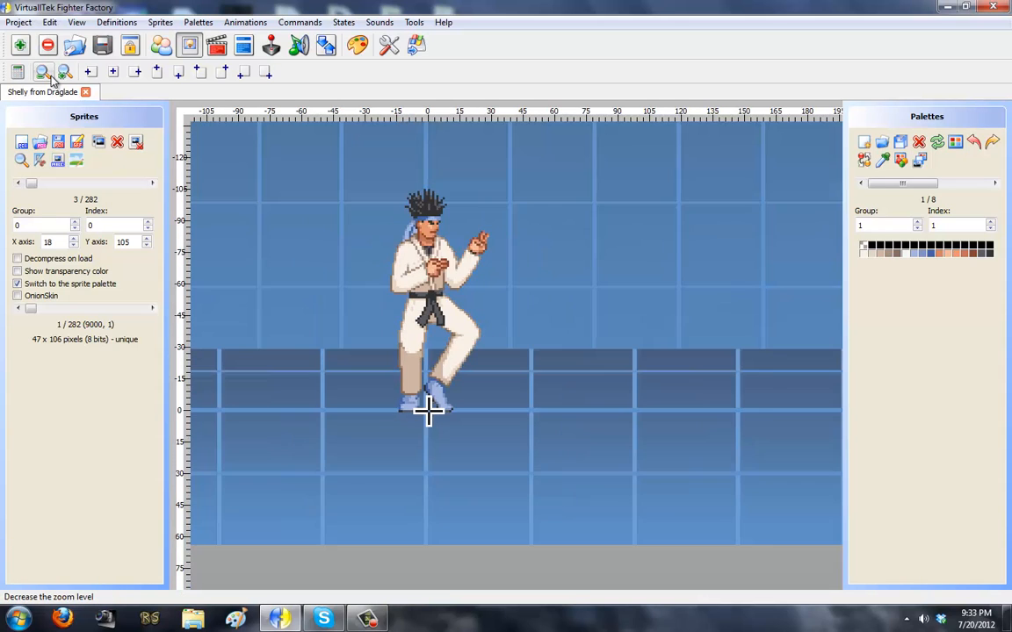
left_click(63, 74)
left_click(64, 74)
left_click(42, 74)
left_click(42, 185)
left_click_drag(42, 190, 14, 191)
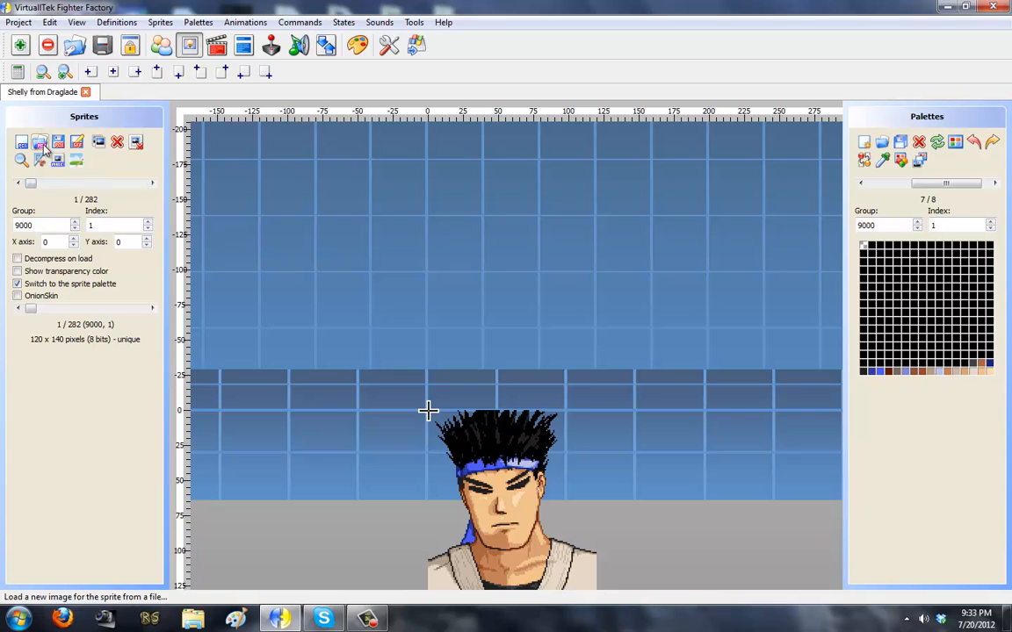
left_click(35, 183)
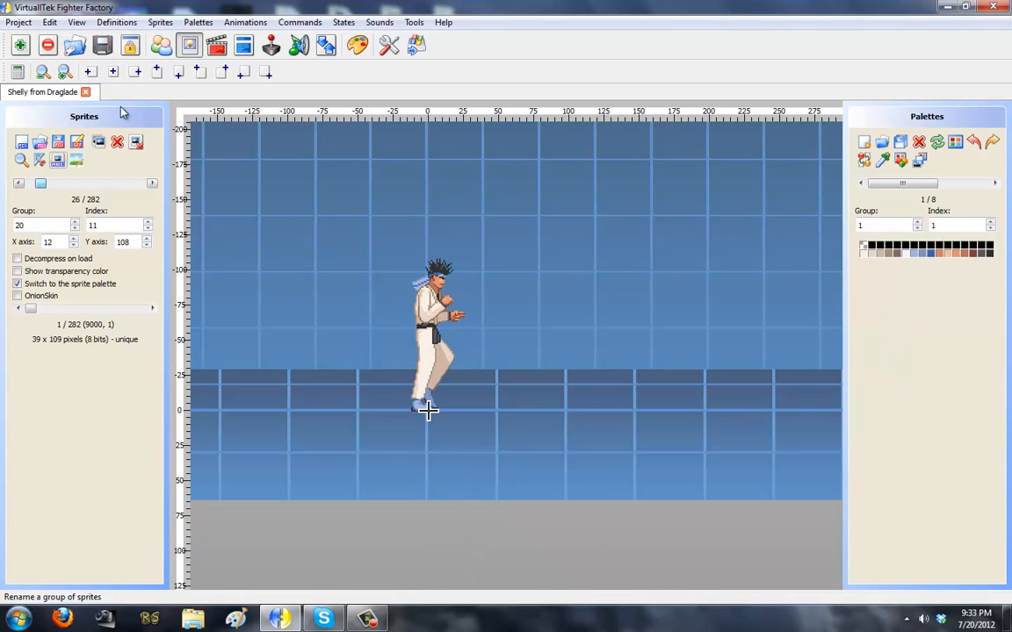
- Start a new empty sprite file for Shelly and delete all the palettes left over from kfm
left_click(160, 22)
left_click(167, 41)
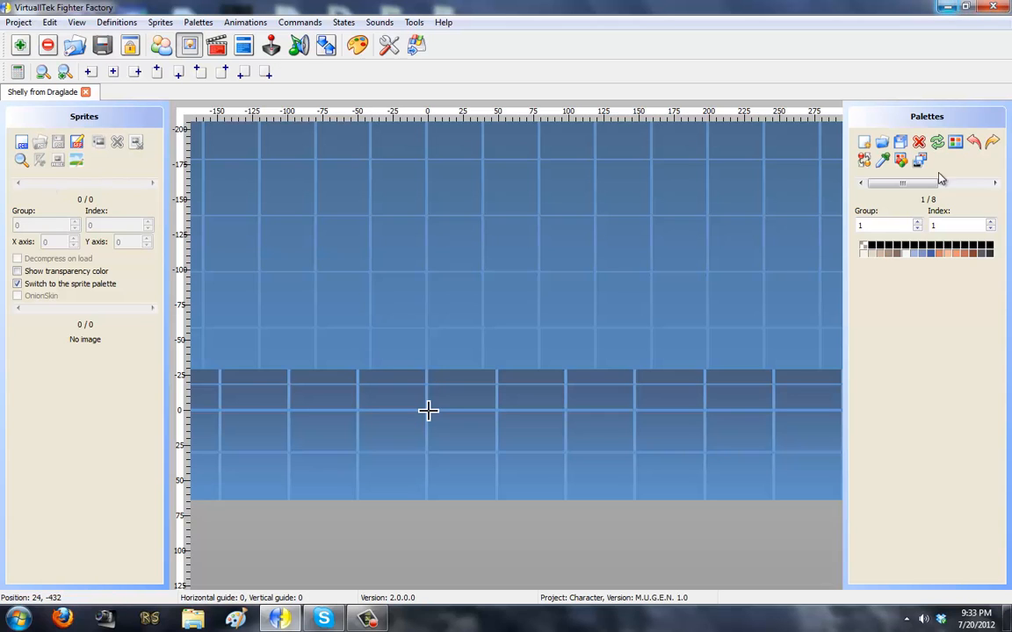
left_click(995, 183)
left_click(919, 141)
key("Return")
left_click(925, 143)
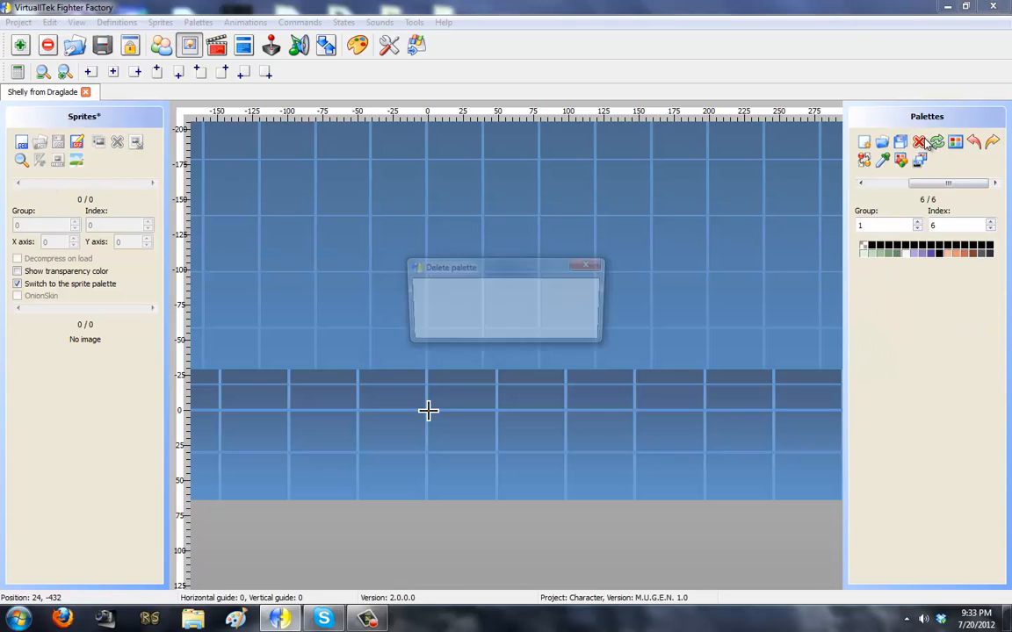
key("Return")
left_click(925, 144)
key("Return")
left_click(925, 143)
key("Return")
left_click(924, 144)
key("Return")
left_click(925, 143)
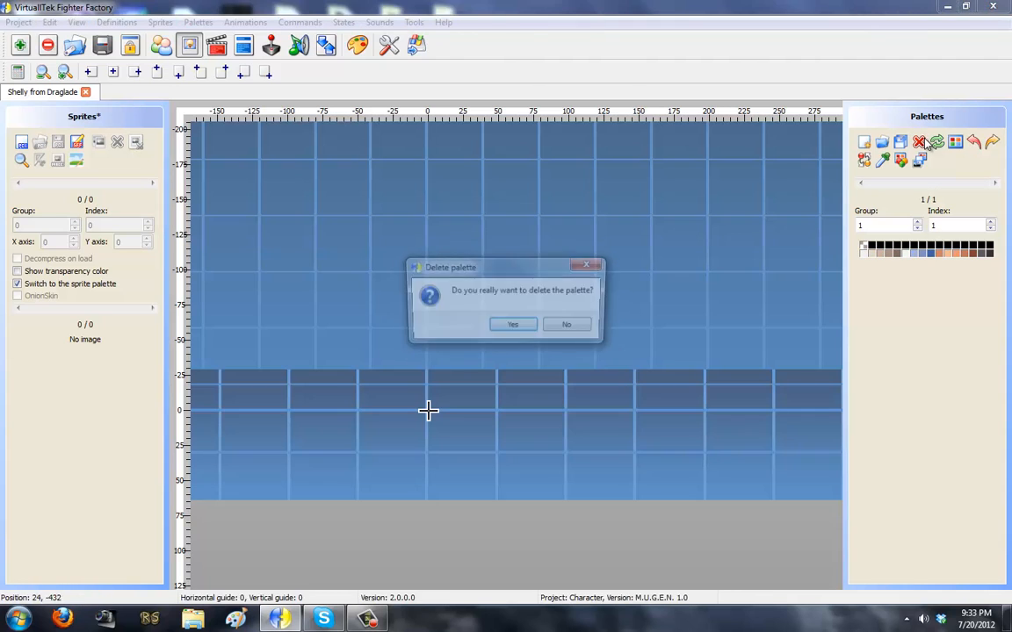
key("Return")
- Open the spr HTML document from the docs folder of Mugen Free For All Battle V5 in Firefox
left_click(947, 8)
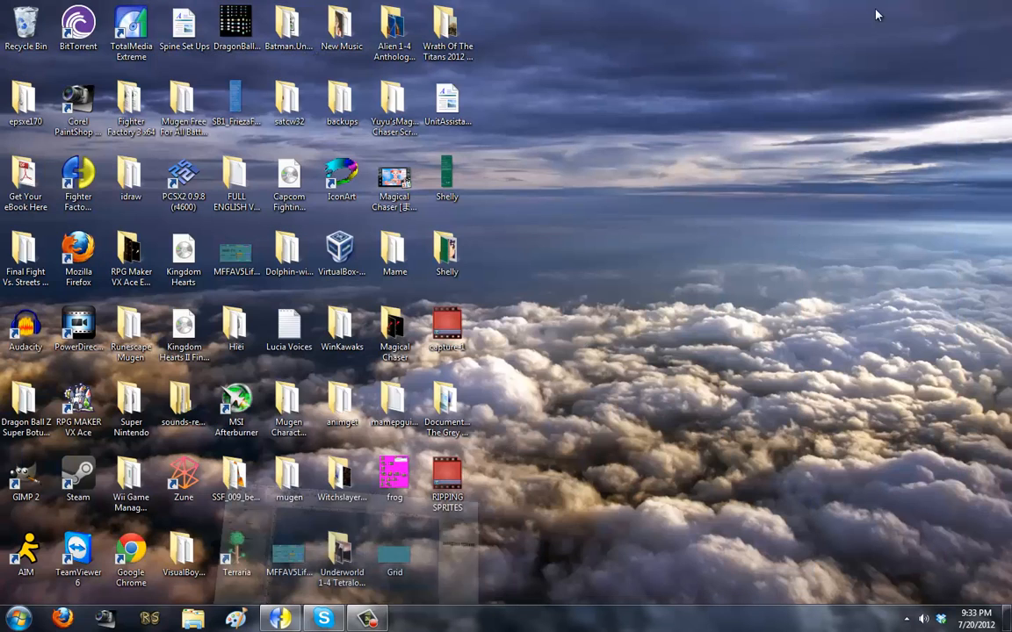
double_click(195, 113)
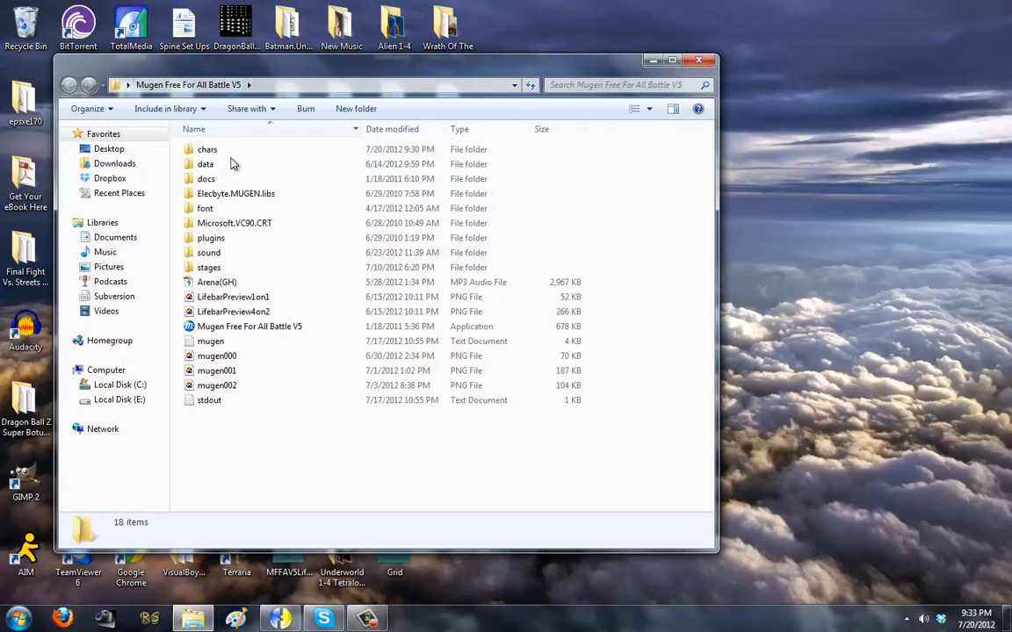
double_click(254, 58)
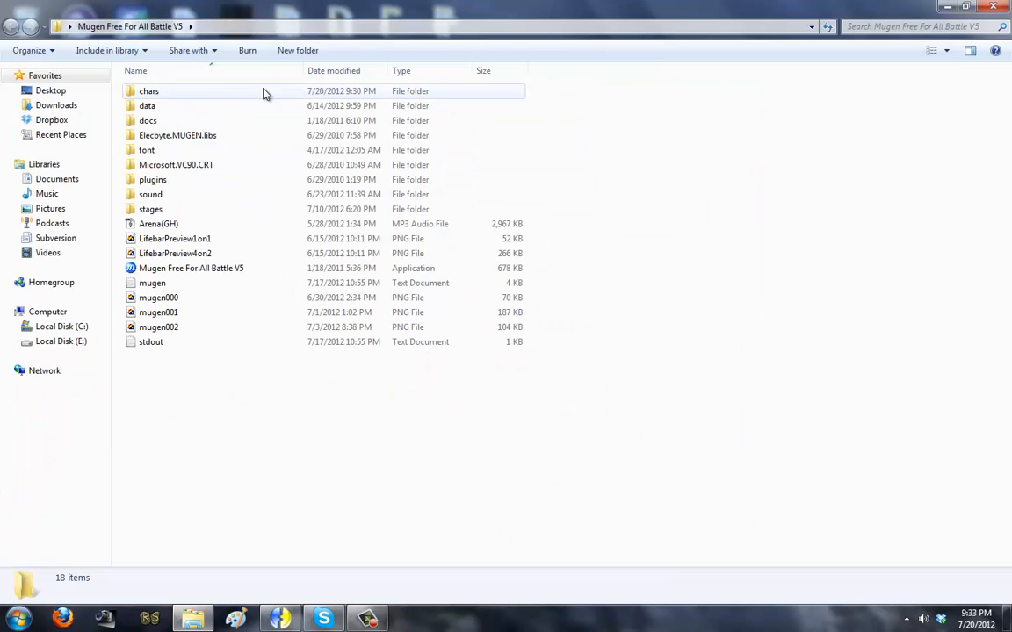
double_click(185, 123)
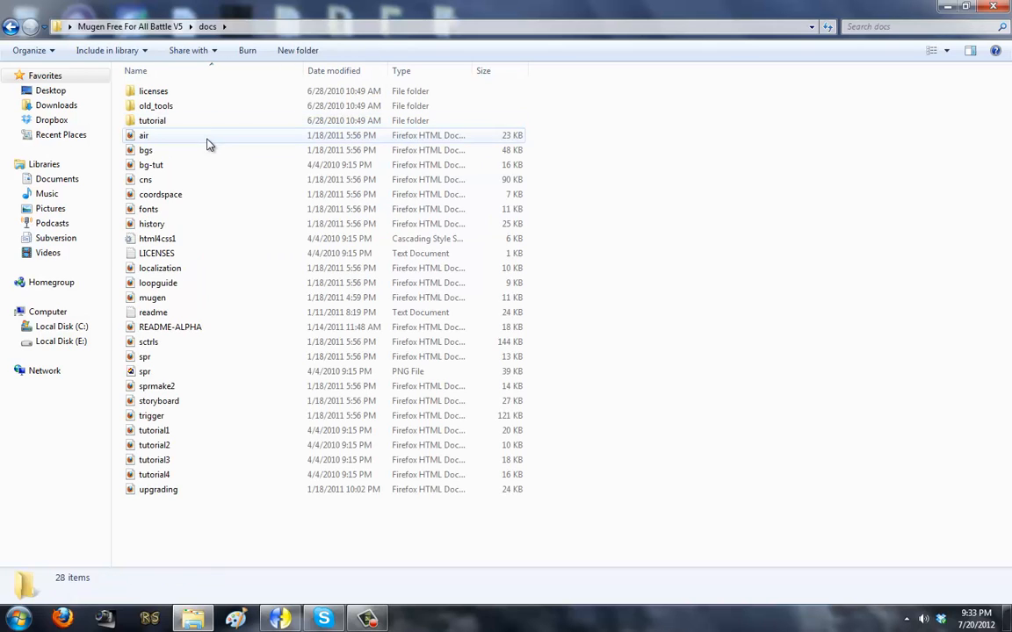
double_click(173, 360)
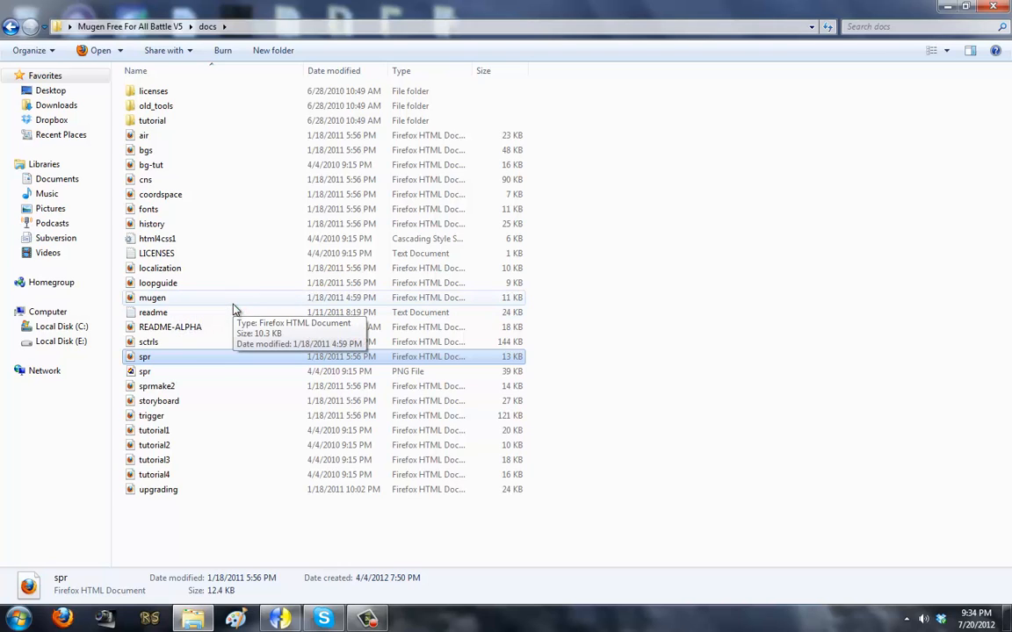
double_click(221, 361)
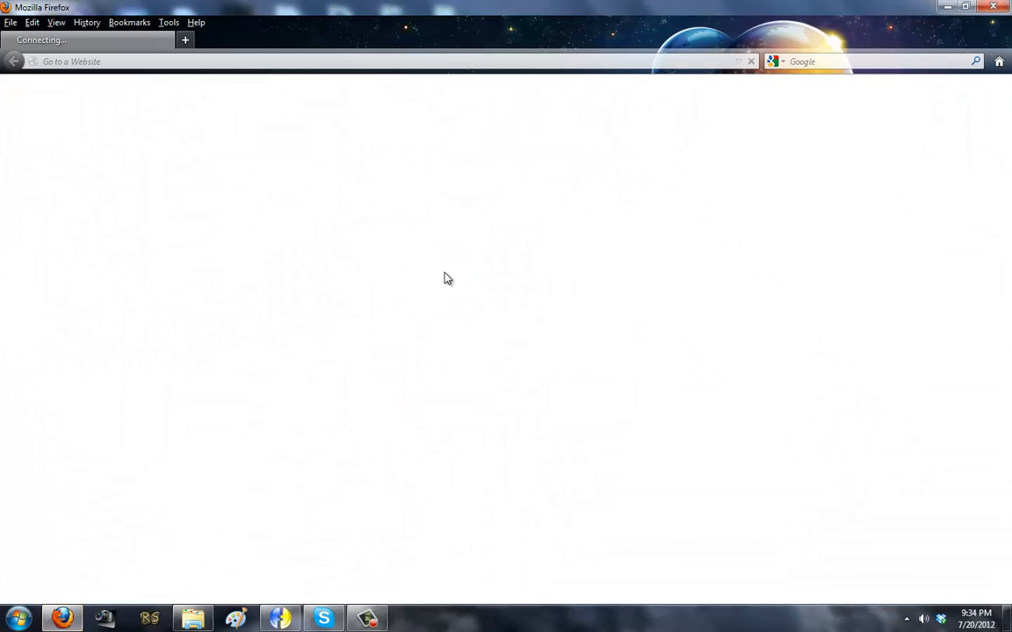
left_click(191, 620)
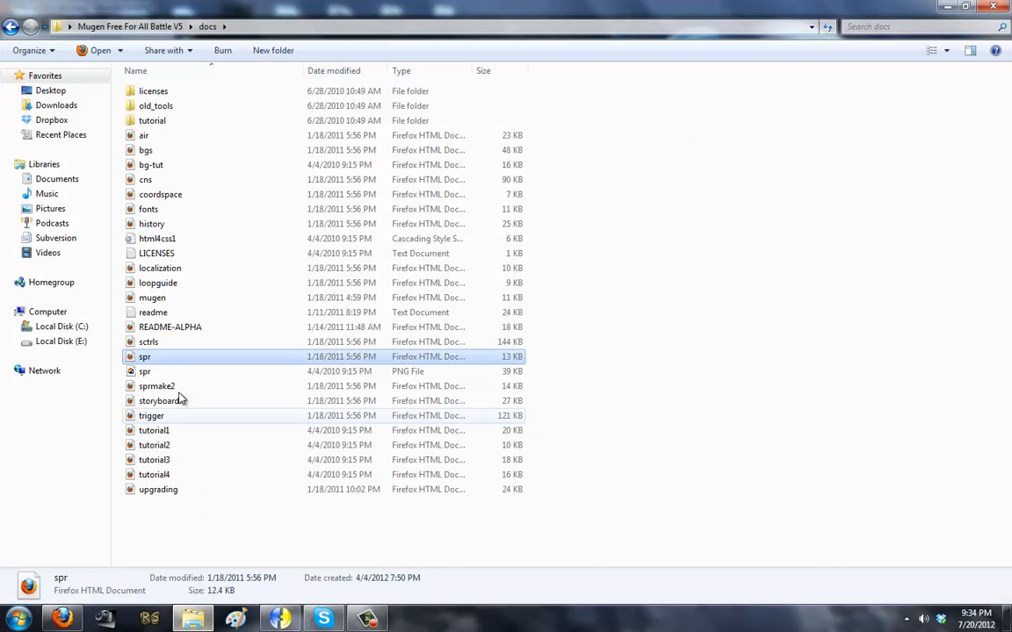
left_click(174, 372)
left_click(74, 622)
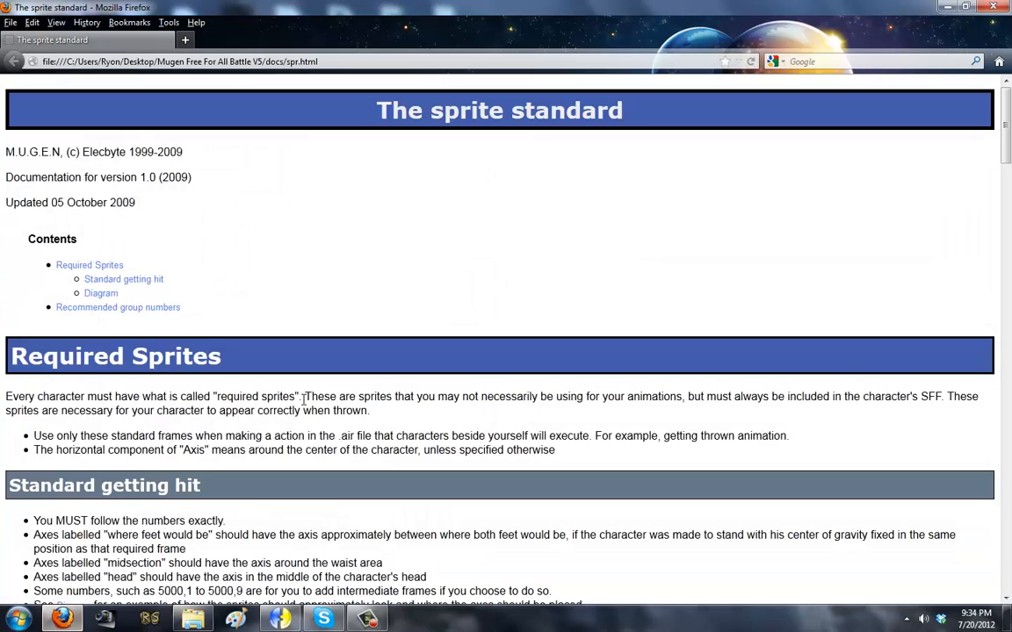
- Read the Required Sprites section and examine the frame numbers, descriptions and axis positions in the Standard getting hit table
scroll(336, 436, "down", 8)
scroll(332, 425, "up", 5)
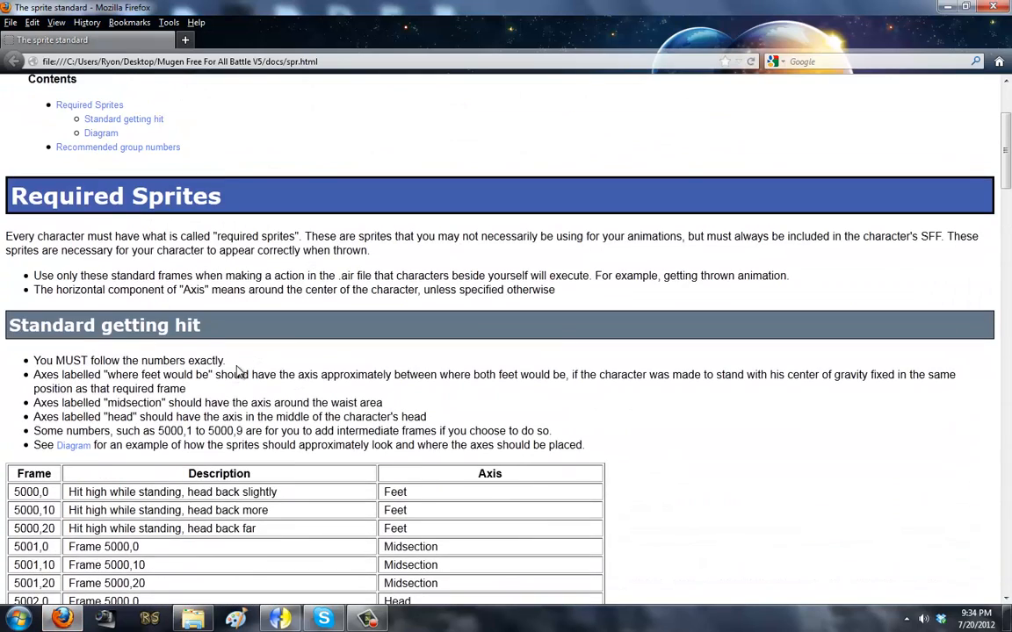
scroll(162, 282, "up", 2)
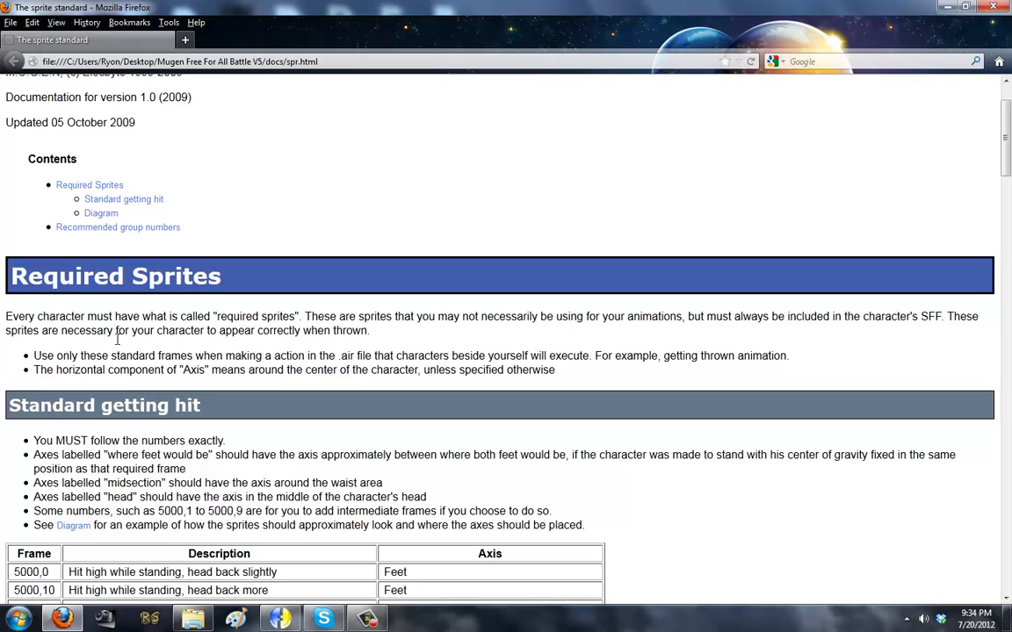
scroll(132, 393, "down", 2)
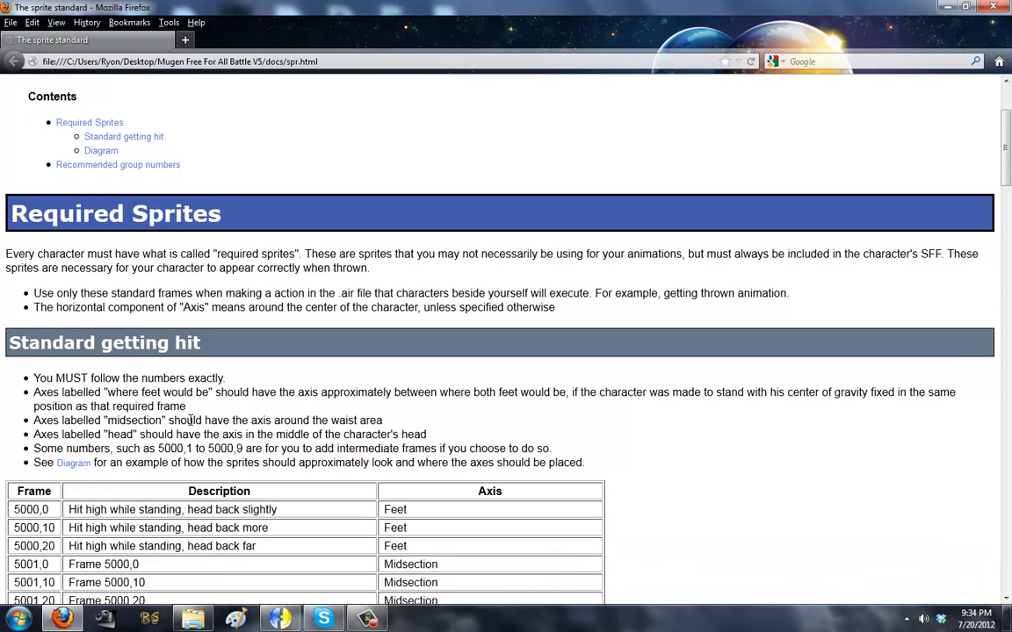
scroll(117, 367, "down", 7)
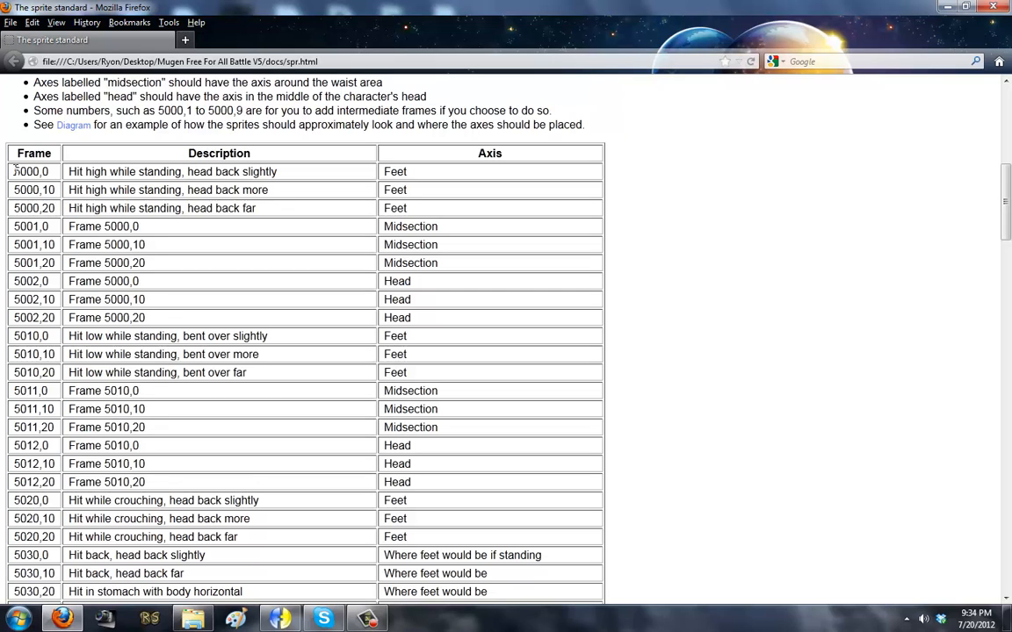
left_click_drag(16, 169, 30, 171)
left_click_drag(15, 245, 34, 247)
left_click(38, 318)
scroll(35, 452, "down", 20)
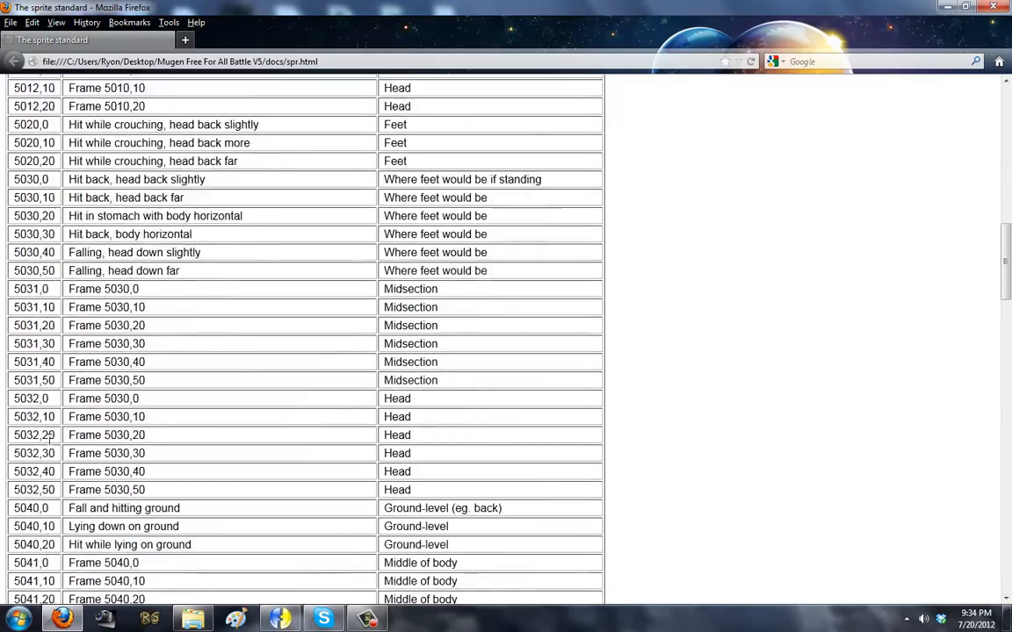
- Examine the remaining getting hit frames and the Diagram of required sprites with their axis positions
scroll(50, 446, "down", 5)
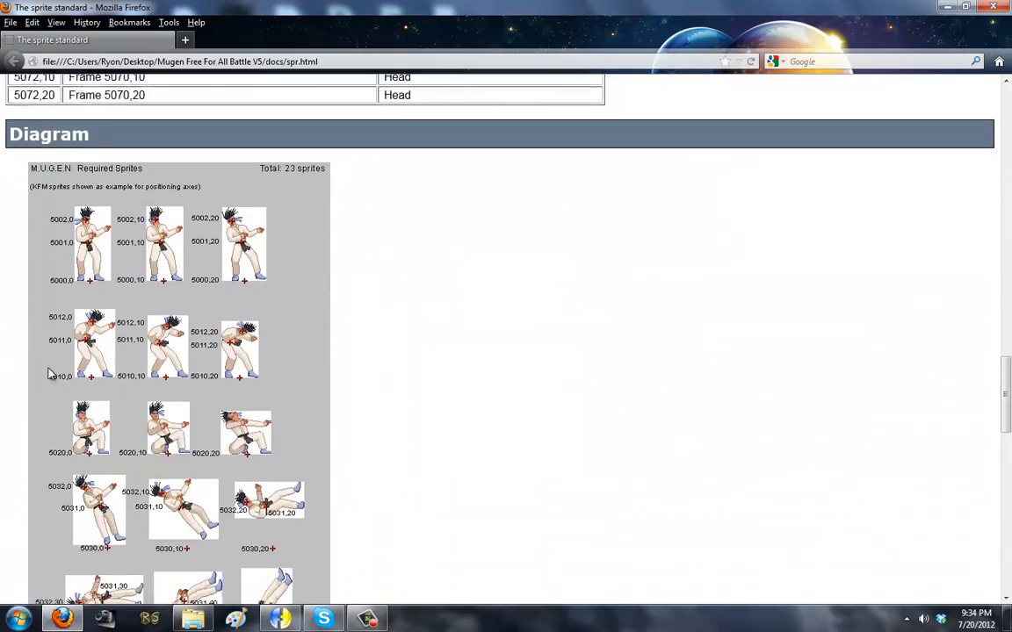
scroll(145, 195, "down", 17)
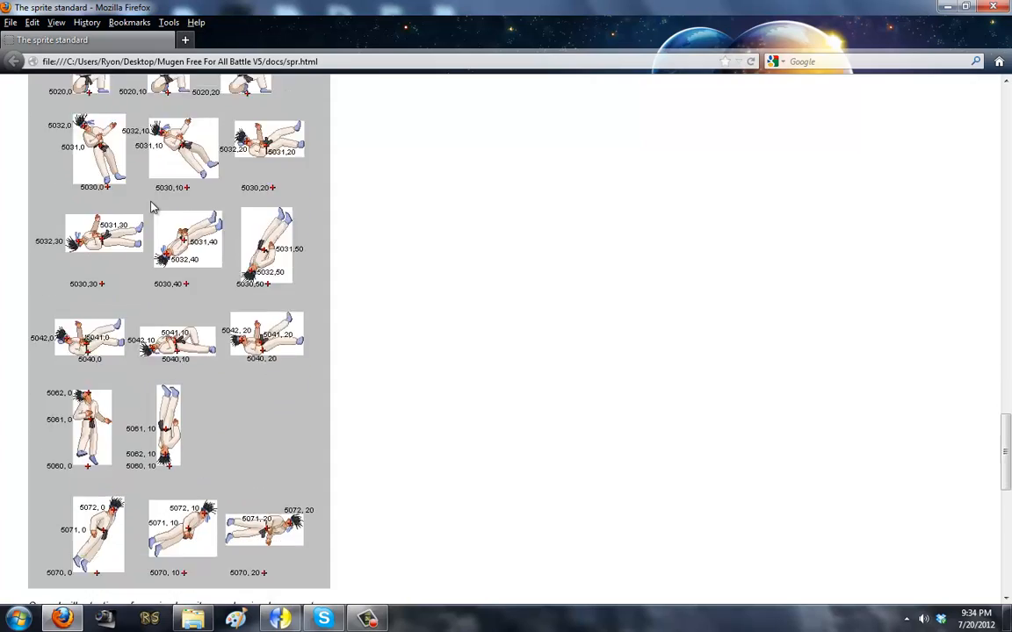
scroll(162, 263, "up", 20)
scroll(178, 289, "up", 8)
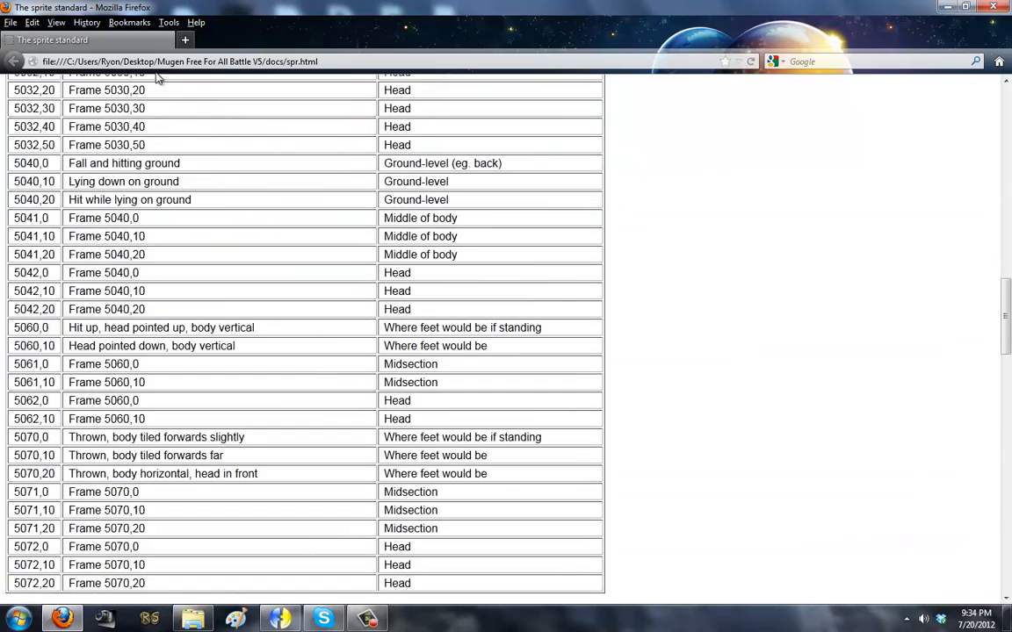
- Read the Recommended group numbers table, examining the standing, turning, crouching, walking and jumping groups
scroll(127, 312, "down", 20)
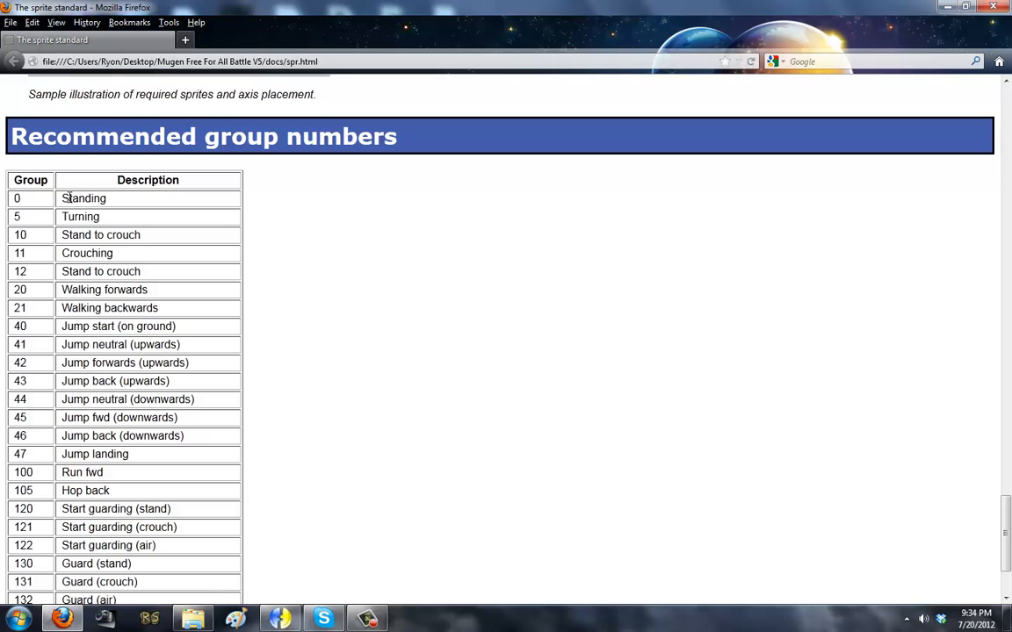
left_click_drag(14, 198, 206, 526)
left_click(194, 439)
scroll(206, 369, "down", 3)
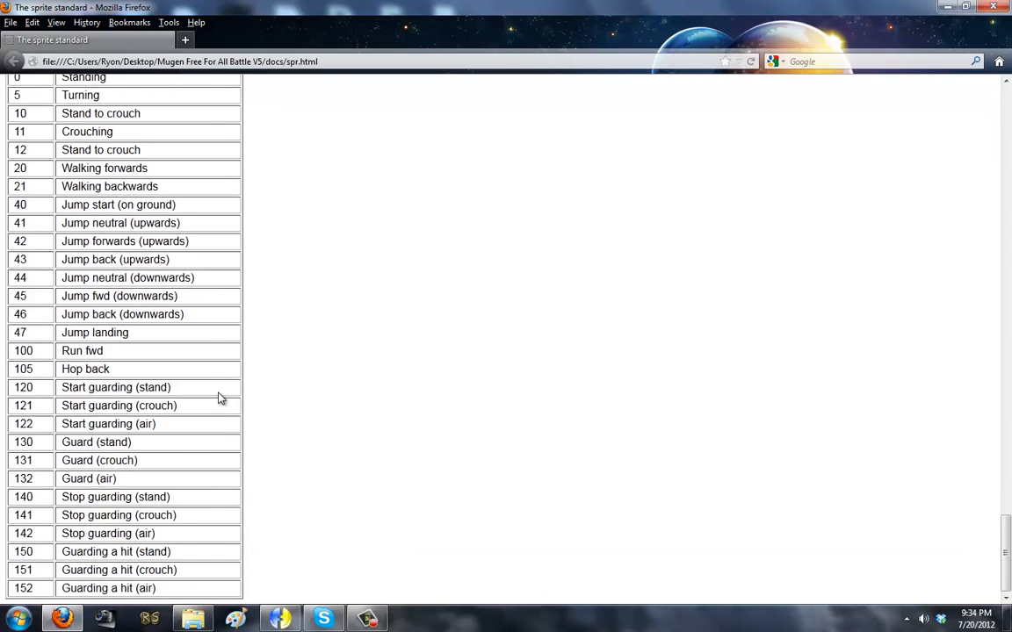
scroll(180, 573, "up", 6)
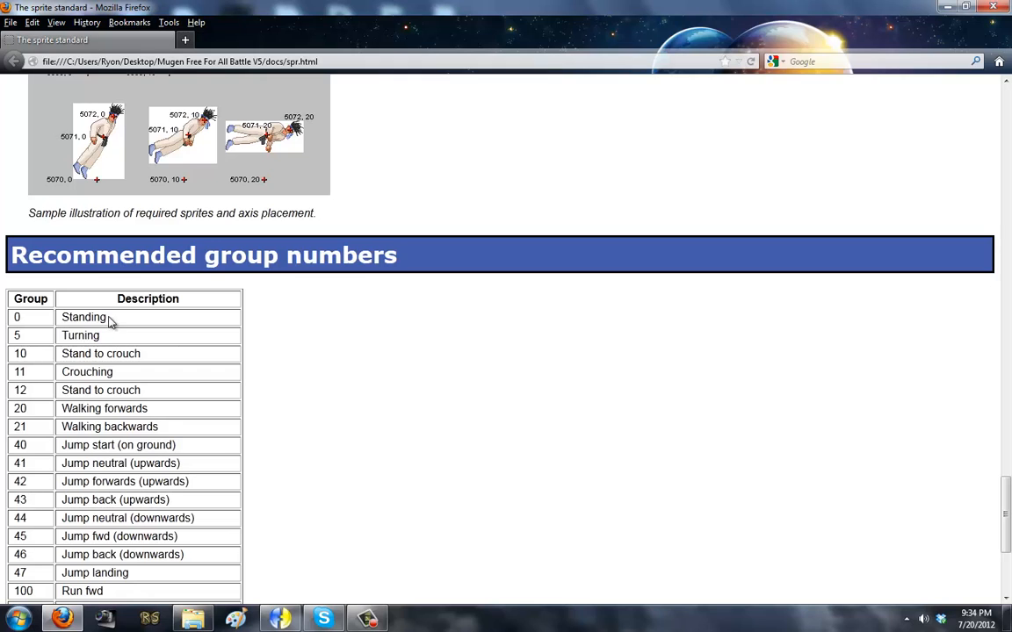
left_click_drag(118, 321, 63, 333)
left_click(75, 336)
double_click(76, 335)
left_click_drag(149, 354, 174, 413)
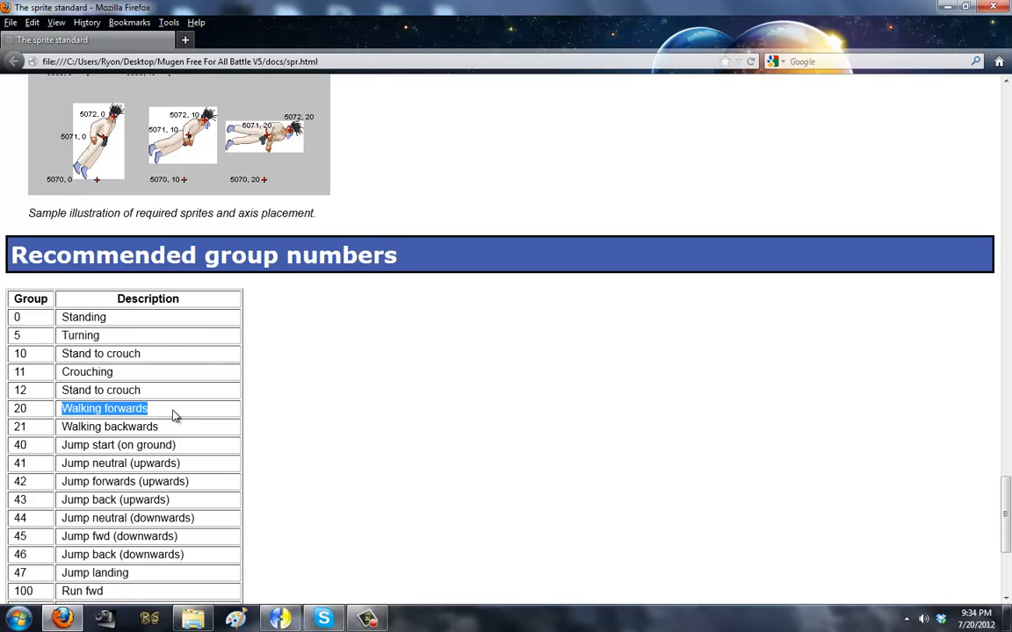
left_click_drag(88, 427, 164, 426)
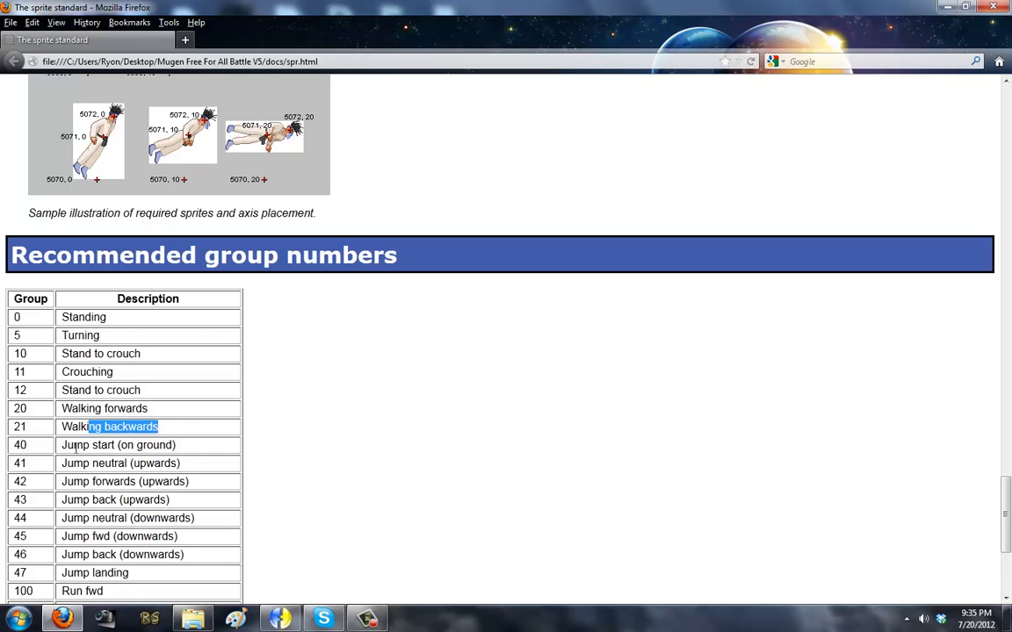
left_click_drag(75, 445, 172, 464)
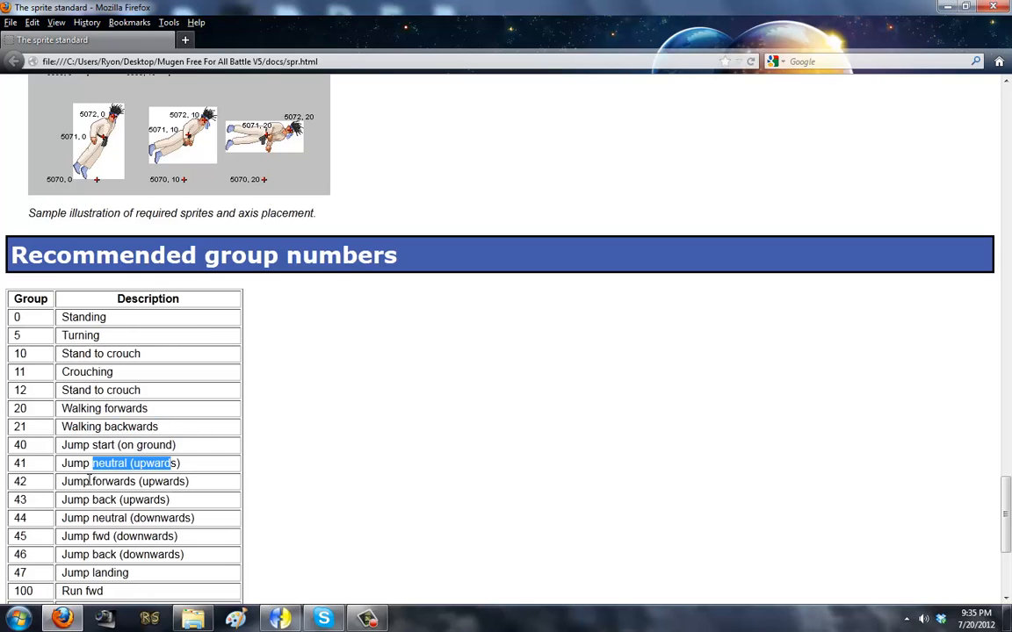
left_click_drag(89, 478, 182, 483)
left_click_drag(93, 500, 70, 519)
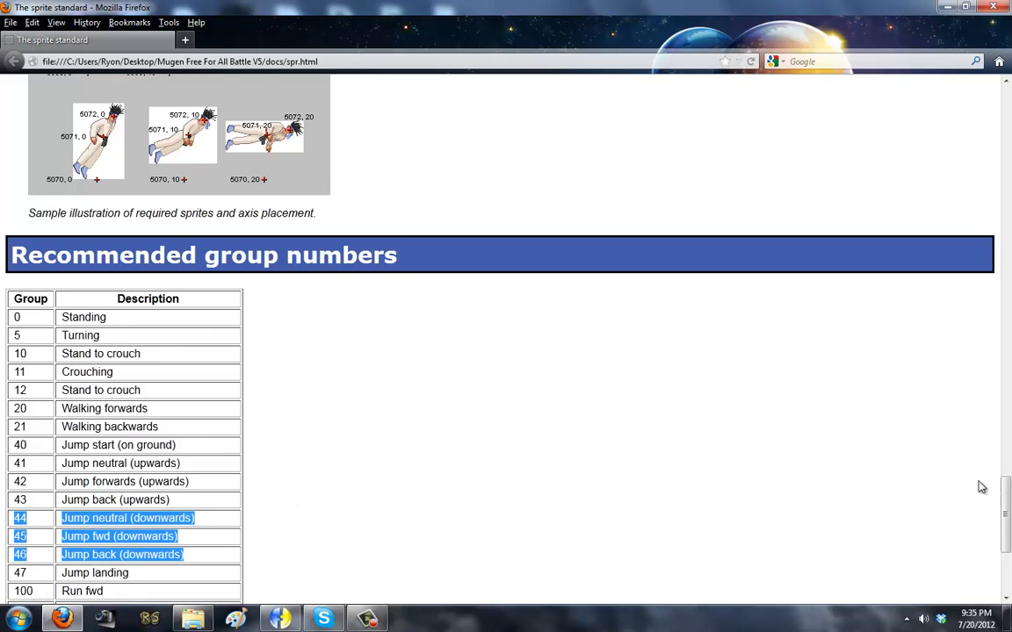
- Examine the downward jump, jump landing, run forward, hop back and guarding groups in the Recommended group numbers table
left_click_drag(1008, 501, 1008, 533)
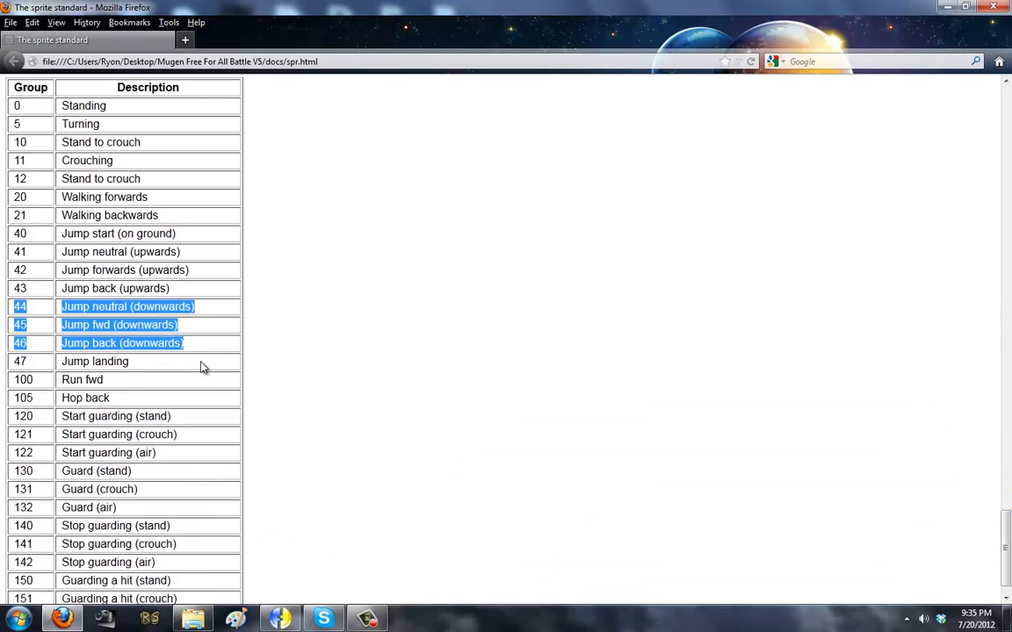
left_click(180, 376)
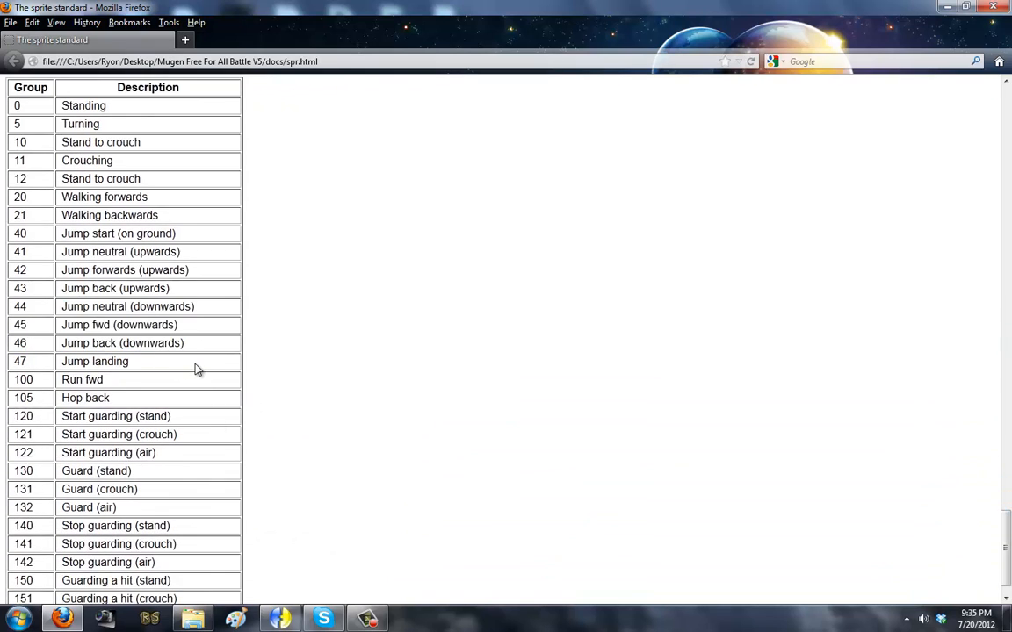
left_click_drag(197, 309, 79, 344)
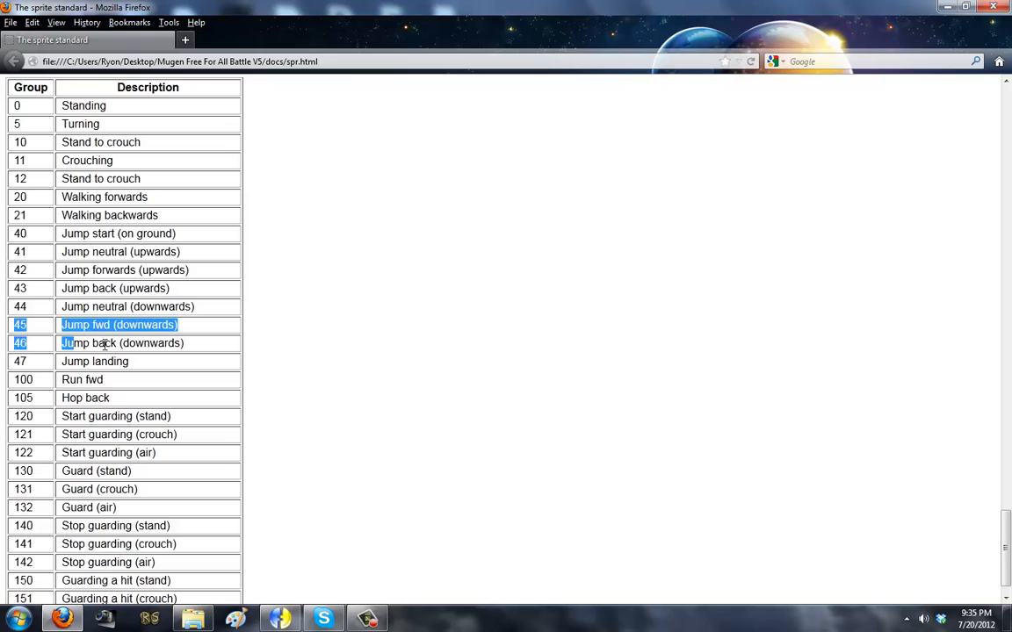
left_click_drag(199, 348, 48, 313)
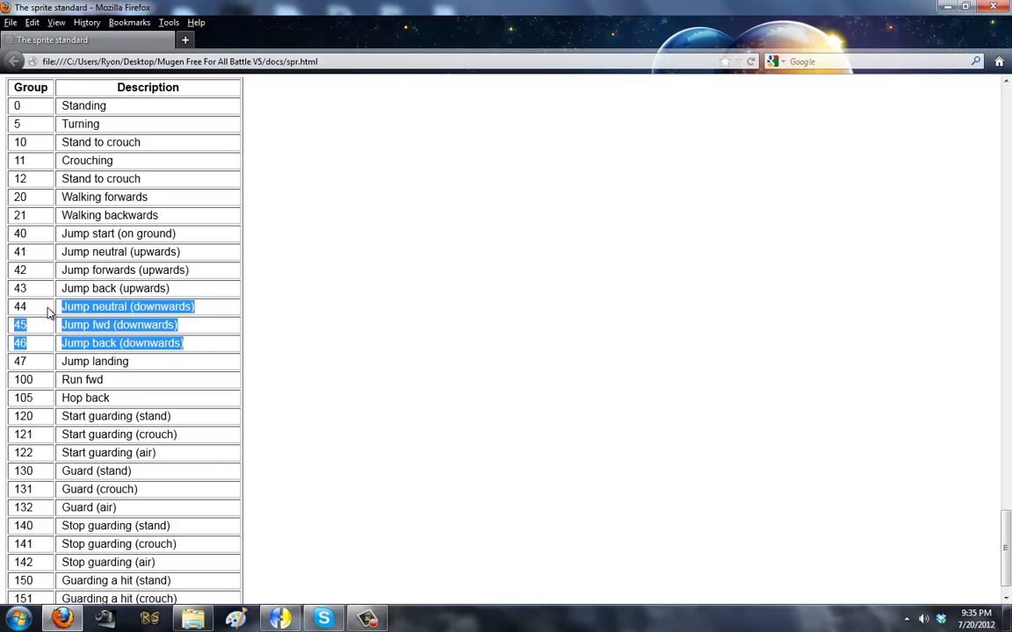
left_click(93, 348)
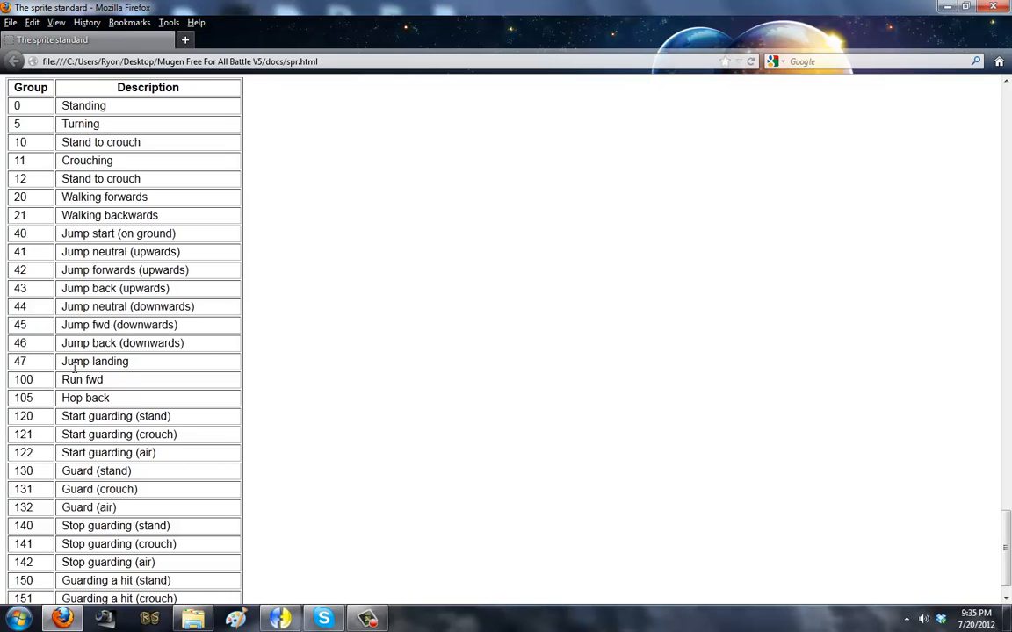
left_click_drag(69, 367, 181, 366)
left_click(81, 387)
left_click_drag(70, 403, 131, 401)
left_click(130, 400)
scroll(515, 565, "down", 1)
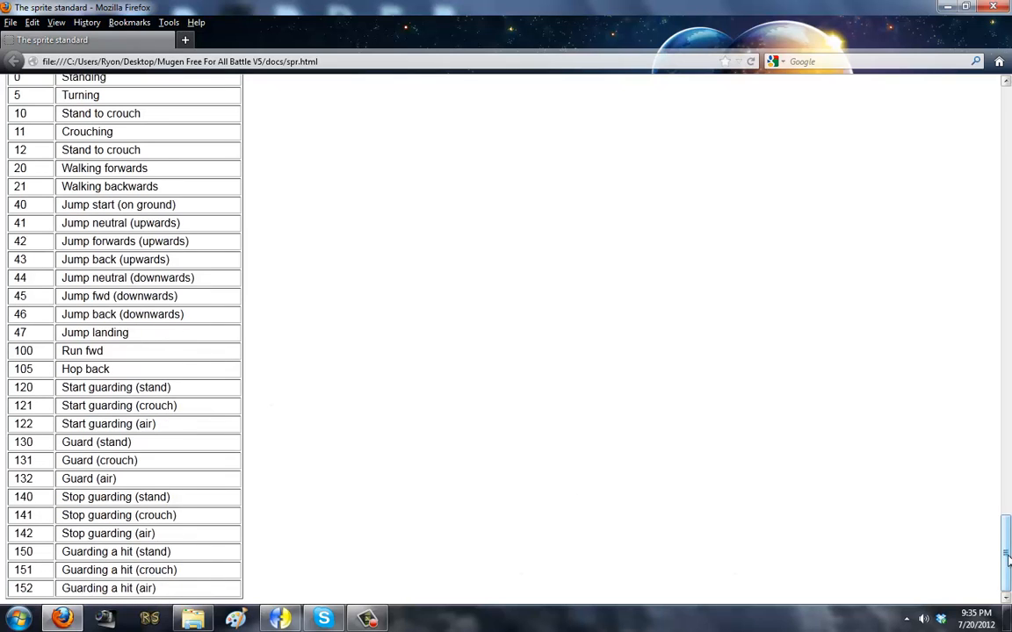
- Review the start of the Recommended group numbers table and the required sprites illustration above it
scroll(905, 439, "up", 10)
scroll(88, 501, "down", 2)
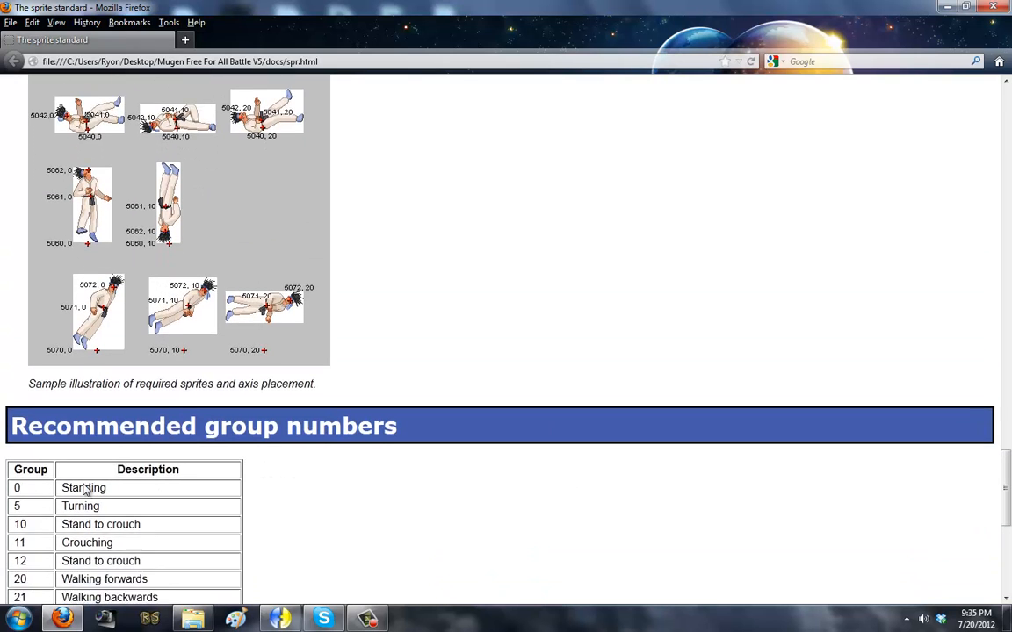
left_click_drag(11, 440, 212, 499)
left_click(197, 497)
scroll(197, 497, "up", 3)
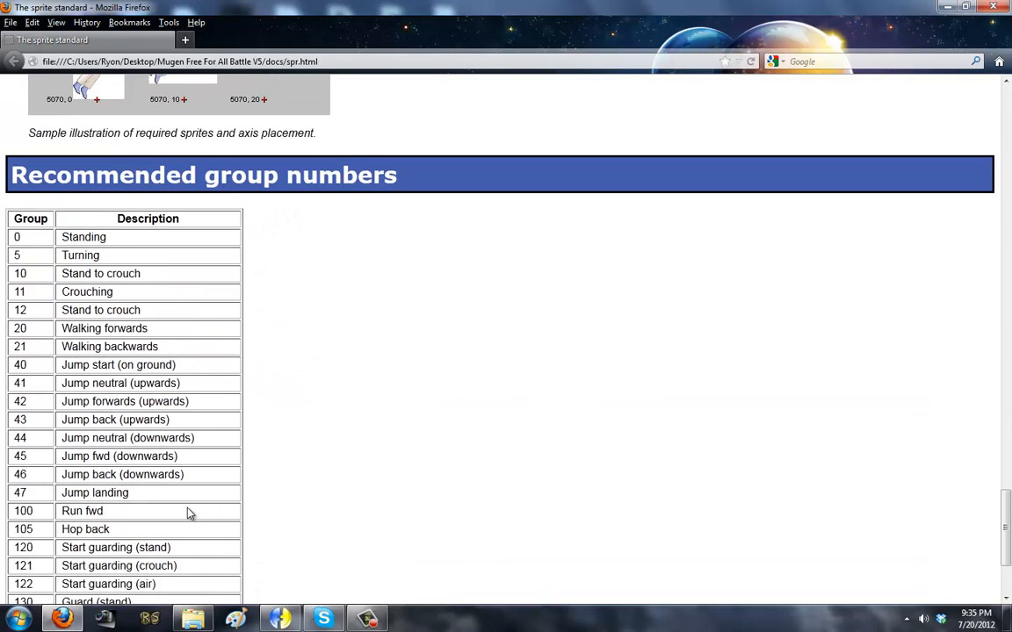
scroll(187, 514, "up", 10)
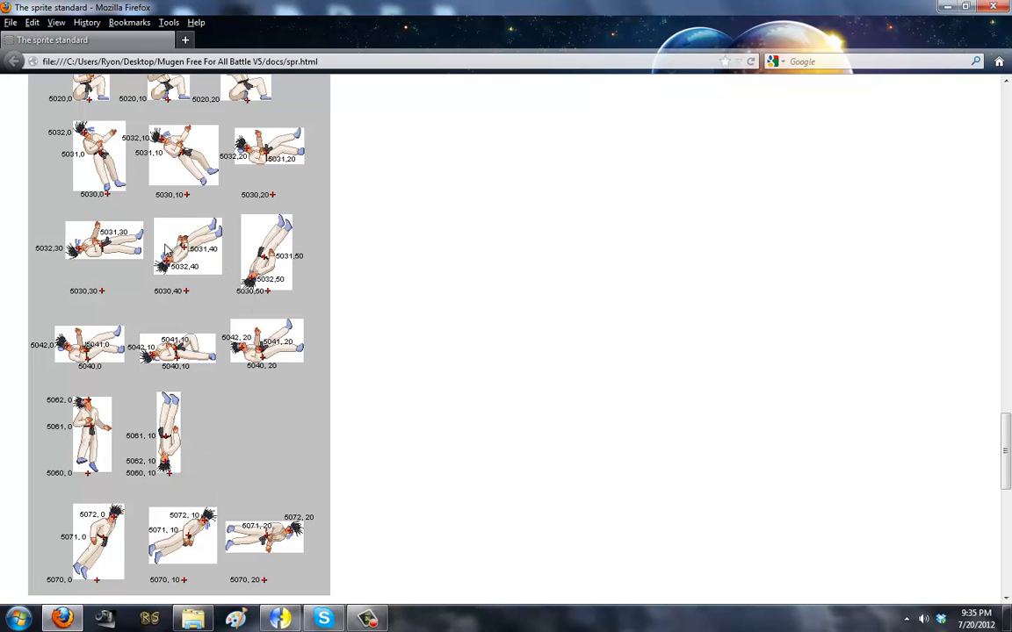
scroll(165, 249, "up", 3)
- Open the spr PNG image from the docs folder in Windows Photo Viewer and examine its first sprite rows enlarged
key("alt+Tab")
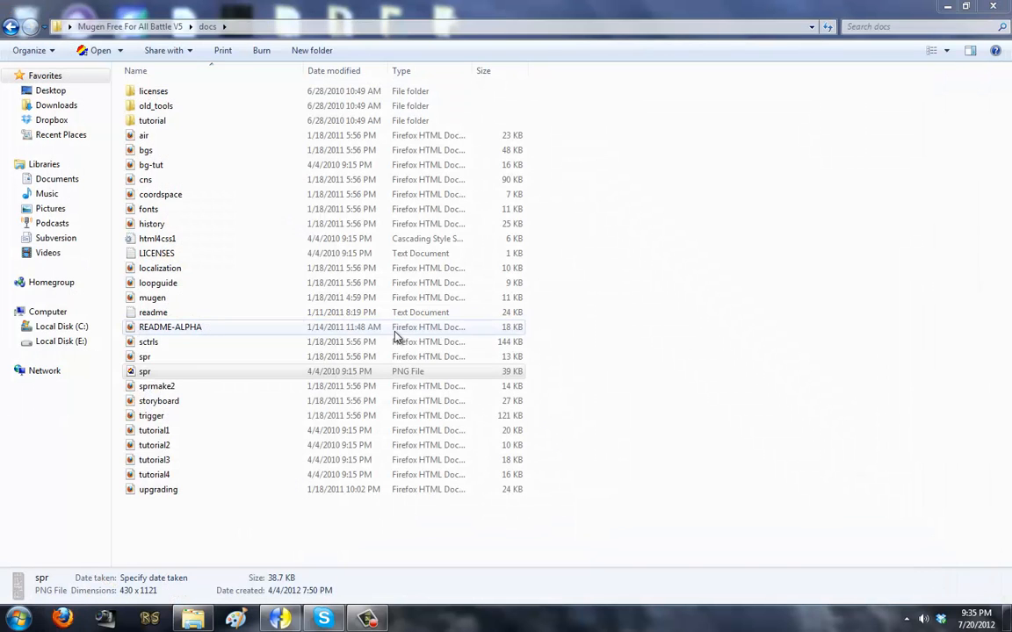
double_click(260, 372)
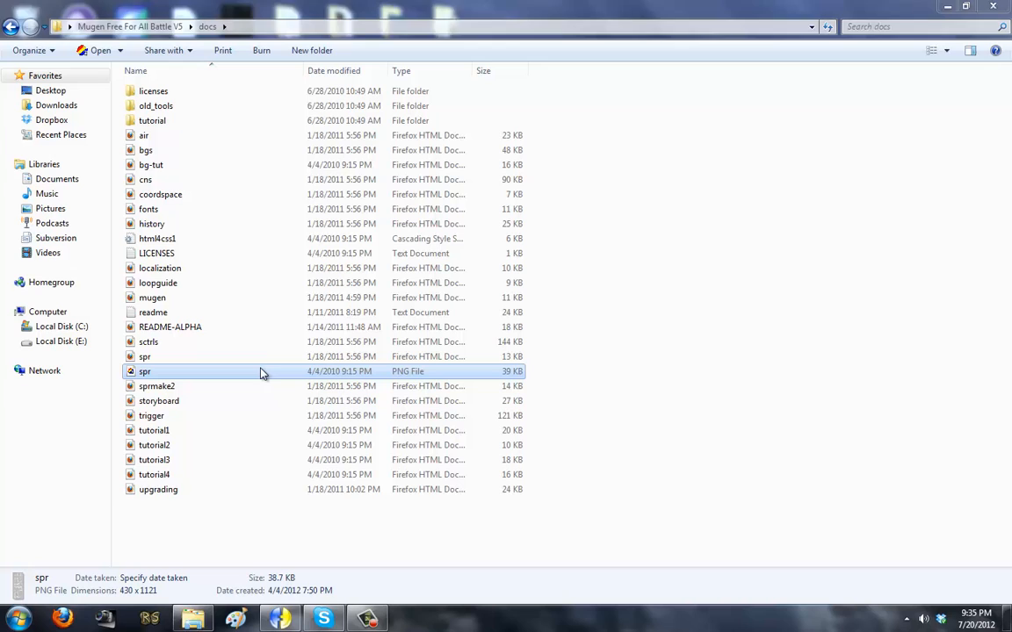
right_click(363, 255)
left_click(361, 233)
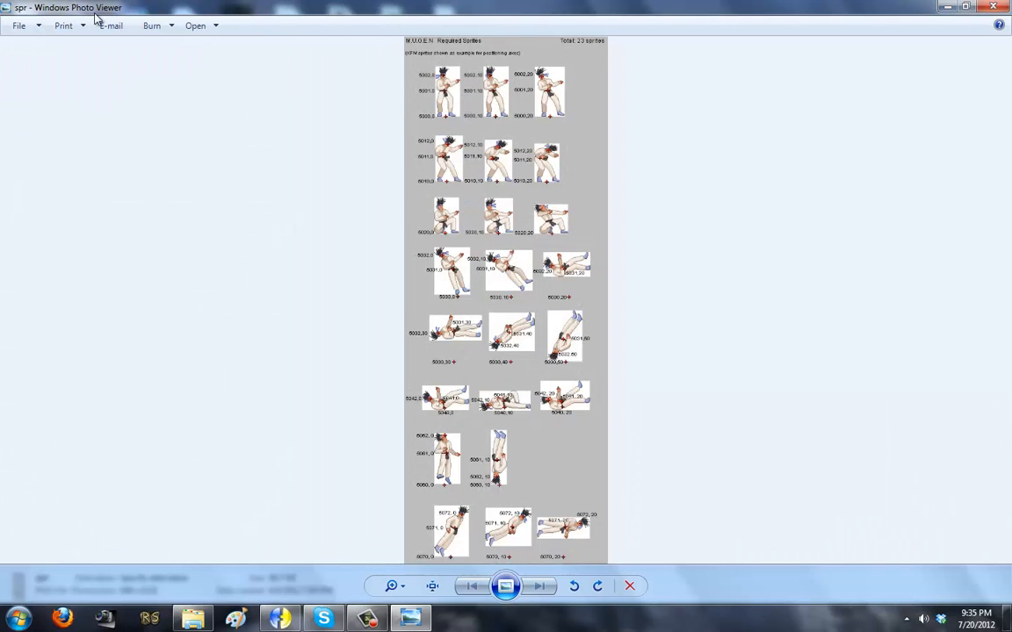
scroll(442, 106, "up", 5)
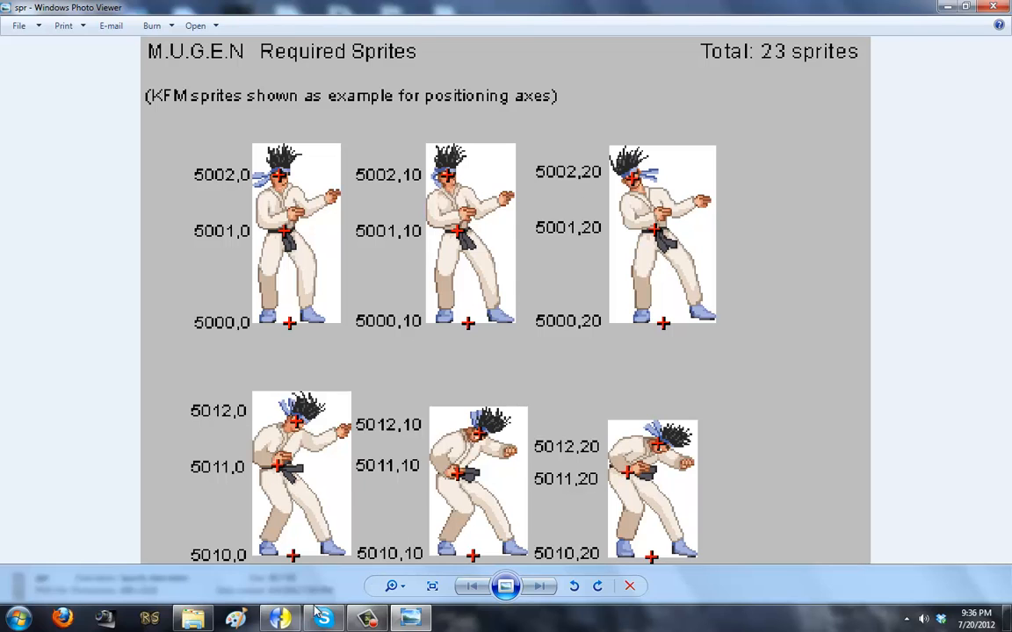
- Switch to Fighter Factory, start adding a sprite and browse to the Shelly folder on the Desktop
left_click(281, 619)
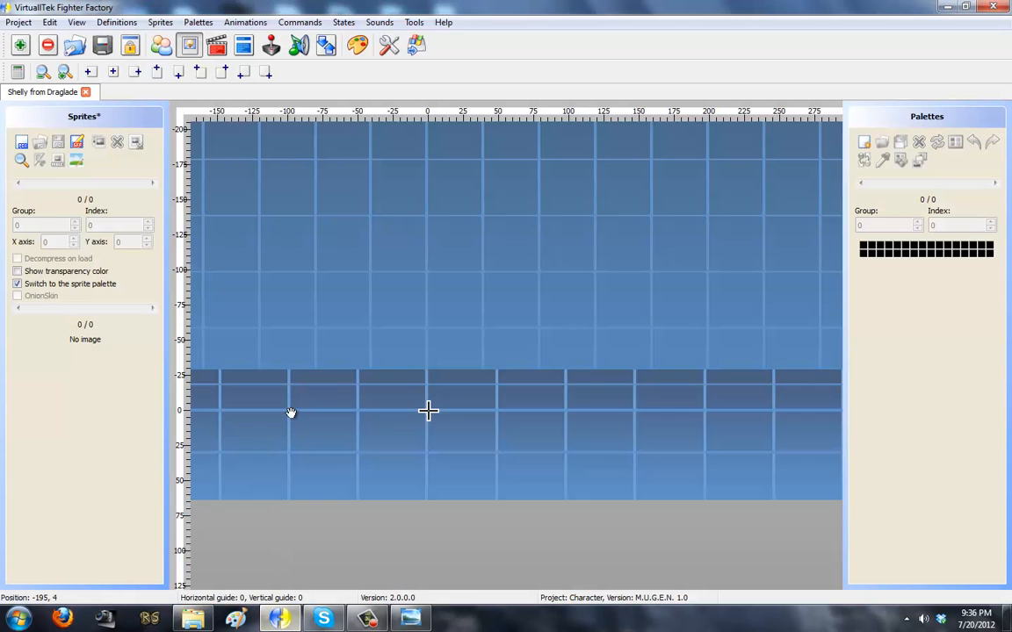
left_click(21, 142)
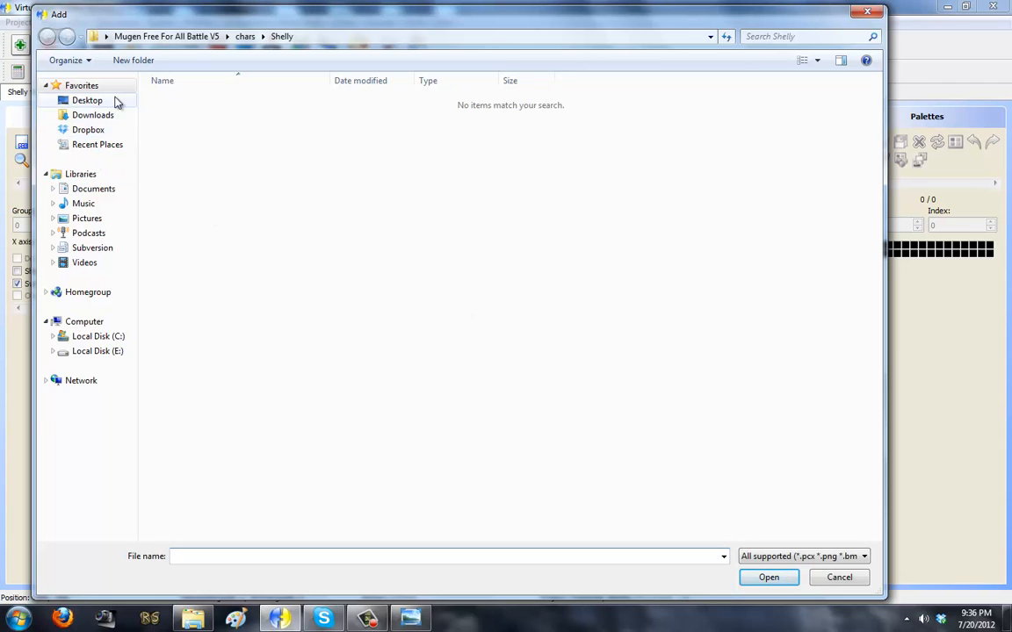
left_click(104, 101)
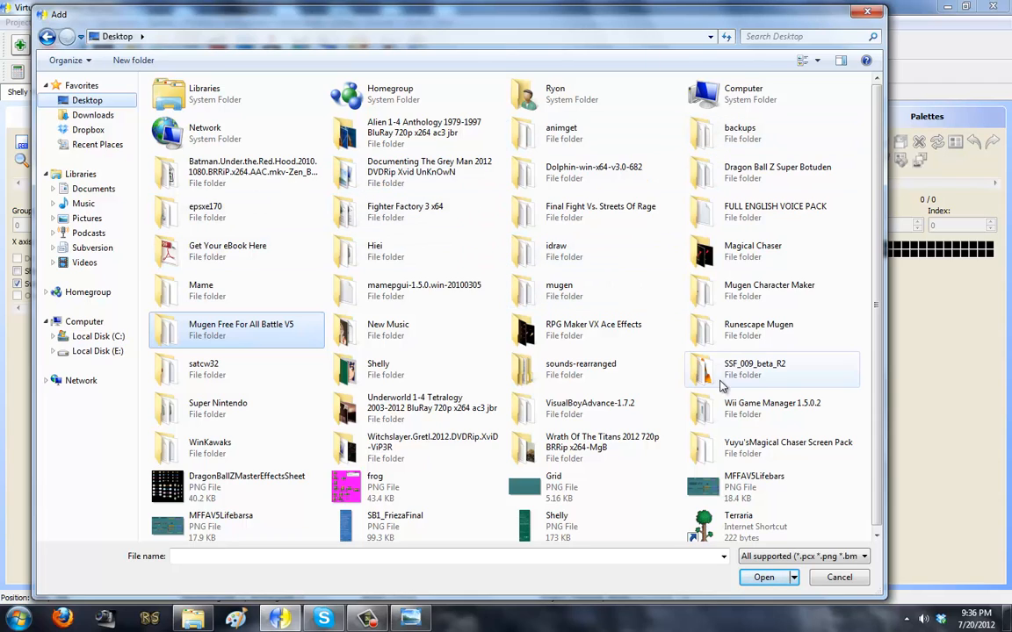
left_click(417, 380)
double_click(416, 378)
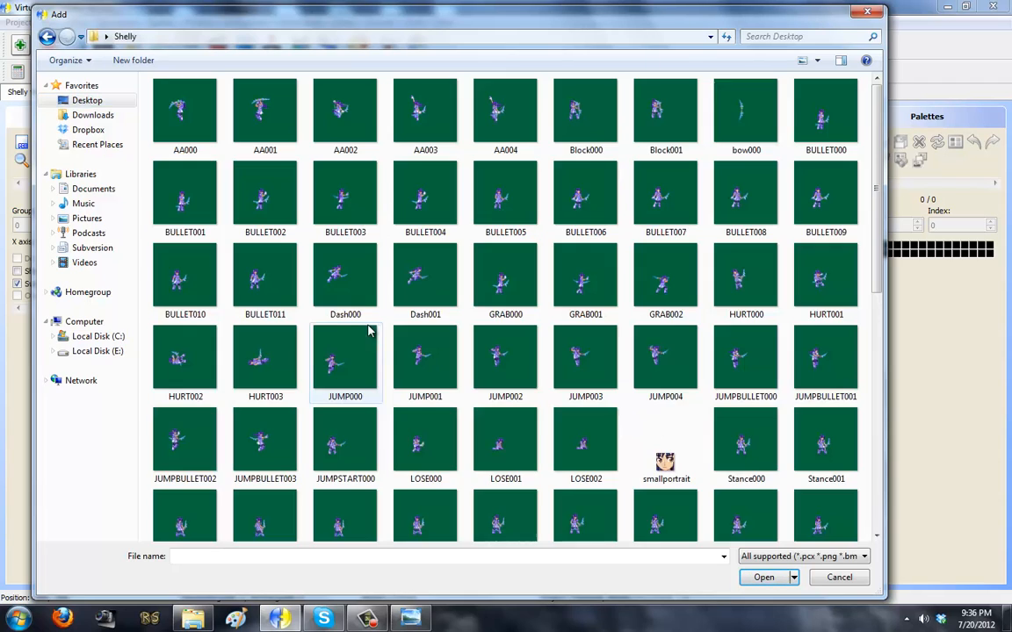
- Look through the Shelly images and choose HURT000 as the sprite to add
key("h")
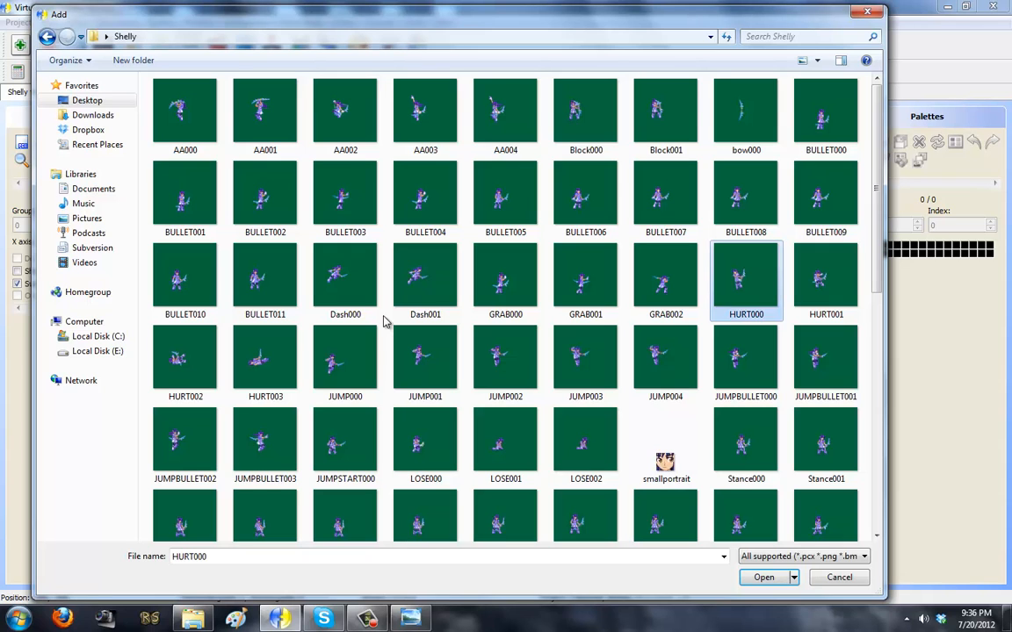
scroll(384, 320, "down", 5)
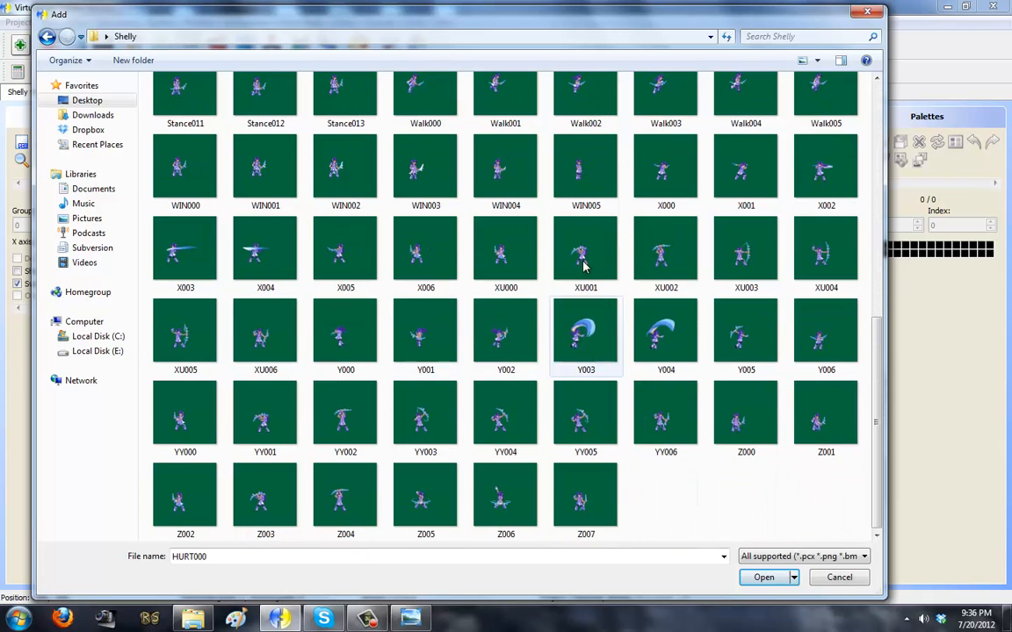
left_click_drag(777, 488, 140, 134)
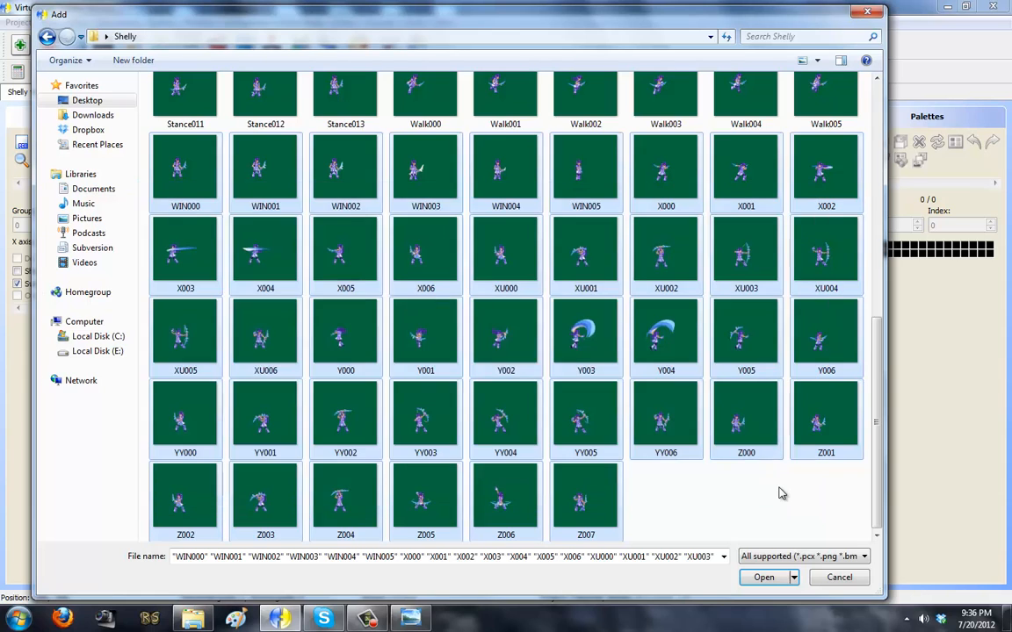
scroll(782, 493, "up", 5)
key("h")
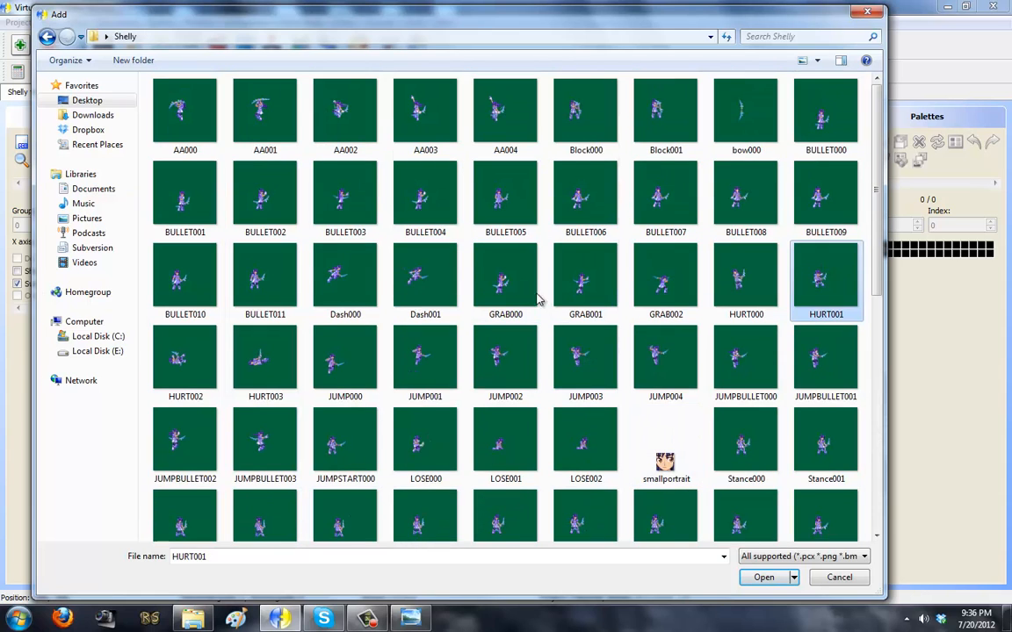
double_click(755, 290)
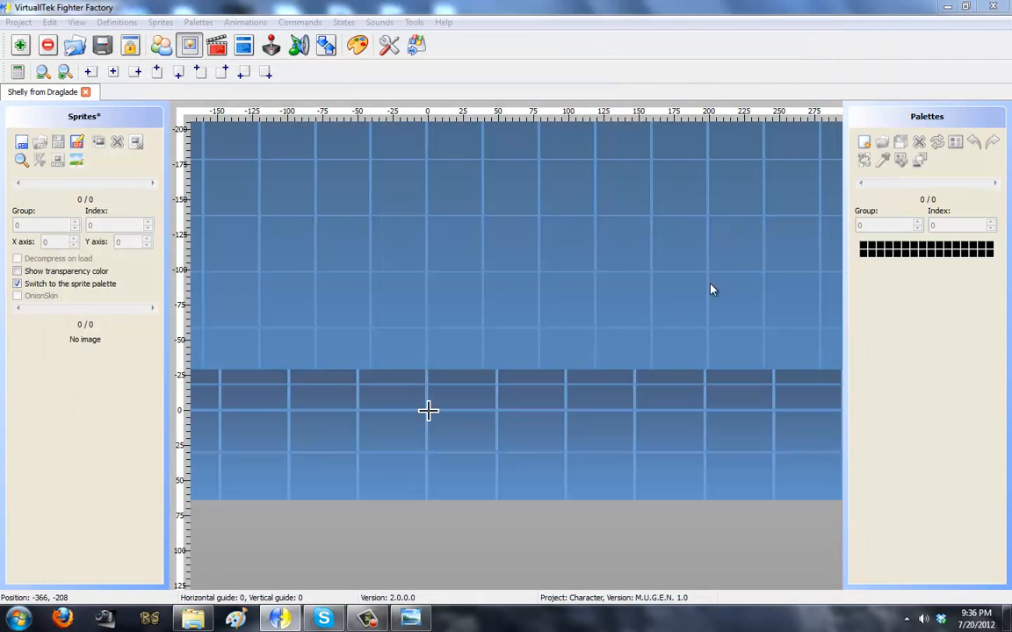
- Add the HURT000 sprite as group 5000, index 0, with a bottom-centre axis and the image cropped before the axis is applied
type("5000")
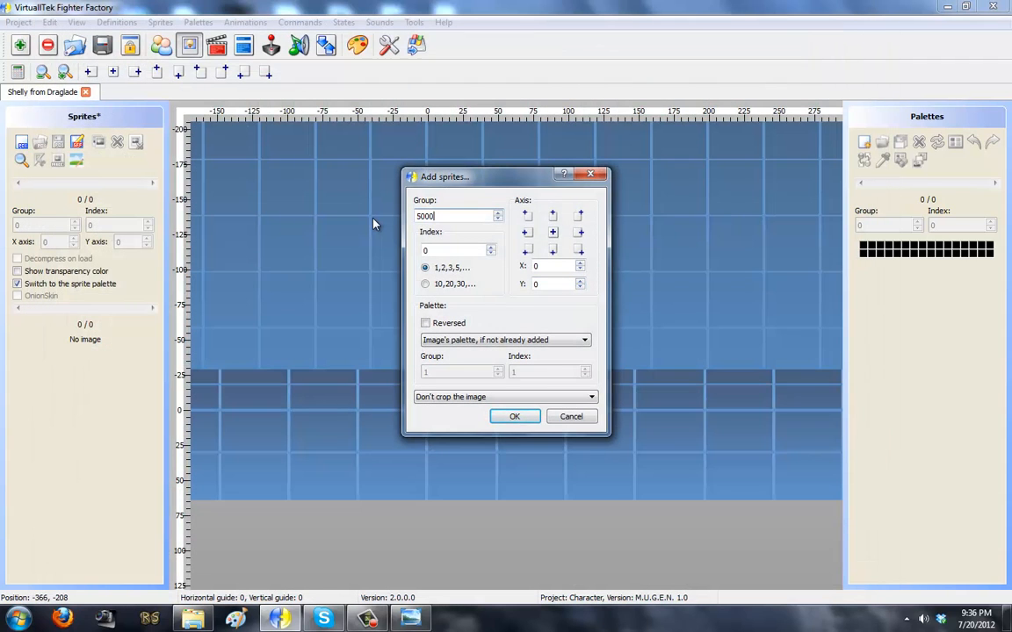
left_click(552, 251)
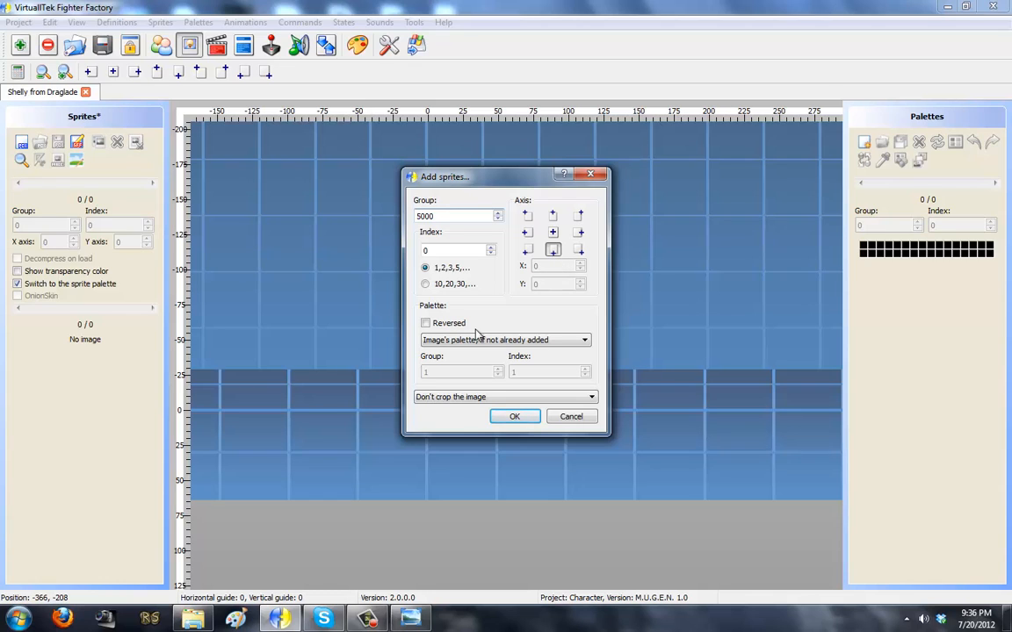
left_click(482, 398)
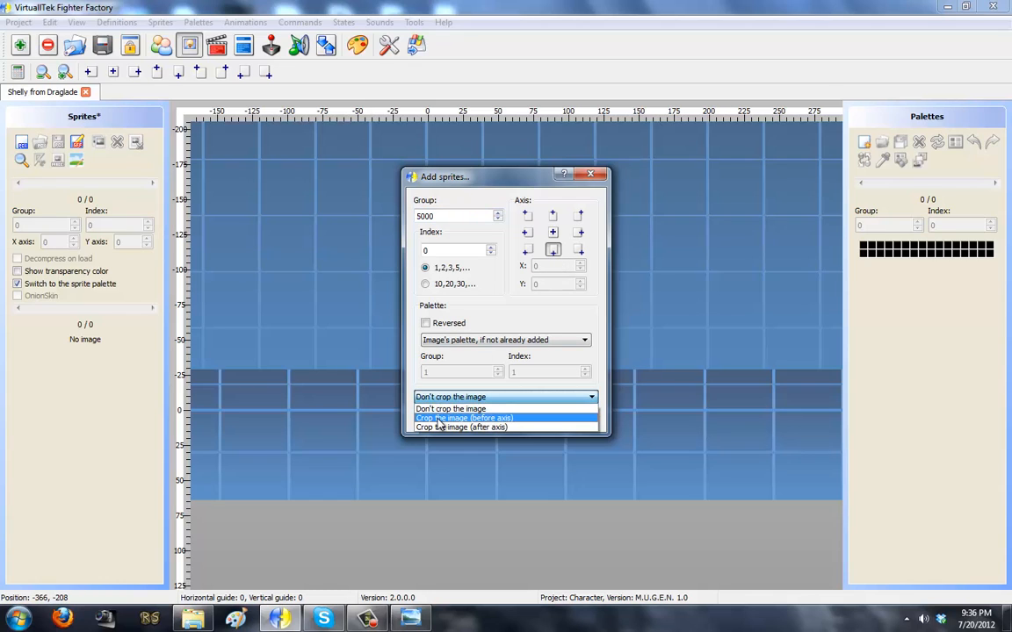
left_click(519, 419)
left_click(521, 418)
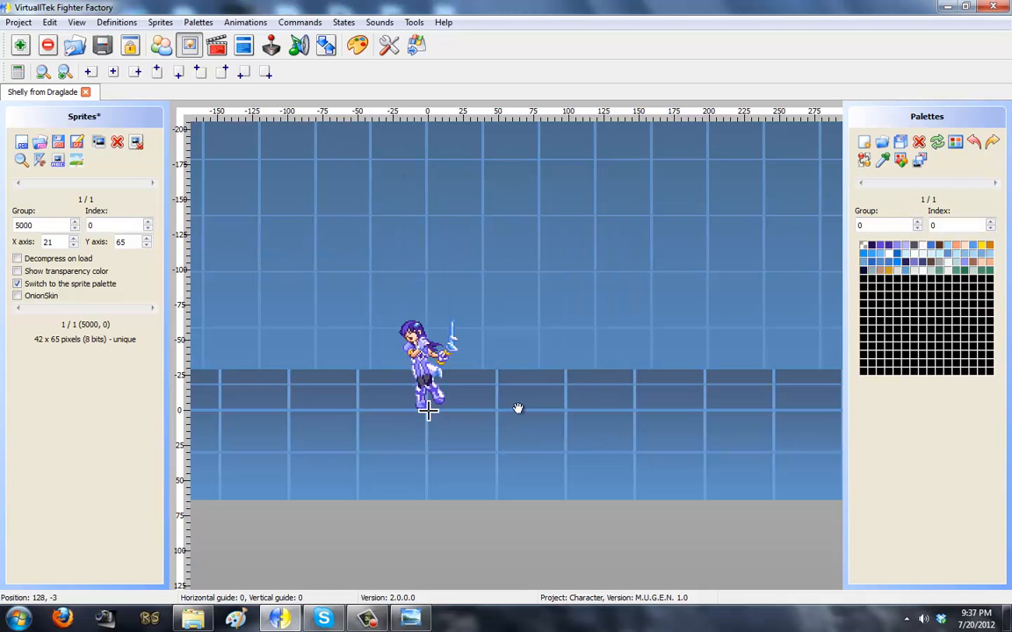
- Set the sprite's palette to group 1, index 1
left_click(65, 72)
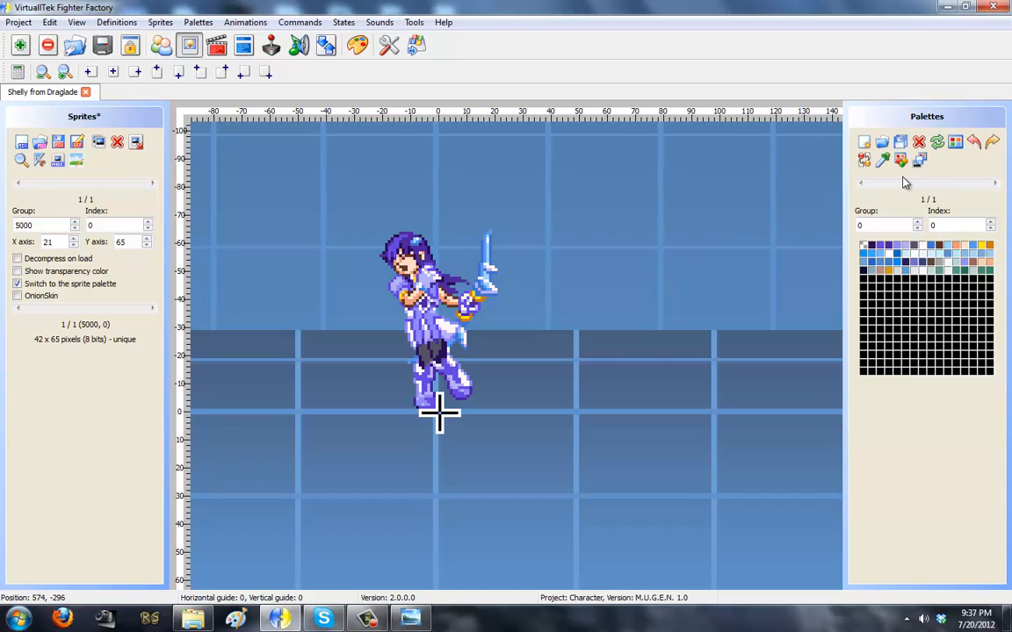
double_click(896, 224)
type("1")
left_click(946, 225)
- Save the sprites in M.U.G.E.N. 1.0 format, overwriting the existing Shelly SFF file in the chars/Shelly folder
left_click(75, 145)
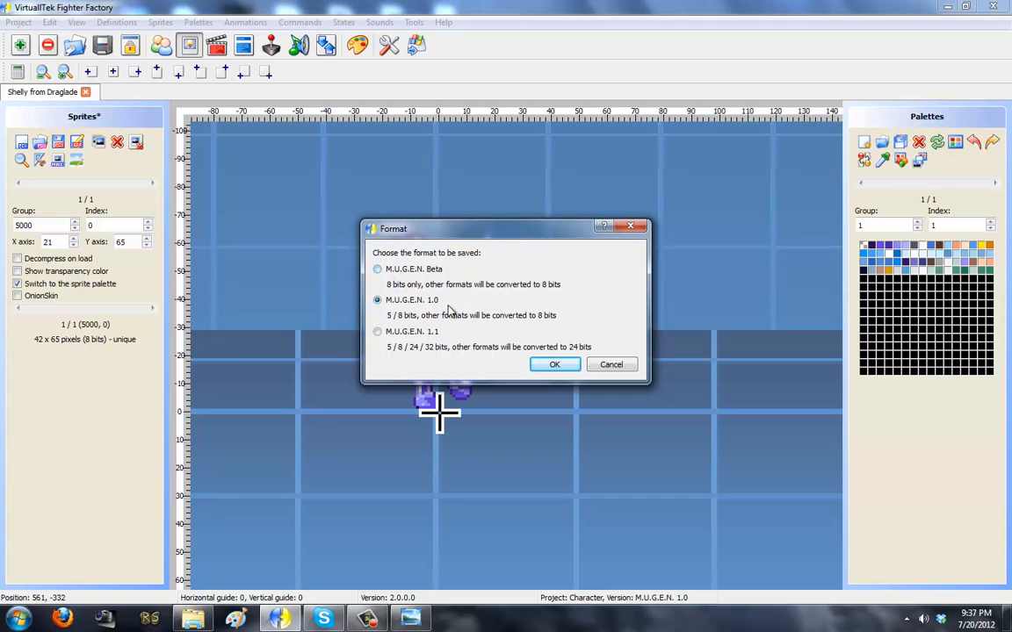
left_click(555, 363)
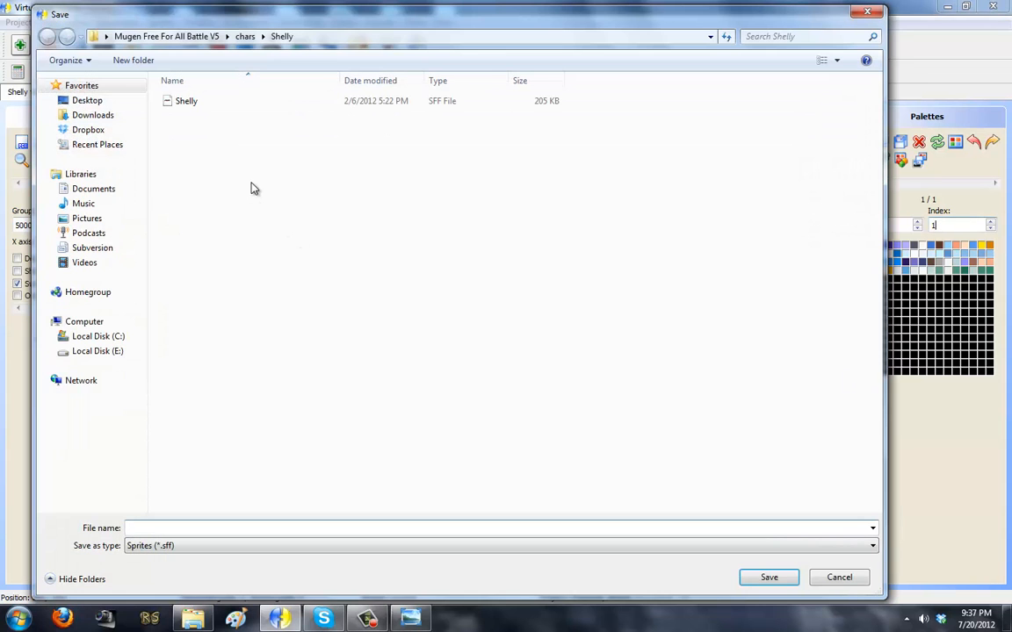
double_click(233, 101)
left_click(548, 313)
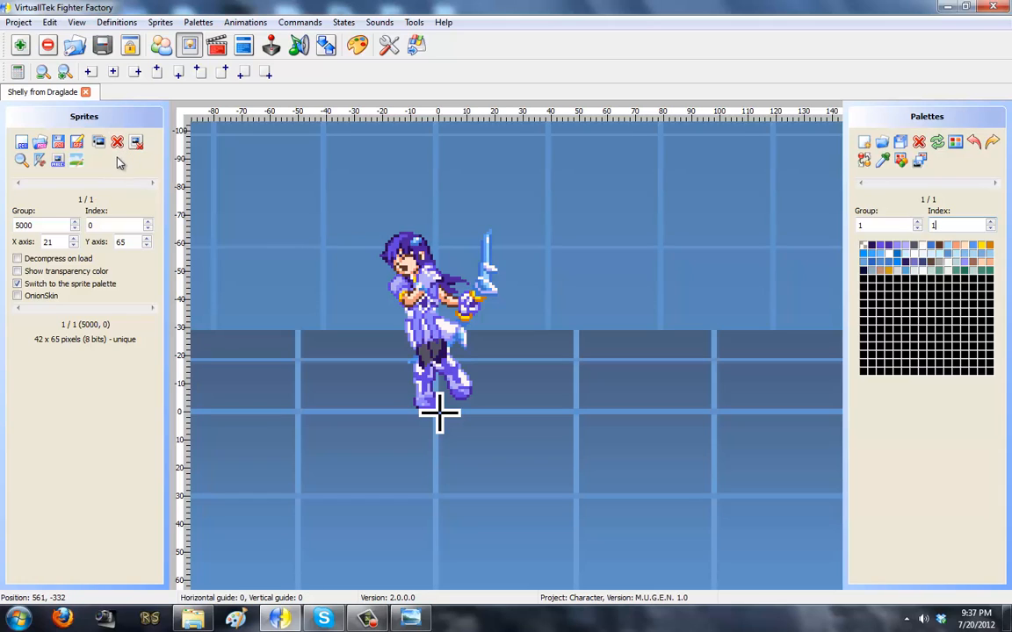
left_click(21, 145)
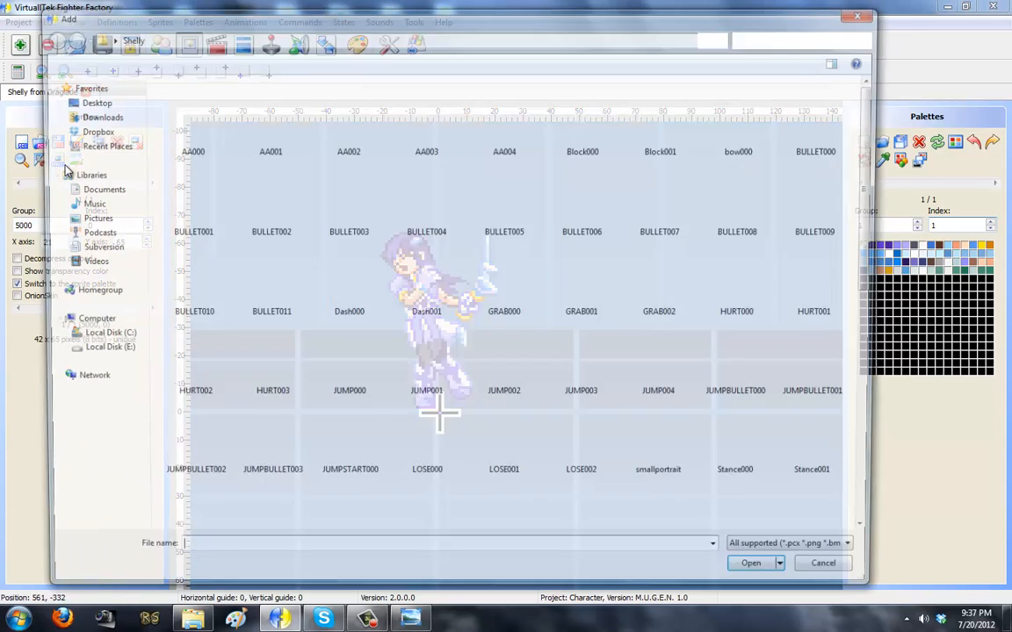
left_click(822, 284)
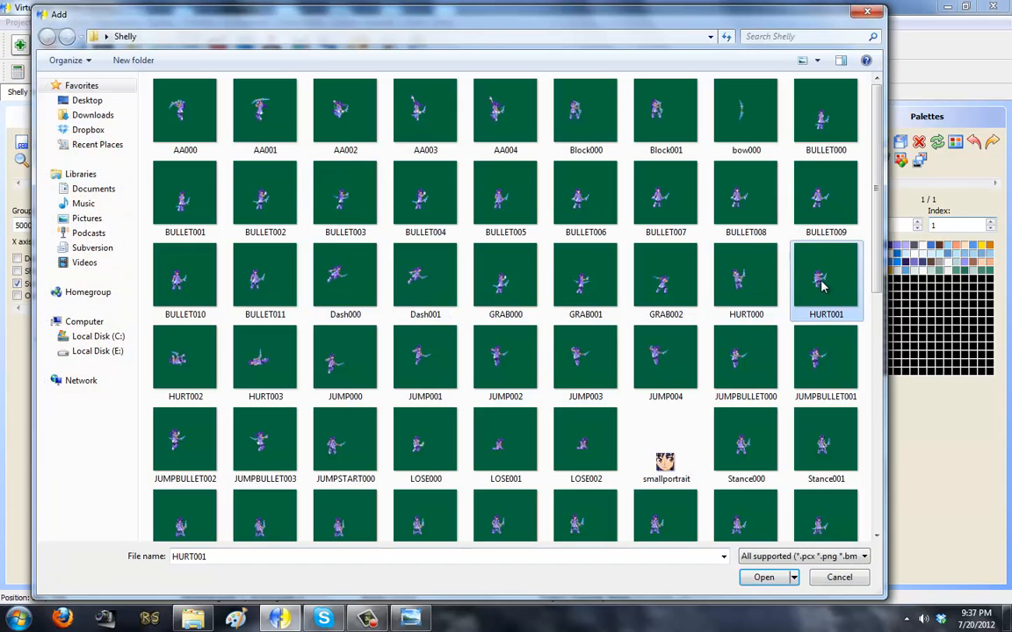
left_click(839, 578)
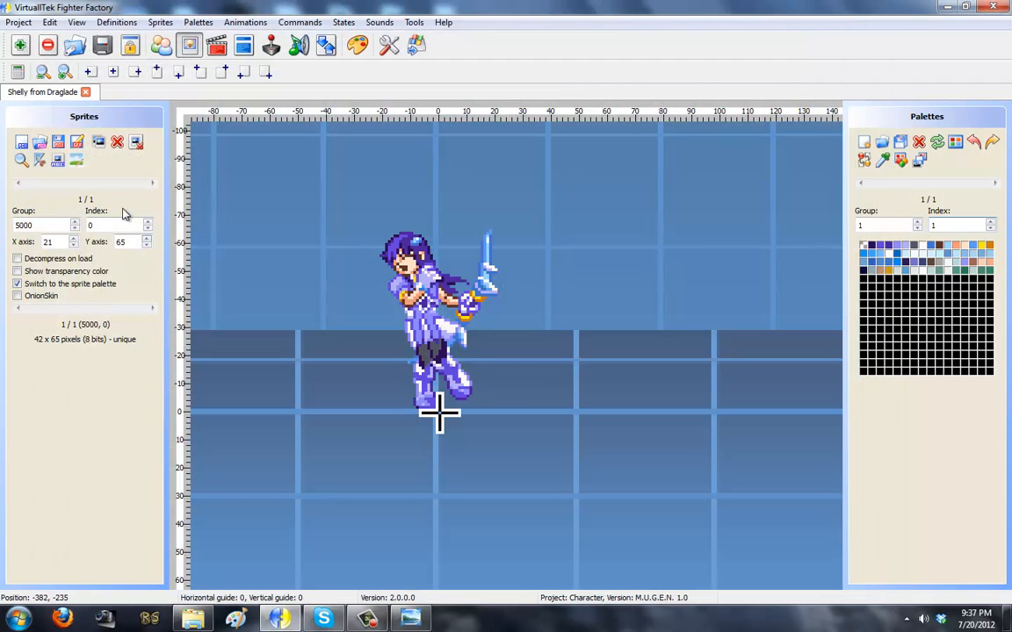
- Duplicate the 5000,0 sprite twice, giving the copies indexes 10 and 20 according to the required sprites image
left_click(99, 142)
left_click_drag(56, 226, 1, 234)
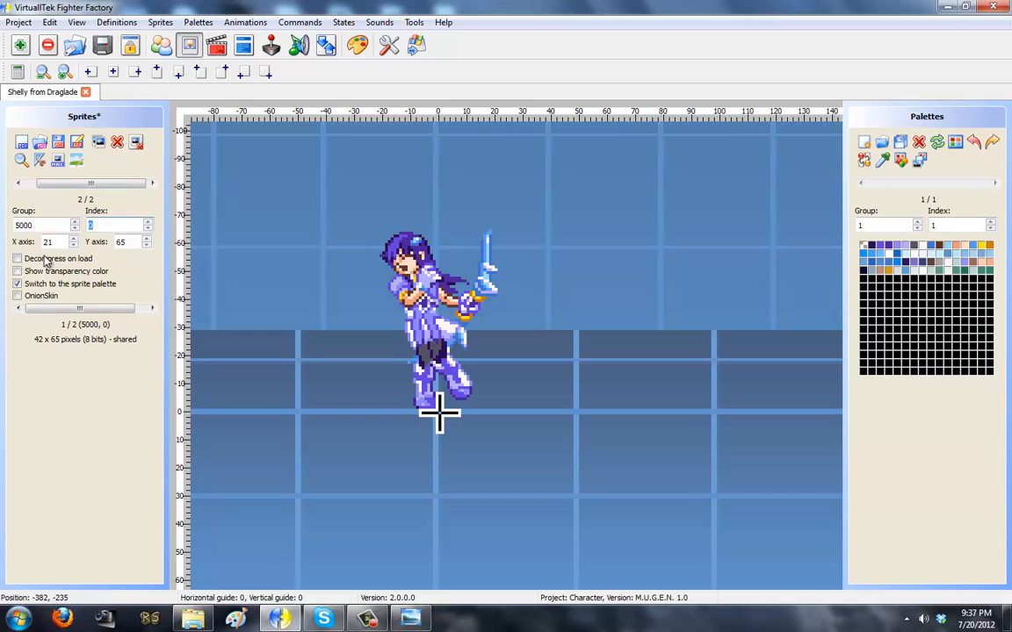
type("10")
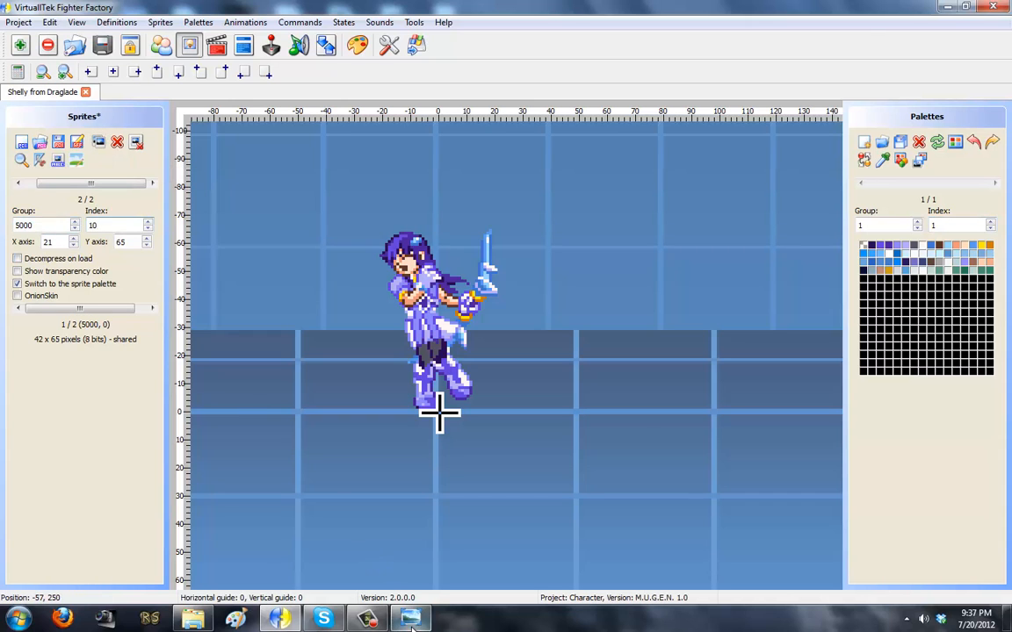
left_click(410, 618)
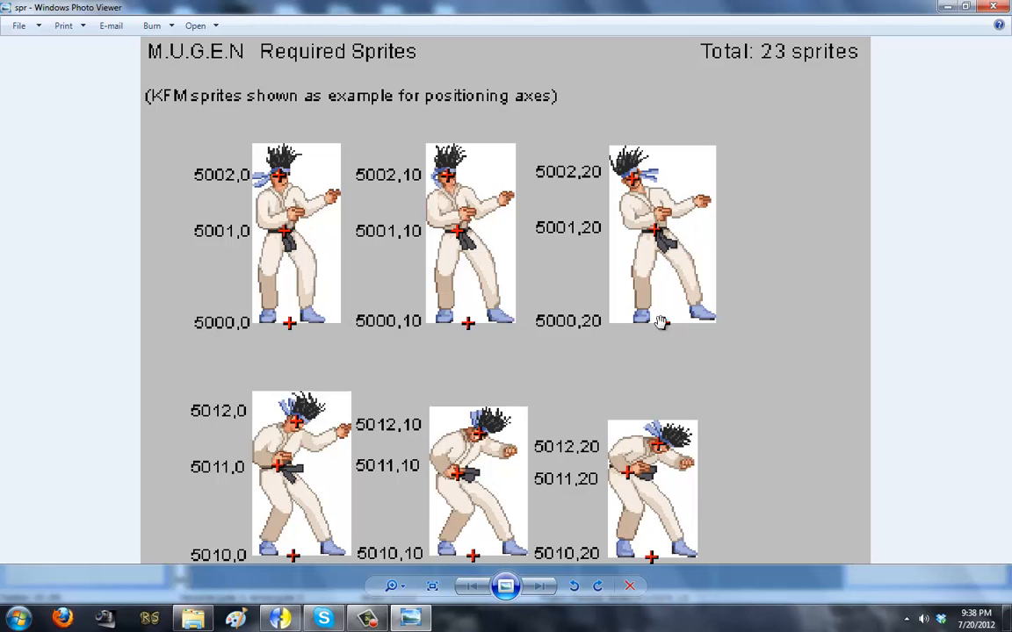
left_click(280, 618)
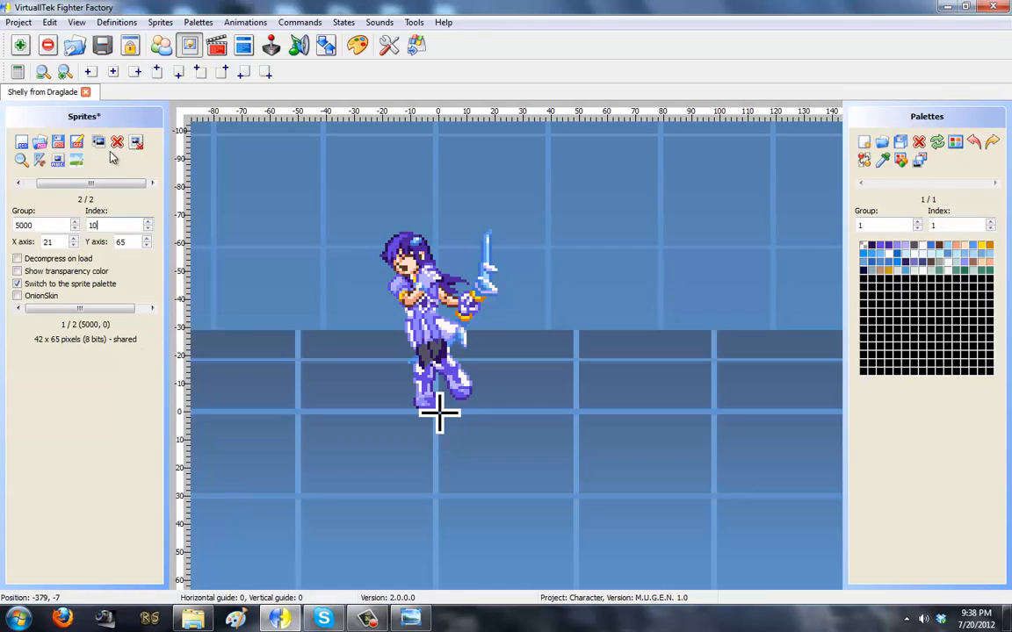
left_click(102, 147)
left_click_drag(95, 183, 56, 182)
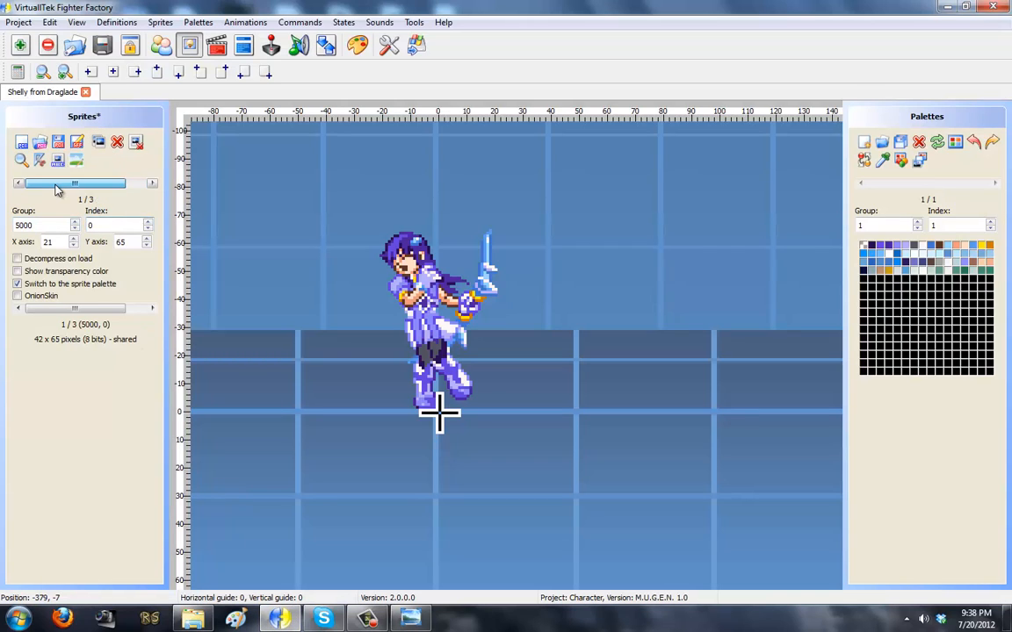
scroll(55, 187, "down", 2)
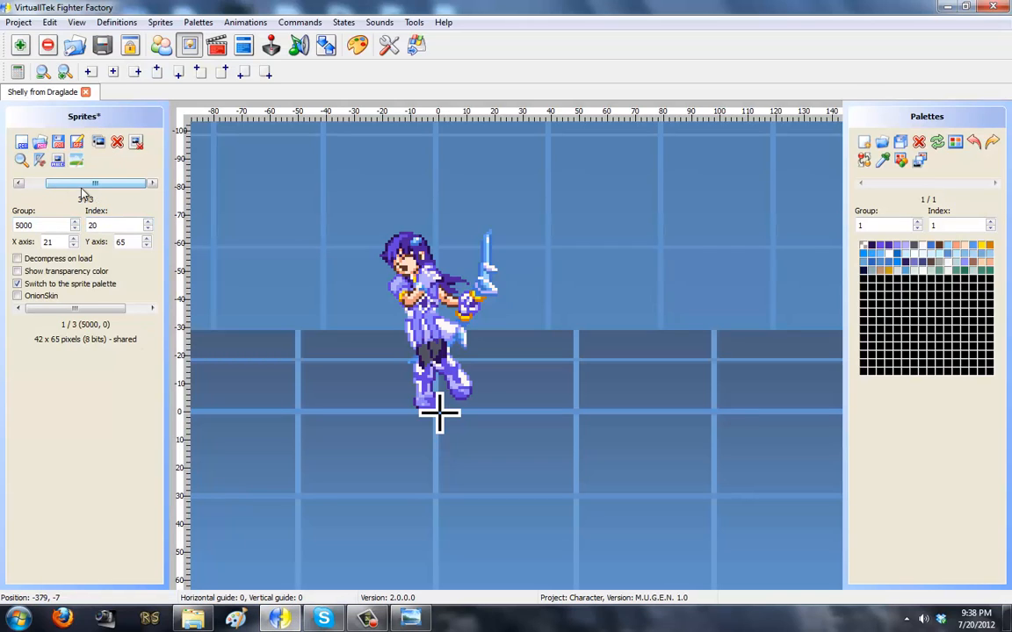
- Set the Y axis of all three group 5000 sprites to 63 and save the sprite file
left_click_drag(84, 182, 18, 167)
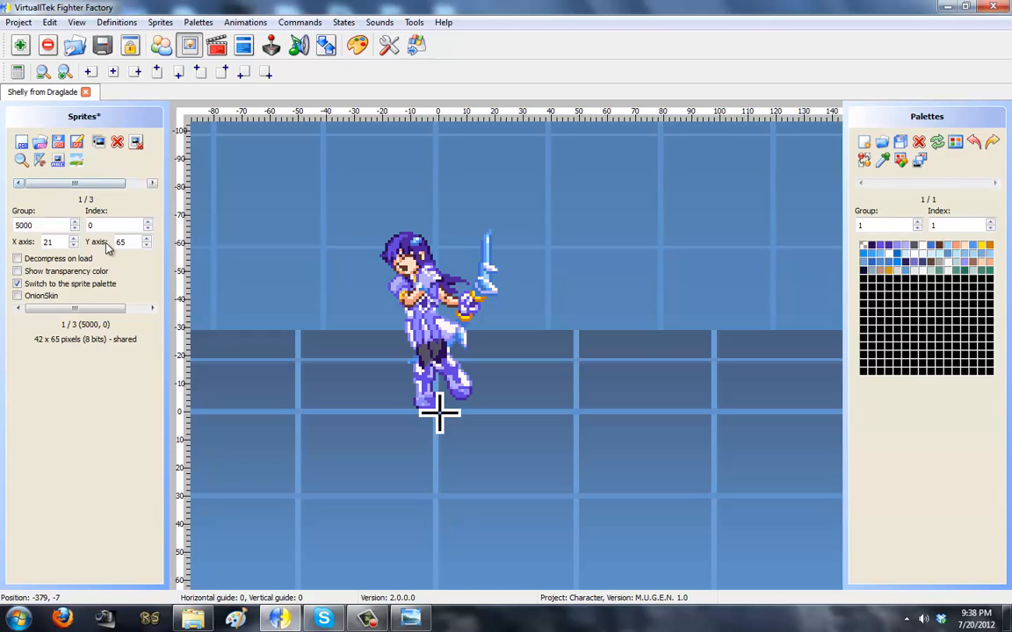
left_click(147, 248)
left_click(147, 248)
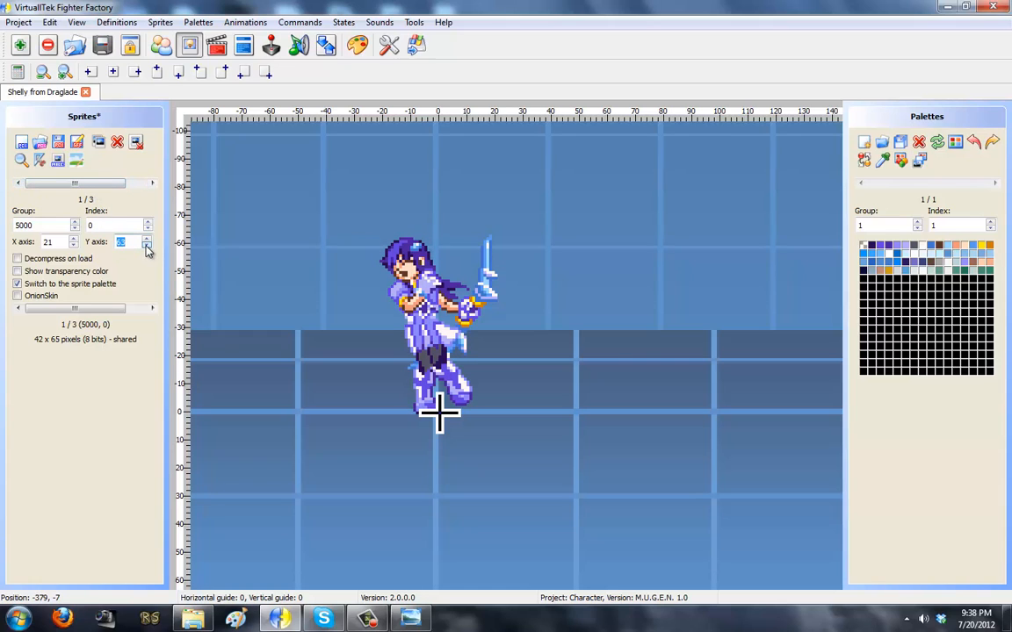
left_click(154, 184)
double_click(147, 246)
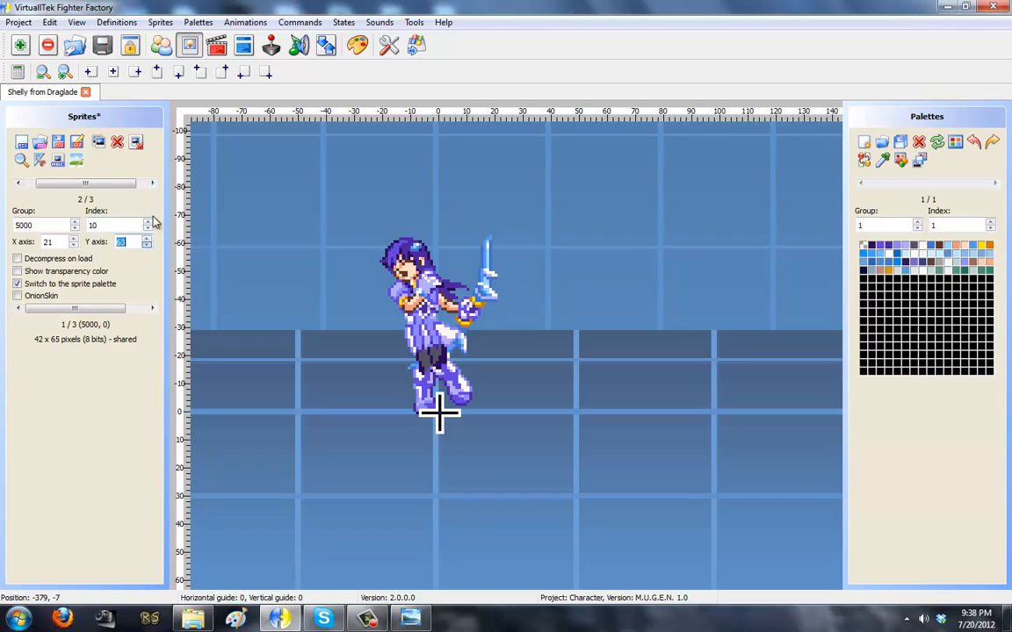
left_click(153, 184)
left_click(147, 246)
left_click(146, 245)
left_click_drag(112, 184, 84, 186)
key("Right")
left_click(58, 142)
- Duplicate the 5000,0 sprite as group 5001 and position its axis at Shelly's waist, about X 16, Y 31, following the required sprites image
left_click(410, 619)
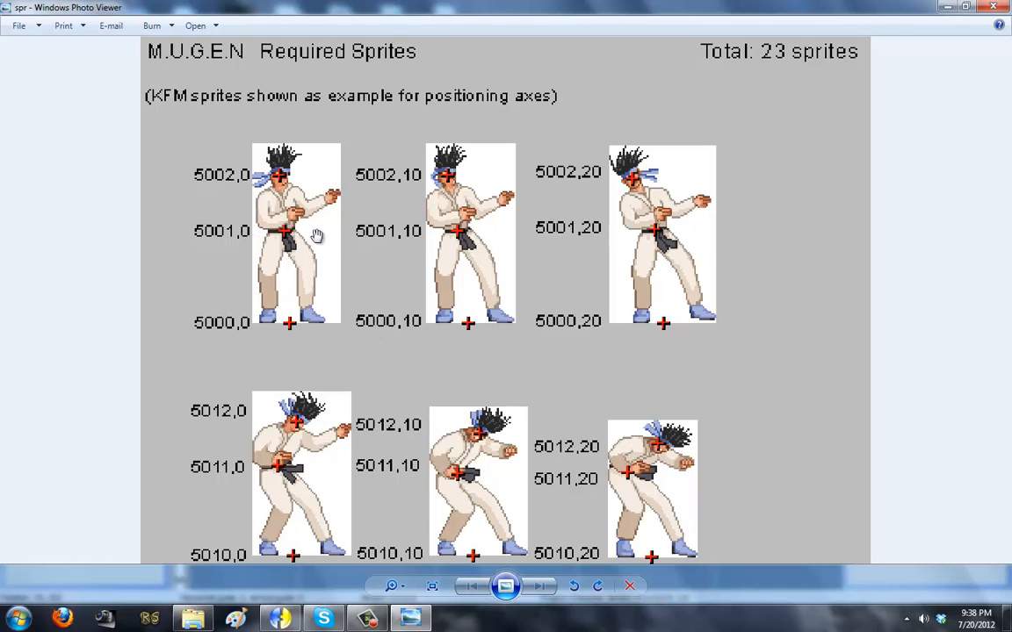
left_click(285, 618)
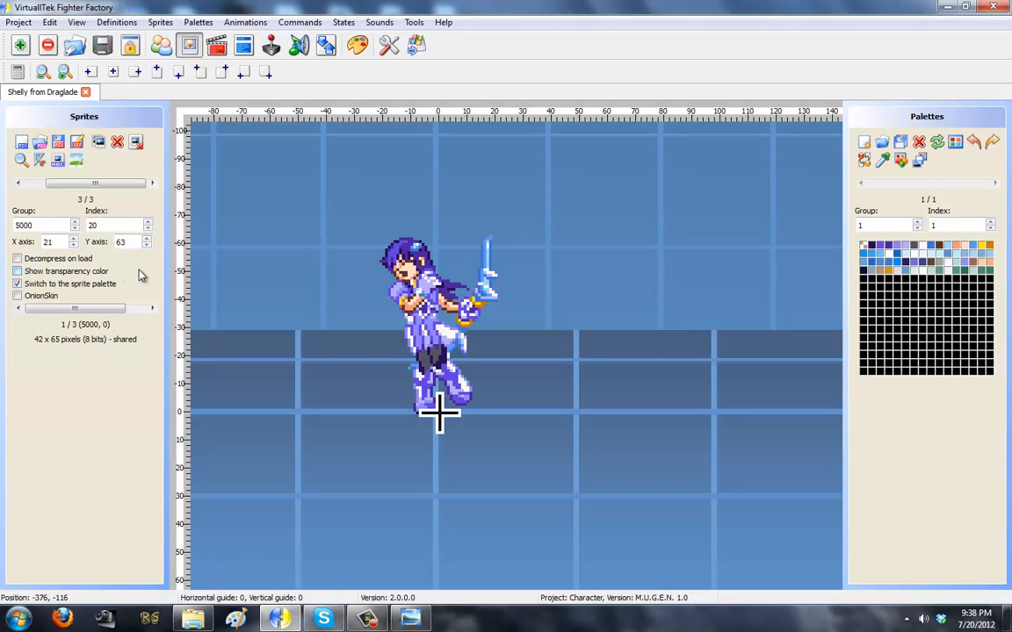
left_click_drag(99, 183, 74, 183)
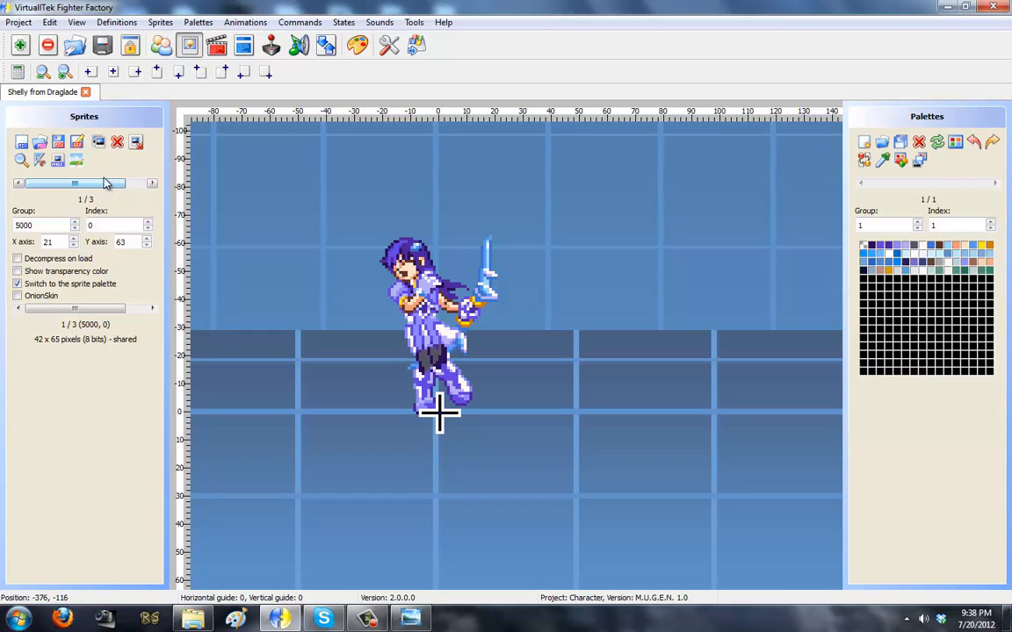
left_click(102, 150)
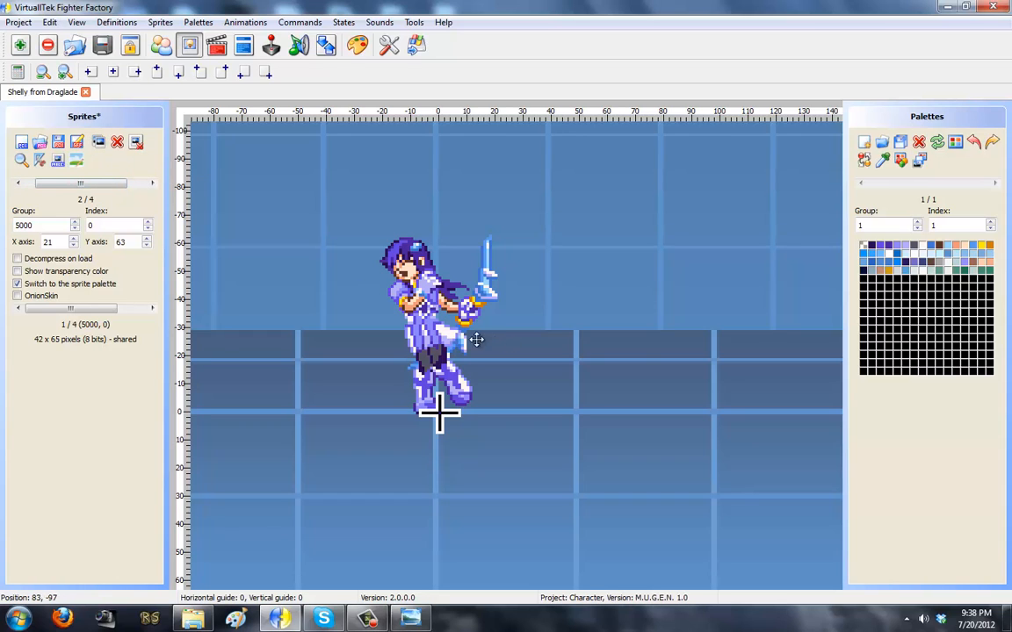
left_click_drag(448, 336, 460, 416)
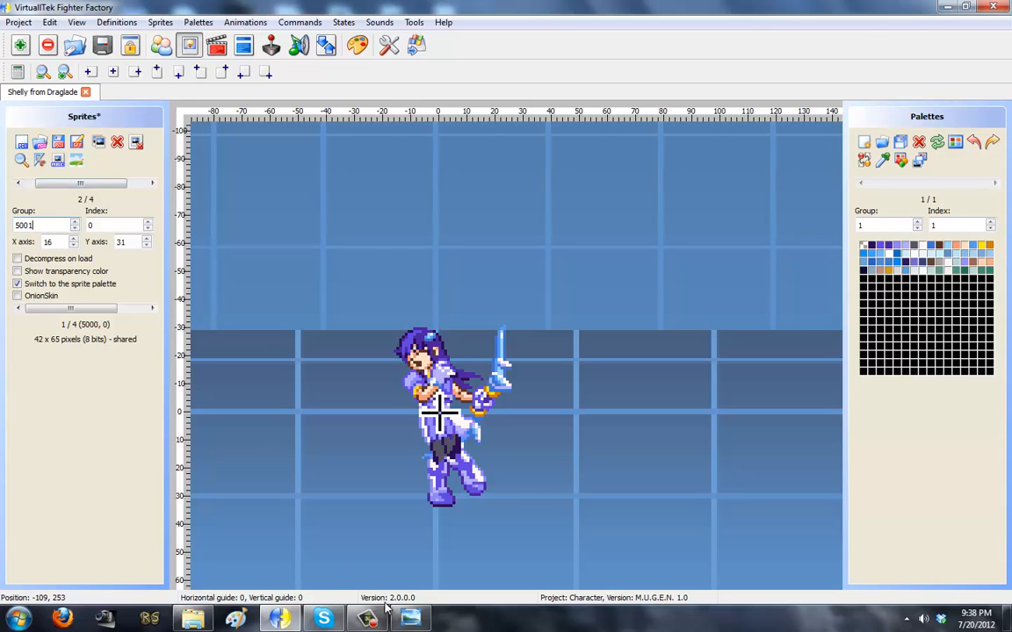
- Check the required sprites image and duplicate the 5001,0 sprite twice with indexes 10 and 20
left_click(409, 617)
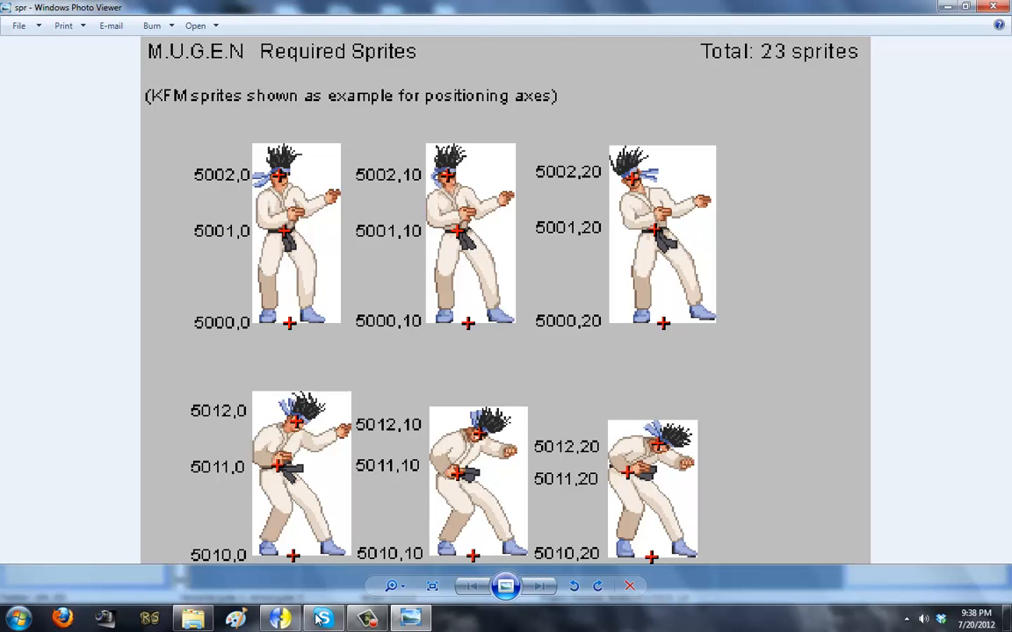
left_click(280, 617)
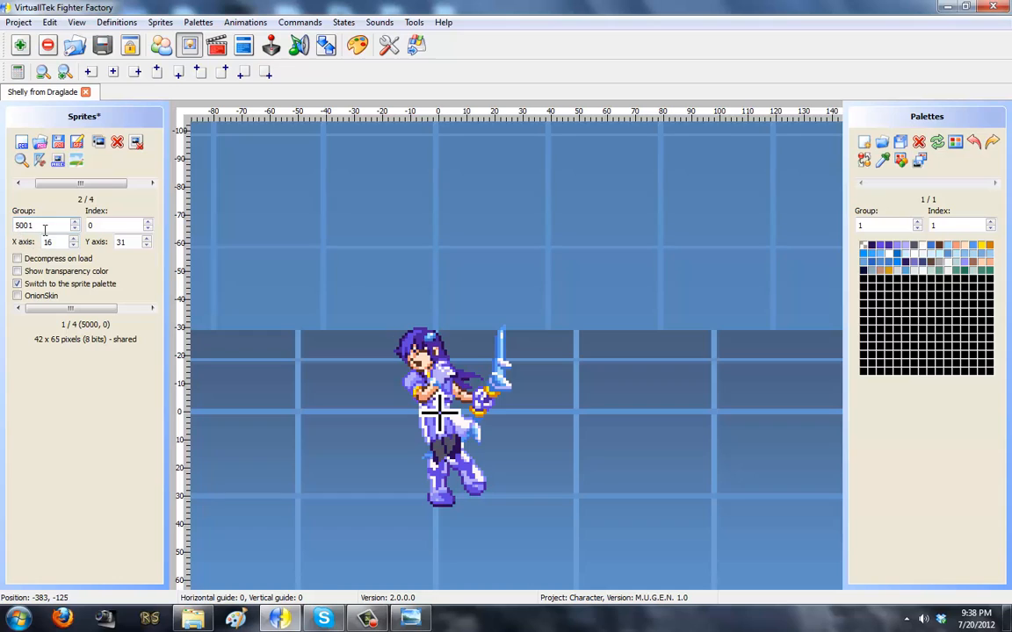
left_click(98, 142)
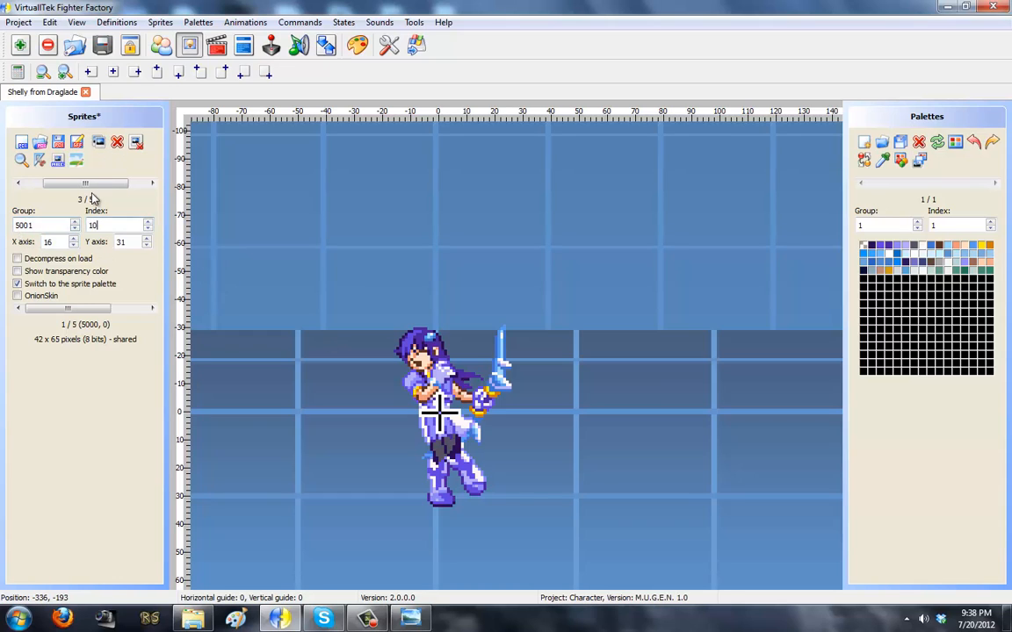
left_click(98, 141)
- Sort the sprites by group and index in the organizer and step through them to check their order
left_click(326, 47)
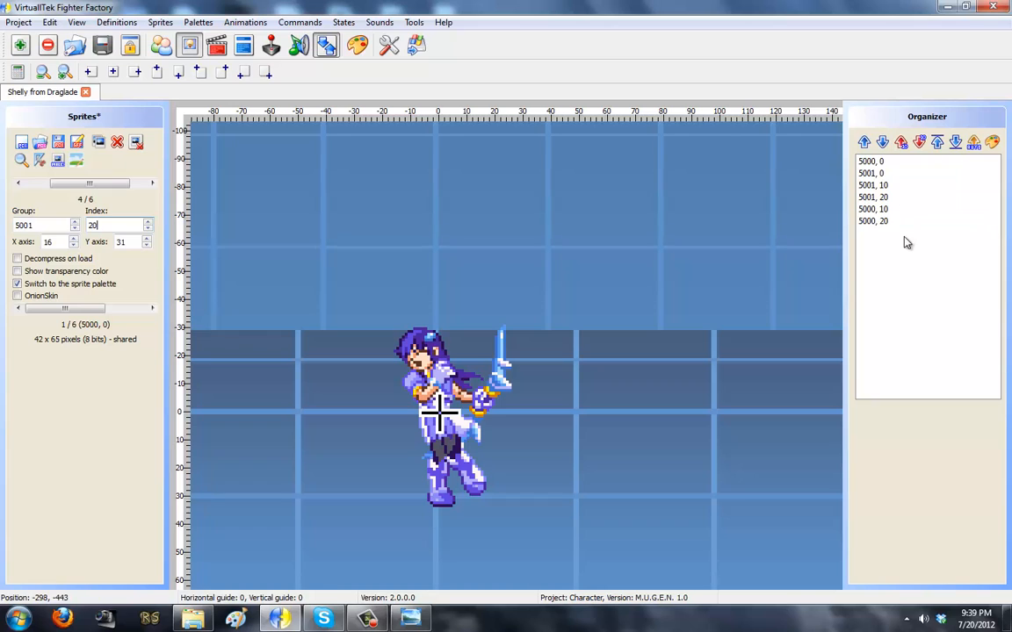
left_click(973, 144)
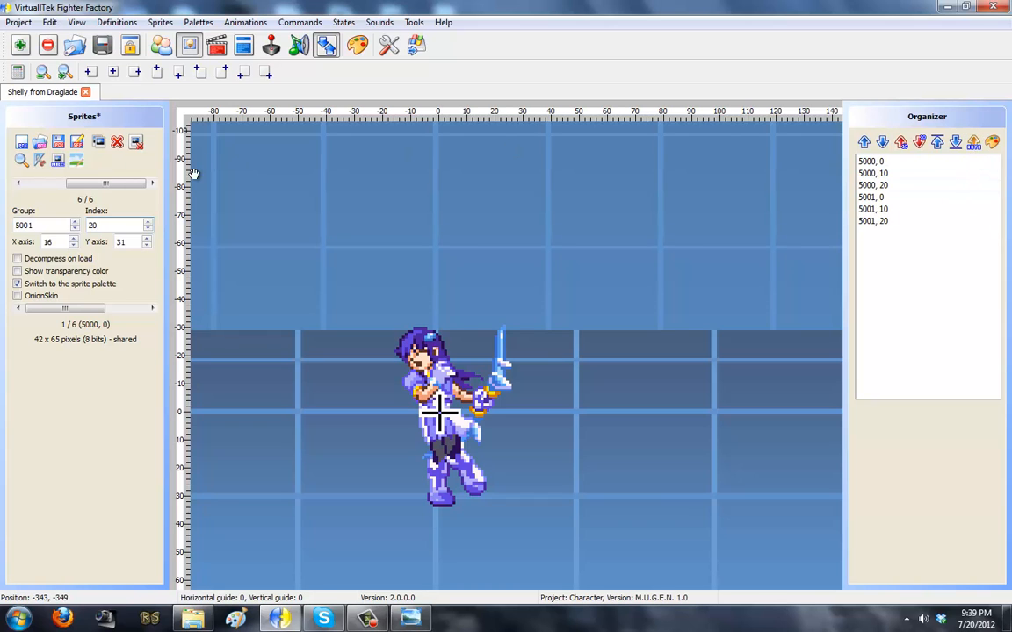
left_click_drag(105, 183, 69, 186)
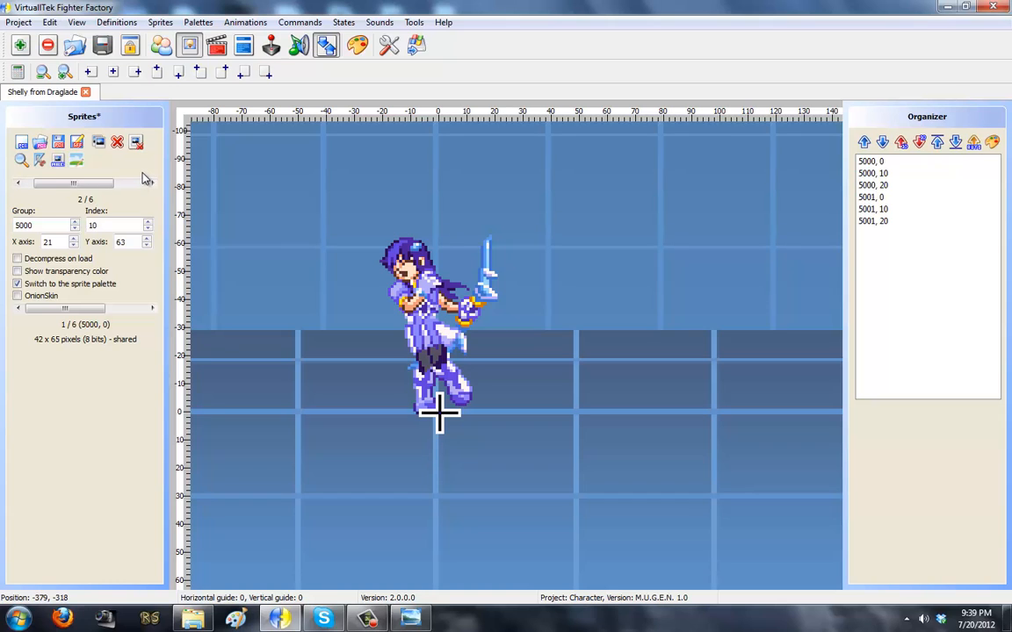
left_click(144, 177)
left_click(146, 178)
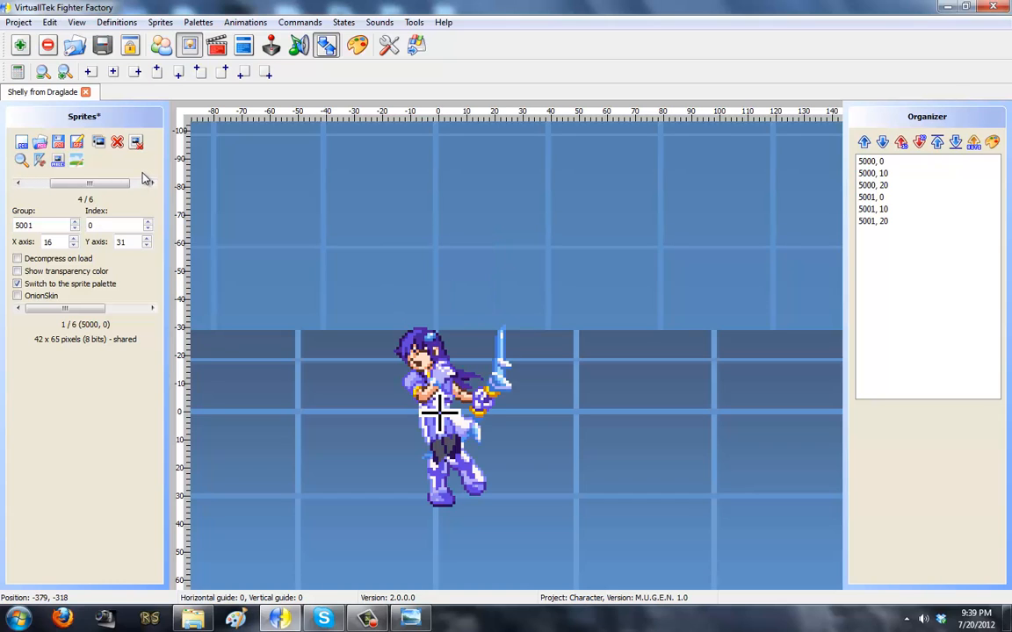
left_click(145, 178)
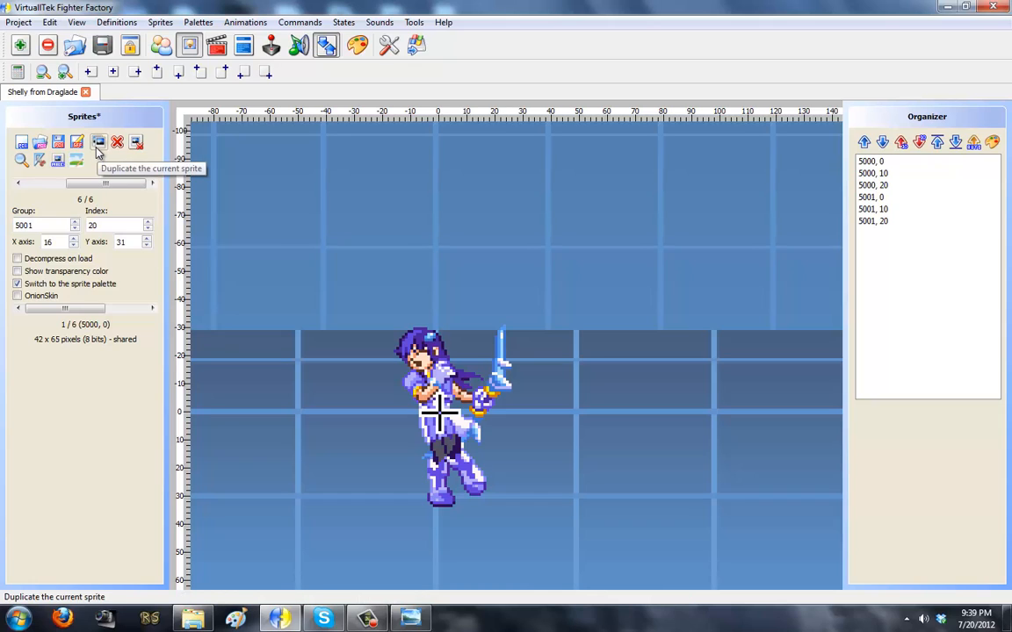
- Duplicate the 5001,20 sprite as 5002,0 and position its axis on Shelly's head at X 9, Y 11, following the required sprites image
left_click_drag(246, 309, 244, 213)
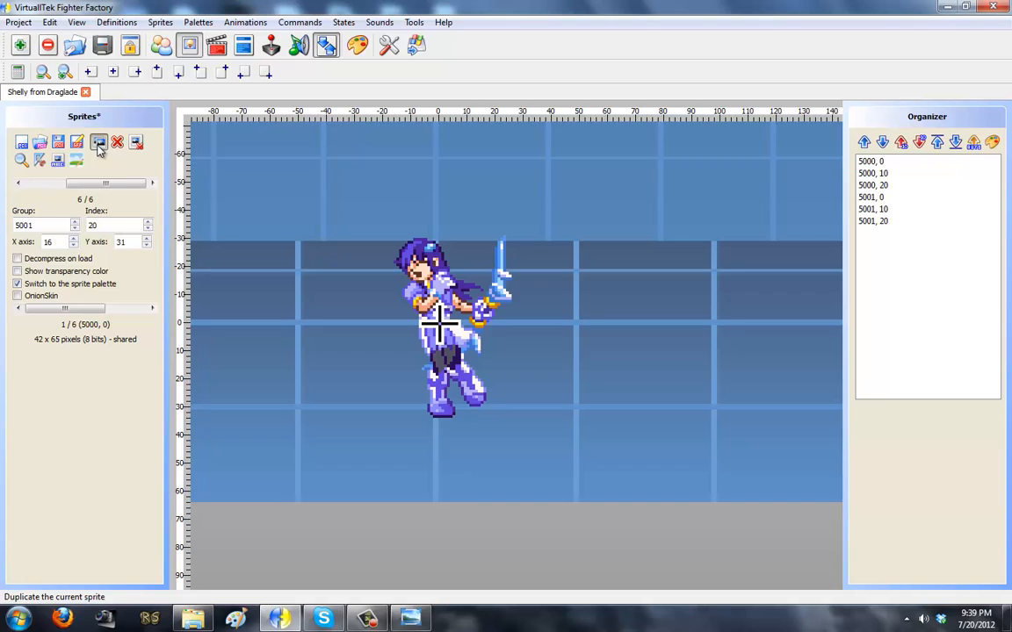
left_click(98, 146)
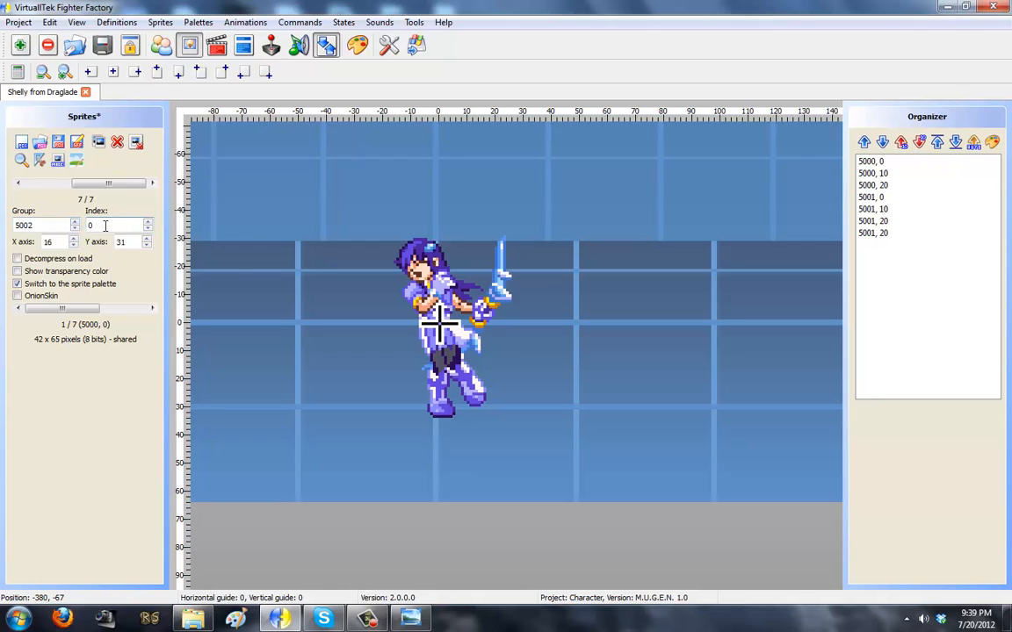
left_click_drag(448, 380, 467, 437)
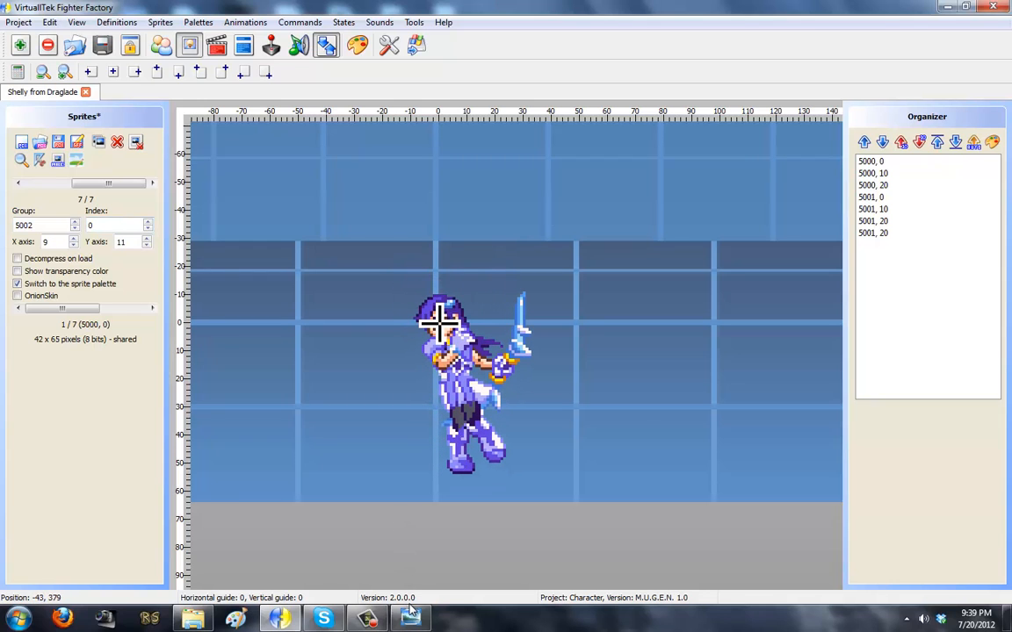
key("alt+Tab")
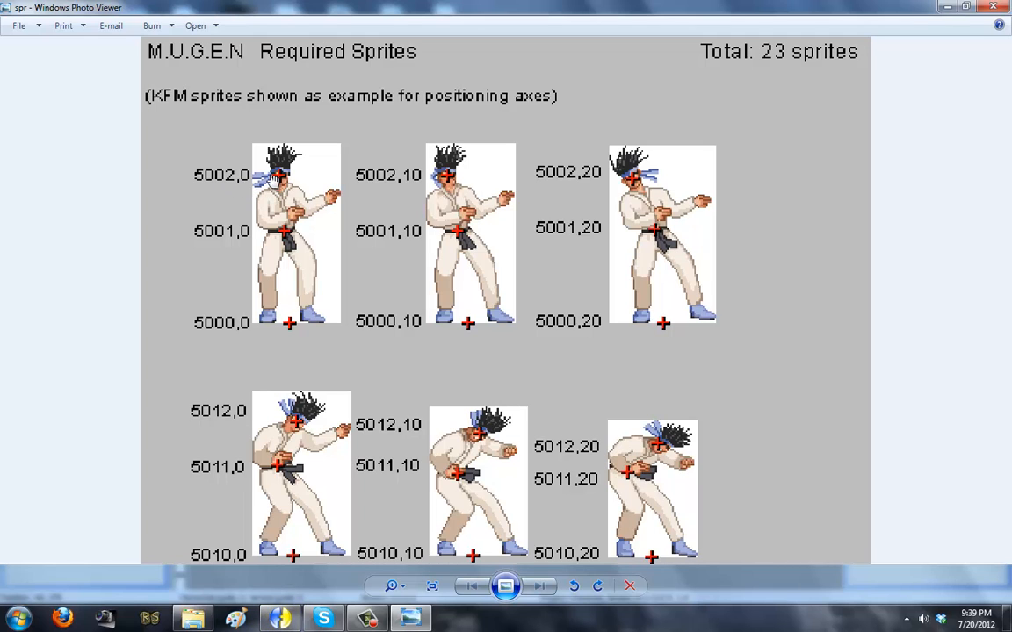
key("alt+Tab")
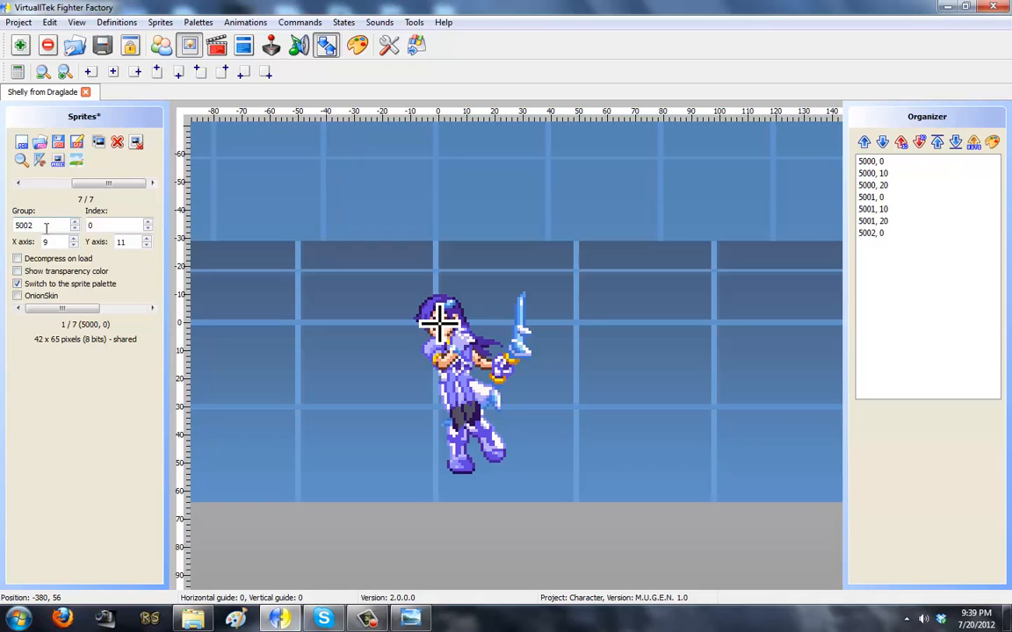
- Duplicate the 5002,0 sprite twice, giving the copies indexes 10 and 20
key("Tab")
key("Tab")
left_click(78, 141)
type("10")
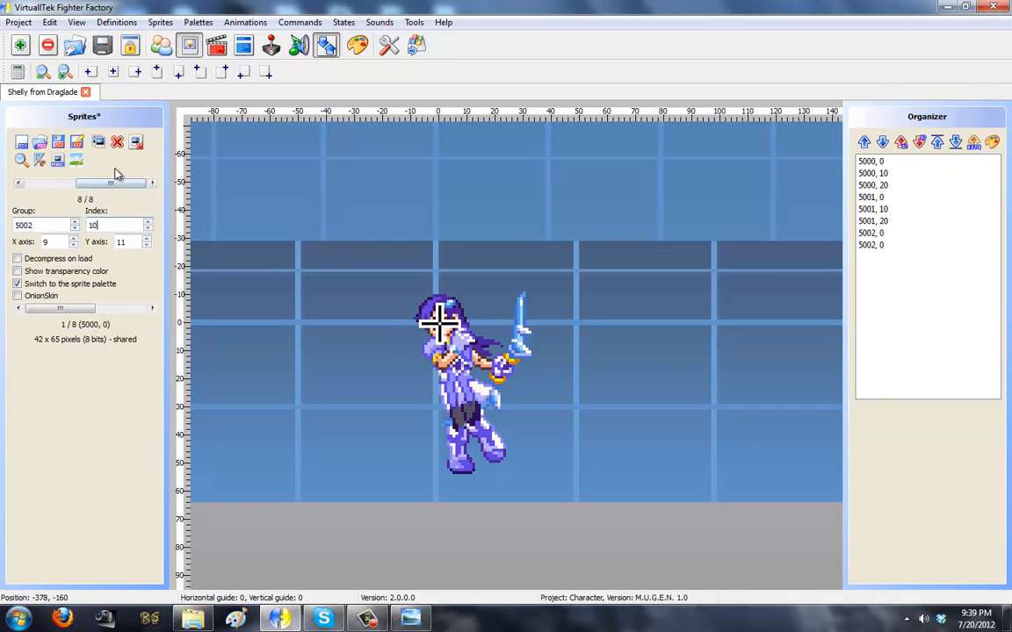
left_click(98, 141)
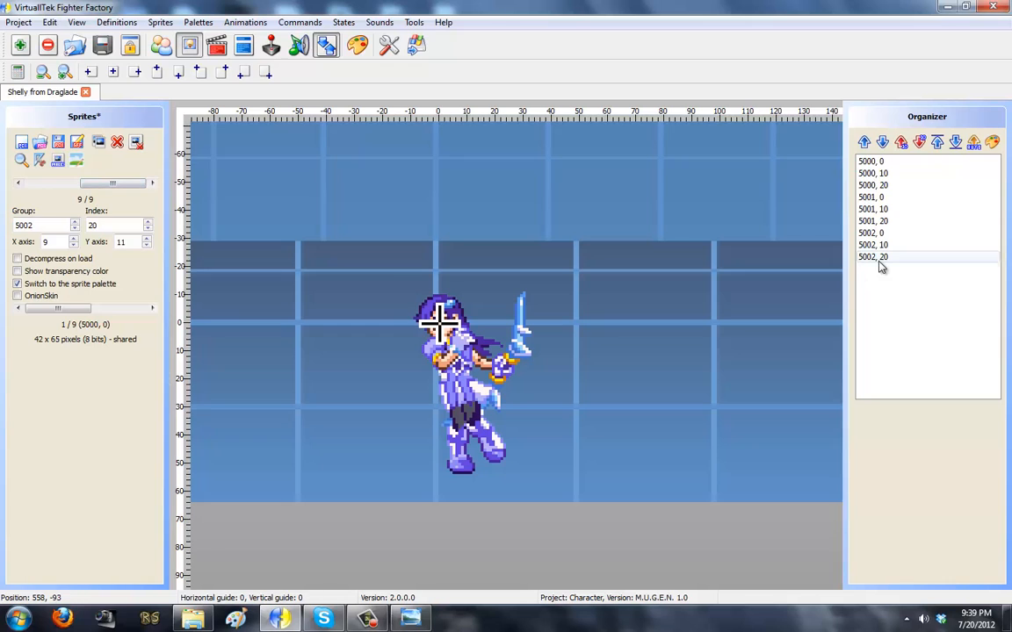
- Step through all sprites from 5000,0 to 5002,20 to check their axes and numbering
left_click_drag(130, 184, 75, 187)
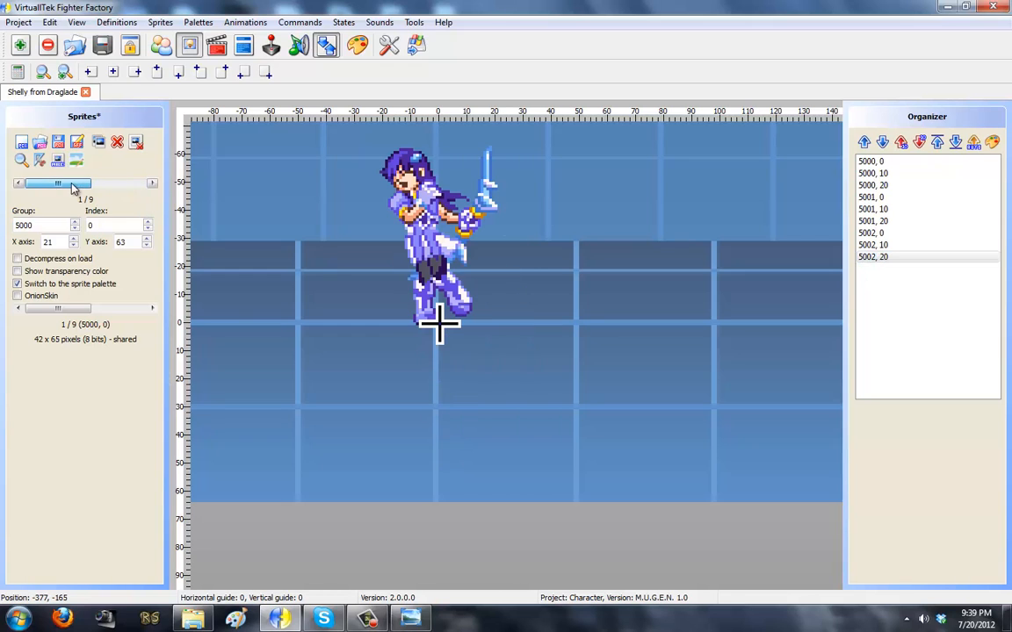
left_click(153, 184)
left_click(153, 185)
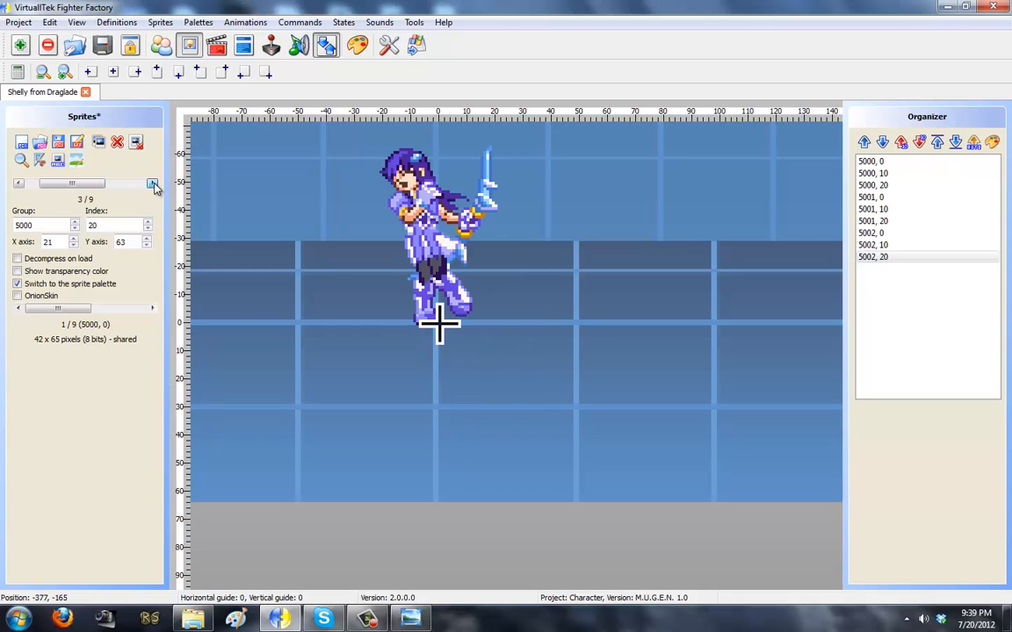
left_click(152, 184)
left_click(153, 185)
left_click(153, 184)
left_click(153, 184)
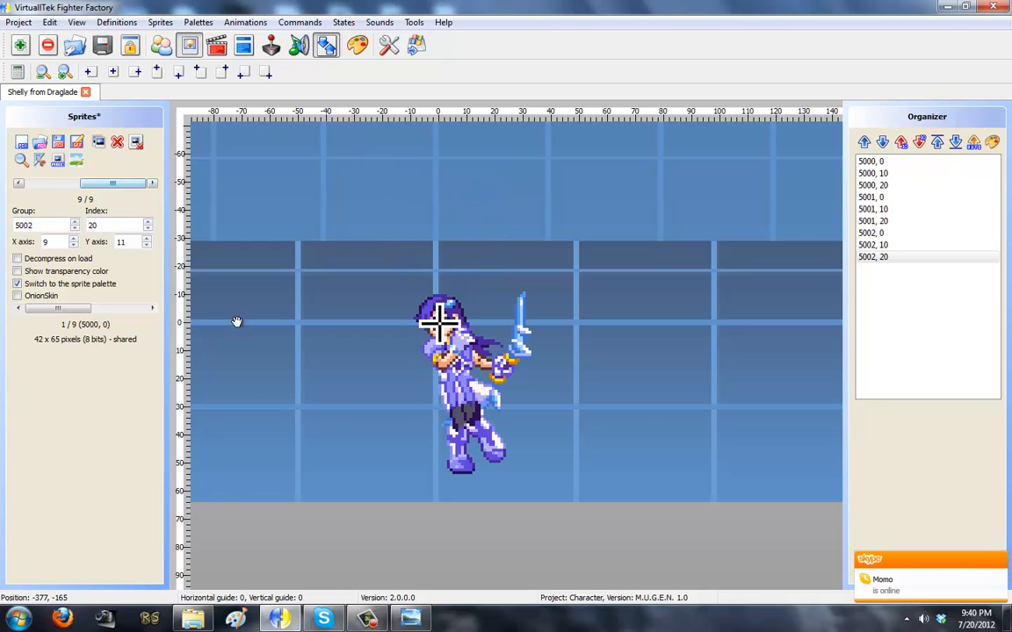
- Following the required sprites image, add HURT000 as 5010,0 with a bottom-centre axis, cropped before axis, and set its Y axis to 54
left_click(410, 619)
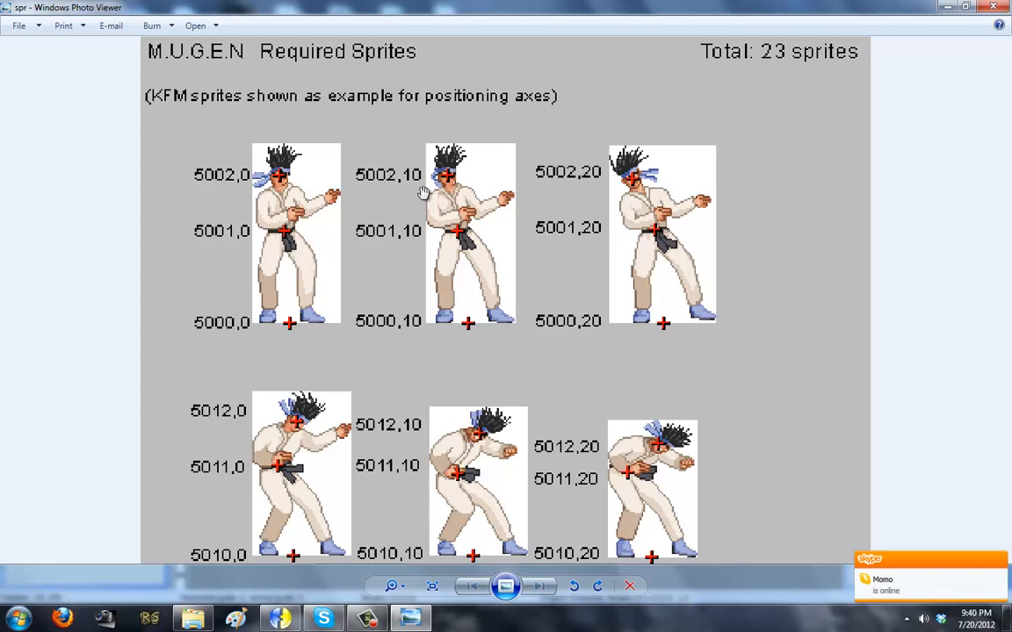
left_click_drag(478, 458, 514, 310)
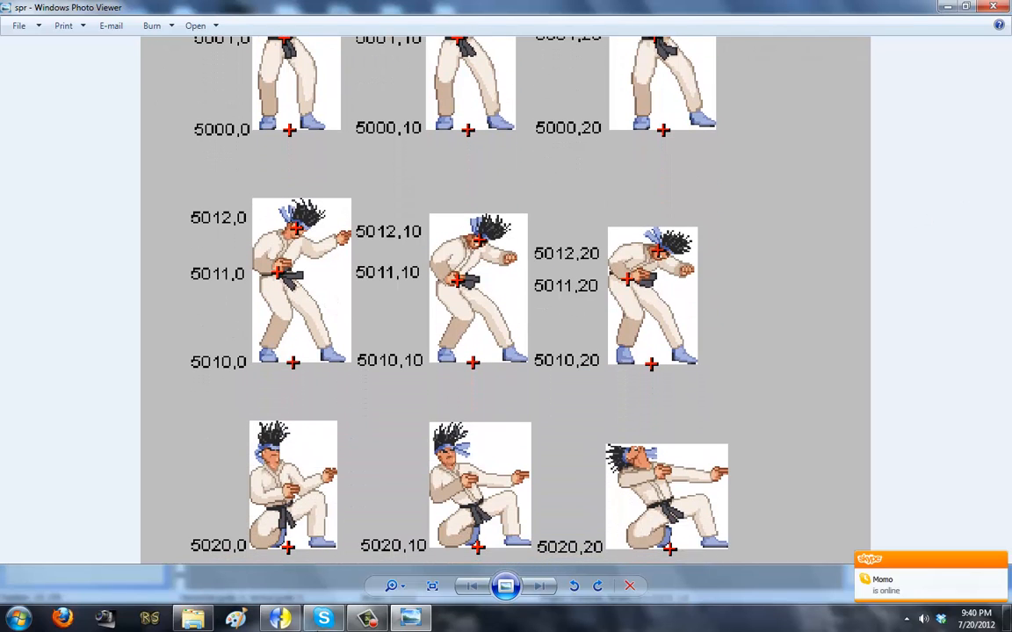
left_click(279, 620)
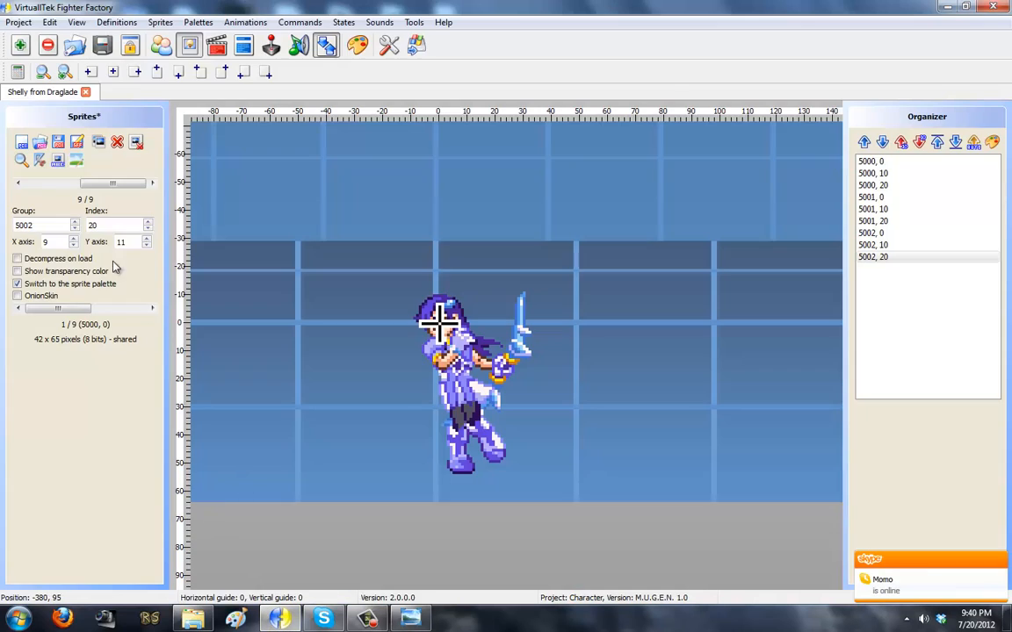
left_click(24, 143)
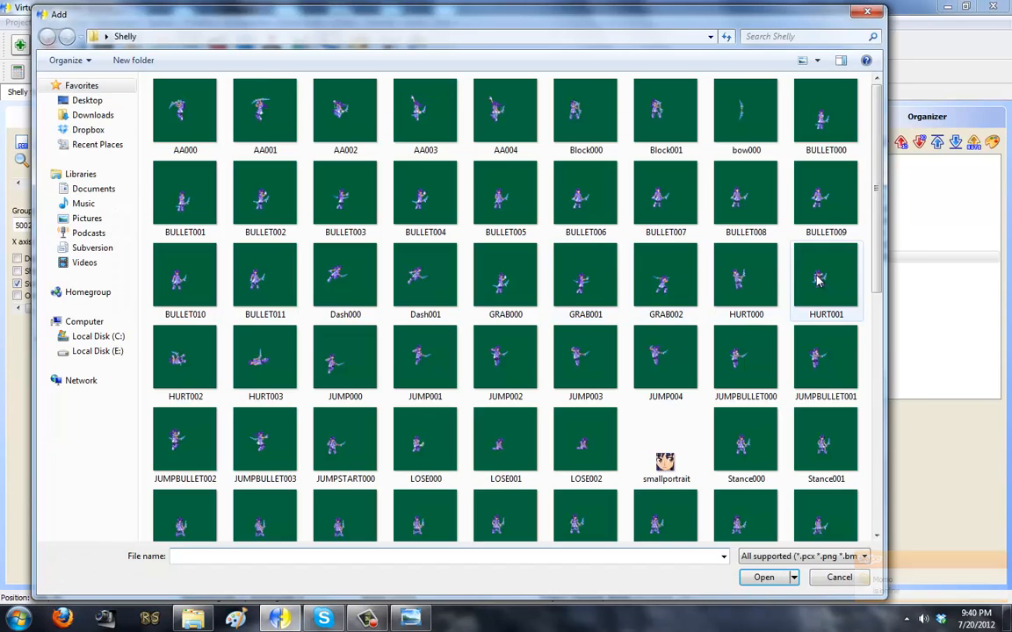
double_click(745, 277)
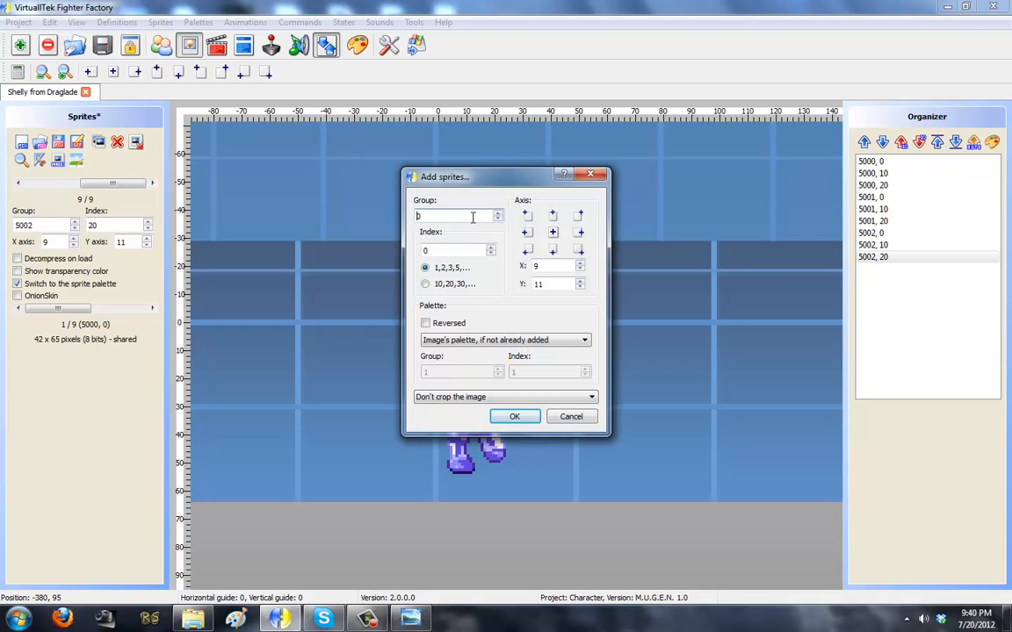
left_click(409, 617)
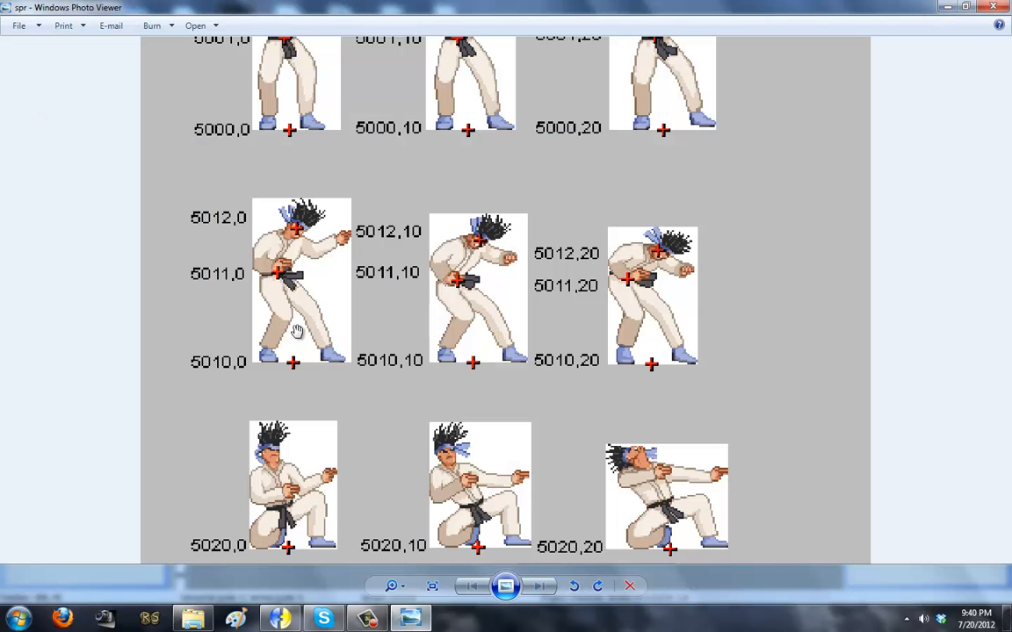
left_click(946, 8)
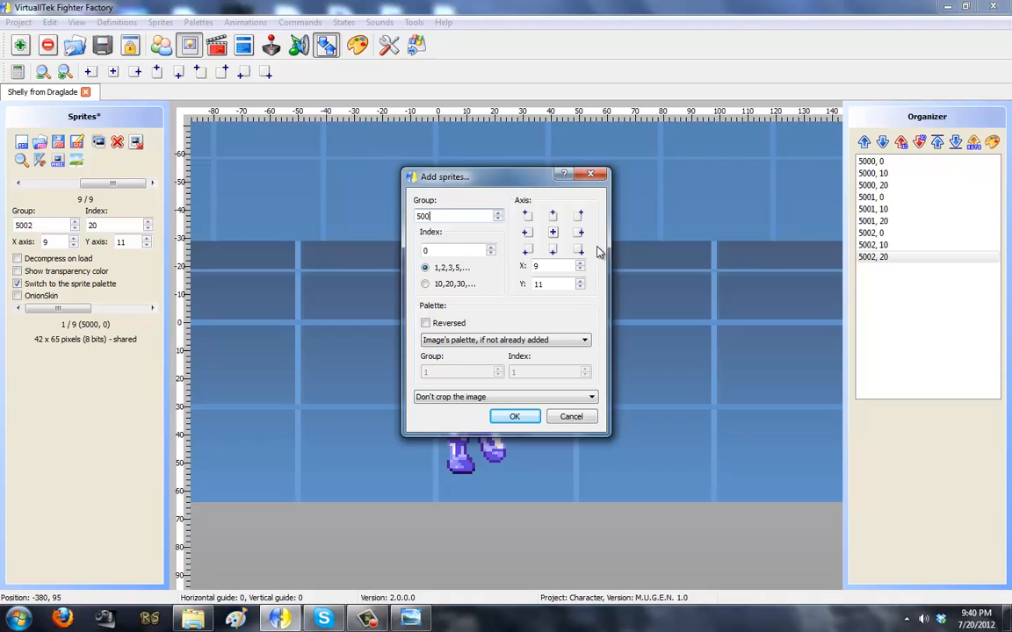
left_click(552, 251)
left_click(489, 399)
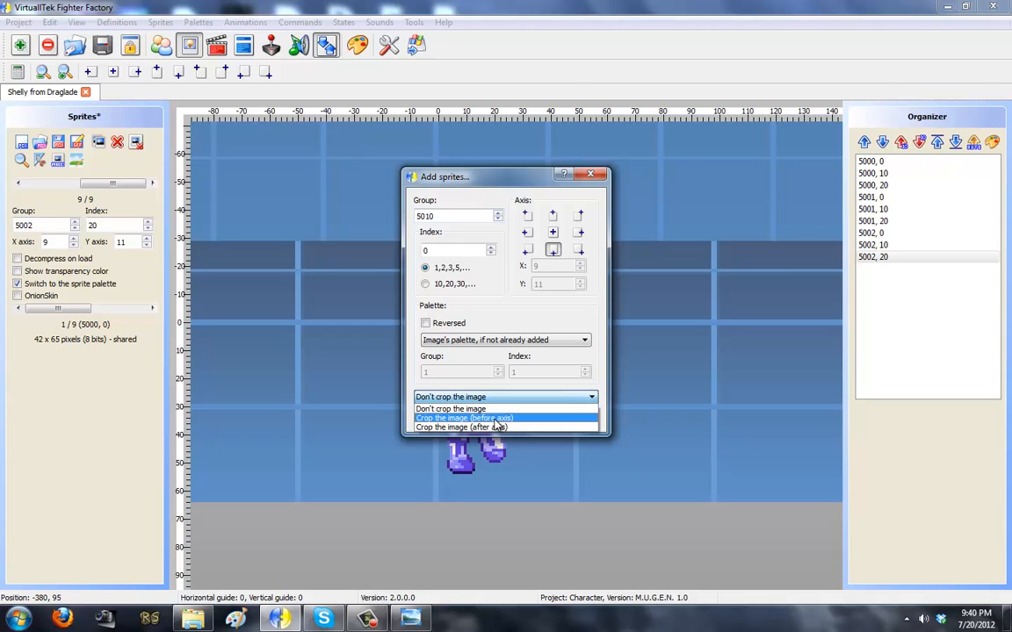
left_click(515, 425)
left_click(515, 417)
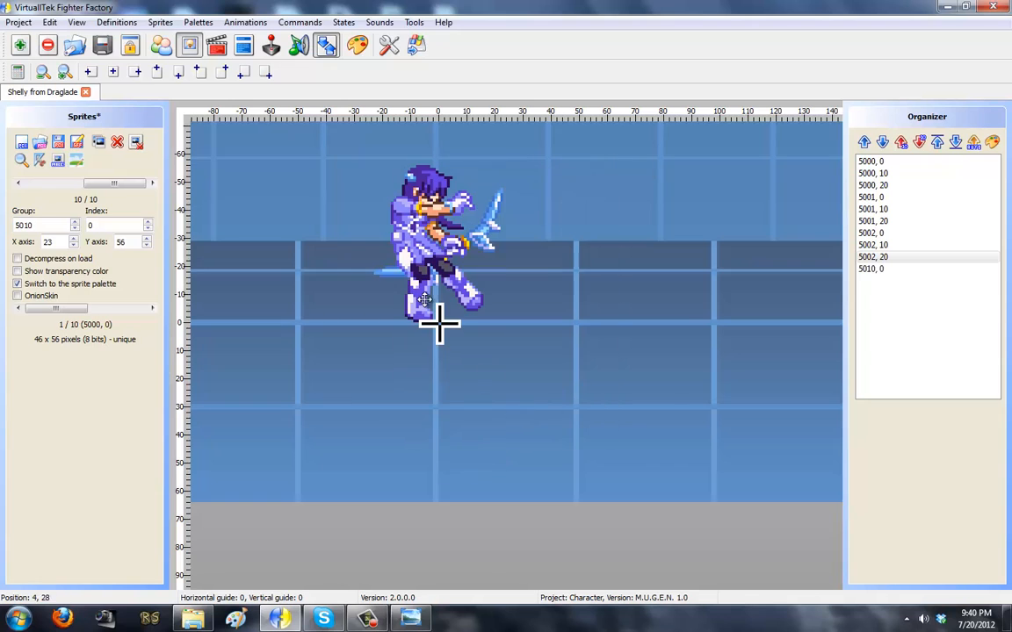
left_click(147, 247)
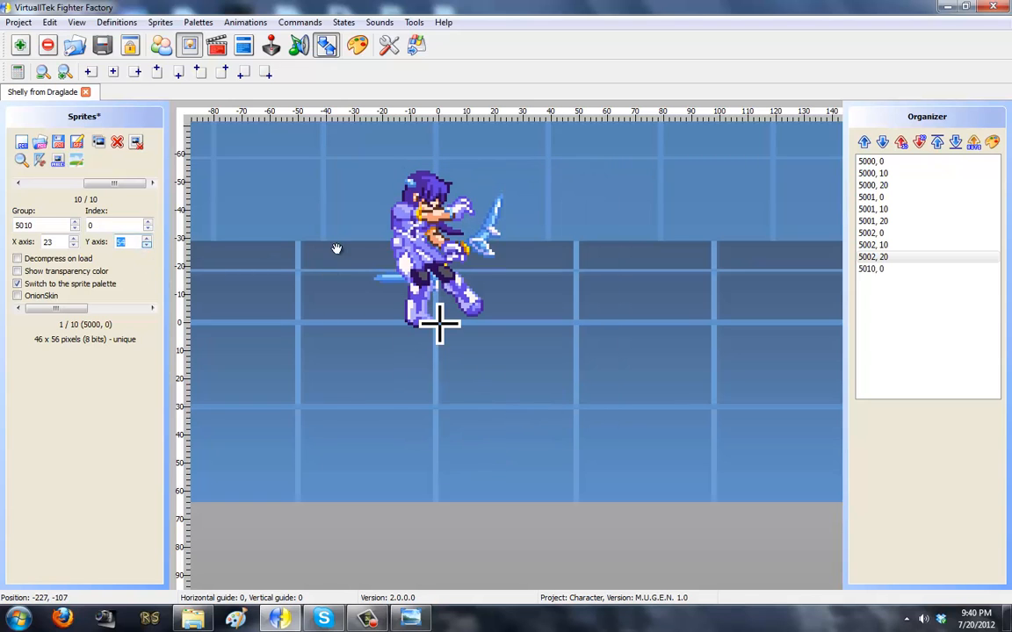
- Add Stance000 as sprite 0,0 with a bottom-centre axis, cropped before axis, and reposition its axis between the feet at X 15, Y 61
left_click(19, 184)
left_click(20, 185)
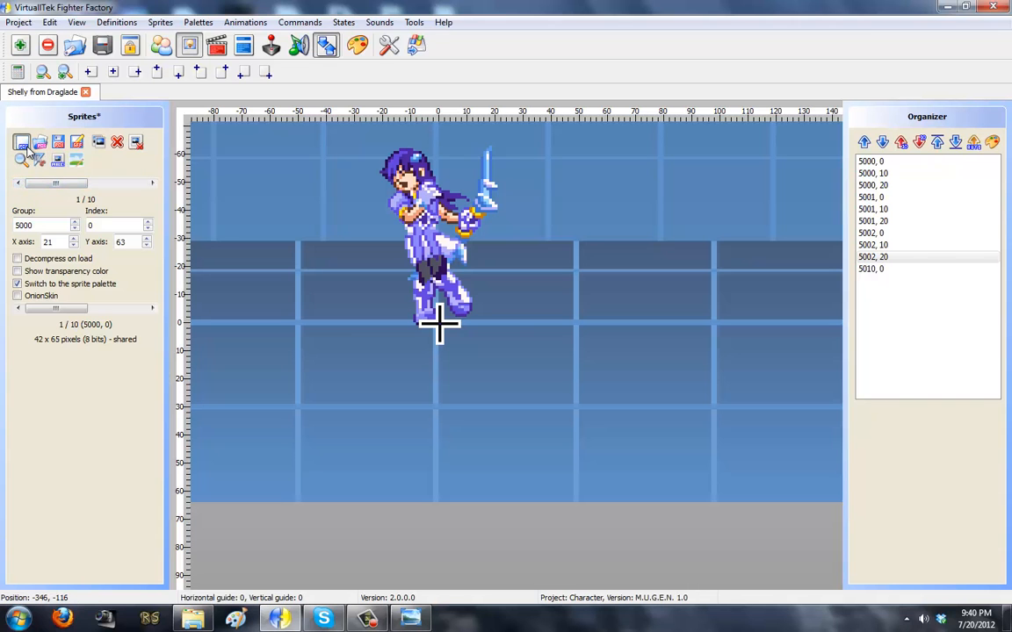
left_click(25, 146)
left_click(439, 235)
left_click(666, 444)
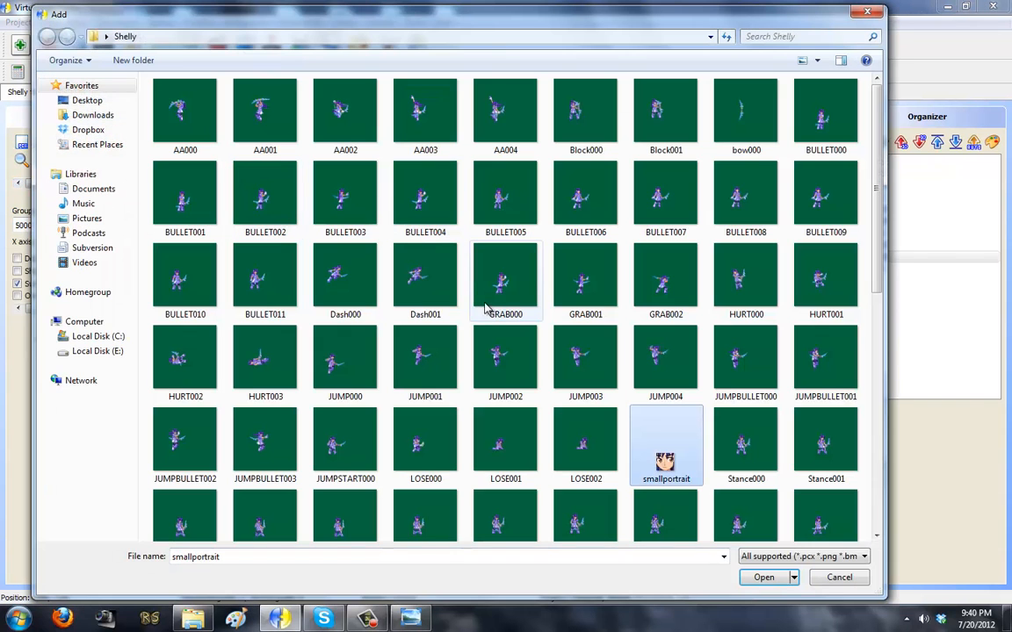
double_click(745, 440)
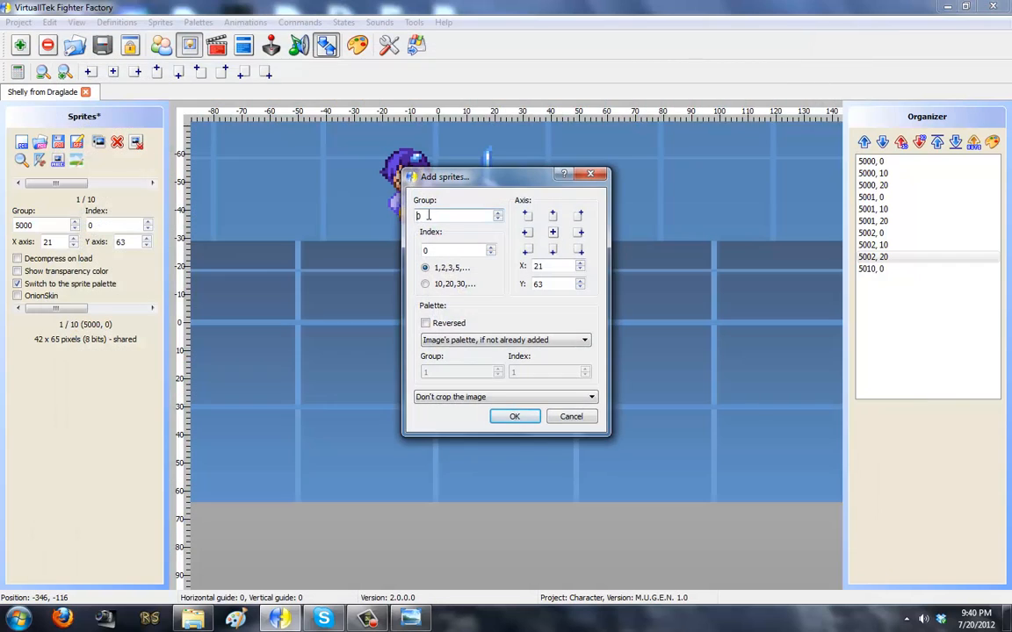
type("0")
left_click(553, 251)
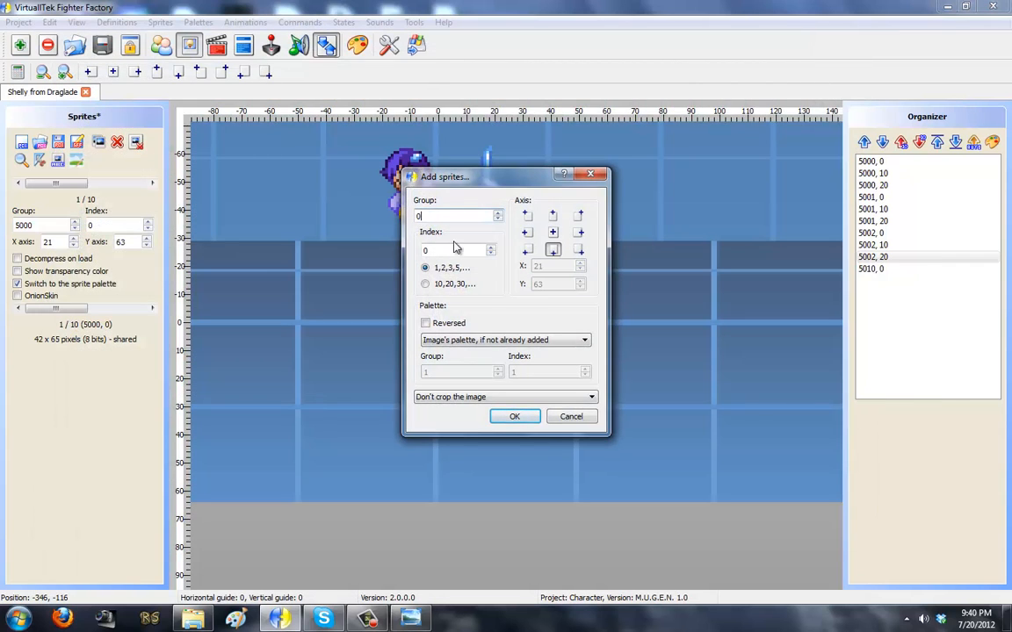
left_click(492, 397)
left_click(479, 423)
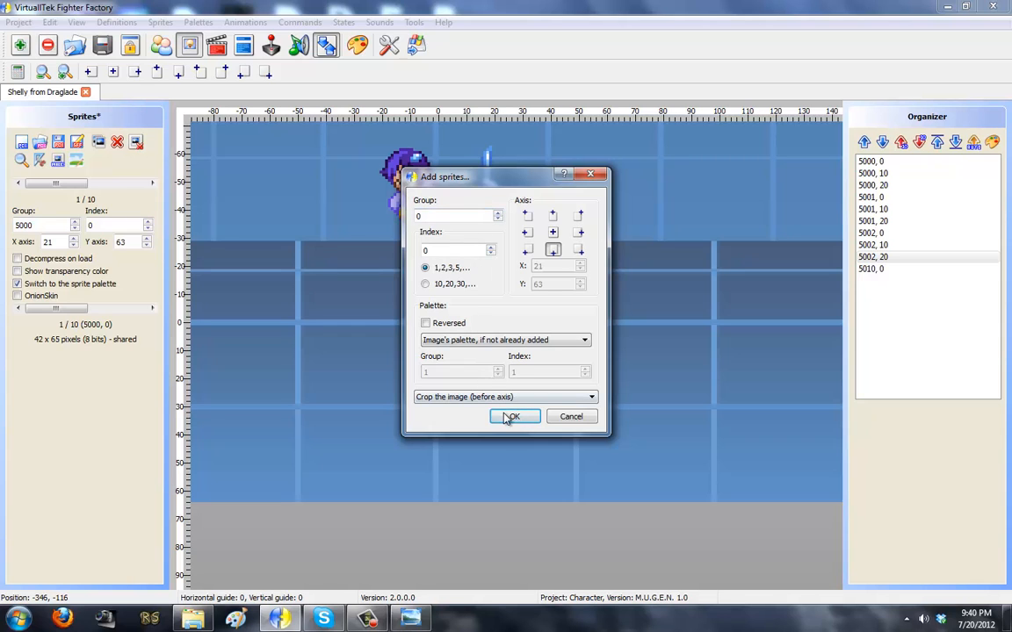
left_click(512, 418)
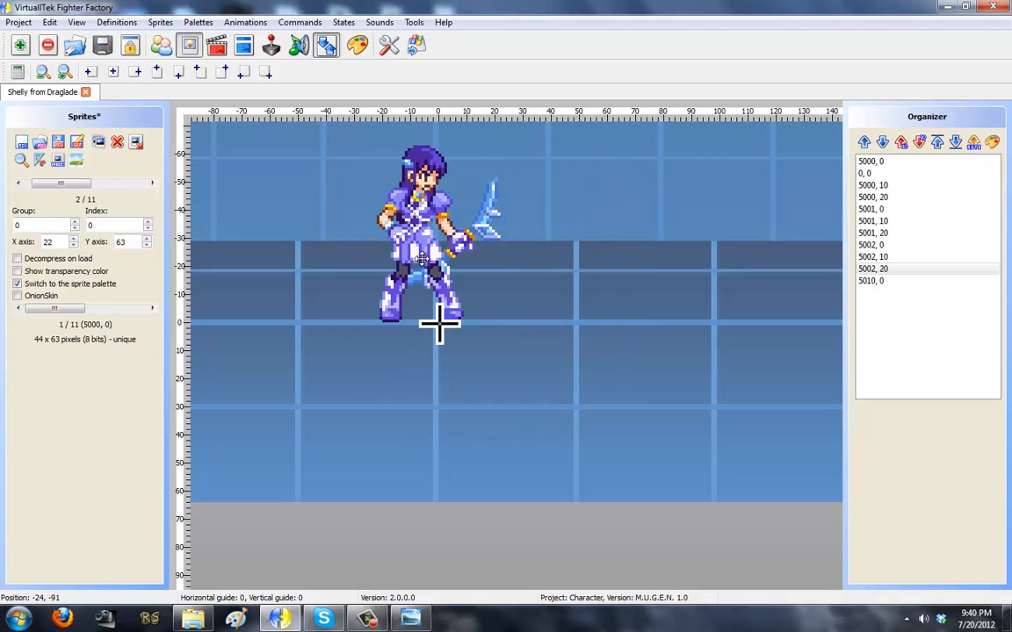
left_click_drag(425, 266, 440, 265)
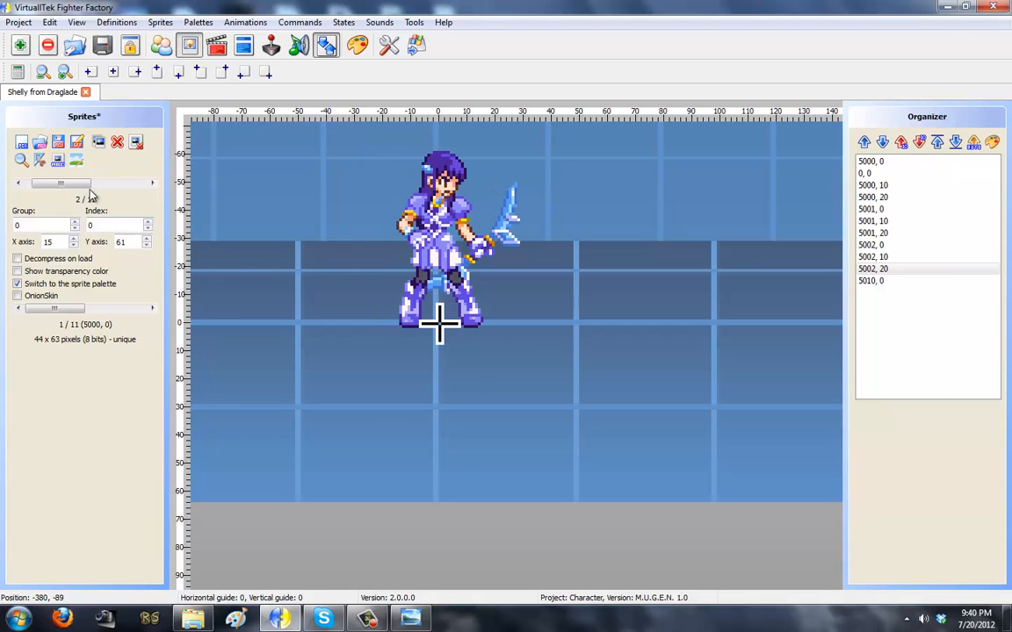
- Sort the sprites in the organizer so 0,0 comes first, and step through them to the 5010,0 sprite
left_click(973, 141)
left_click(152, 183)
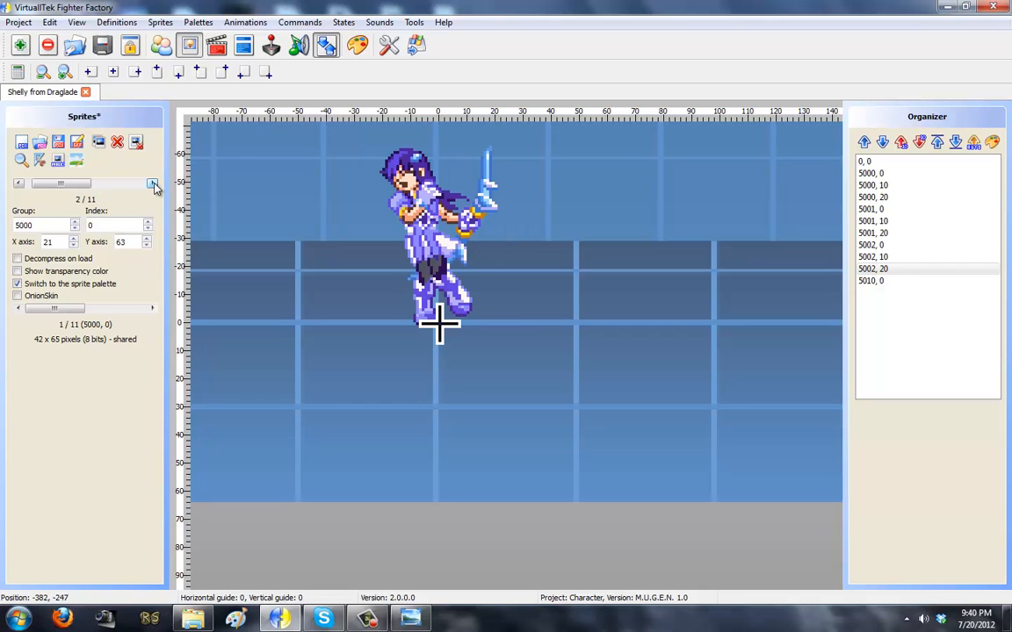
key("Left")
left_click(153, 183)
left_click(152, 184)
left_click(152, 184)
left_click(152, 183)
left_click(151, 183)
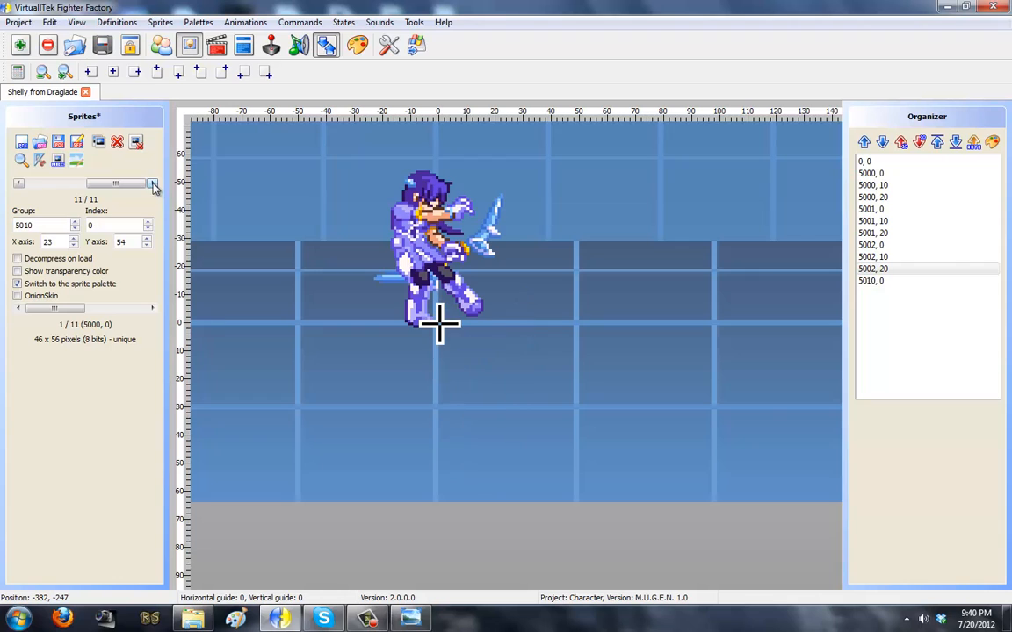
- Compare the 5010,0 sprite with the 0,0 stance using OnionSkin, and leave OnionSkin enabled with 5010,0 as the reference
left_click(17, 296)
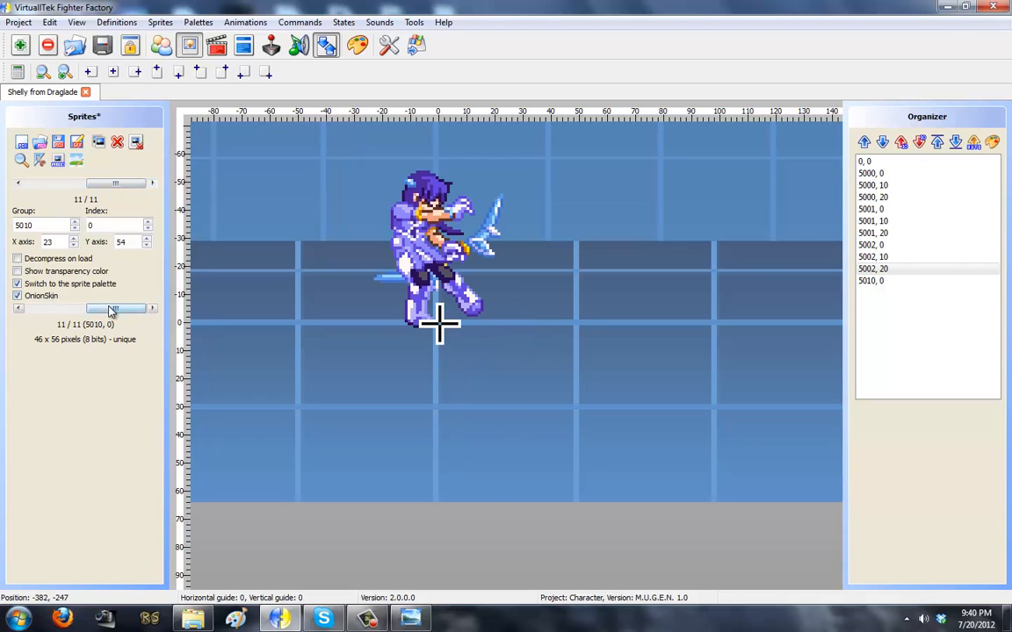
left_click(47, 310)
mouse_move(48, 312)
left_mouse_down()
mouse_move(34, 313)
mouse_move(108, 314)
mouse_move(34, 311)
left_mouse_up()
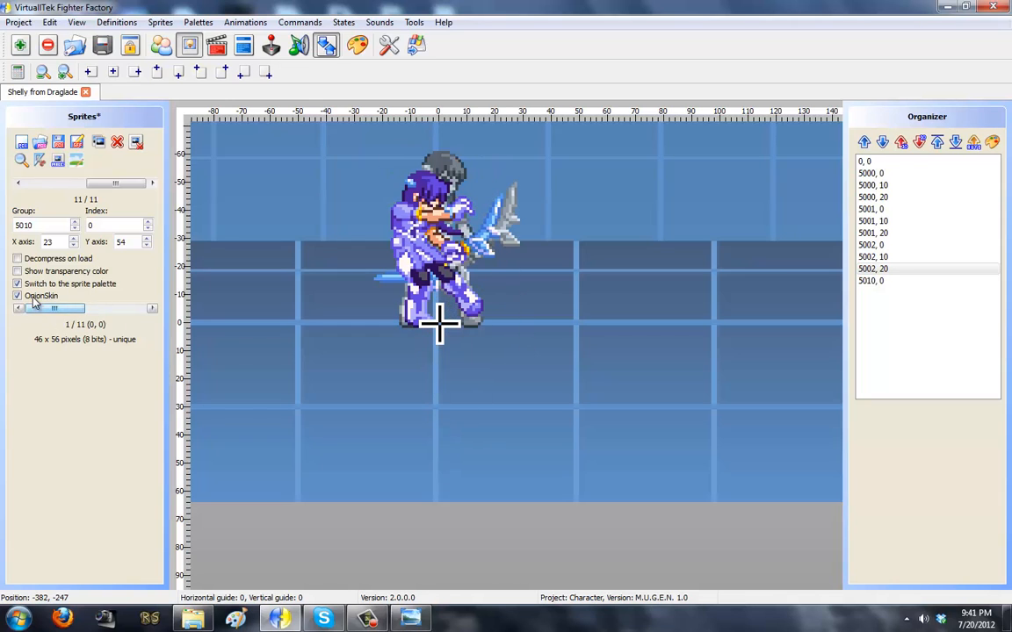
left_click(33, 297)
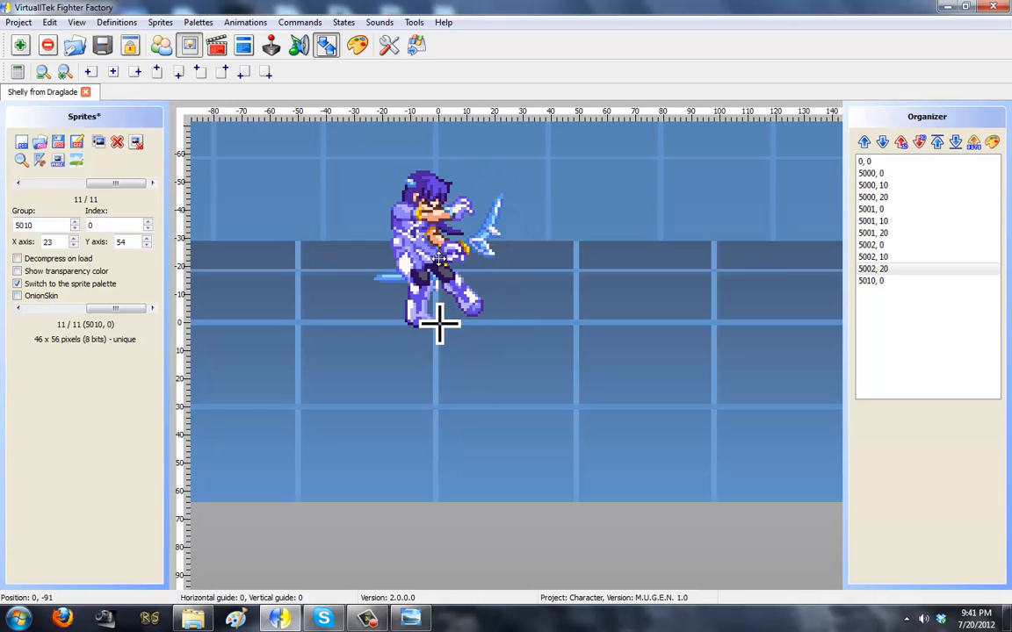
left_click_drag(95, 313, 160, 313)
left_click(17, 296)
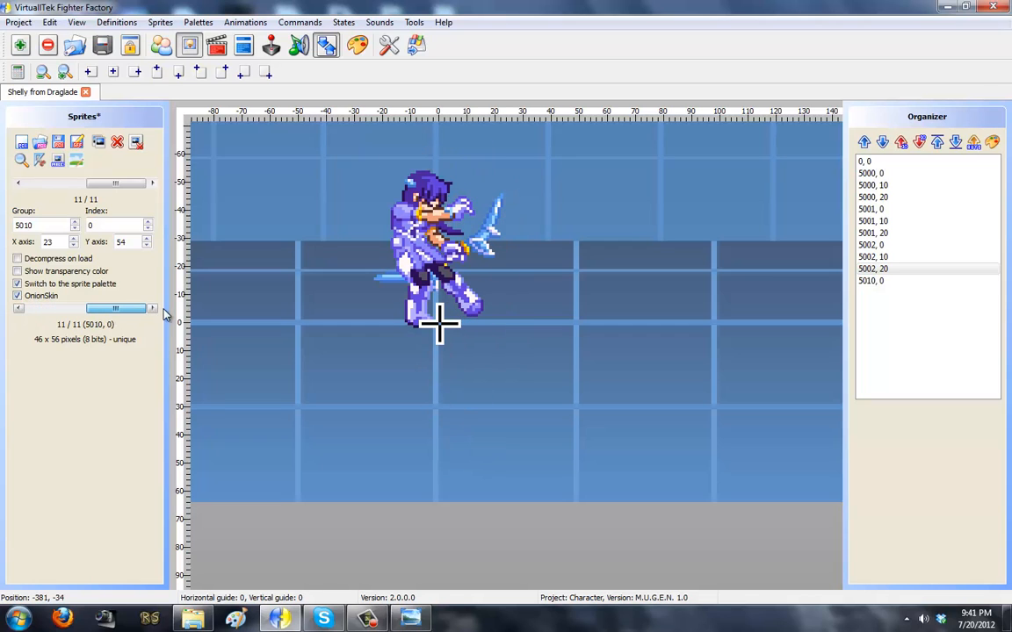
- Duplicate the 5010,0 sprite as 5010,10 and again as 5010,20, keeping the same axis
double_click(29, 226)
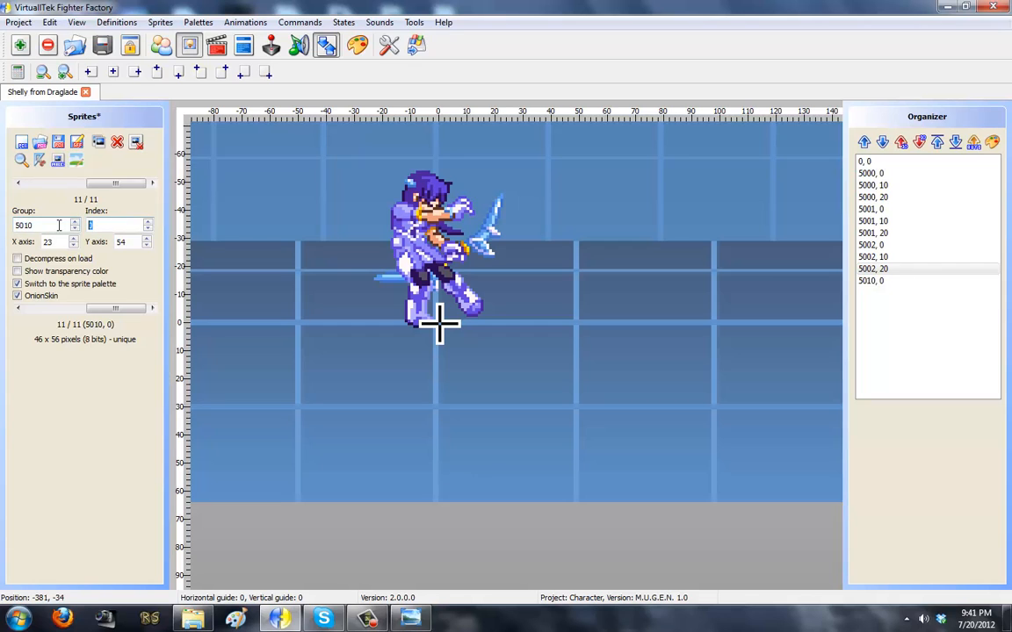
left_click(99, 141)
type("10")
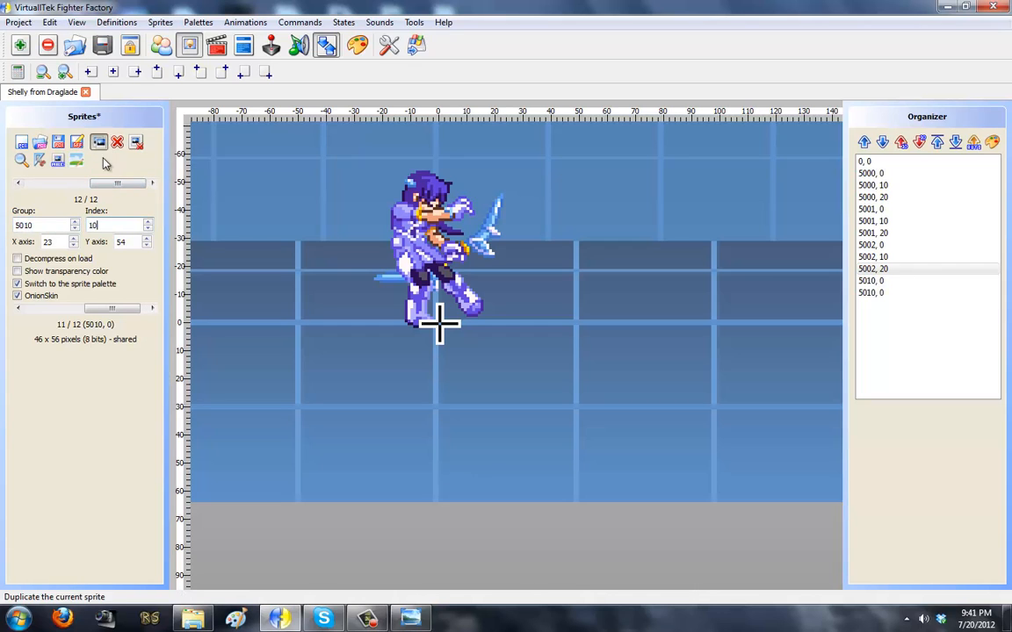
left_click(98, 142)
double_click(105, 223)
type("20")
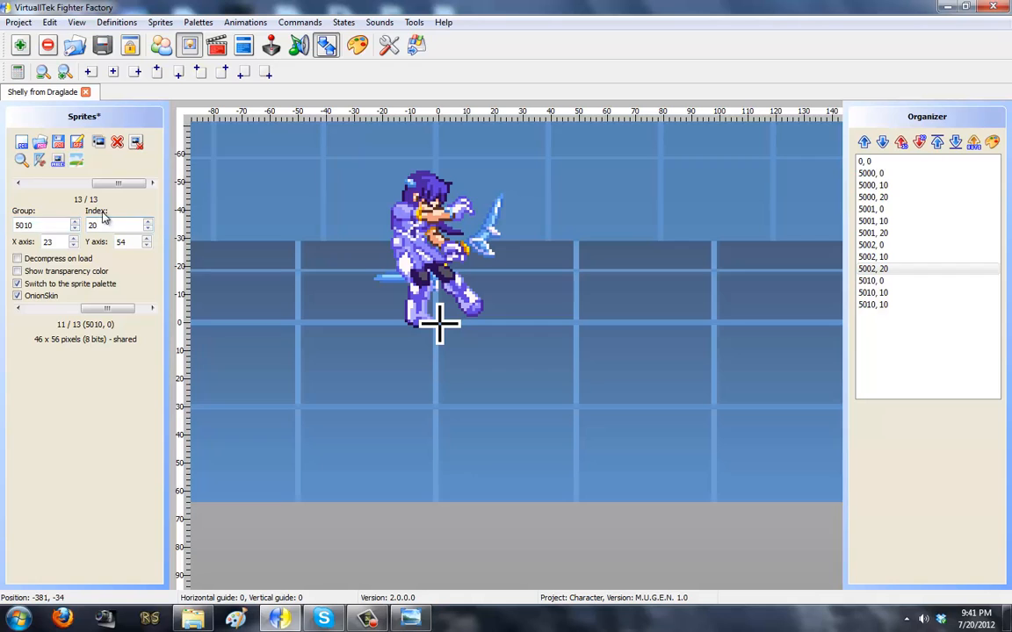
- Duplicate the sprite as 5011,0 with its axis moved to the waist at X 15, Y 25, and duplicate that as 5011,10 and 5011,20
left_click(99, 142)
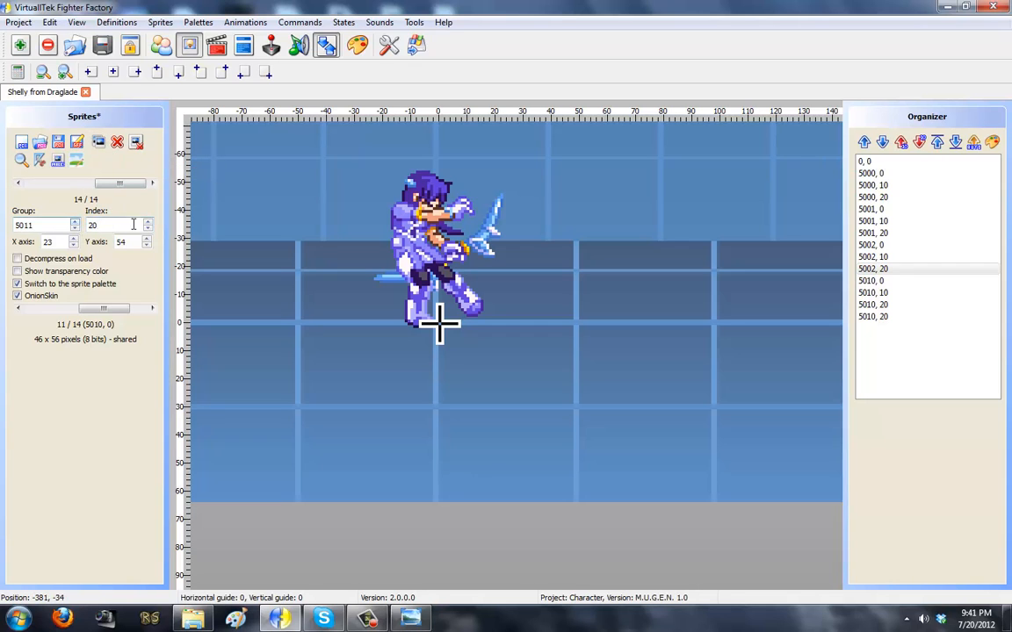
left_click_drag(427, 239, 451, 320)
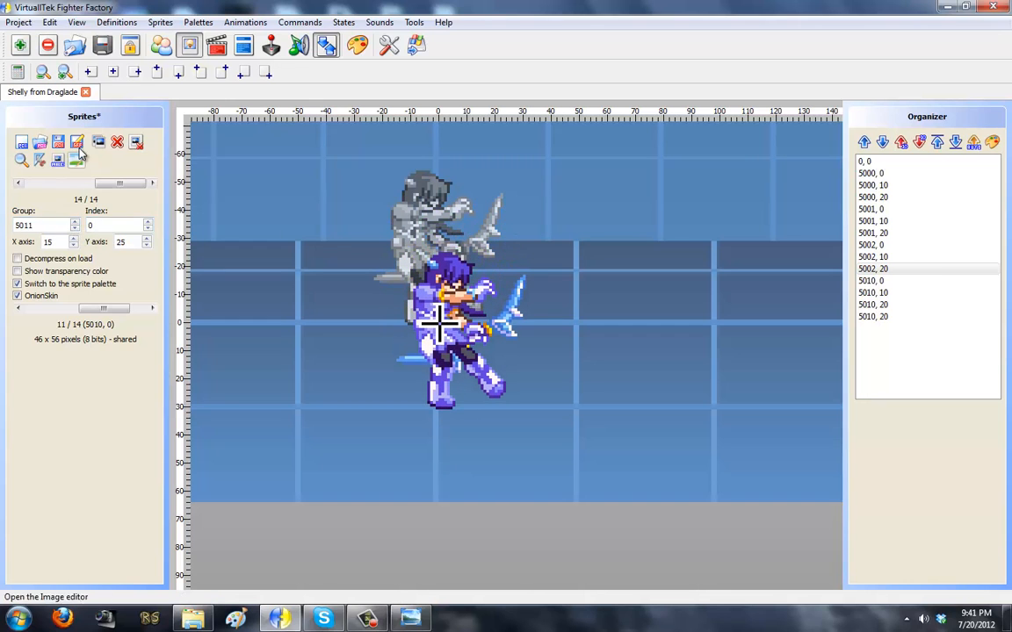
left_click(98, 142)
double_click(96, 225)
type("10")
left_click(97, 140)
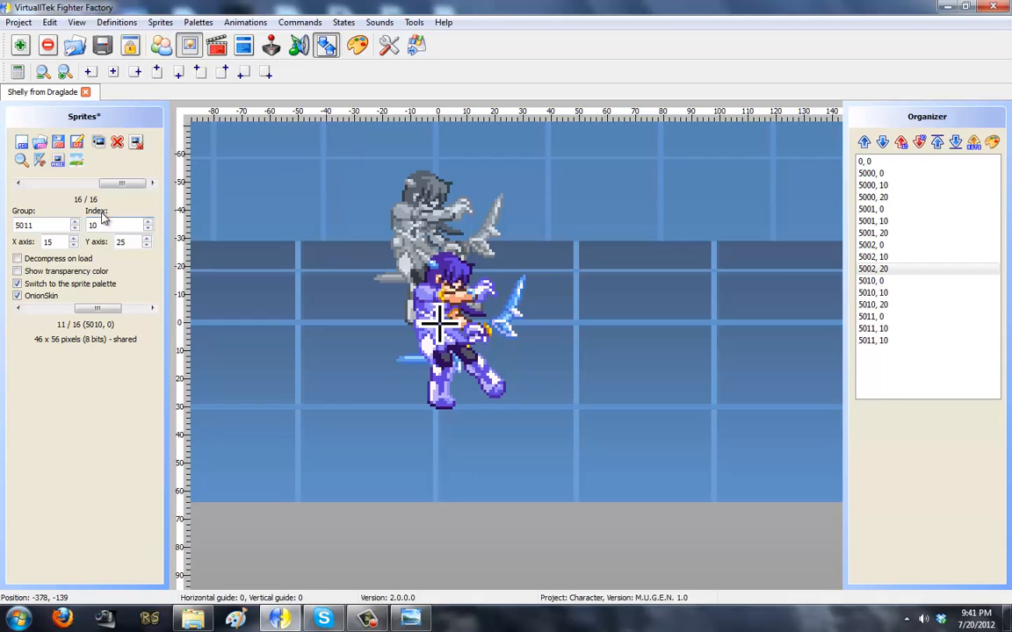
type("20")
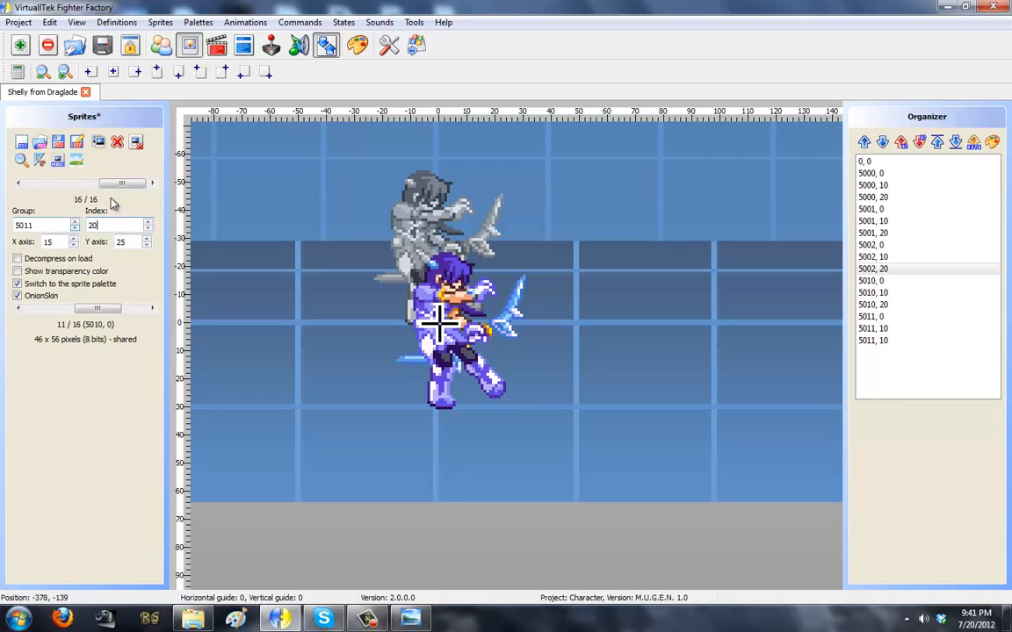
- Duplicate the sprite as 5012,0 with its axis moved to the head at X 17, Y 10, and duplicate that as 5012,10 and 5012,20
left_click(100, 143)
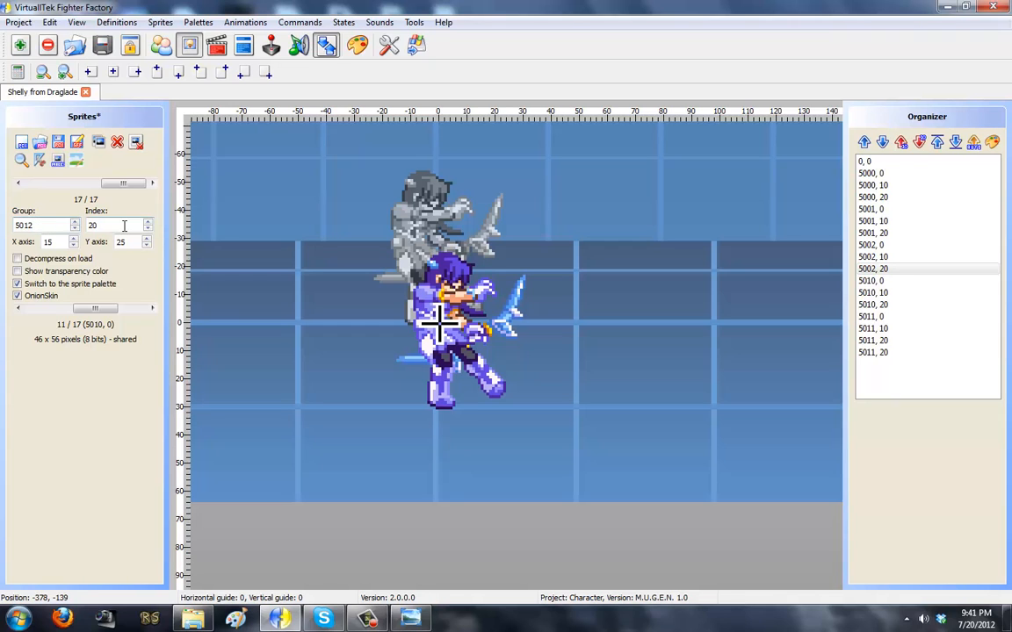
left_click_drag(463, 360, 470, 411)
left_click(99, 143)
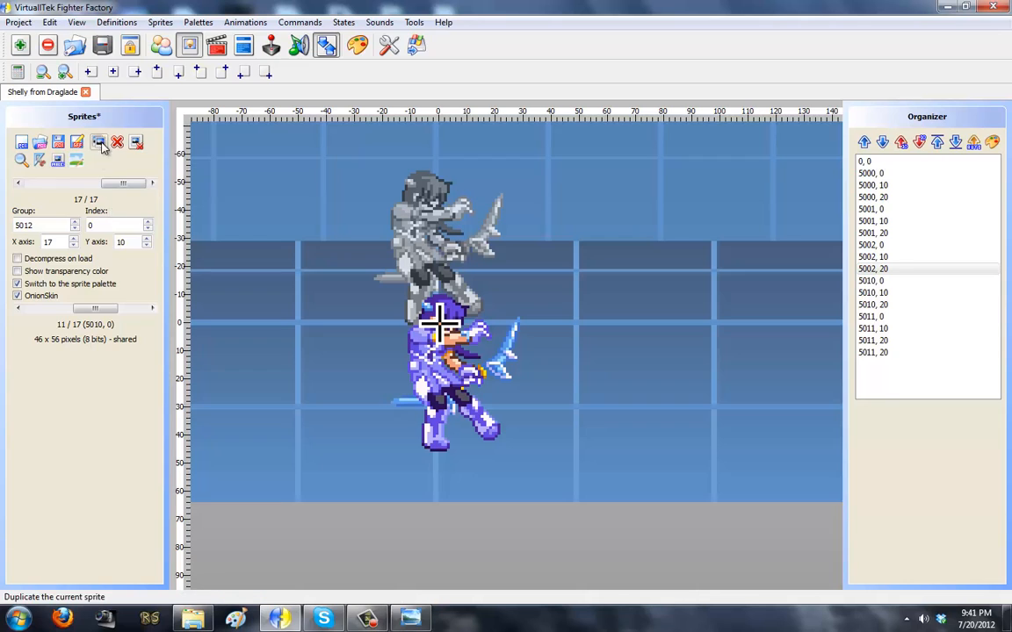
type("1")
left_click(99, 143)
type("2")
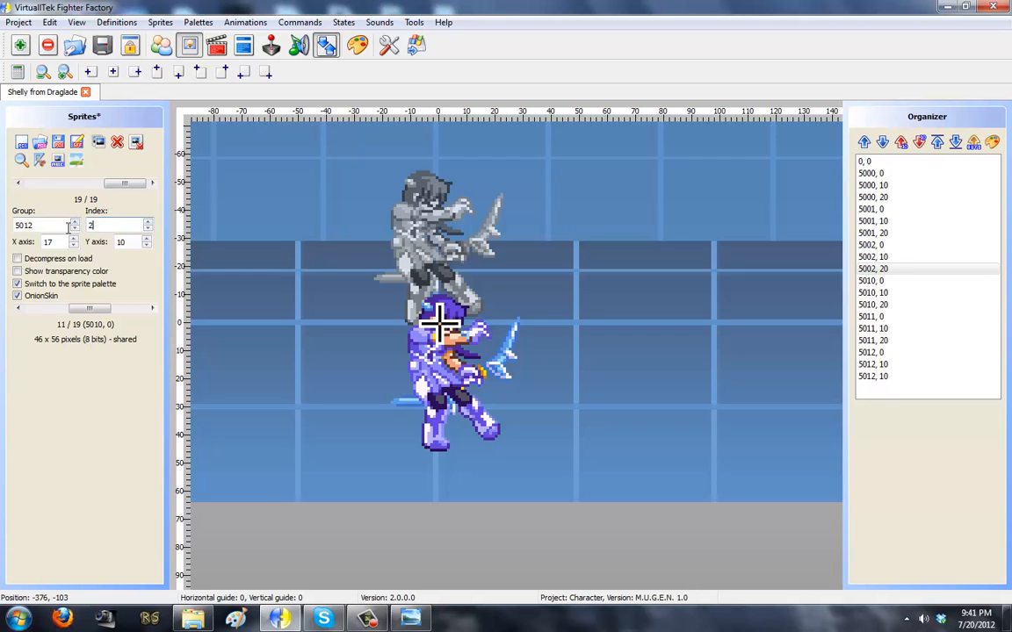
type("0")
- Step through the sprites from group 5000 to 5012,20, checking each group's axis placement against the 5010,0 OnionSkin
left_click_drag(125, 184, 49, 186)
key("Right")
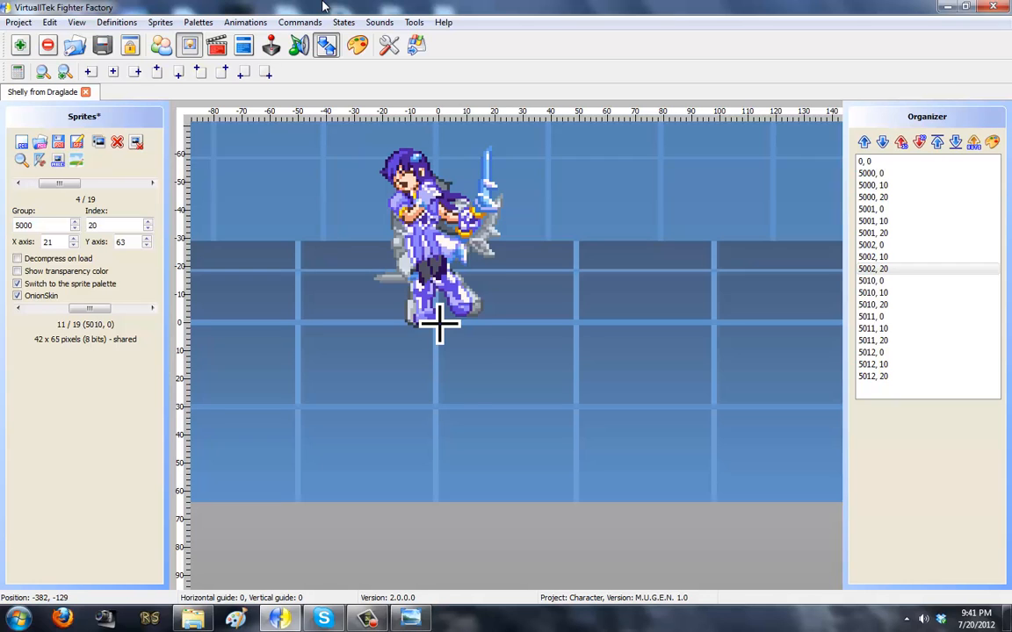
key("Page_Down")
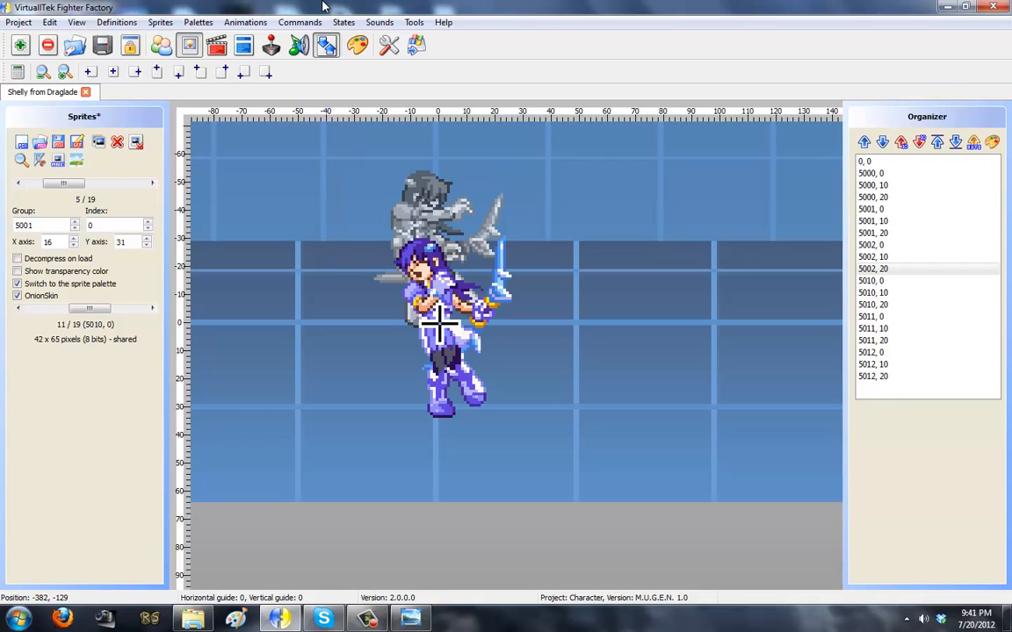
key("Page_Down")
key("Page_Down")
key("Page_Down")
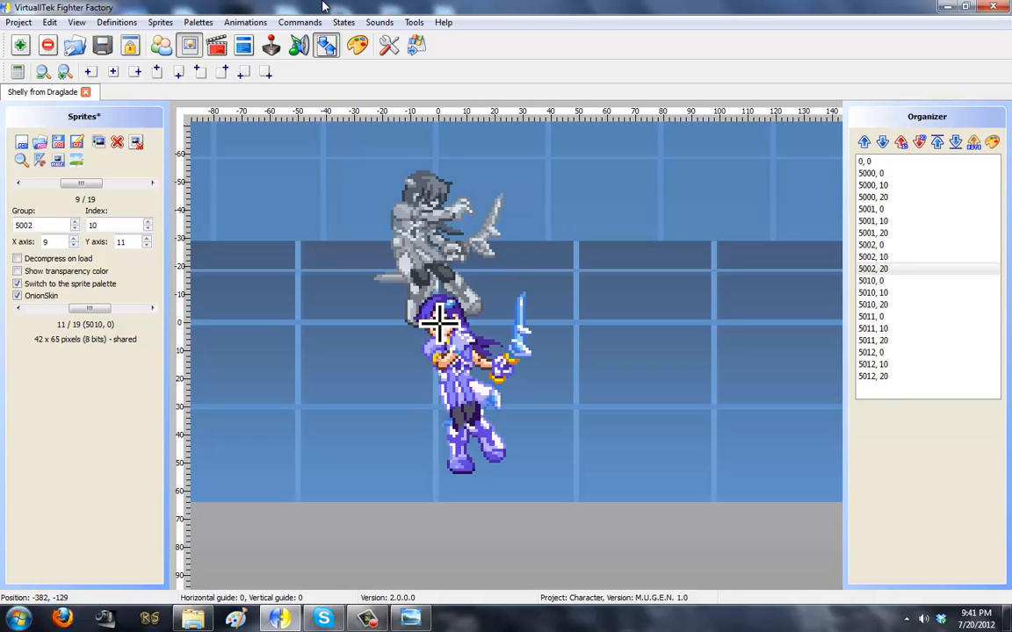
key("Page_Down")
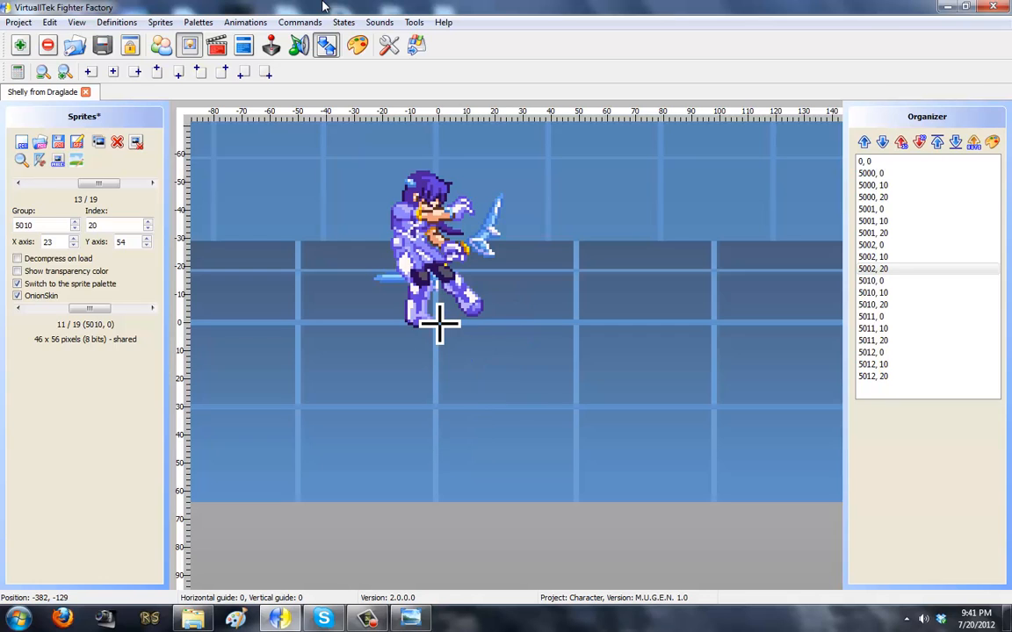
key("Page_Down")
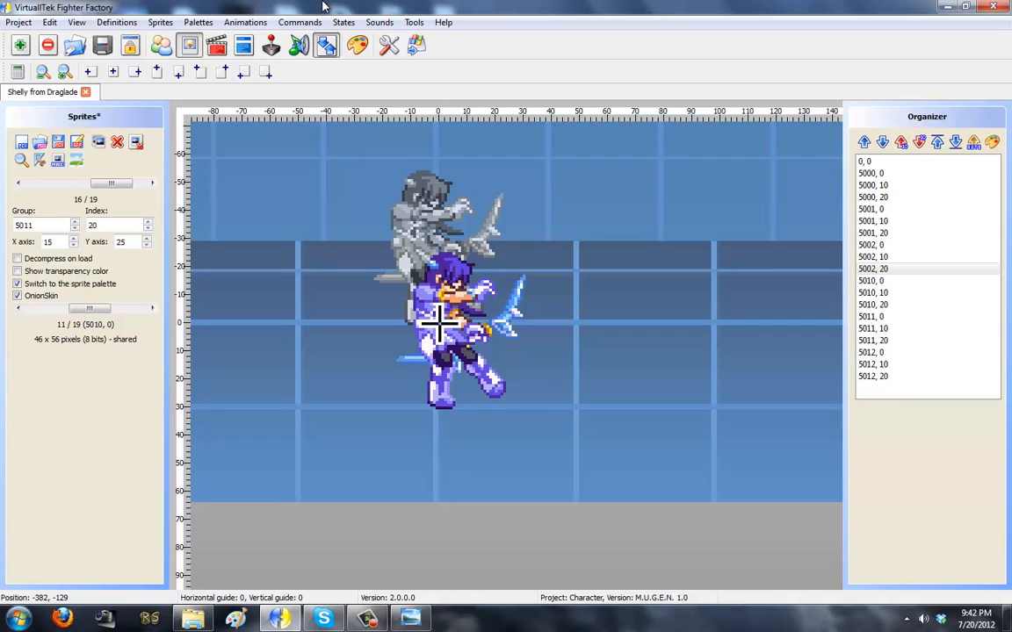
key("Page_Down")
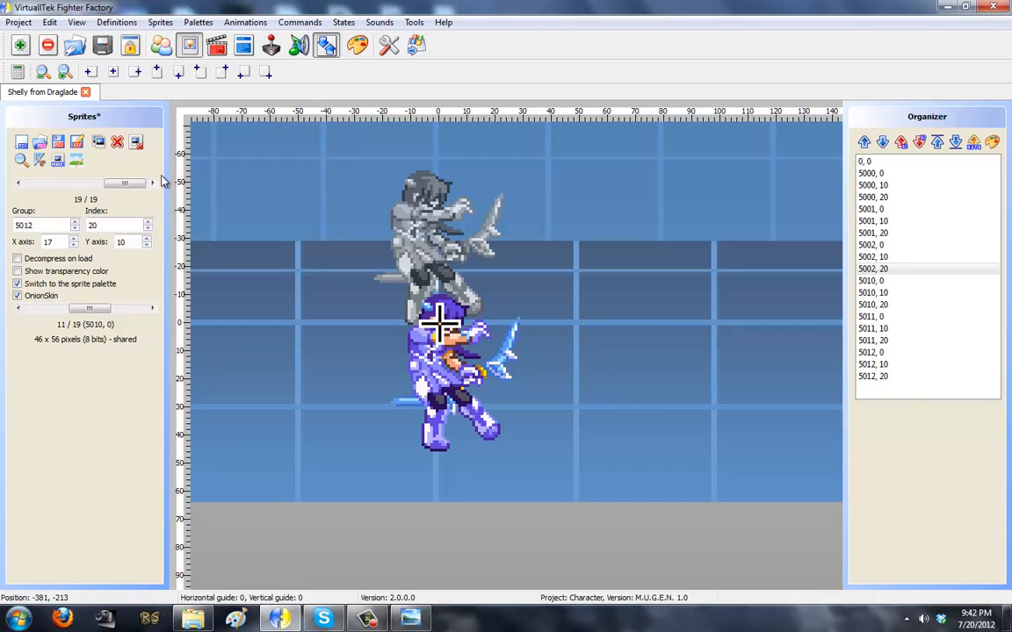
- Save the sprites and check the 5020 crouching hurt group in the required sprites image
mouse_move(138, 188)
left_mouse_down()
mouse_move(123, 188)
mouse_move(148, 188)
left_mouse_up()
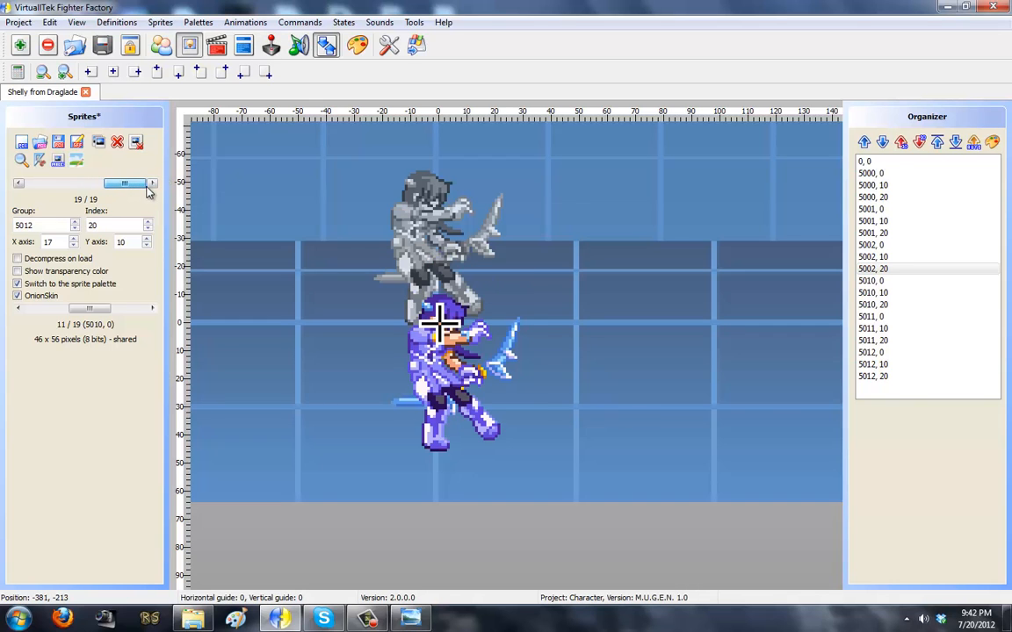
left_click(78, 144)
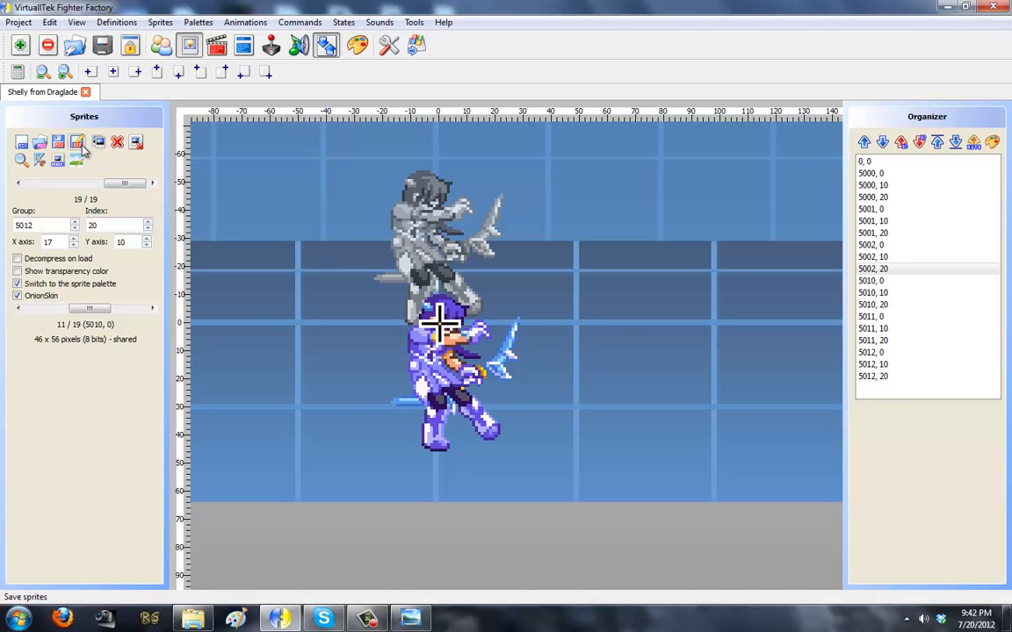
left_click(424, 616)
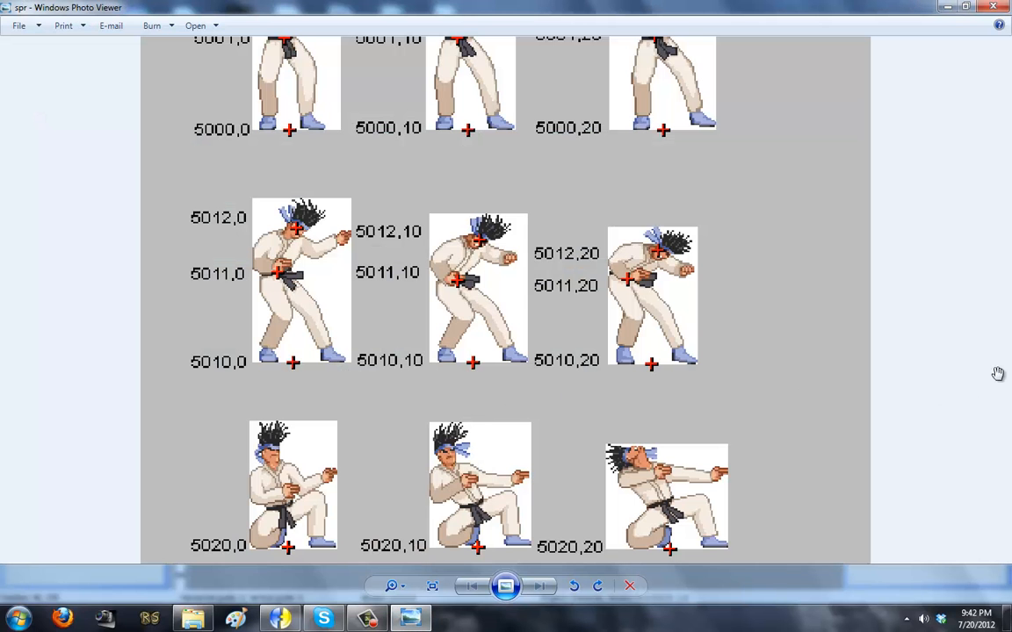
left_click_drag(997, 374, 762, 247)
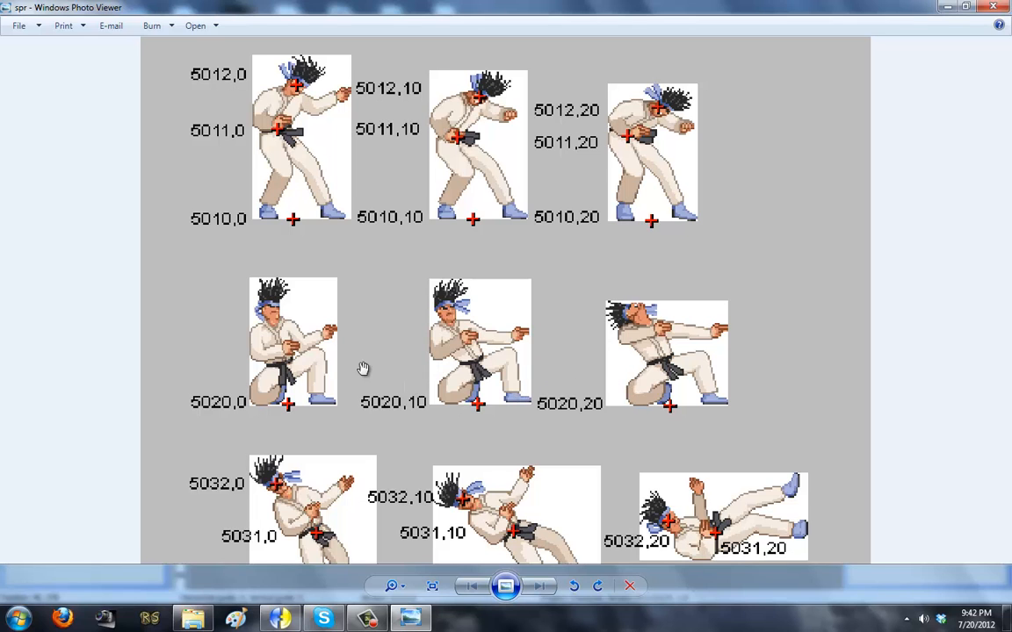
left_click(299, 619)
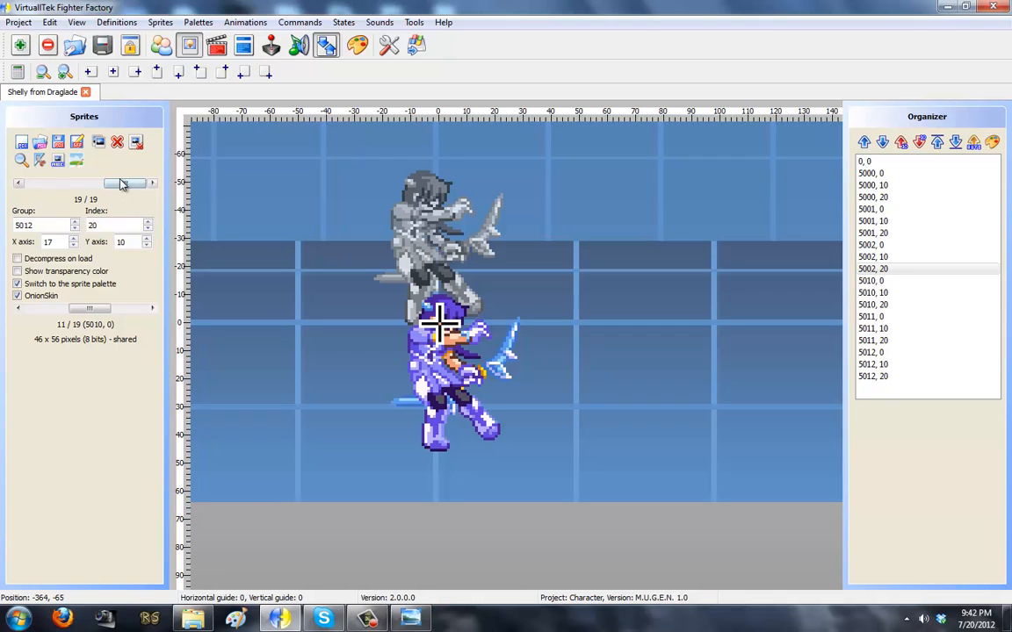
- Duplicate the 5010,0 sprite as 5020,0, 5020,10 and 5020,20 for the crouching hurt group, following the required sprites image
left_click_drag(123, 185, 120, 185)
left_click_drag(38, 225, 8, 231)
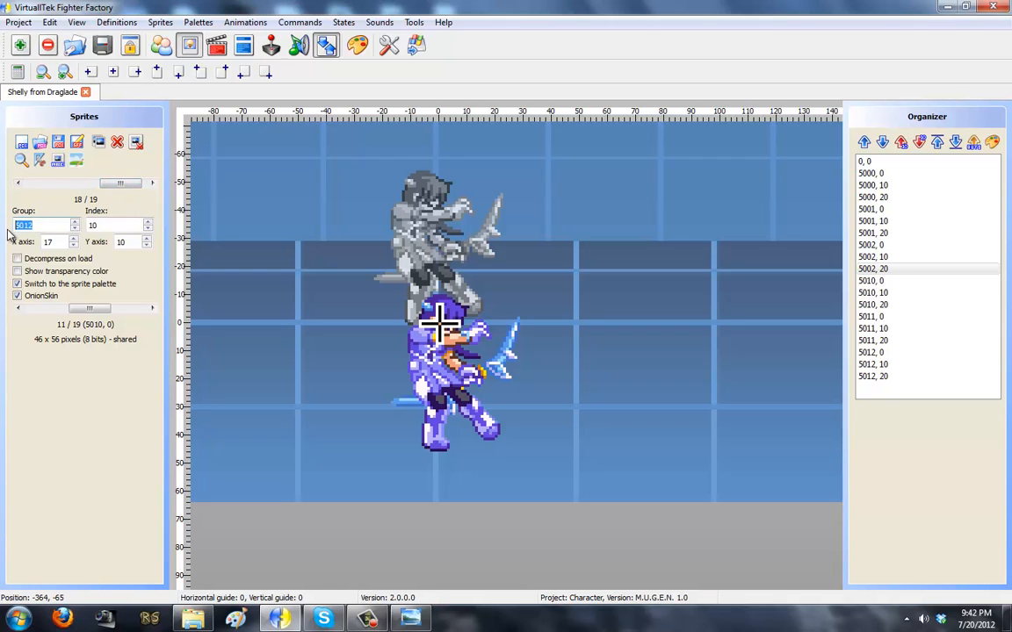
left_click_drag(121, 185, 86, 191)
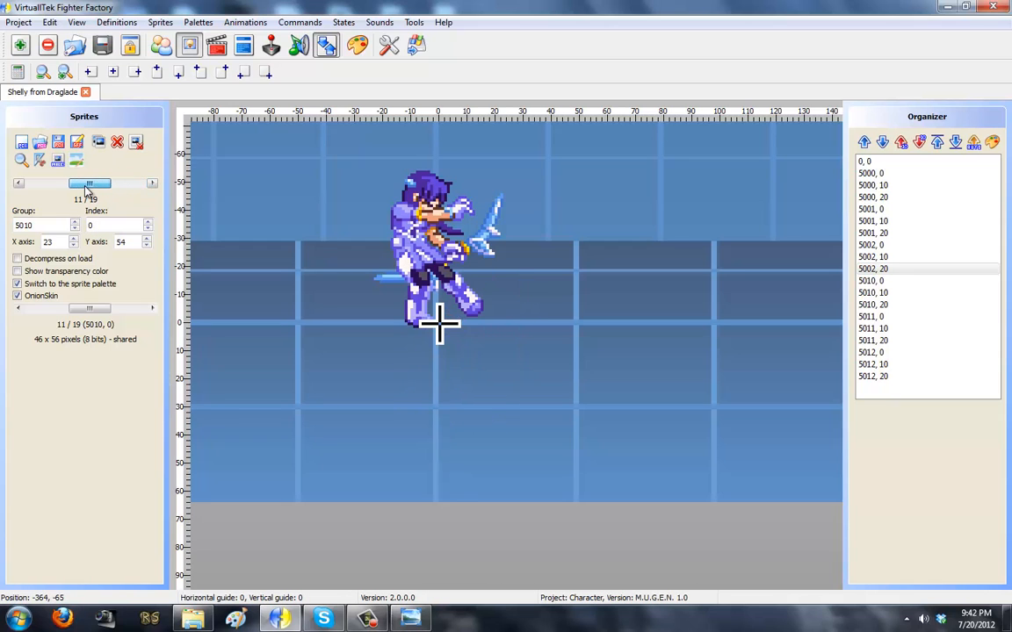
left_click(100, 144)
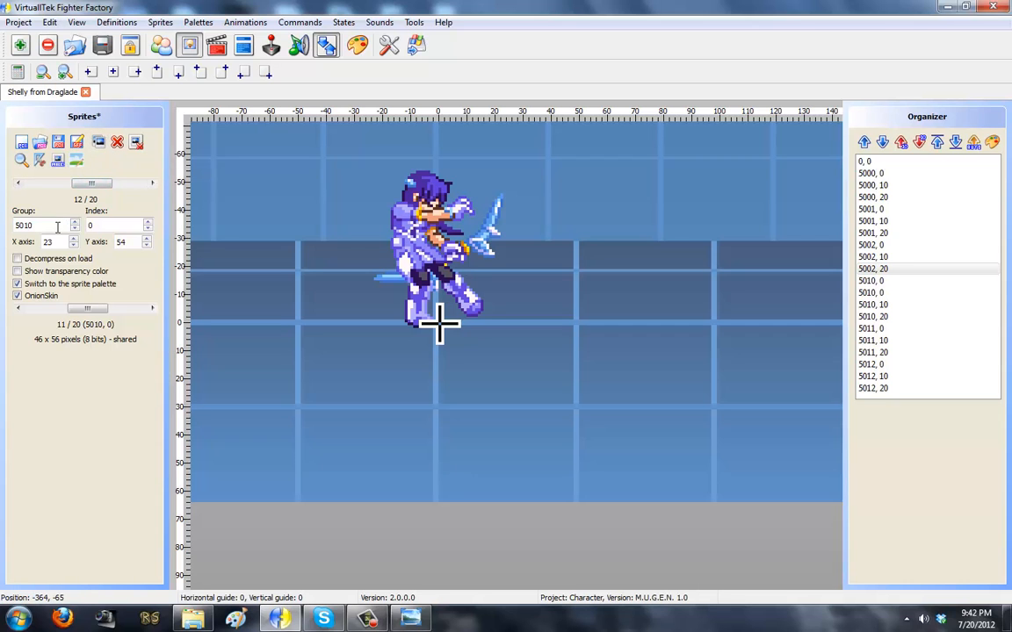
key("alt+Tab")
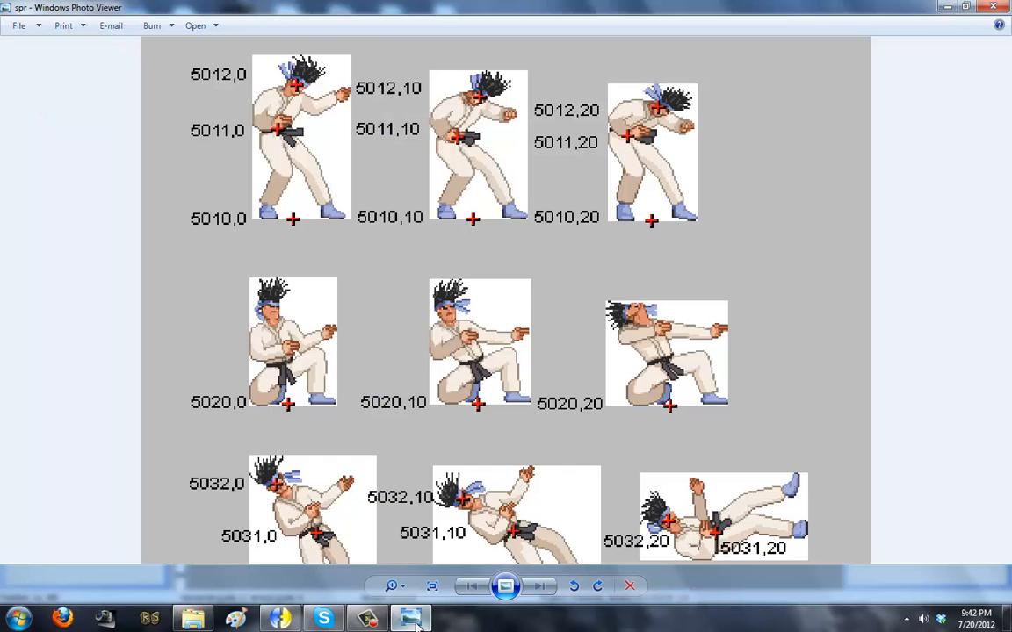
key("alt+Tab")
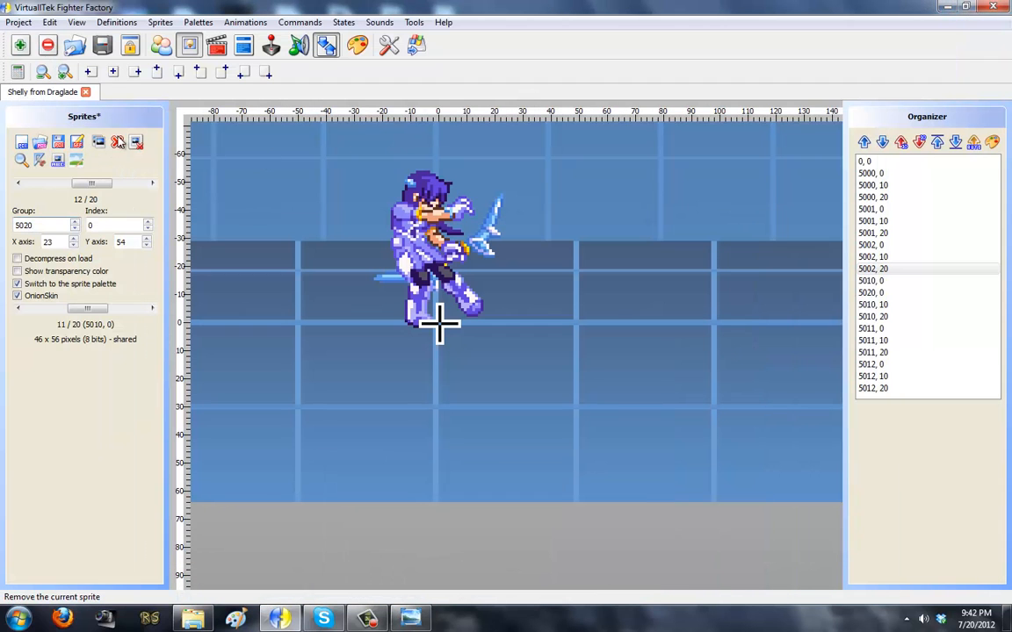
left_click(100, 145)
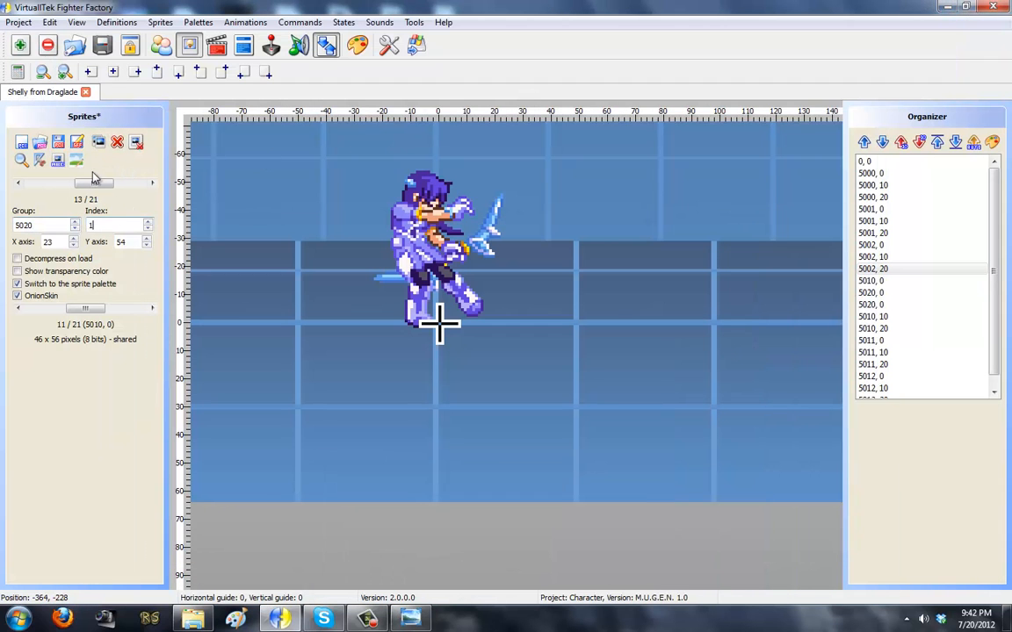
type("0")
left_click(101, 144)
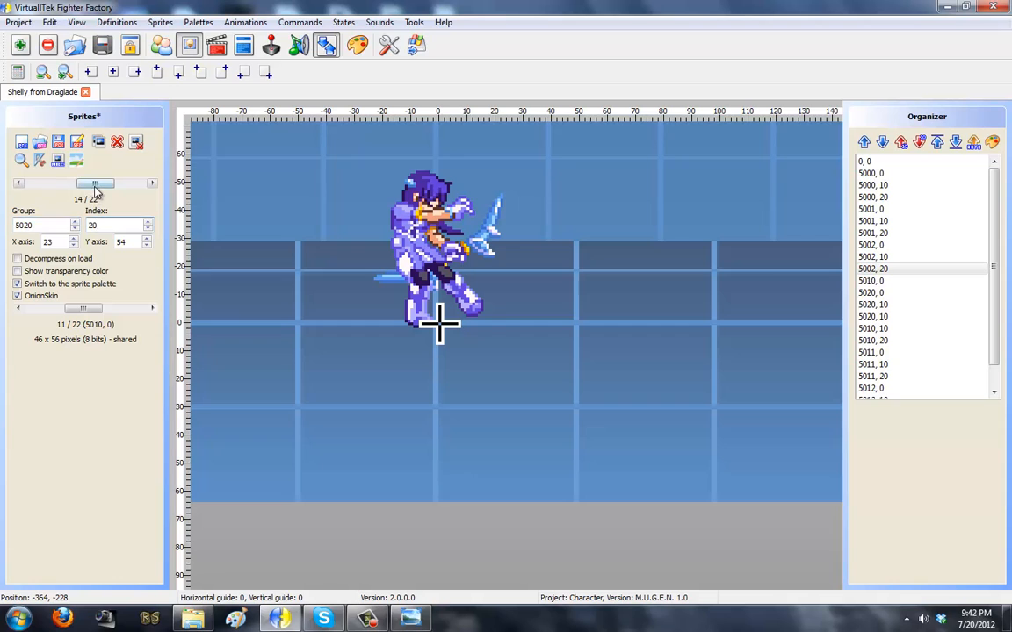
left_click_drag(95, 185, 111, 184)
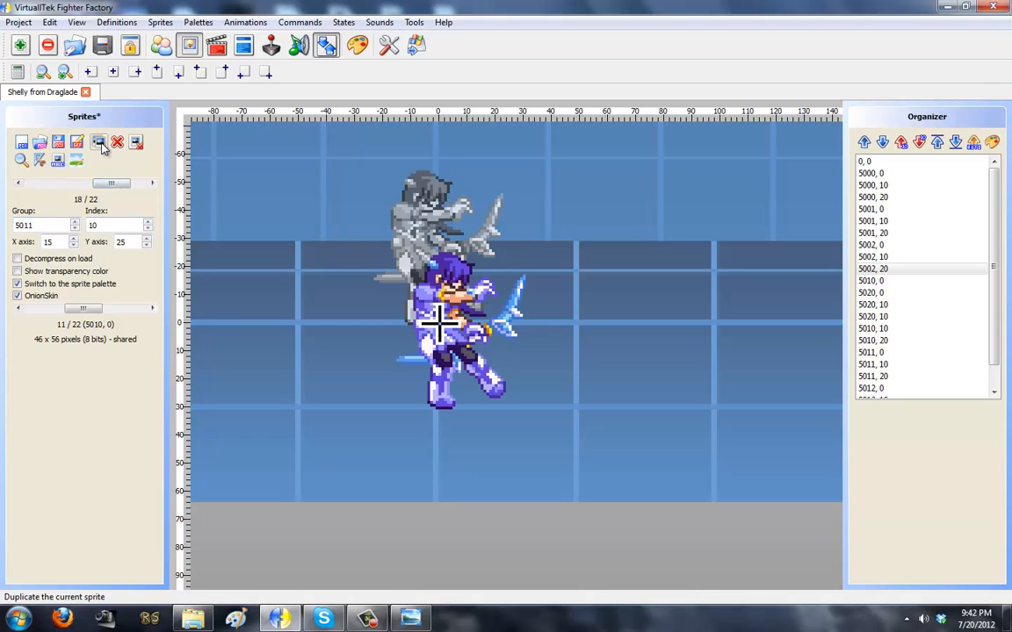
left_click(100, 143)
left_click(55, 224)
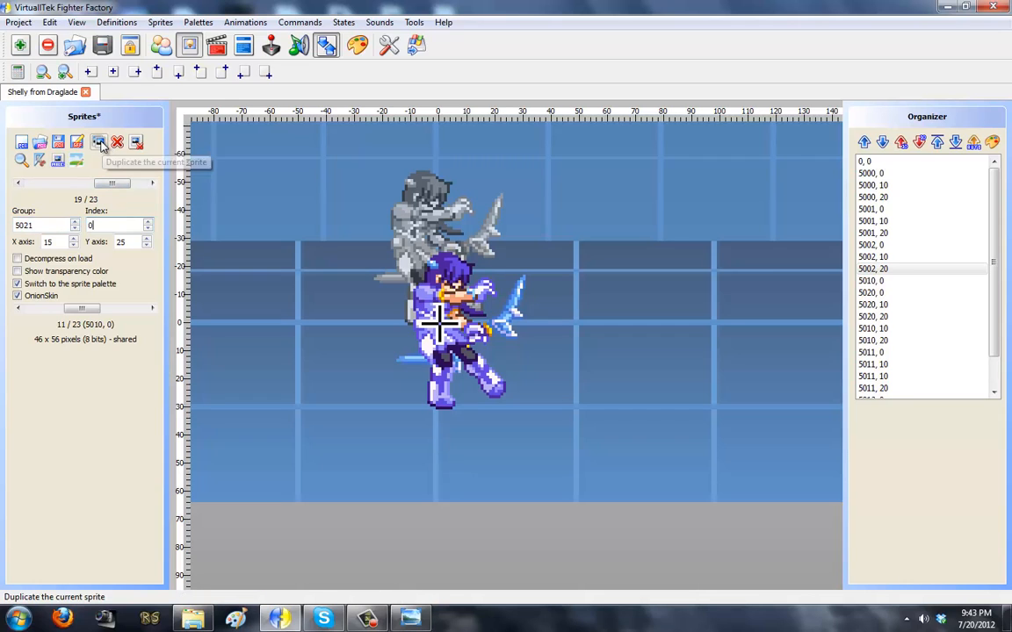
left_click(411, 618)
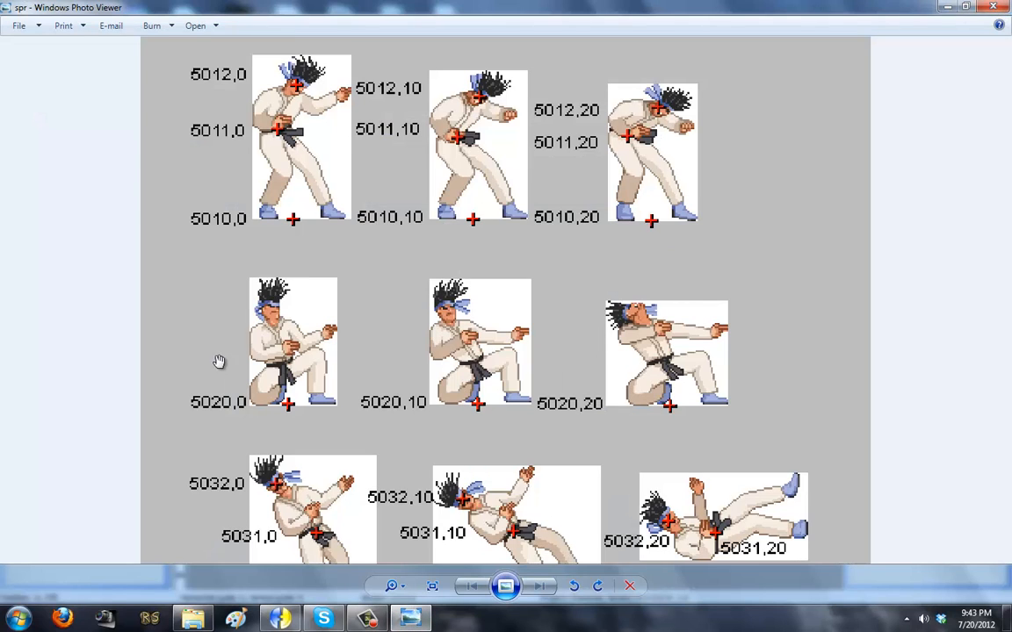
left_click(946, 8)
left_click(115, 143)
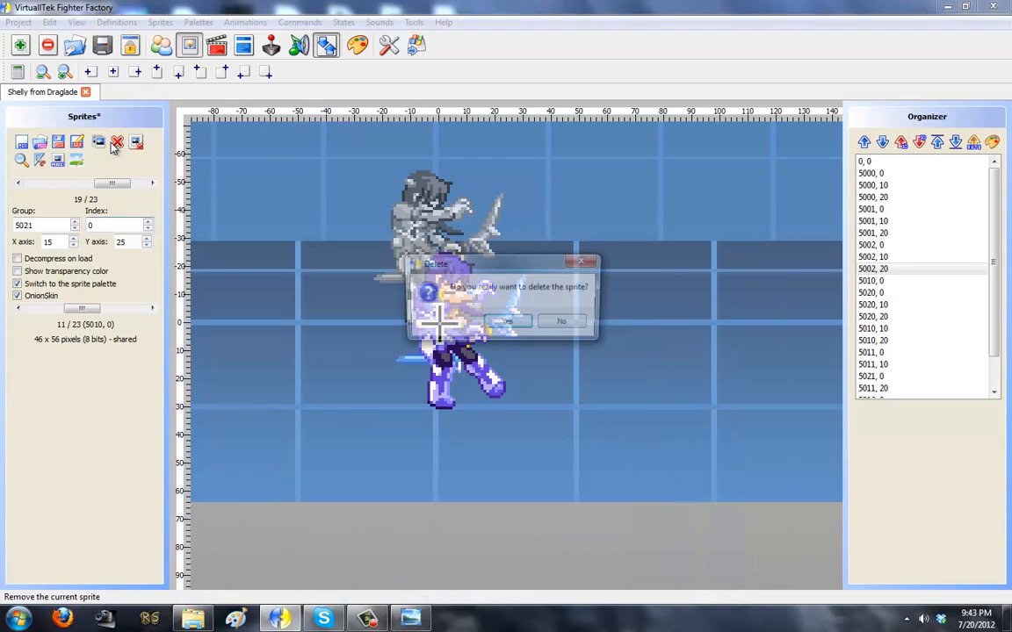
key("Return")
- Sort the sprites in the organizer so the 5020 group follows 5012,20, and dismiss the Skype notification
left_click_drag(111, 184, 85, 187)
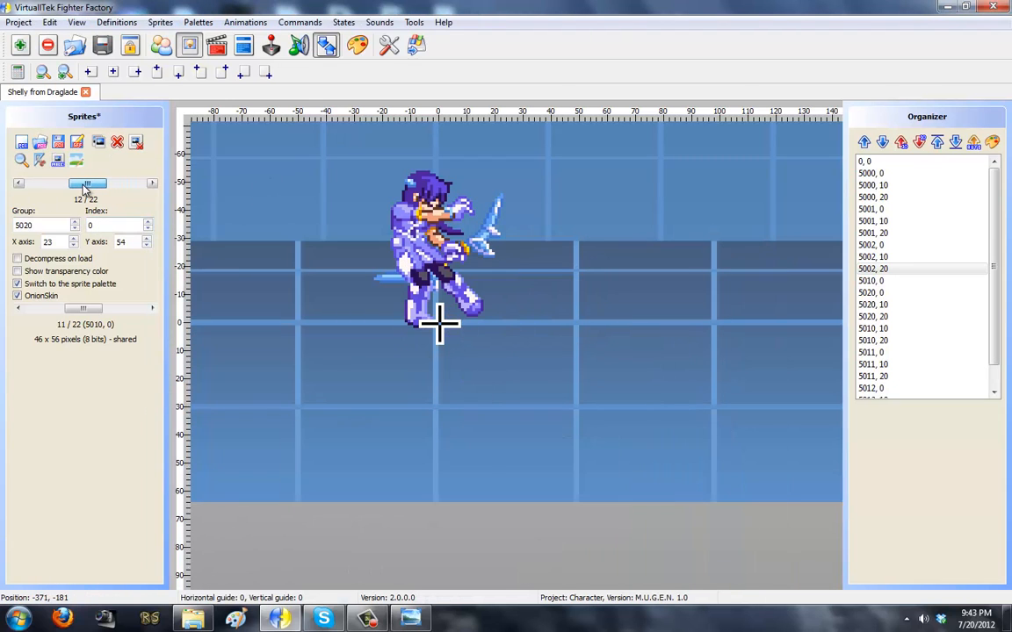
left_click(882, 141)
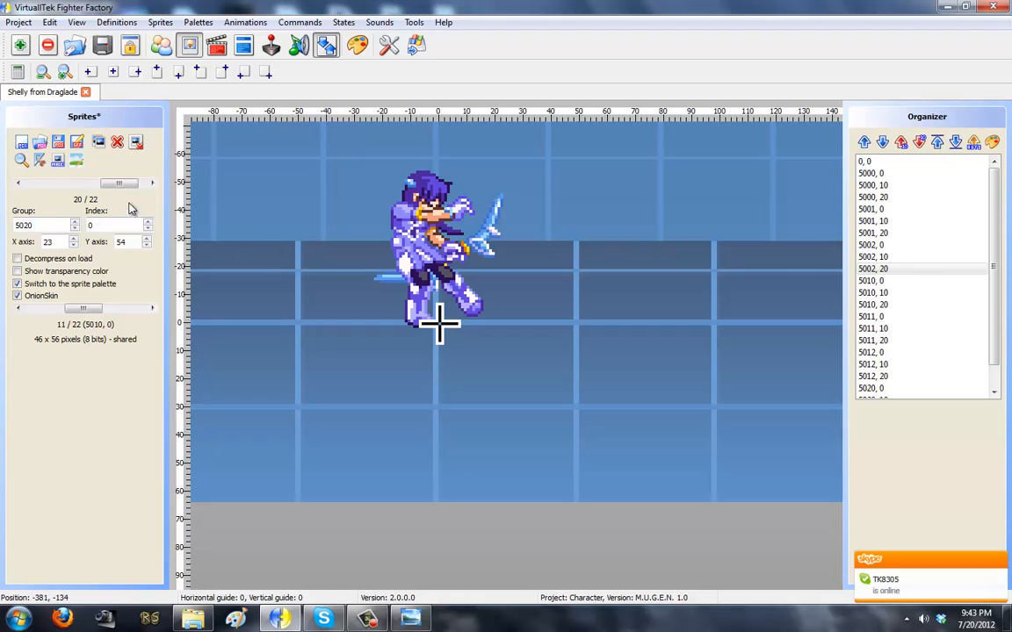
left_click_drag(119, 184, 94, 189)
left_click(998, 563)
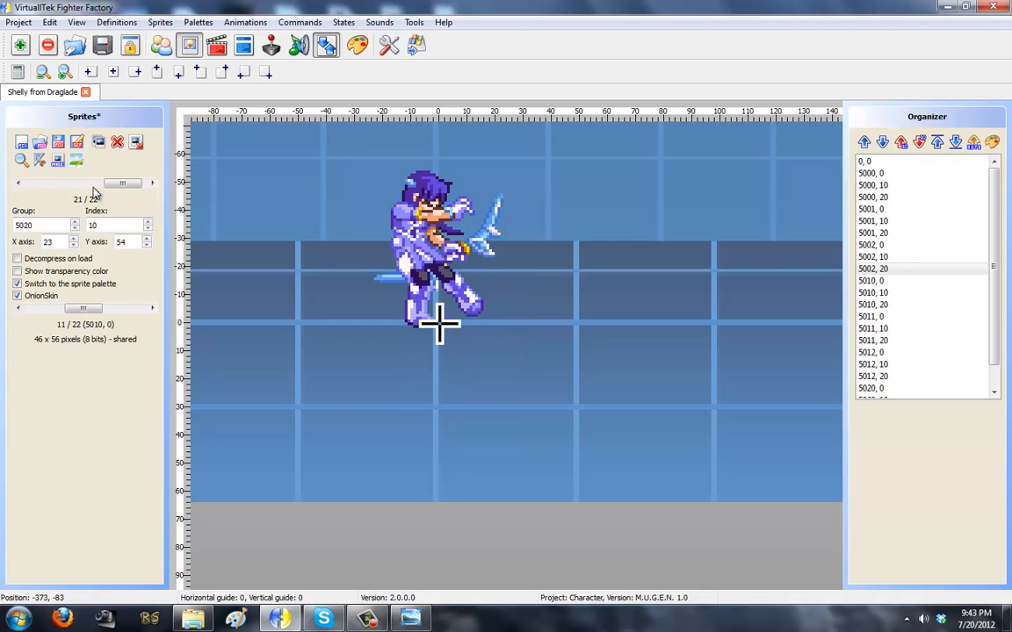
- Check the falling hurt groups 5030, 5031 and 5032 in the required sprites image and return to Fighter Factory
key("alt+Tab")
scroll(481, 332, "up", 2)
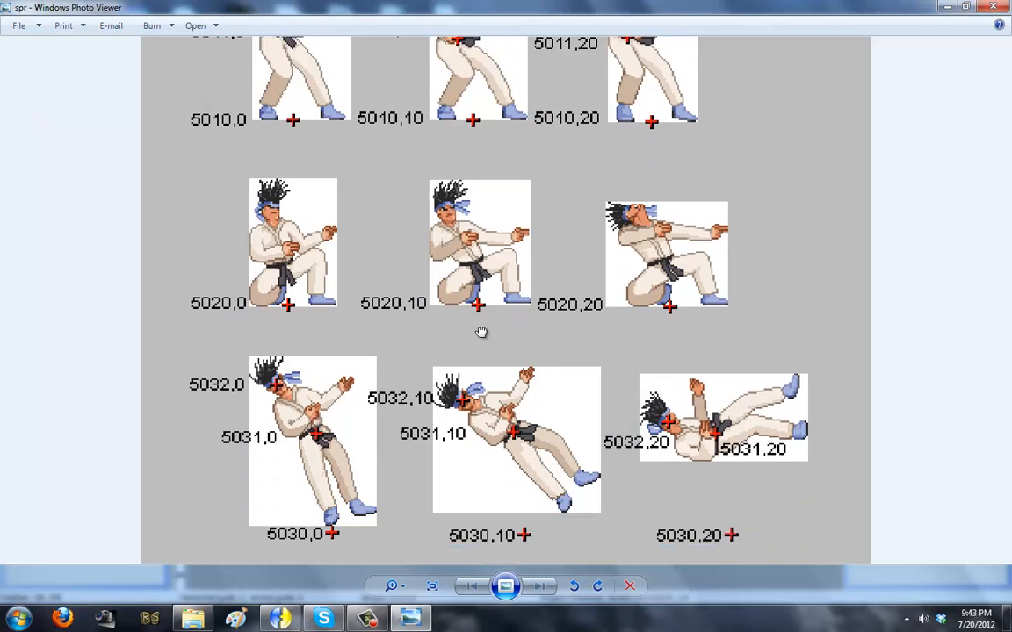
left_click_drag(482, 332, 482, 176)
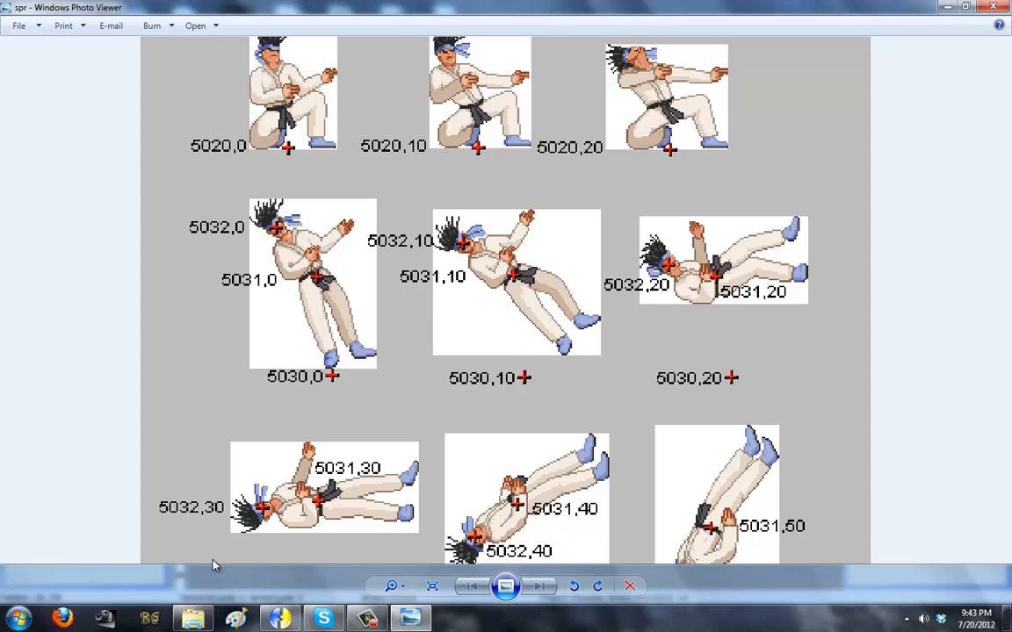
left_click(295, 619)
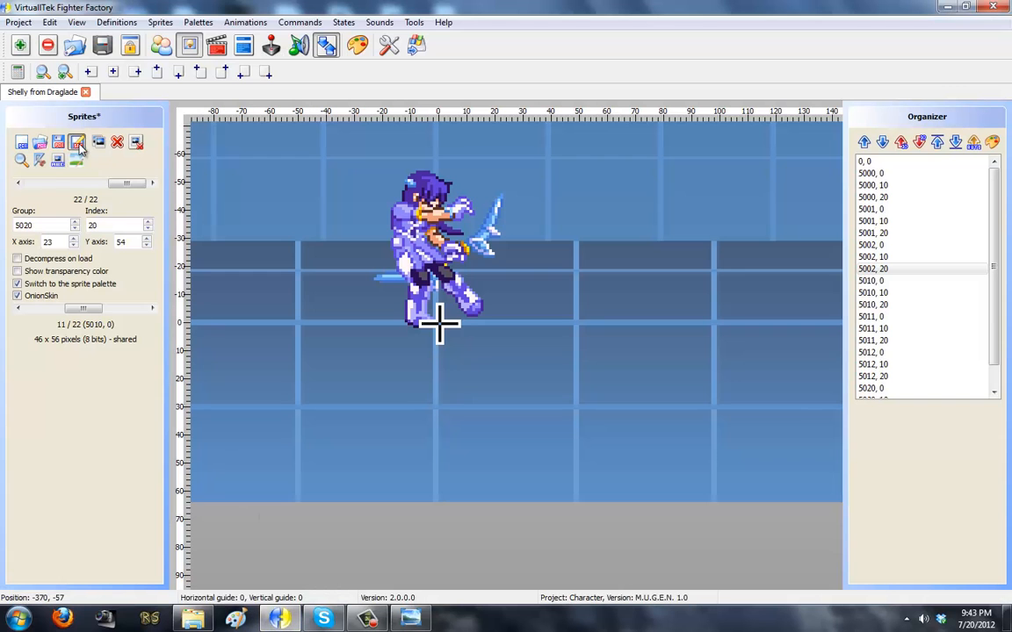
- Open the Shelly sprite folder from the desktop, maximize it and preview the HURT001 sprite
key("alt+Tab")
key("alt+Tab")
key("alt+Tab")
key("alt+Tab")
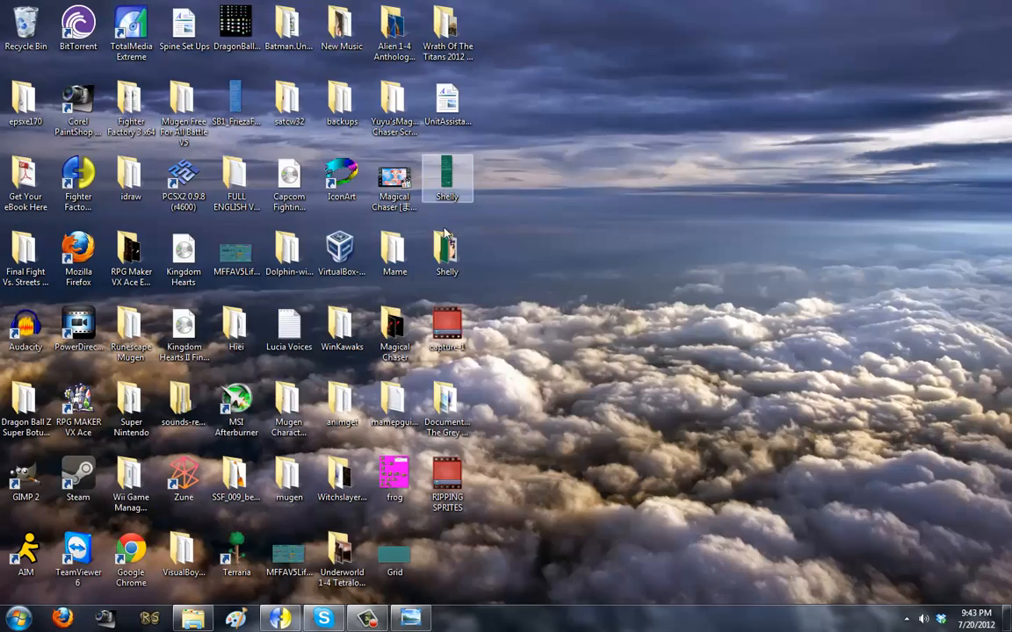
double_click(447, 251)
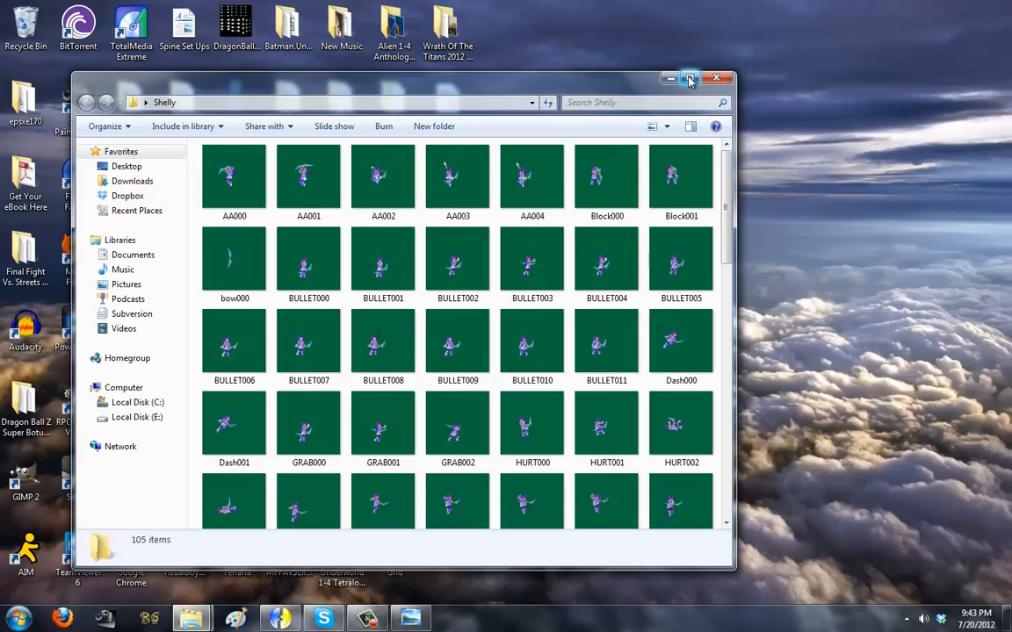
double_click(612, 70)
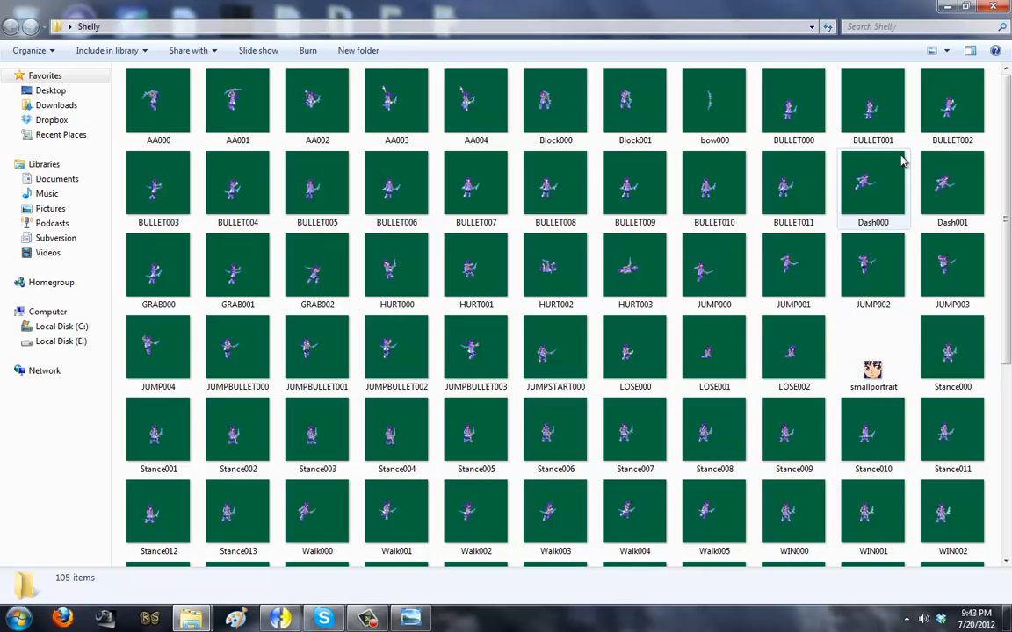
left_click(473, 267)
right_click(474, 267)
left_click(525, 219)
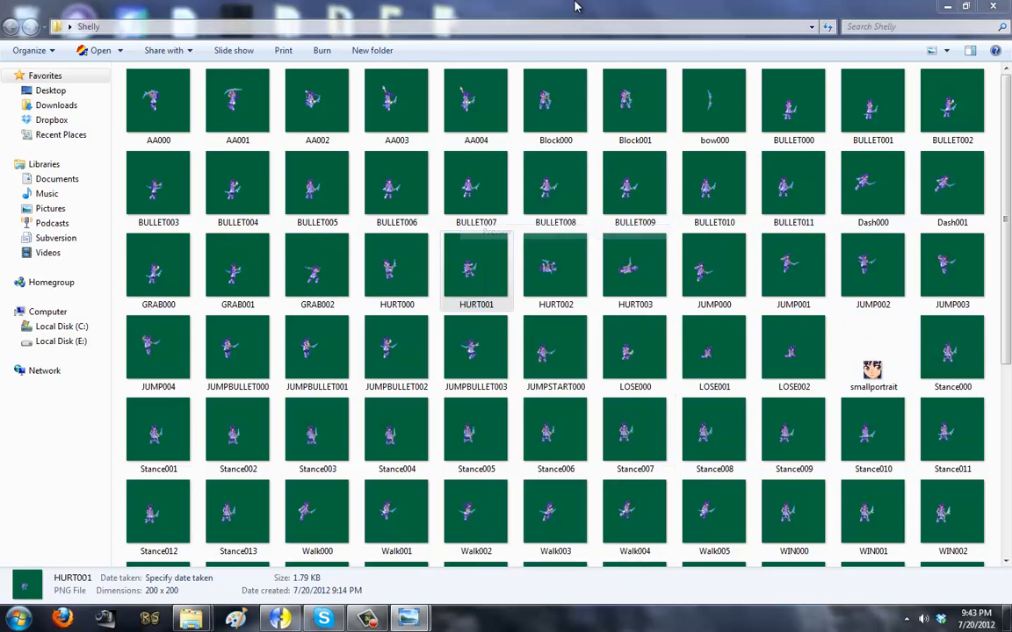
- Examine the HURT000 to HURT003 sprites up close for falling and lying poses, then close the preview and minimize the folder
key("Left")
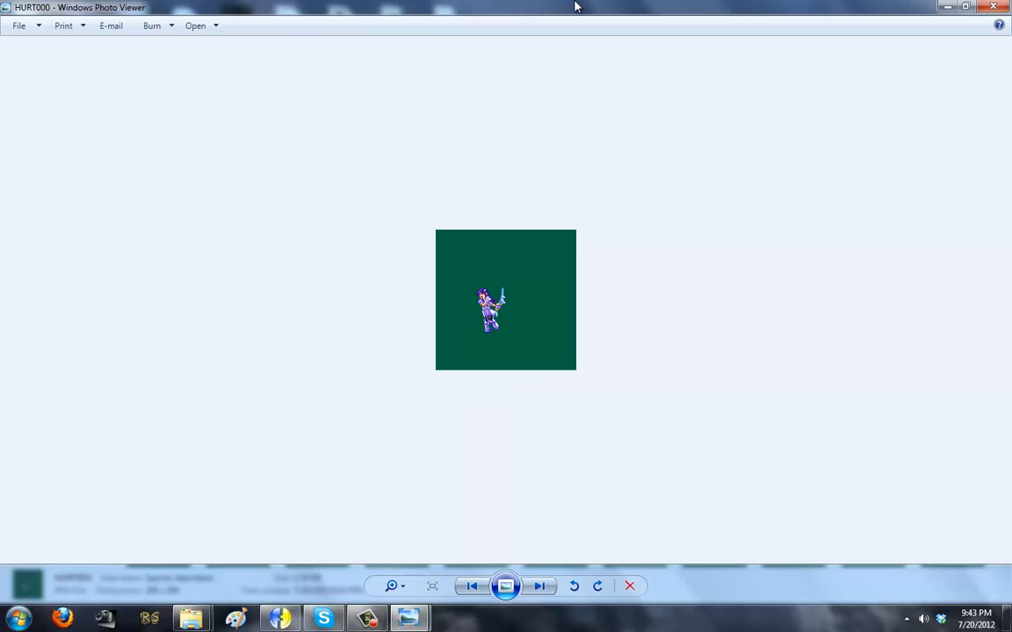
key("Right")
key("Right")
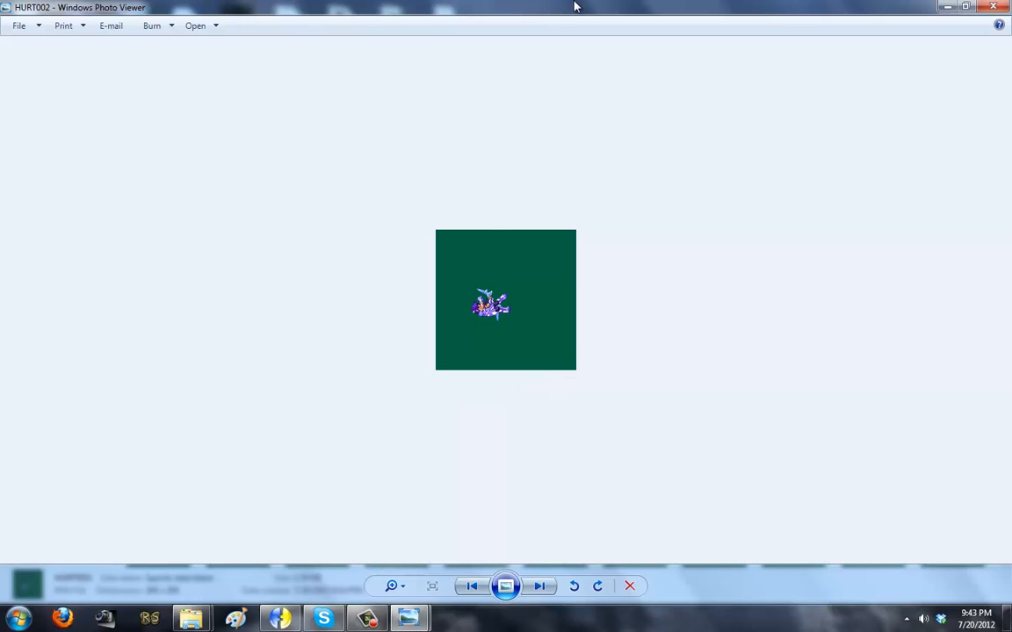
scroll(486, 268, "up", 5)
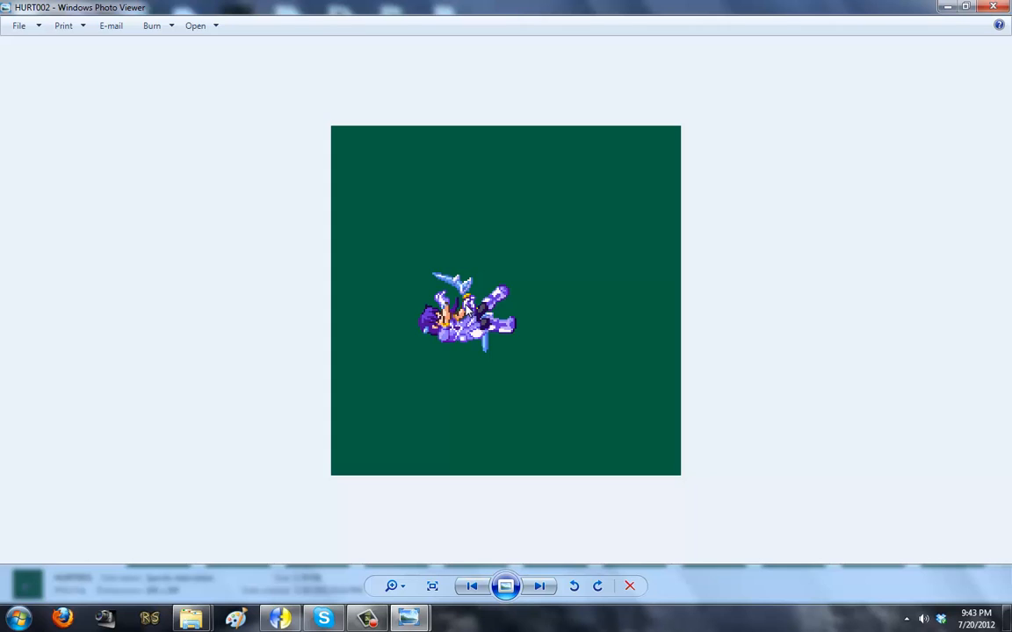
key("Left")
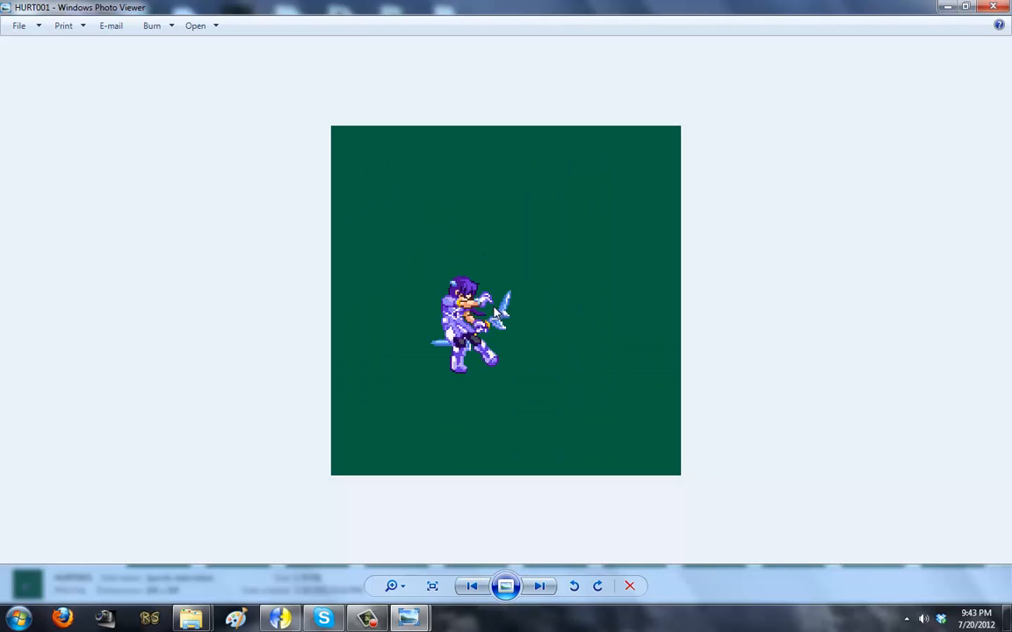
key("Right")
scroll(494, 310, "up", 5)
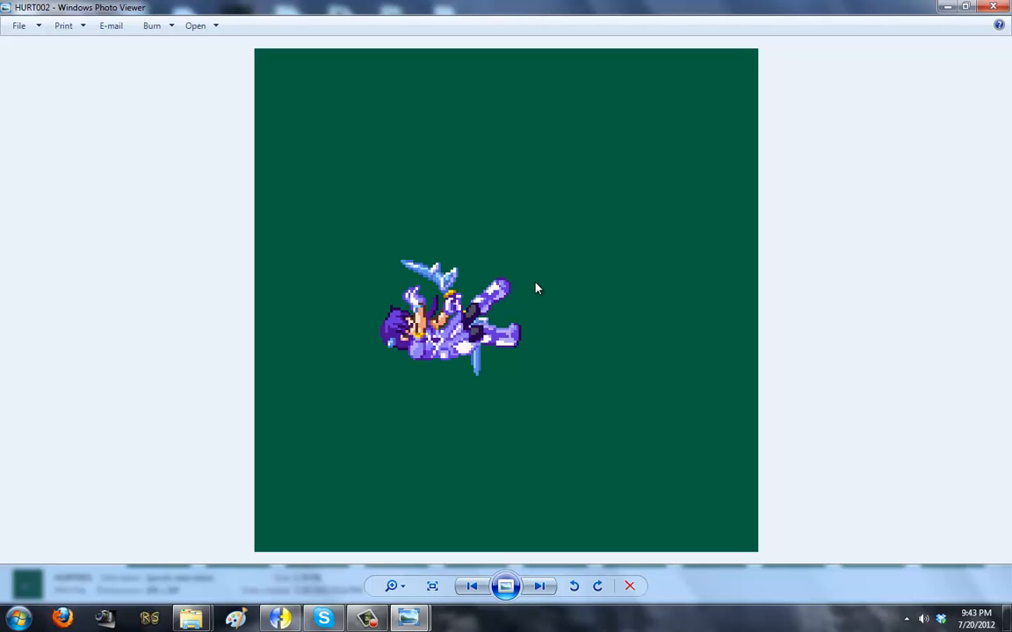
key("Right")
scroll(558, 281, "up", 4)
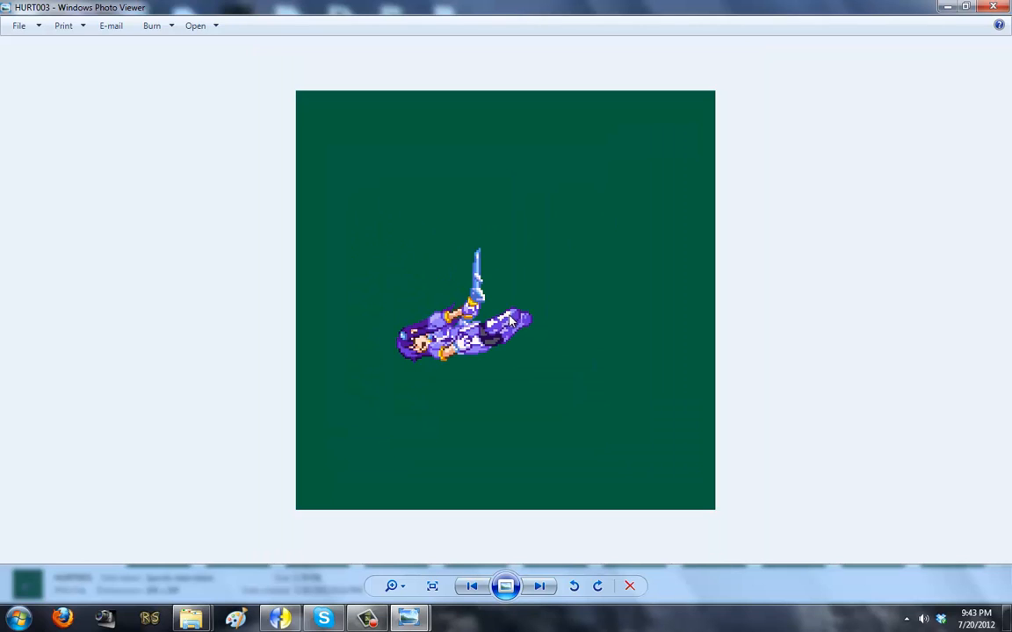
key("Right")
scroll(499, 325, "up", 4)
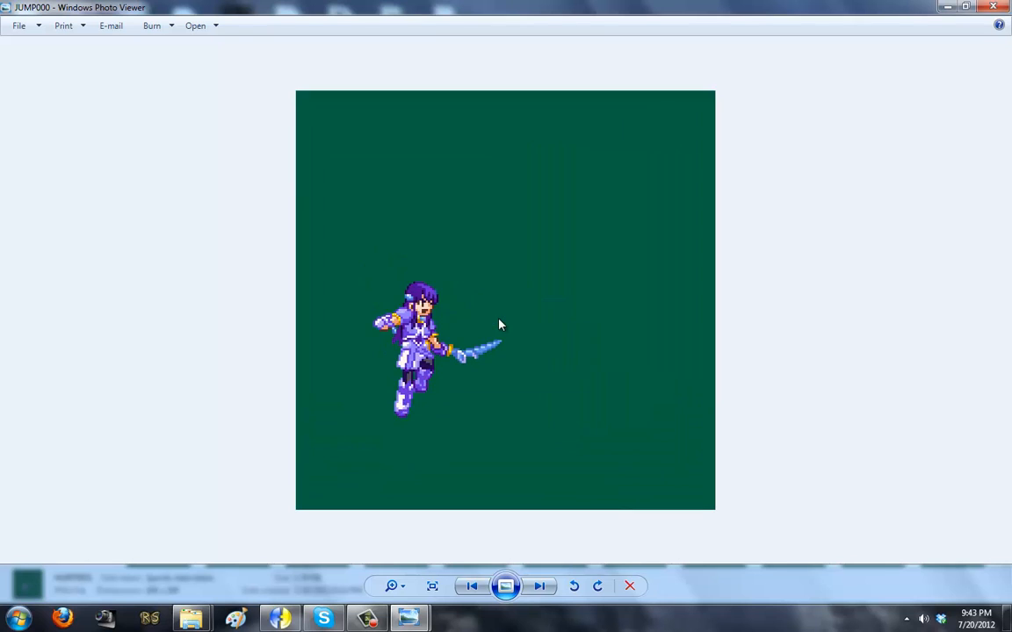
key("Left")
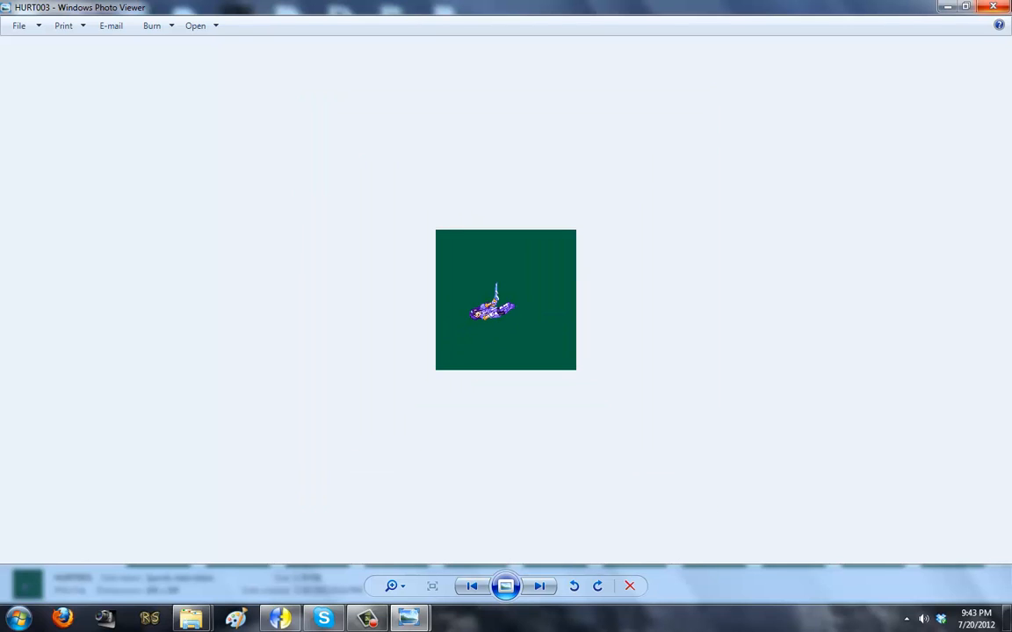
left_click(1008, 8)
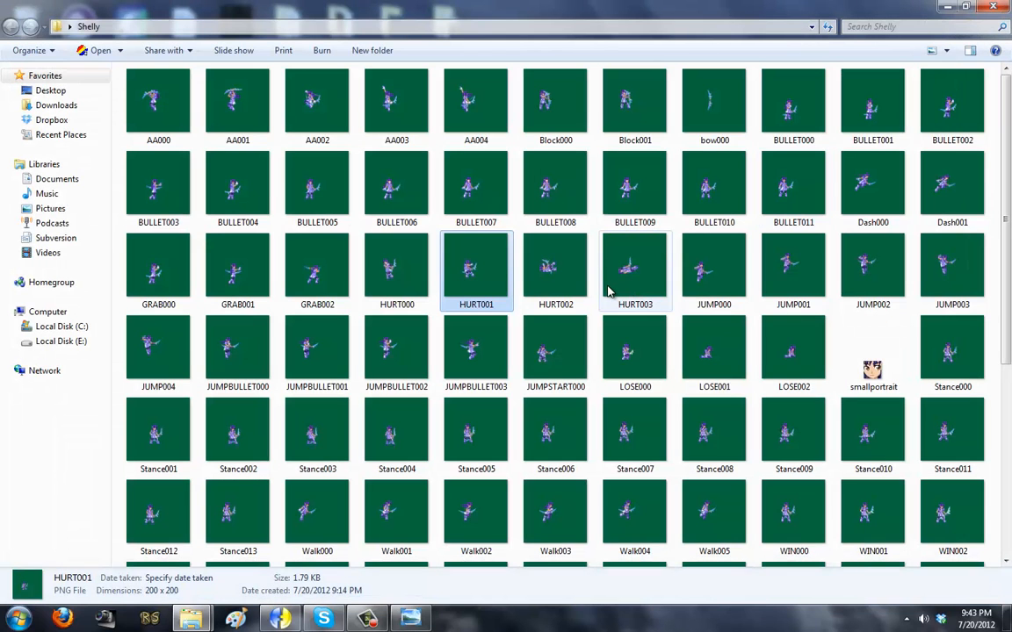
left_click(951, 7)
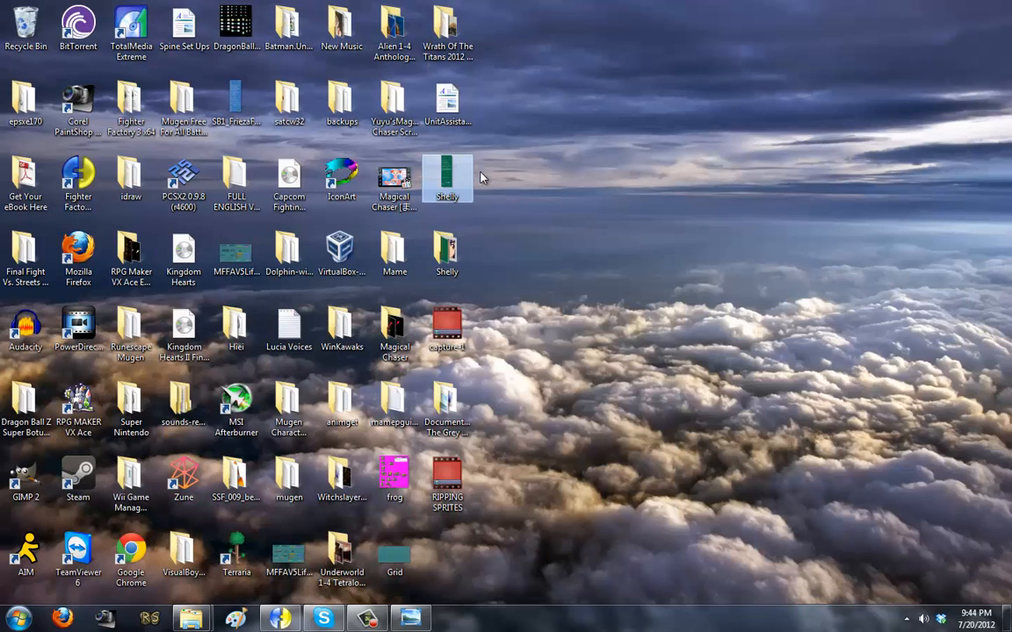
- Open the Shelly sprite sheet from the desktop in Paint and find the Hit row
right_click(453, 147)
left_click(488, 185)
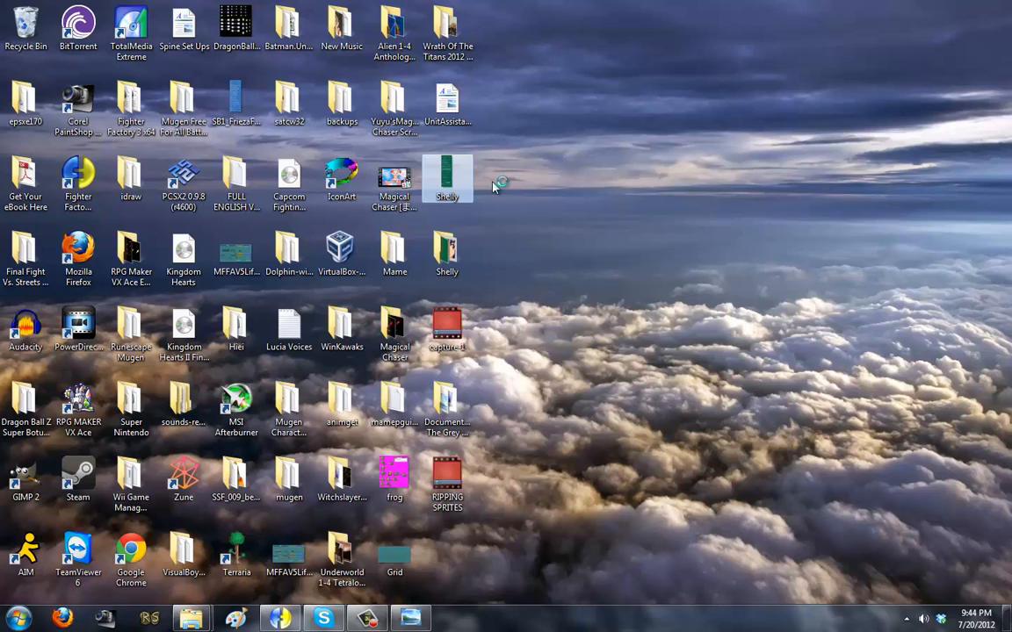
mouse_move(373, 620)
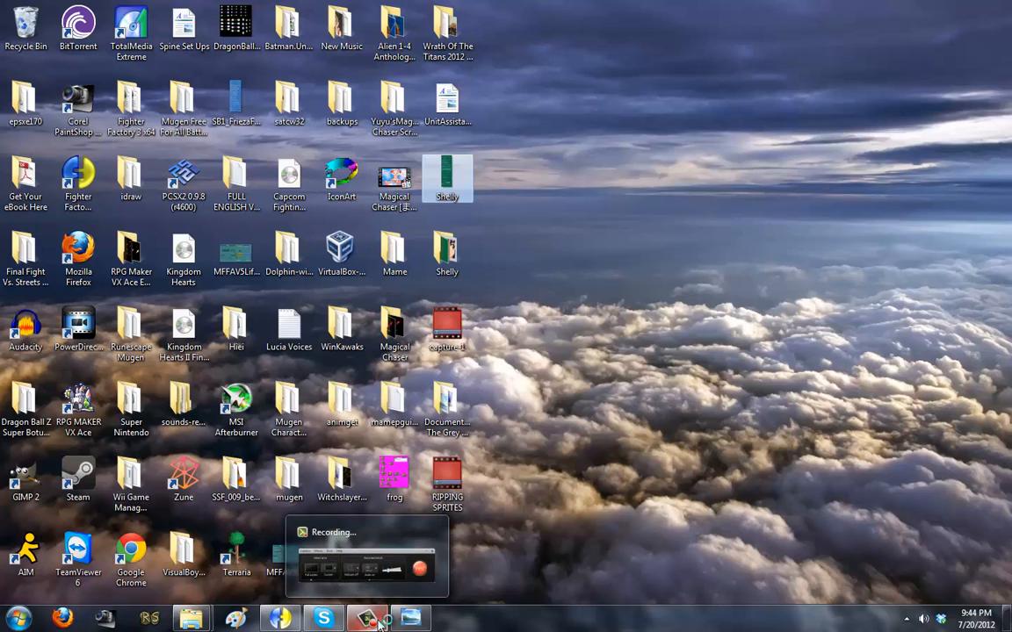
left_click(383, 566)
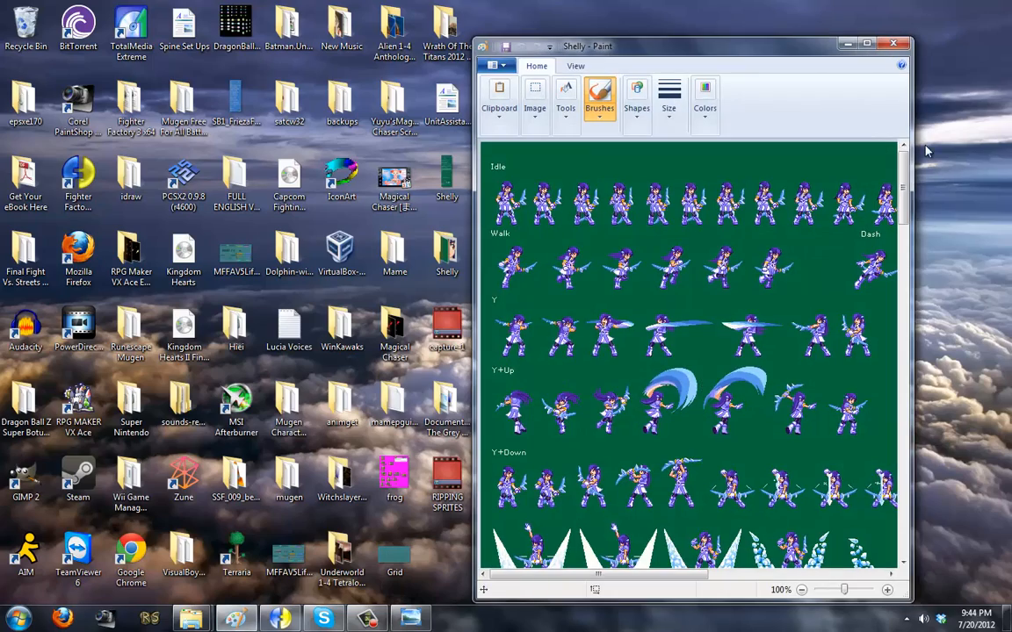
mouse_move(902, 176)
left_mouse_down()
mouse_move(902, 497)
mouse_move(902, 458)
left_mouse_up()
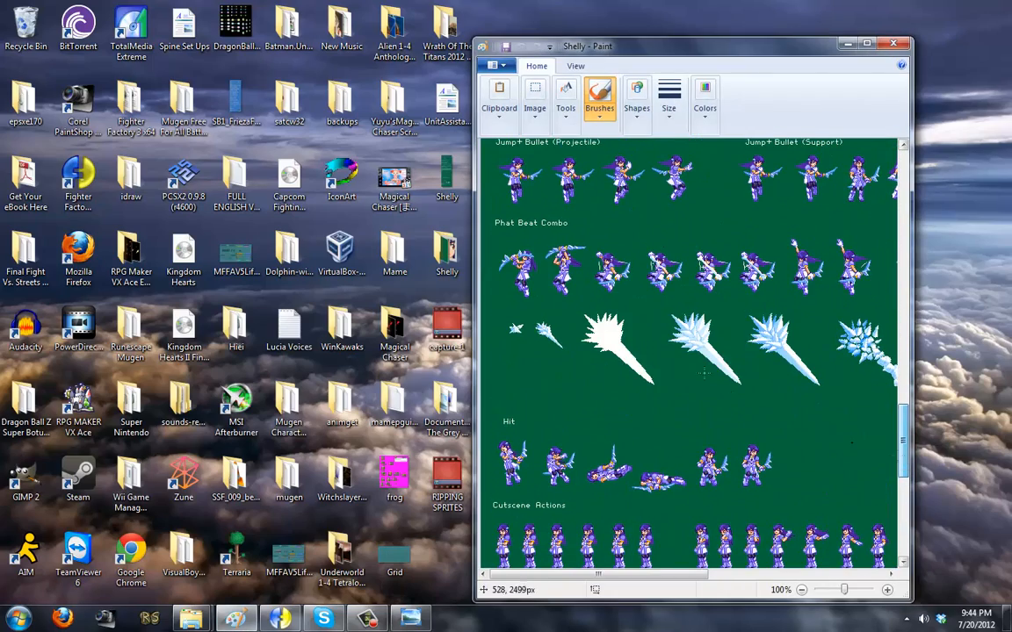
- Cut the fourth Hit sprite, the lying pose, with a selection of about 84 × 55 px and close Paint without saving
left_click(535, 96)
left_click(489, 151)
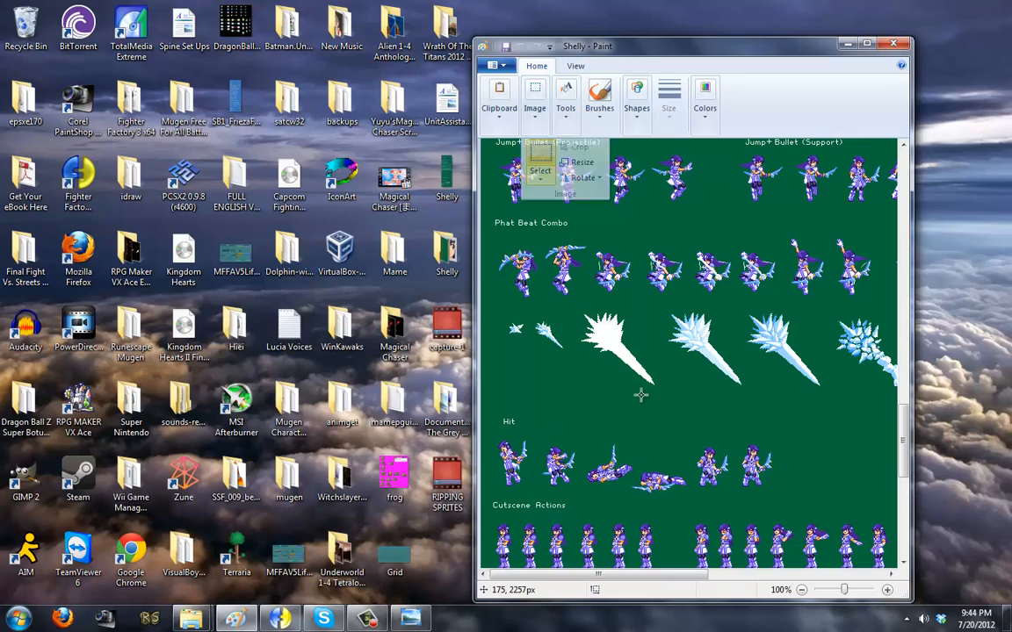
left_click_drag(684, 494, 630, 458)
key("Delete")
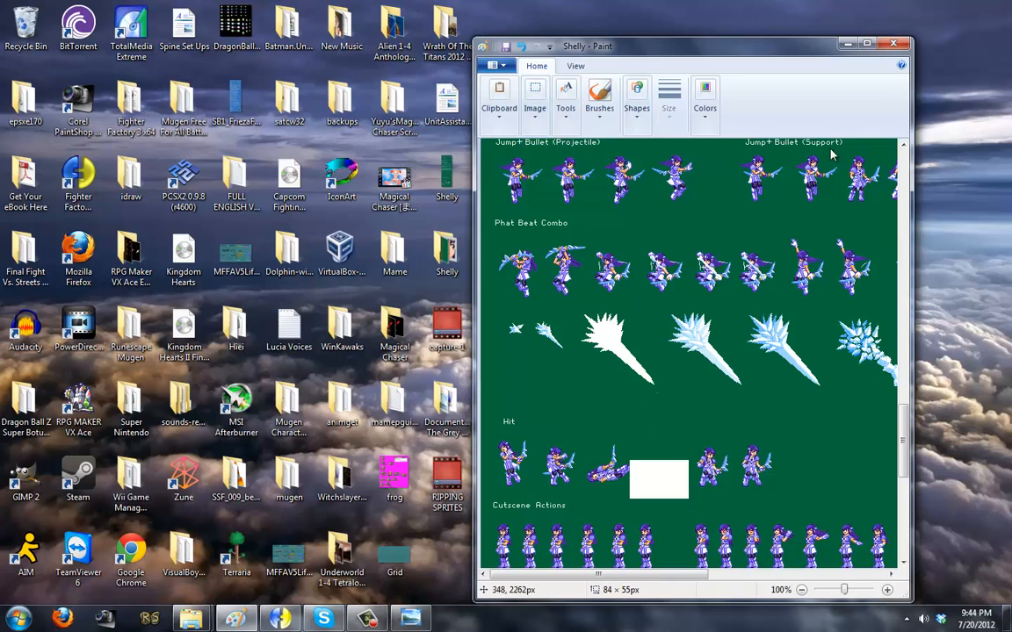
left_click(893, 43)
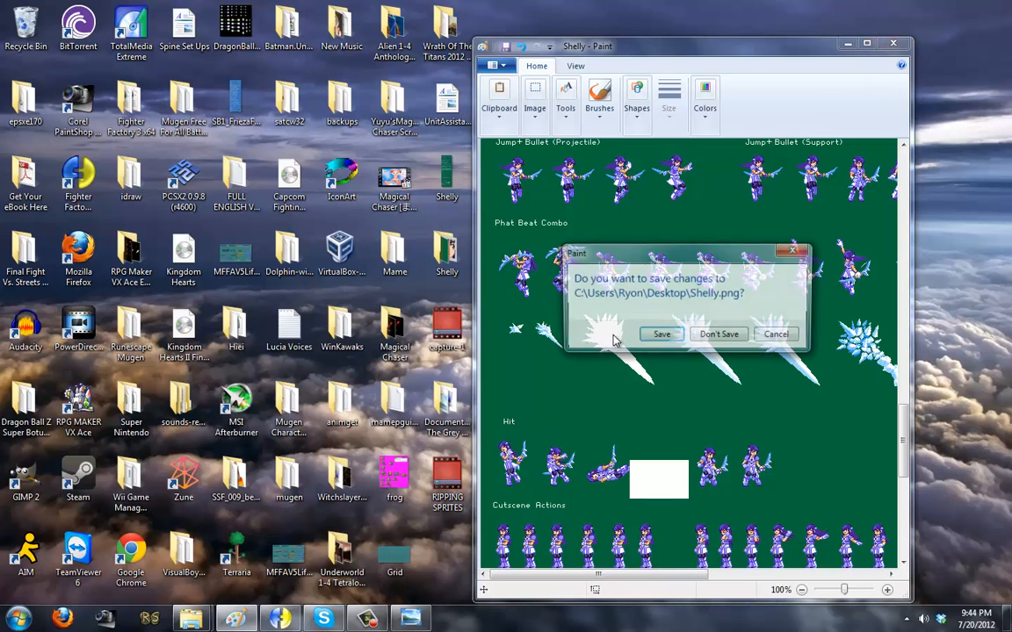
left_click(712, 337)
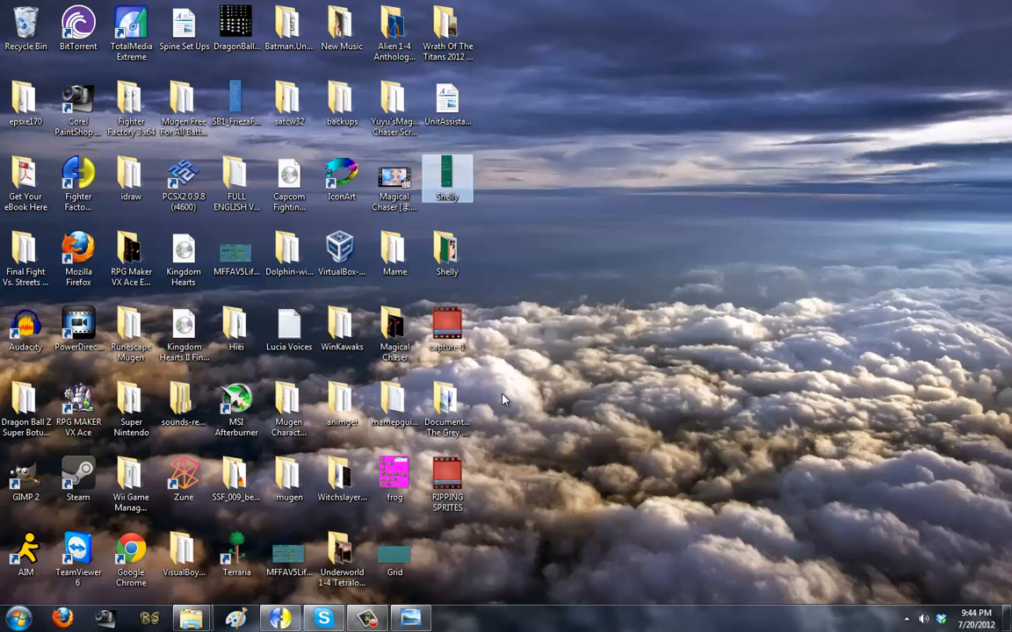
- Open HURT003 from the Shelly folder in IDraw3, zoom out to the whole image and paste the lying pose over the existing sprite
double_click(453, 253)
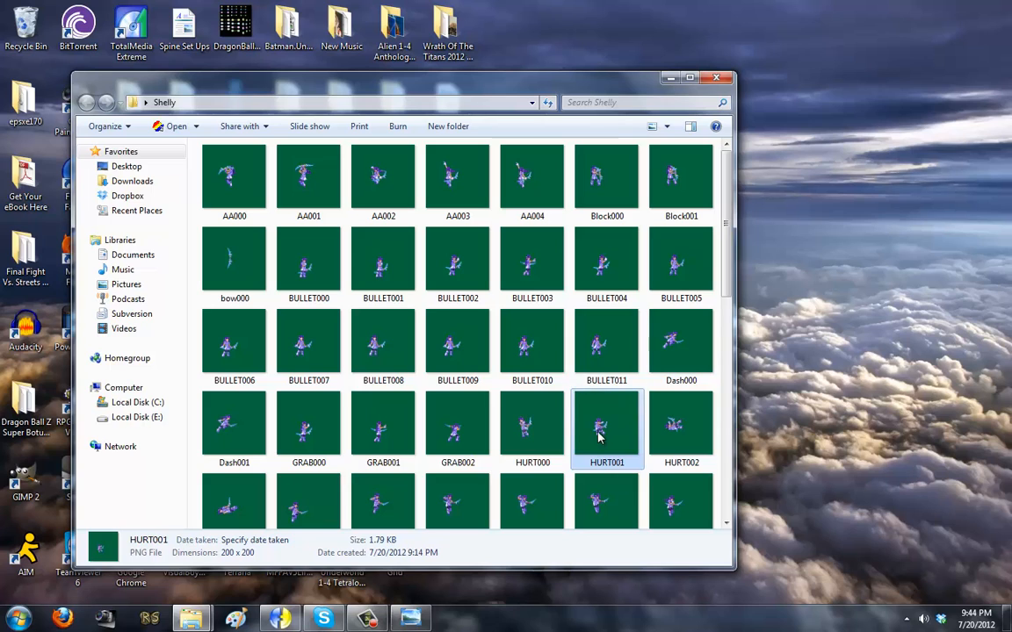
double_click(226, 505)
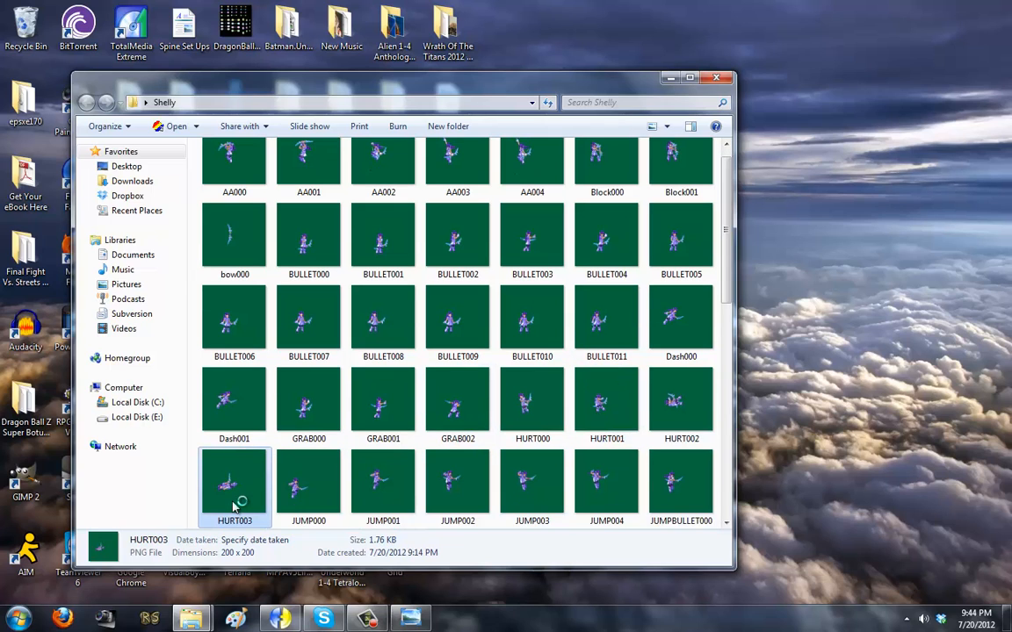
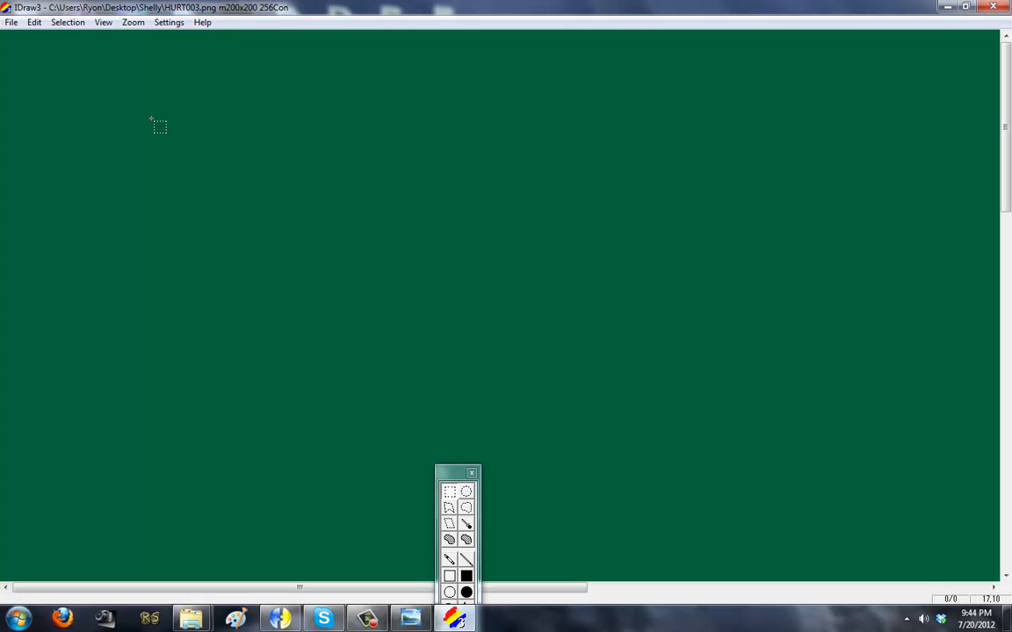
left_click(133, 22)
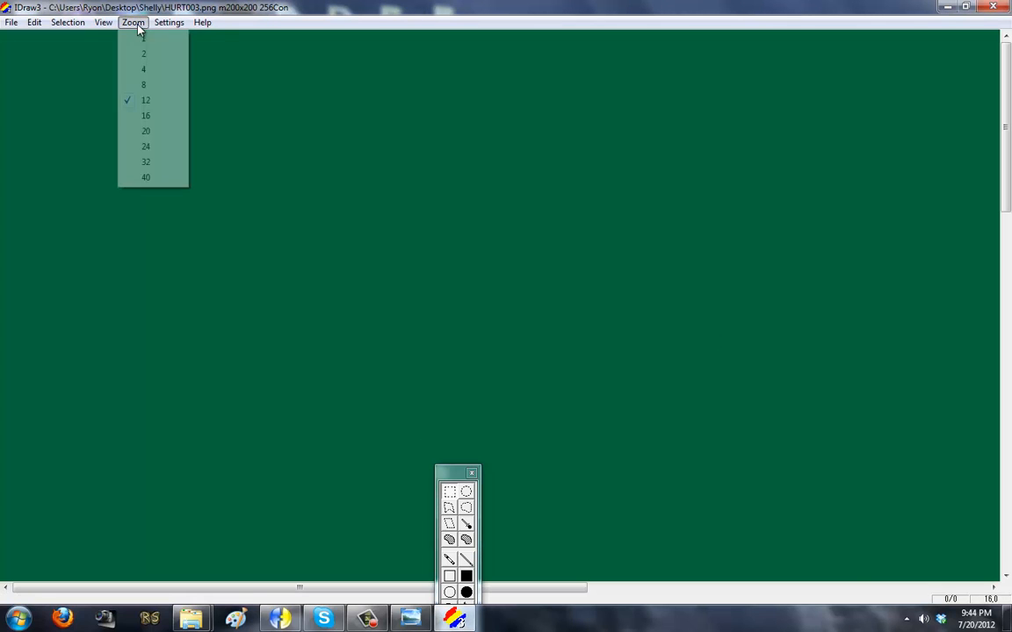
left_click(140, 42)
left_click(134, 22)
left_click(143, 90)
key("ctrl+v")
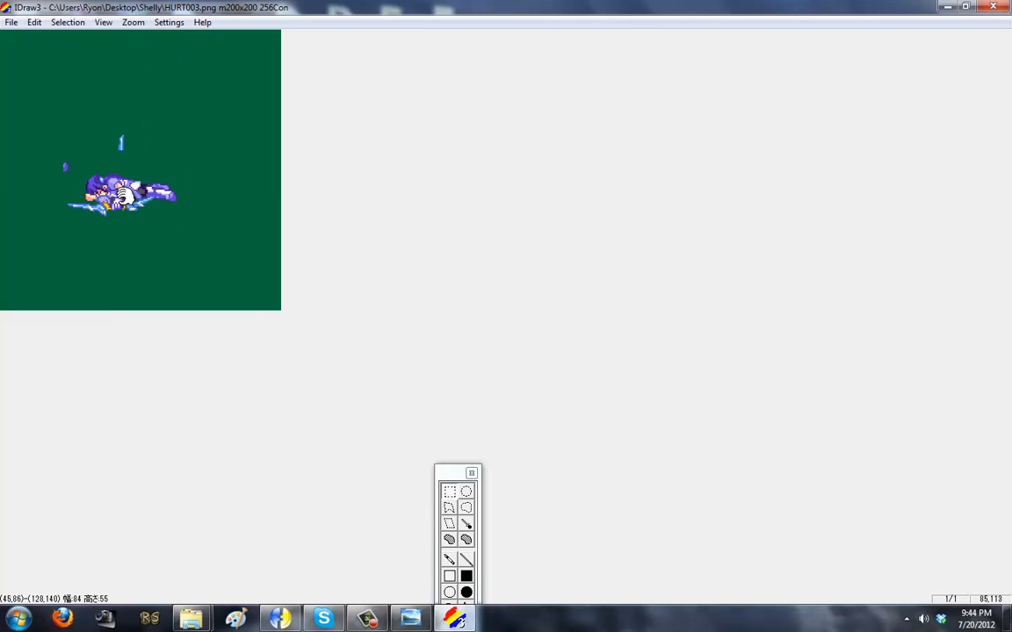
right_click(113, 176)
left_click(158, 197)
- Cover the old sprite's leftover fragments around the pasted pose with filled background-green rectangles and start saving the image
left_click(466, 577)
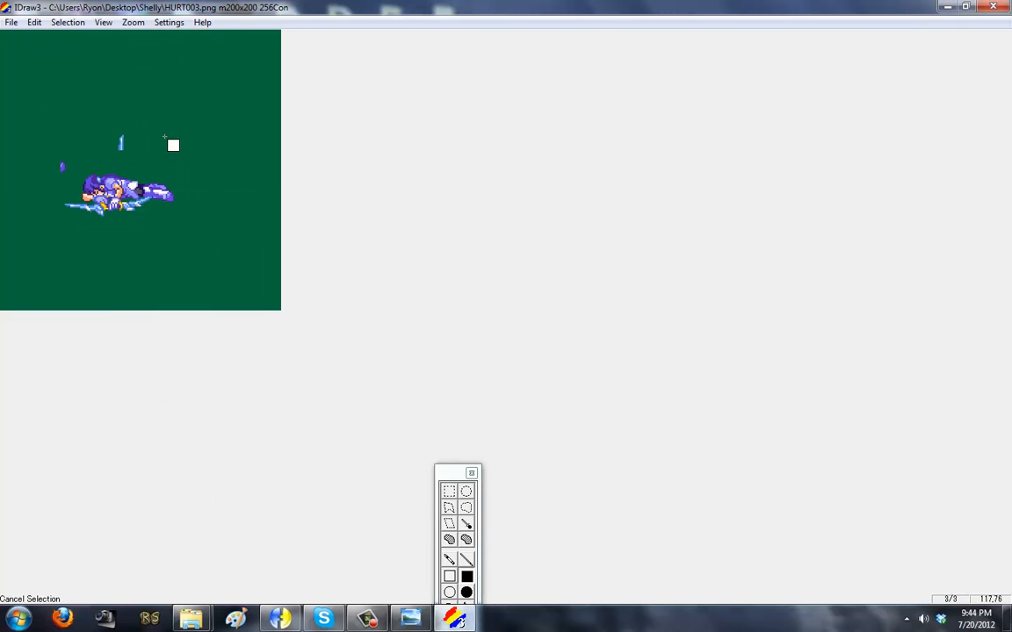
left_click(121, 142)
left_click_drag(70, 174, 33, 133)
left_click(11, 22)
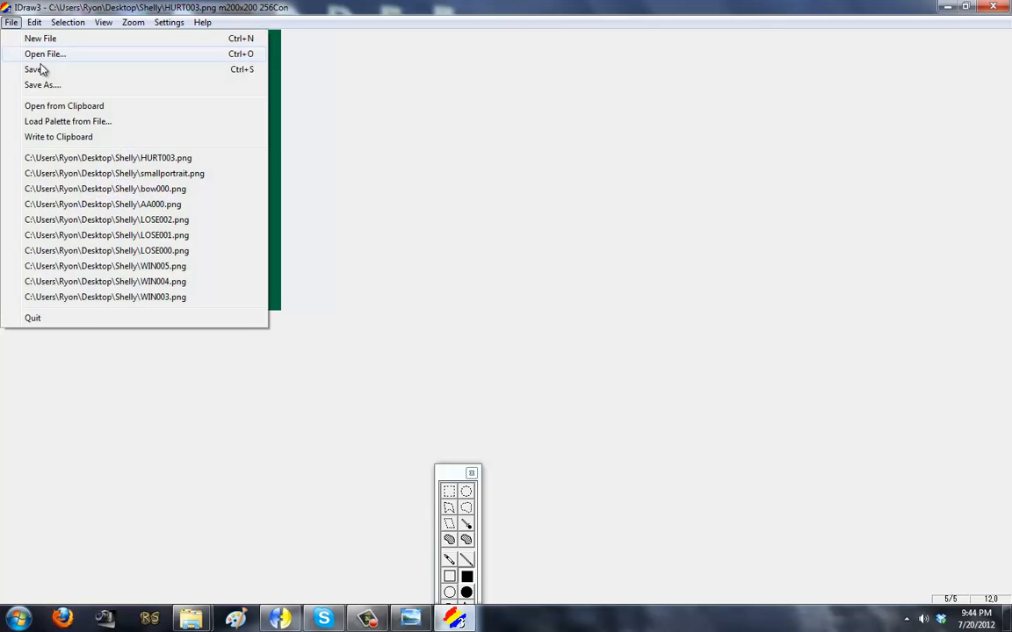
- Save the lying-down sprite image as a new PNG named HURT004 in the Shelly folder
left_click(45, 84)
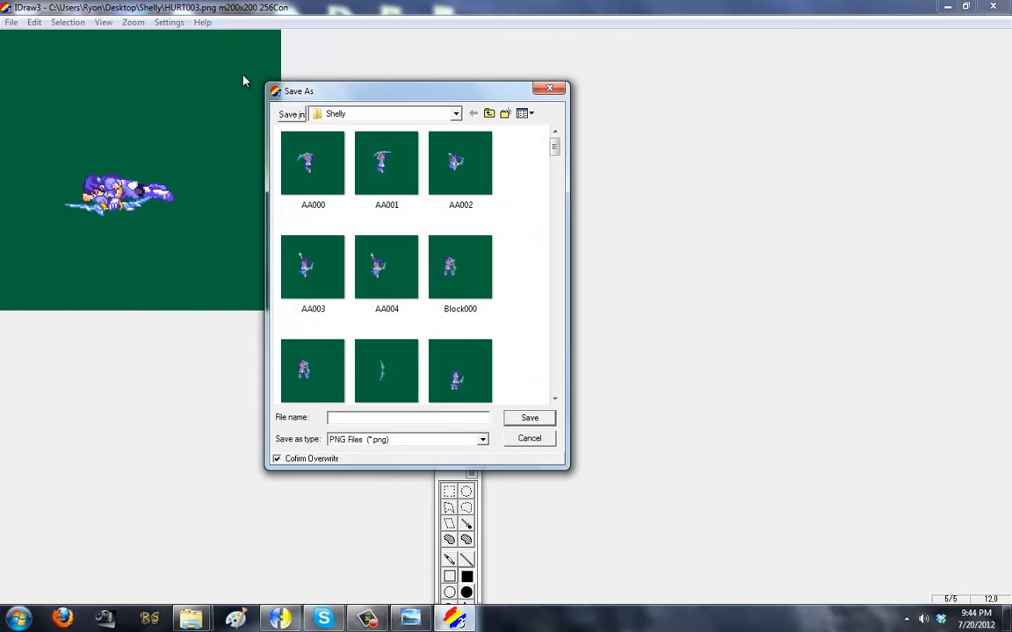
type("hurt")
key("BackSpace")
key("BackSpace")
type("HURT")
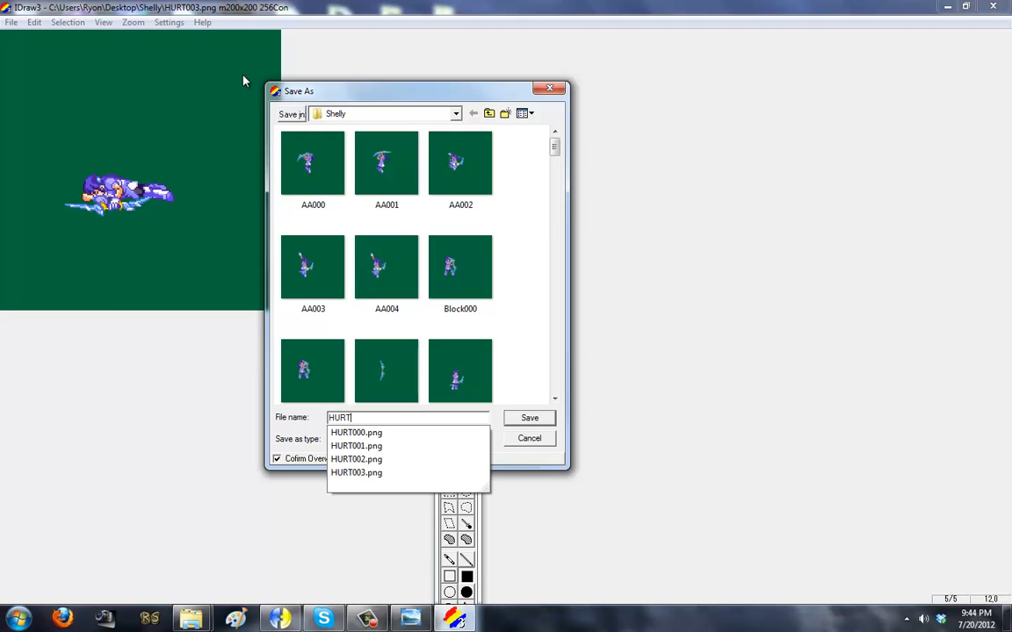
type("004")
key("Return")
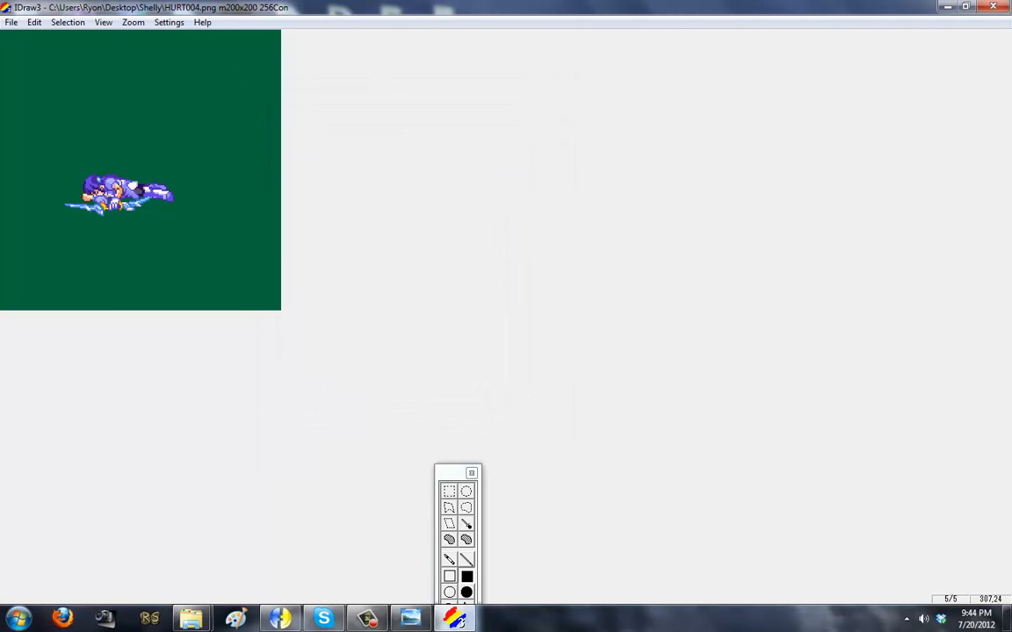
- Switch to Fighter Factory and look up the fall sprite numbers for group 5030 in the spr reference image
key("alt+Tab")
left_click(657, 69)
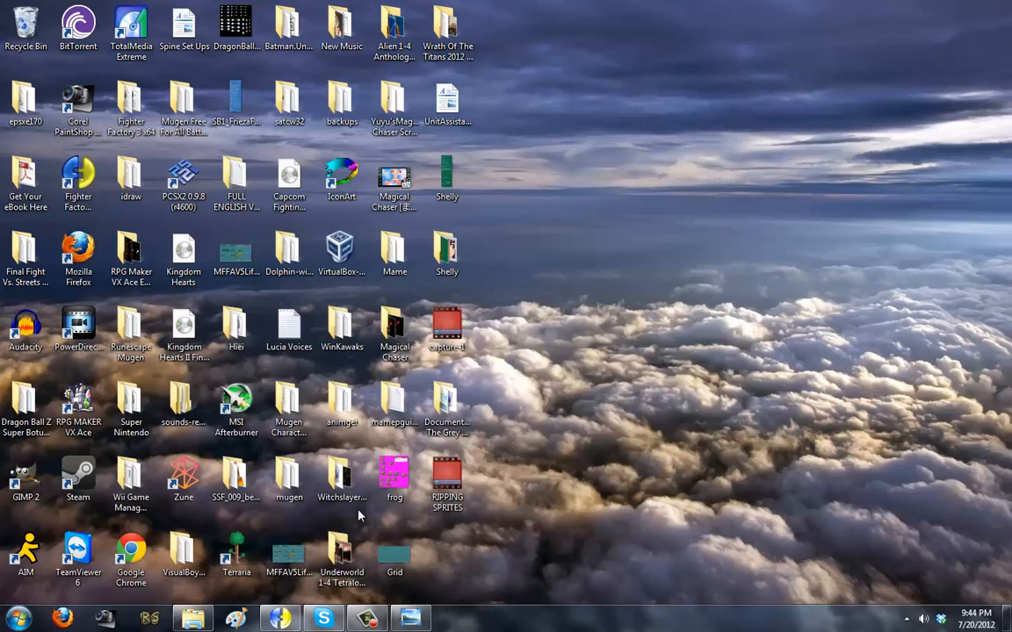
left_click(281, 618)
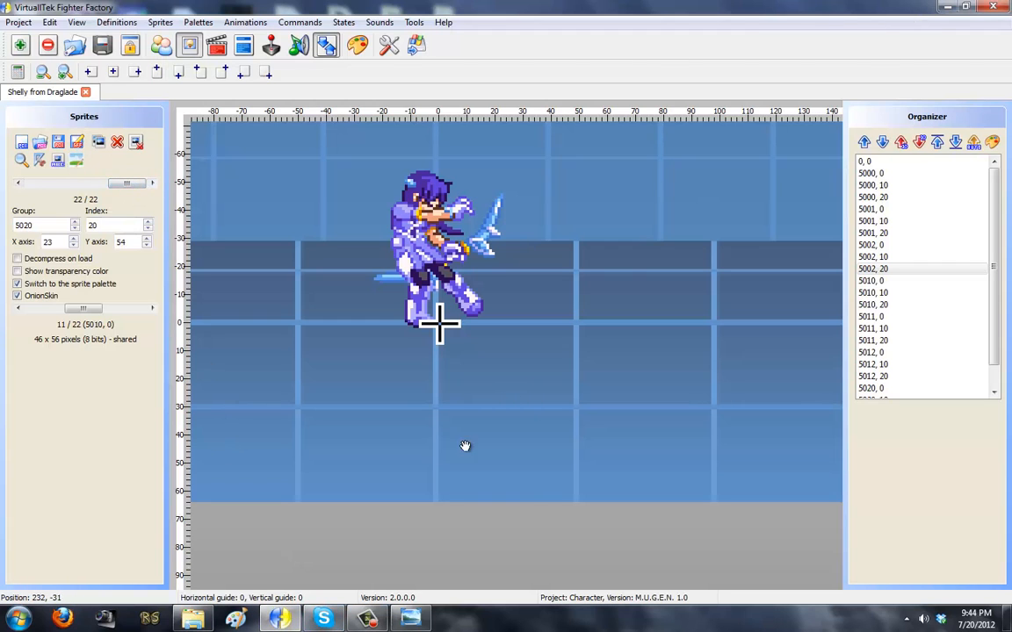
left_click(378, 578)
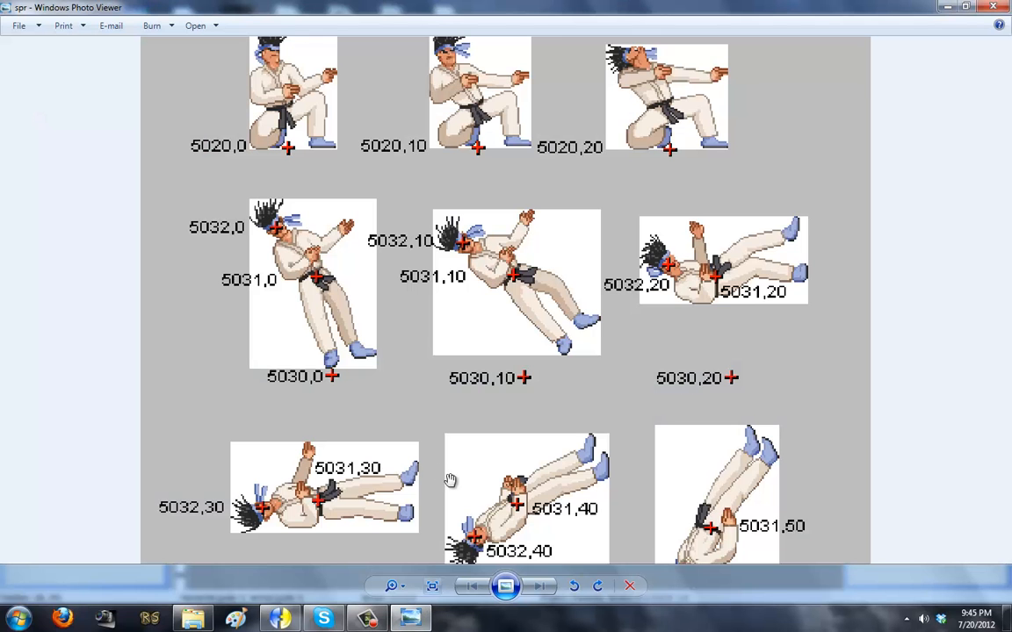
left_click_drag(449, 480, 447, 434)
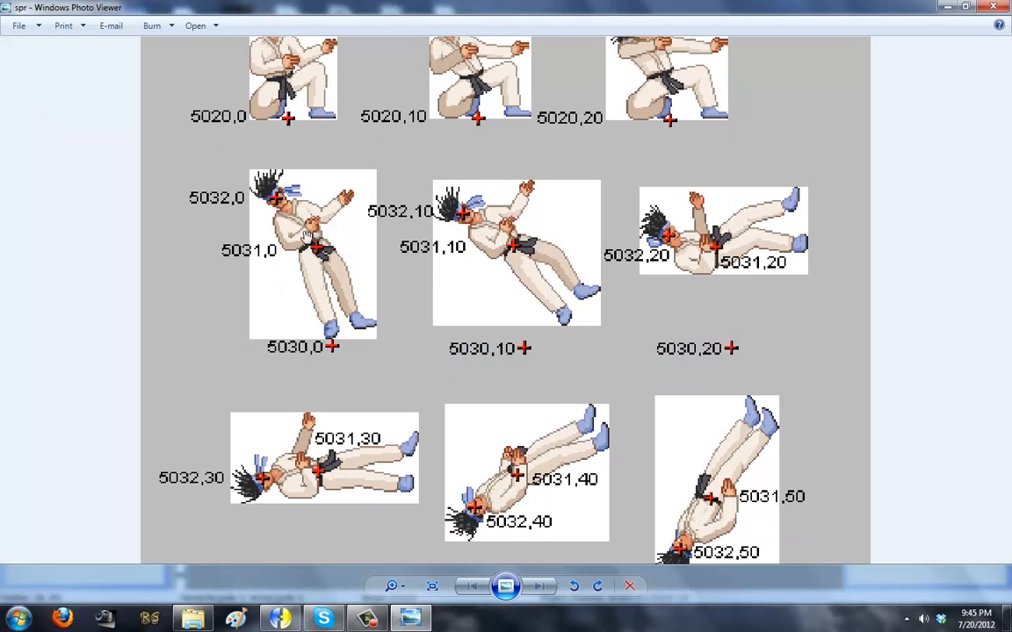
left_click(949, 8)
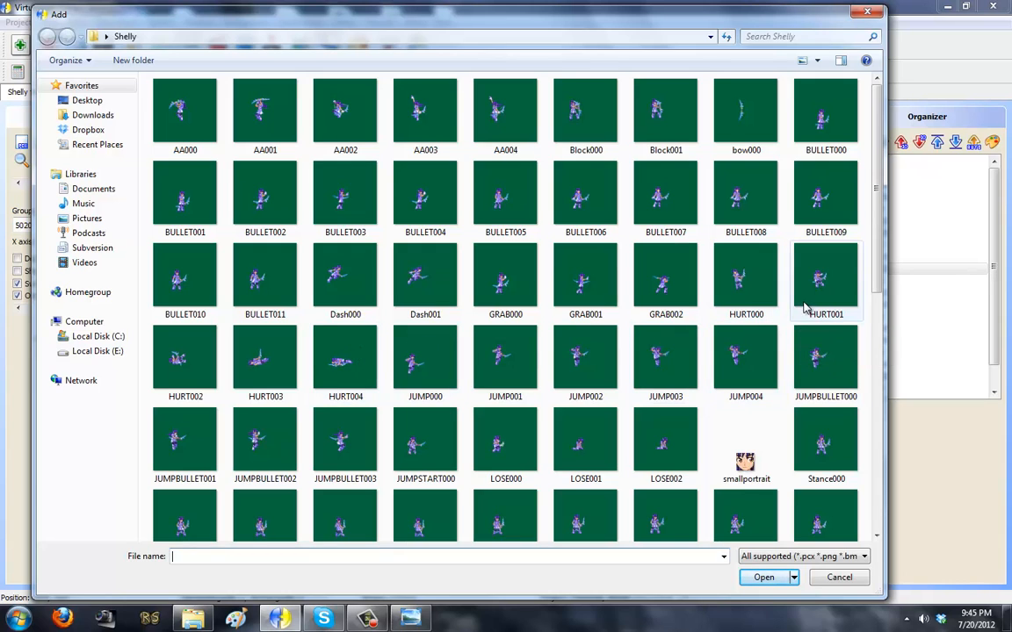
- Add HURT002 and HURT003 as sprites in group 5030 from index 0, with a bottom-centre axis and cropping before axis
left_click(198, 357)
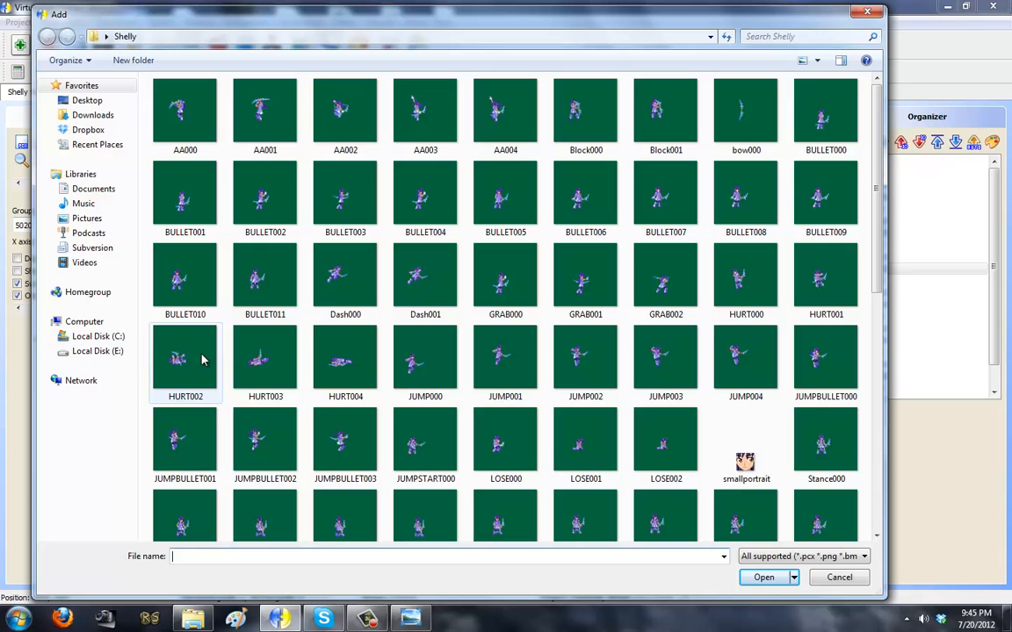
left_click(265, 367, "ctrl")
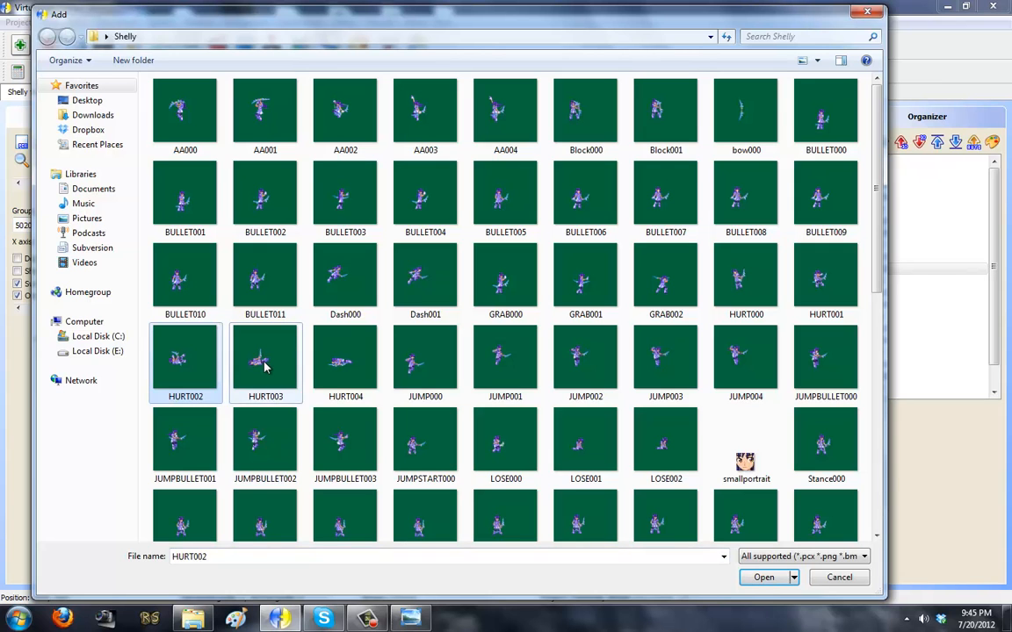
left_click(763, 577)
left_click(432, 217)
type("5030")
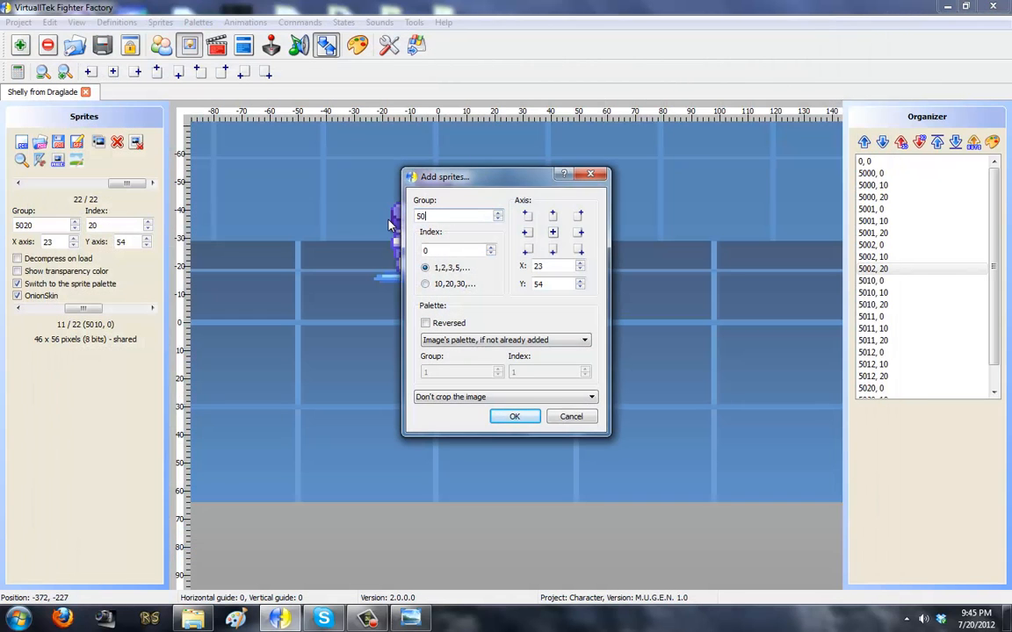
left_click(552, 251)
left_click(514, 396)
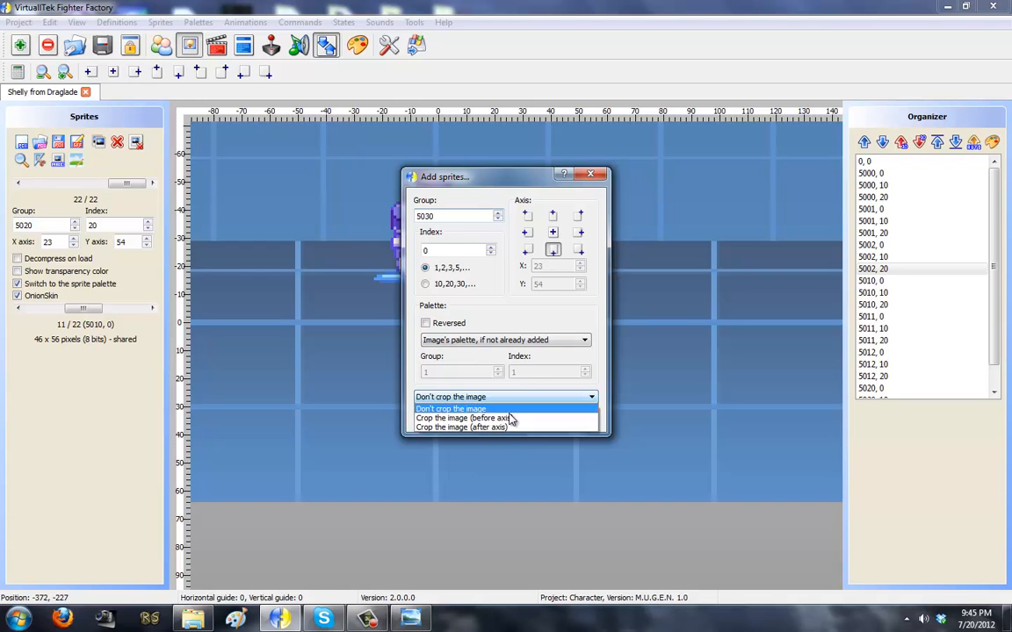
left_click(511, 417)
left_click(514, 418)
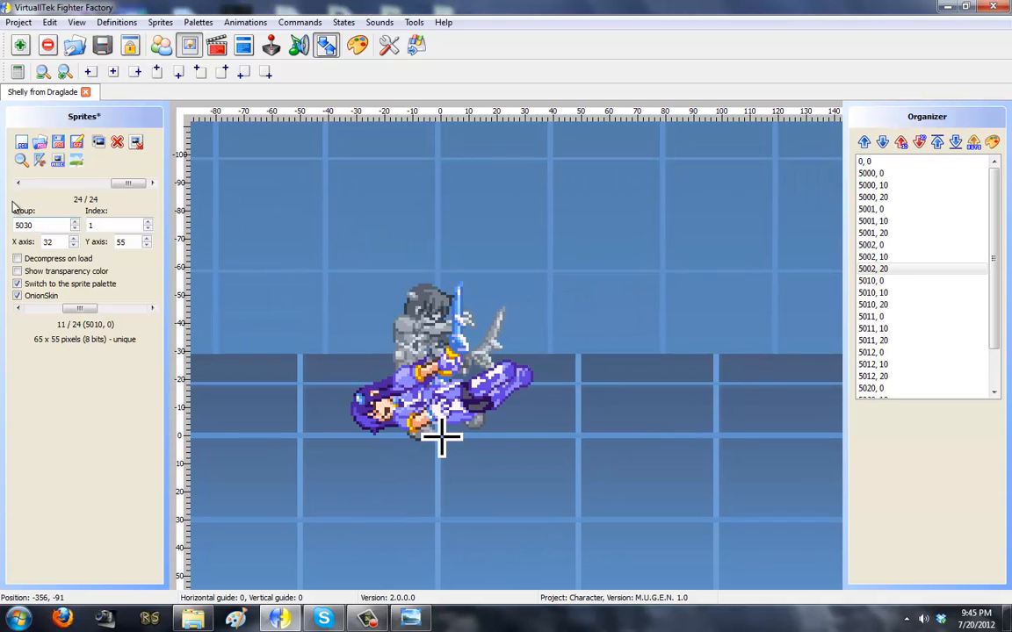
- Set sprite 5000, 0 as the onion skin reference and move sprite 5030, 0 up to axis X 27, Y 58
left_click_drag(77, 309, 57, 311)
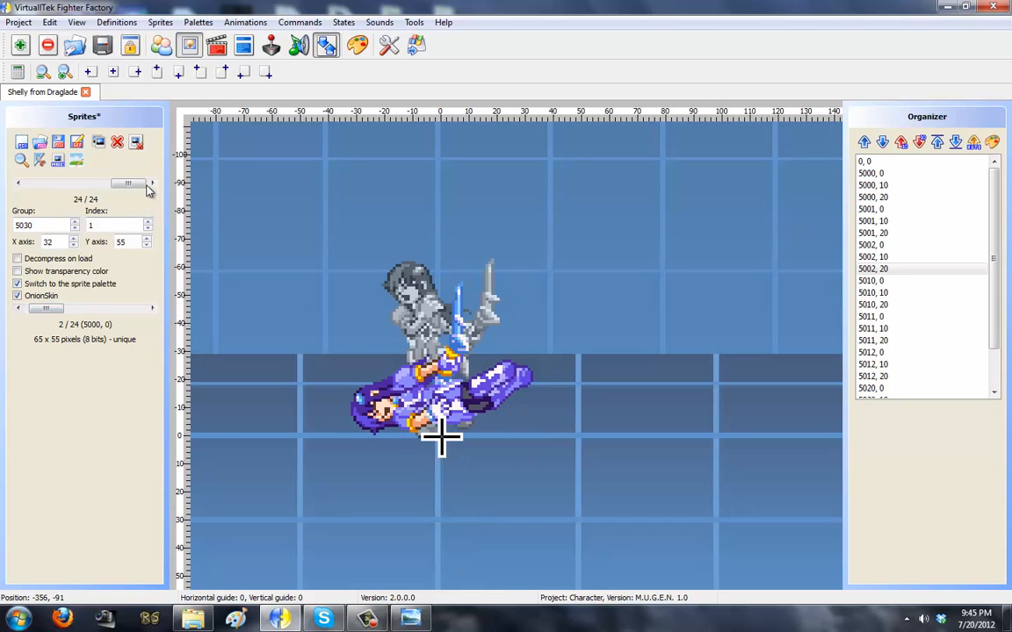
left_click_drag(54, 313, 51, 312)
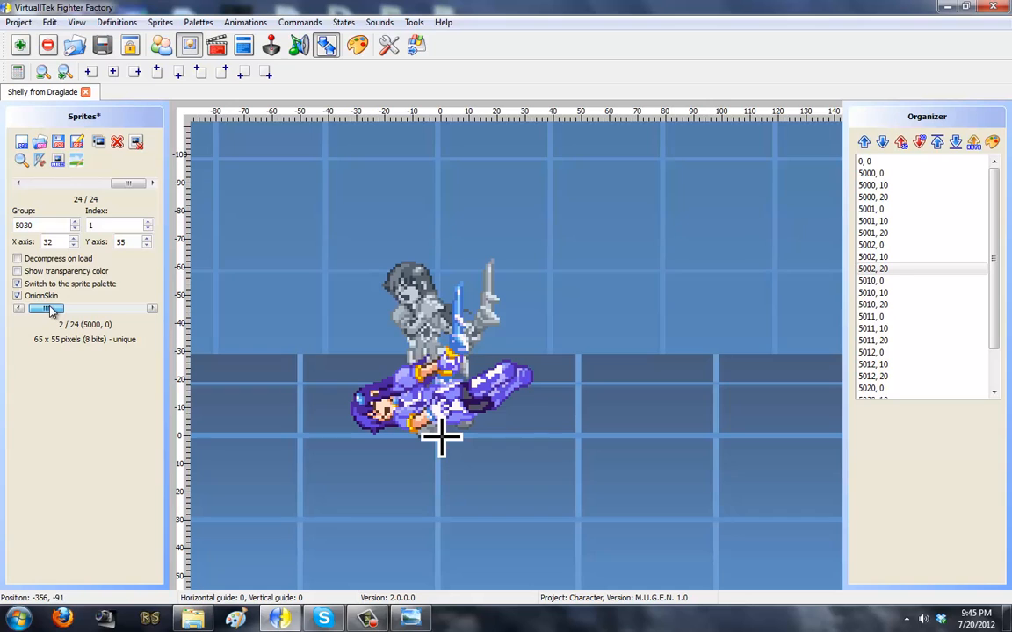
left_click_drag(127, 183, 121, 183)
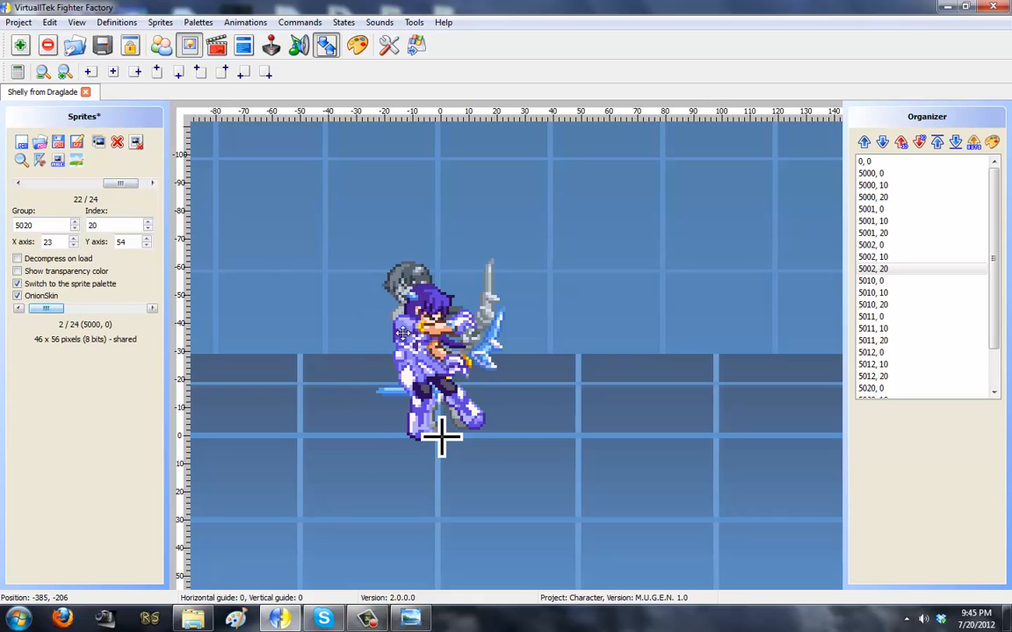
key("Page_Down")
left_click_drag(448, 356, 450, 322)
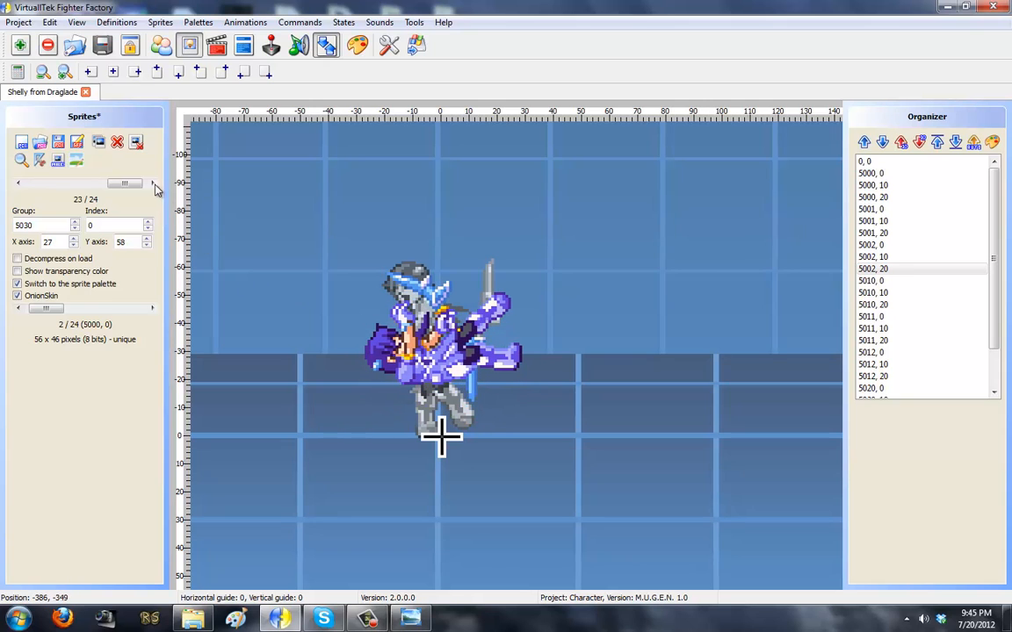
- Move sprite 5030, 1 up to axis X 30, Y 70 and compare its placement with sprite 5030, 0
left_click(152, 184)
left_click_drag(423, 379, 433, 327)
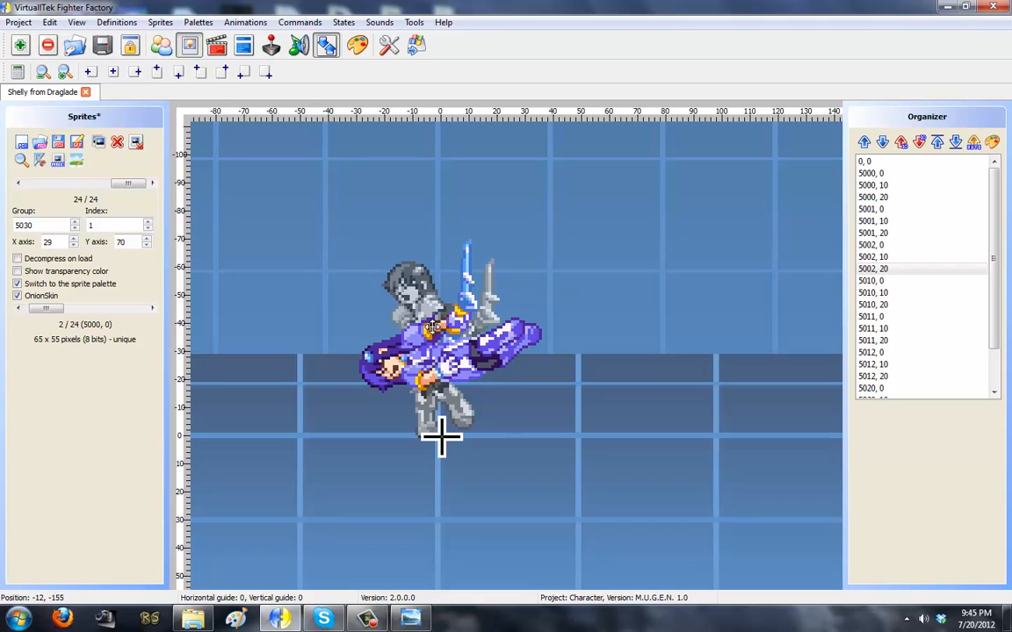
left_click(18, 182)
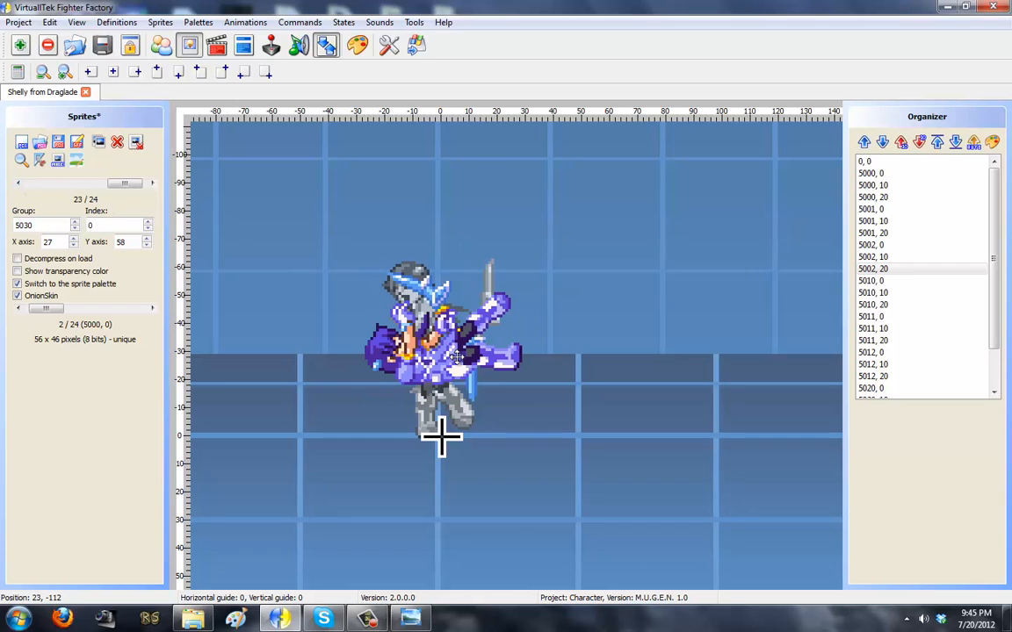
scroll(456, 357, "down", 1)
scroll(456, 357, "up", 1)
scroll(123, 180, "down", 1)
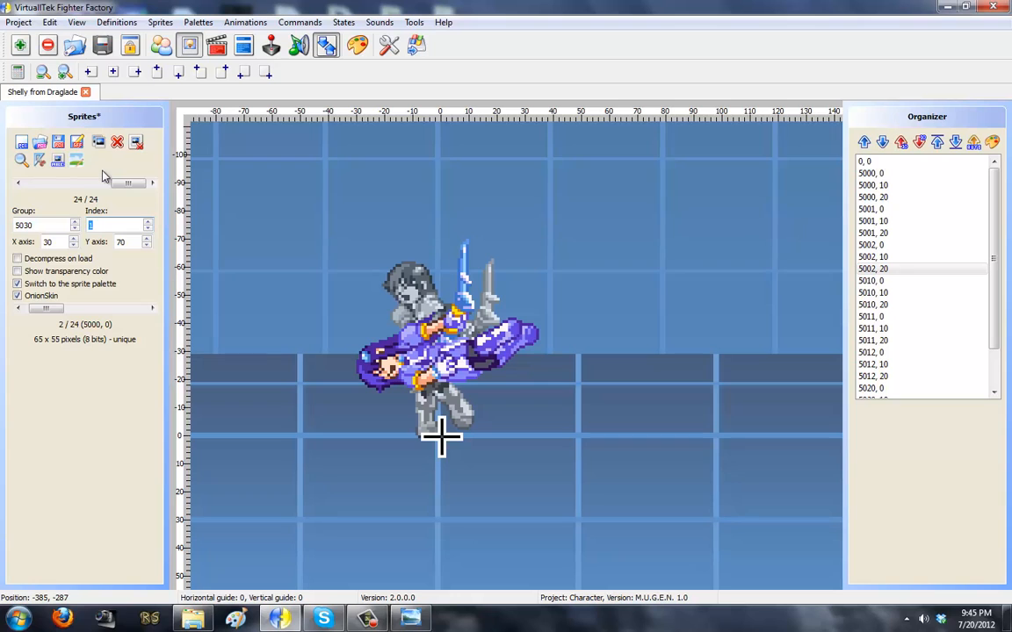
- Set the index of sprite 5030, 1 to 50 and duplicate it for indexes 40 and 30
type("50")
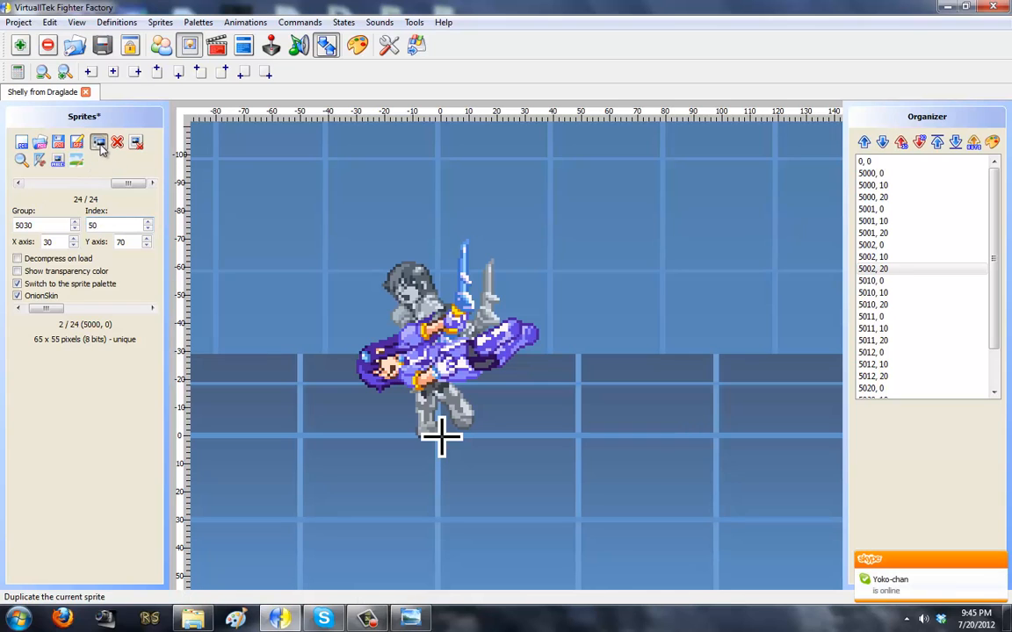
left_click(19, 163)
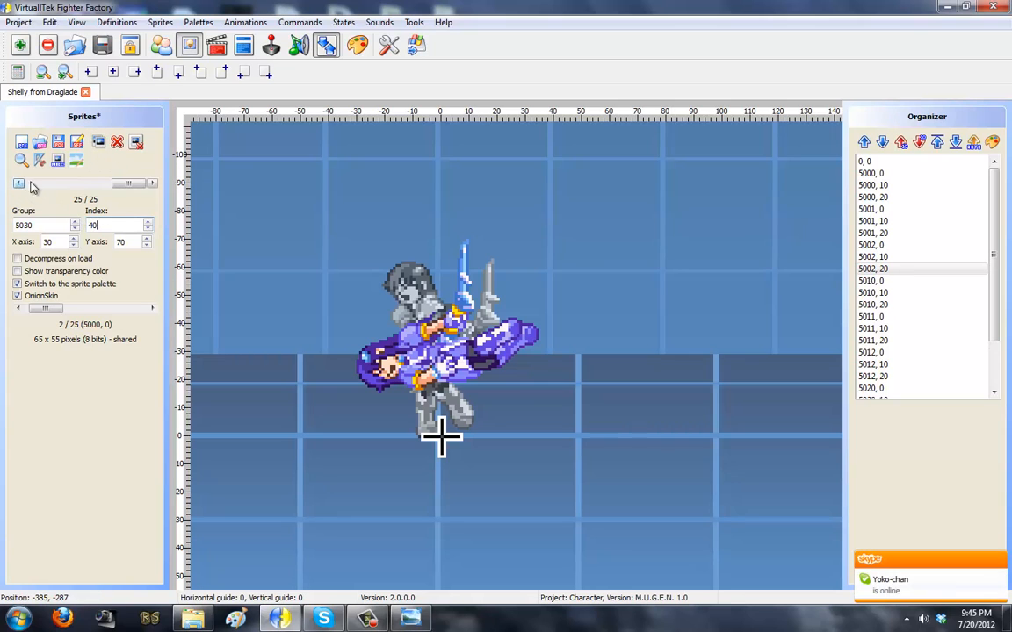
left_click(100, 143)
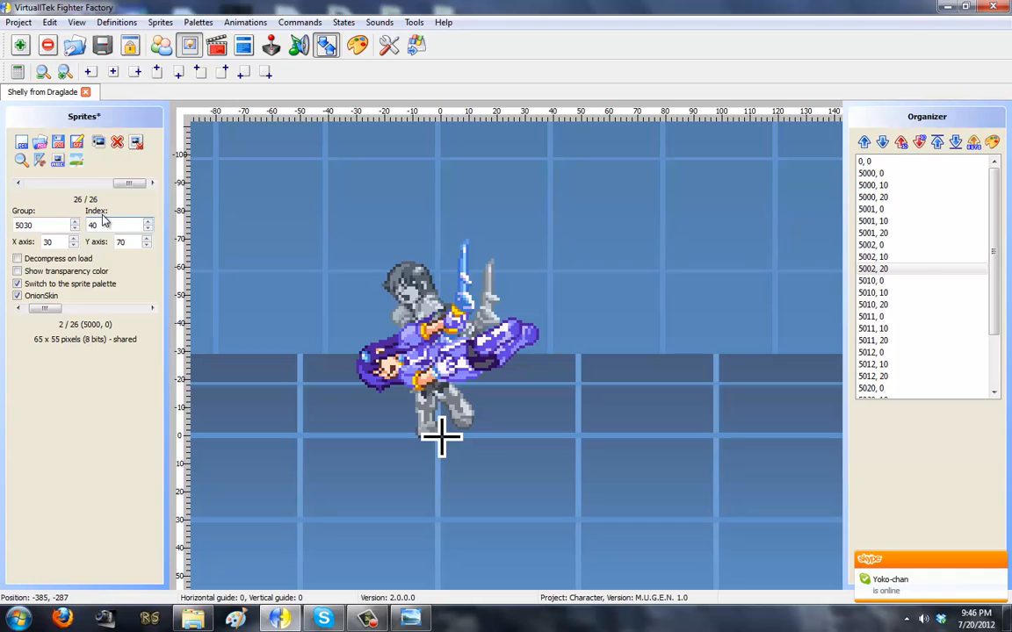
- Duplicate sprite 5030, 0 twice, giving the copies indexes 10 and 20
left_click(18, 183)
left_click(19, 183)
left_click(18, 183)
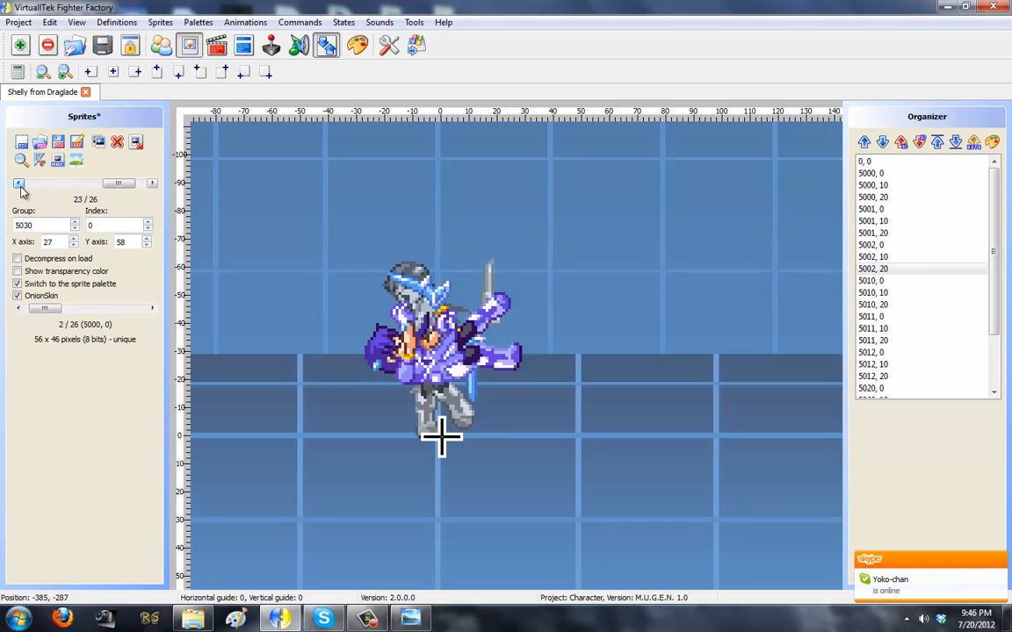
left_click(98, 141)
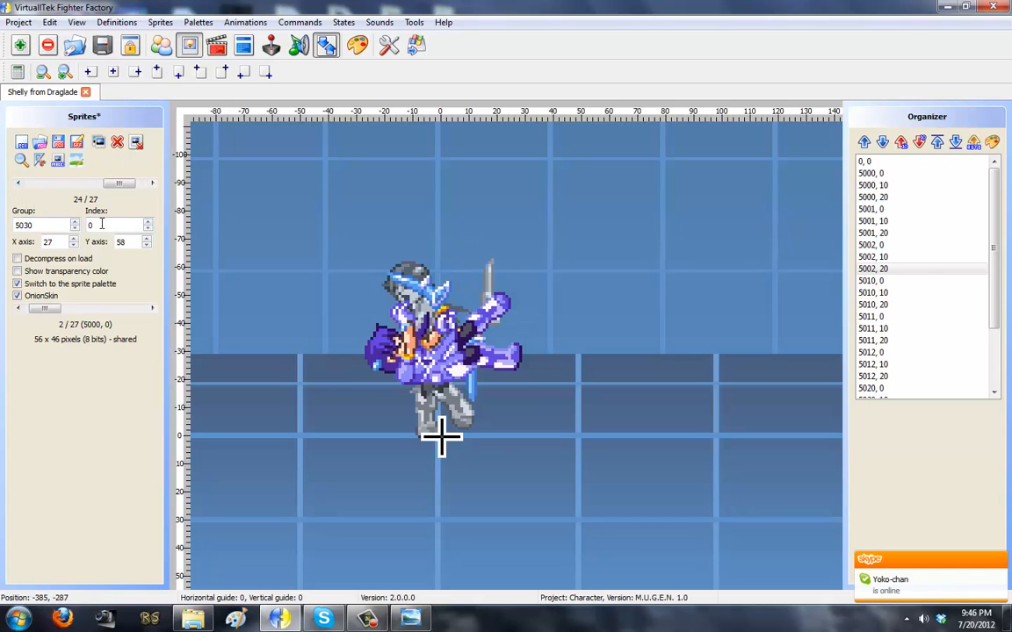
left_click(98, 142)
left_click_drag(124, 186, 115, 184)
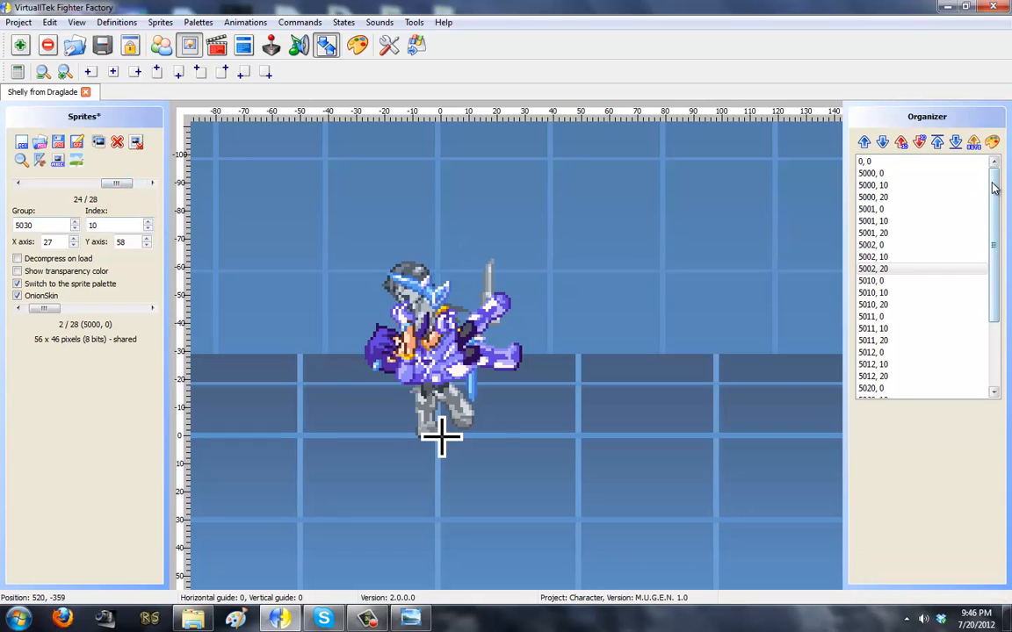
- Review the group 5030 sprites one by one and compare them with the fall poses in the spr reference image
left_click_drag(994, 188, 1001, 288)
left_click_drag(110, 183, 104, 183)
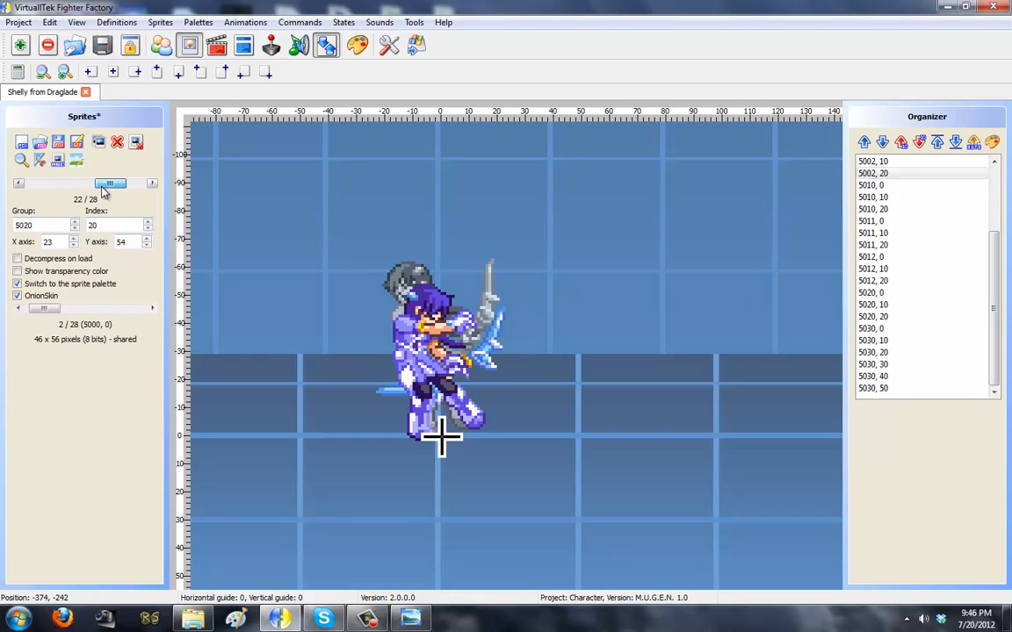
key("Right")
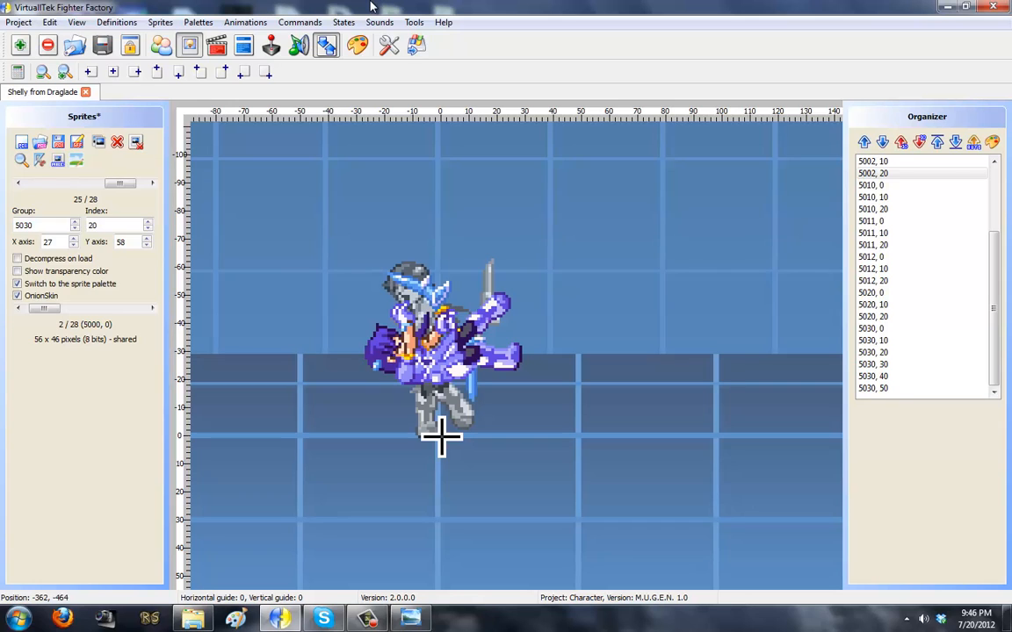
key("Right")
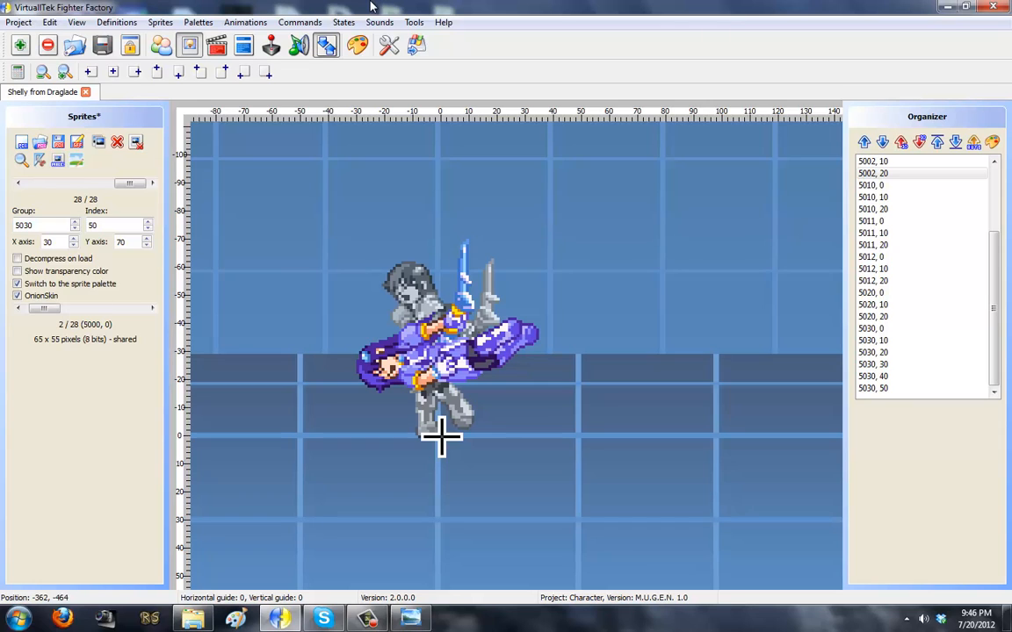
key("alt+Tab")
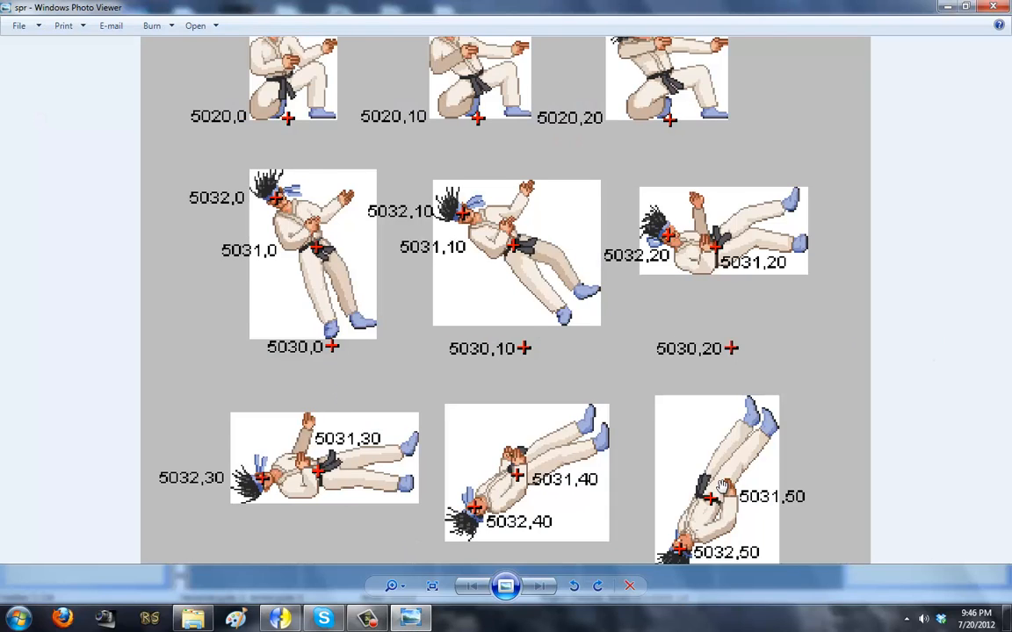
scroll(342, 455, "down", 1)
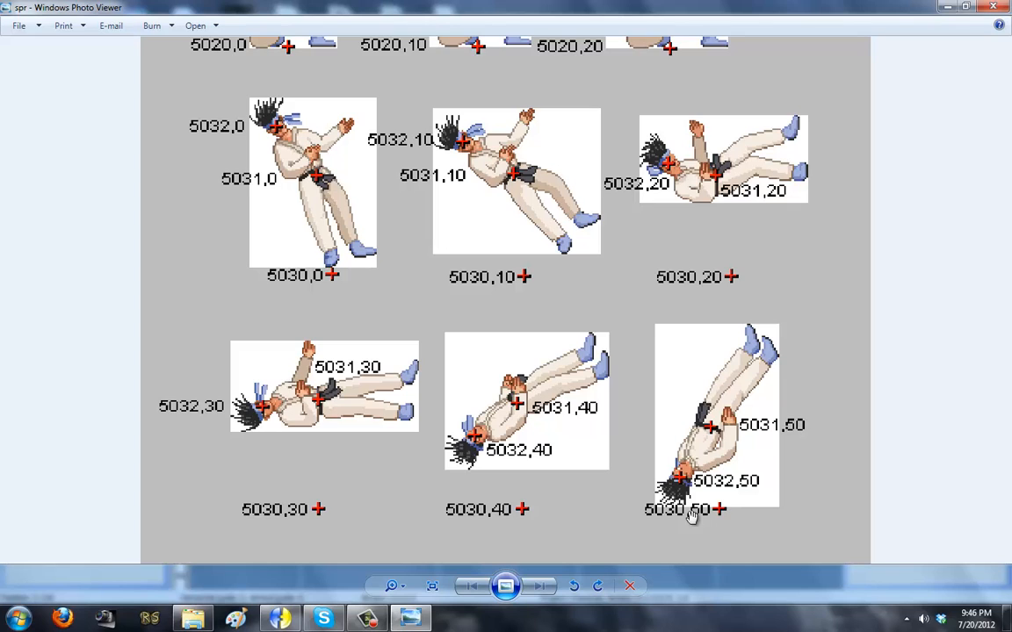
- Go back and forth through the group 5030 sprites in Fighter Factory to check the fall sequence, and return to the reference image
mouse_move(279, 619)
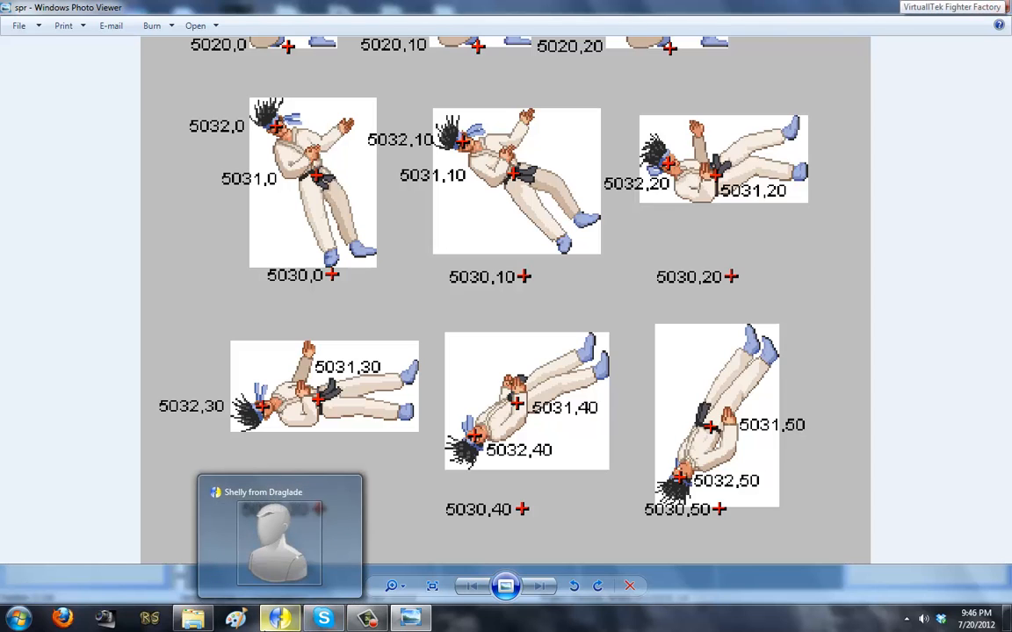
left_click(280, 536)
key("Left")
key("Left")
key("Left")
key("Left")
key("Left")
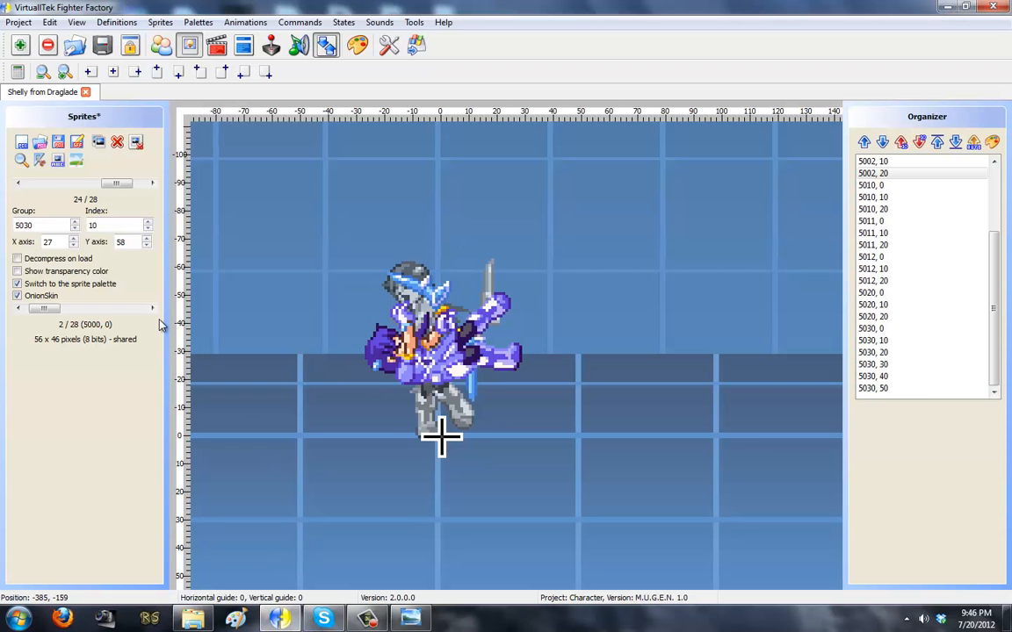
key("Right")
key("Right")
key("Right")
key("Right")
key("Right")
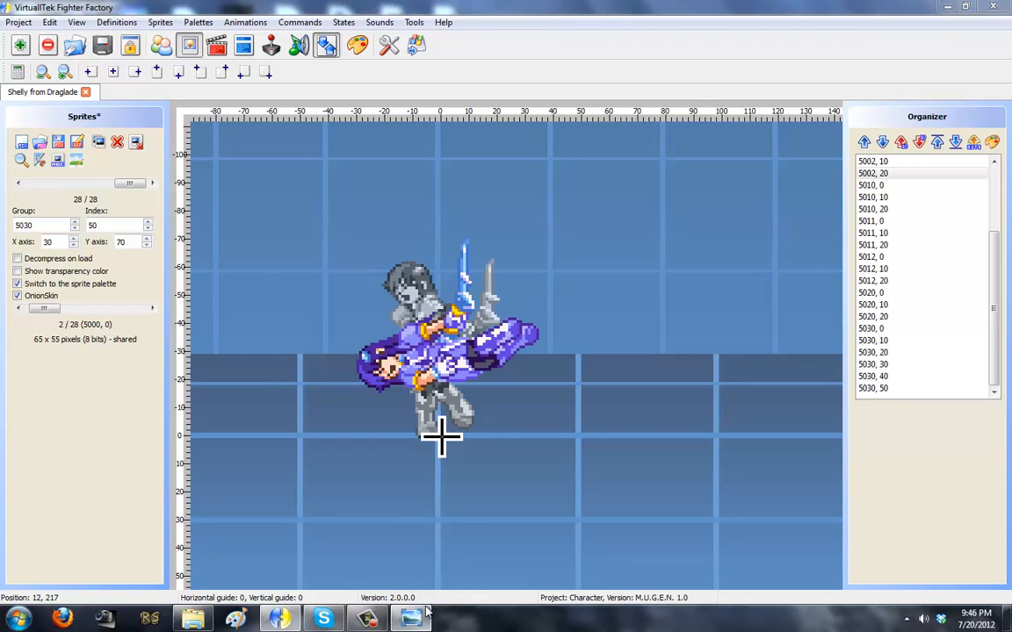
left_click(369, 558)
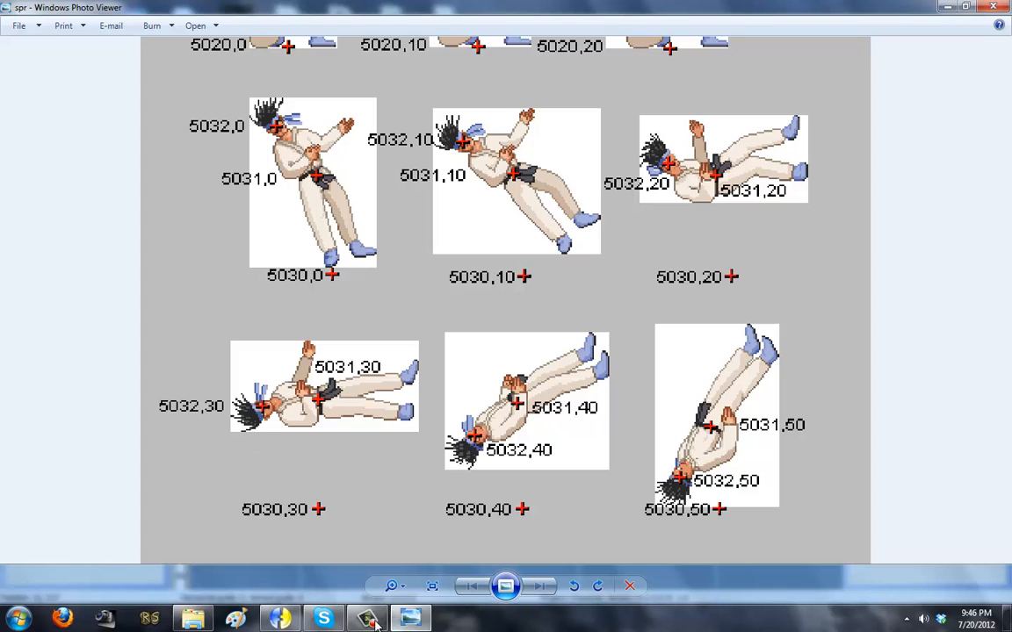
- Switch to Fighter Factory and duplicate sprite 5030, 50 into groups 5031 and 5032, keeping index 50
mouse_move(279, 618)
left_click(267, 546)
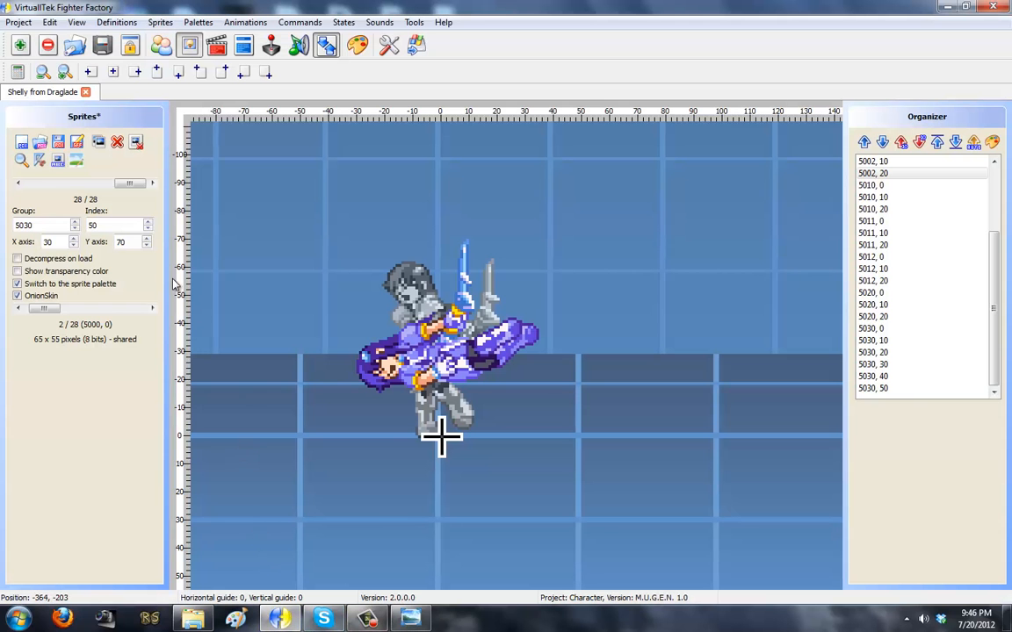
left_click(97, 141)
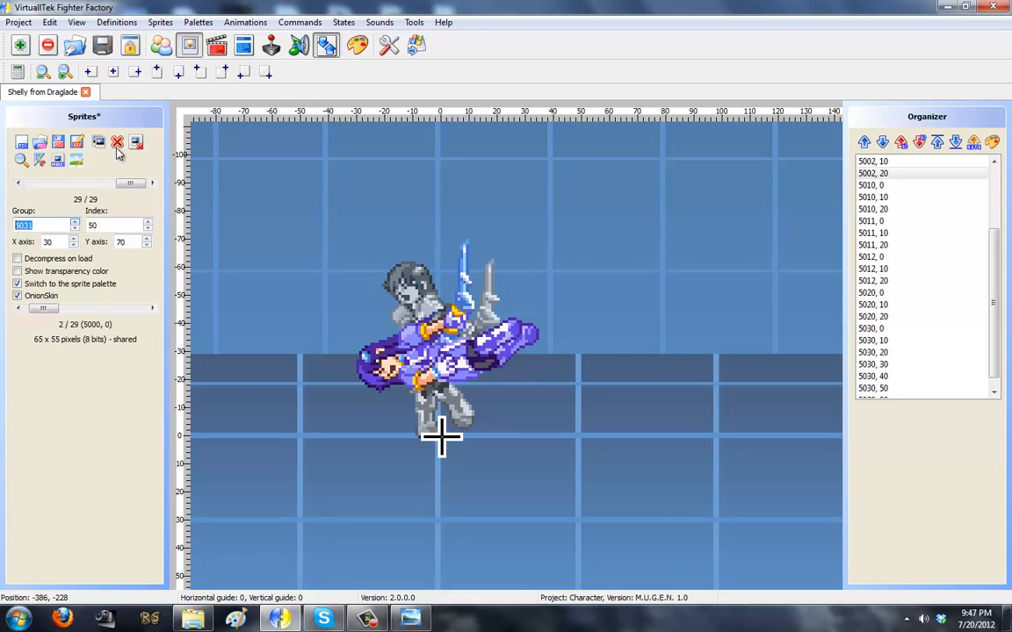
left_click(97, 141)
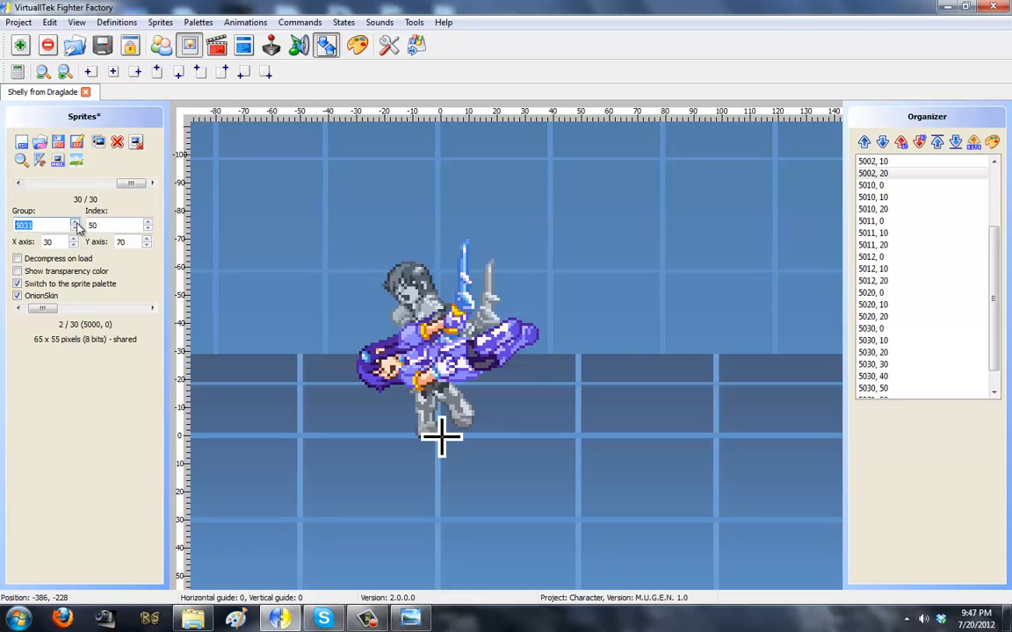
- Duplicate sprites 5030, 40 and 5030, 30 into groups 5031 and 5032, keeping their indexes
left_click(19, 183)
left_click(18, 184)
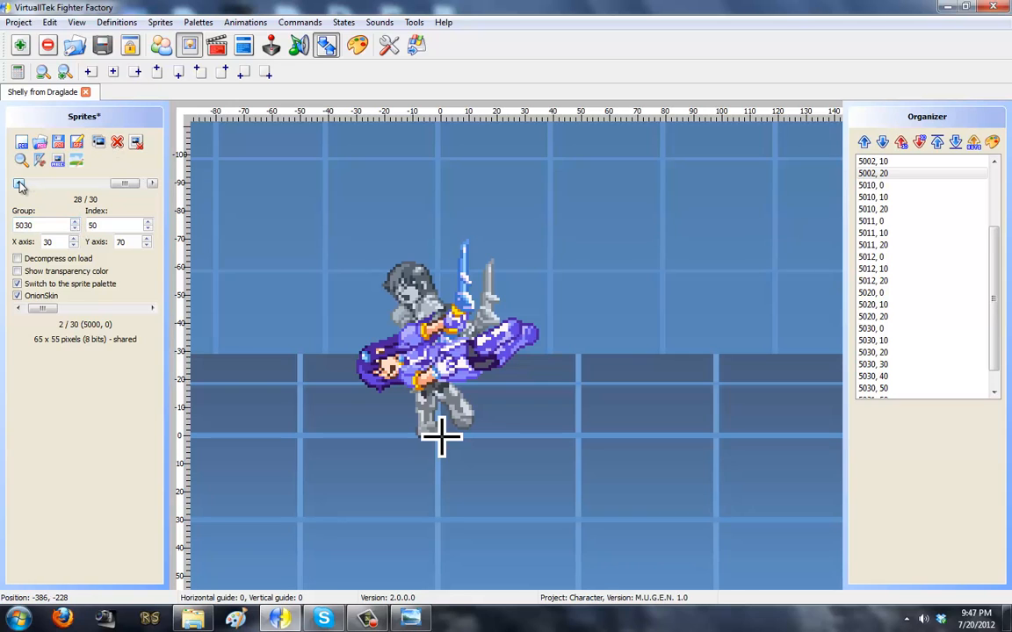
left_click(98, 141)
left_click(97, 142)
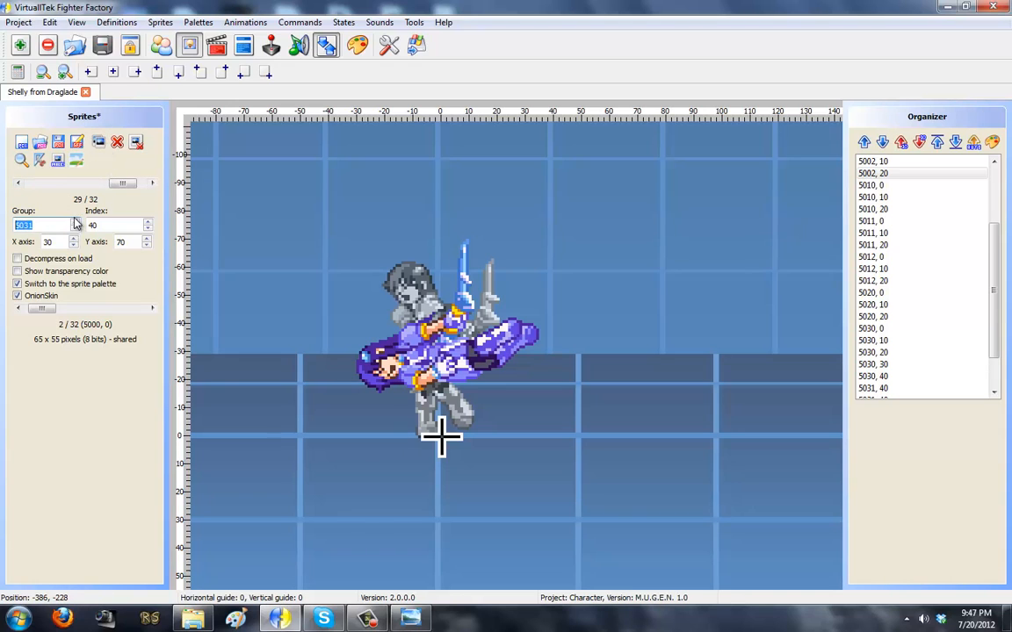
left_click(98, 141)
left_click(98, 142)
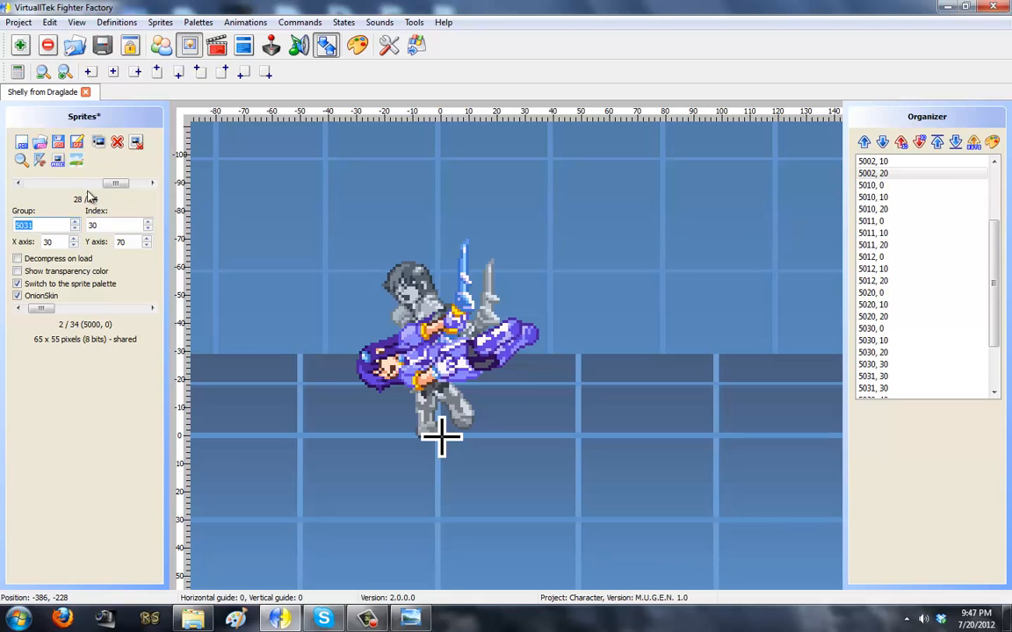
- Duplicate sprite 5030, 20 into groups 5031 and 5032, keeping index 20
left_click(18, 183)
left_click(18, 183)
left_click(17, 183)
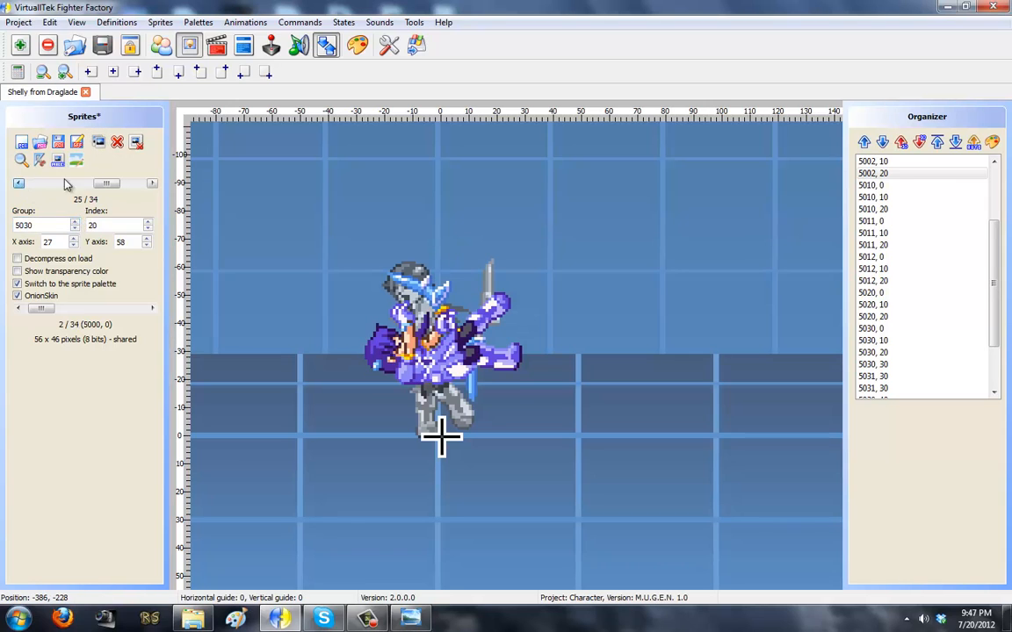
left_click(97, 141)
left_click(97, 142)
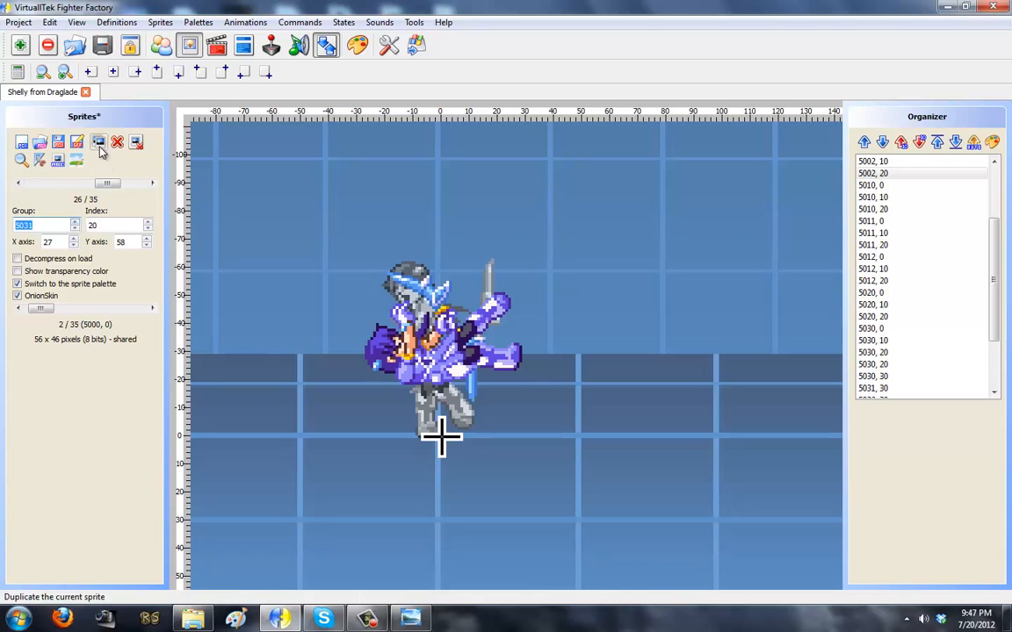
left_click(17, 182)
left_click(17, 183)
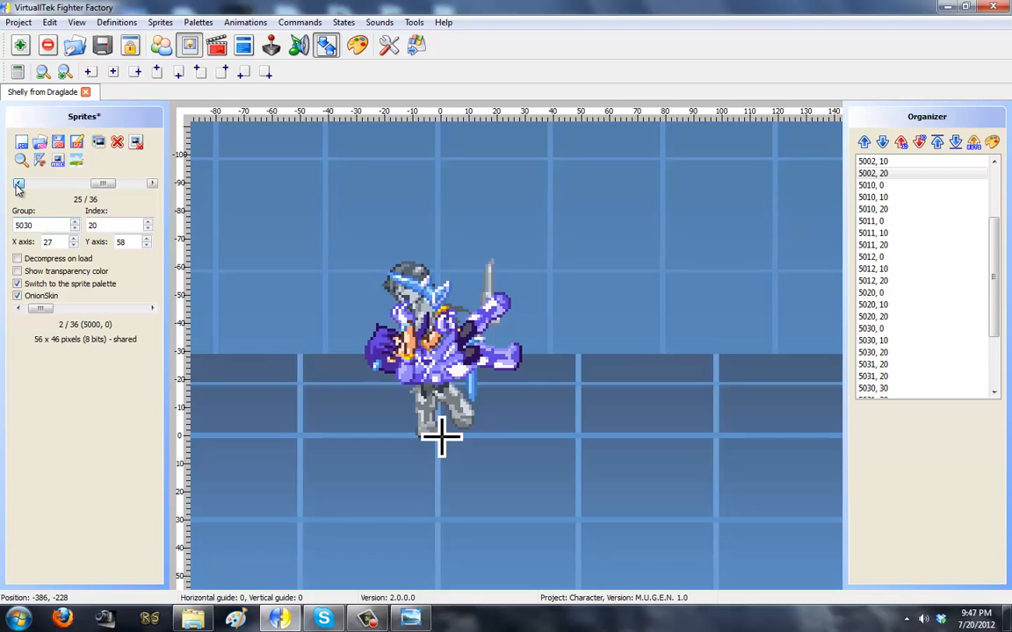
left_click(100, 144)
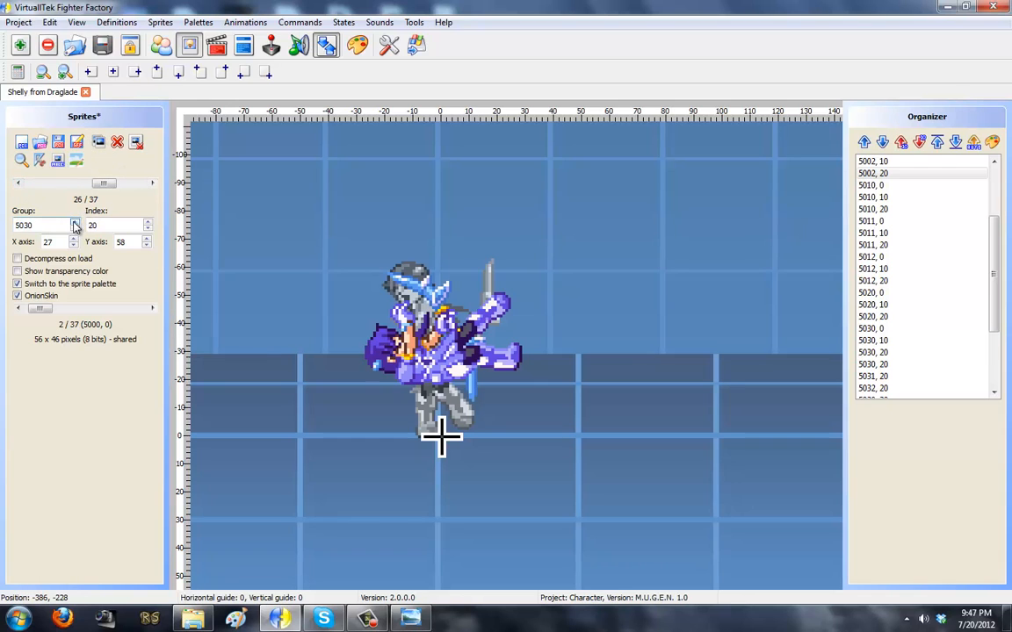
left_click(152, 183)
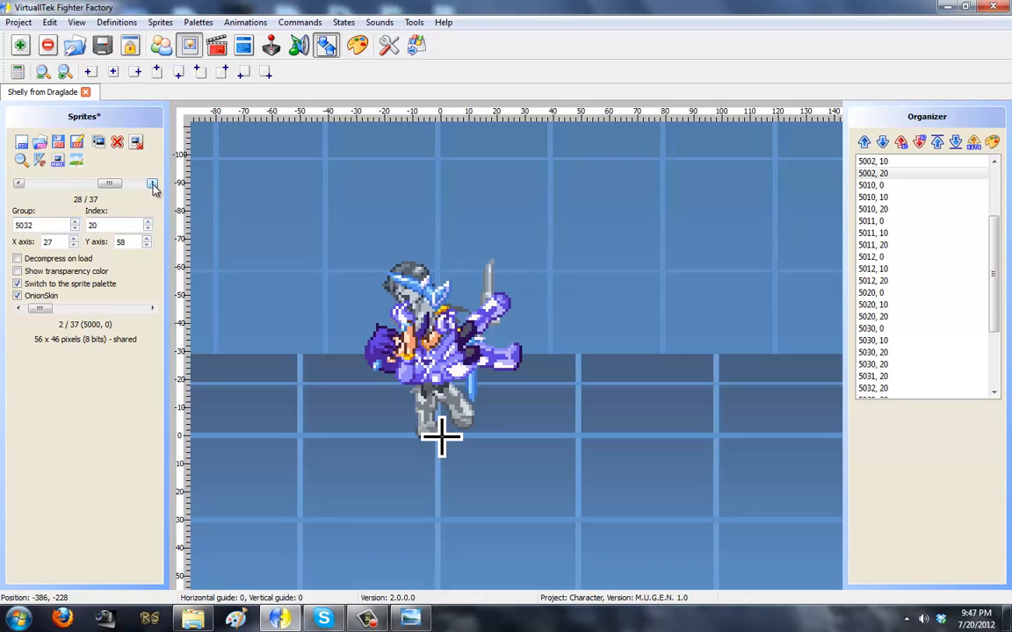
left_click(117, 142)
key("Return")
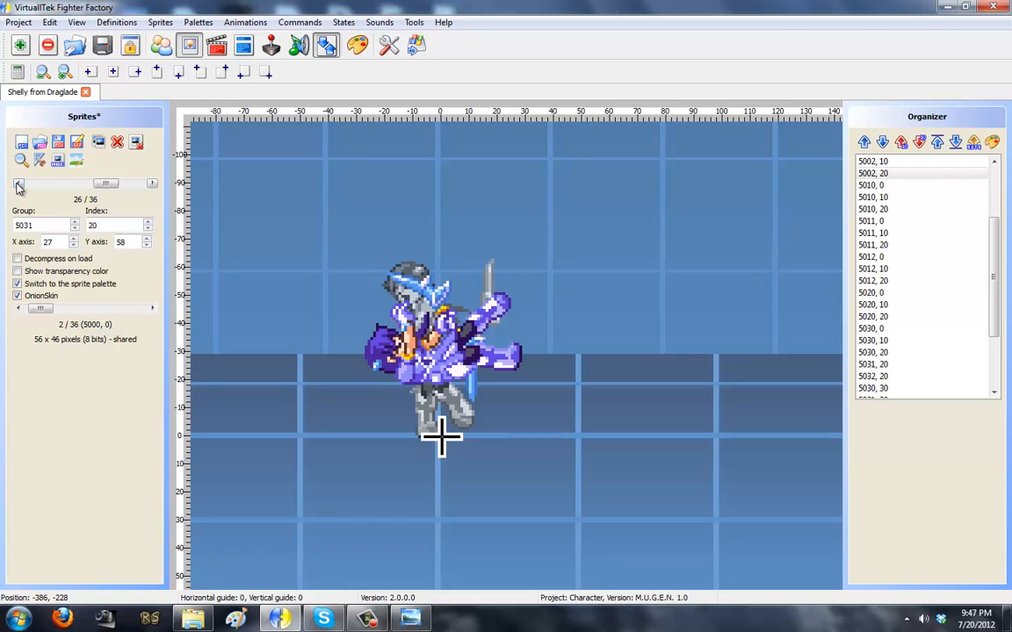
- Duplicate sprite 5030, 10 into groups 5031 and 5032, and sprite 5030, 0 into group 5031
left_click(98, 141)
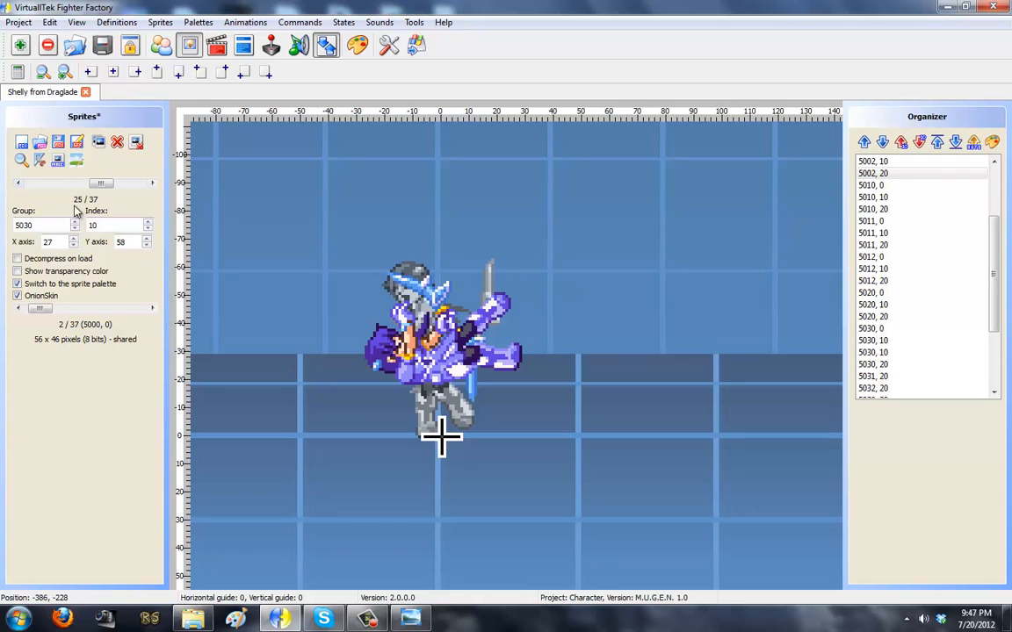
left_click(99, 146)
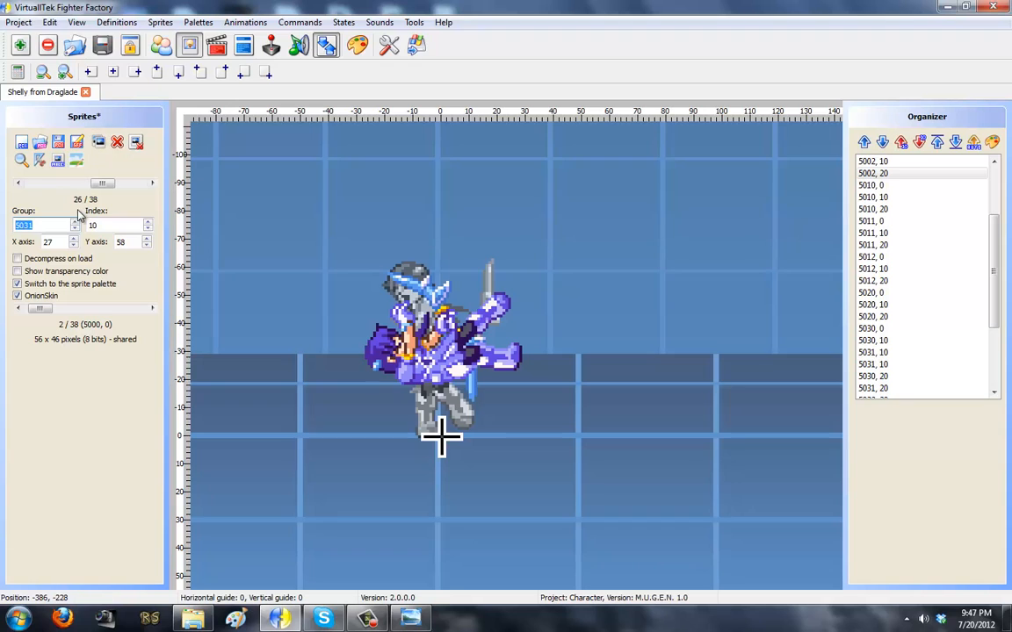
left_click(18, 183)
left_click(18, 183)
left_click(18, 183)
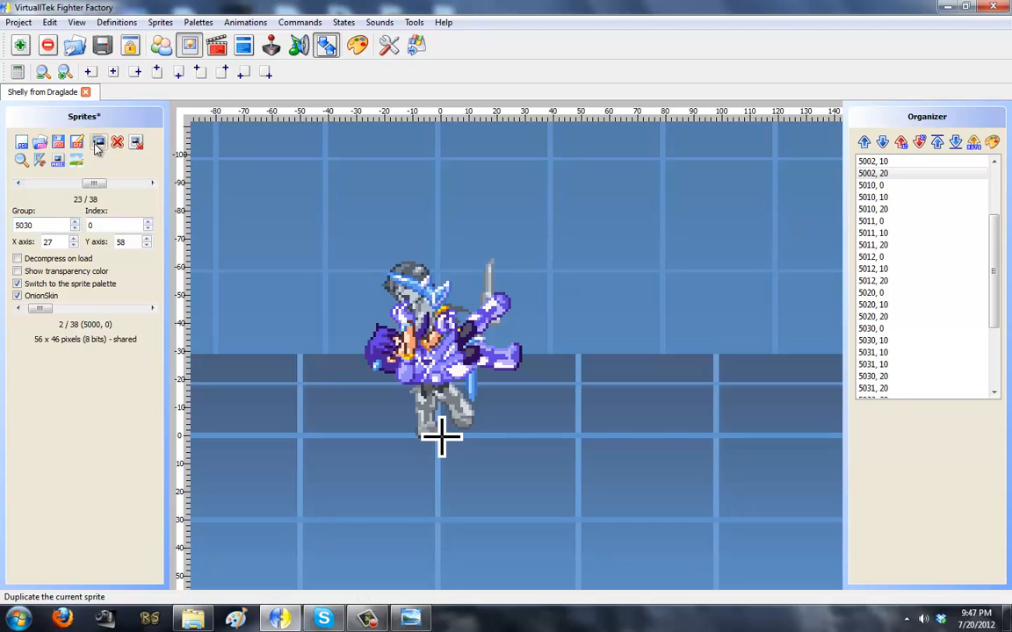
left_click(96, 146)
left_click(74, 222)
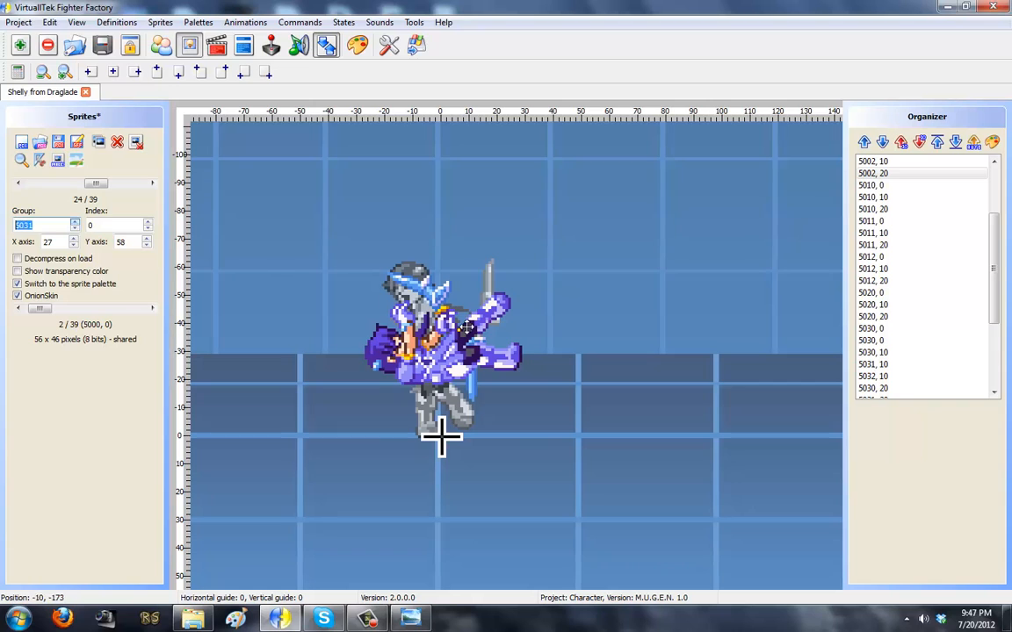
- Position sprite 5031, 0 at axis X 23, Y 32, and its duplicate in group 5032 at axis X 10, Y 27
left_click_drag(494, 415, 490, 418)
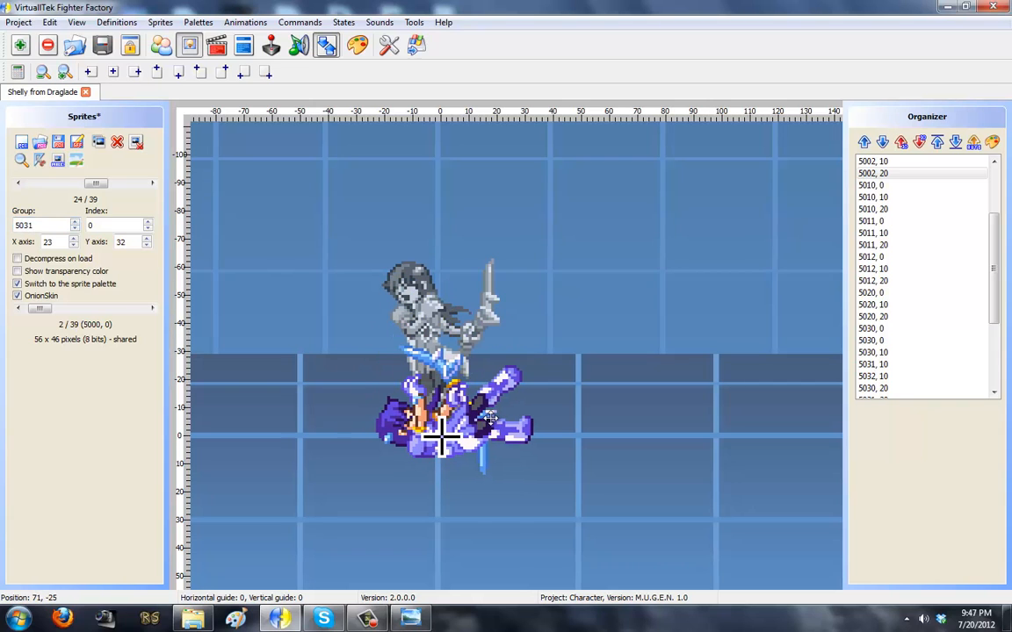
left_click(98, 142)
left_click(75, 225)
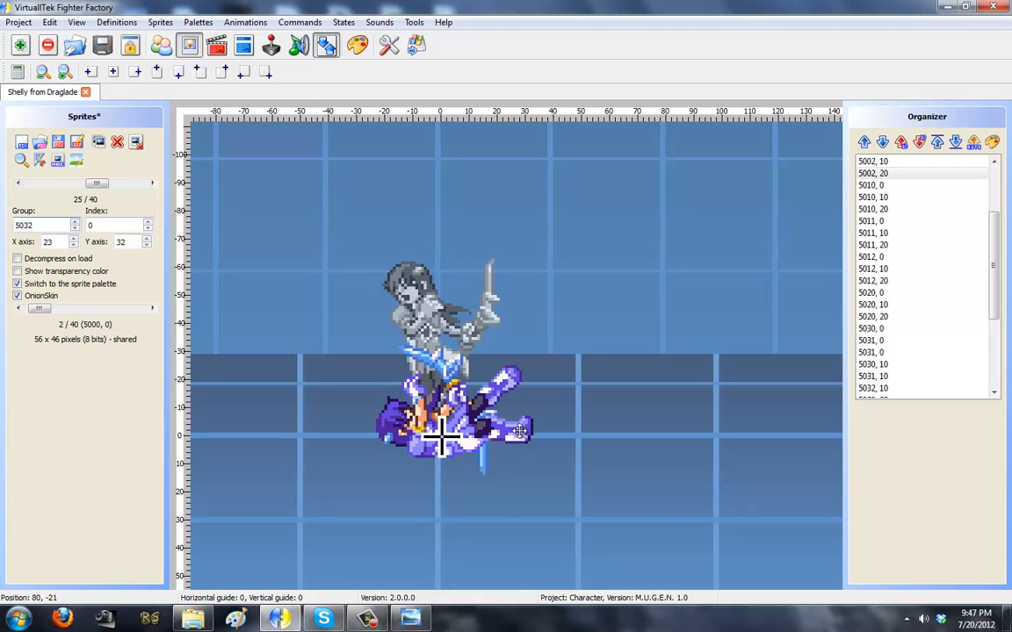
left_click_drag(494, 422, 531, 436)
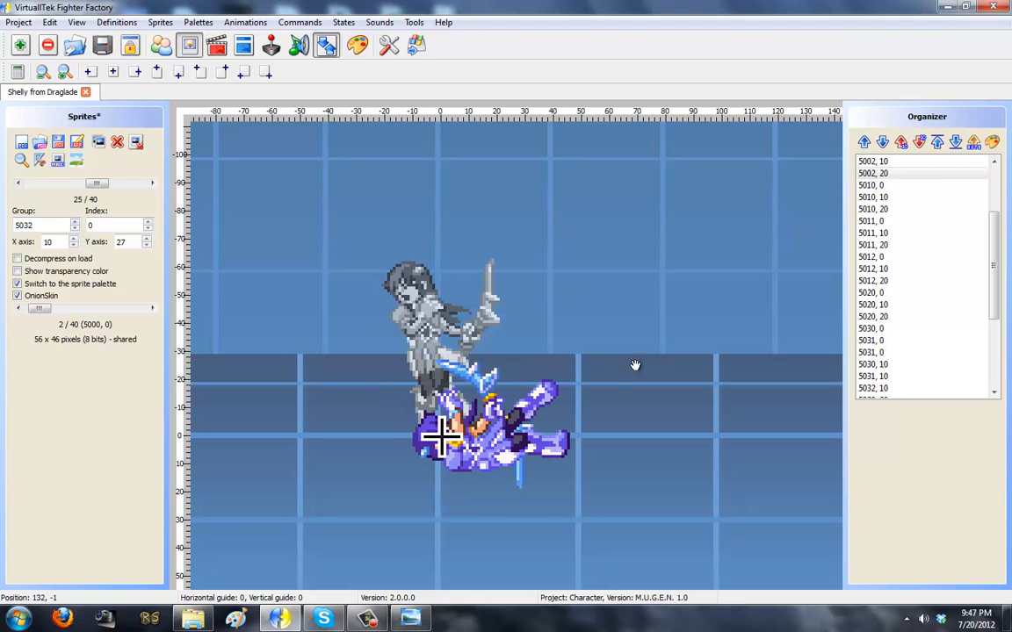
- Sort the sprite list by group and index, and save the sprite file
scroll(635, 268, "down", 1)
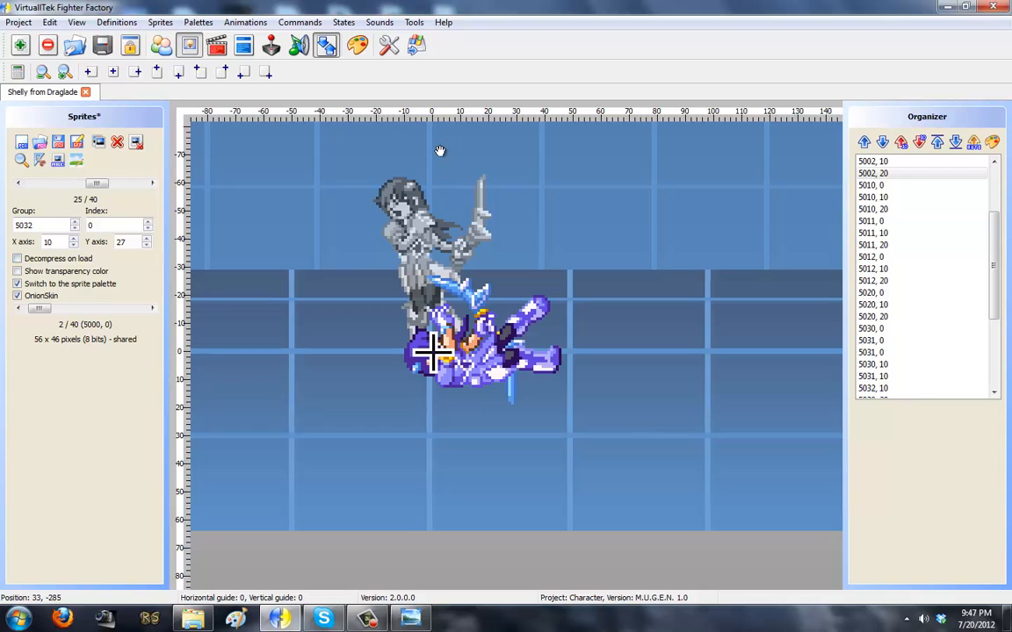
left_click(974, 142)
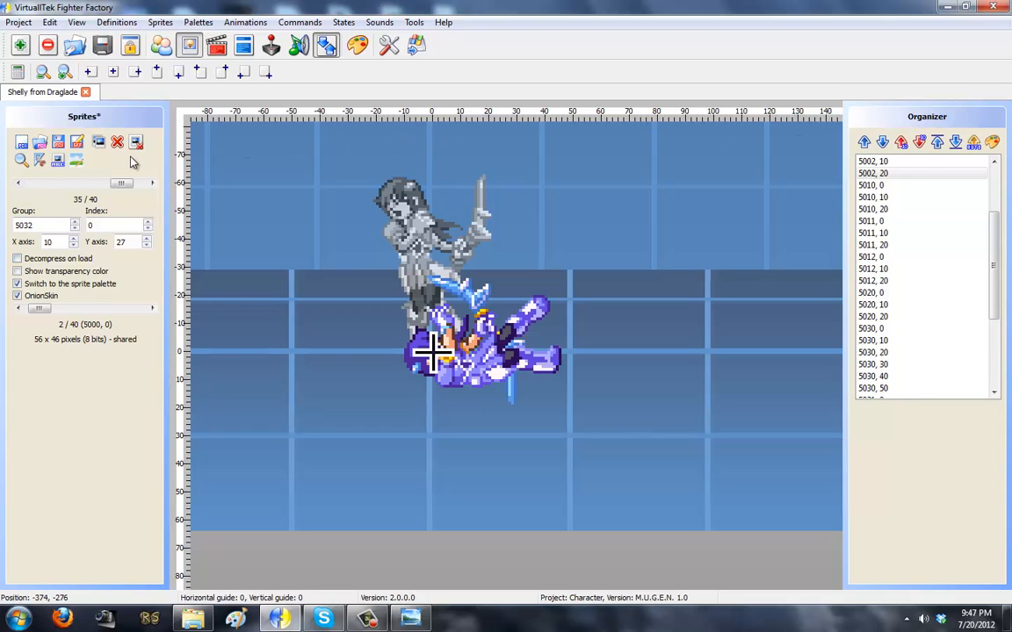
left_click(75, 142)
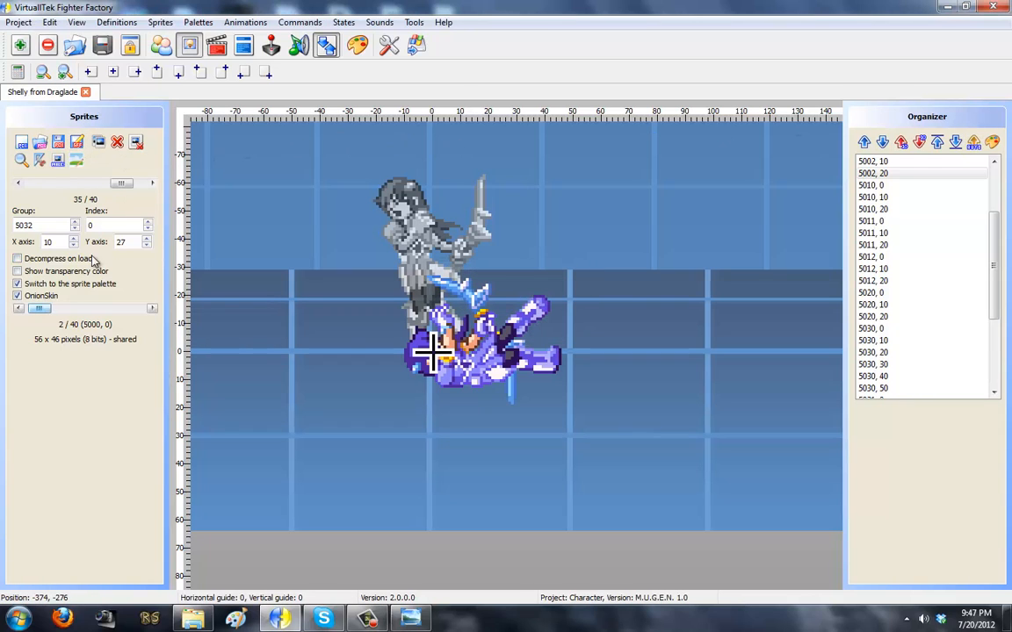
- Go back through the group 5030 sprites and forward to sprite 5031, 0 to check the sorted order and poses
left_click_drag(121, 184, 104, 203)
key("Left")
key("Left")
key("Left")
key("Left")
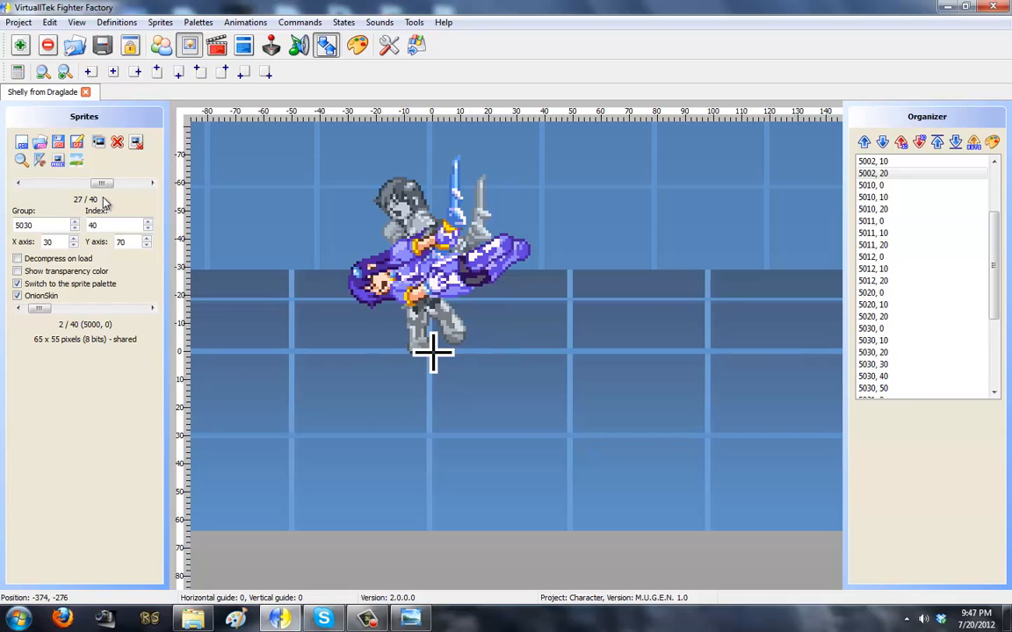
key("Left")
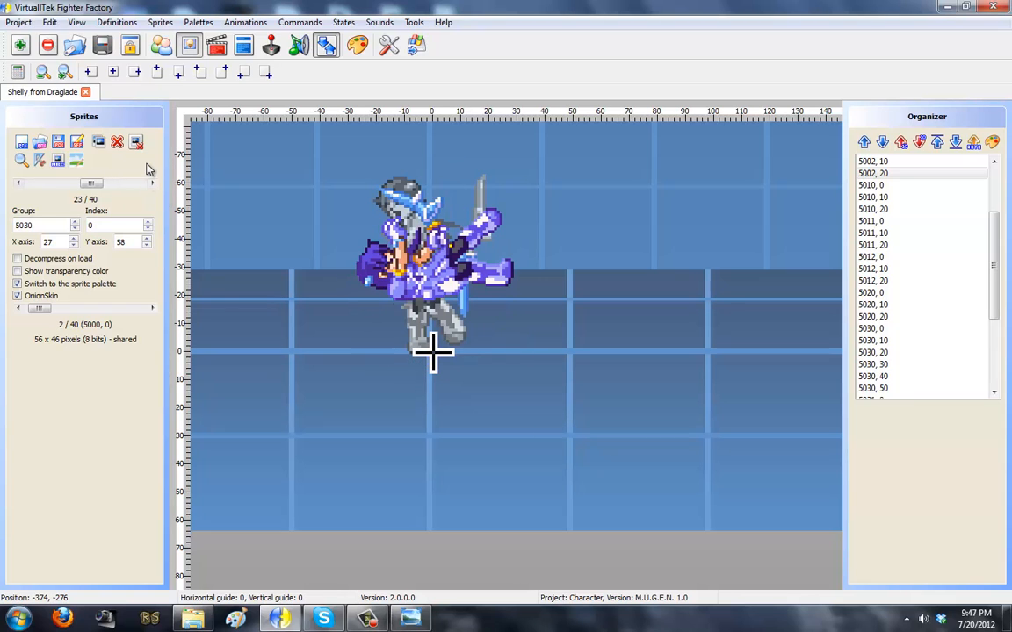
key("Right")
key("Right")
key("Right")
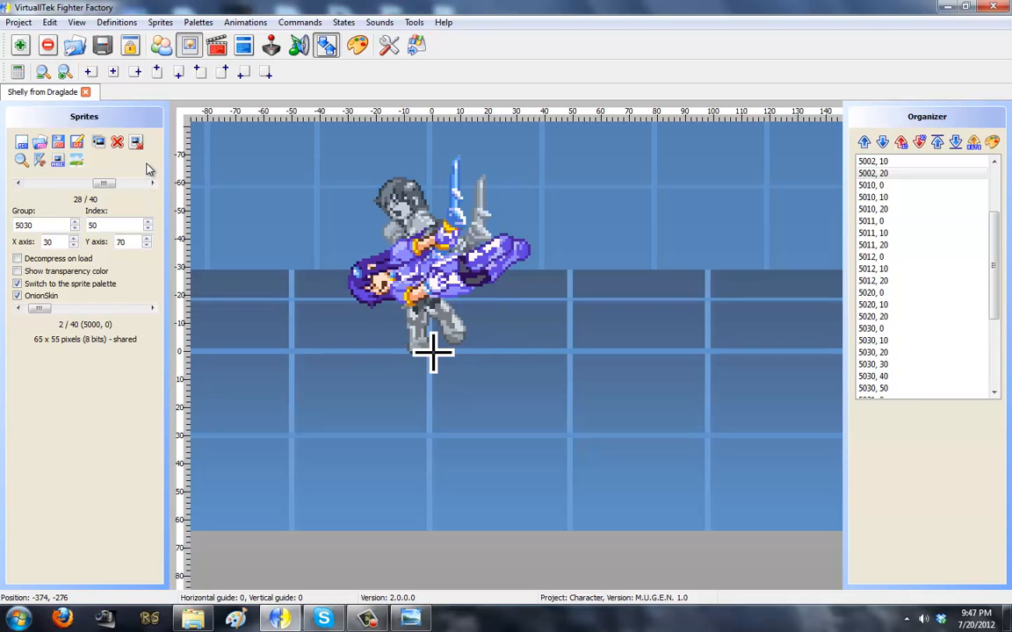
key("Right")
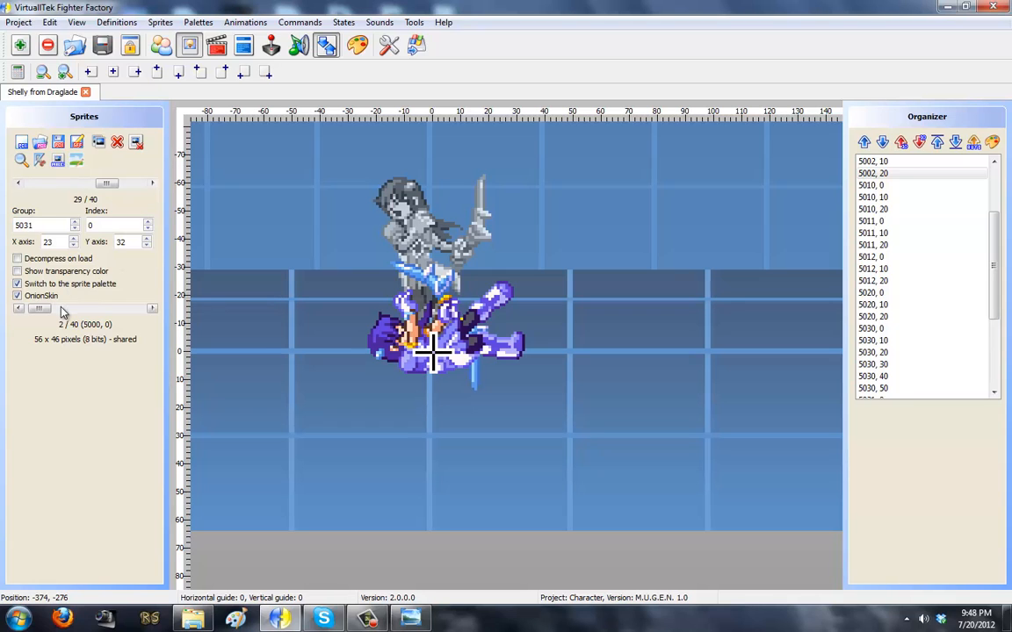
- Align sprites 5031, 10, 5031, 20 (axis 23, 32) and 5031, 30 (axis 30, 46), using sprite 5031, 0 as the OnionSkin reference
left_click_drag(40, 309, 105, 308)
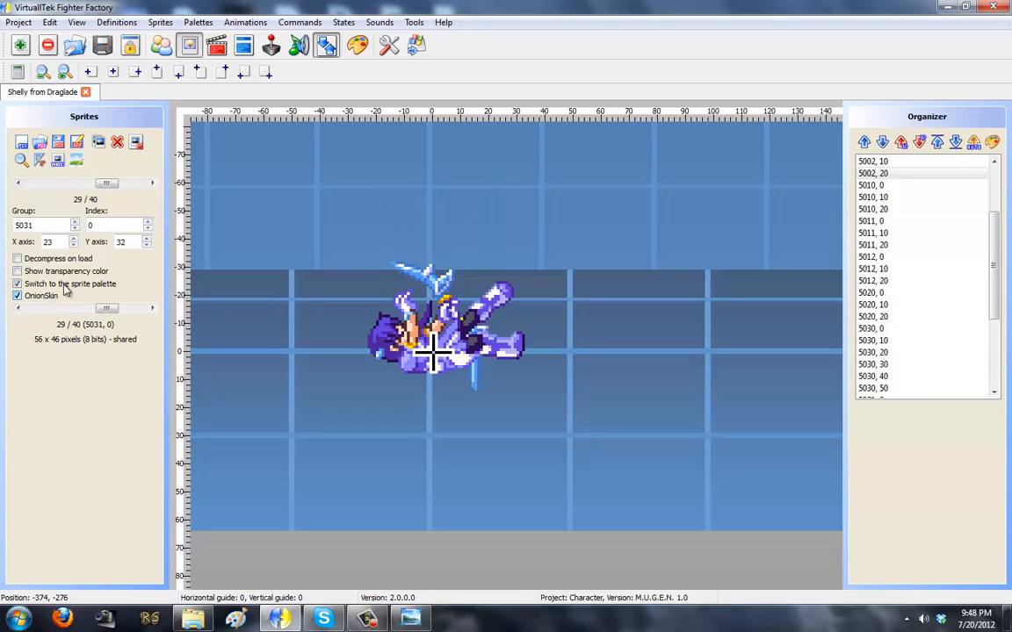
key("Right")
left_click_drag(475, 296, 486, 370)
left_click(153, 184)
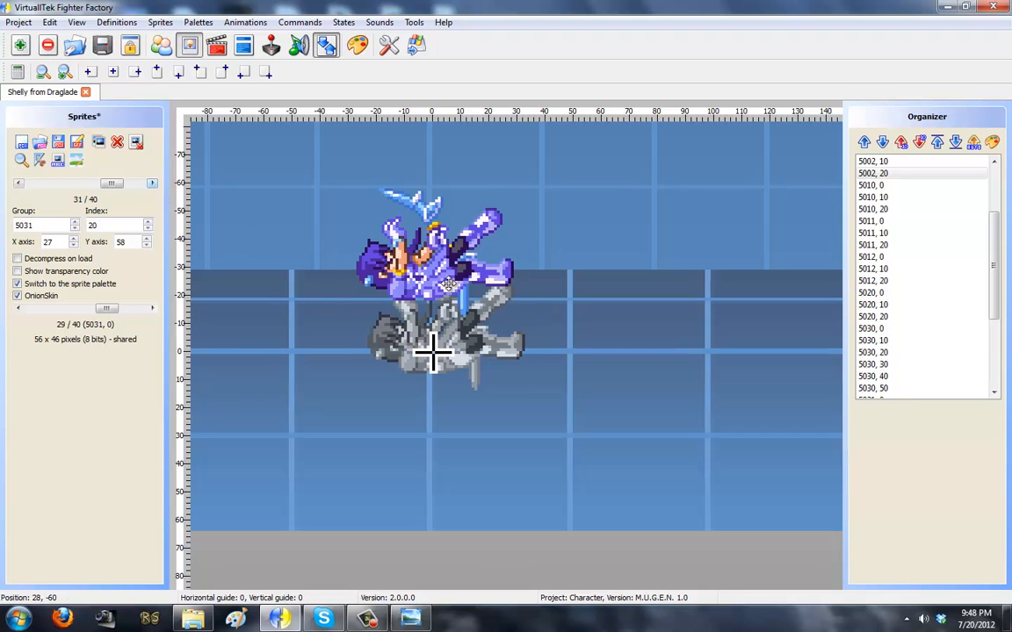
left_click_drag(446, 275, 457, 347)
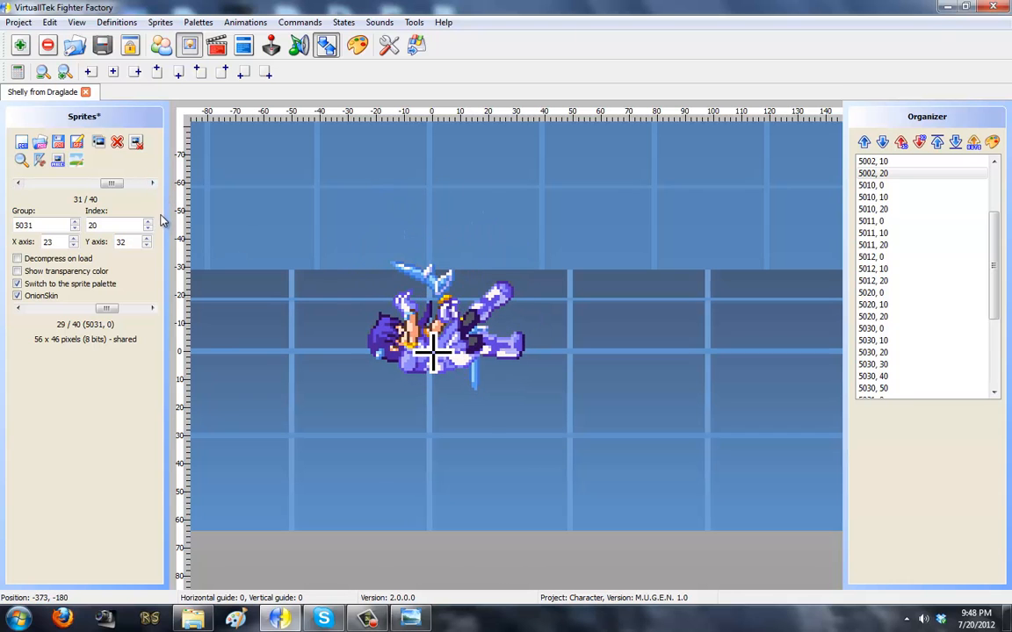
left_click(153, 184)
left_click_drag(461, 307, 463, 348)
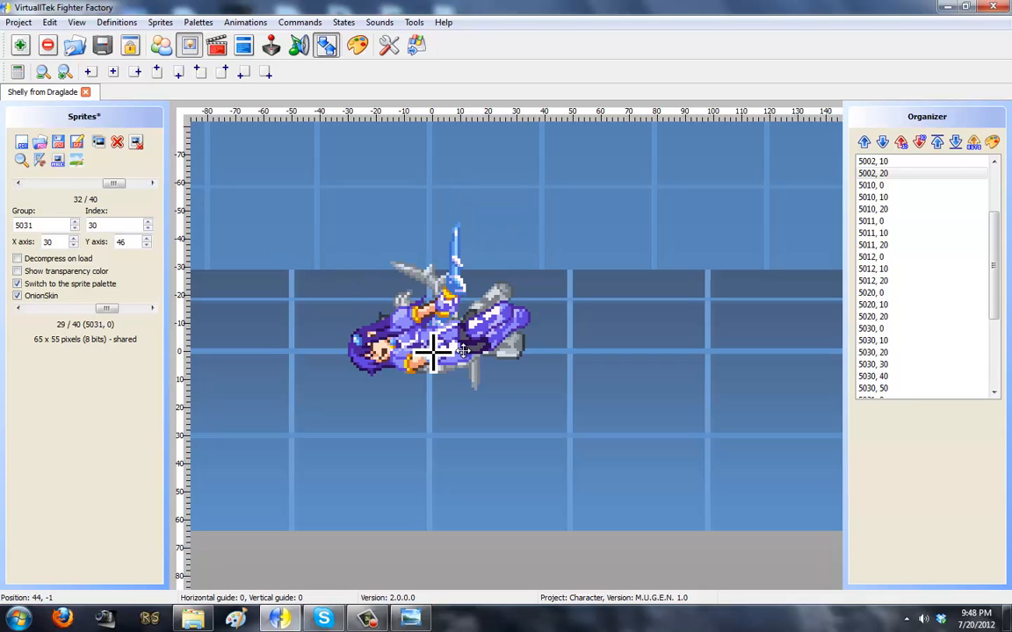
- Align sprites 5031, 40 and 5031, 50 (axis 30, 45) using sprite 5031, 30 as the OnionSkin reference
left_click(153, 184)
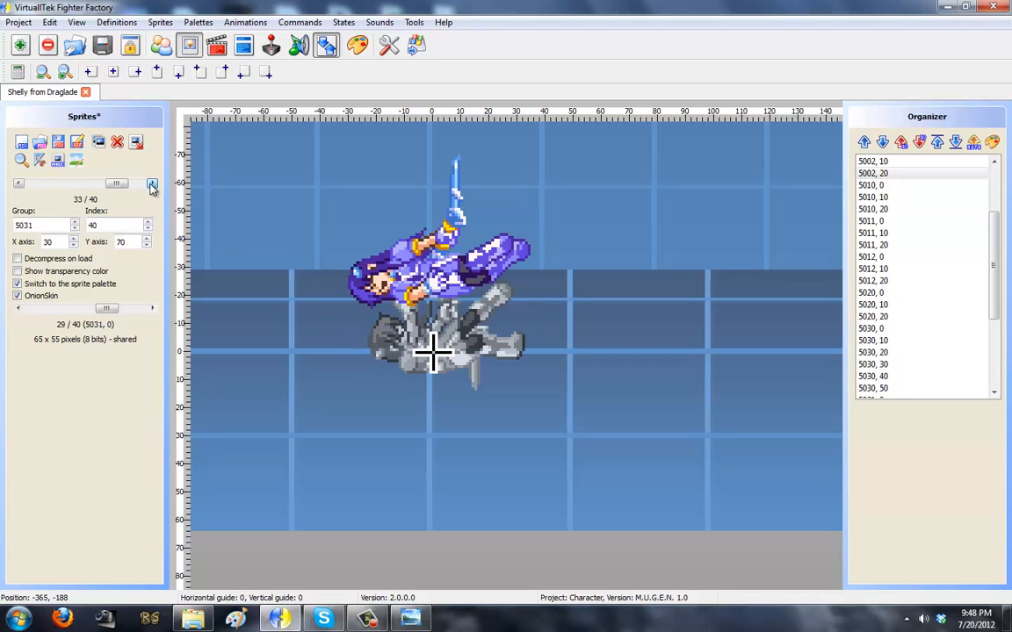
left_click(152, 309)
left_click(152, 309)
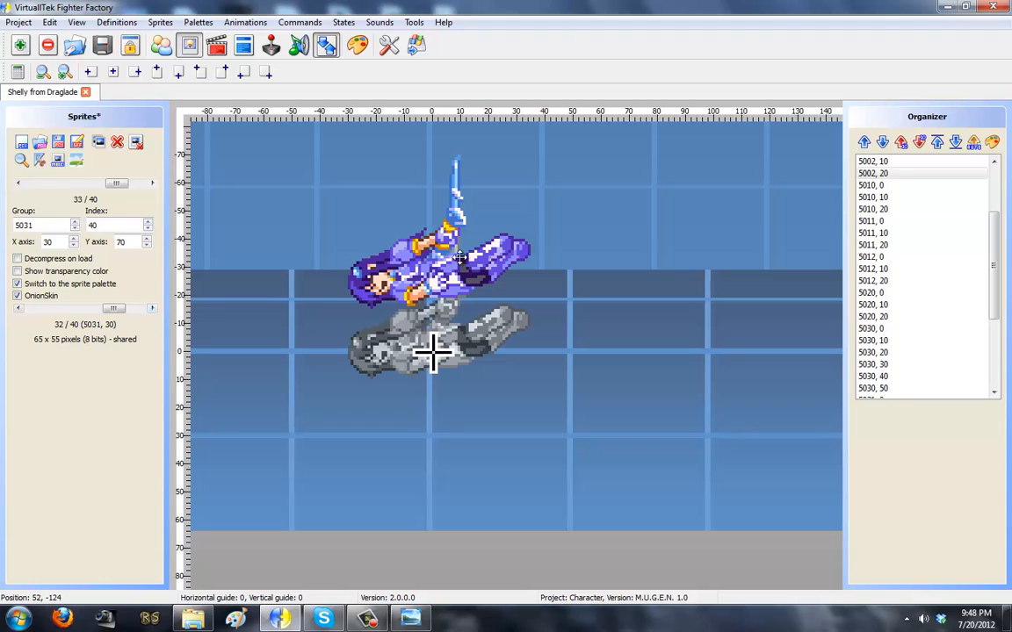
left_click_drag(458, 259, 431, 364)
left_click(153, 183)
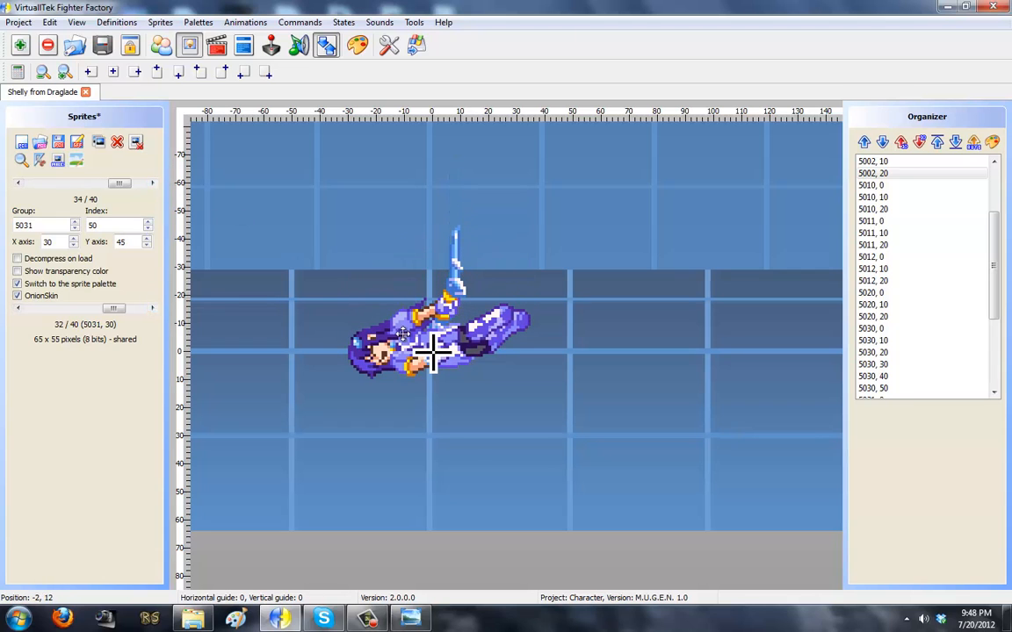
- Align sprites 5032, 10 (axis 10, 27), 5032, 20 and 5032, 30 (axis 9, 45), using sprite 5032, 0 as the OnionSkin reference
left_click(152, 184)
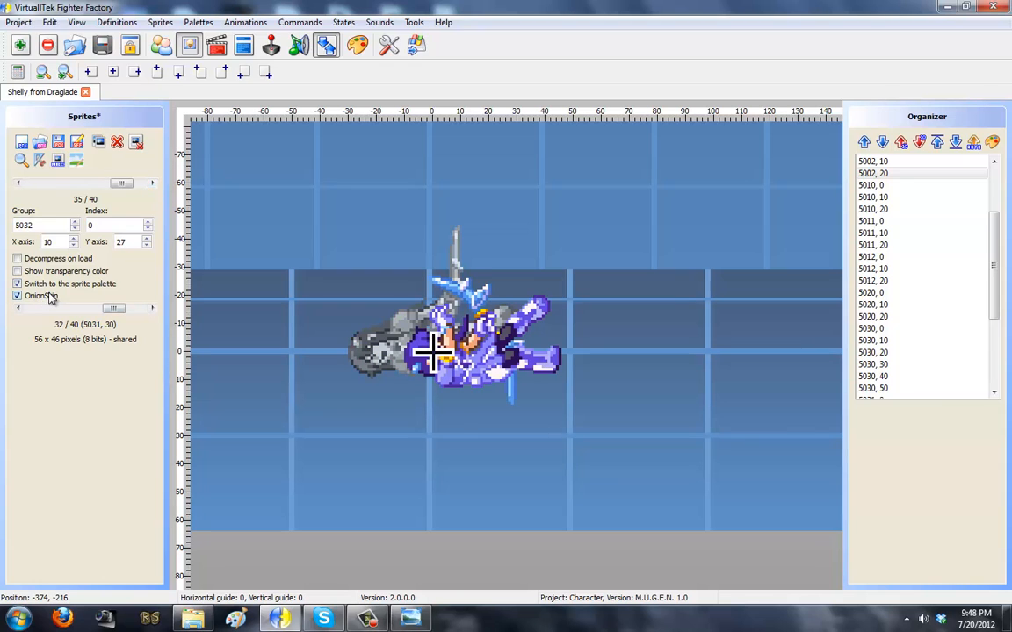
double_click(49, 297)
left_click(153, 185)
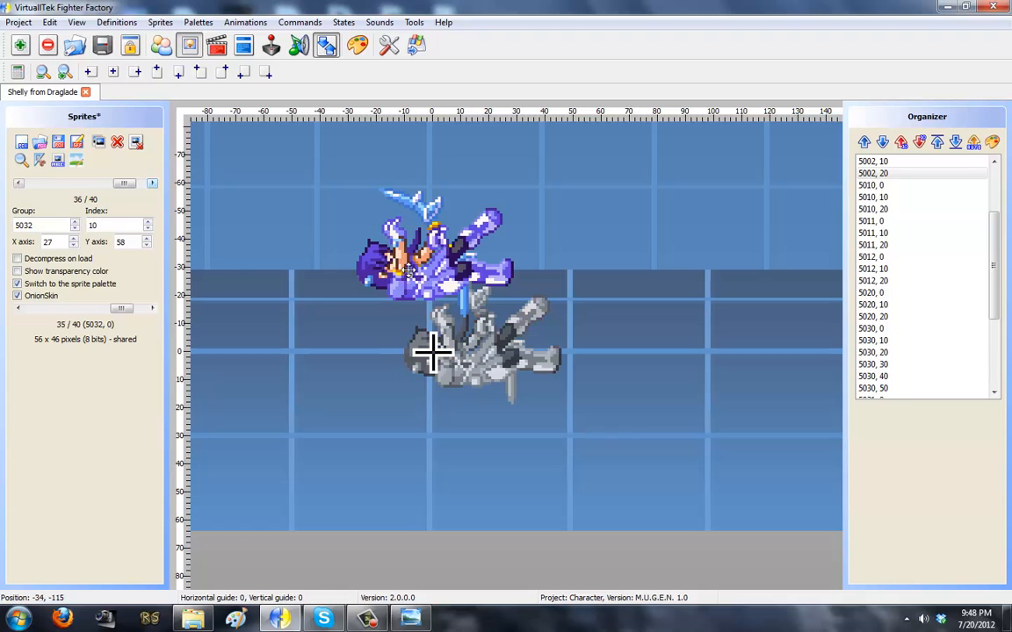
left_click_drag(408, 274, 433, 352)
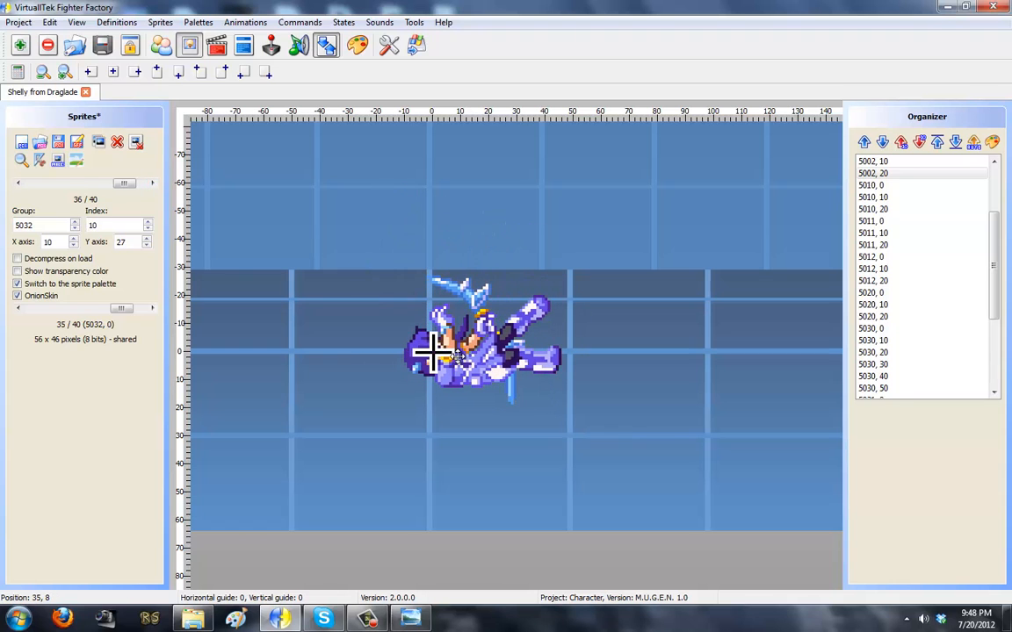
left_click(153, 184)
left_click_drag(453, 281, 497, 374)
left_click(153, 184)
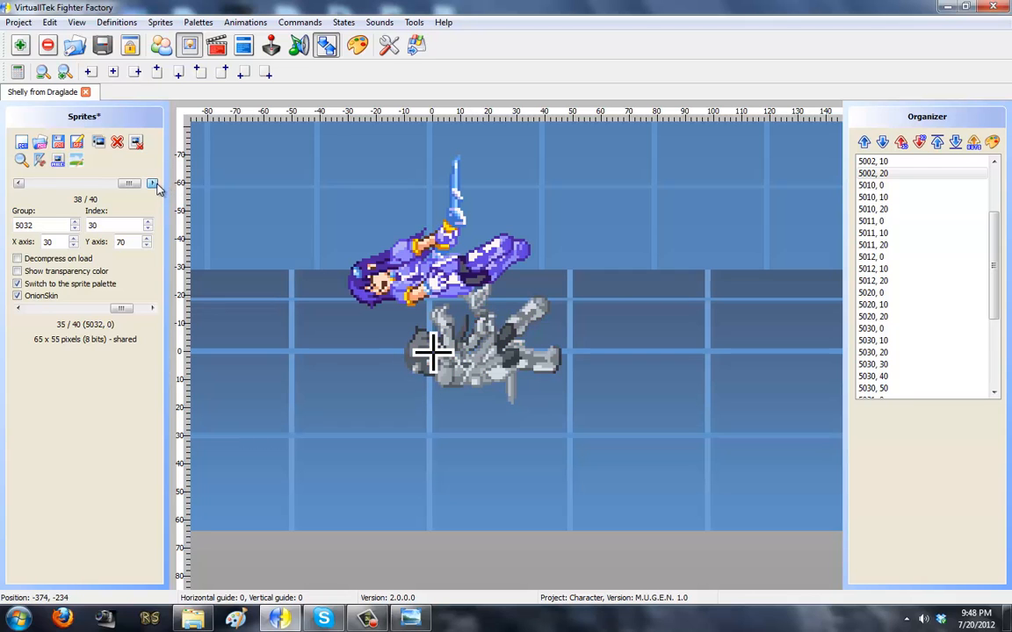
left_click_drag(407, 321, 473, 343)
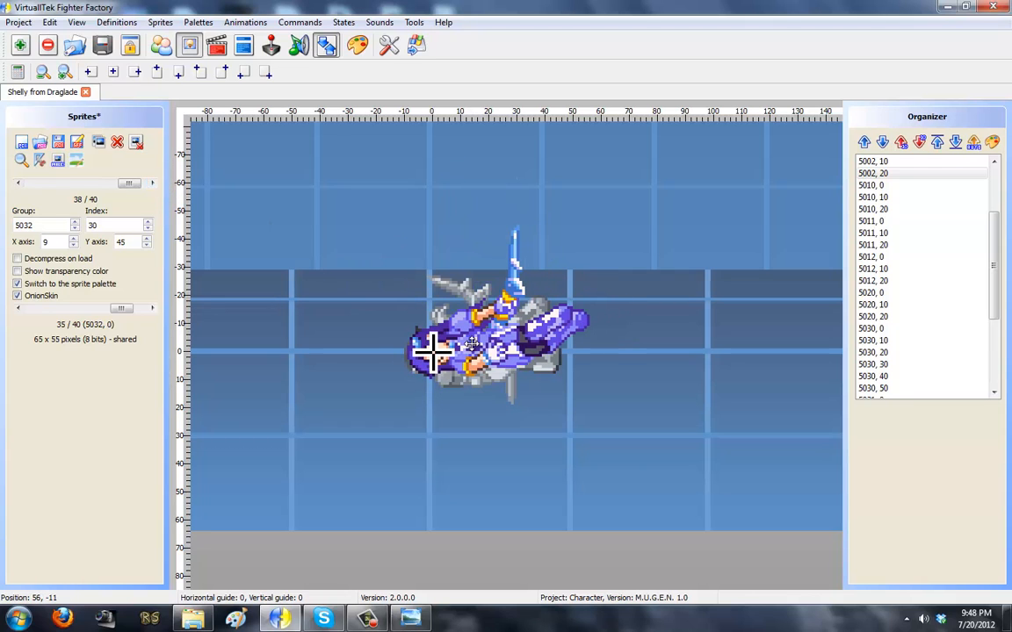
- Align sprites 5032, 40 and 5032, 50 (axis 9, 45) using sprite 5032, 30 as the OnionSkin reference, and save the sprite file
left_click(54, 299)
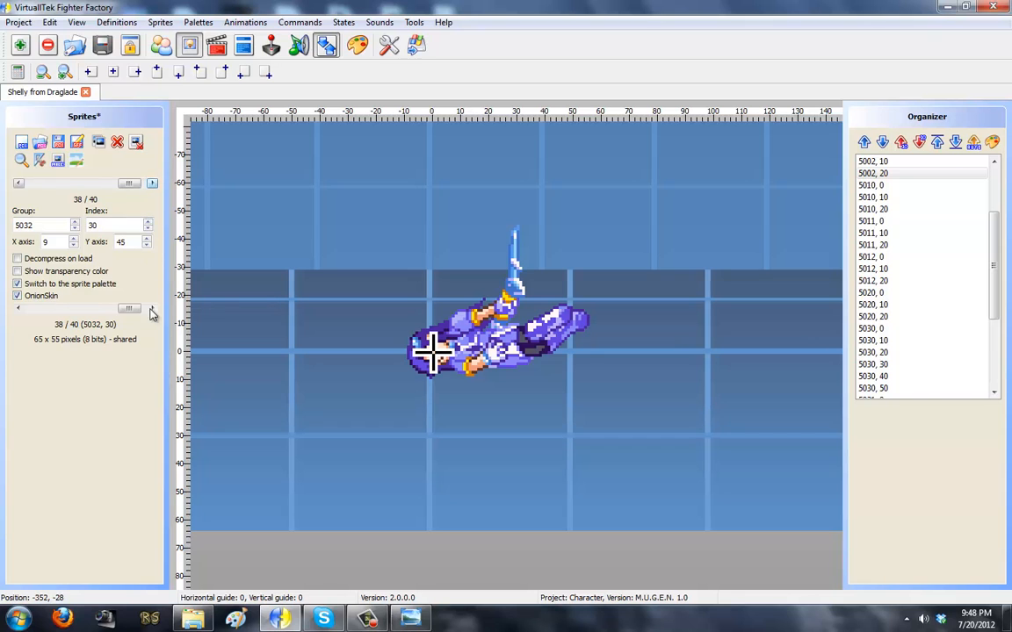
left_click(152, 183)
left_click_drag(438, 282, 478, 343)
left_click(152, 182)
left_click_drag(461, 307, 466, 330)
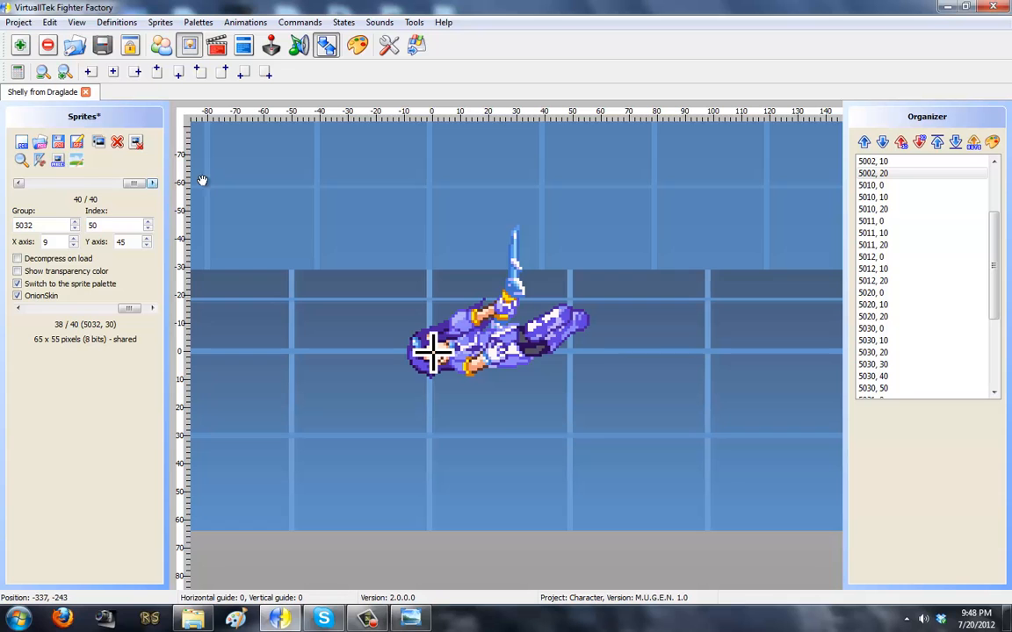
left_click(78, 147)
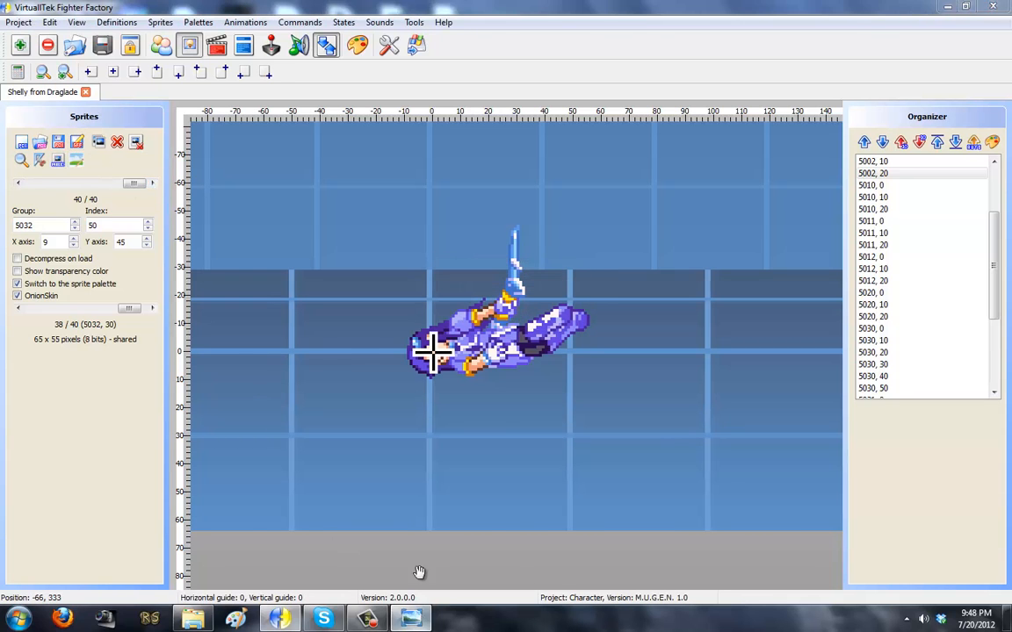
- Following the group 5040 poses in the reference image, add HURT004 as sprite 5040, 0, cropped and with a bottom-centre axis
left_click(411, 618)
left_click_drag(444, 453, 445, 250)
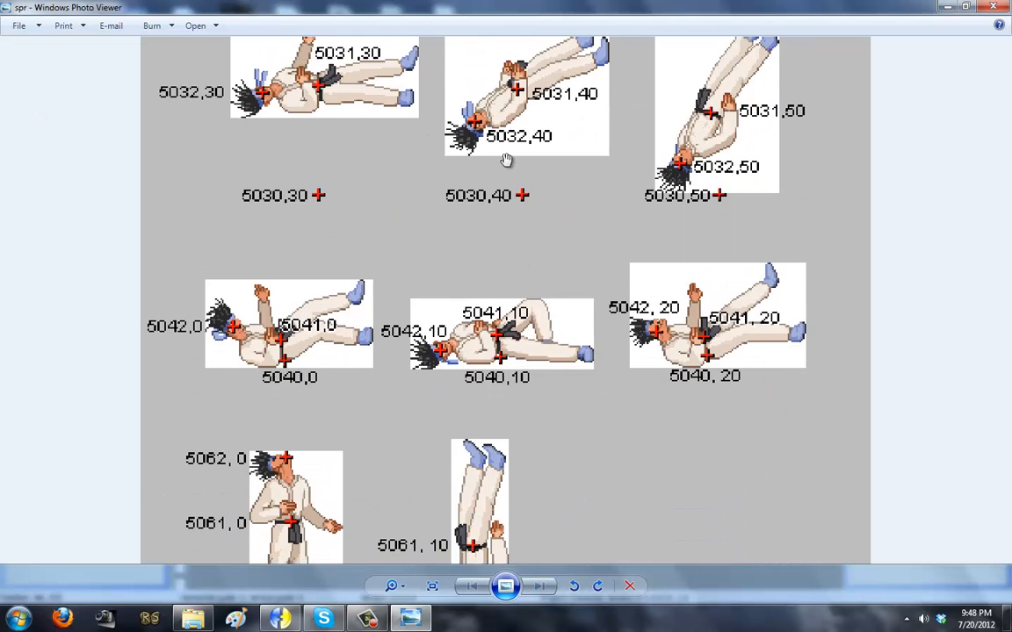
left_click_drag(505, 162, 503, 105)
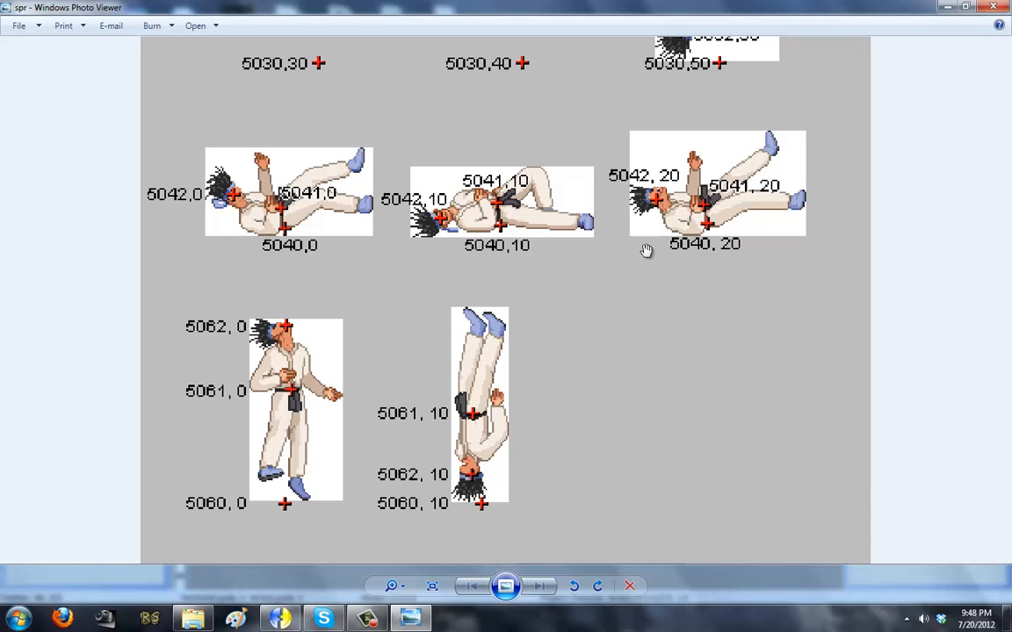
left_click(282, 619)
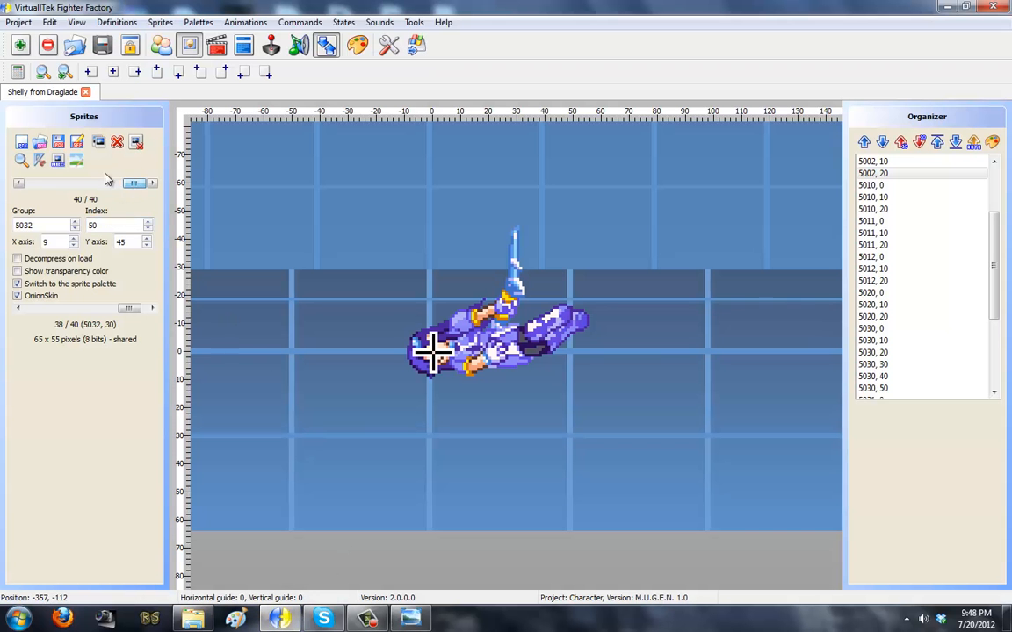
left_click(22, 146)
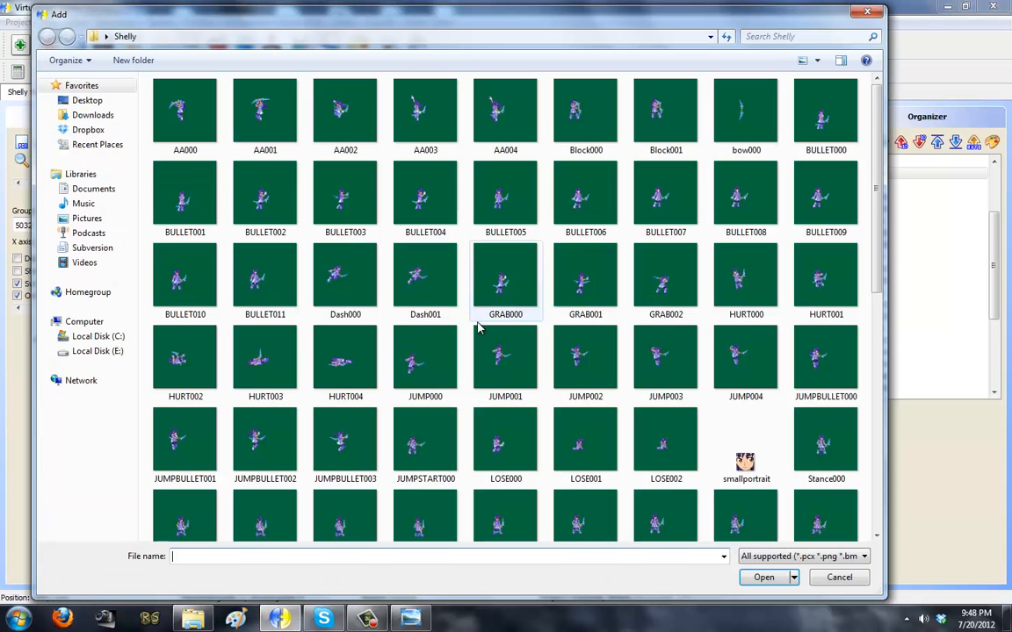
left_click(615, 394)
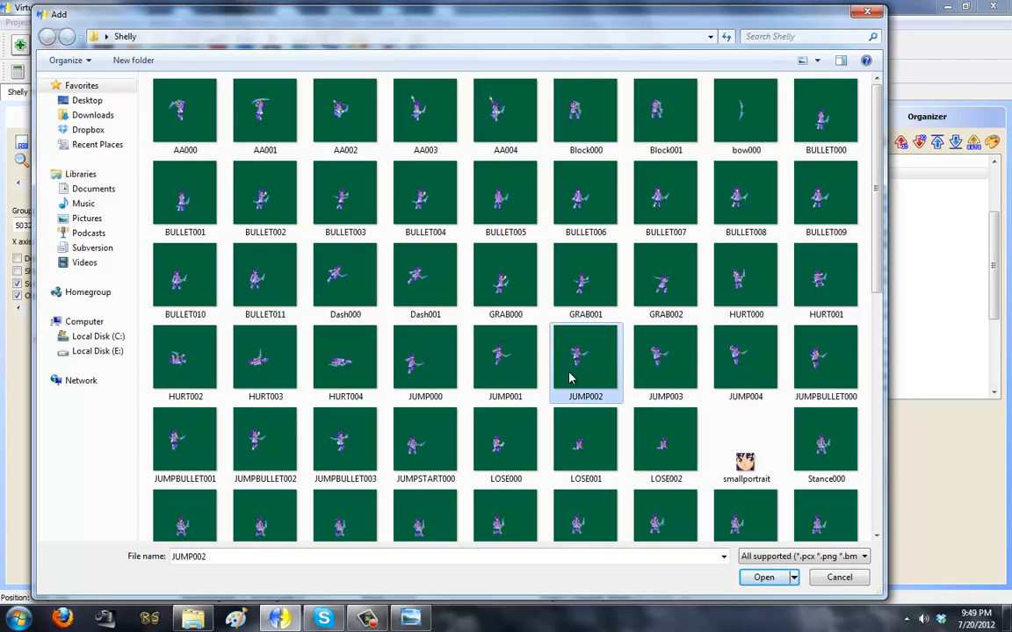
left_click(336, 375)
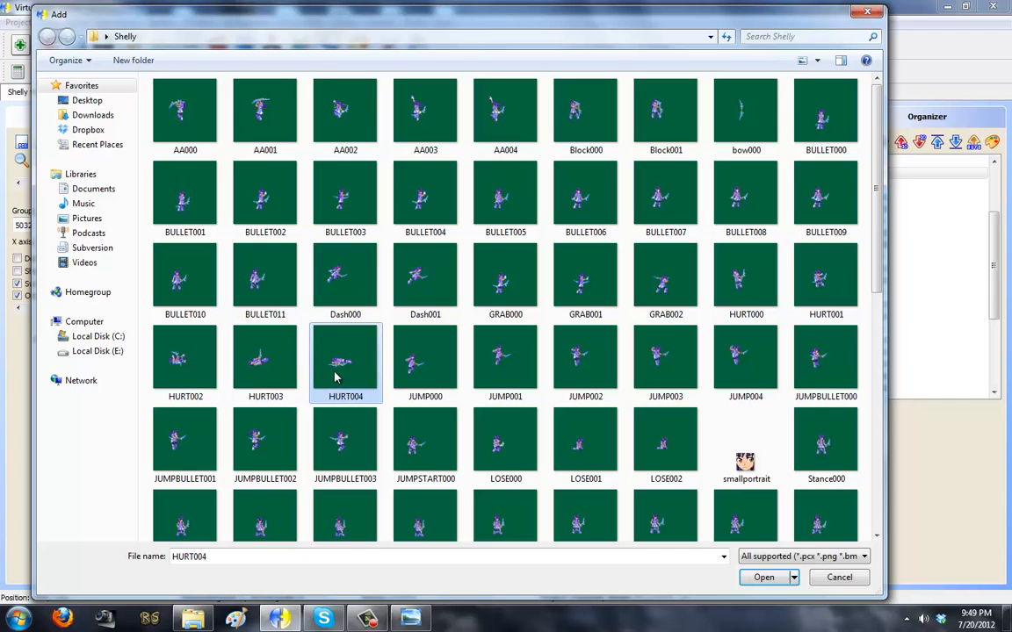
left_click(763, 578)
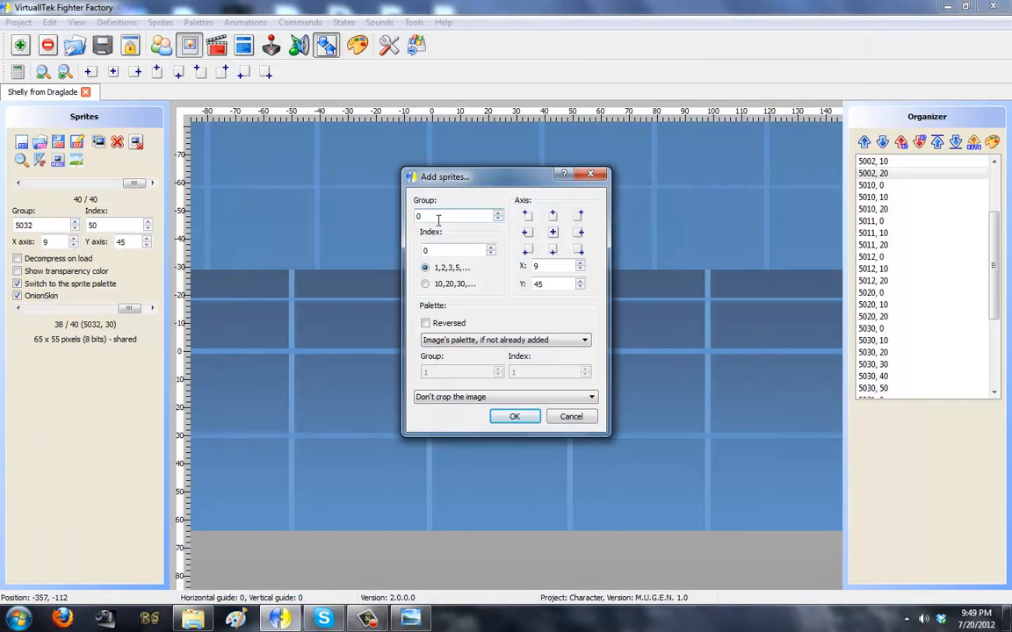
left_click(552, 251)
left_click(505, 397)
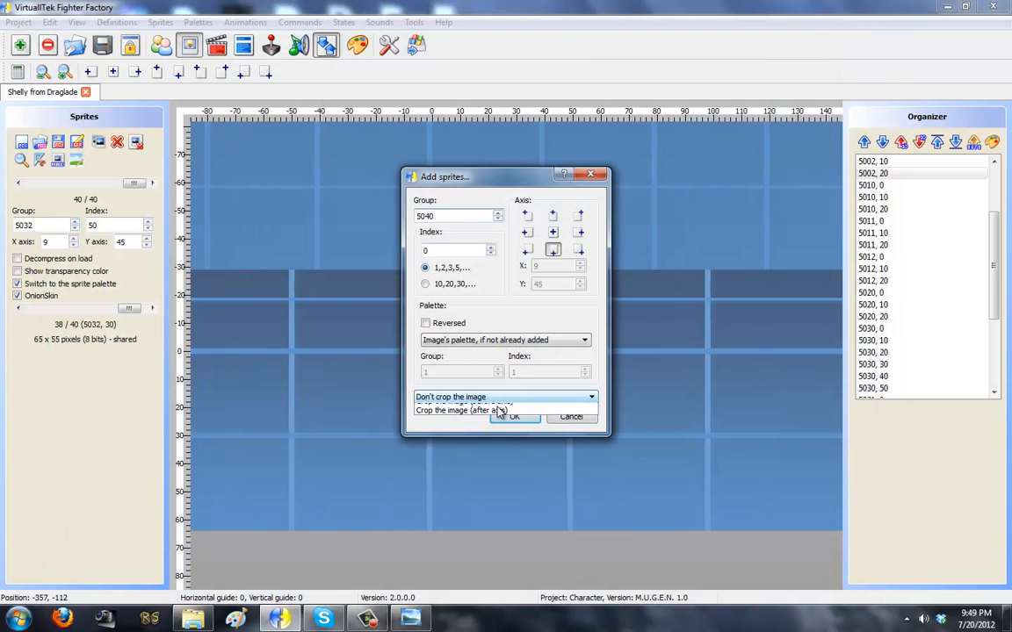
left_click(499, 412)
left_click(515, 417)
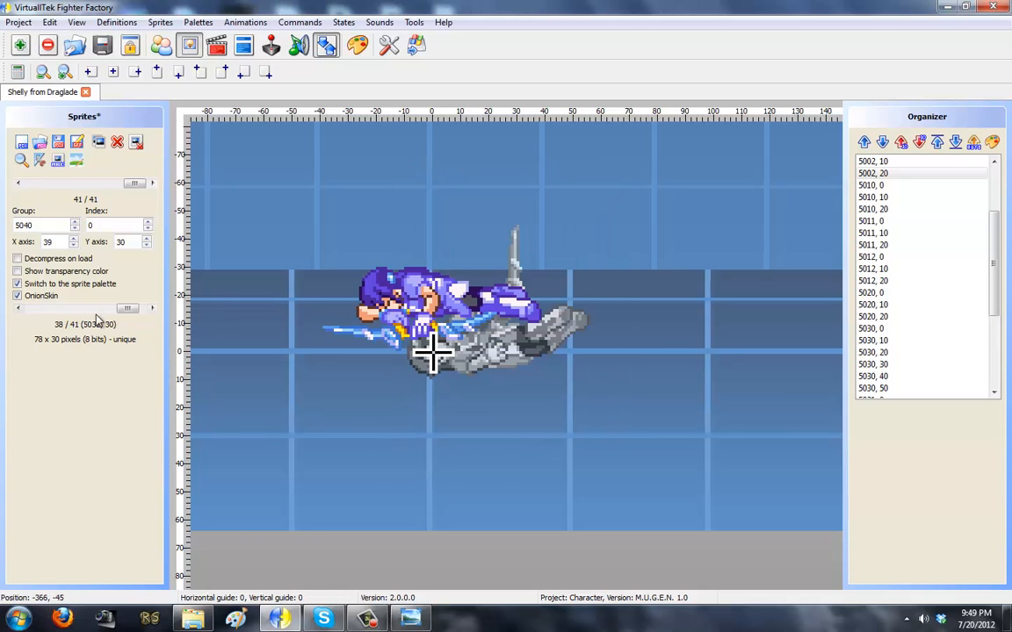
- Align sprite 5040, 0 at axis 43, 18 against OnionSkin sprite 5030, 10, and duplicate it as 5040, 10 and 5040, 20
left_click_drag(128, 309, 93, 317)
left_click_drag(437, 294, 424, 334)
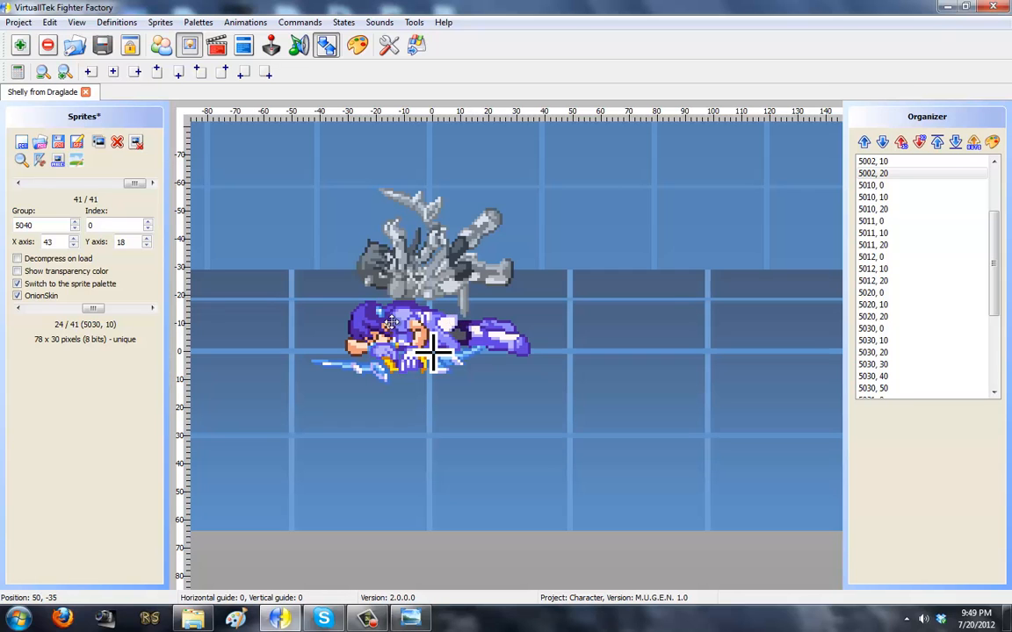
key("alt+Tab")
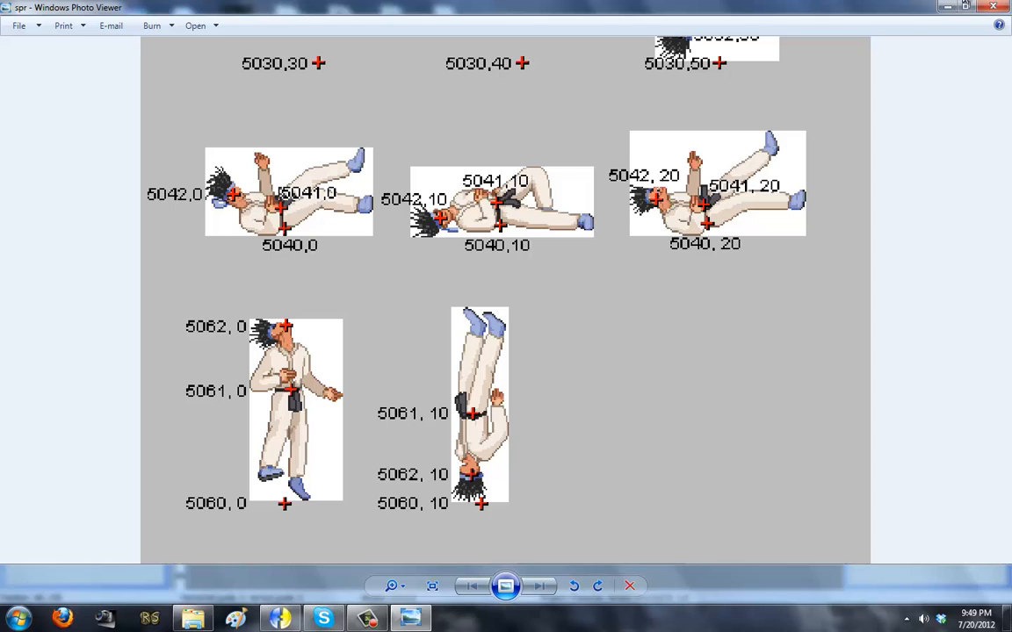
key("alt+Tab")
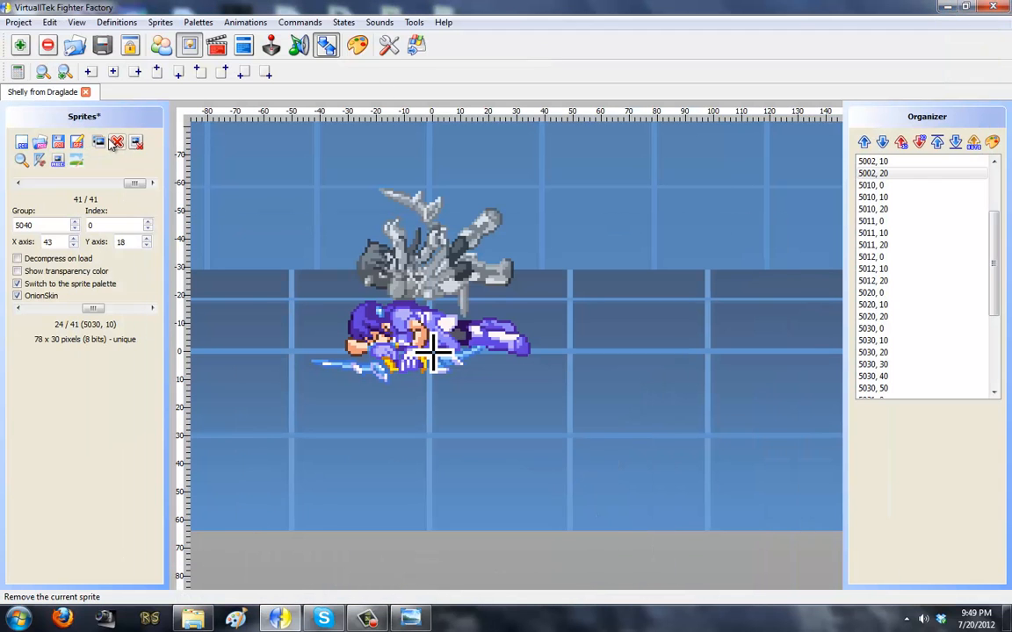
key("alt+Tab")
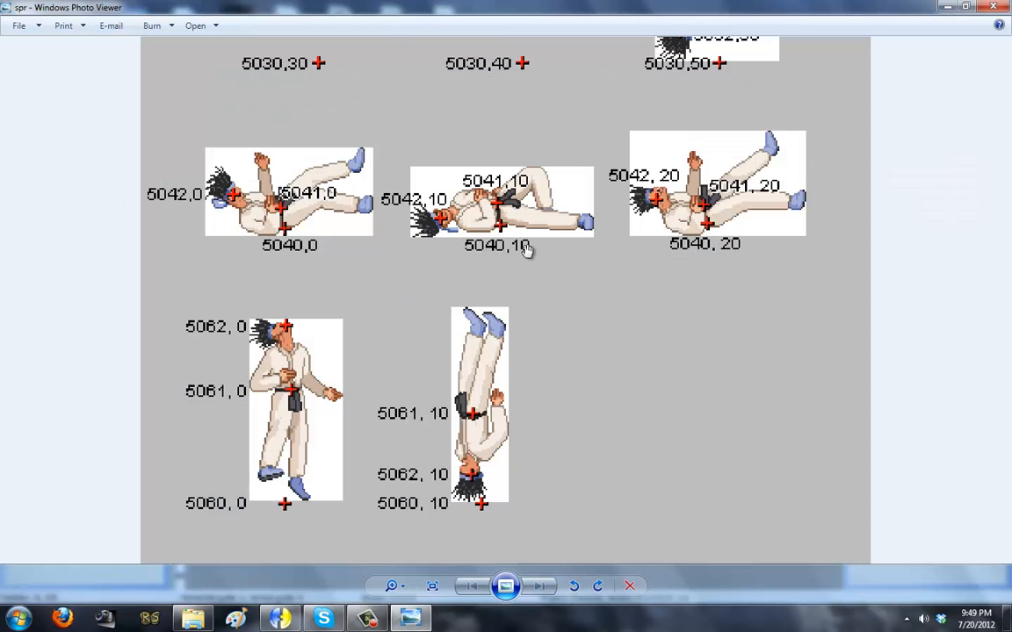
left_click(946, 13)
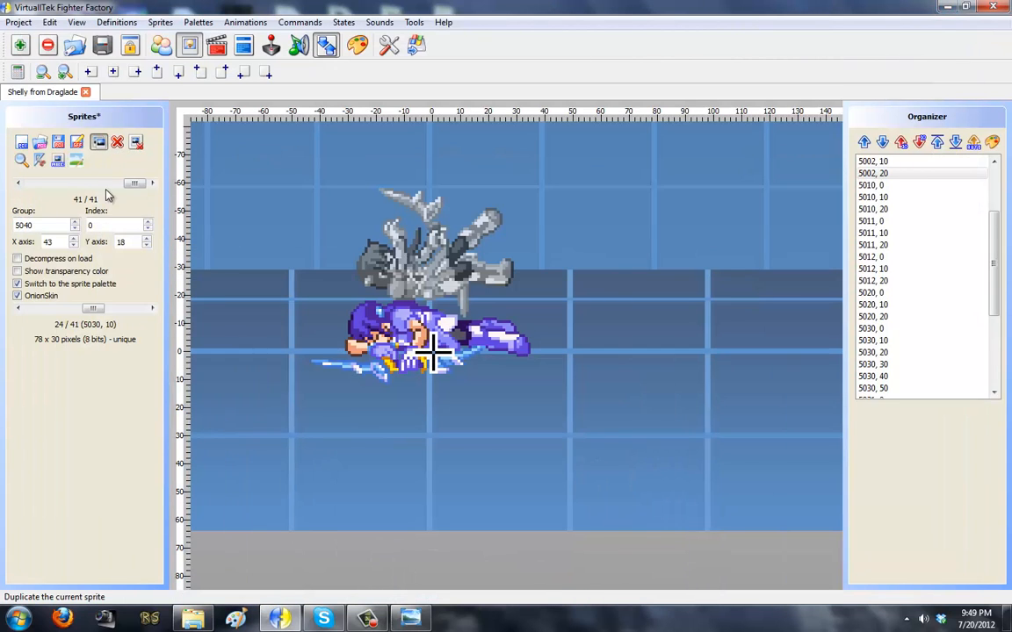
left_click(98, 144)
left_click(100, 144)
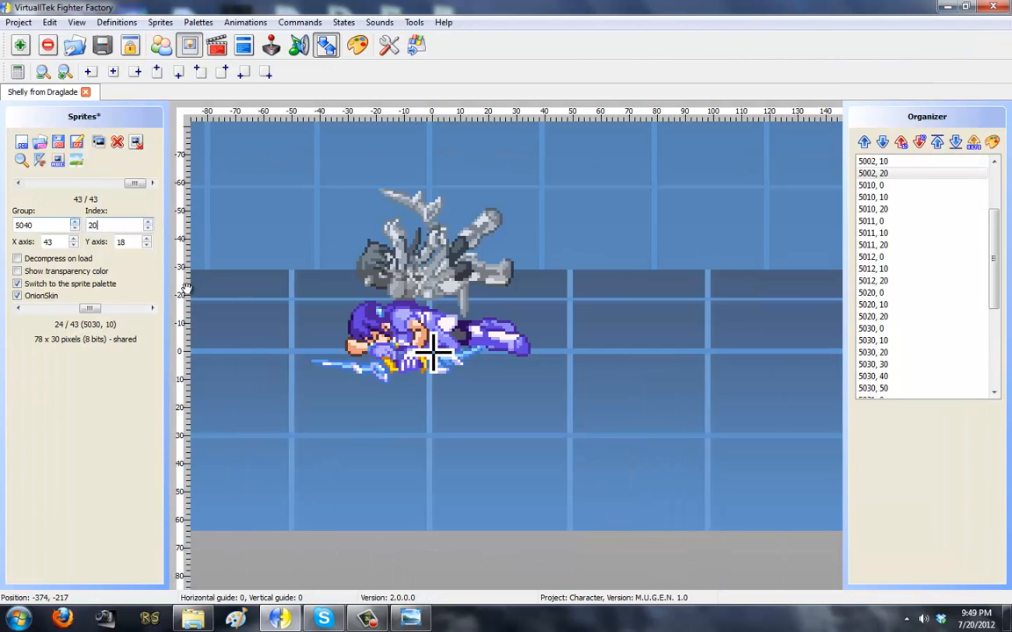
- Duplicate the lying sprite as 5041, 0 with its axis at 41, 11, and copy that as 5041, 10 and 5041, 20
left_click(98, 144)
left_click(74, 221)
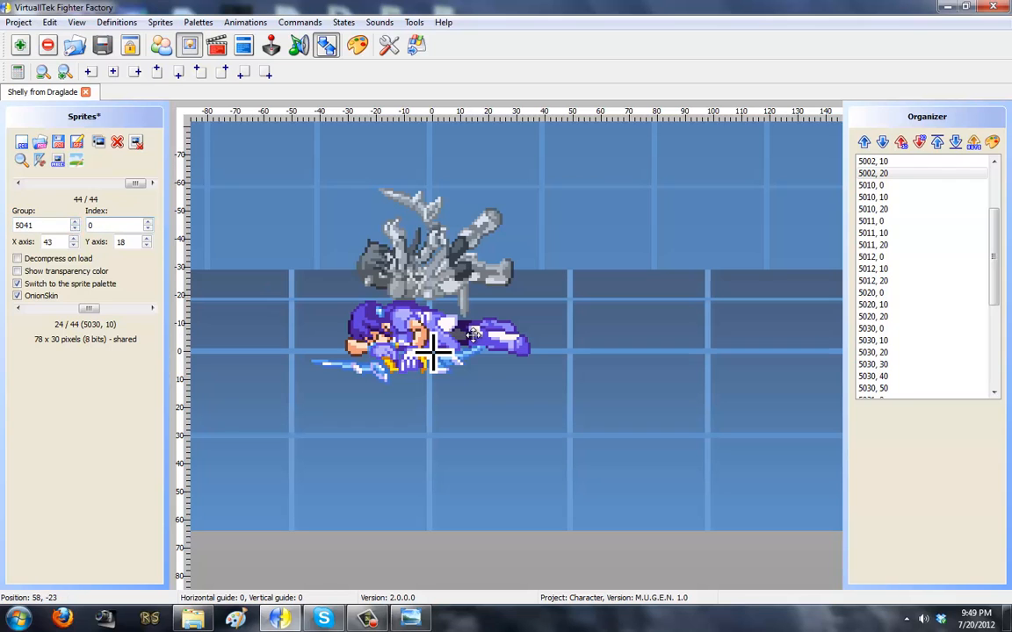
left_click_drag(472, 334, 478, 352)
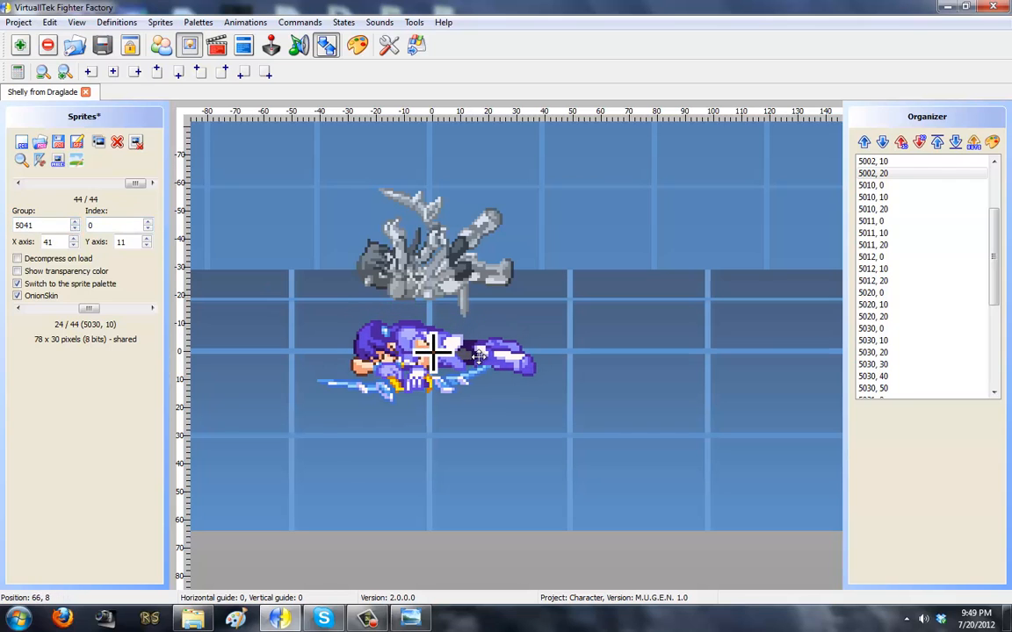
left_click(98, 144)
left_click(98, 144)
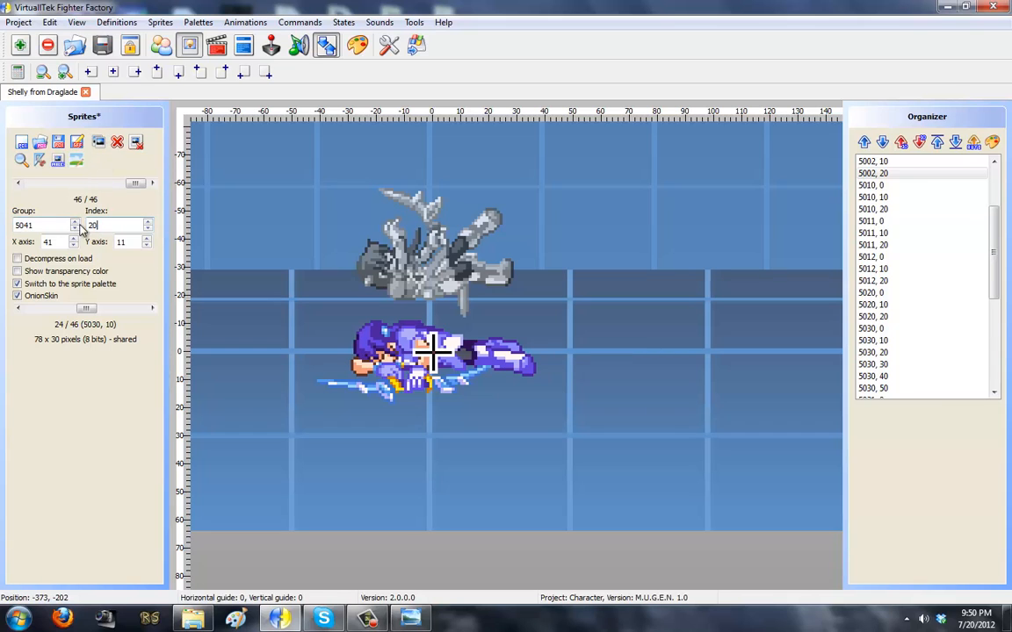
- Create sprite 5042, 0 with axis 22, 10 from the lying pose, duplicate it for the remaining group 5042 indexes, and save the sprite file
left_click(98, 144)
double_click(114, 225)
type("0")
left_click_drag(485, 367, 538, 369)
left_click(98, 143)
type("1")
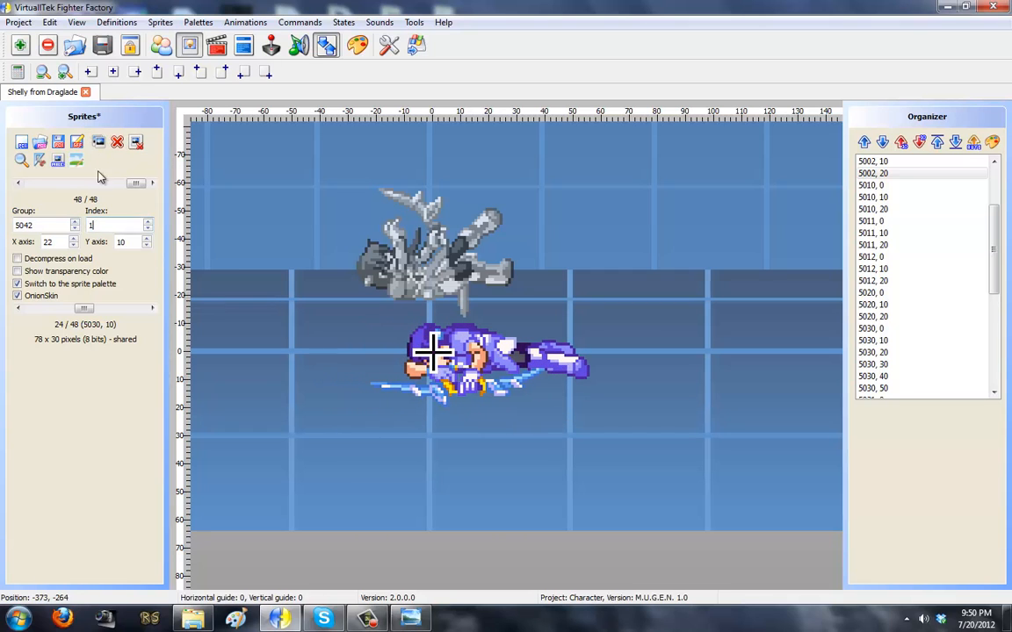
type("0")
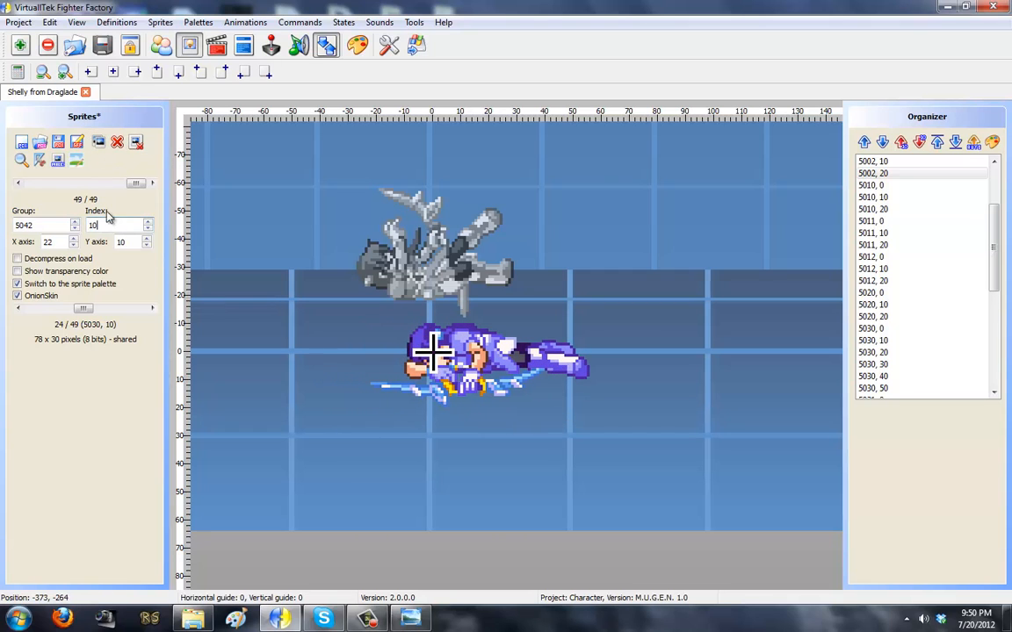
left_click(77, 142)
- Check the group 5060 to 5072 poses in the reference image, and open HURT000 from the Shelly desktop folder in IDraw3
key("alt+Tab")
left_click_drag(455, 498, 481, 239)
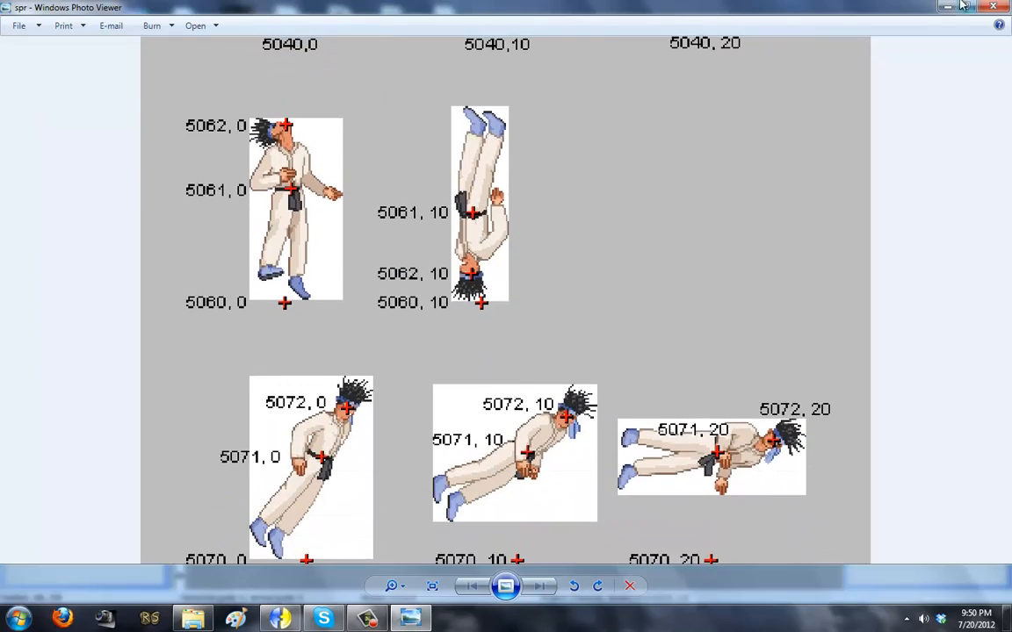
key("super+d")
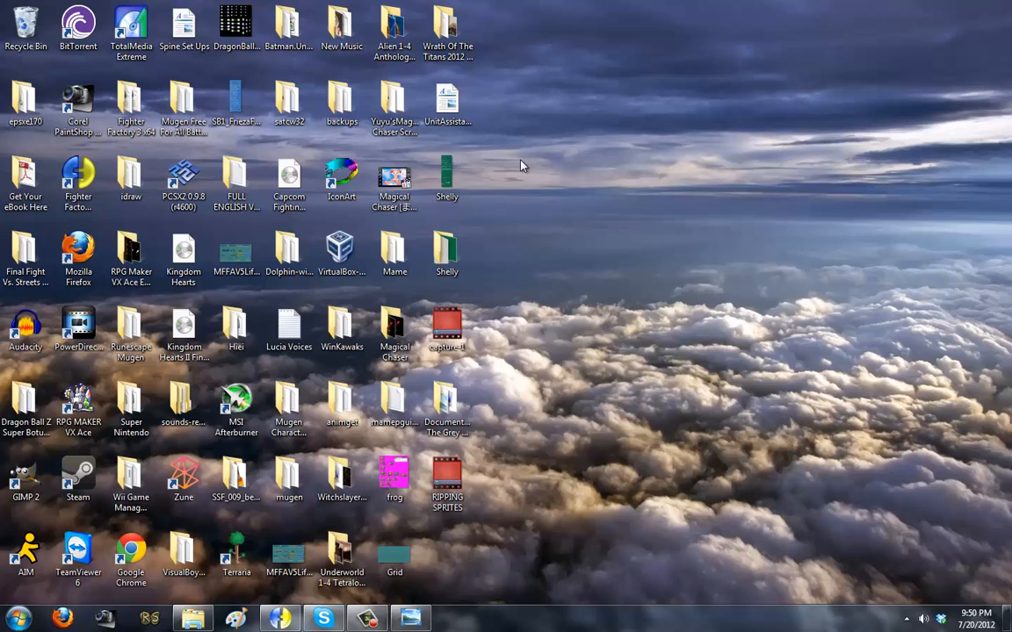
double_click(446, 250)
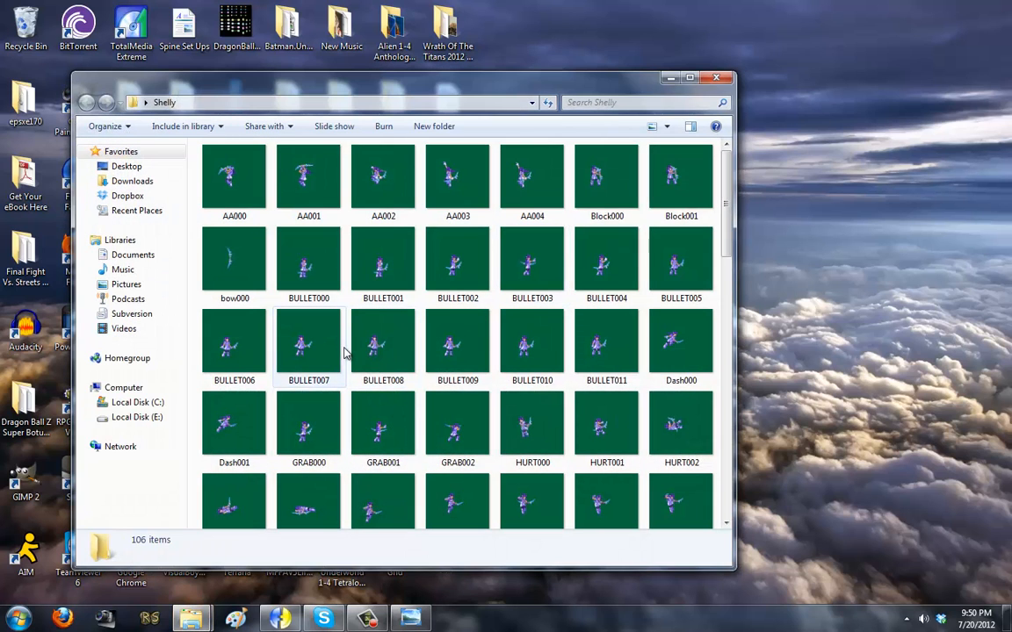
left_click(312, 320)
left_click(252, 504)
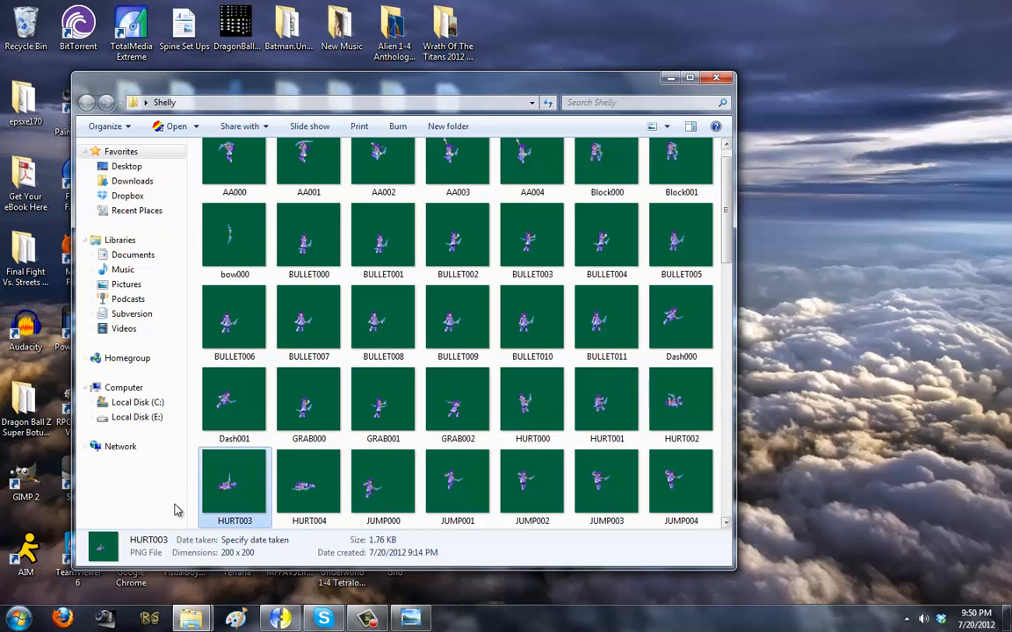
mouse_move(272, 615)
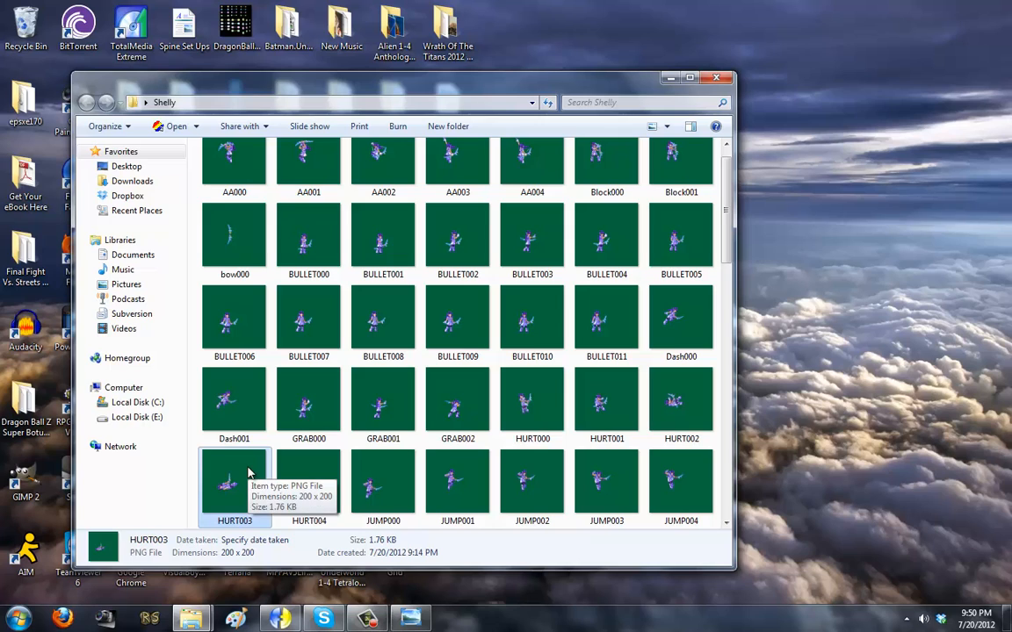
double_click(527, 400)
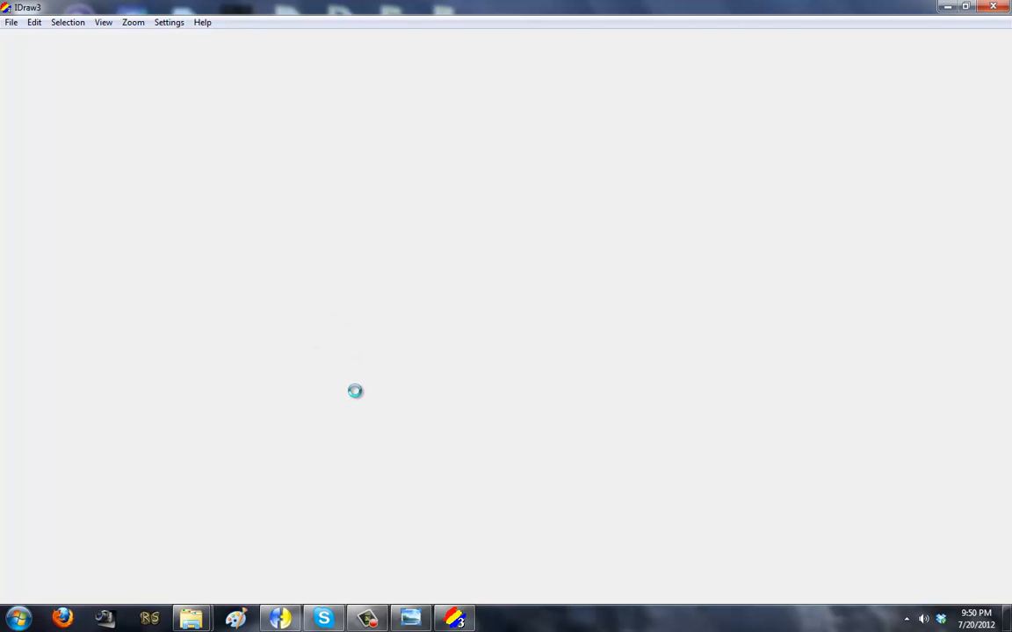
right_click(175, 139)
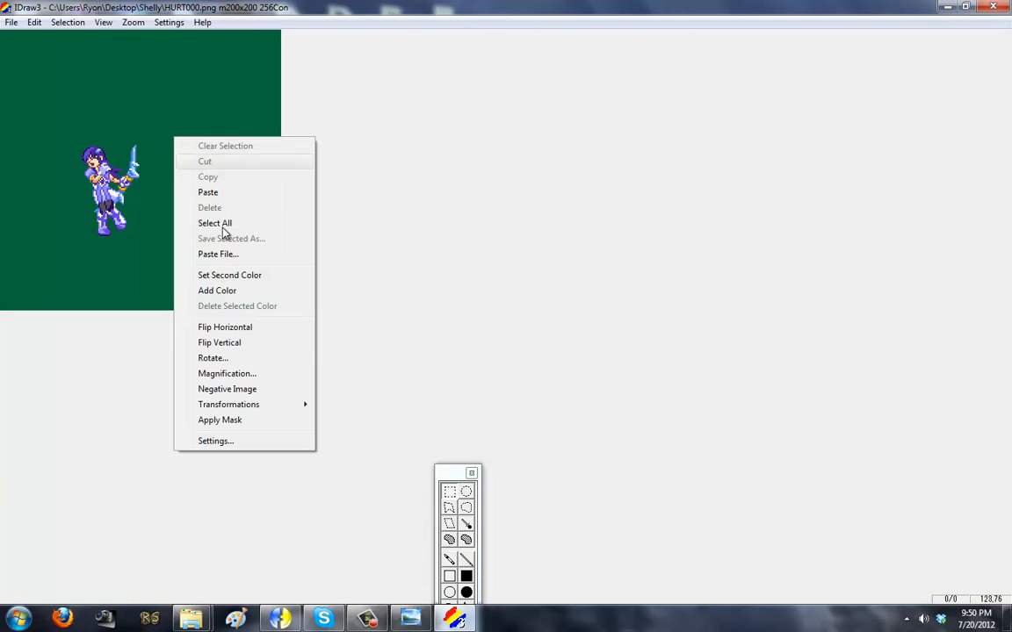
left_click(235, 358)
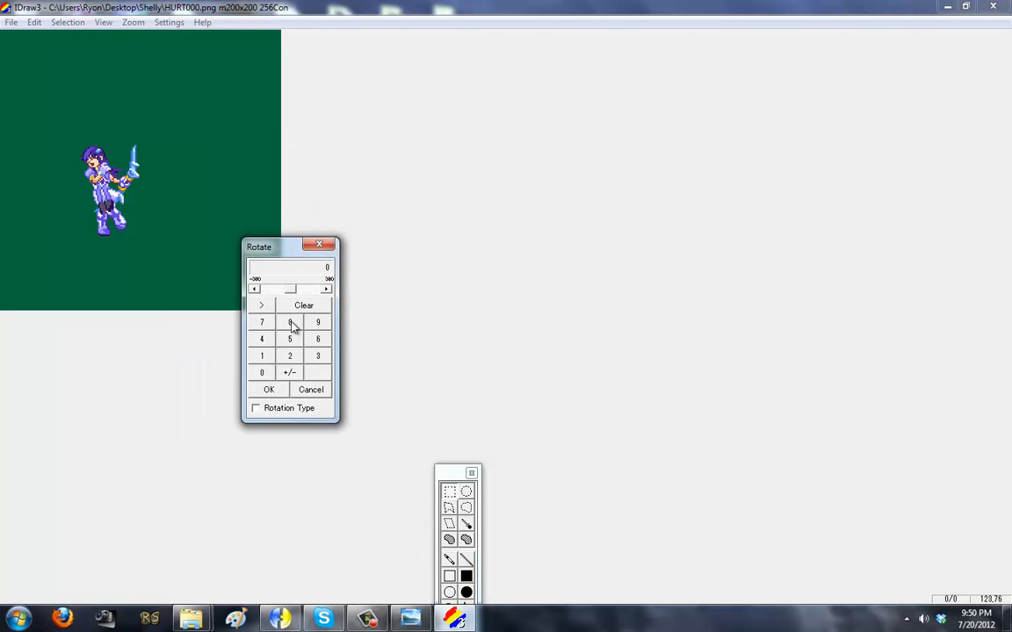
left_click(269, 389)
key("ctrl+z")
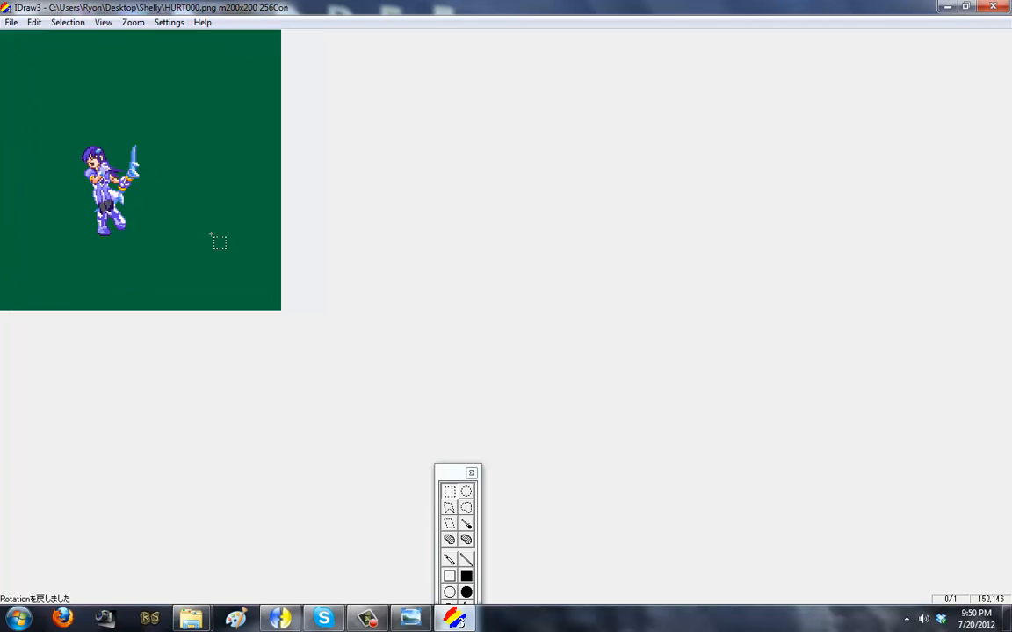
- Try turning the HURT000 figure upside down and shifting it on the canvas, undo both, and close the image without saving
right_click(188, 218)
left_click(262, 437)
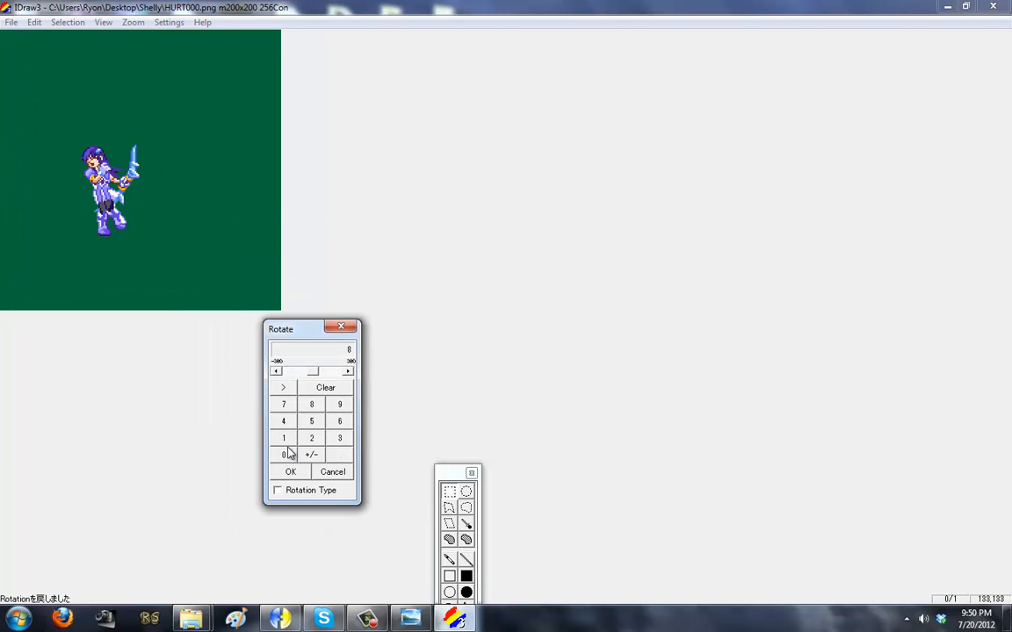
left_click(284, 454)
left_click(291, 471)
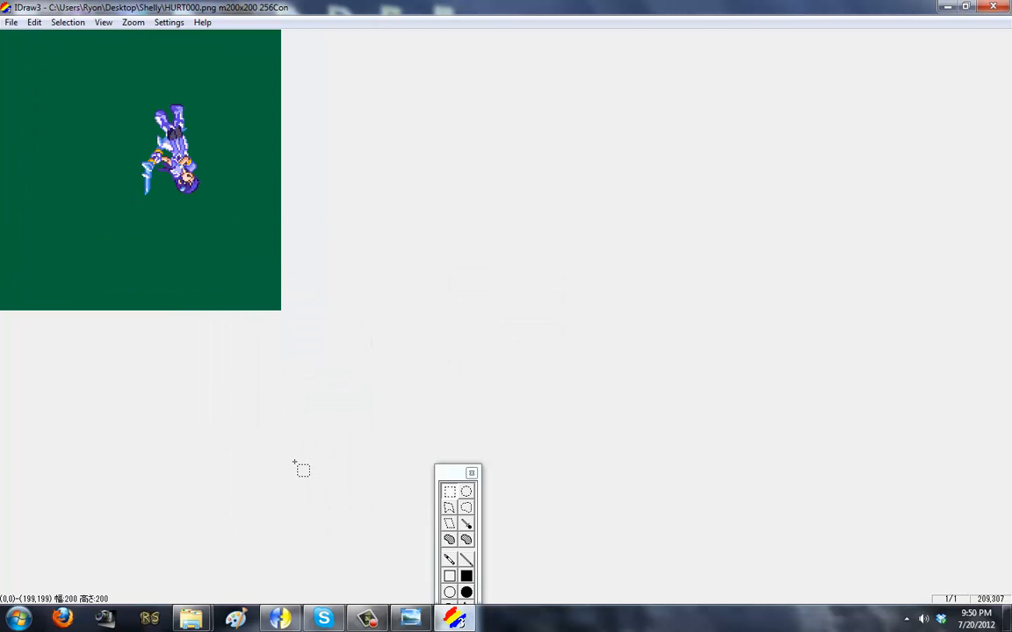
left_click_drag(210, 196, 172, 226)
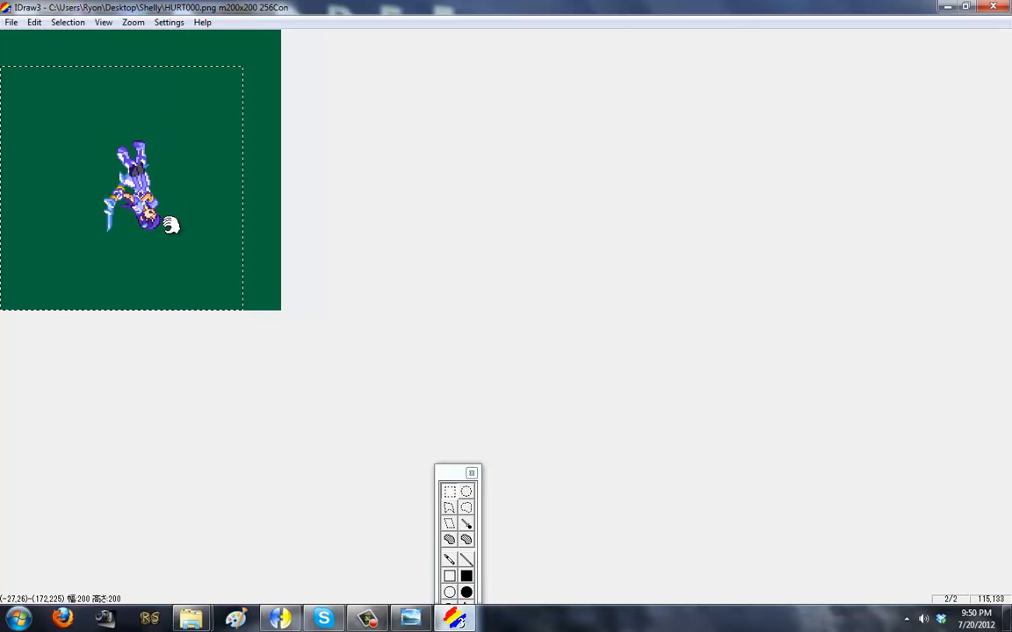
key("ctrl+z")
key("ctrl+z")
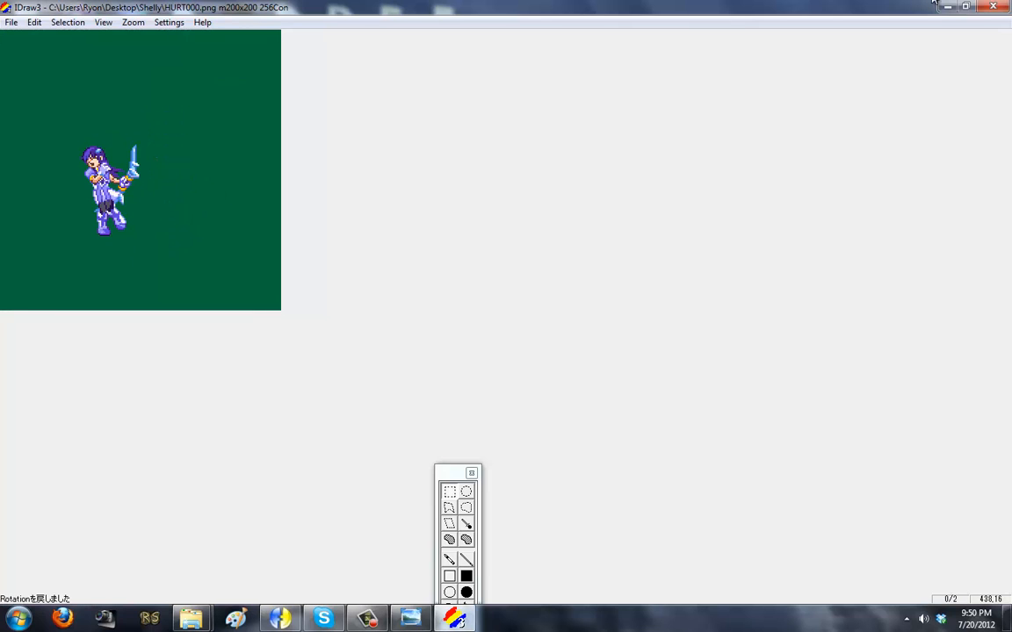
left_click(987, 7)
left_click(506, 342)
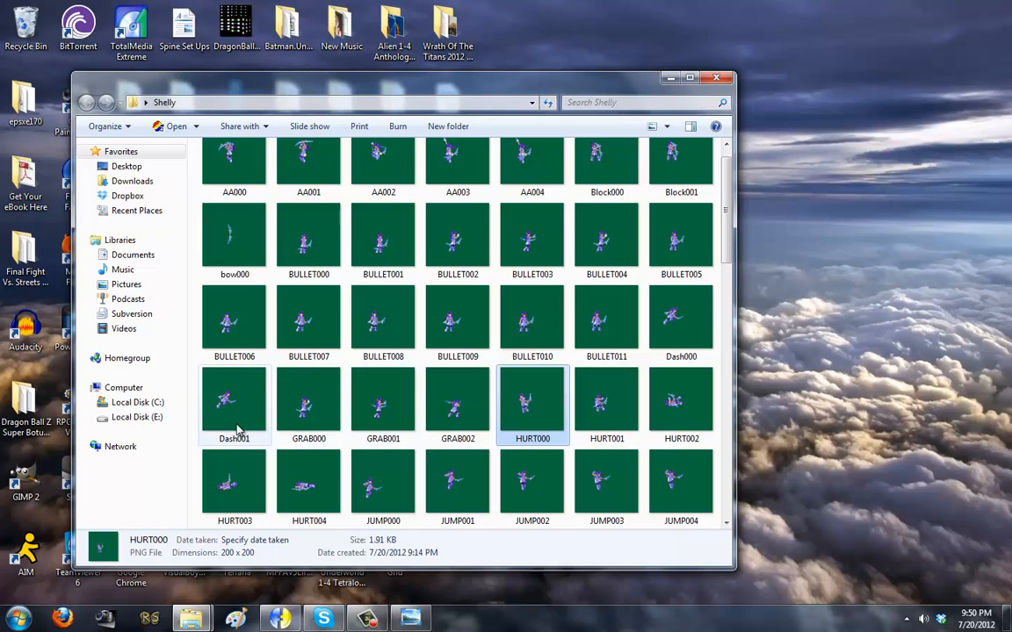
- Open HURT003 from the Shelly folder and try rotating the selected lying figure by 90 degrees
left_click(246, 493)
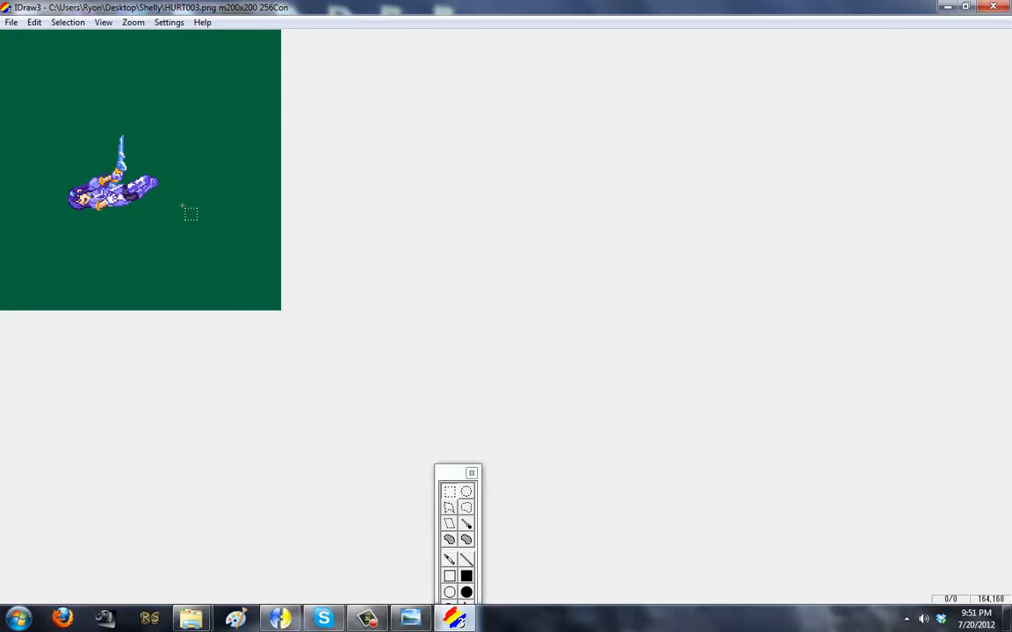
left_click_drag(184, 120, 61, 231)
right_click(128, 203)
left_click(166, 428)
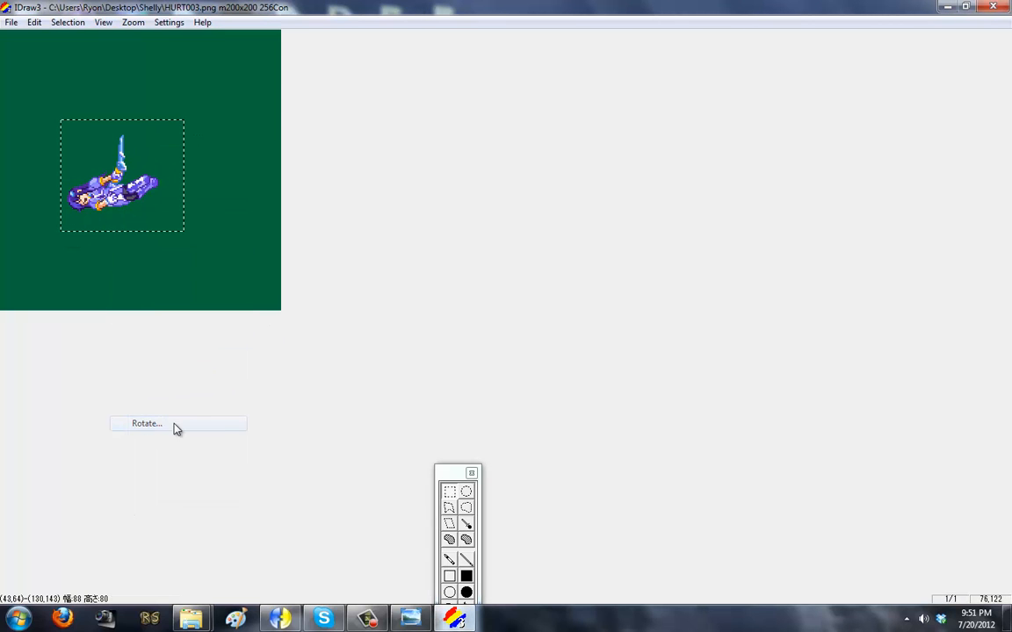
left_click(190, 444)
left_click(193, 462)
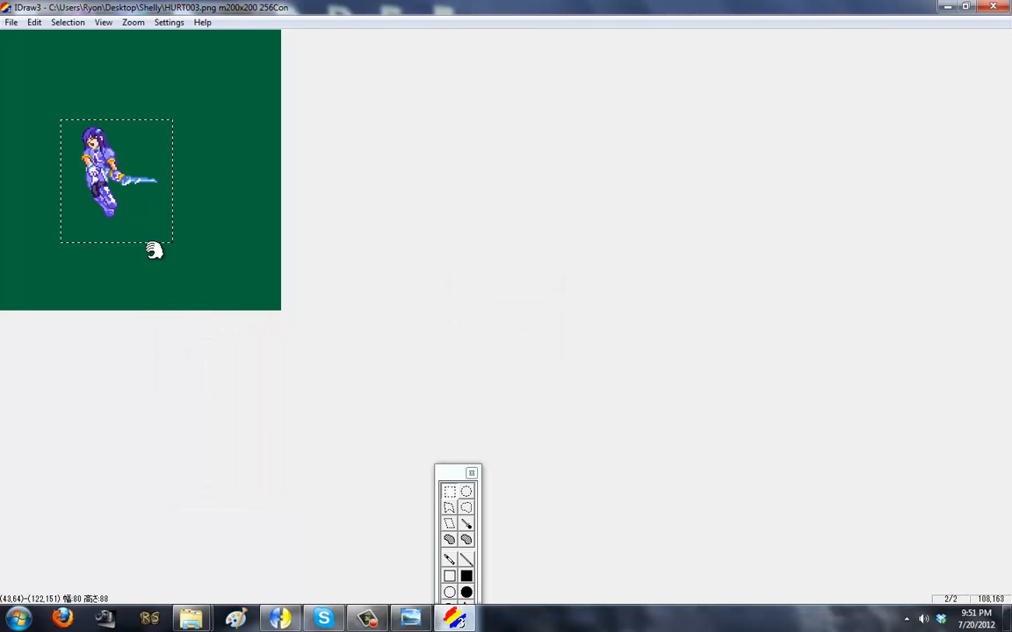
- Try rotating the HURT003 figure by -90 degrees instead, and close the image without saving
right_click(130, 195)
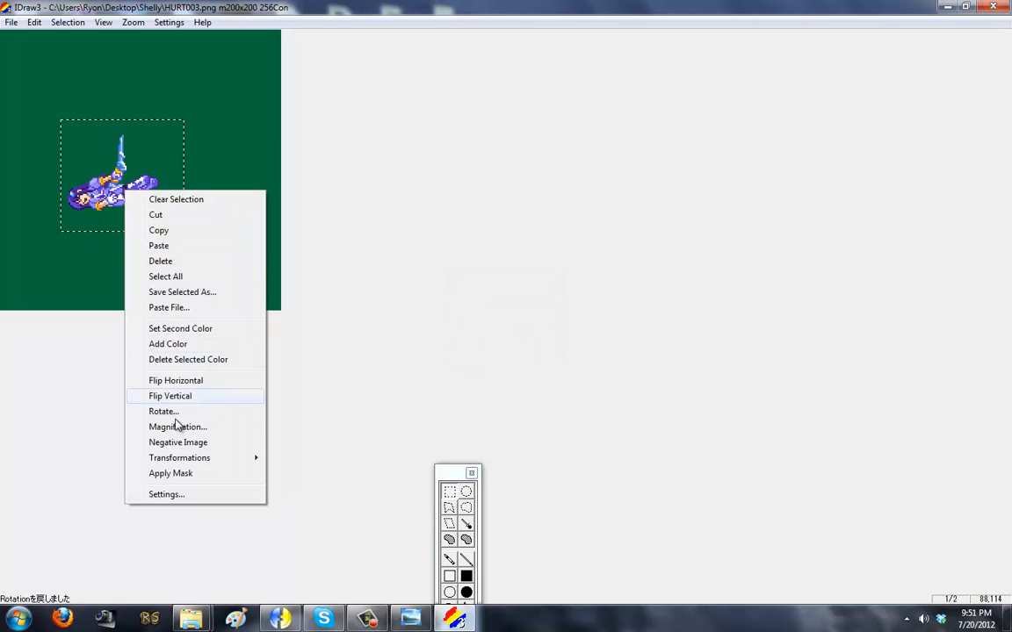
left_click(162, 409)
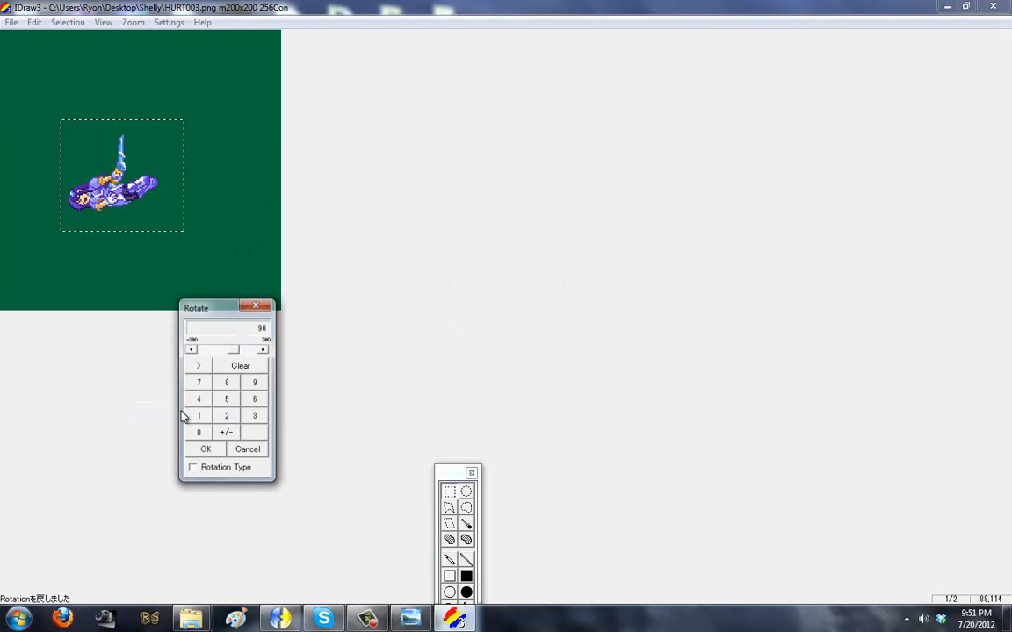
left_click(227, 432)
left_click(205, 449)
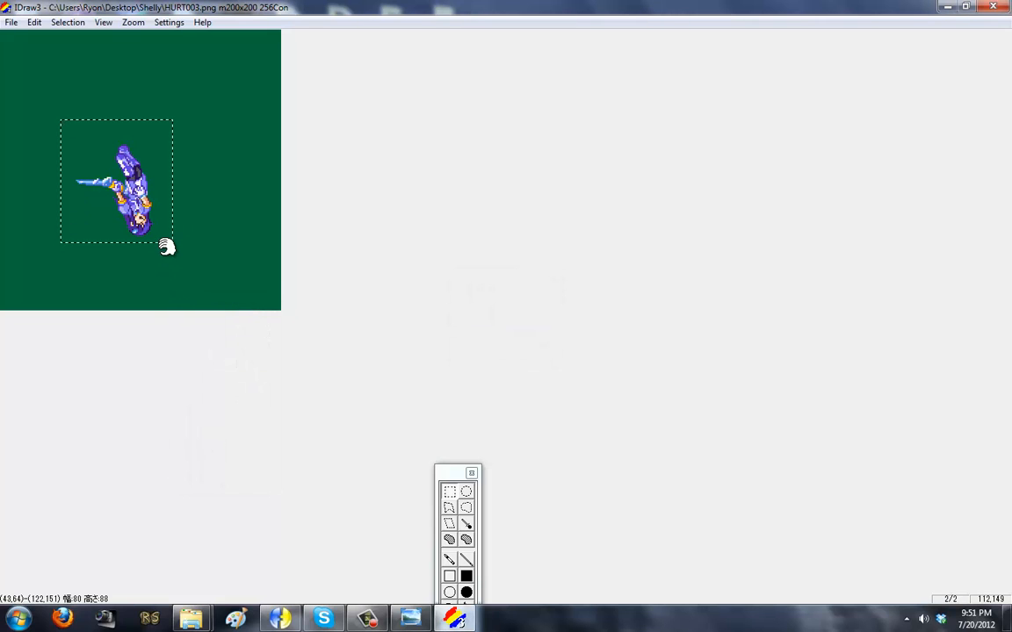
left_click(992, 6)
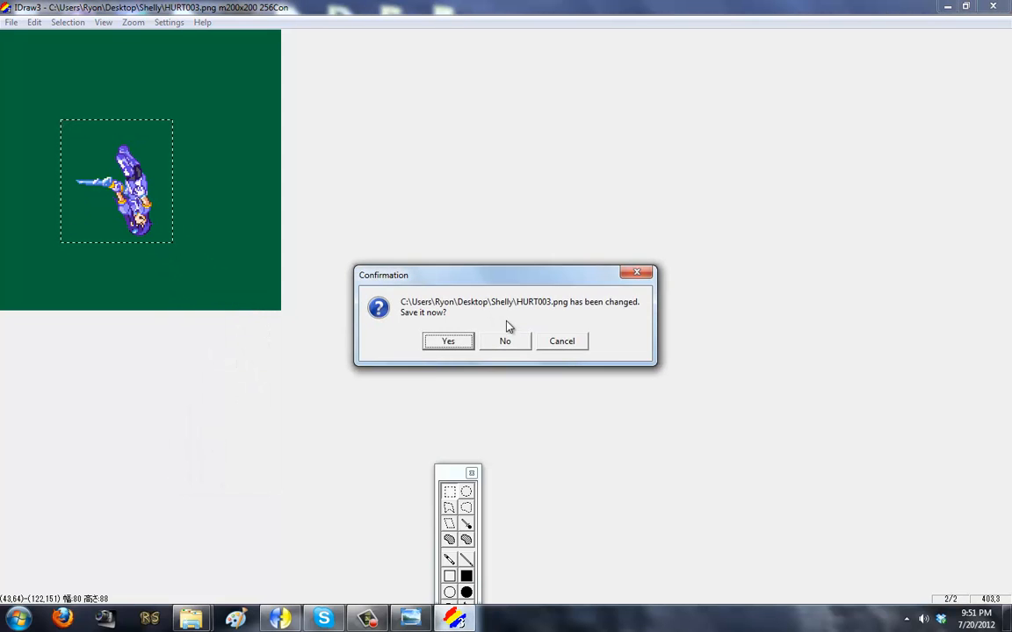
left_click(512, 341)
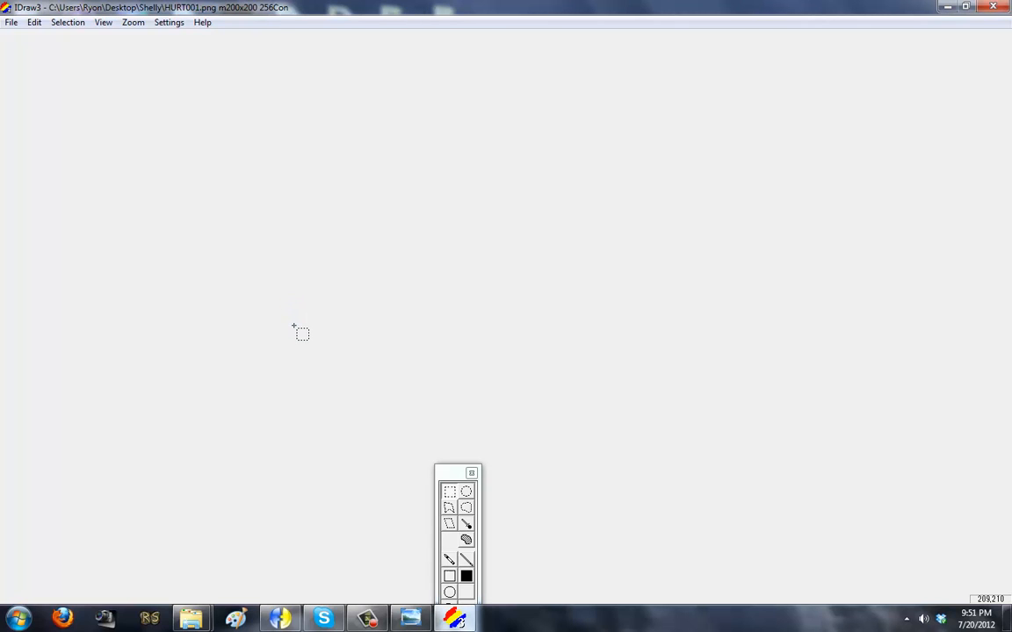
- Rotate the HURT001 image by -90 degrees twice, move the upside-down figure lower on the canvas, and clear the selection
right_click(245, 172)
left_click(281, 393)
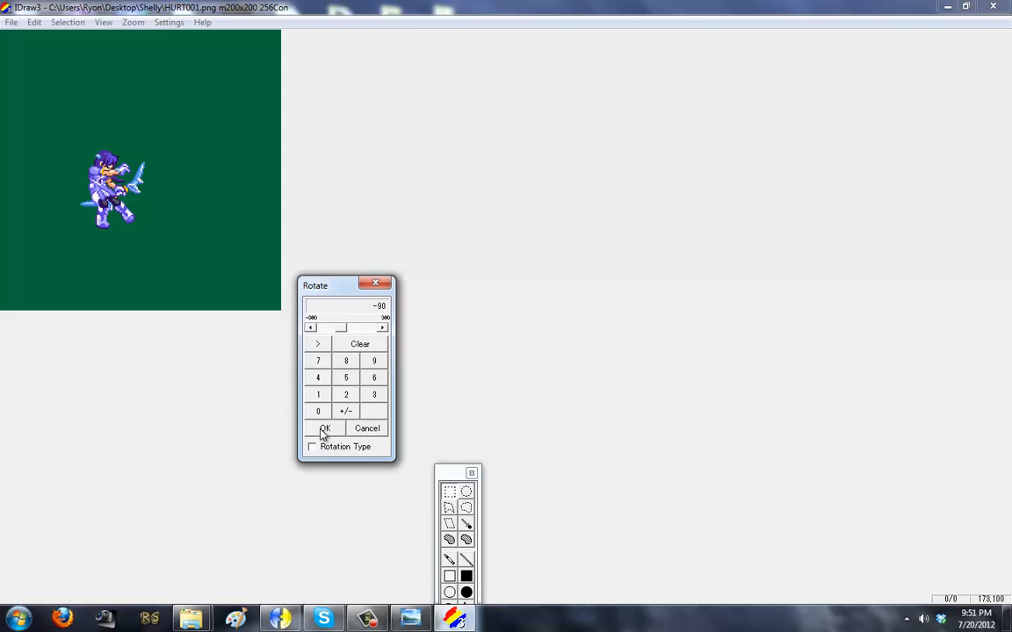
left_click(324, 430)
right_click(188, 198)
left_click(250, 422)
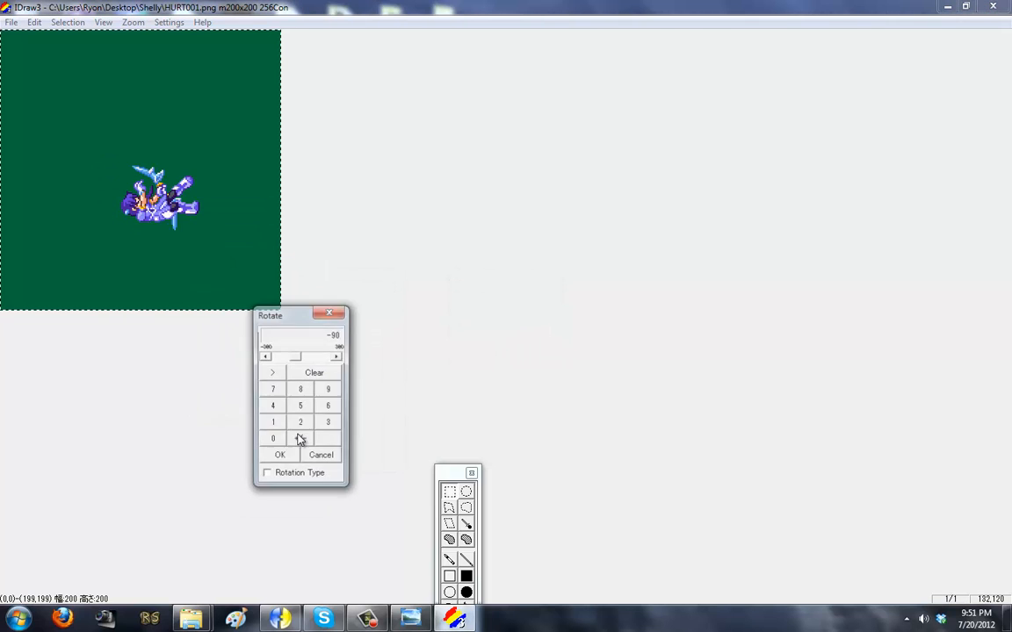
left_click(280, 455)
left_click_drag(206, 205, 156, 233)
right_click(180, 178)
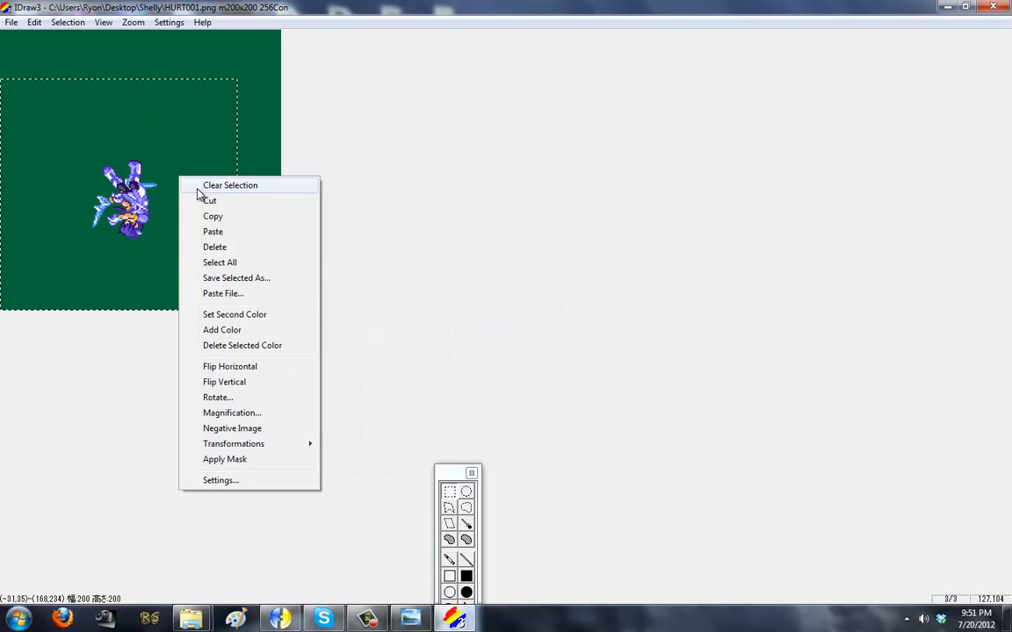
left_click(198, 186)
- Save the upside-down sprite as a new PNG named down in the Shelly folder
left_click(10, 22)
left_click(54, 86)
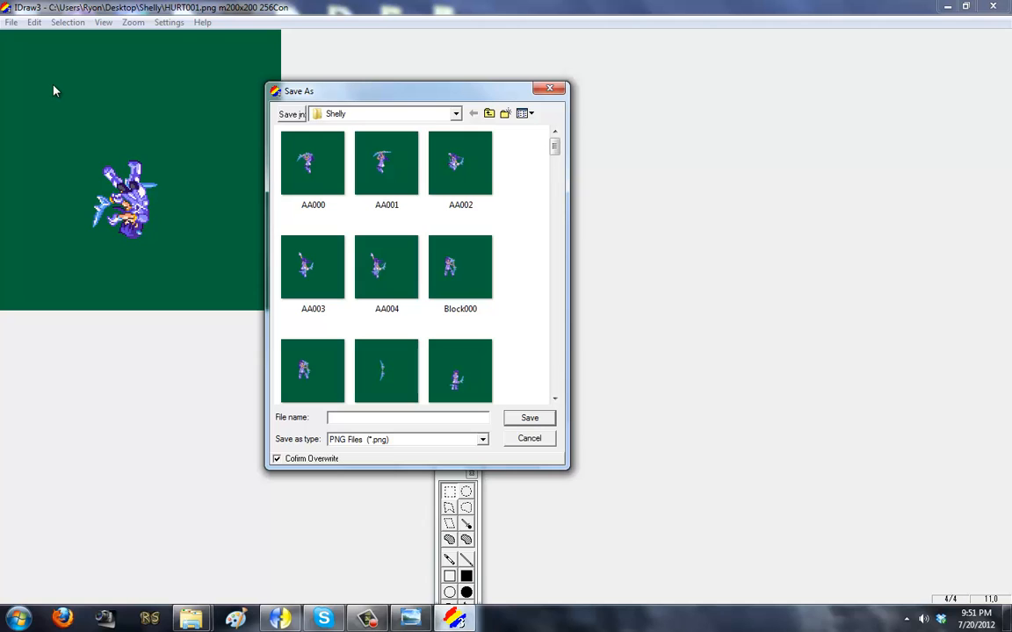
type("down")
key("Return")
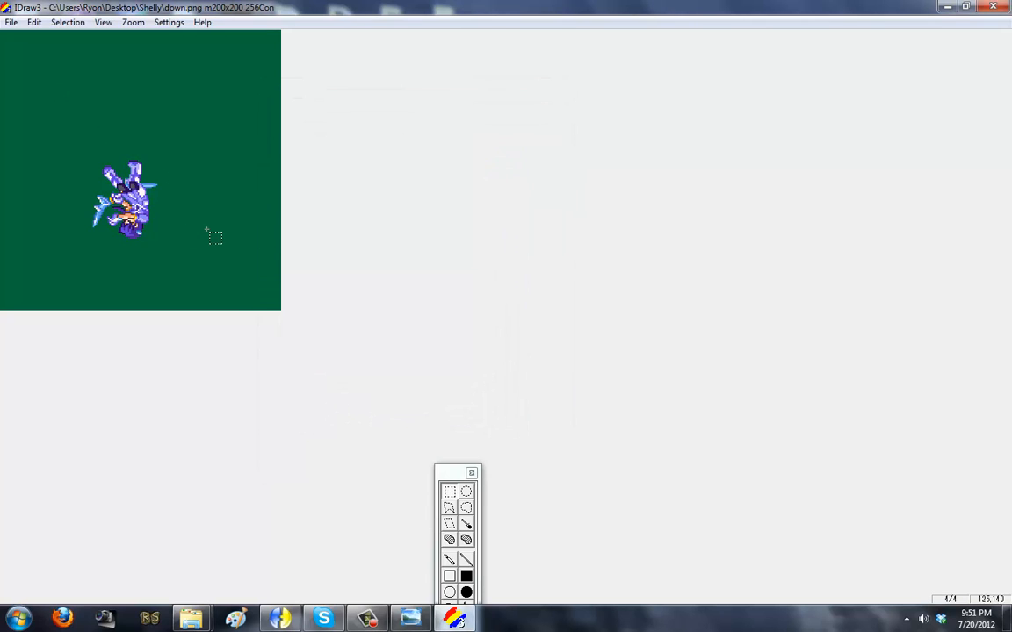
- Check the group 5060 to 5072 poses in the reference image, and undo the rotations and move to restore the upright figure
left_click(410, 618)
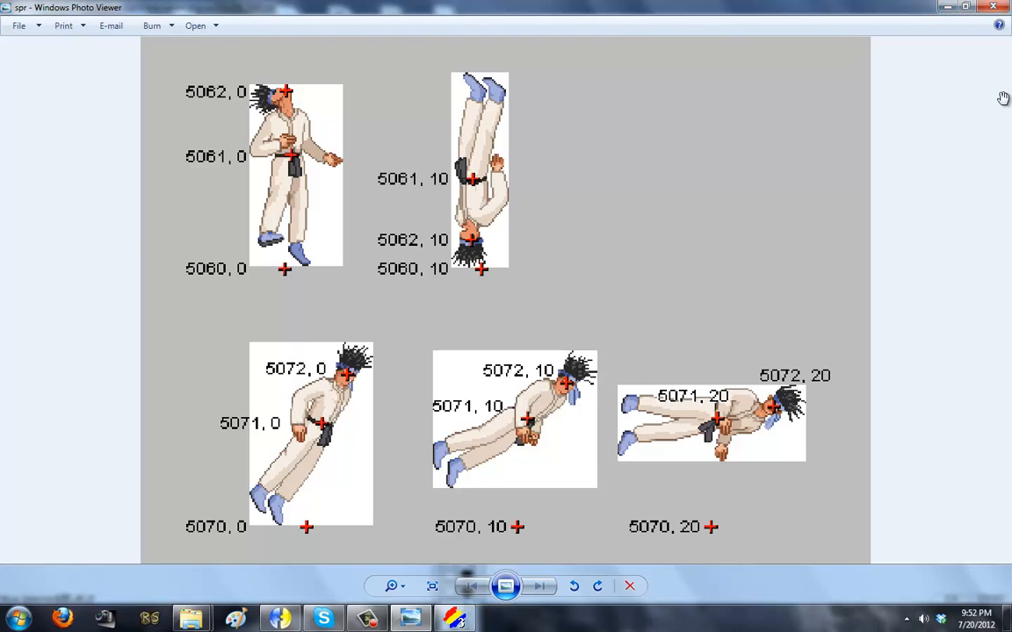
left_click(943, 7)
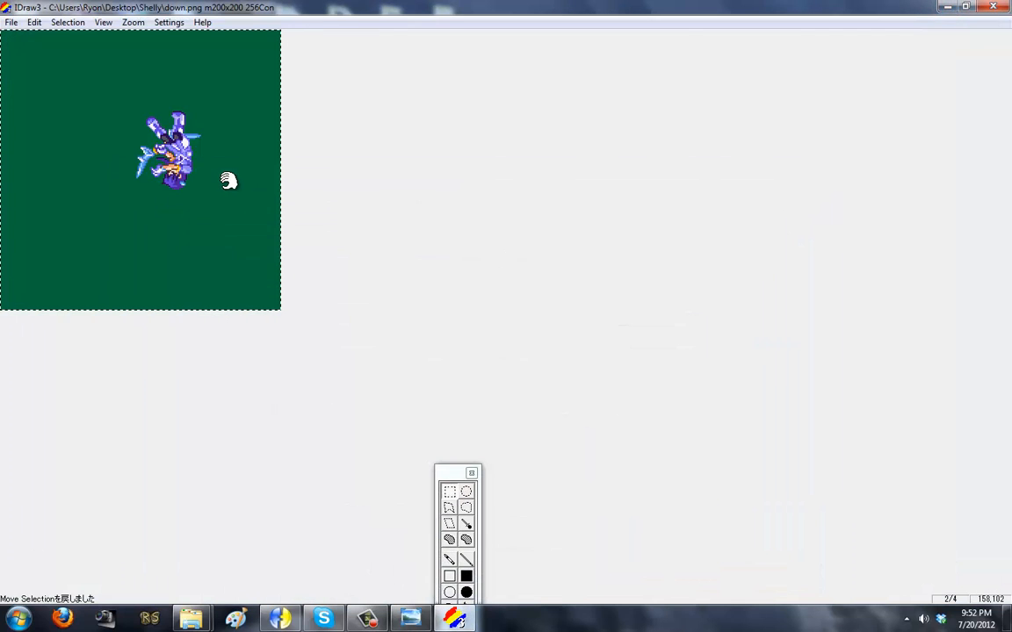
key("ctrl+z")
key("ctrl+z")
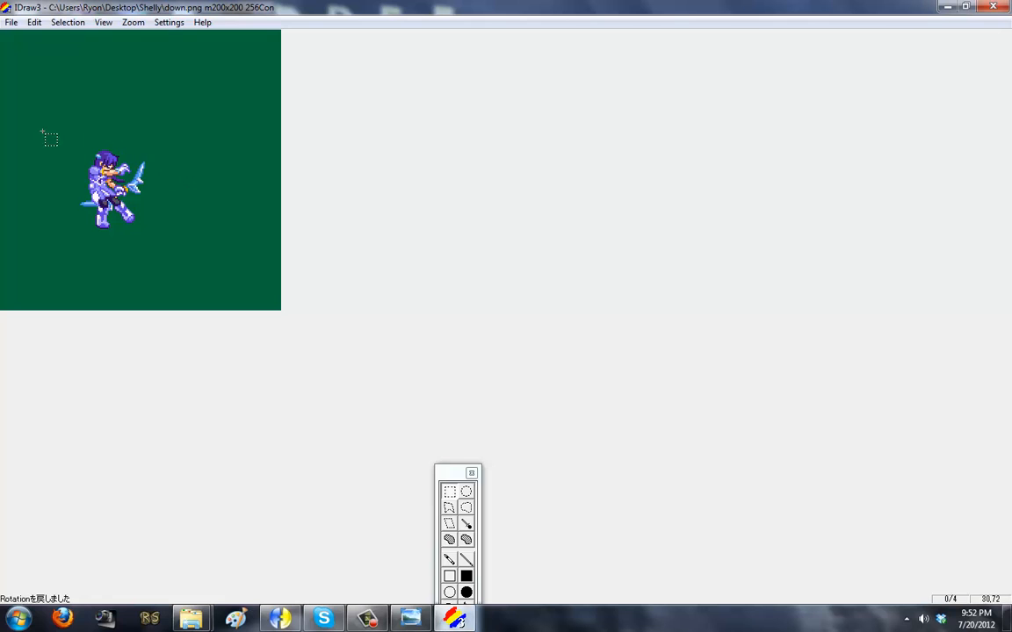
- Select the upright figure, rotate it by 90 degrees, move it near the canvas centre, and clear the selection
left_click_drag(41, 130, 175, 251)
right_click(187, 209)
left_click(248, 429)
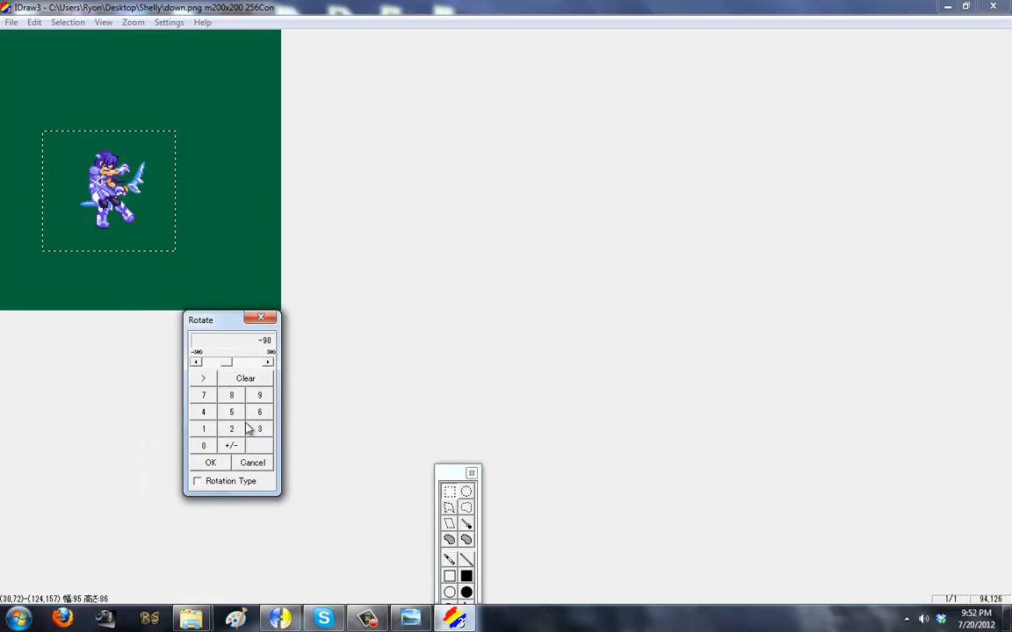
left_click(217, 463)
left_click_drag(151, 227, 185, 194)
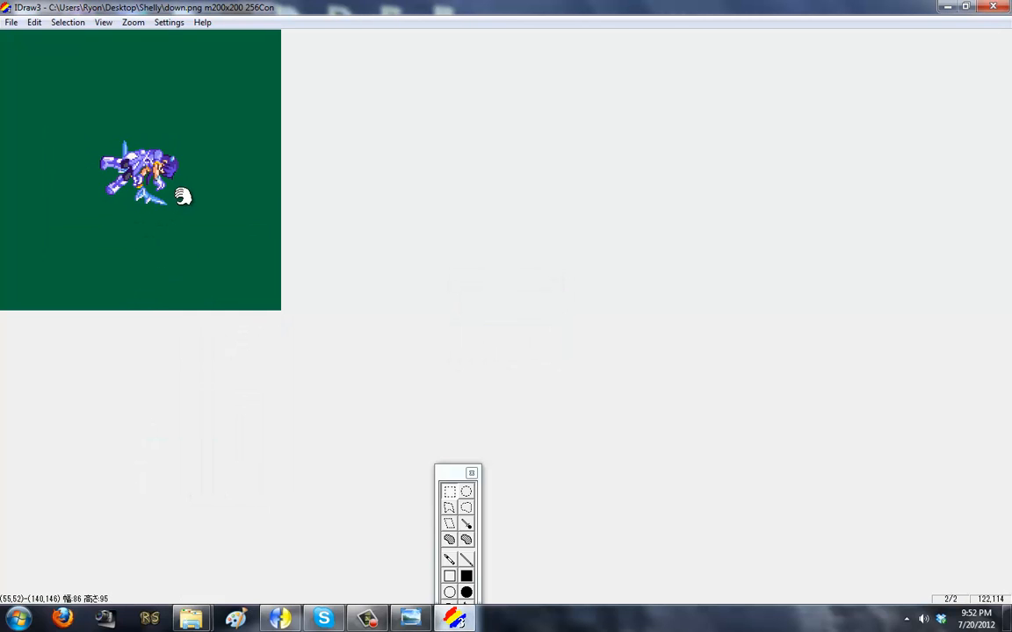
right_click(173, 180)
left_click(213, 188)
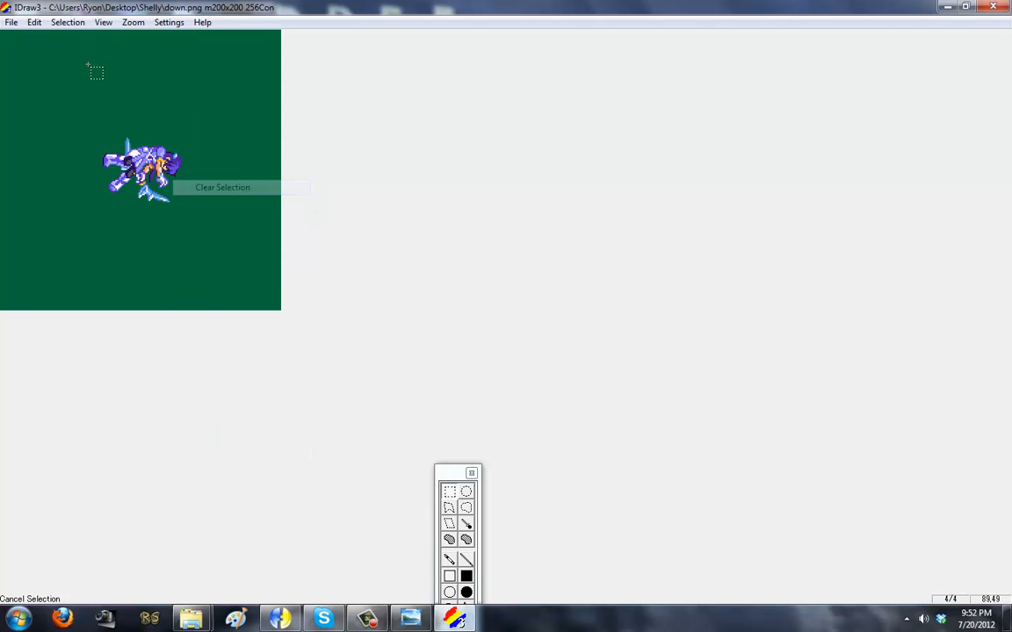
- Save the sideways, face-down sprite as a new PNG named holdup000 in the Shelly folder
left_click(11, 22)
left_click(37, 84)
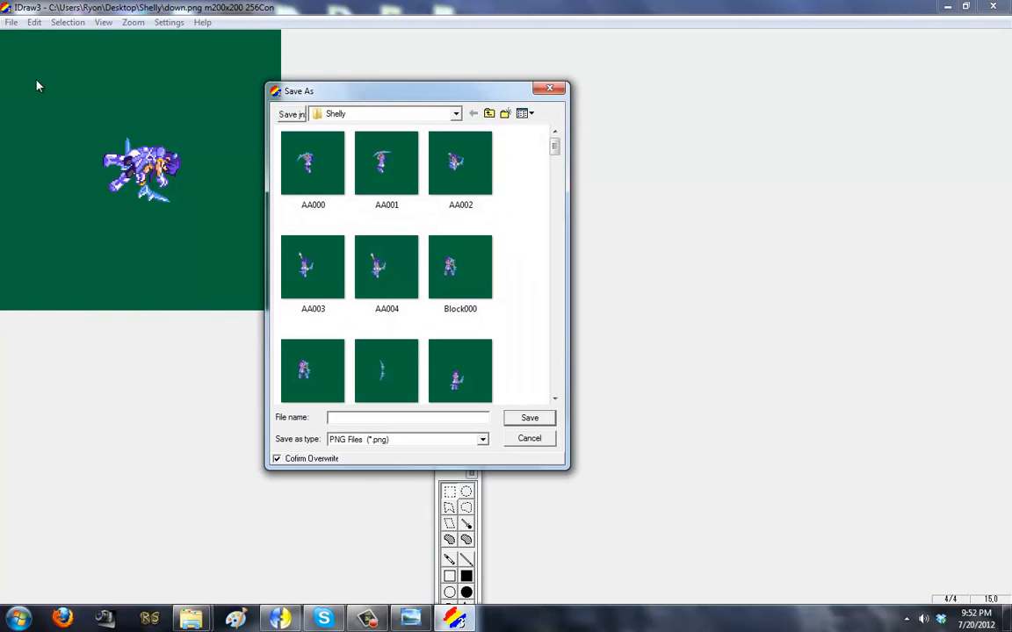
type("holdup000")
key("Return")
- Select the holdup000 figure, rotate it by -45 degrees, and move it back toward the canvas centre
left_click_drag(210, 111, 78, 232)
right_click(132, 181)
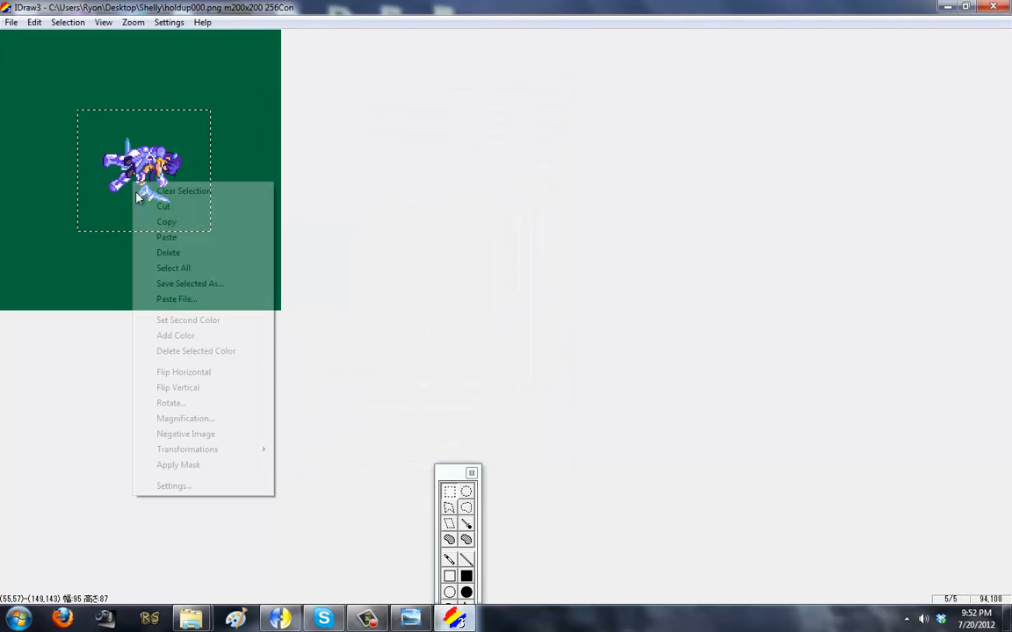
left_click(162, 404)
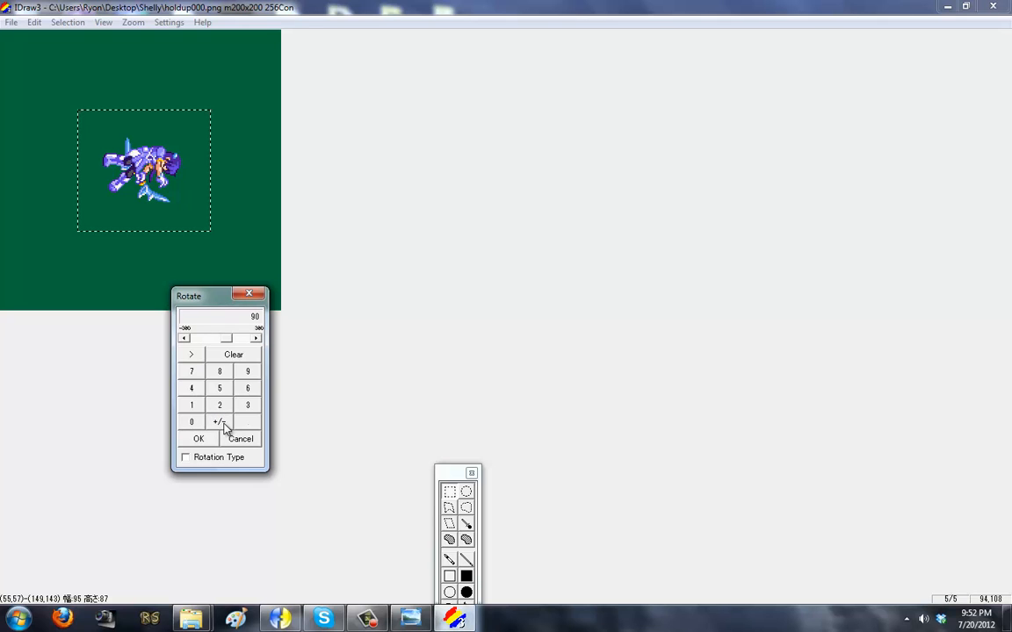
left_click(223, 424)
left_click(197, 385)
left_click(217, 388)
left_click(211, 440)
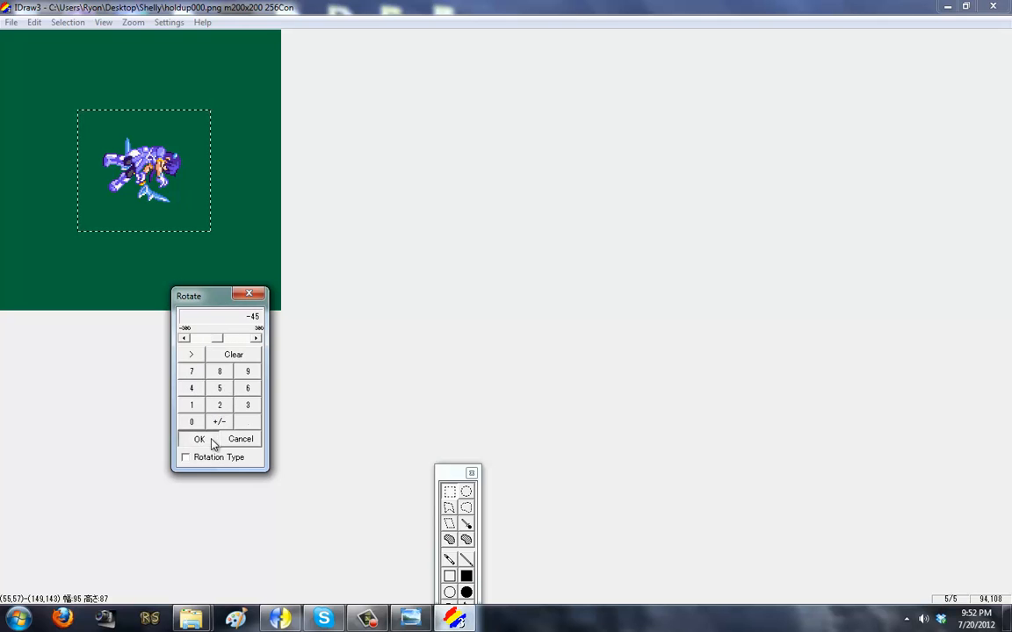
left_click_drag(167, 244, 143, 227)
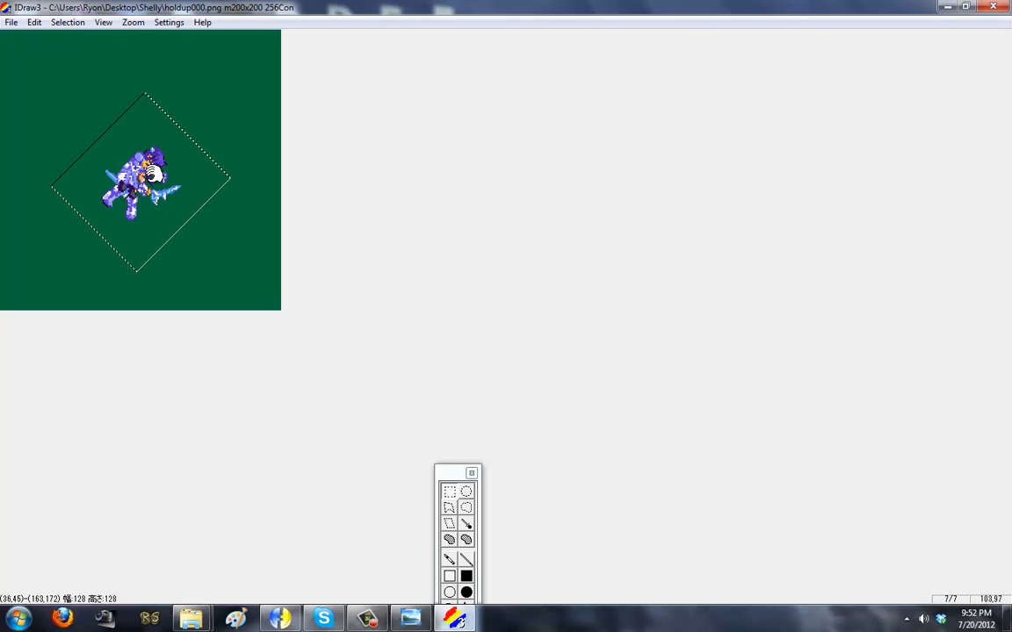
- Examine the tilted figure at different magnifications and return to the original view size
left_click(133, 23)
left_click(148, 70)
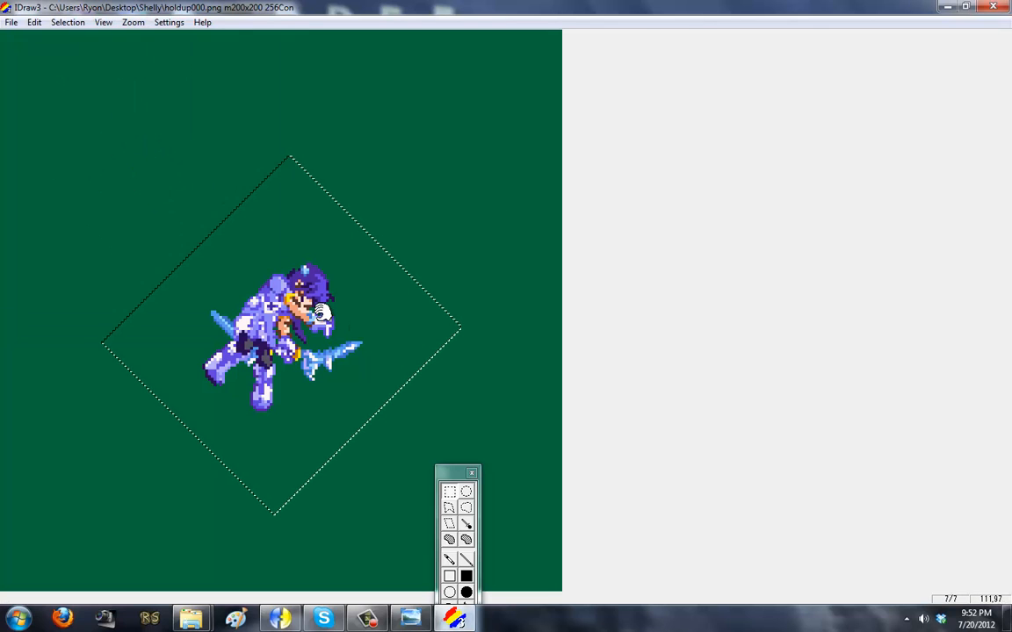
left_click(138, 24)
left_click(140, 39)
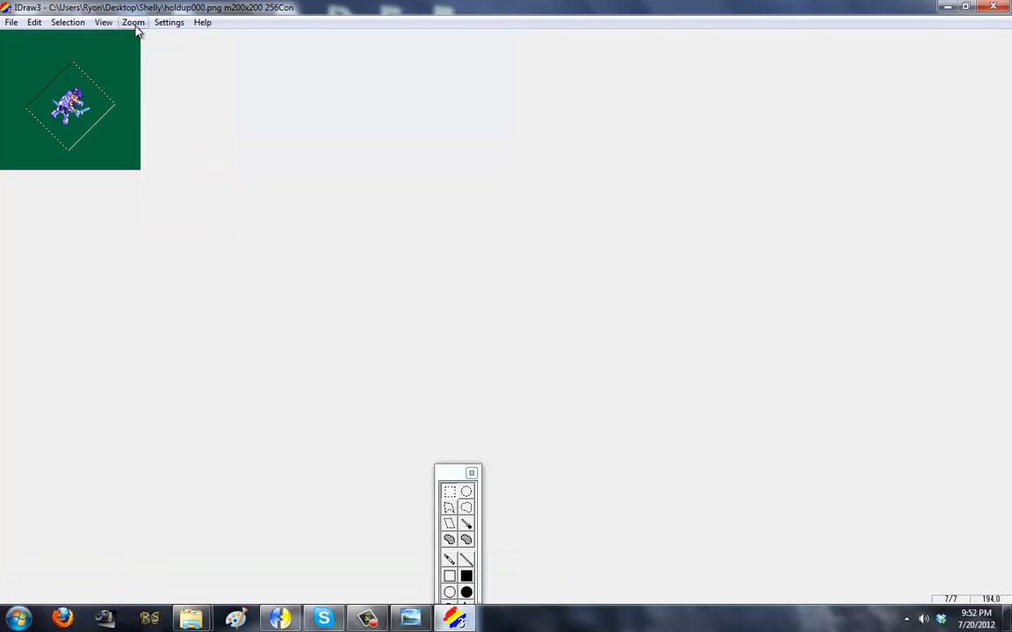
left_click(134, 23)
left_click(138, 67)
left_click(132, 23)
left_click(128, 52)
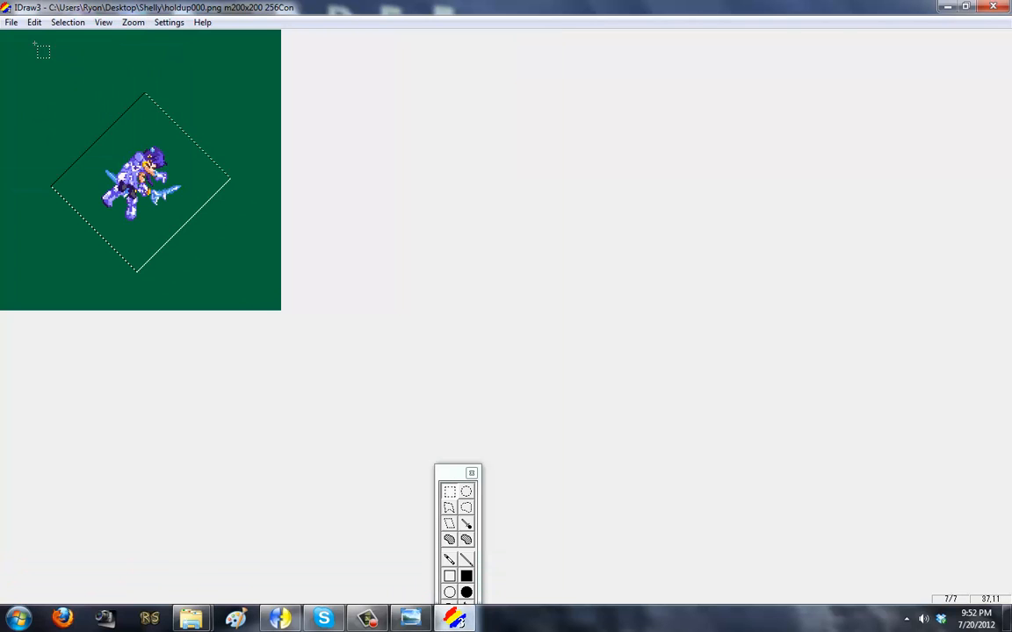
- Save the tilted figure as a new PNG named holdup001 in the Shelly folder and close IDraw3
left_click(12, 22)
left_click(39, 85)
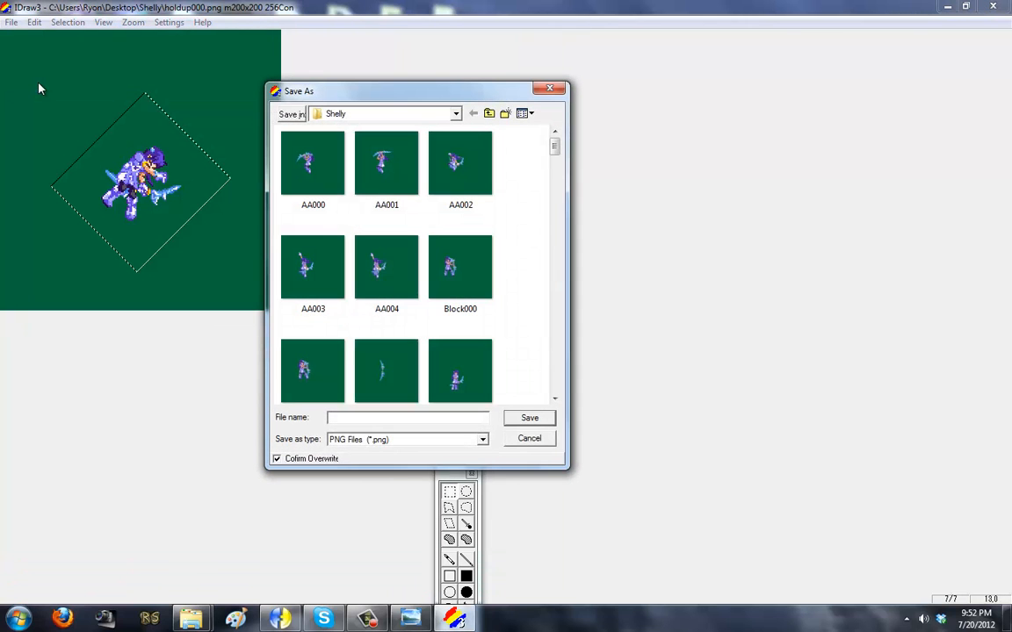
type("holdup001")
key("ctrl+a")
key("Return")
key("alt+F4")
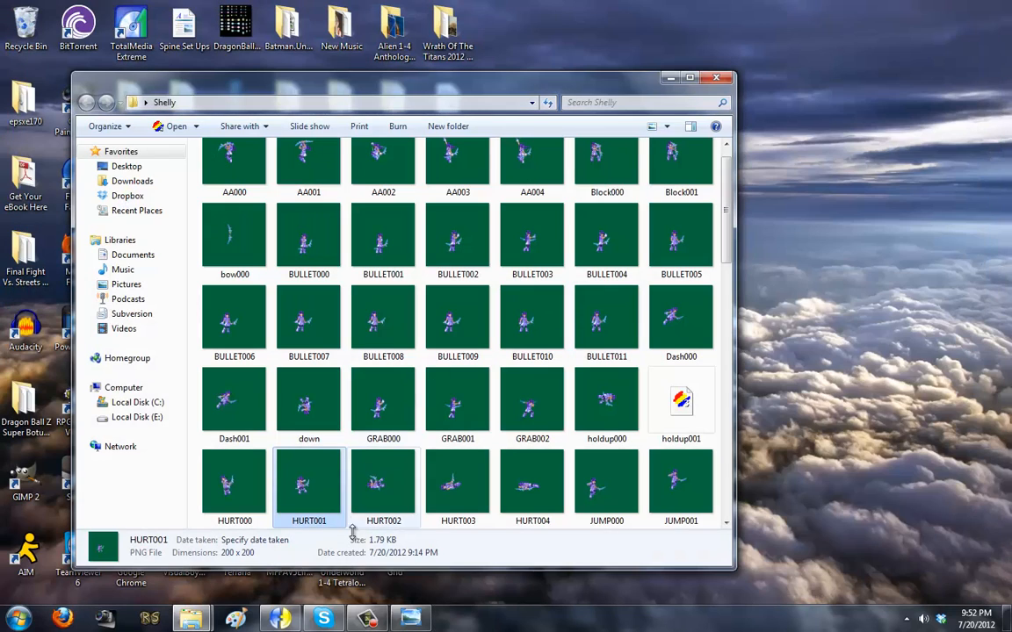
- Examine the spr reference chart in Windows Photo Viewer for the poses of groups 5060 to 5072, and return to Fighter Factory
key("alt+Tab")
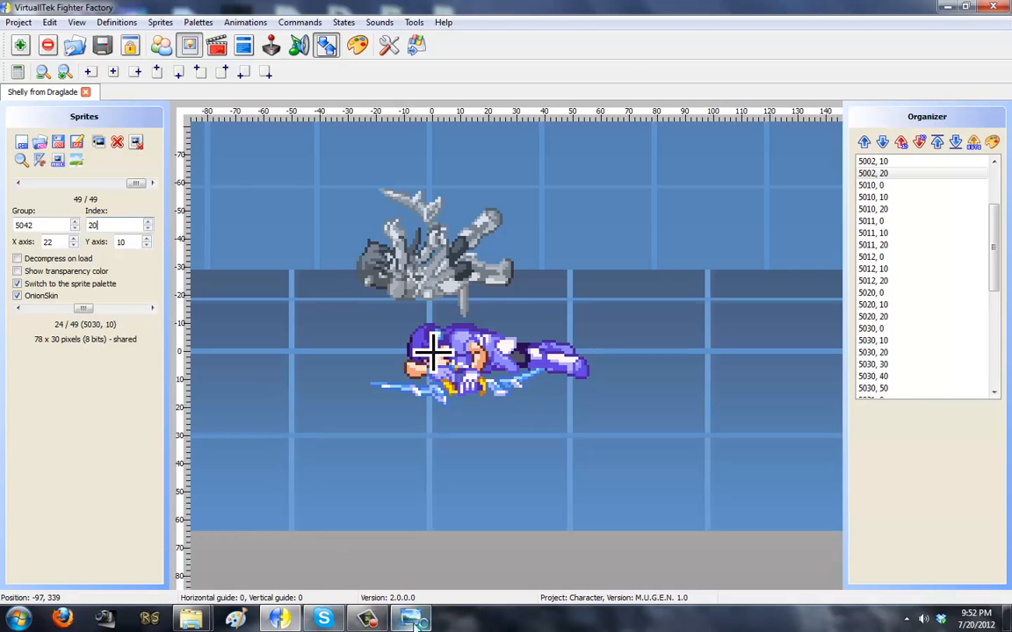
key("alt+Tab")
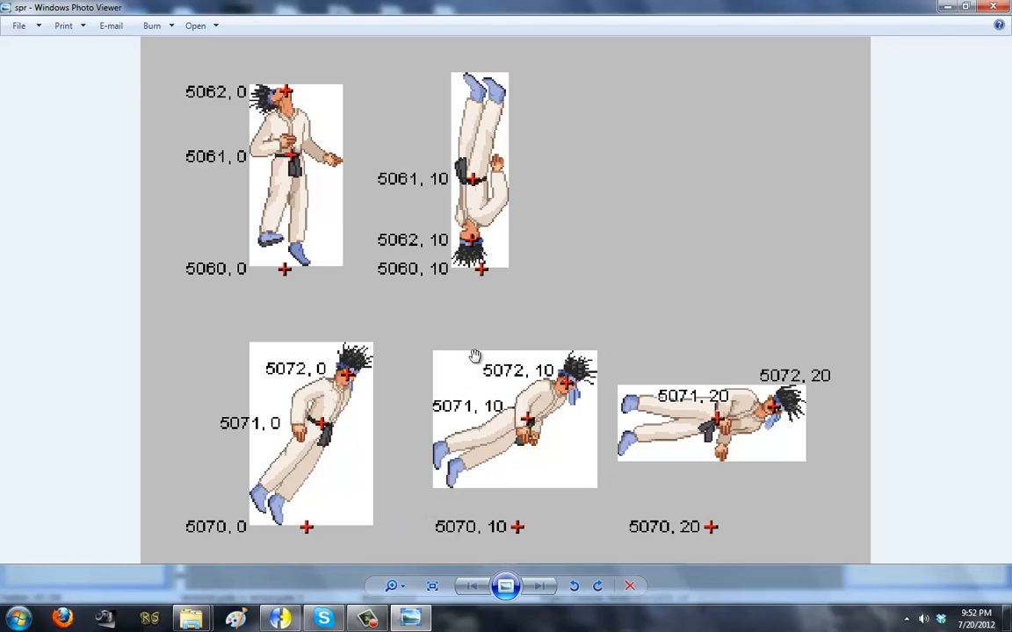
key("alt+Tab")
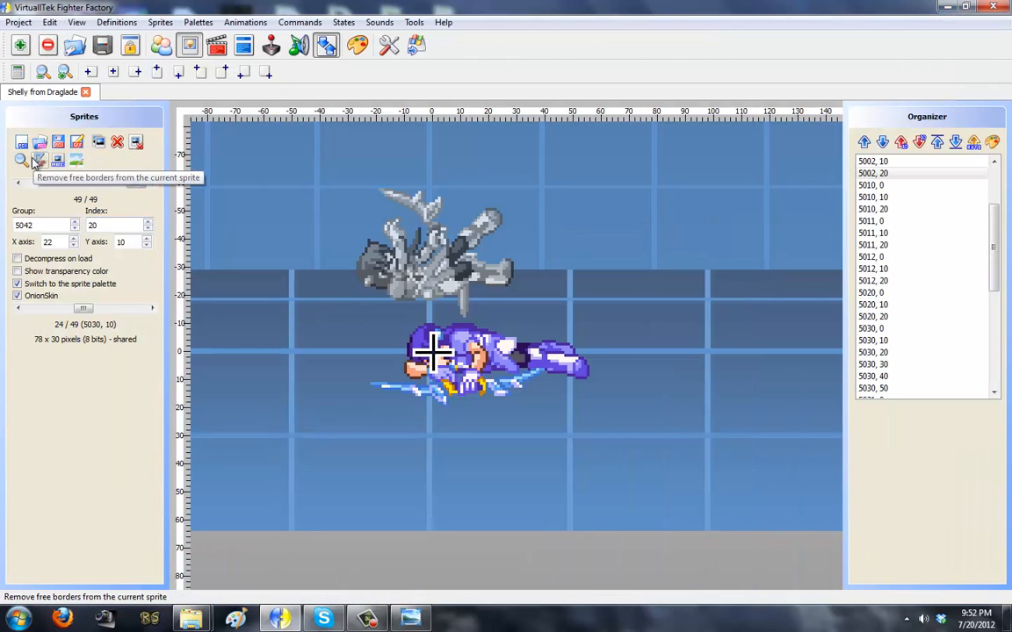
left_click(411, 619)
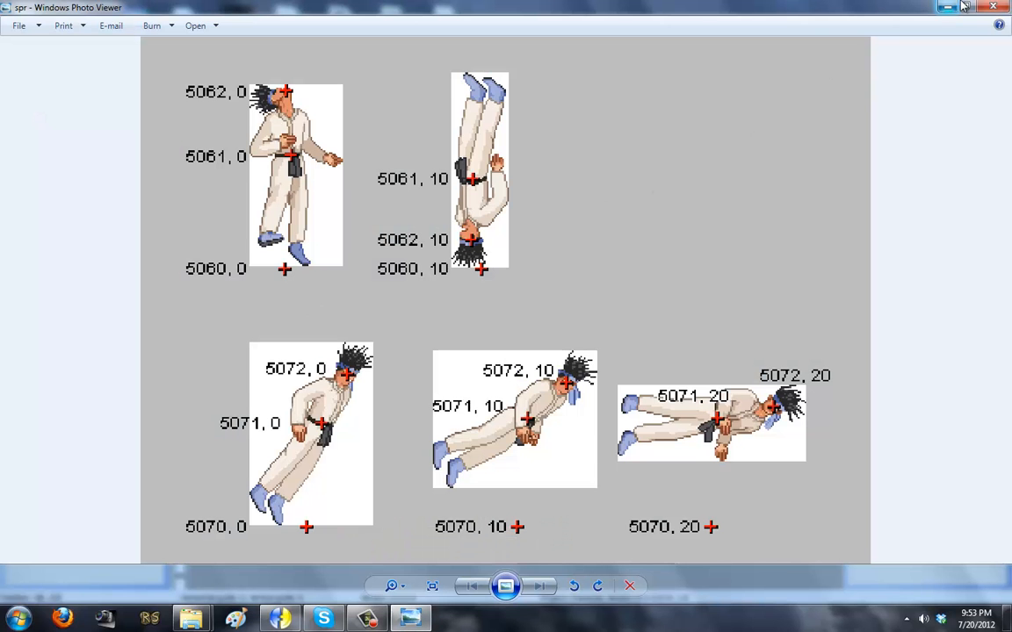
left_click_drag(702, 77, 700, 117)
left_click(950, 7)
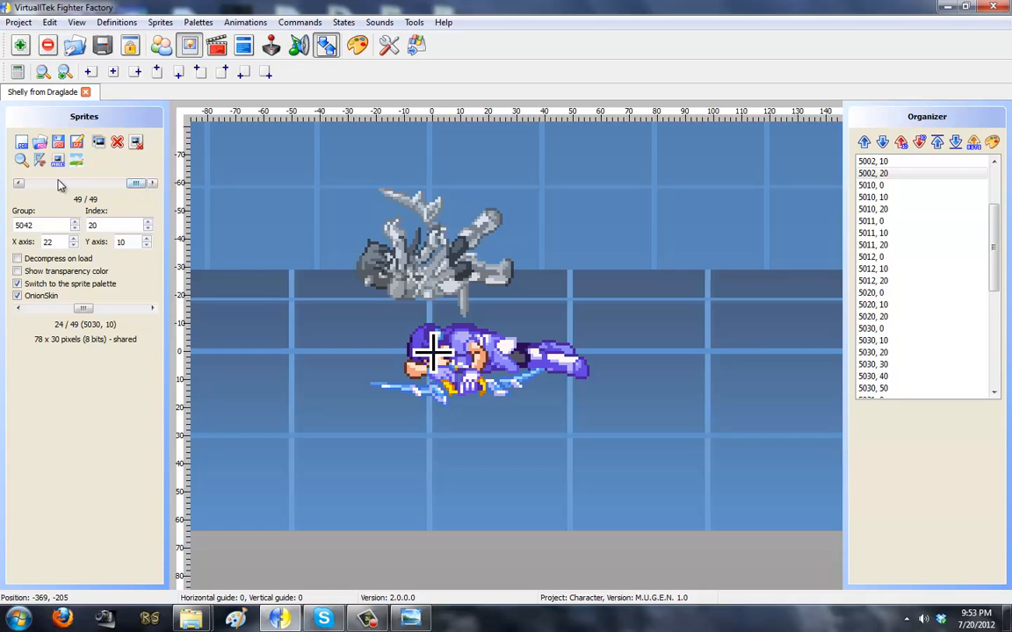
left_click(27, 147)
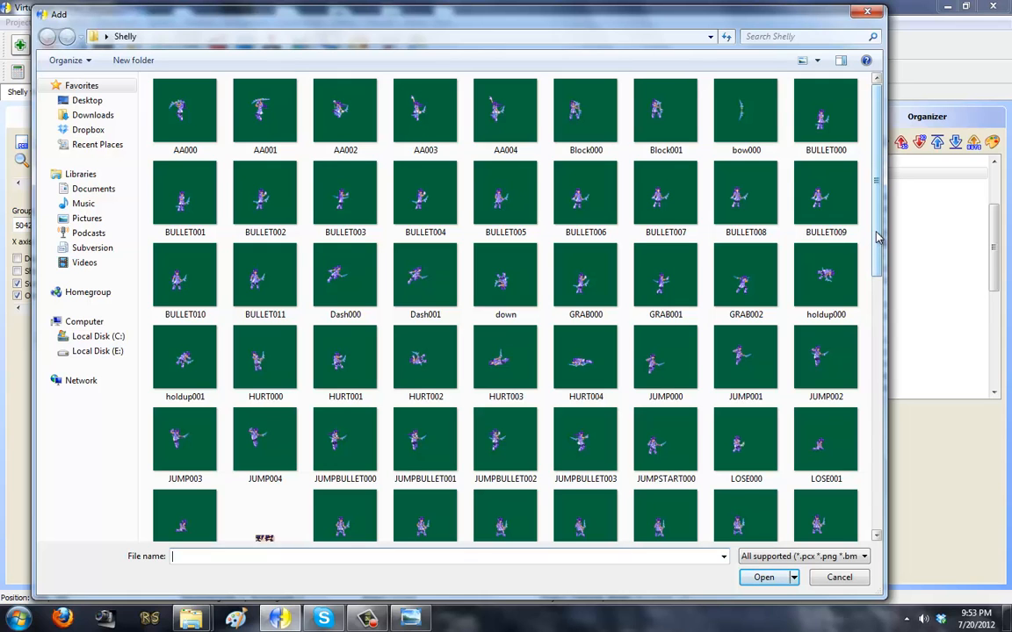
left_click_drag(878, 237, 886, 198)
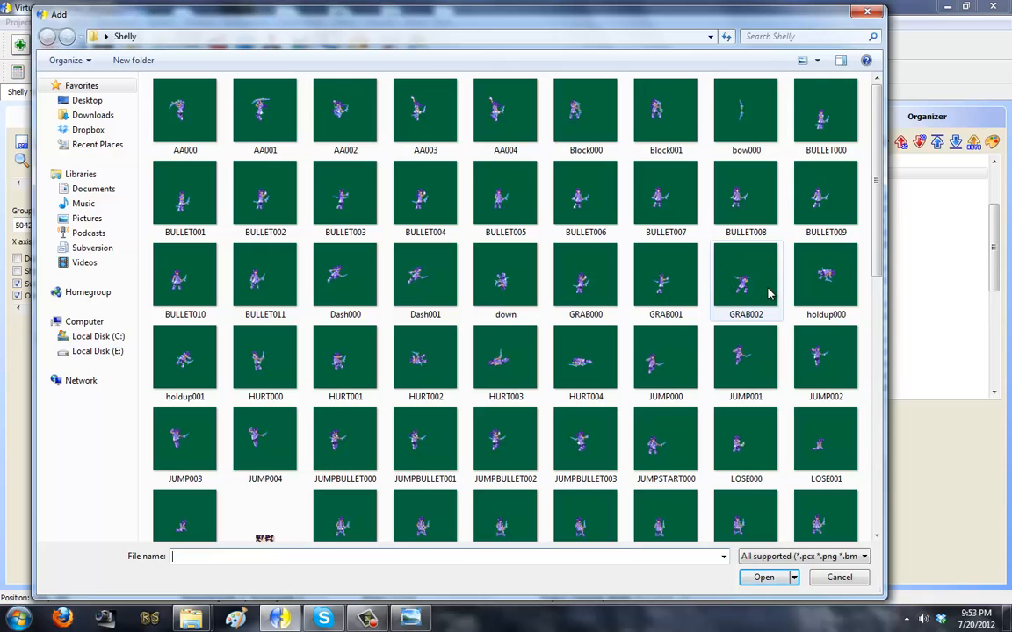
left_click(839, 578)
- Find the upright recoiling sprite 5000, 10 and duplicate it as group 5060, index 0
left_click_drag(137, 182, 39, 183)
scroll(121, 186, "up", 1)
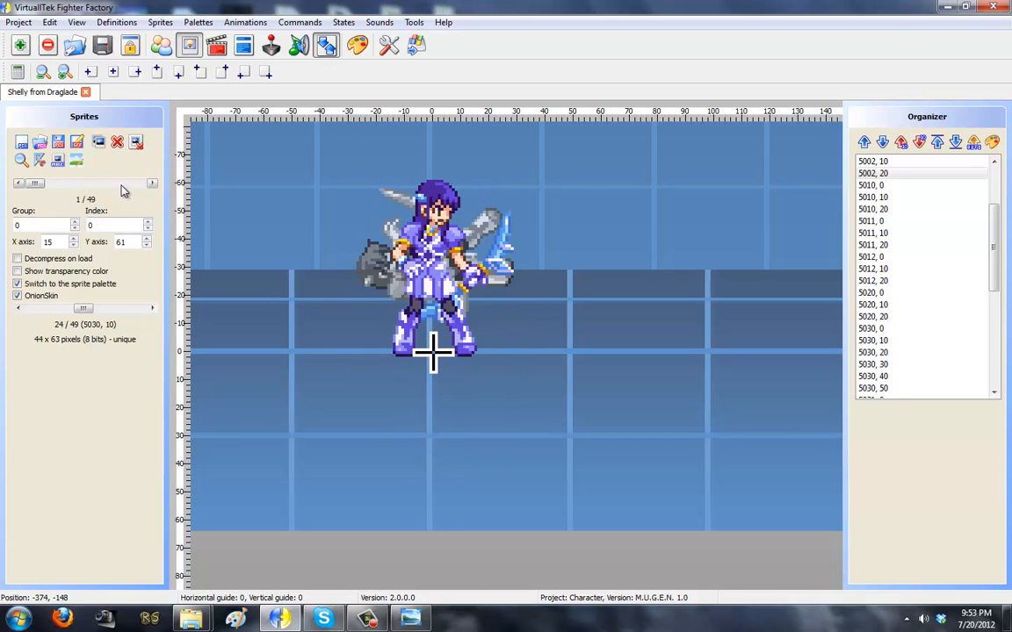
scroll(122, 187, "down", 1)
scroll(123, 191, "down", 8)
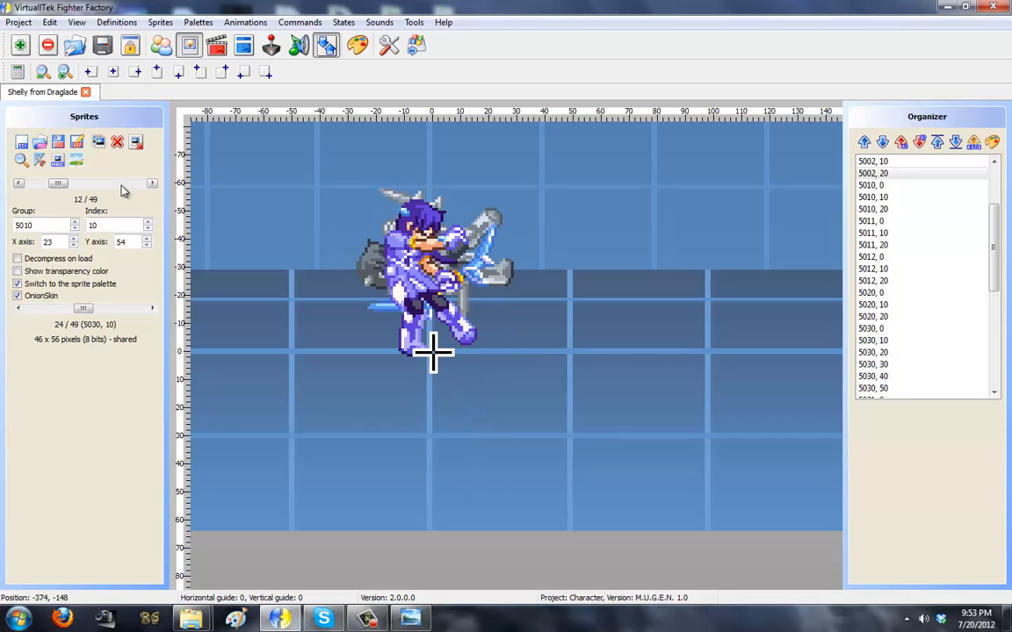
scroll(123, 191, "up", 5)
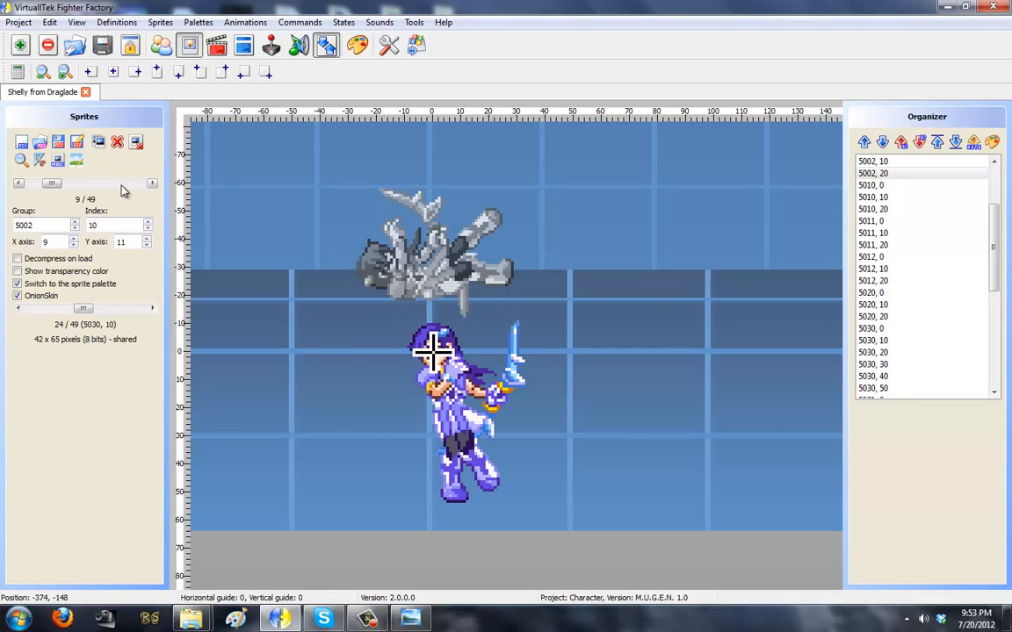
scroll(77, 186, "up", 2)
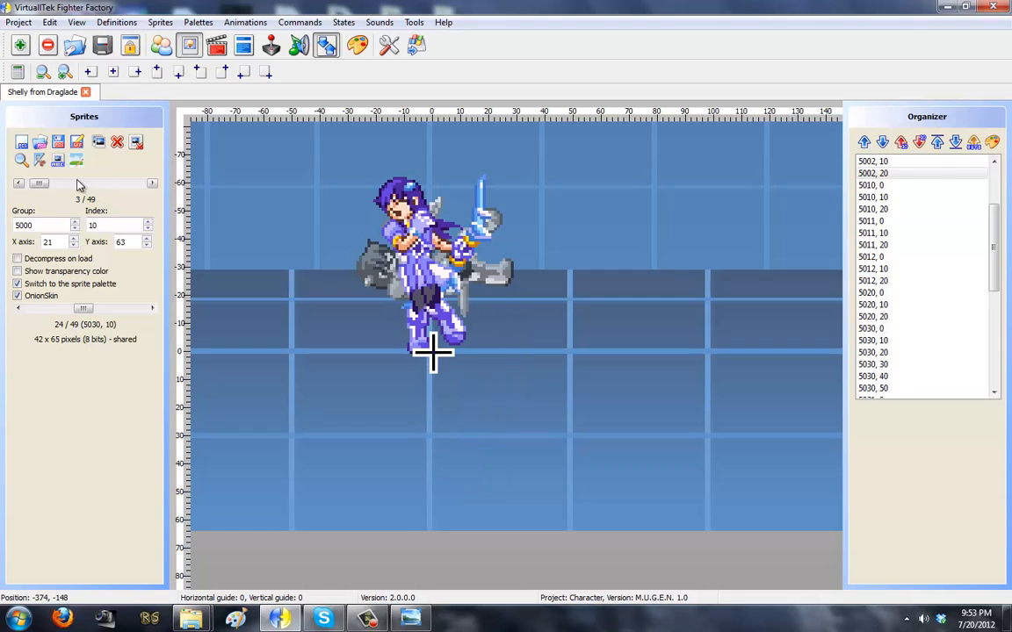
left_click(100, 145)
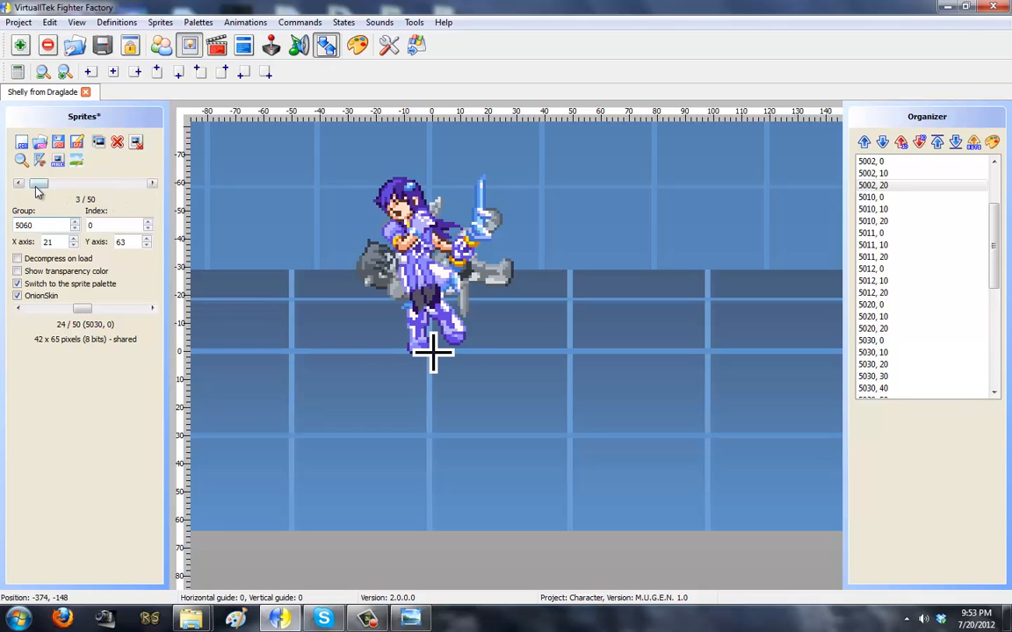
- Go to sprite 5010, 0 and check the reference chart for the inverted pose required at 5060, 10
mouse_move(38, 184)
left_mouse_down()
mouse_move(67, 184)
mouse_move(51, 183)
mouse_move(56, 194)
left_mouse_up()
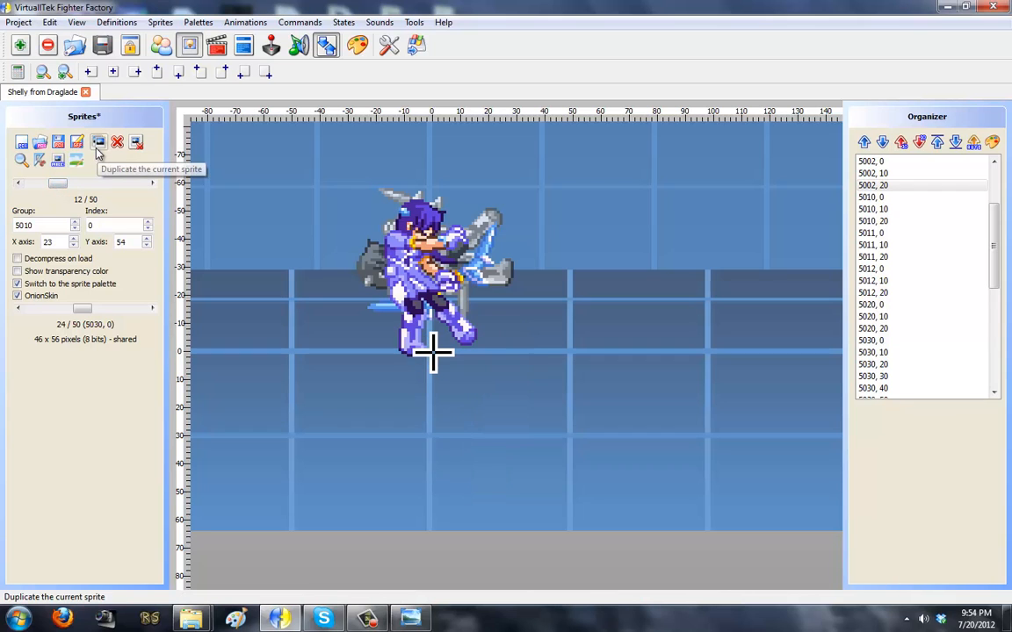
left_click(411, 618)
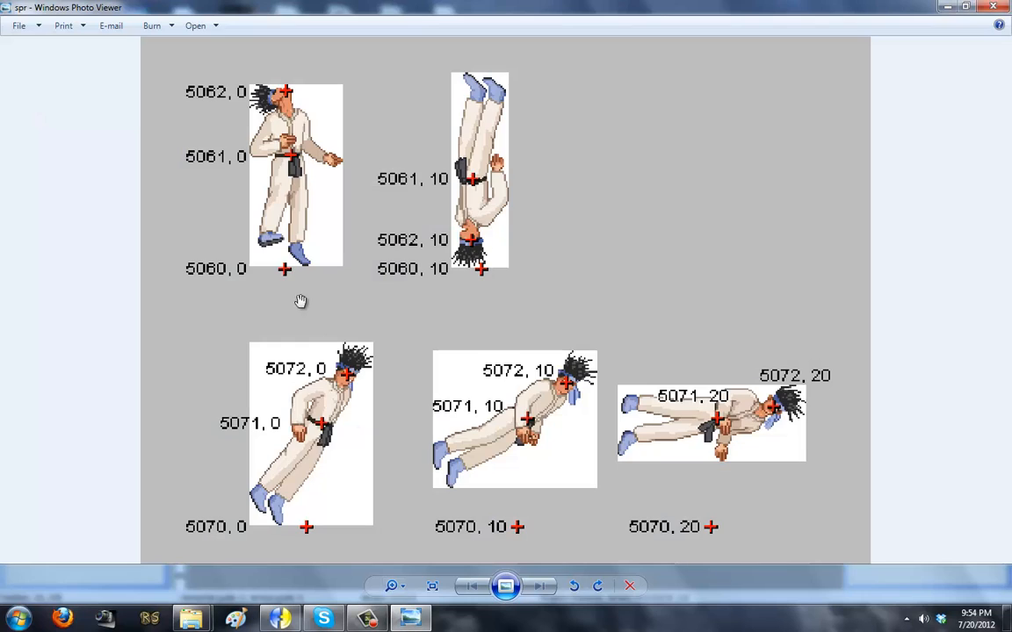
left_click(947, 6)
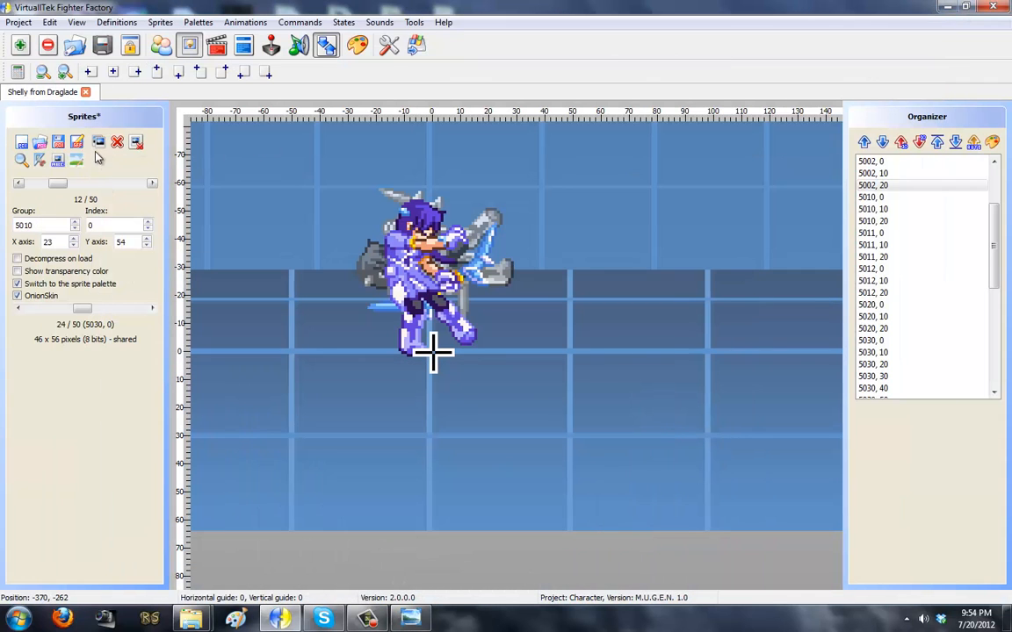
- Sort the sprites by group number and go to the new sprite 5060, 0 at the end
left_click(975, 145)
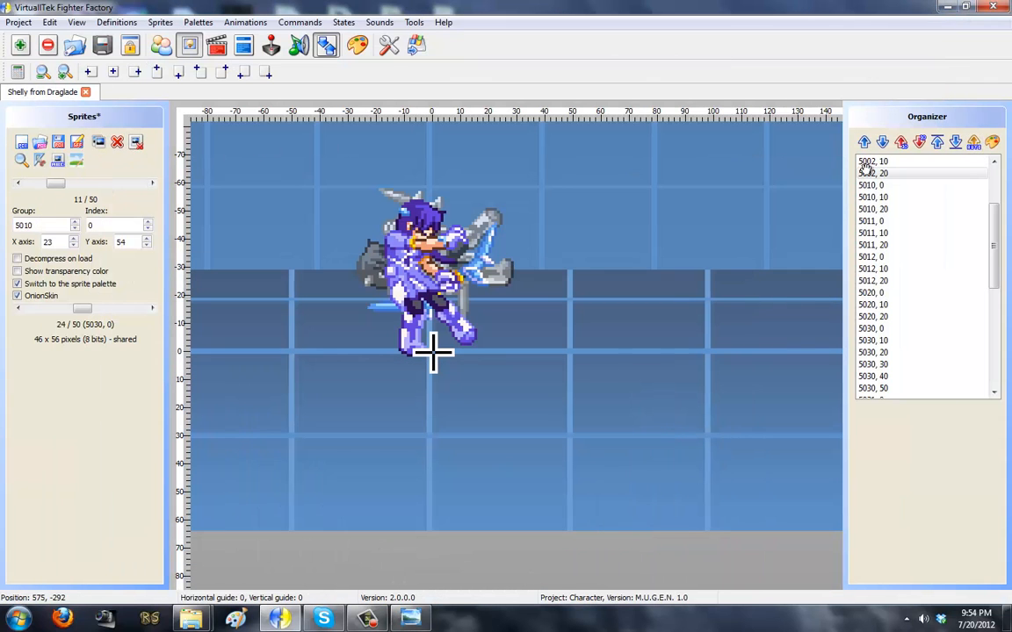
left_click_drag(64, 184, 166, 183)
key("Left")
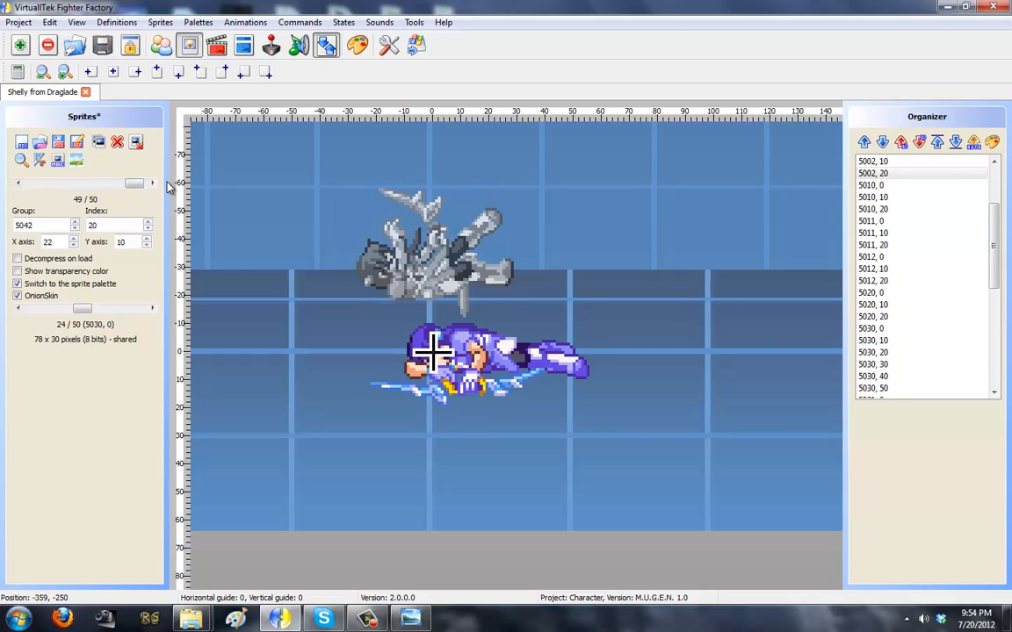
key("Right")
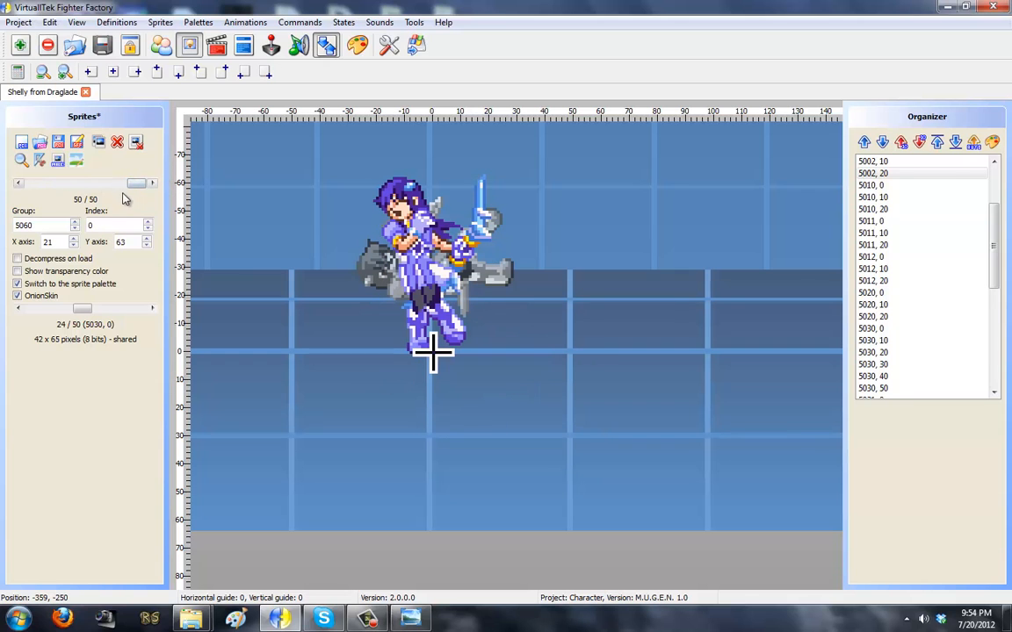
- Add the down image as sprite 5060, 10, with its axis at the bottom centre and cropping before the axis
left_click(22, 142)
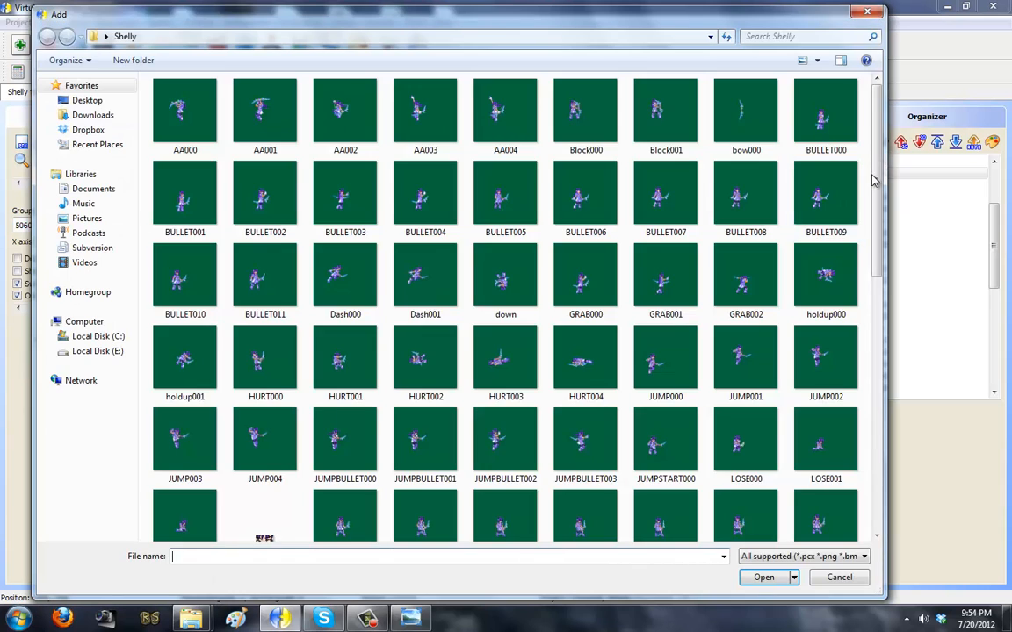
left_click_drag(875, 184, 876, 334)
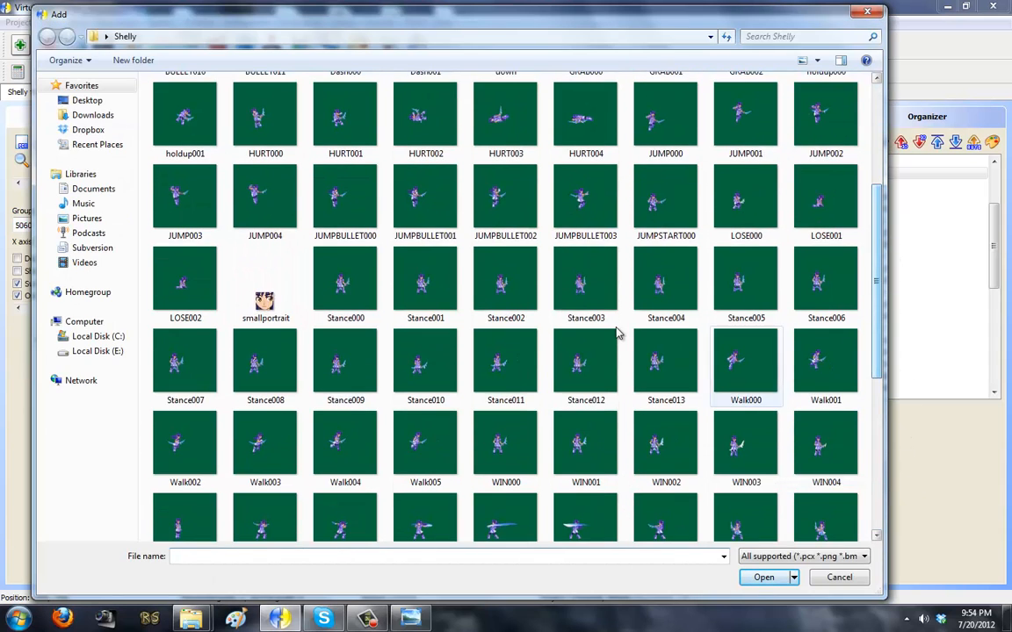
key("d")
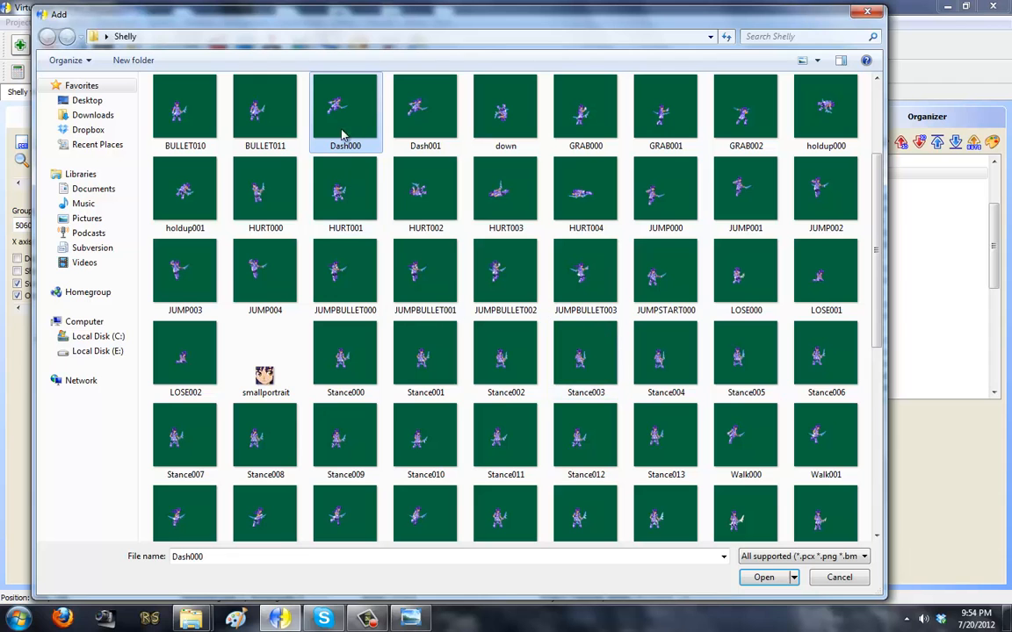
double_click(508, 112)
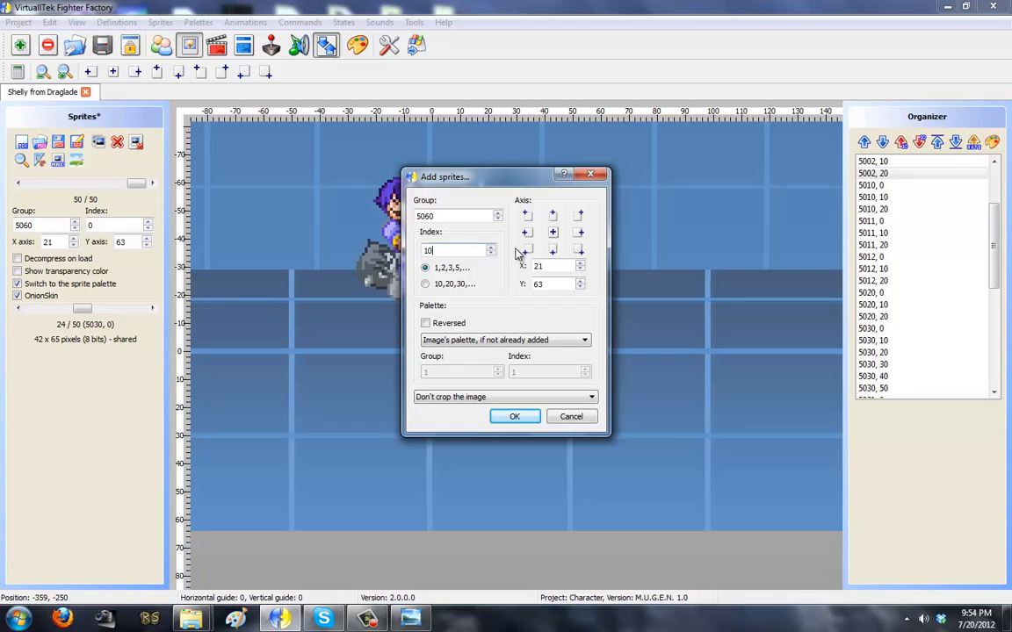
left_click(553, 250)
left_click(518, 400)
left_click(515, 420)
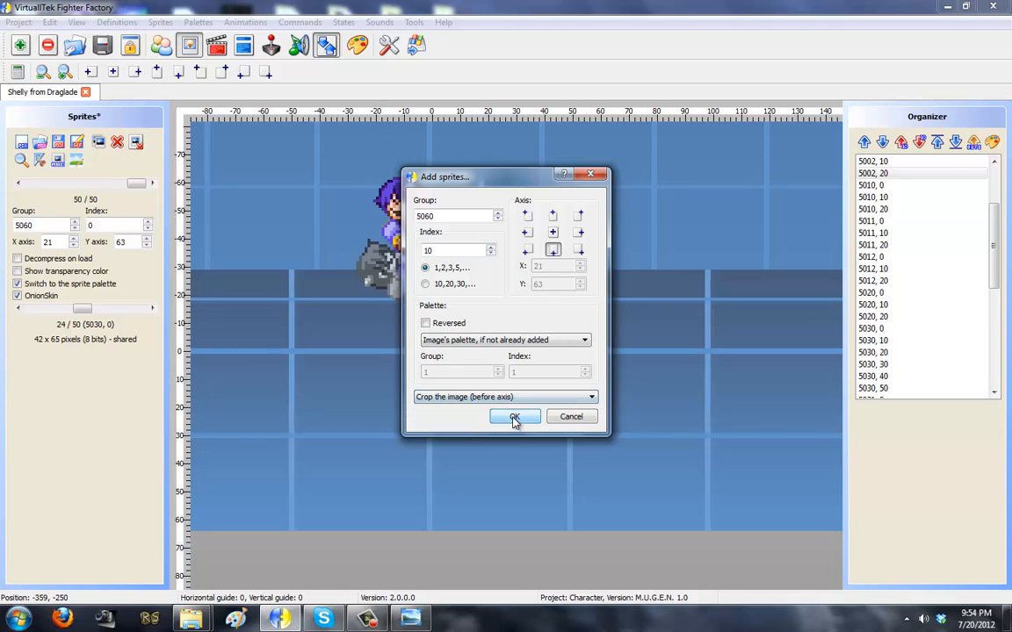
left_click(515, 416)
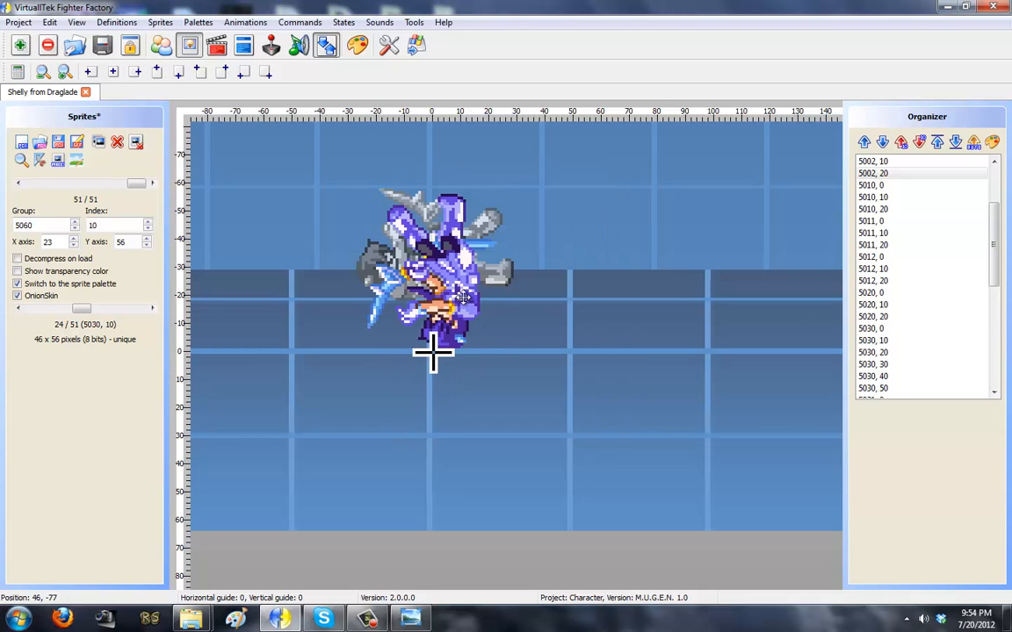
- Align the inverted sprite 5060, 10 to X axis 27 and compare its placement with sprite 5060, 0
left_click(18, 183)
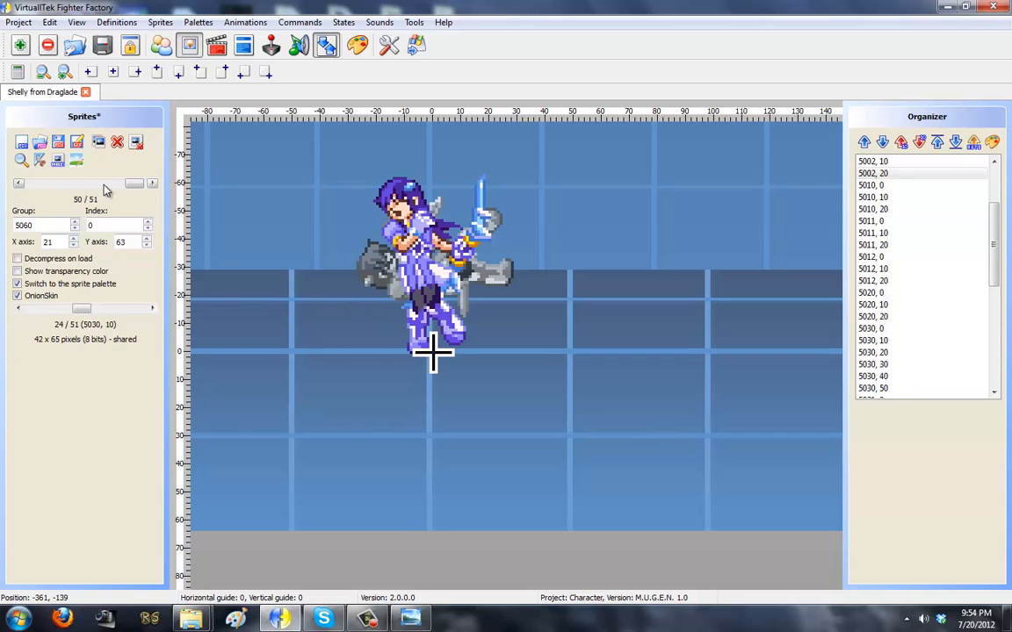
key("Right")
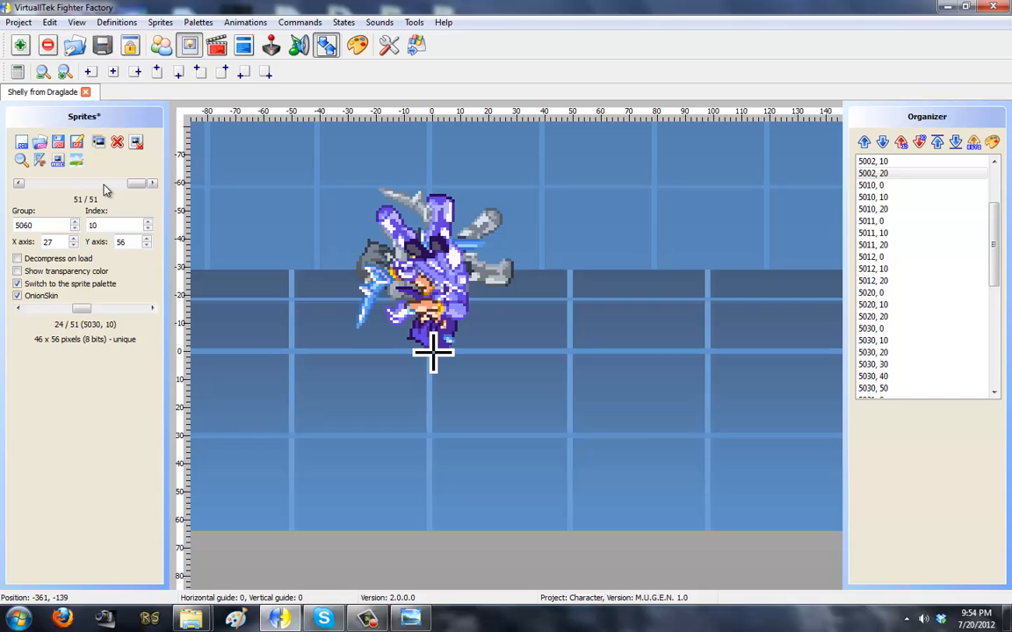
left_click_drag(270, 461, 316, 523)
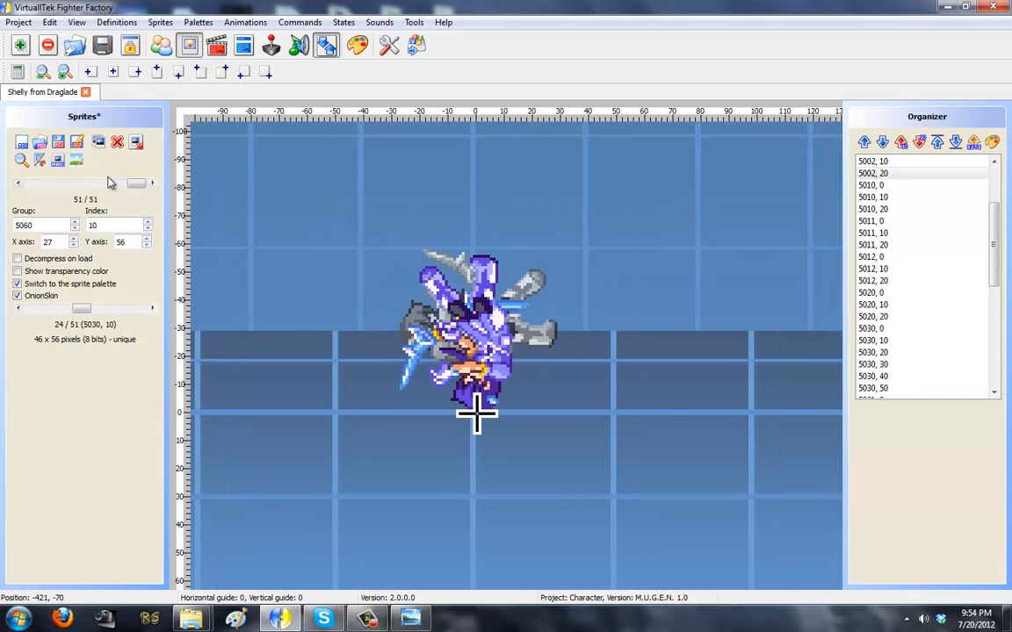
- Duplicate the inverted sprite as group 5061, index 10, and move it so its waist sits on the axis at X 29, Y 31
left_click(98, 142)
left_click(98, 142)
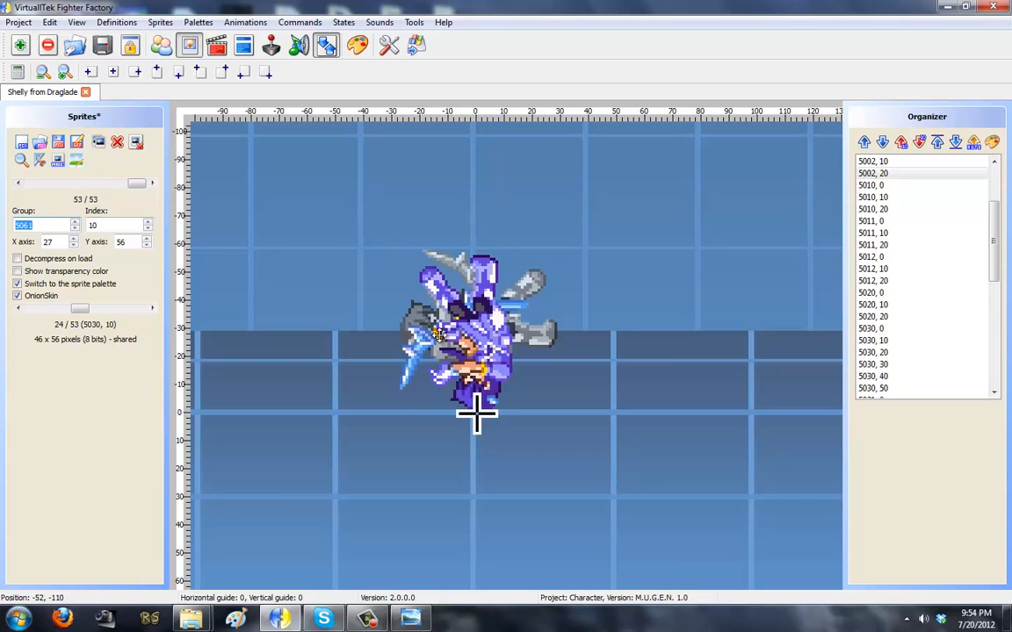
left_click_drag(438, 336, 438, 389)
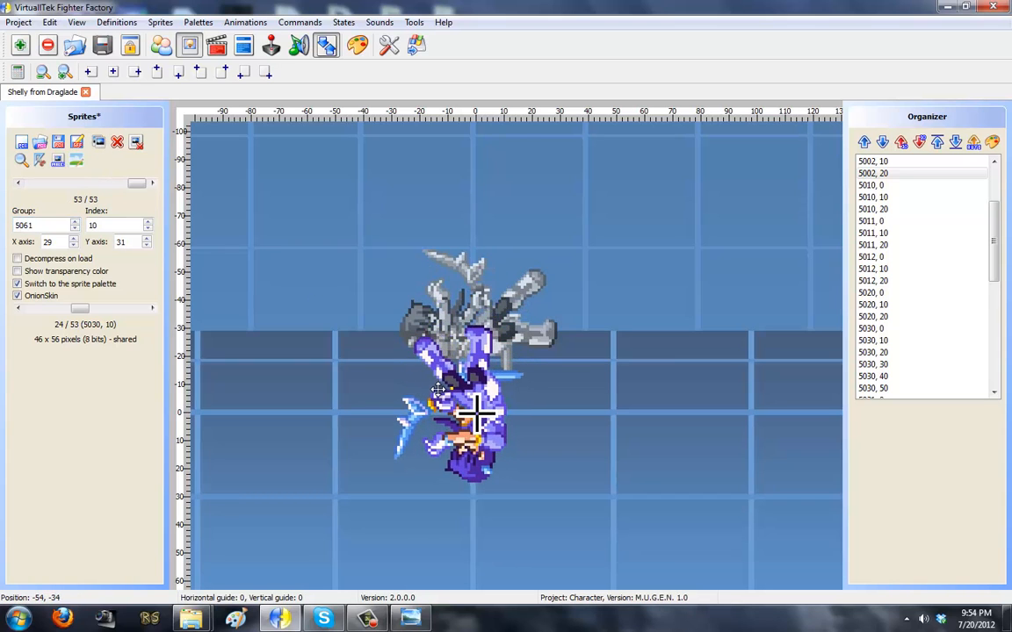
- Duplicate the 5061, 10 sprite as group 5062 and place its head on the axis at X 27, Y 45
left_click(98, 141)
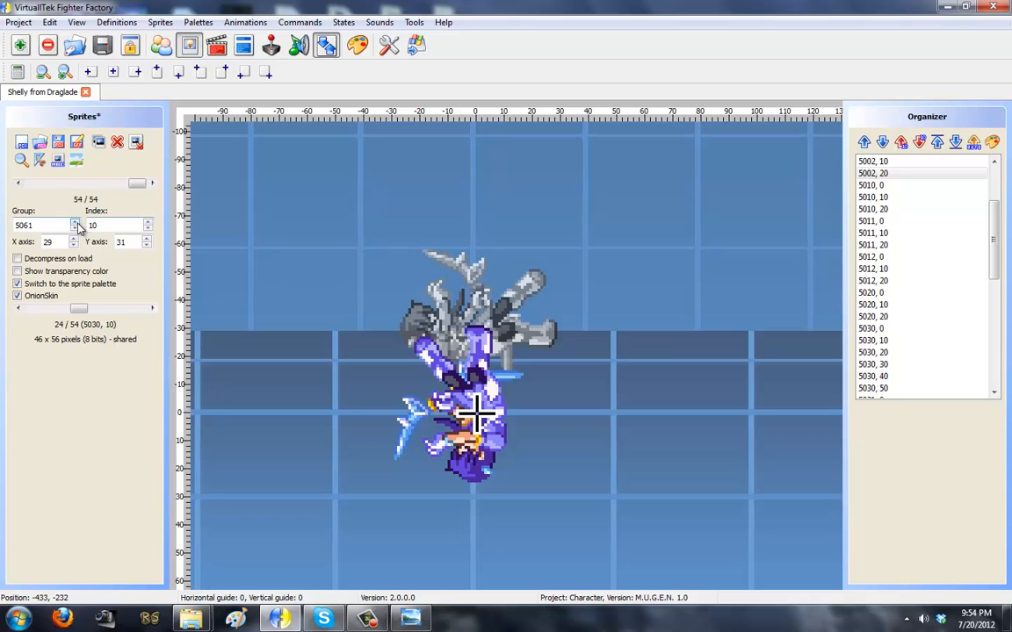
left_click(76, 222)
left_click_drag(463, 372, 469, 332)
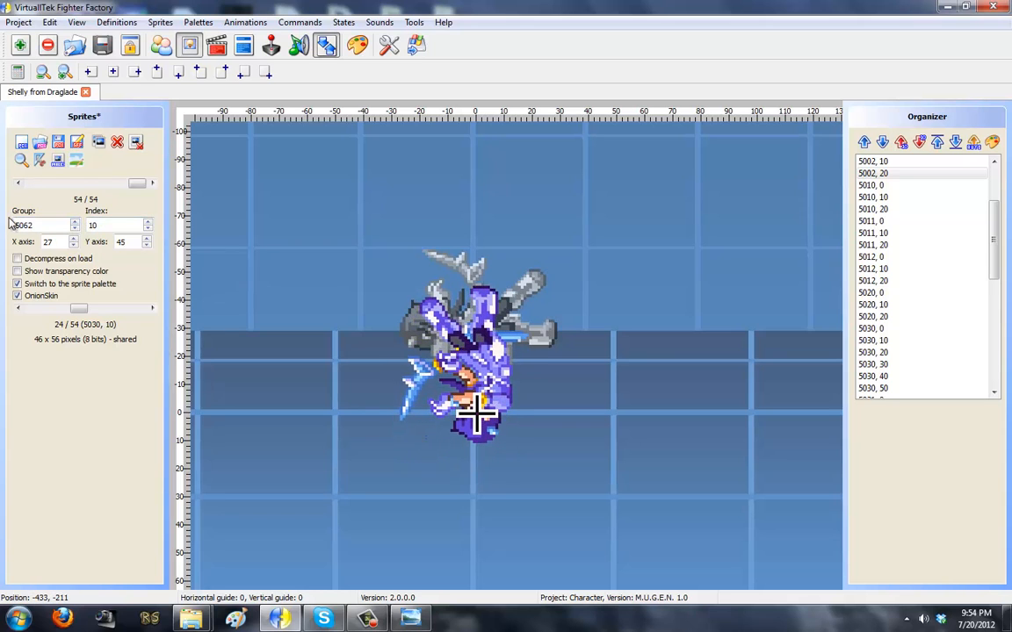
- Go back through the new inverted sprites and remove the surplus duplicate of 5060, 10
left_click(18, 184)
left_click(18, 184)
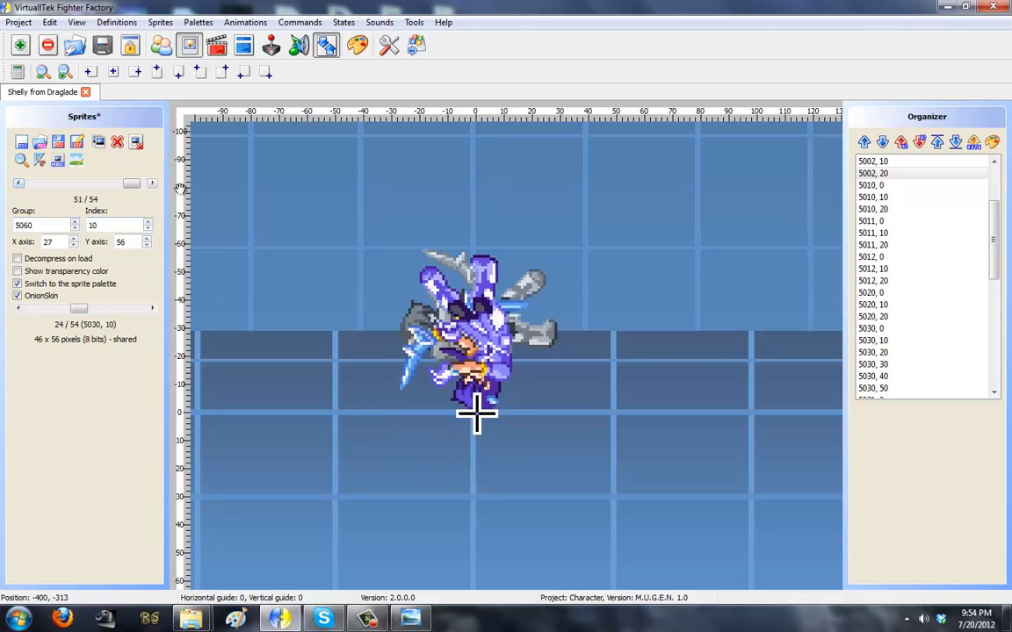
left_click_drag(133, 182, 135, 165)
left_click(117, 141)
key("Return")
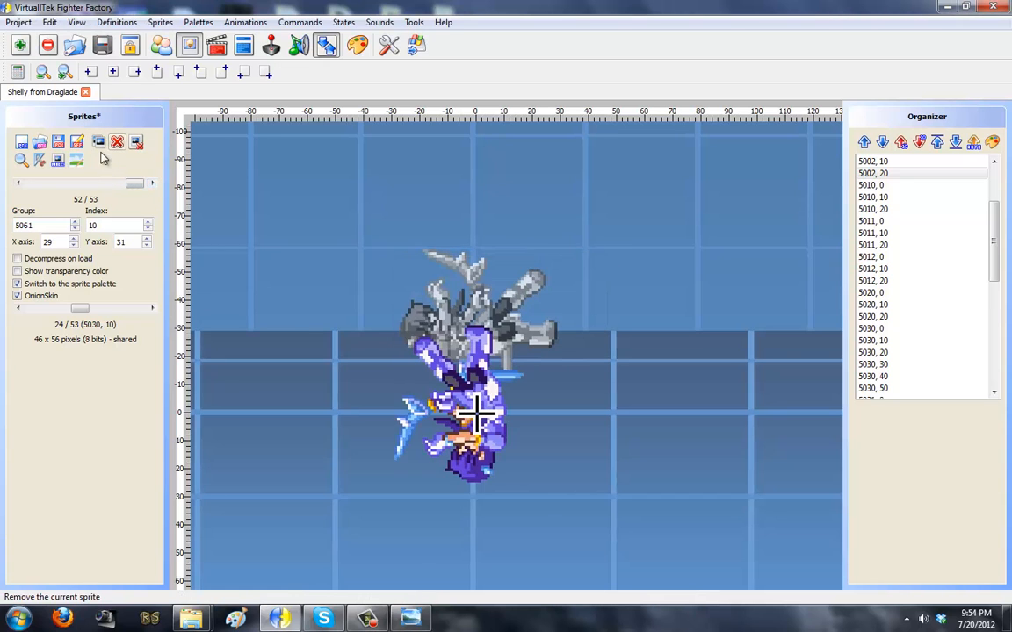
- Duplicate sprite 5060, 0 as group 5061 and move it so its waist sits on the axis at X 16, Y 31
left_click(18, 184)
left_click(18, 185)
left_click(18, 184)
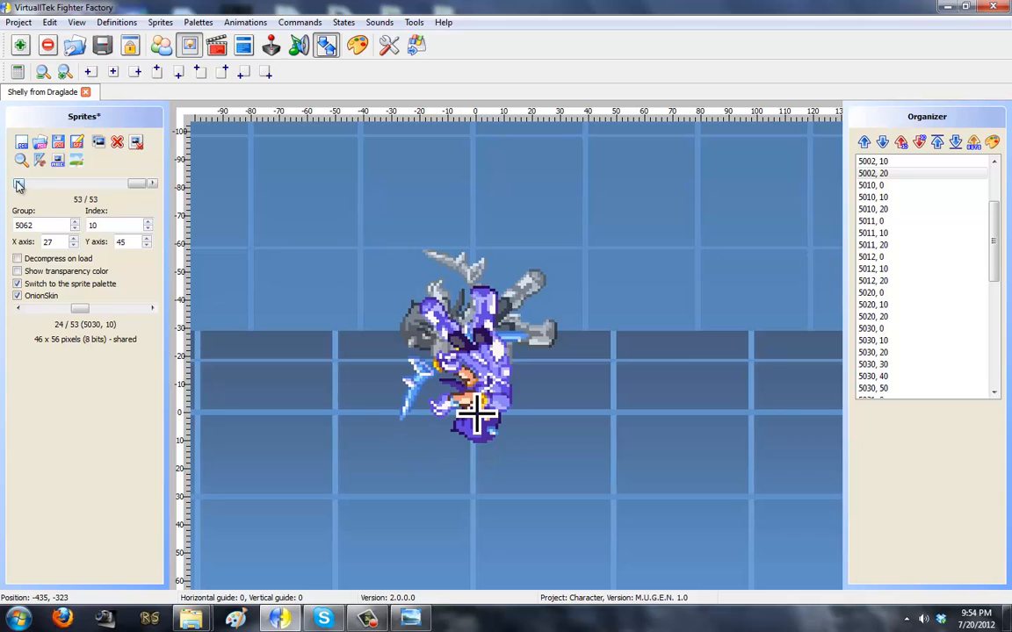
left_click(17, 184)
key("Right")
left_click(18, 184)
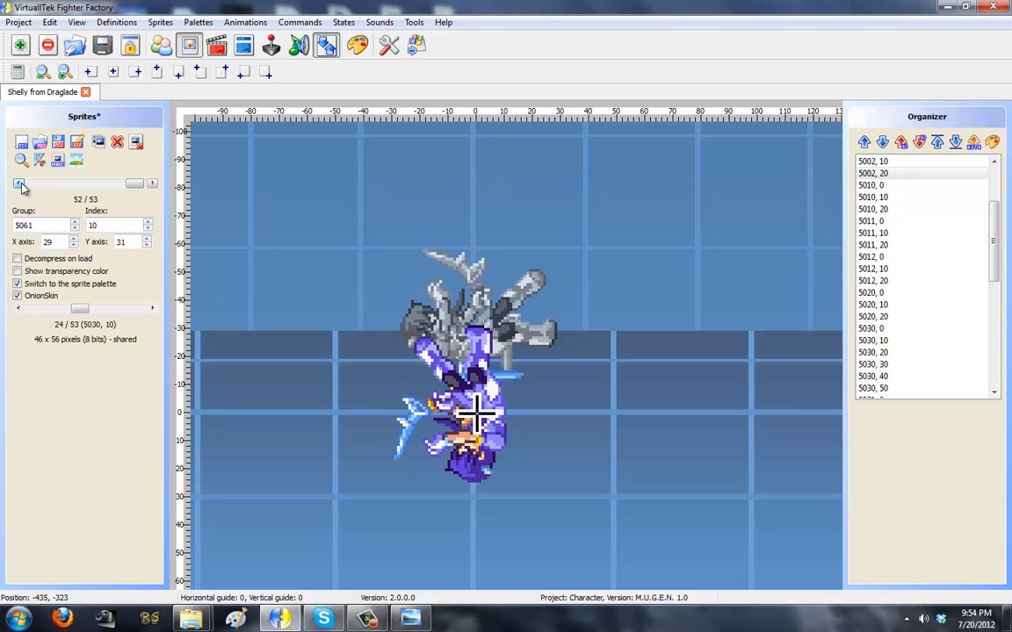
left_click(18, 184)
left_click(19, 185)
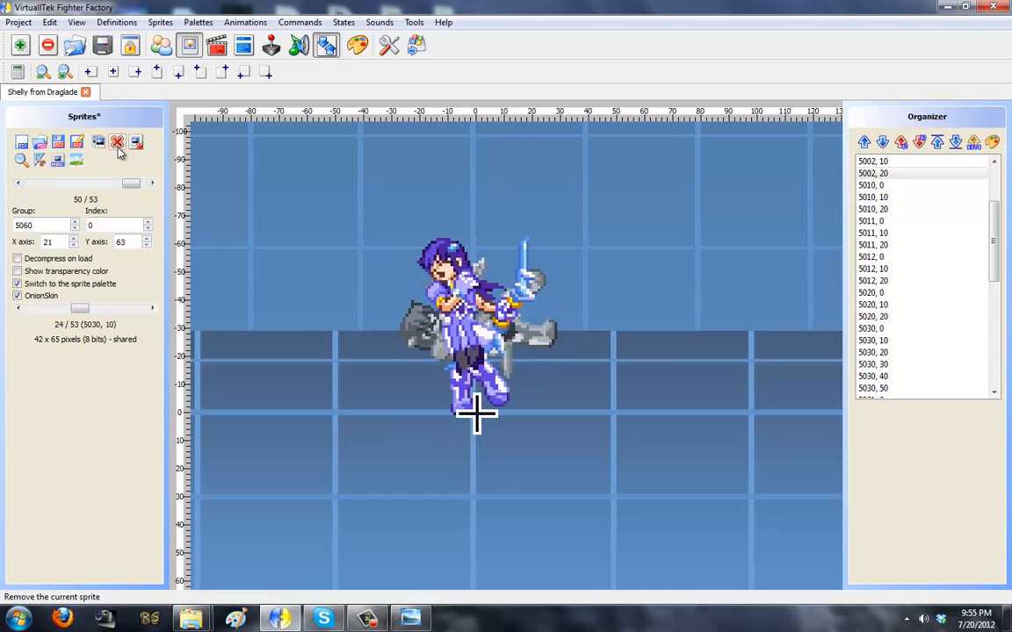
left_click(100, 144)
left_click(75, 221)
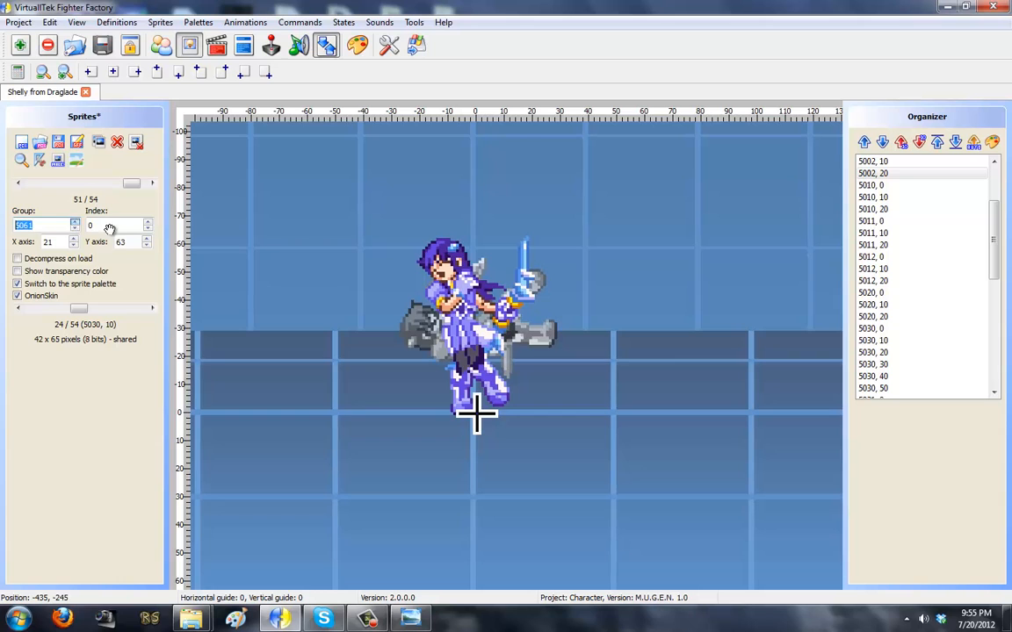
left_click_drag(472, 329, 474, 409)
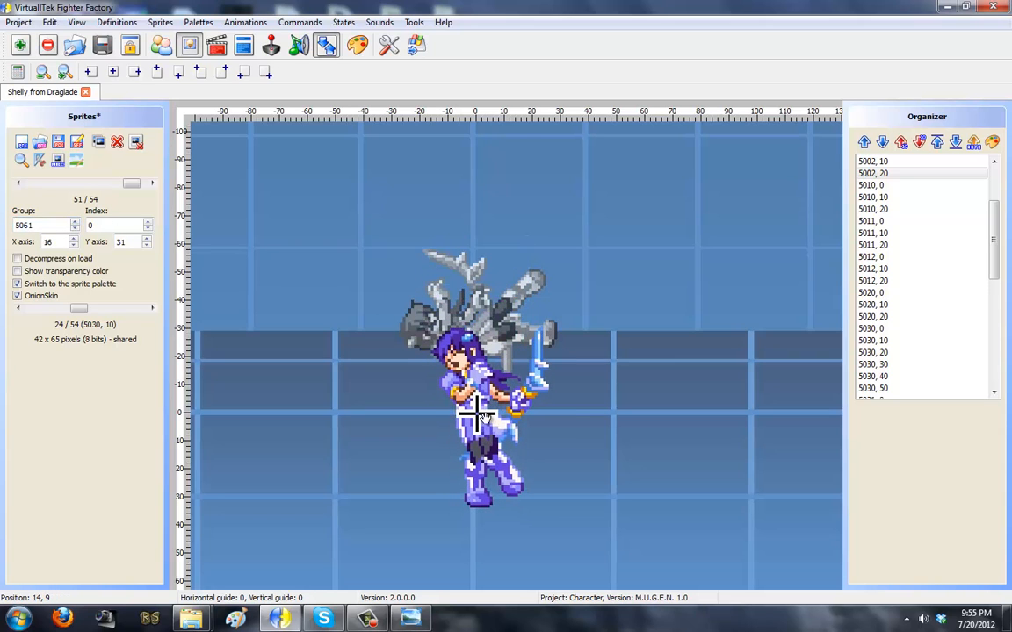
- Duplicate sprite 5061, 0 as group 5062, place its head on the axis at X 9, Y 10, and sort the sprite list
left_click(97, 142)
left_click(75, 222)
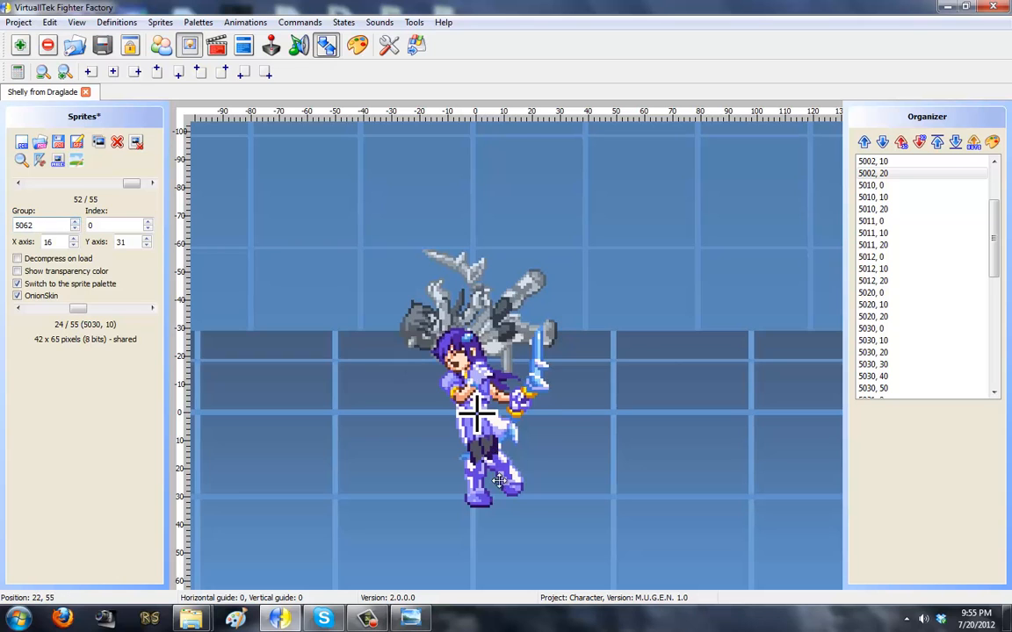
left_click_drag(491, 451, 511, 510)
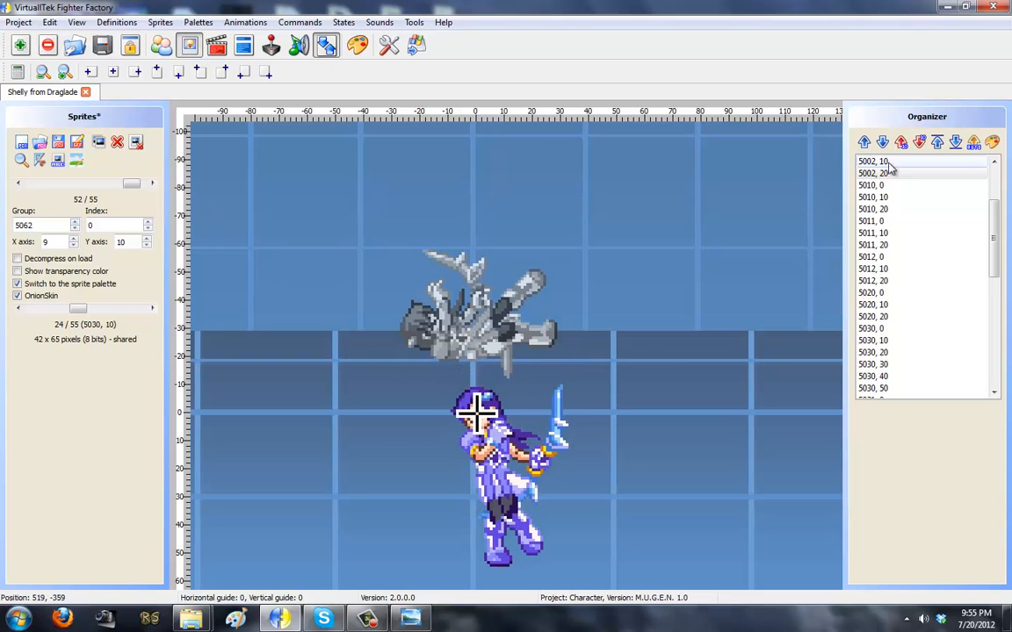
left_click(973, 144)
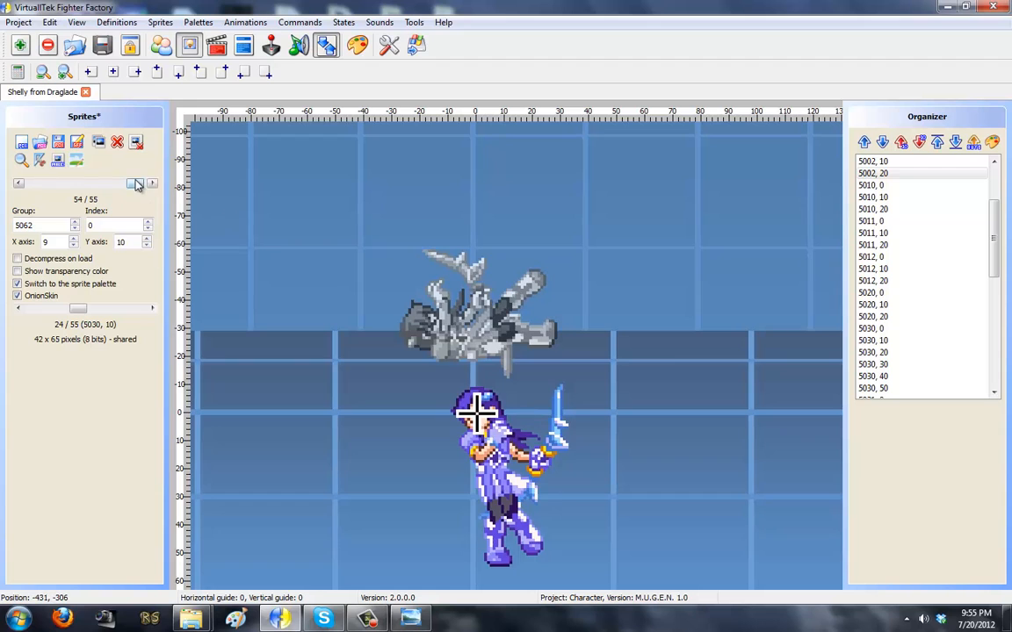
- Review the sorted sprites of groups 5060 to 5062 and save the sprite file
left_click_drag(132, 182, 129, 179)
key("Left")
key("Left")
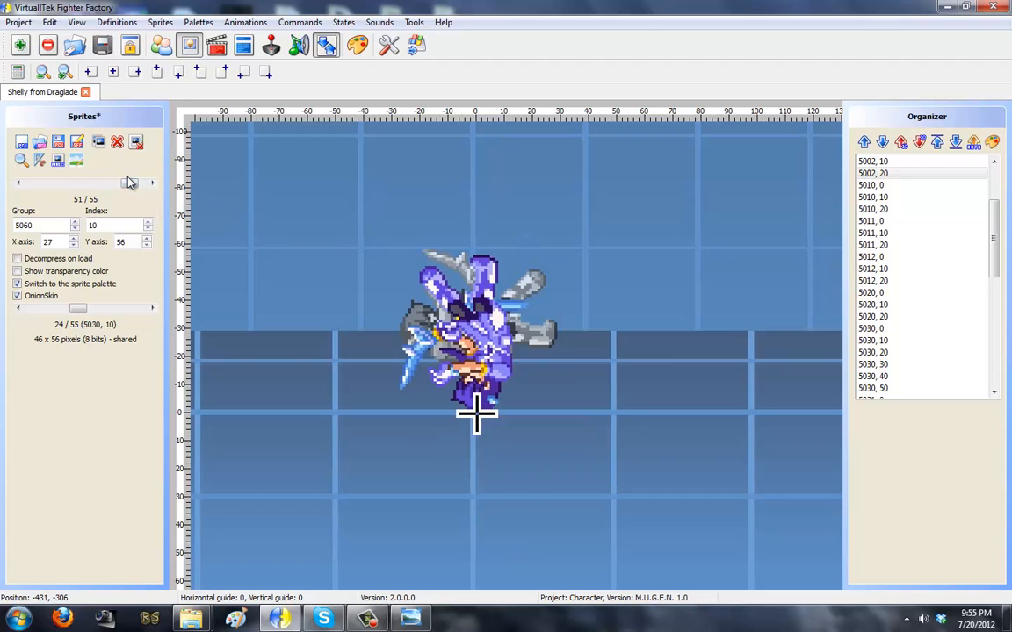
key("Right")
key("Right")
key("Right")
key("Right")
key("Right")
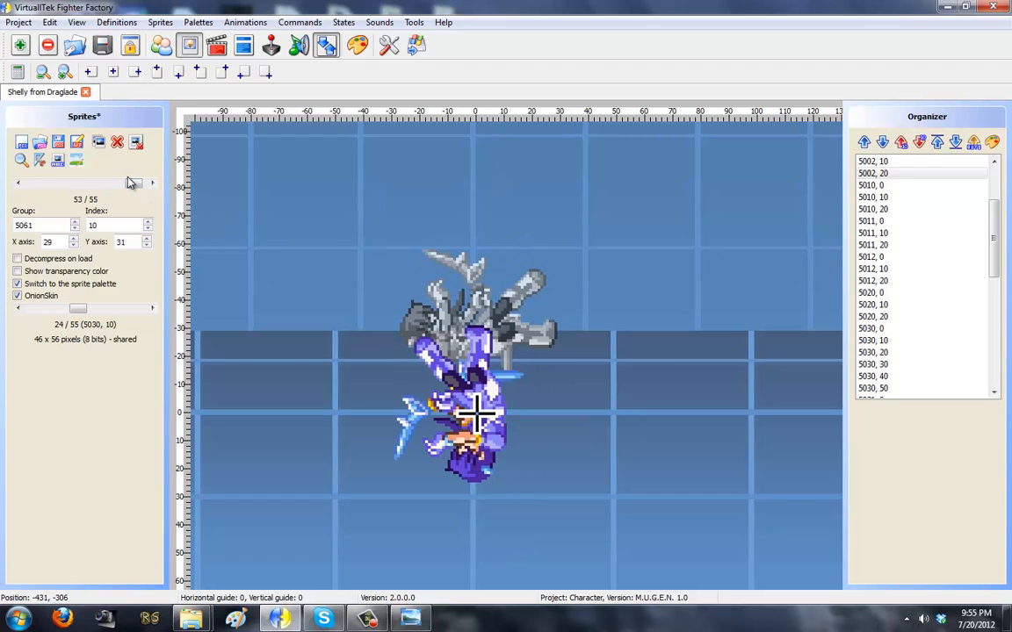
left_click(81, 146)
- Check the axis positions of groups 5070 to 5072 on the spr reference image in Windows Photo Viewer, and return to Fighter Factory
left_click(414, 618)
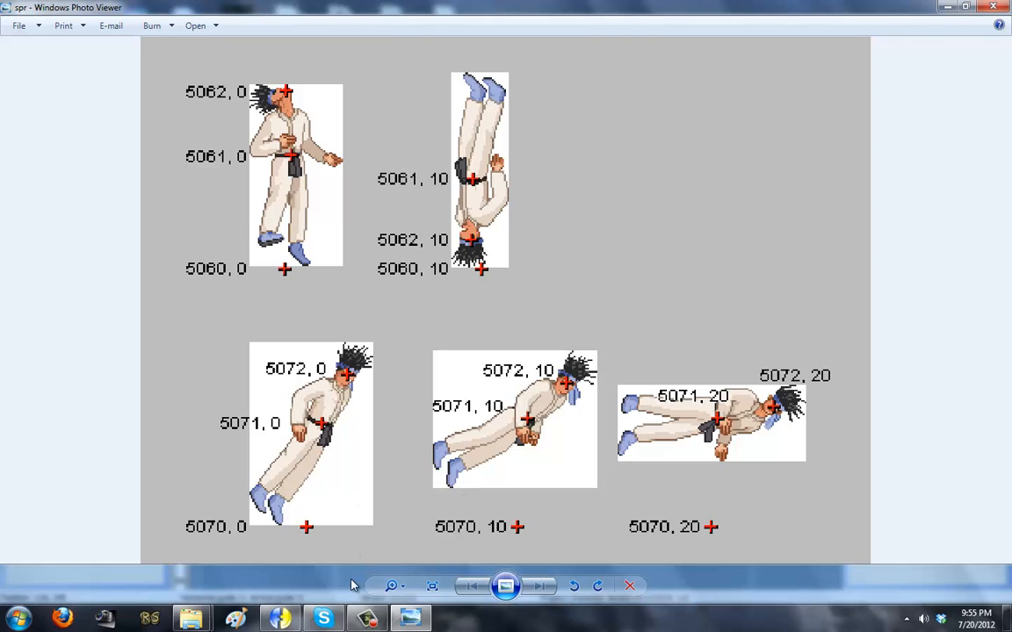
mouse_move(281, 617)
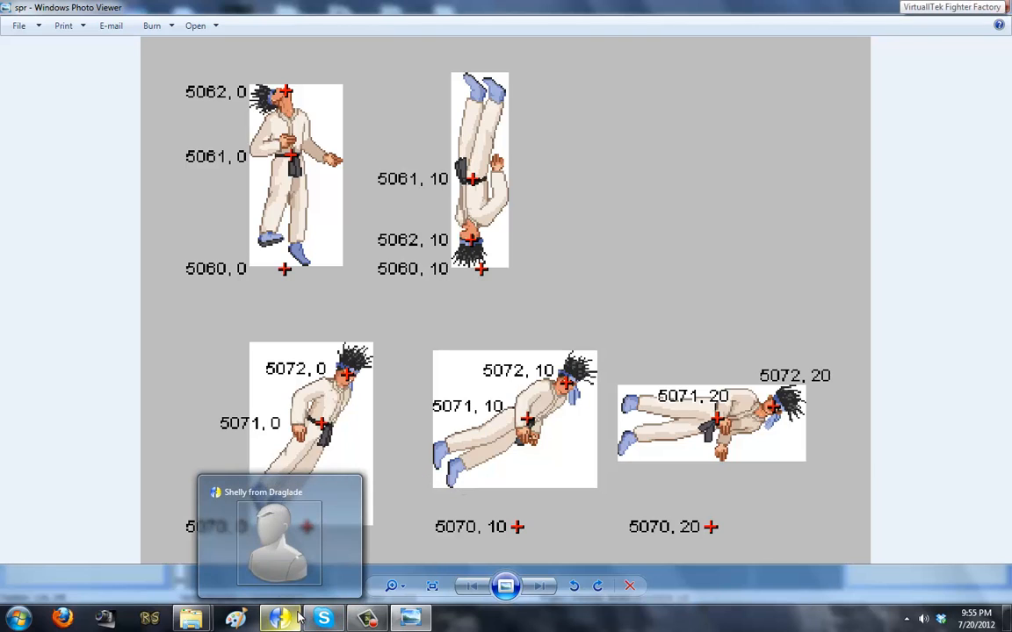
left_click(293, 545)
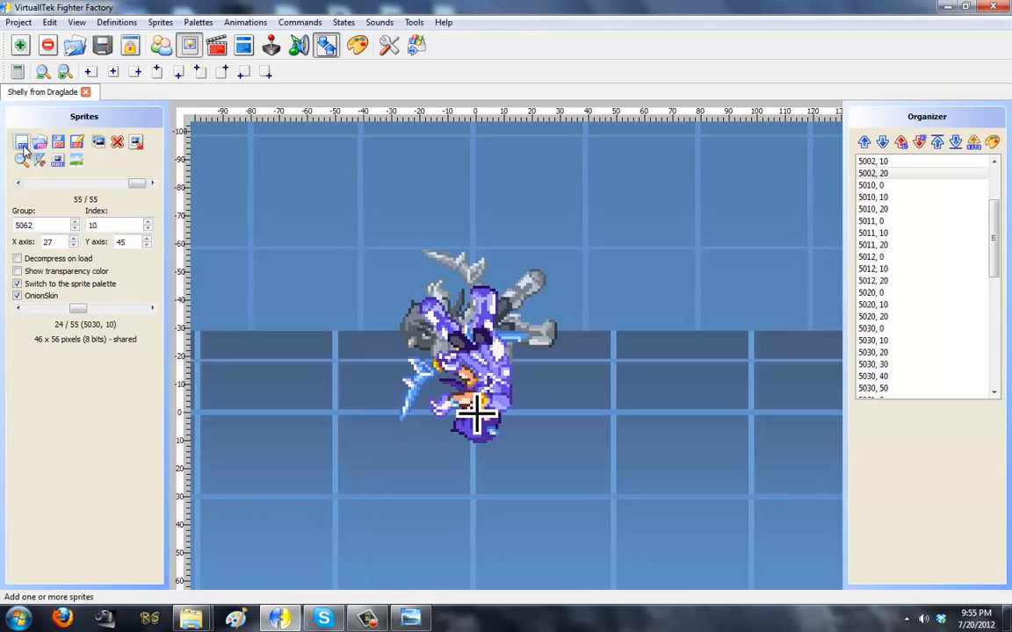
- Duplicate sprite 5010, 0 as group 5070, index 0, and sort the sprite list
left_click_drag(137, 184, 59, 198)
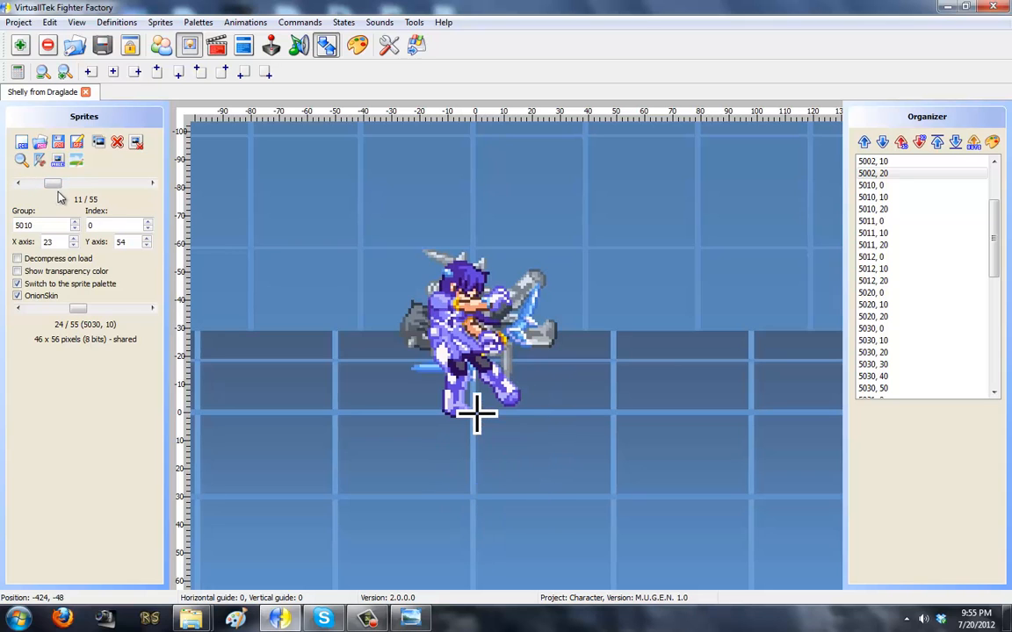
left_click(98, 147)
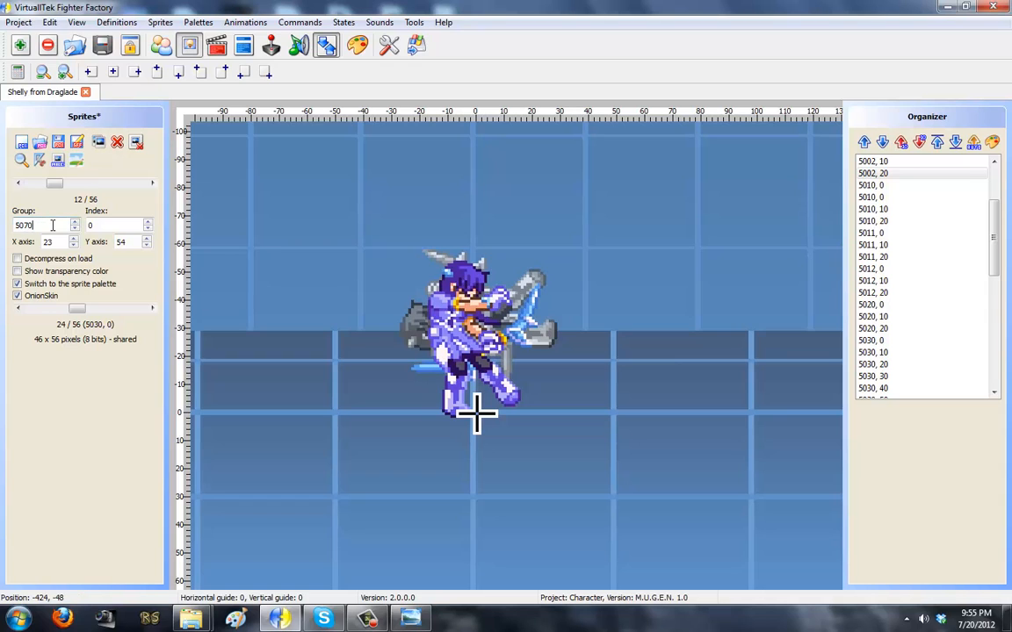
left_click(974, 143)
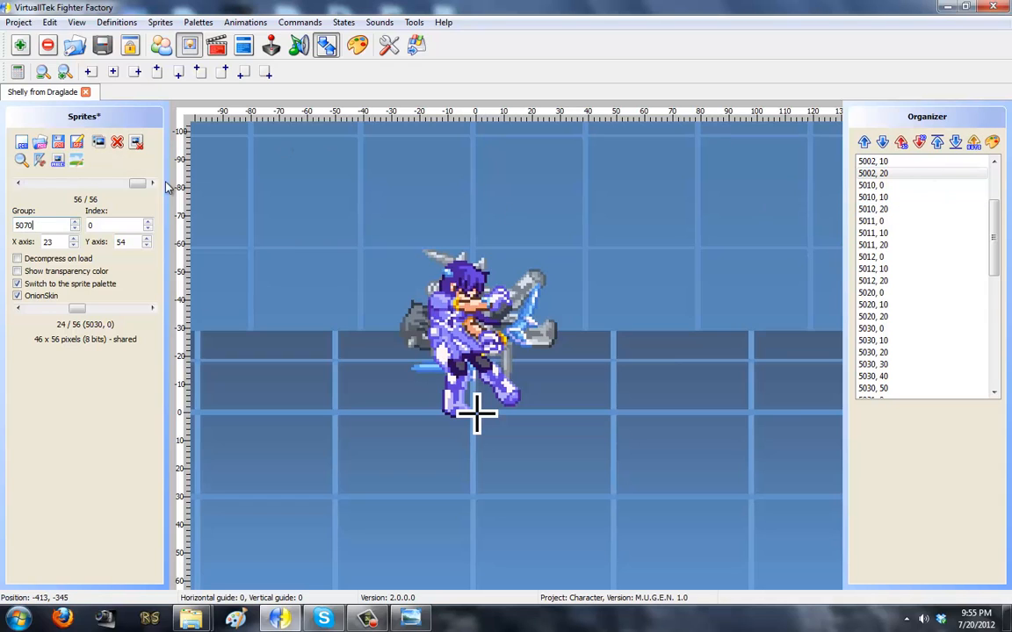
- Add the holdup001 image as sprite 5070, 10 with the axis at its bottom centre and the image cropped
left_click(22, 143)
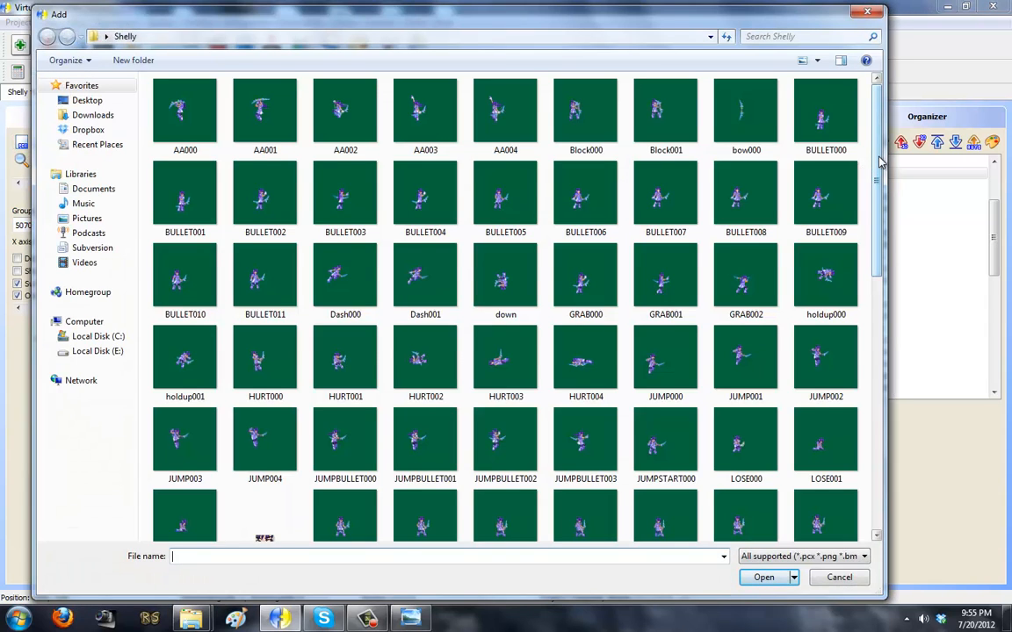
scroll(881, 161, "down", 3)
left_click(587, 260)
key("h")
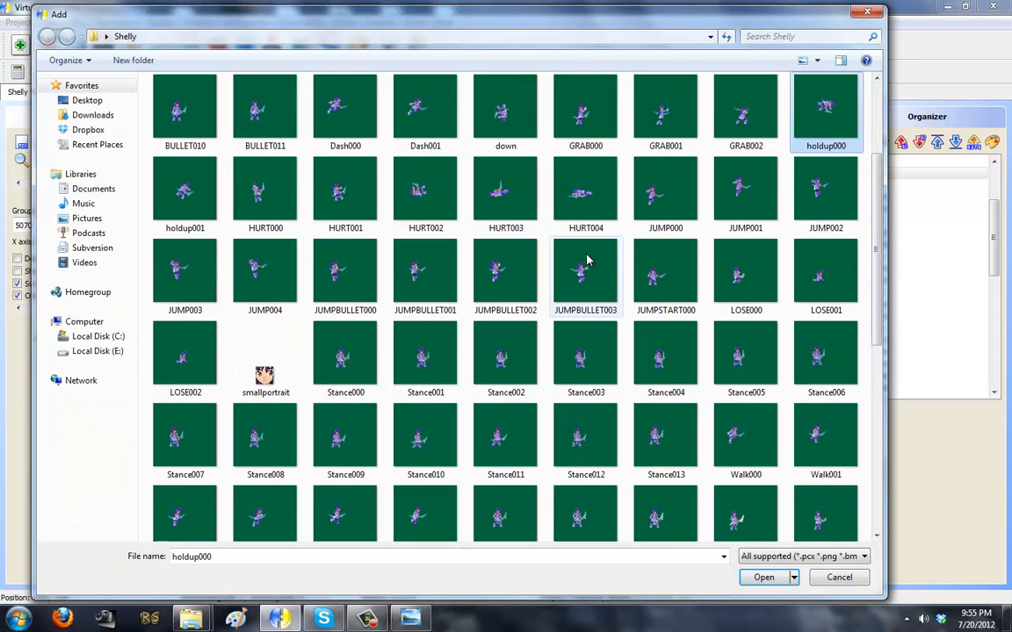
left_click(612, 277)
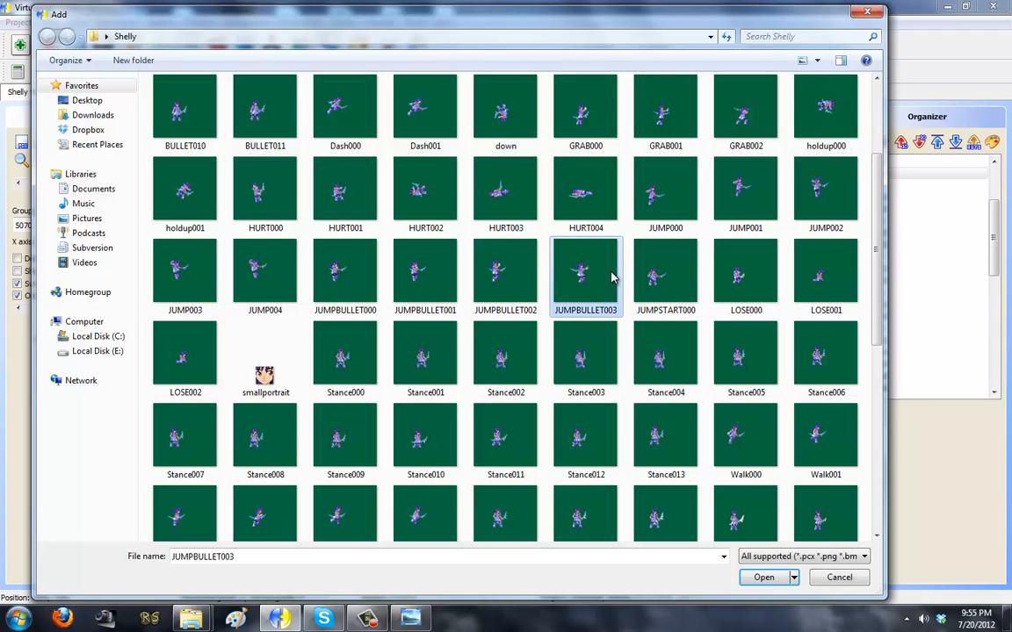
double_click(180, 169)
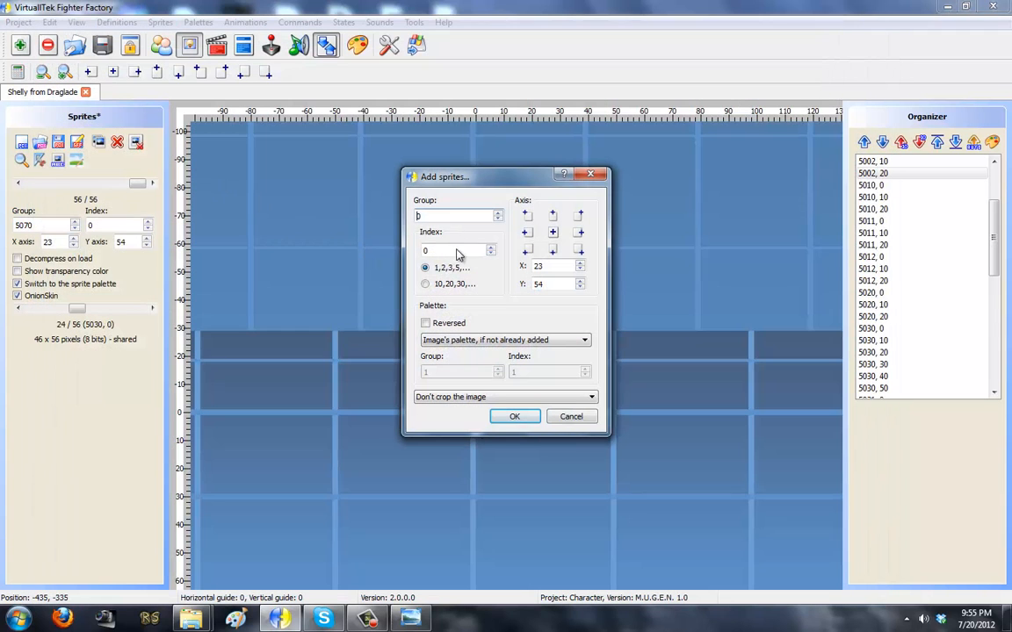
type("5070")
left_click(553, 250)
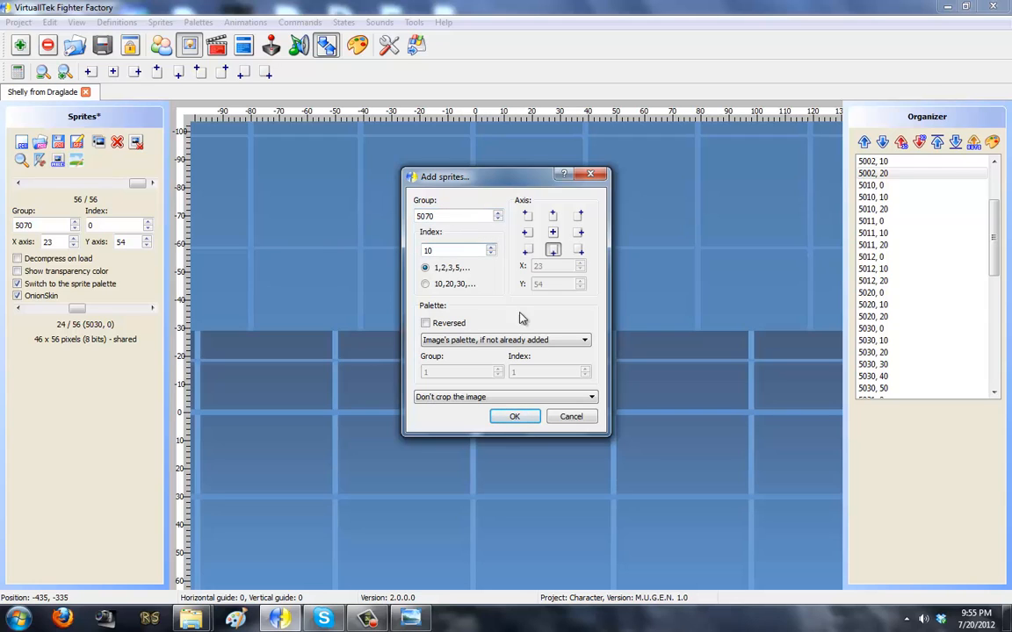
left_click(489, 400)
left_click(501, 418)
left_click(514, 417)
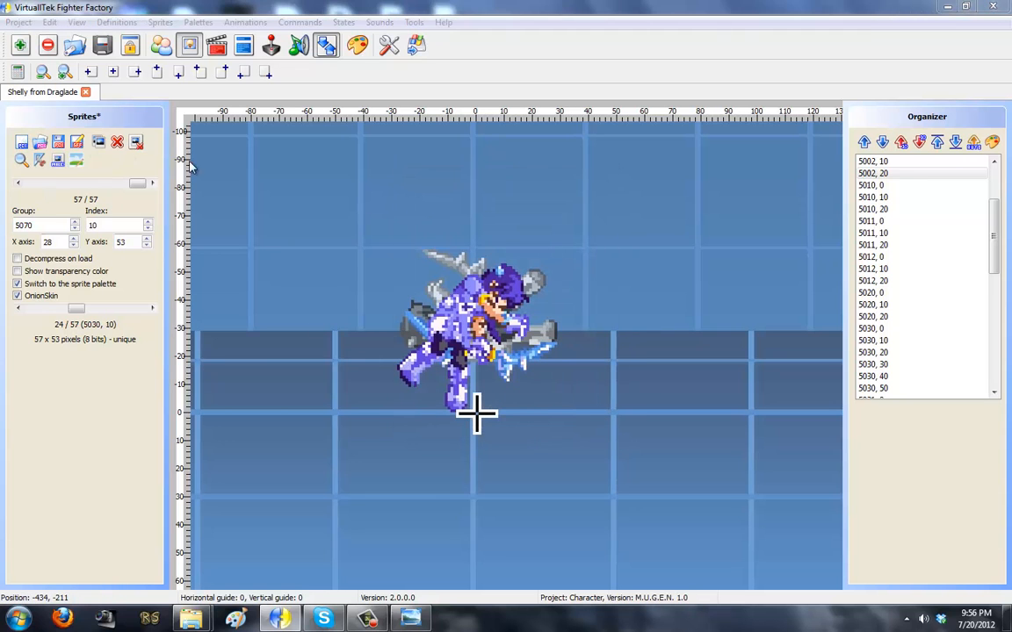
- Try adding the holdup000 image as another sprite 5070, 0 with a bottom-centre axis, and remove it again
left_click(21, 142)
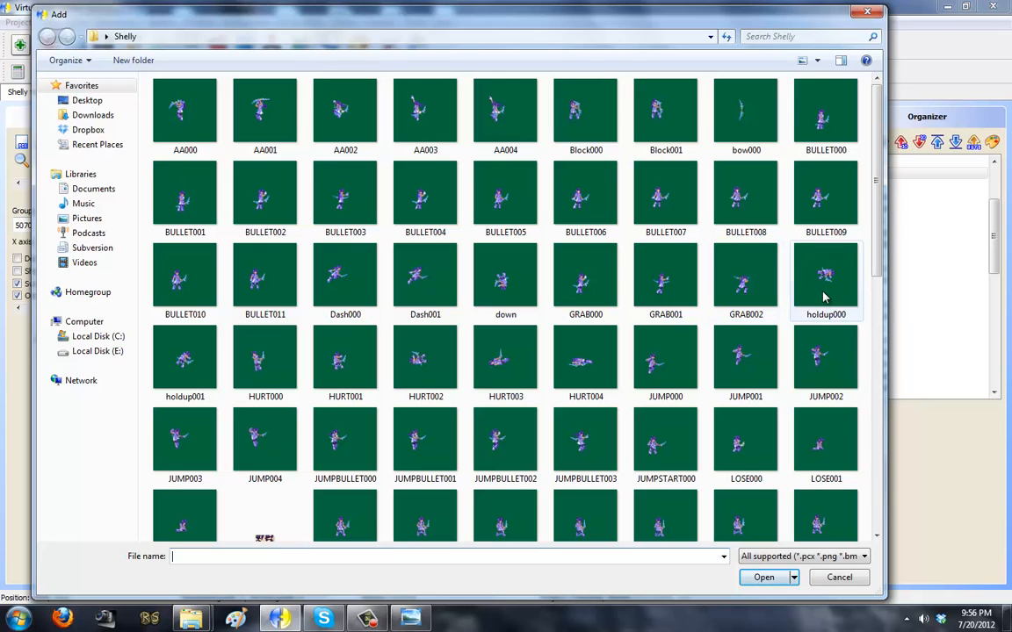
double_click(742, 272)
type("5")
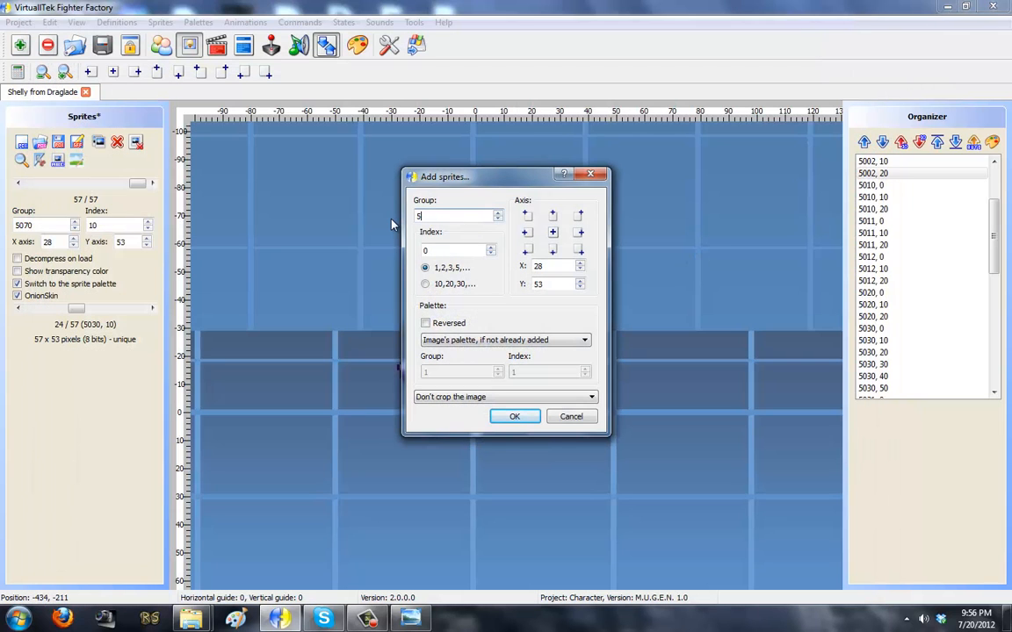
type("070")
left_click(552, 251)
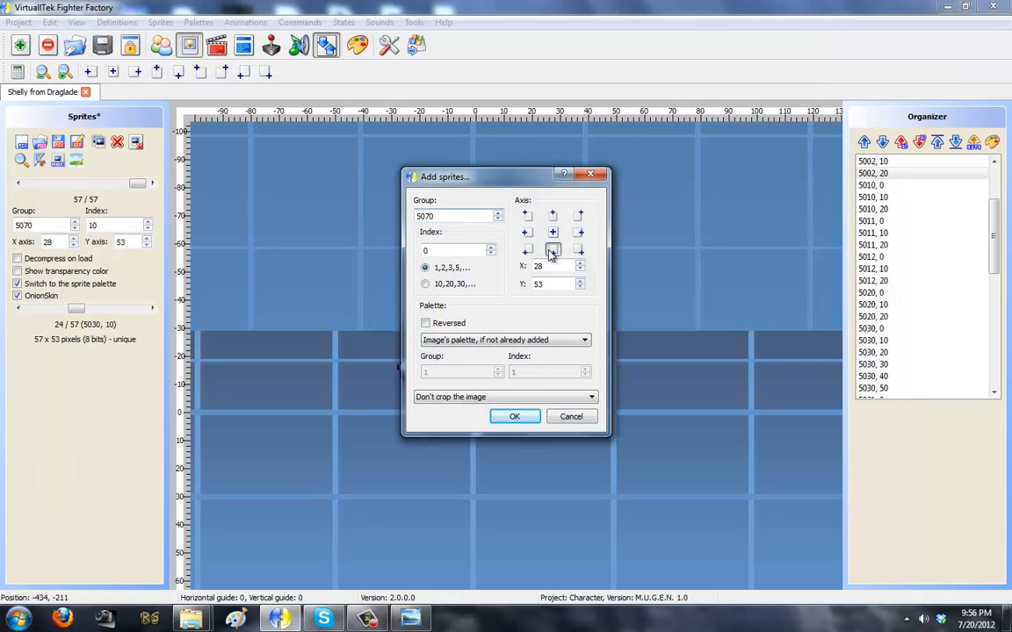
left_click(523, 398)
left_click(522, 415)
left_click(525, 418)
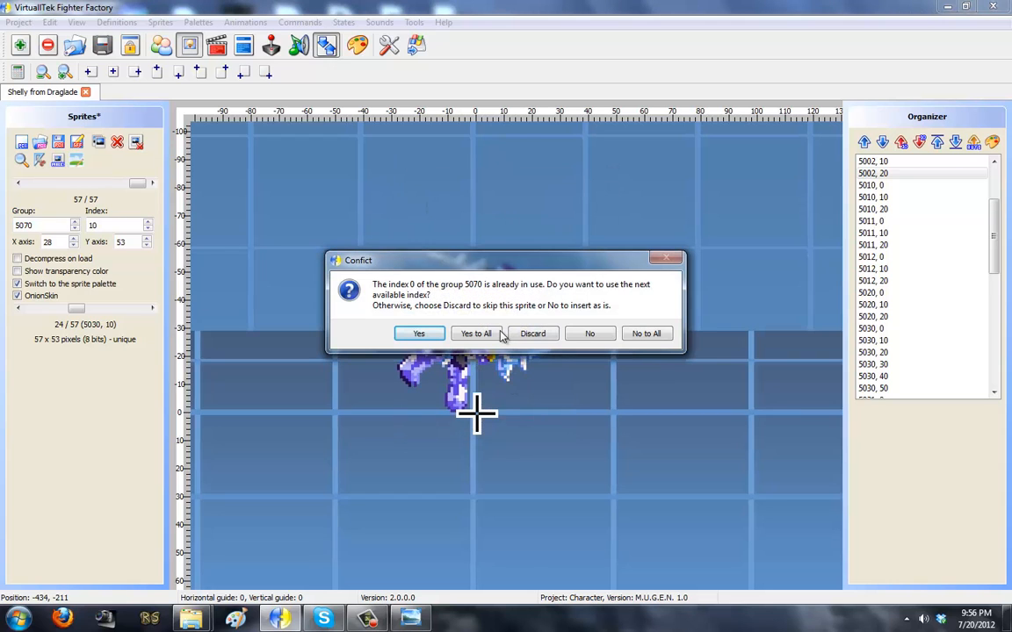
left_click(591, 337)
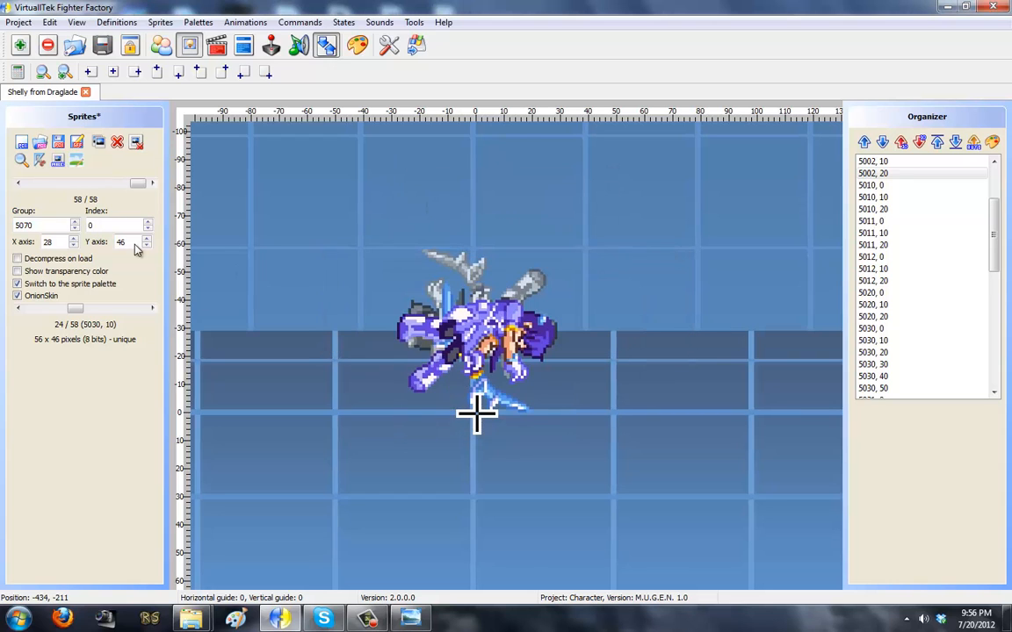
left_click(117, 142)
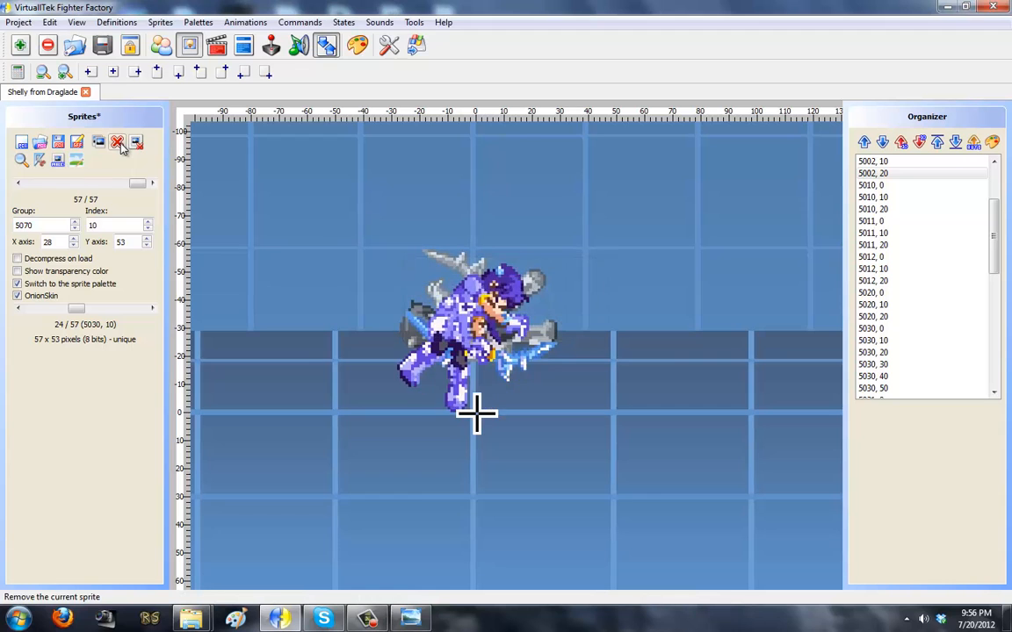
- Add the holdup000 image as sprite 5070, 20 with the axis at its bottom centre, cropping the image before axis
left_click(22, 143)
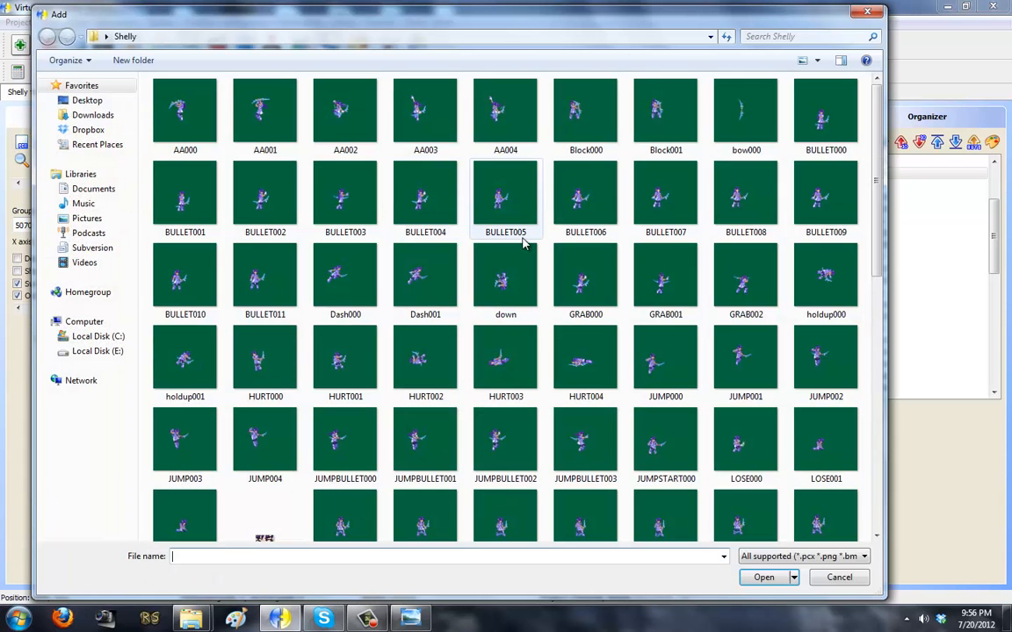
left_click(830, 280)
double_click(830, 279)
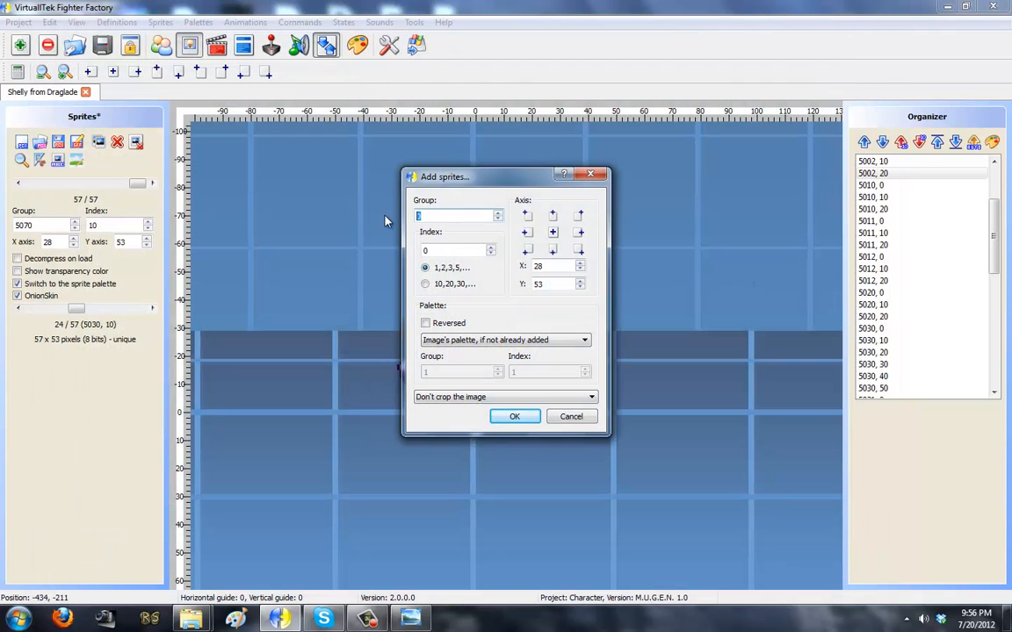
type("5070")
key("Tab")
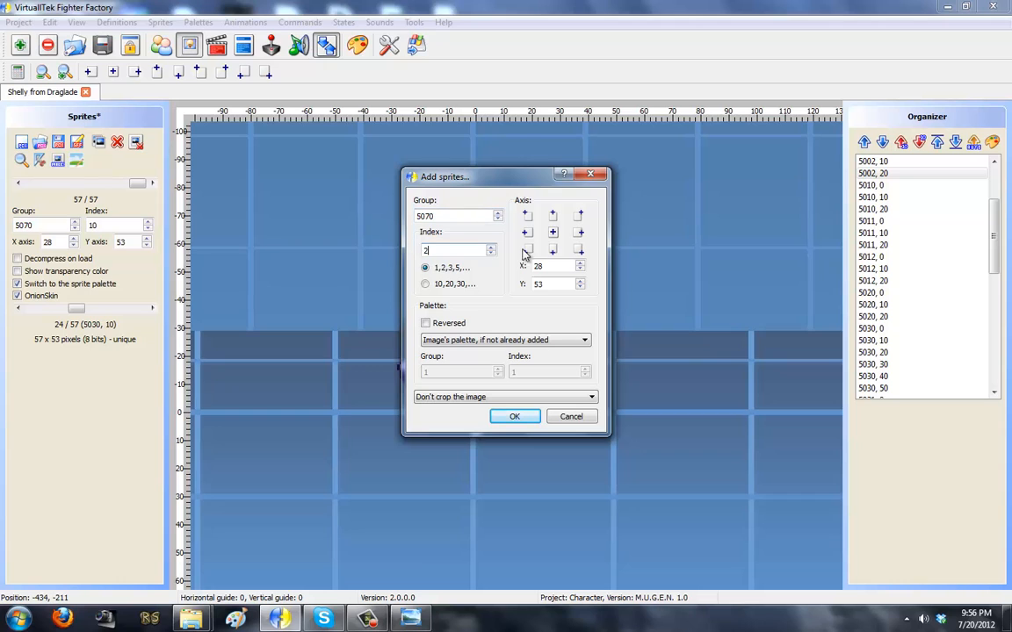
type("20")
left_click(552, 251)
left_click(510, 397)
left_click(514, 419)
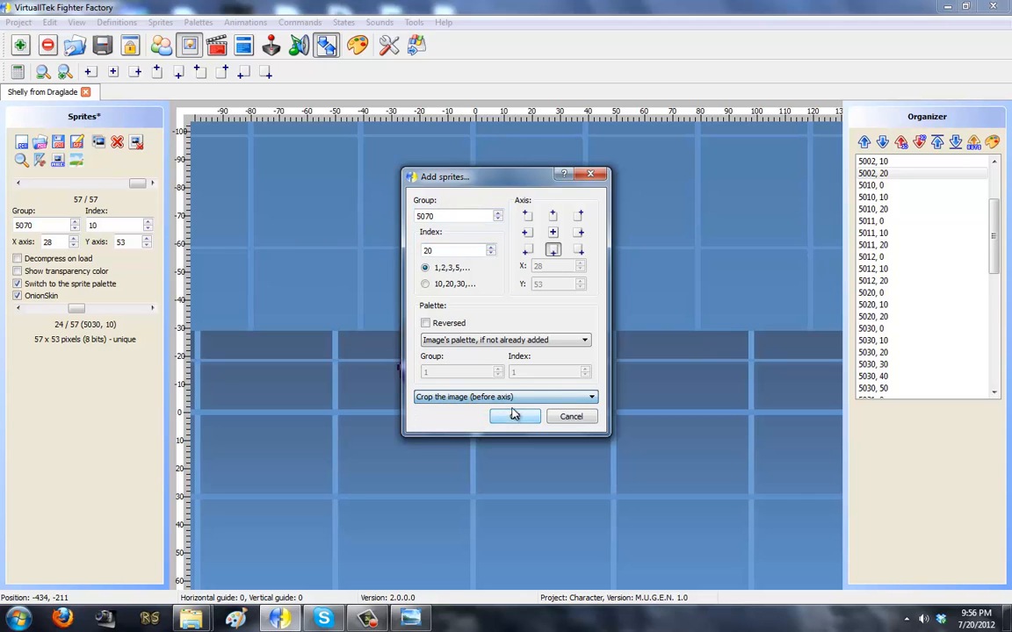
left_click(515, 418)
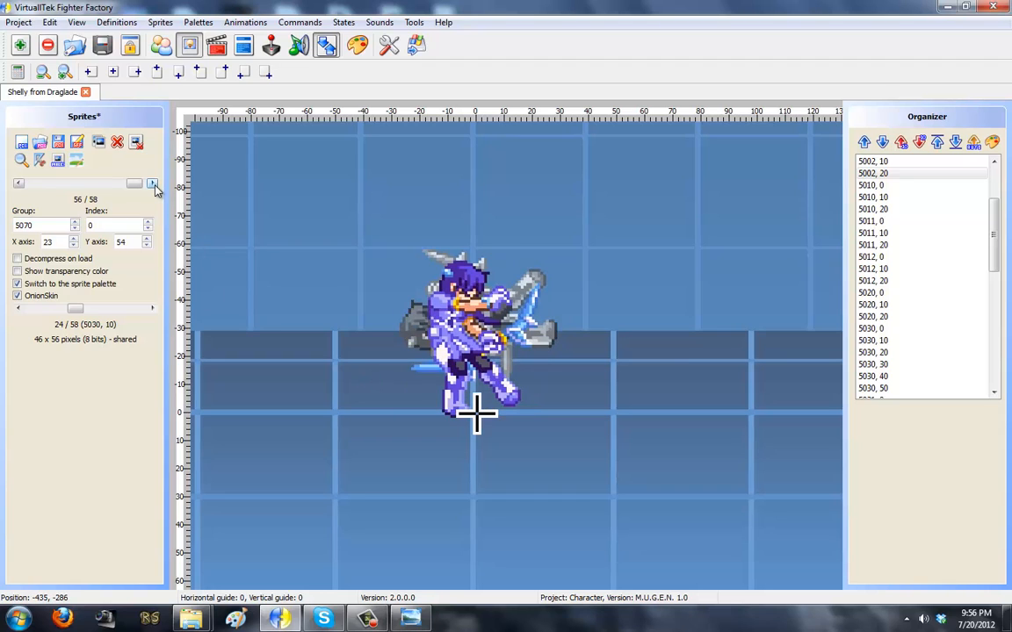
- Align sprite 5070, 10 to X axis 26, Y axis 54 and raise sprite 5070, 20 to X axis 29, Y axis 55
left_click(152, 184)
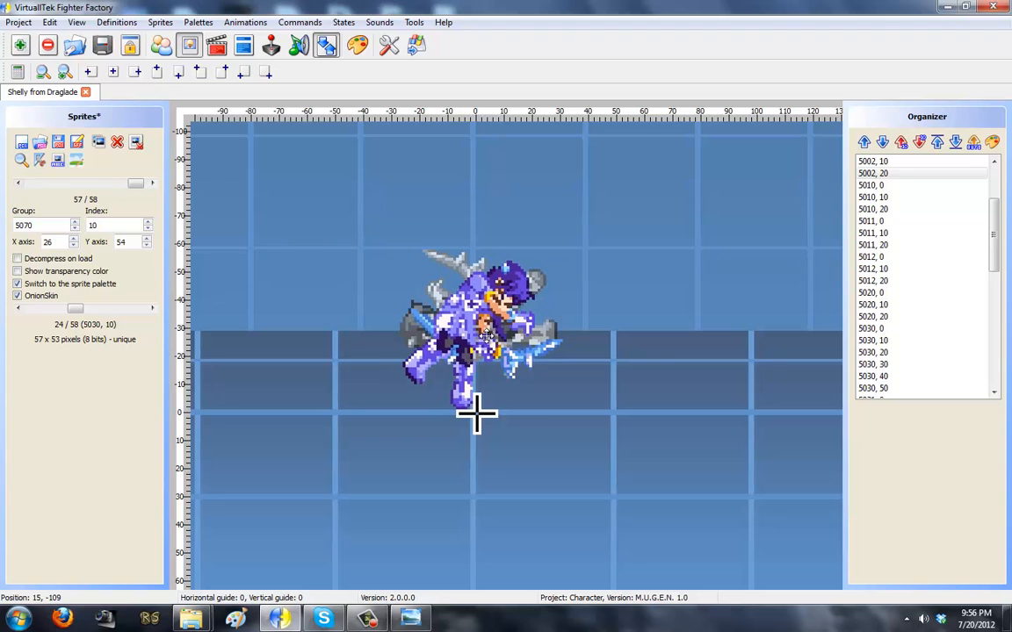
left_click(153, 184)
left_click_drag(473, 332, 469, 306)
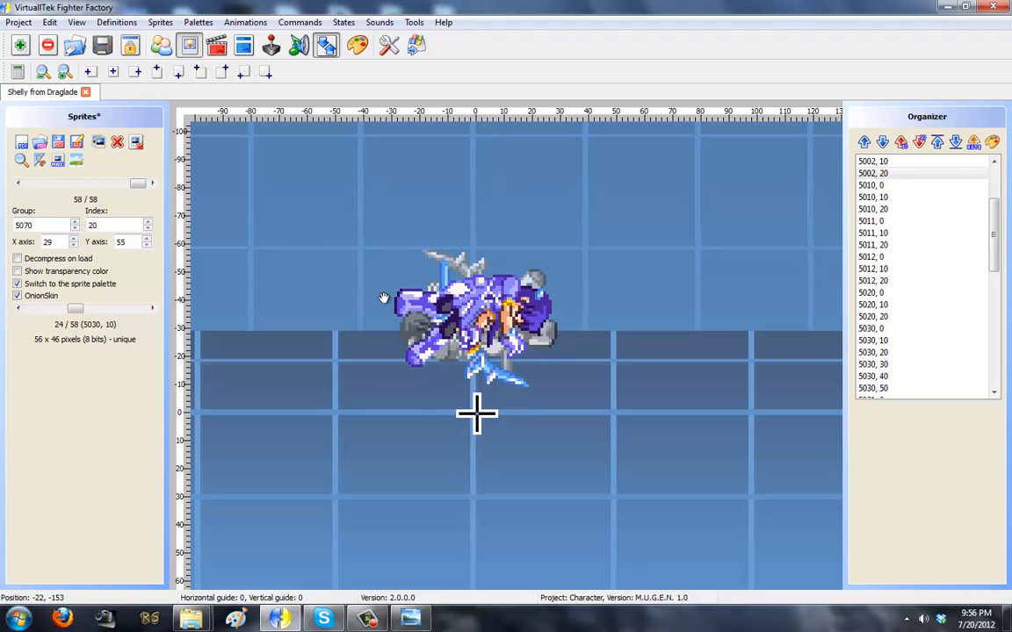
- Duplicate sprite 5070, 0 as sprite 5071, 0 and move its axis to X 14, Y 24
left_click(20, 186)
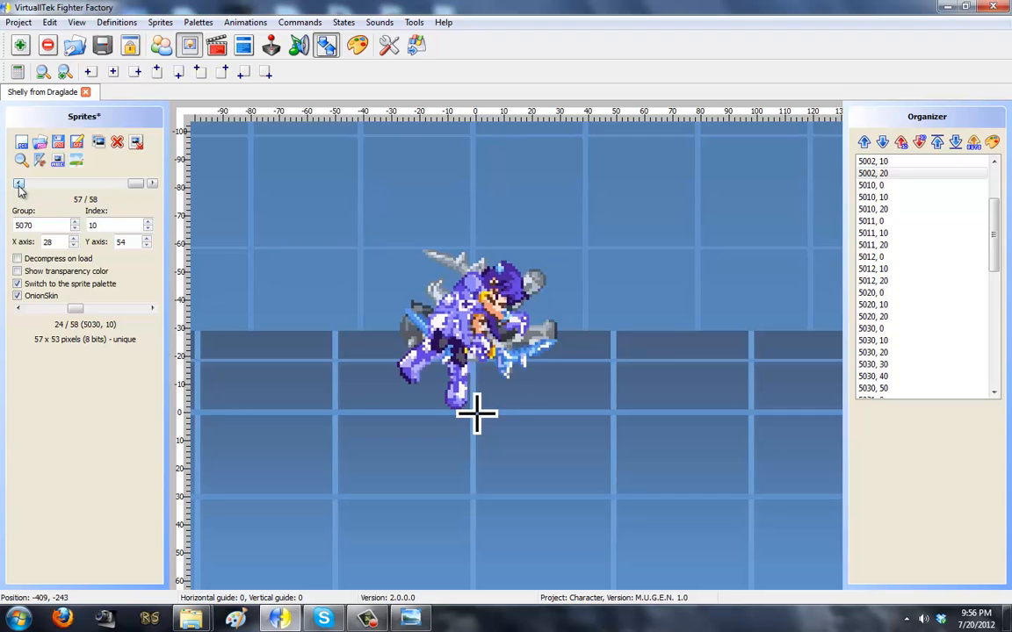
left_click(19, 186)
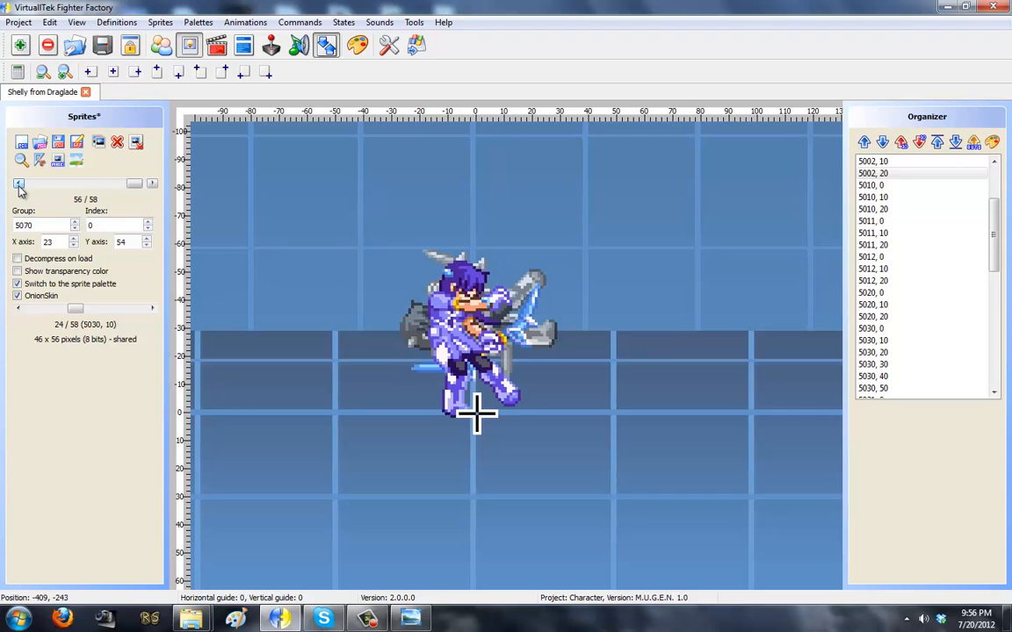
left_click(98, 144)
left_click_drag(493, 313, 539, 403)
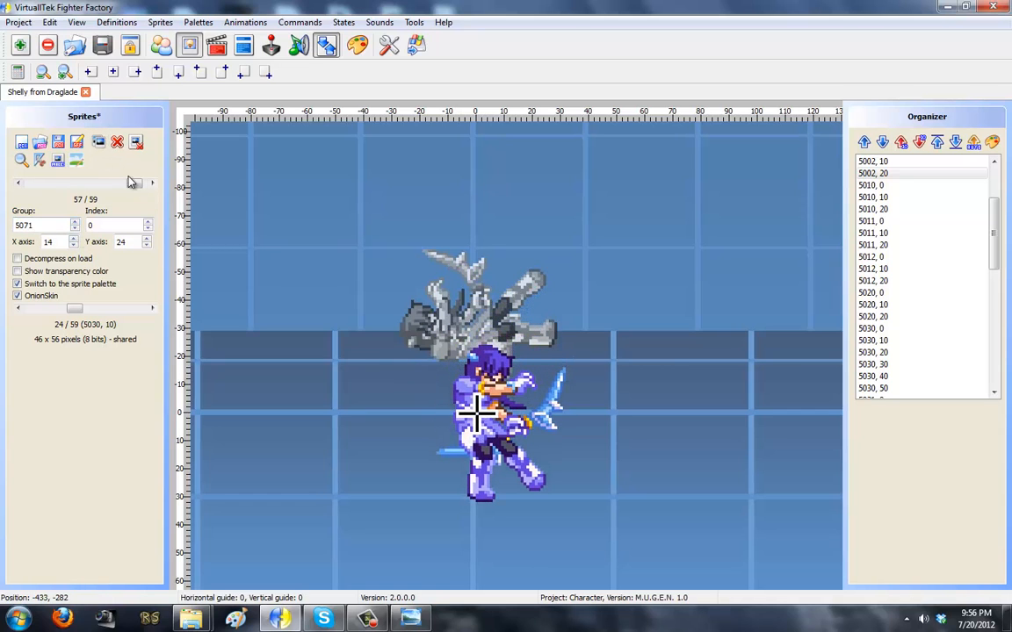
- Duplicate sprite 5070, 10 as sprite 5071, 10 and move its axis to X 22, Y 20
left_click(152, 185)
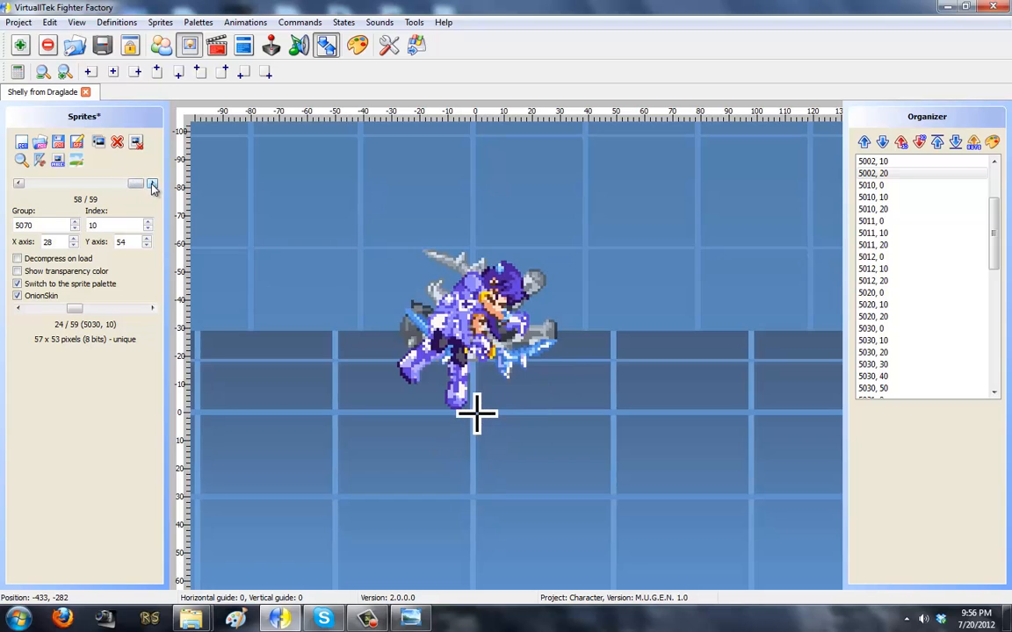
left_click(97, 143)
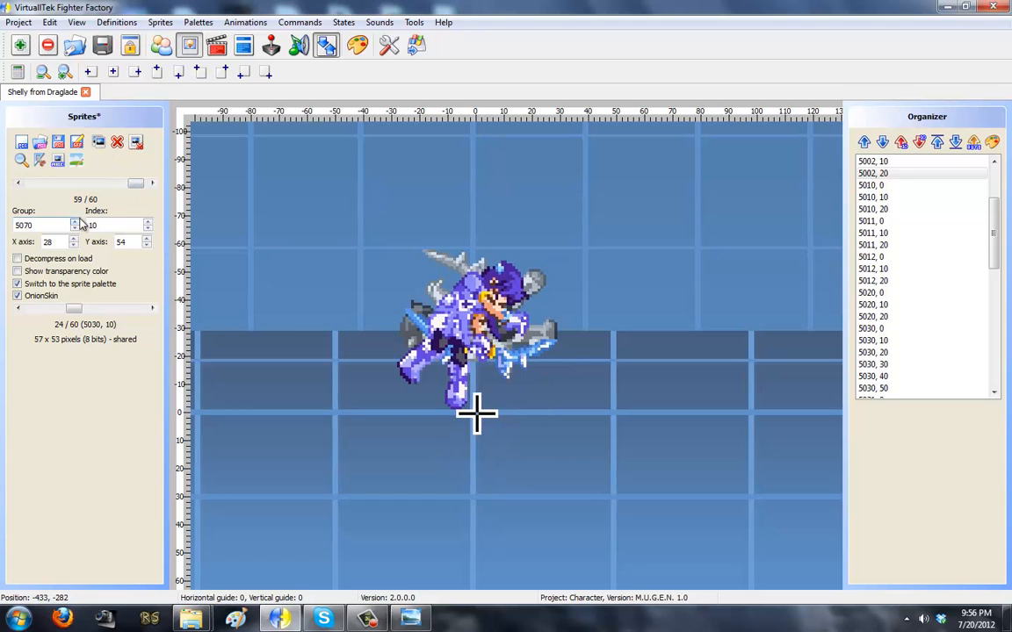
left_click_drag(475, 413, 477, 412)
- Duplicate sprite 5070, 20 as sprite 5071, 20 and move its axis to X 30, Y 17
left_click(152, 185)
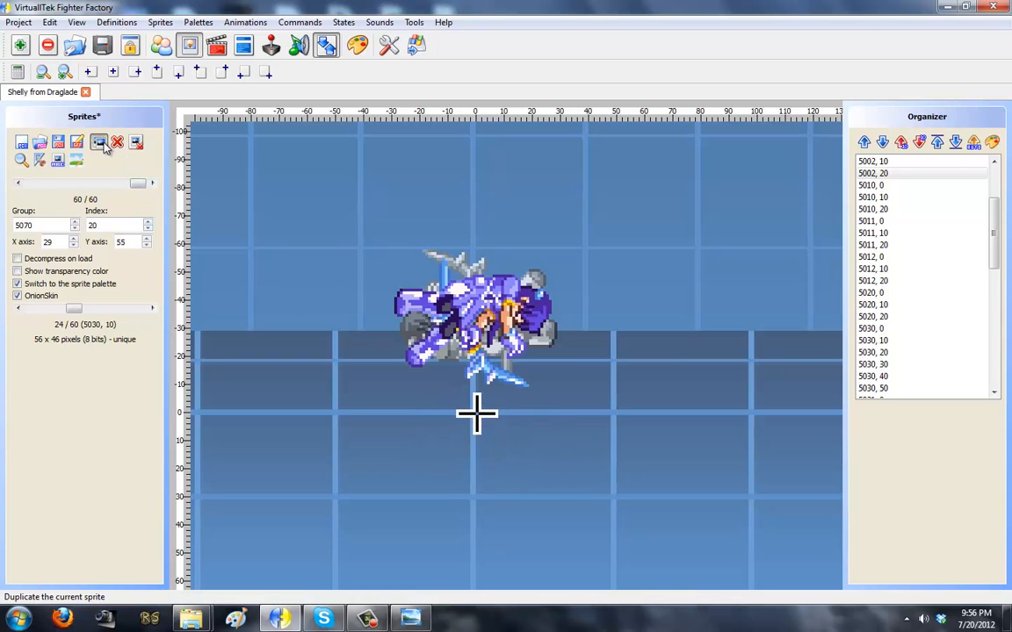
left_click(104, 145)
left_click(74, 222)
left_click_drag(518, 332, 512, 419)
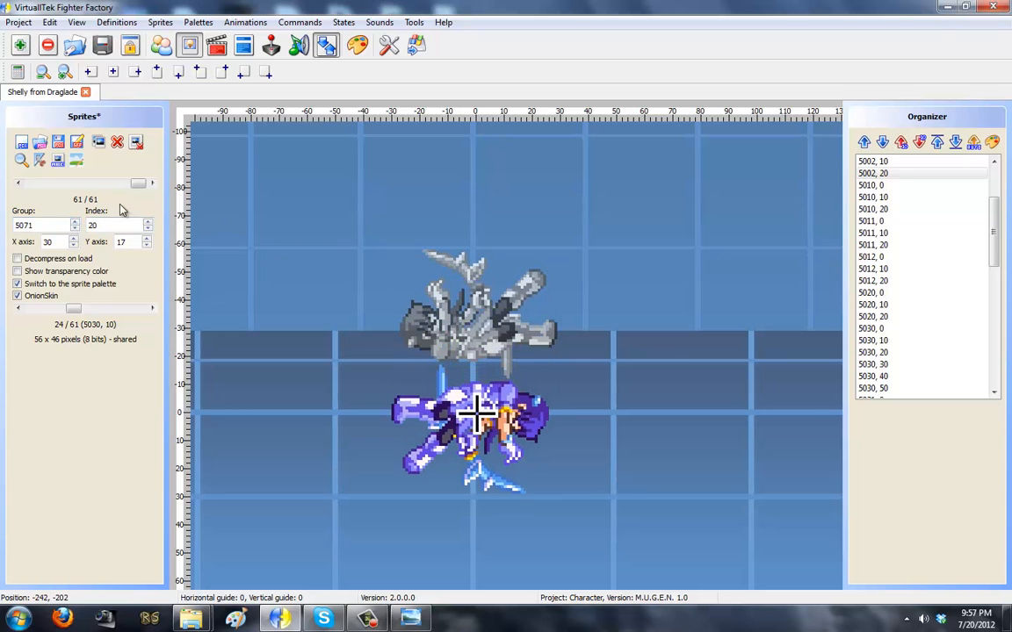
- Examine the sprites from 5062, 10 through 5071, 20 one by one to check their order and axis positions
left_click(17, 183)
left_click(18, 184)
left_click(17, 183)
left_click(18, 183)
left_click(18, 184)
left_click(18, 184)
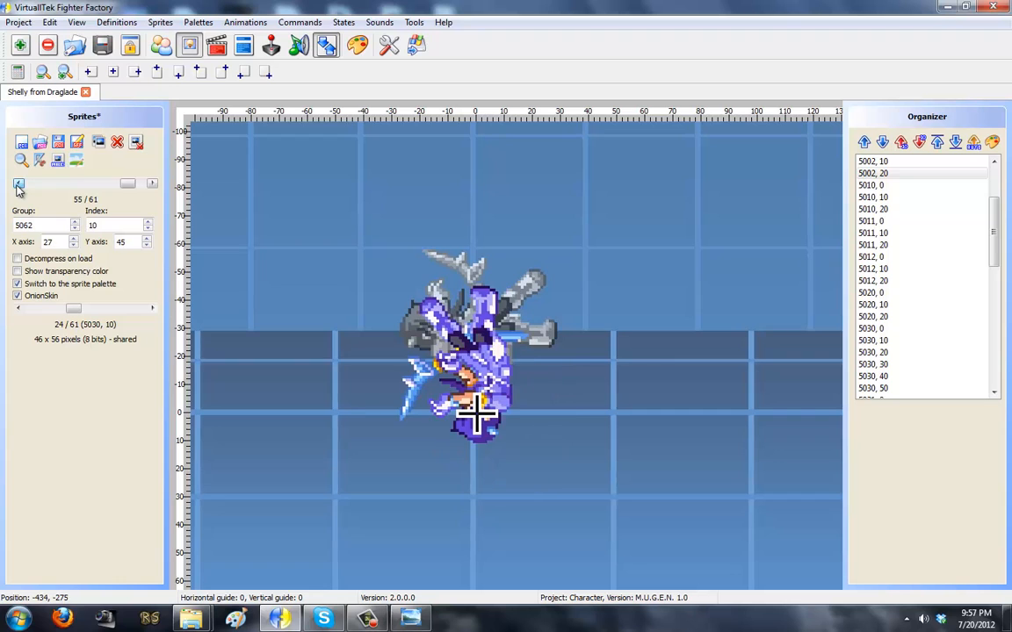
left_click(153, 185)
left_click(153, 185)
left_click(153, 185)
left_click(152, 185)
left_click(153, 185)
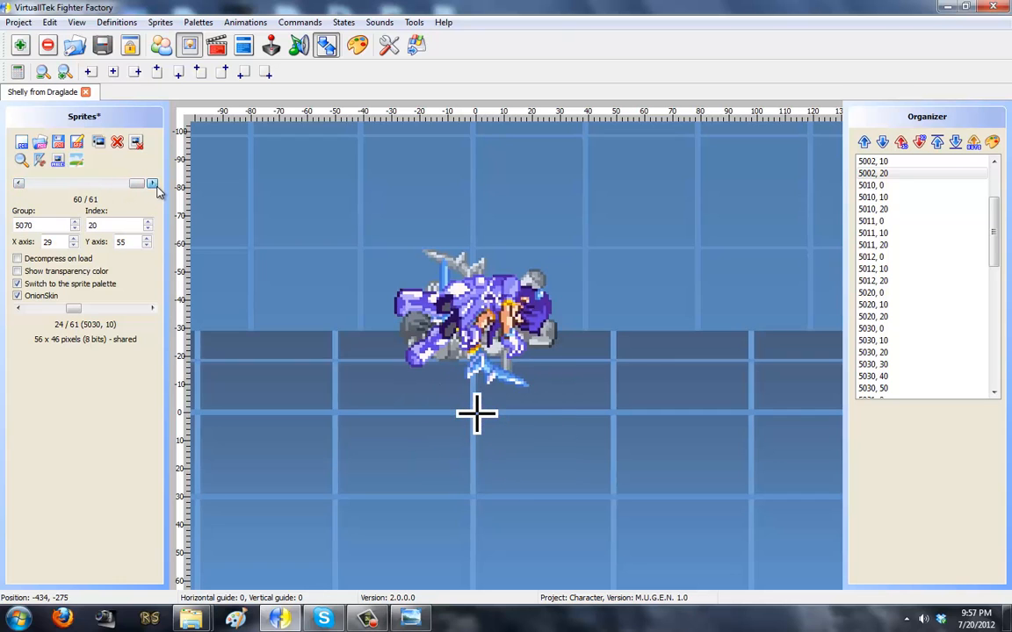
left_click(153, 185)
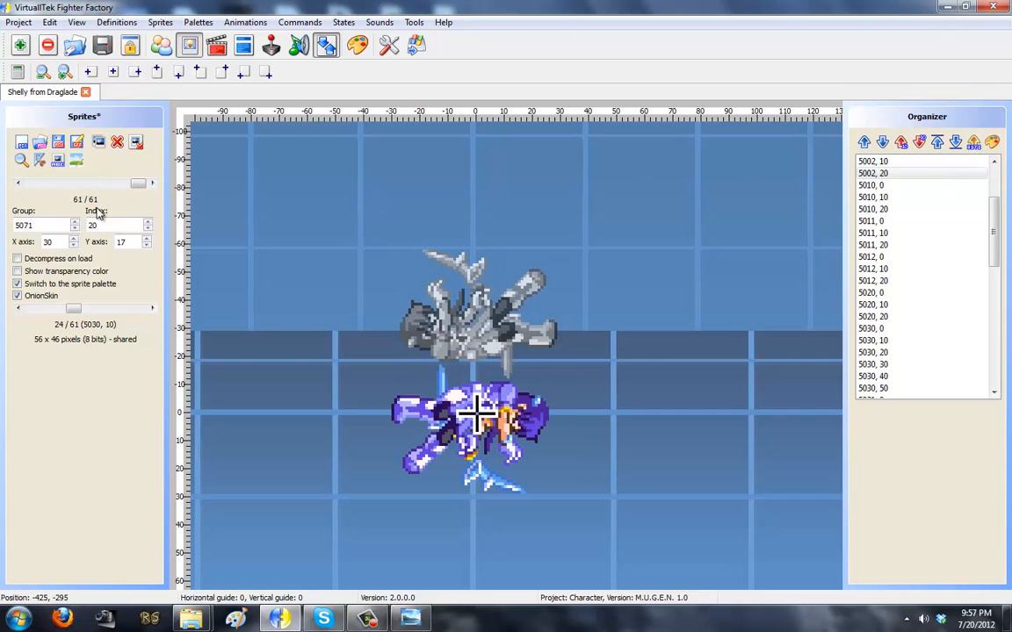
left_click(18, 184)
left_click(18, 185)
left_click(19, 185)
left_click(19, 184)
left_click(19, 184)
left_click(18, 185)
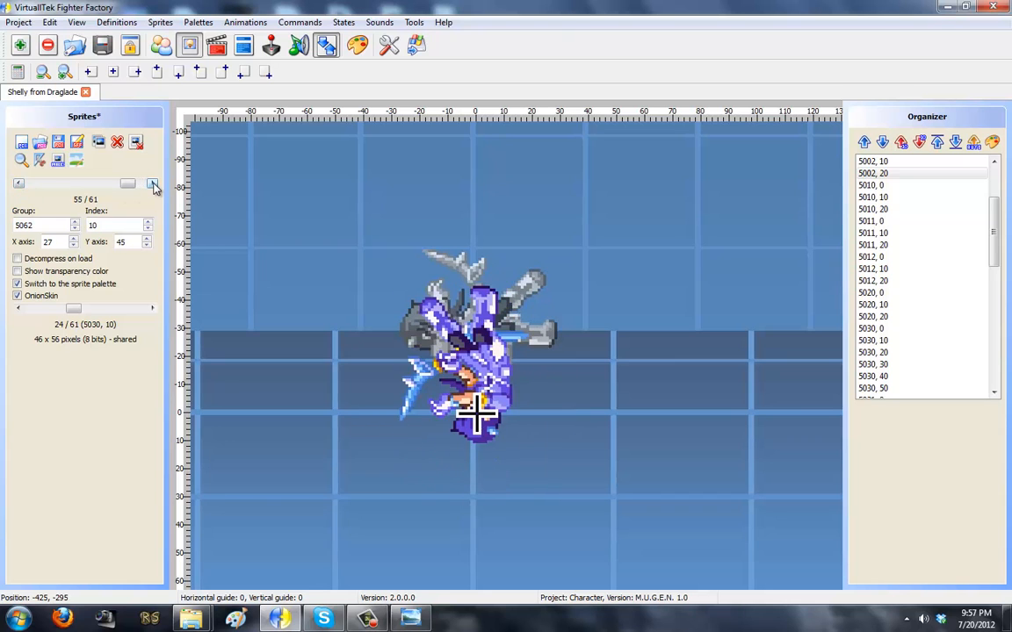
left_click(153, 185)
left_click(153, 185)
left_click(153, 185)
left_click(153, 185)
left_click(152, 185)
left_click(153, 185)
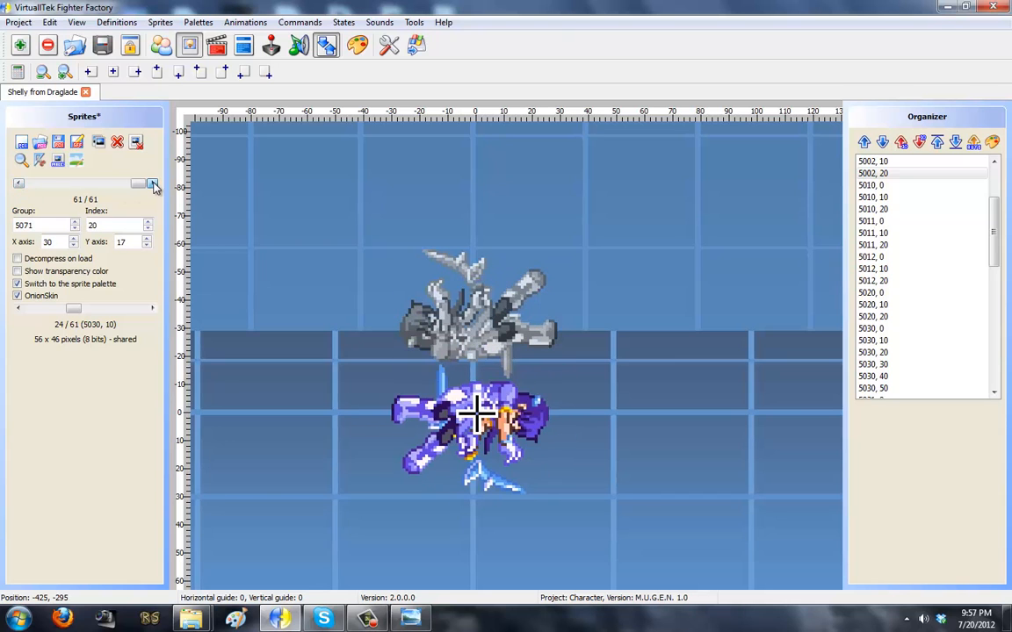
- Duplicate sprite 5071, 0 as sprite 5072, 0 and move its axis to the head at X 19, Y 9
left_click(18, 184)
left_click(19, 183)
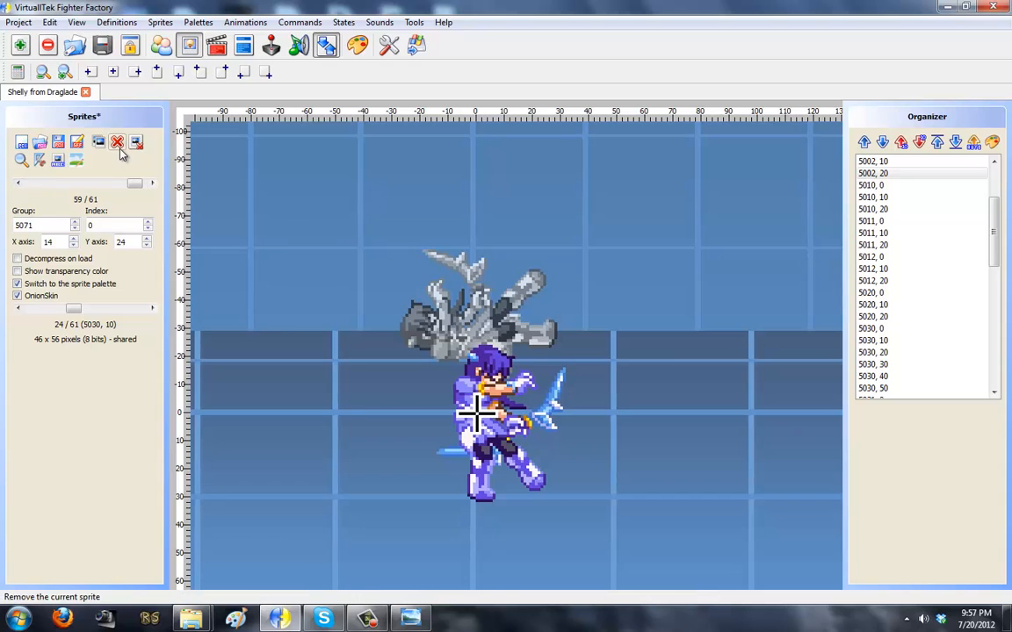
left_click(99, 143)
left_click(76, 222)
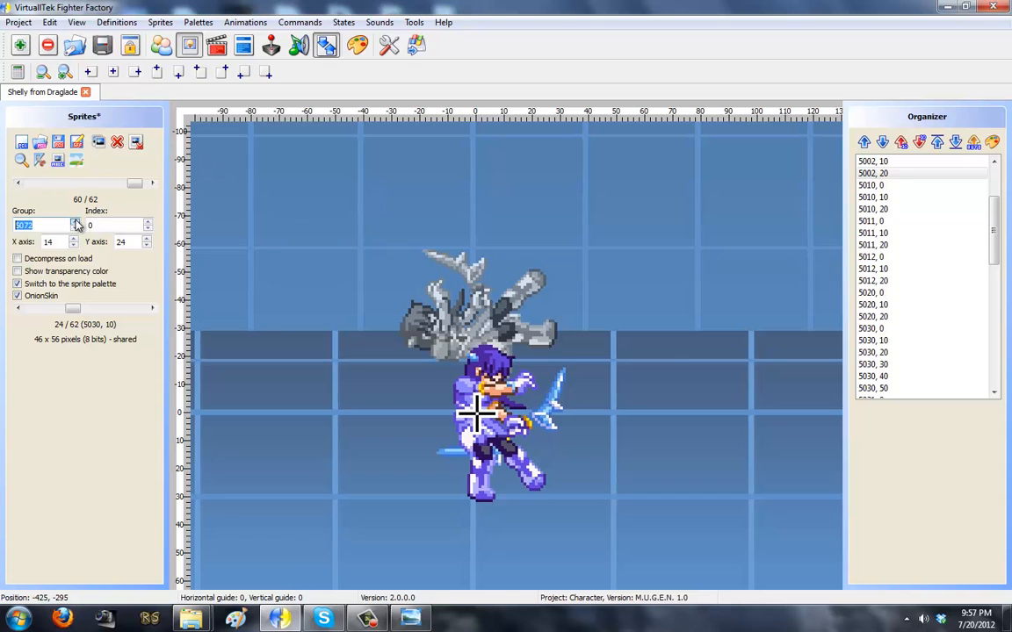
left_click_drag(445, 413, 432, 449)
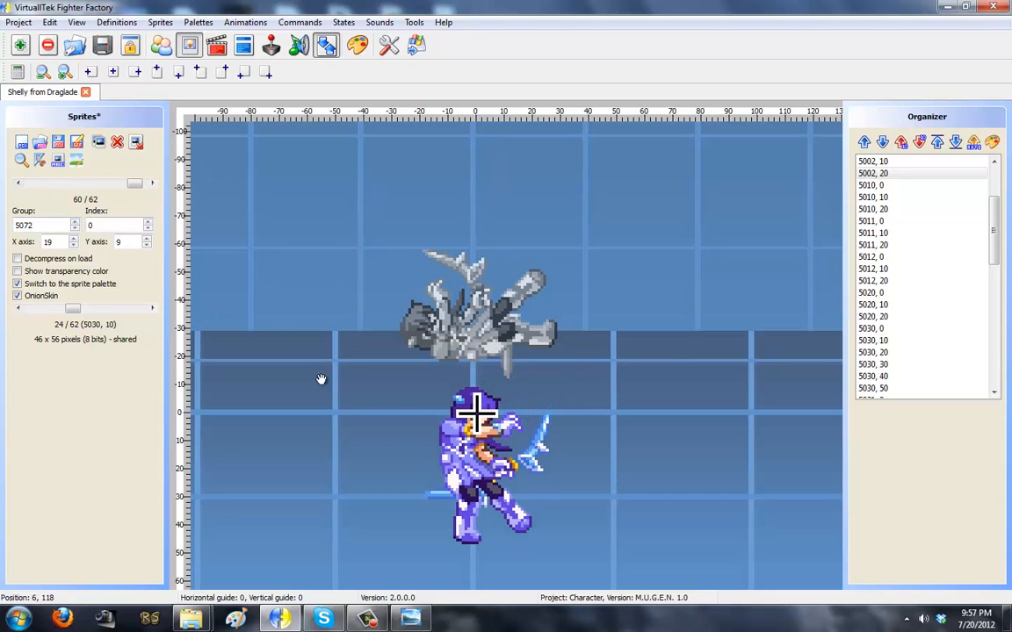
- Duplicate sprite 5071, 10 and move the copy's axis to the head at X 36, Y 10
left_click(152, 183)
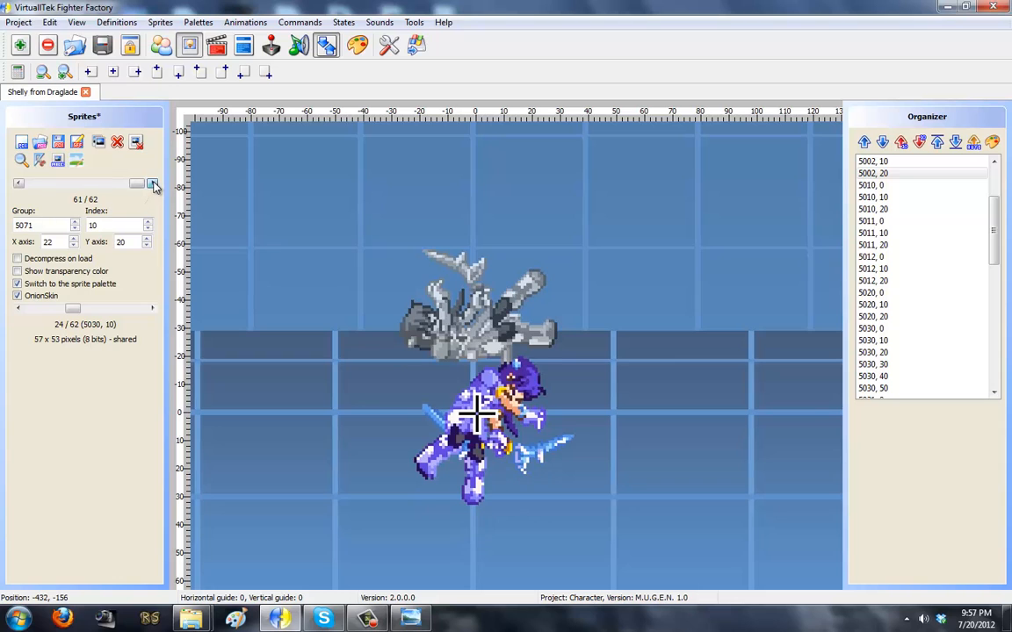
left_click(98, 142)
left_click_drag(481, 456, 442, 488)
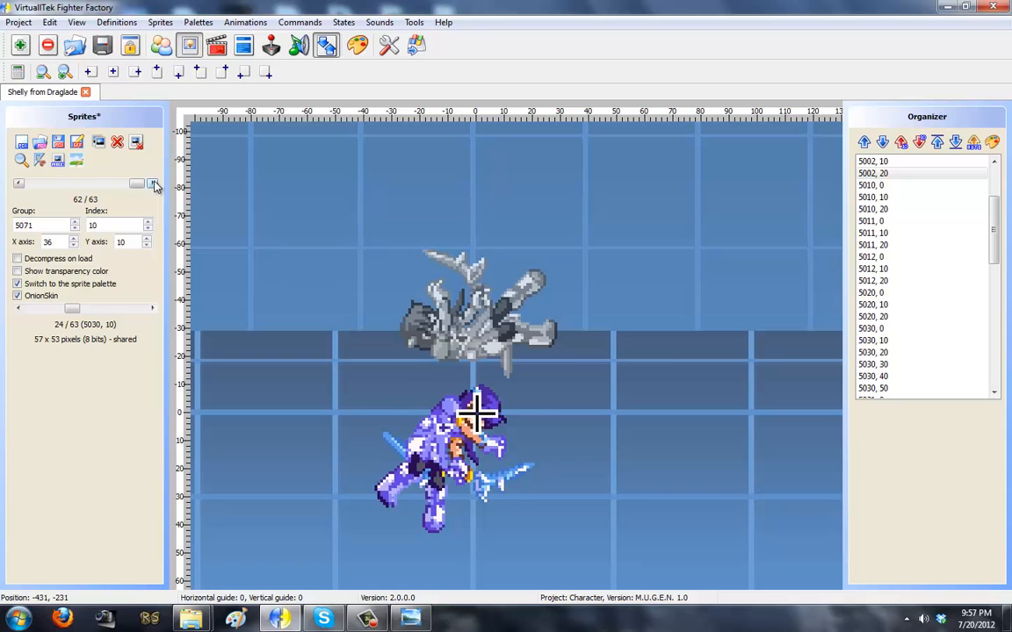
- Duplicate sprite 5071, 20 and assign the copied index 10 sprite with the head axis to group 5072
left_click(152, 183)
left_click(98, 143)
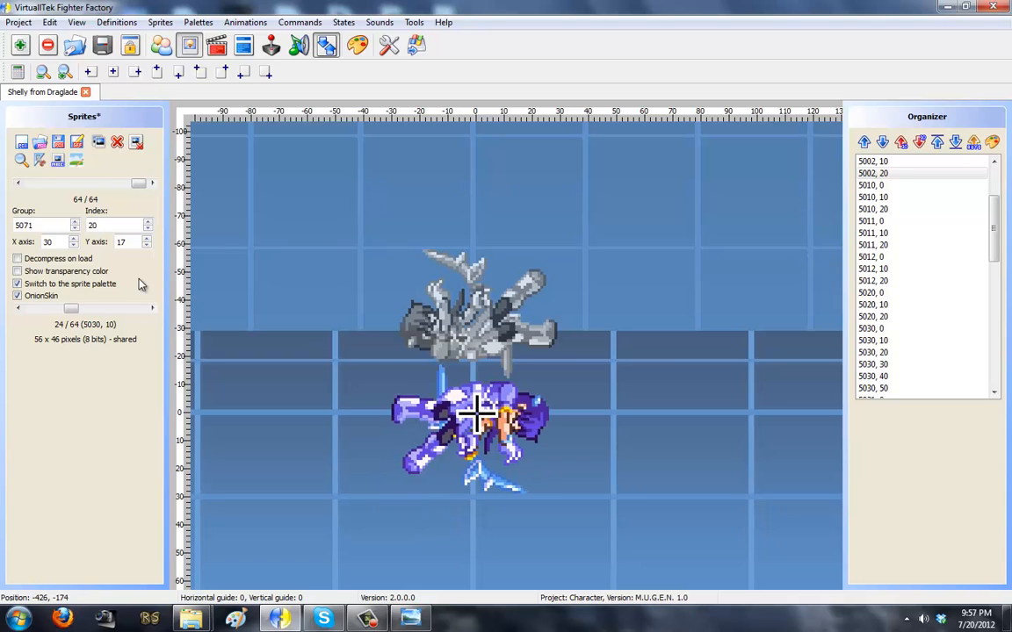
left_click(18, 183)
left_click(18, 183)
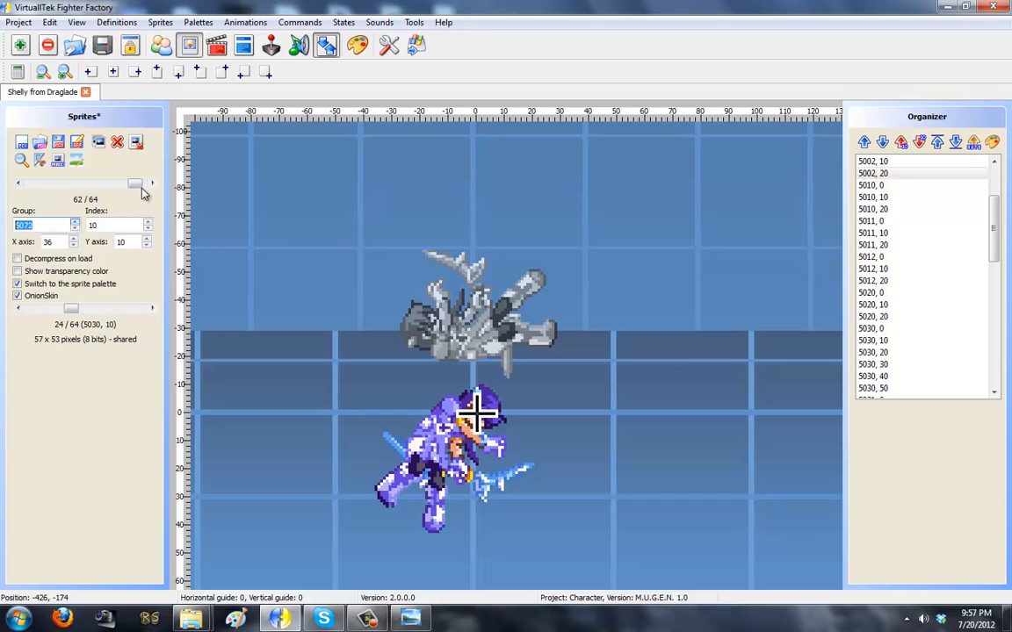
- Assign the copied index 20 sprite to group 5072 and move its axis to the head at X 46, Y 18
left_click(152, 182)
left_click(152, 182)
left_click_drag(481, 367, 435, 365)
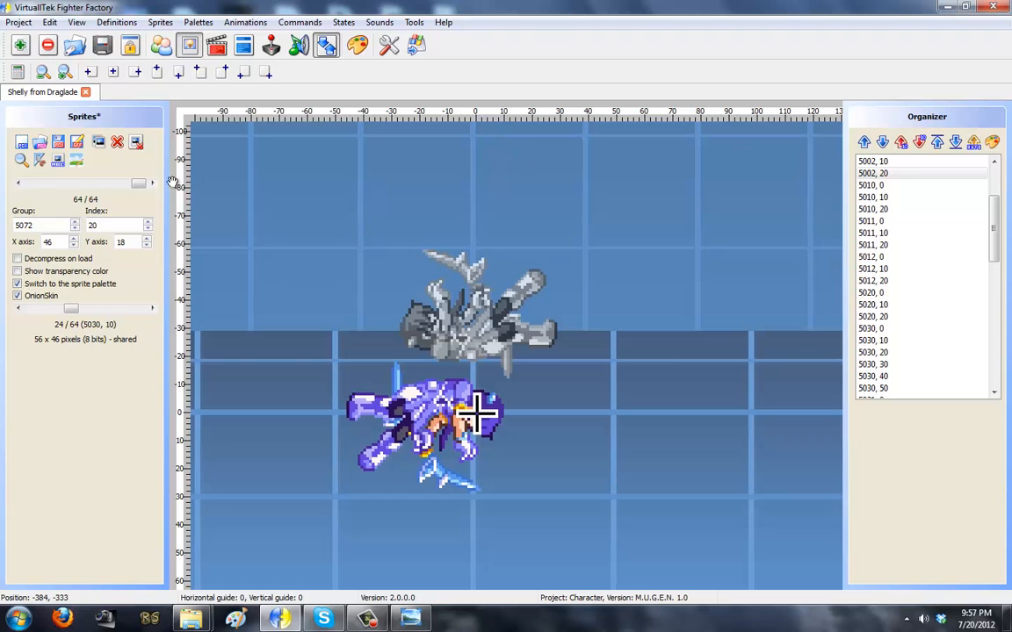
- Compare sprite groups 5070 to 5072 with the required sprites chart in Windows Photo Viewer and close the chart
left_click(19, 183)
left_click(18, 183)
left_click(19, 184)
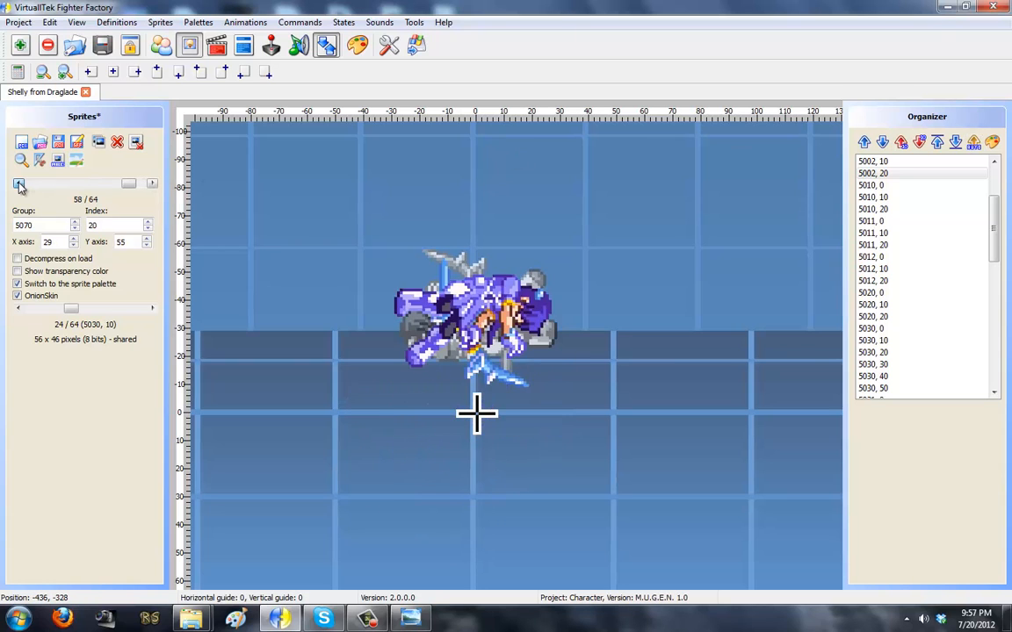
scroll(21, 188, "down", 3)
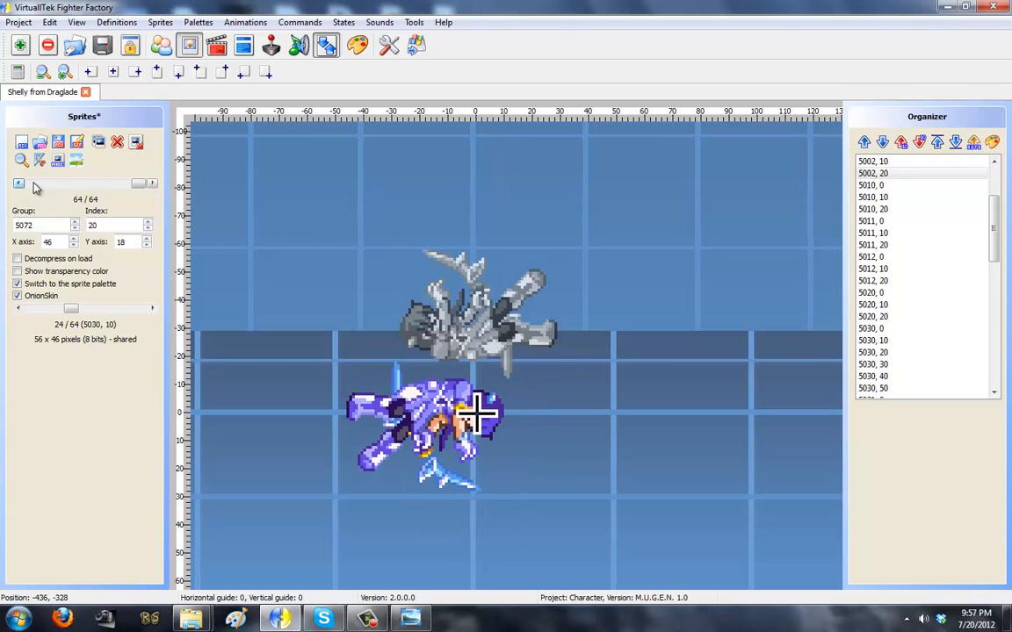
left_click(409, 619)
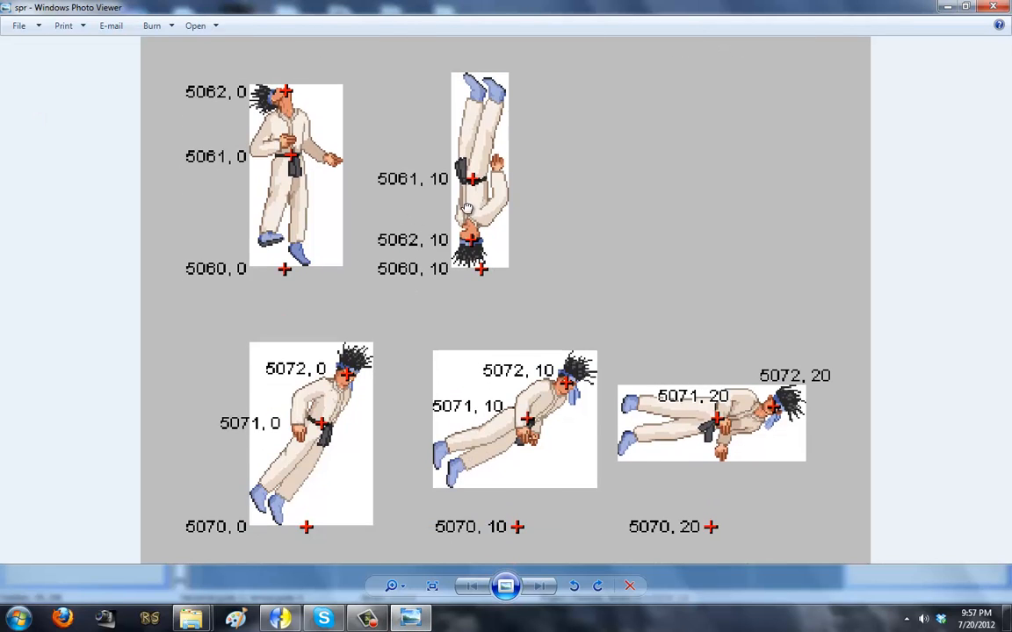
scroll(466, 268, "down", 2)
scroll(465, 268, "down", 2)
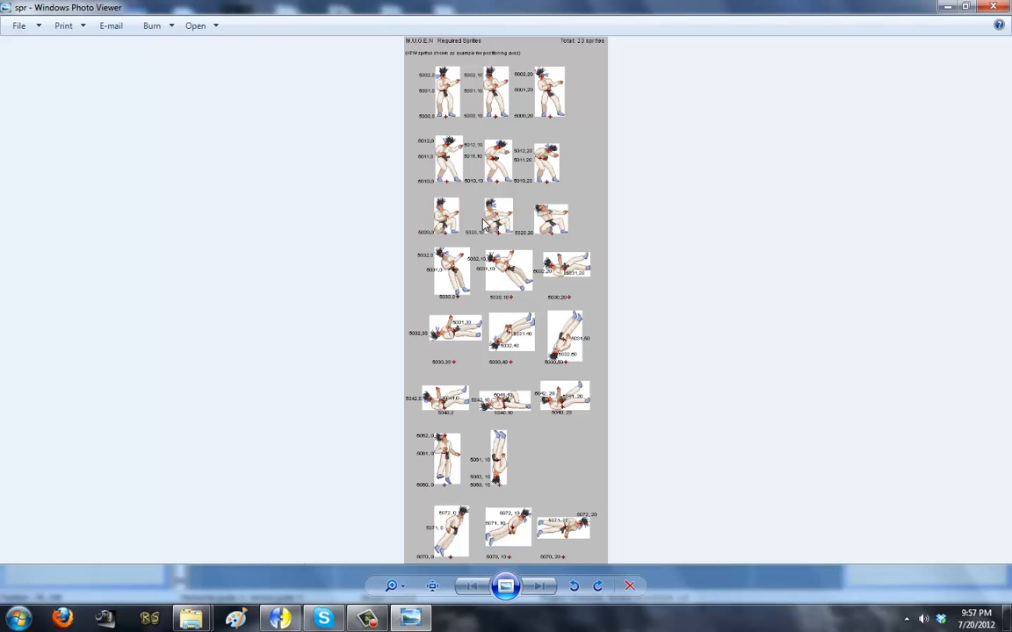
left_click(995, 7)
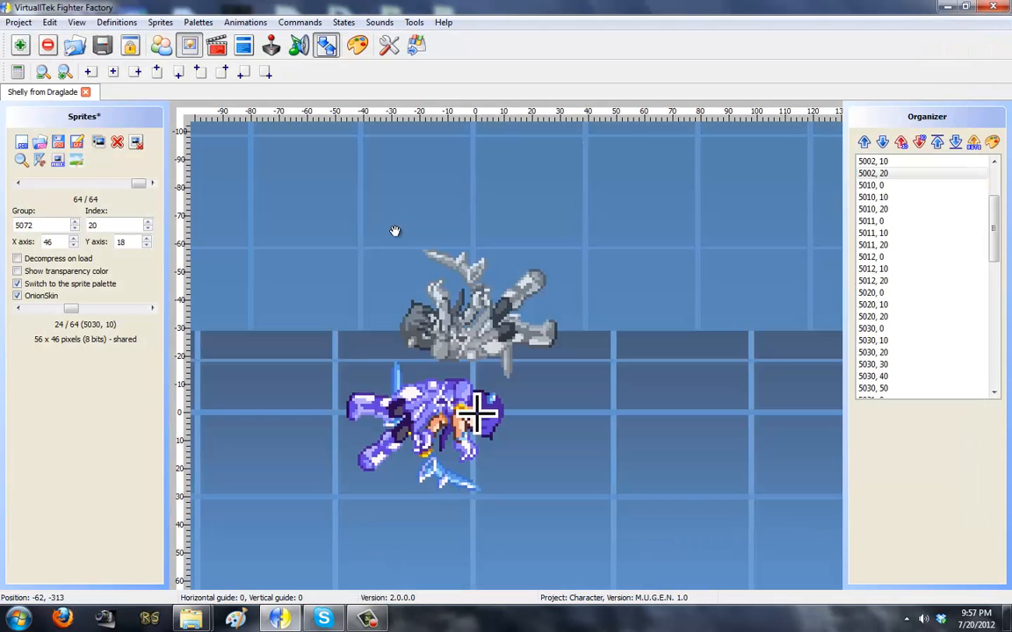
- Save the sprites and add the small face portrait image as sprite 9000, 0 with a top-left axis and no cropping
left_click(76, 142)
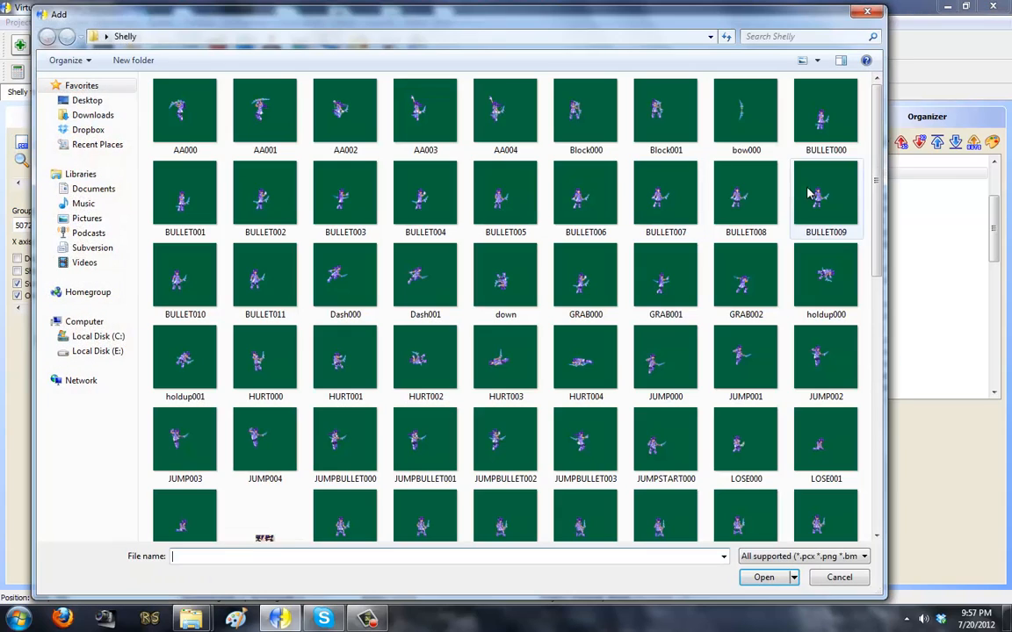
left_click(273, 509)
key("Return")
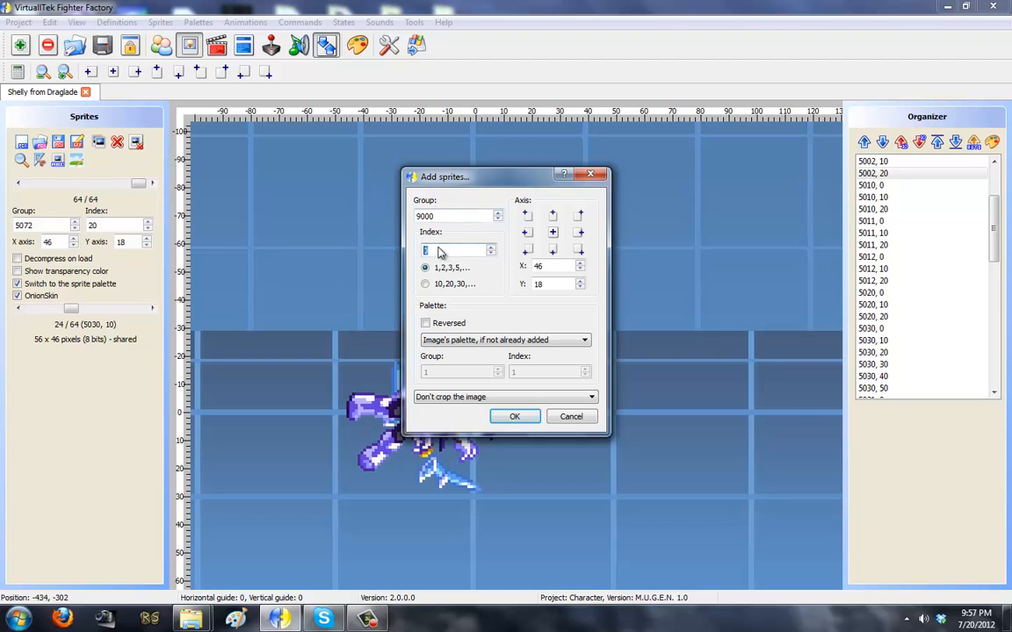
left_click(526, 215)
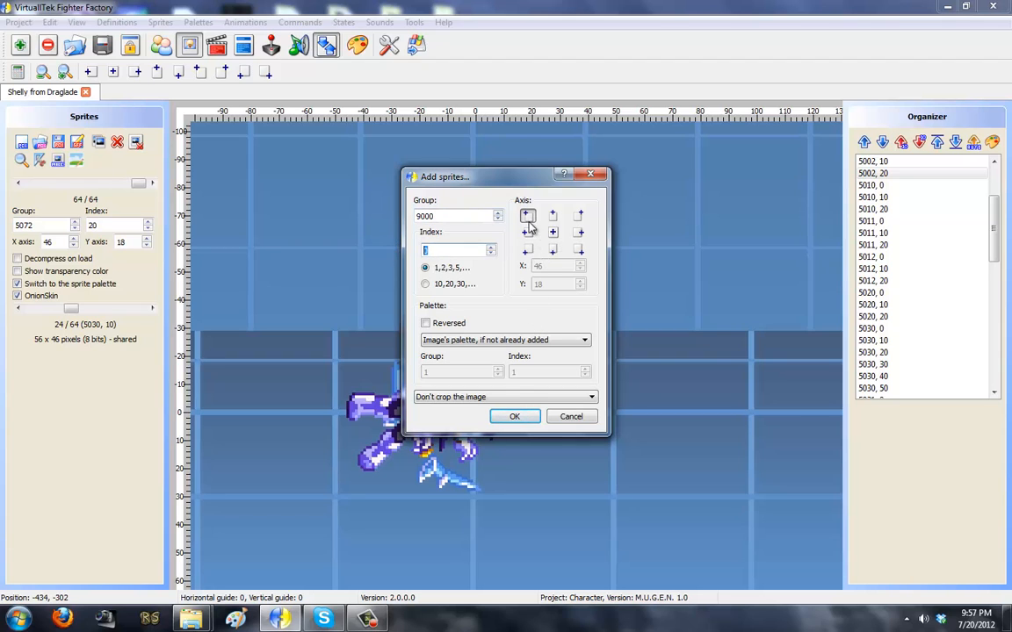
left_click(515, 403)
left_click(505, 407)
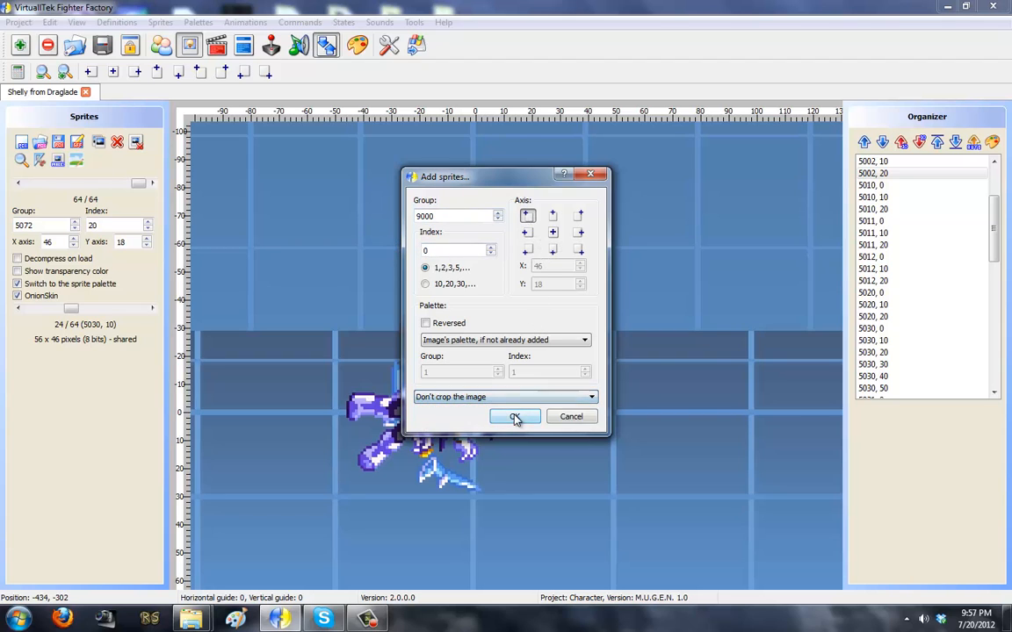
left_click(515, 416)
- Set both the X axis and Y axis of portrait sprite 9000, 0 to 0 and save the sprites
double_click(55, 241)
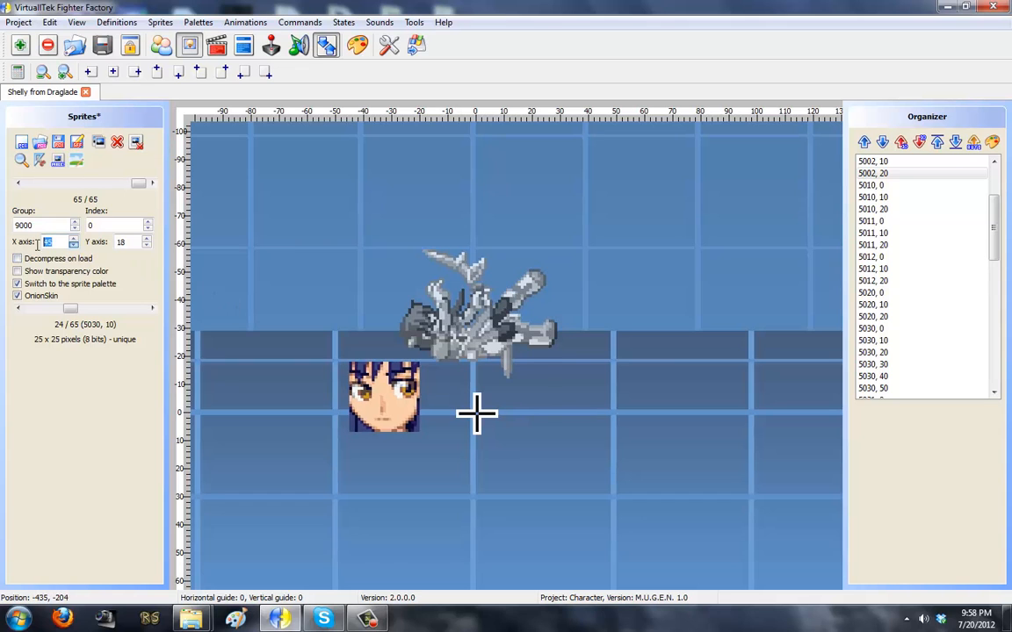
type("0")
double_click(123, 241)
type("0")
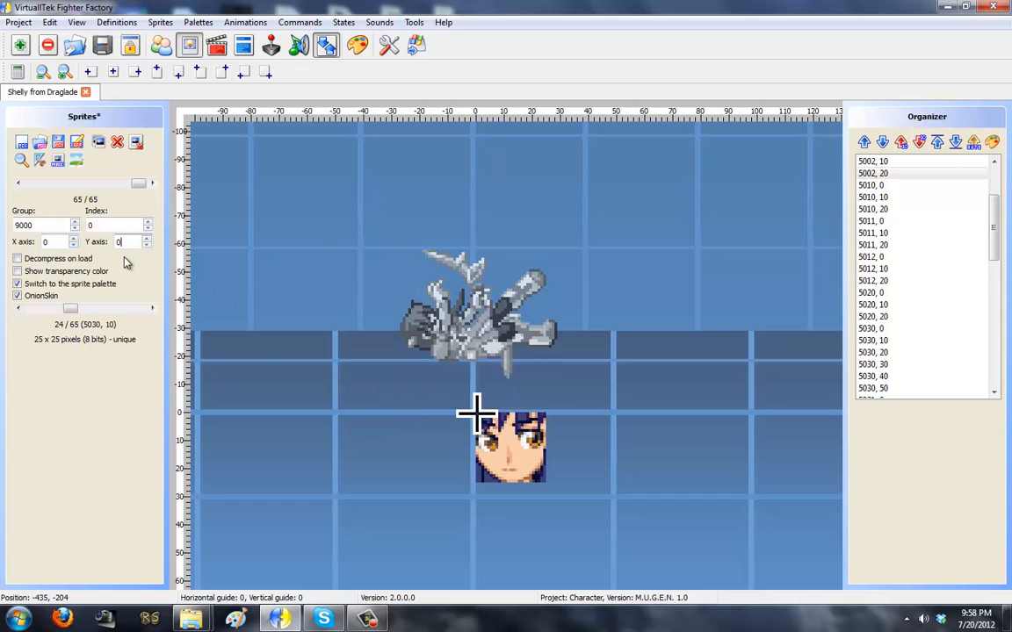
left_click(76, 141)
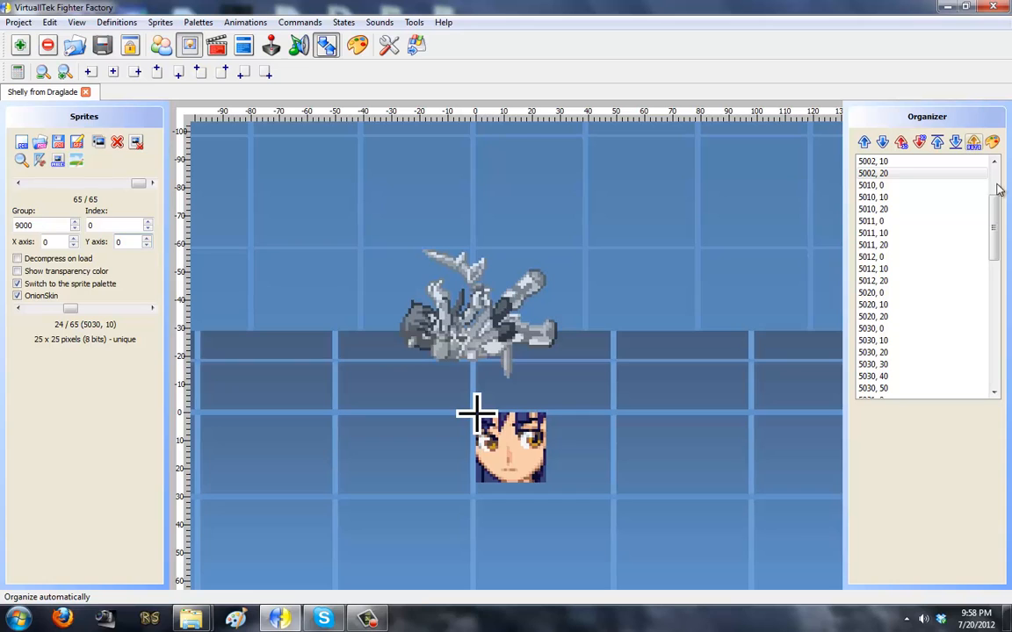
- Review the sprites in sequence from 0, 0 through groups 5000 to 5012 up to 5020, 0, checking each pose and axis
scroll(999, 188, "up", 4)
left_click(153, 184)
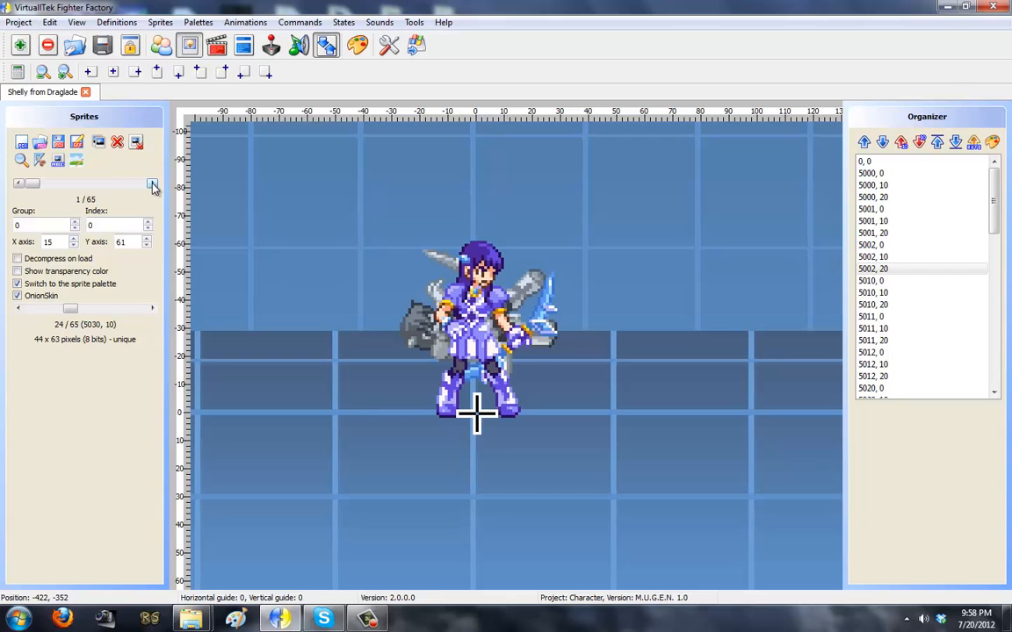
left_click(153, 184)
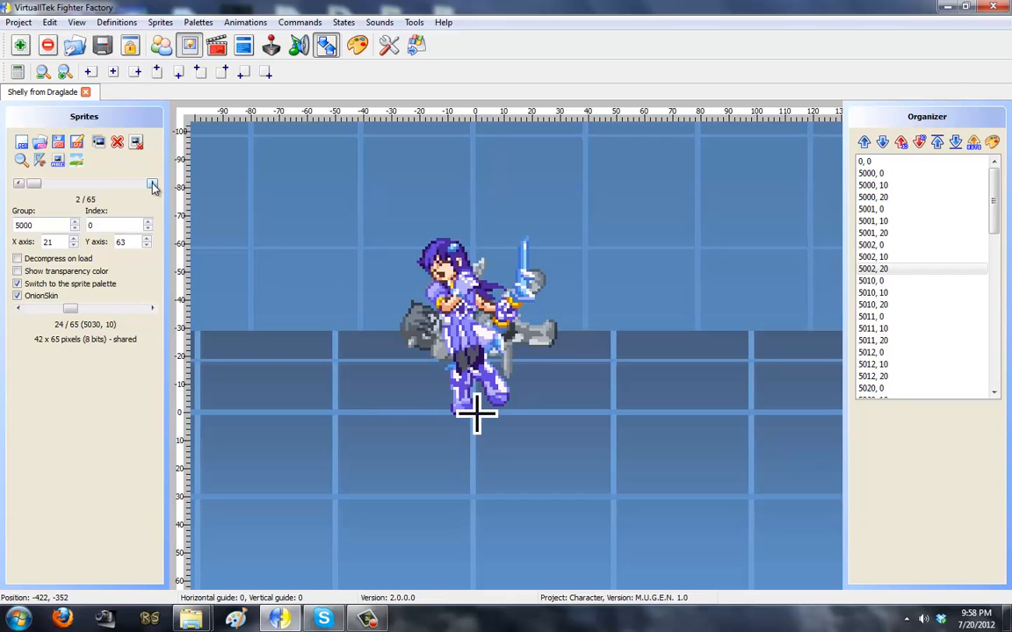
left_click(152, 185)
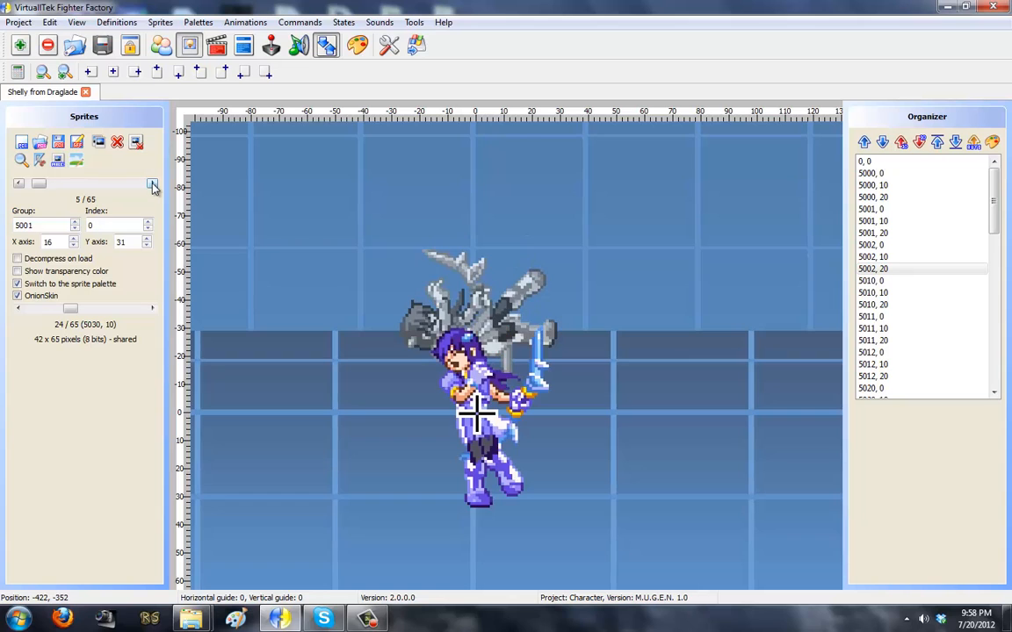
left_click(153, 184)
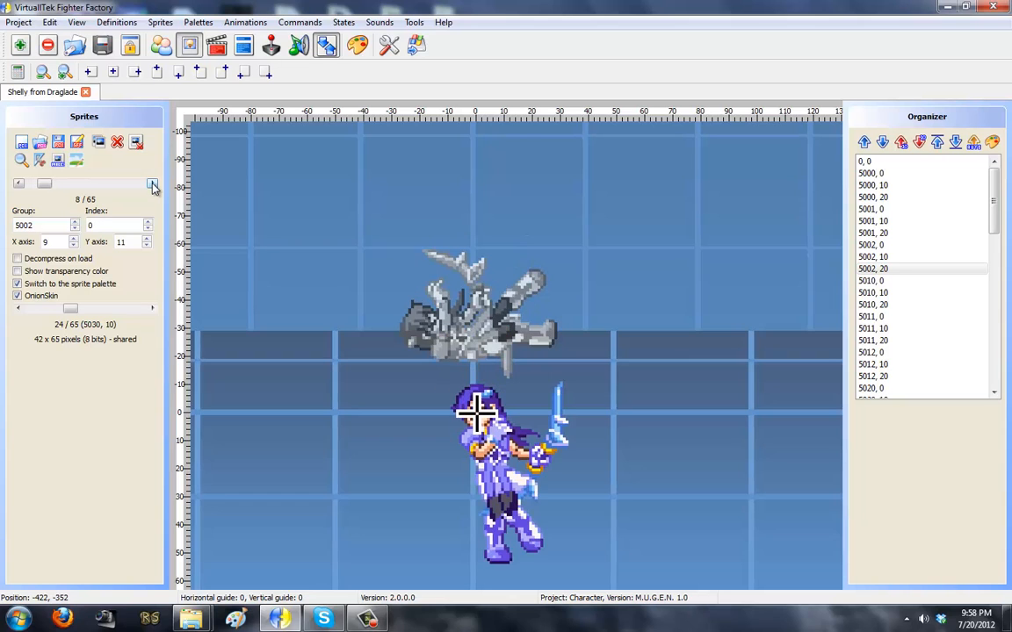
left_click(153, 185)
left_click(152, 184)
left_click(153, 184)
left_click(153, 184)
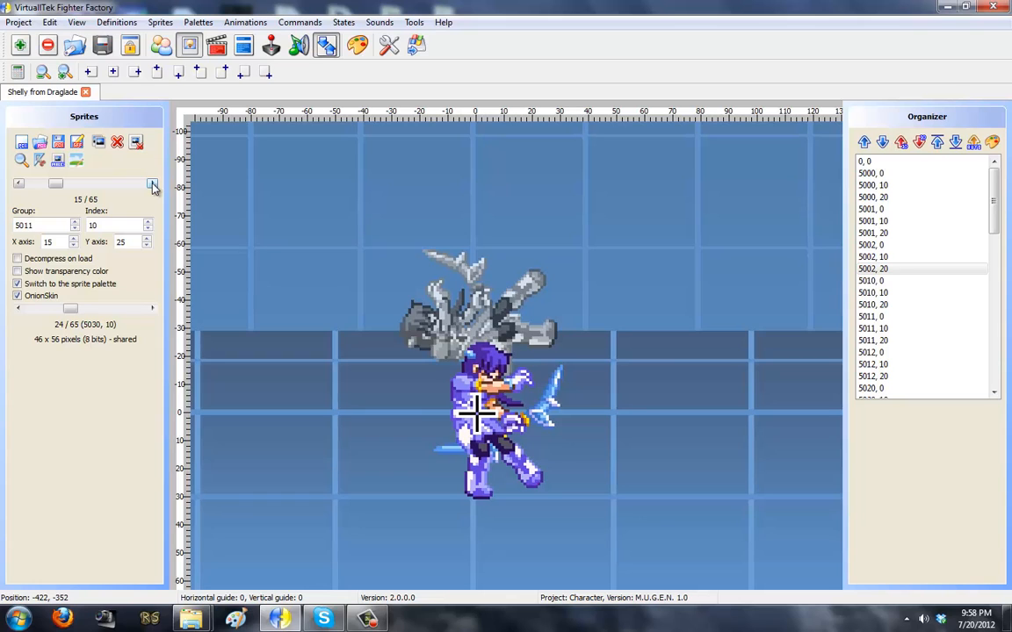
left_click(153, 185)
left_click(153, 185)
left_click(153, 185)
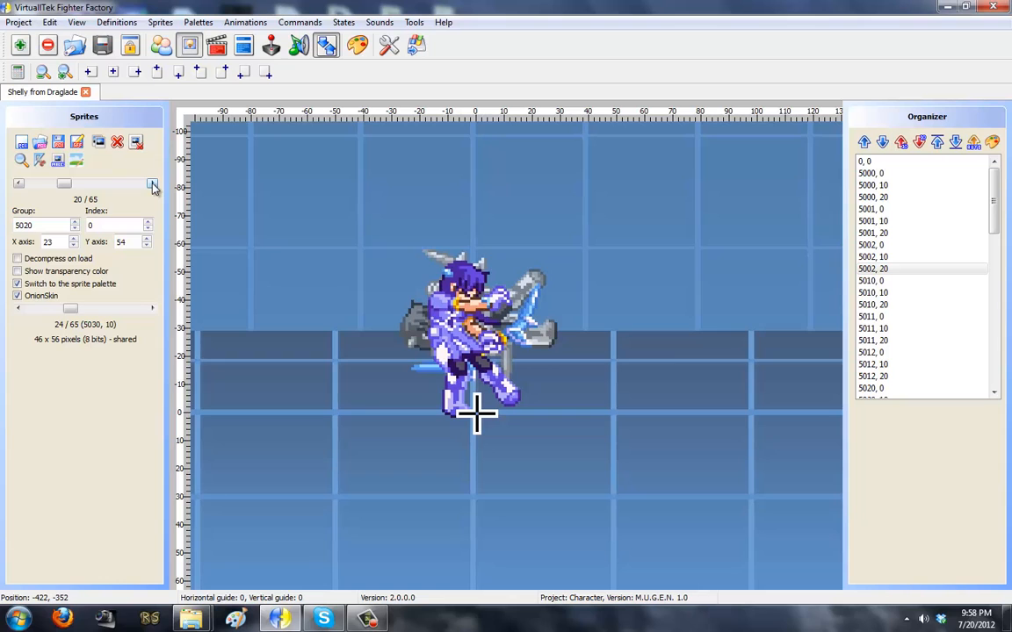
- Examine the poses and axis placement of the sprites in groups 5030 to 5040
left_click(152, 184)
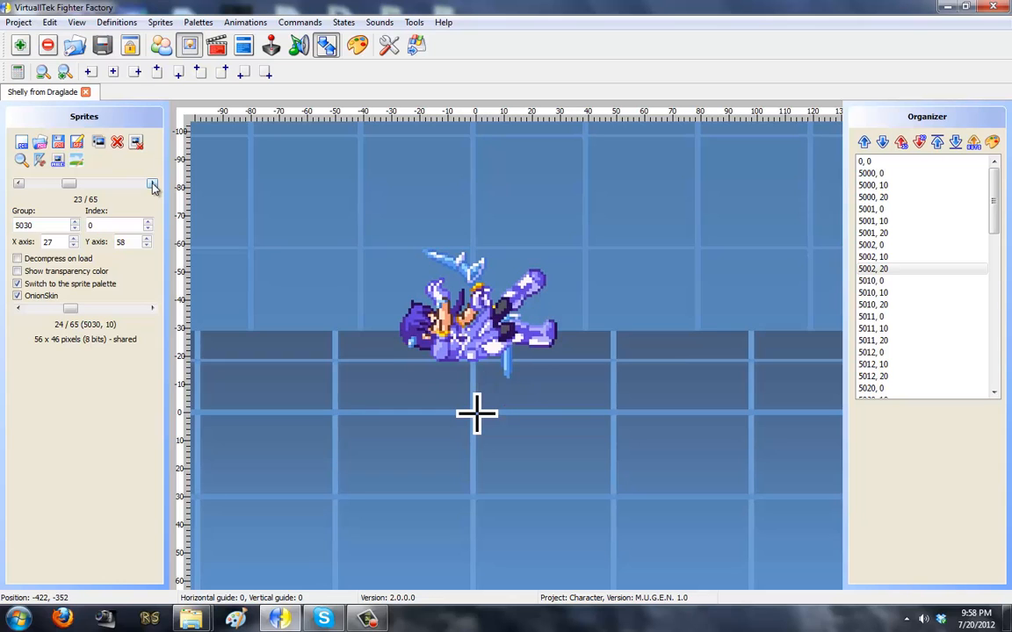
left_click(152, 185)
left_click(152, 185)
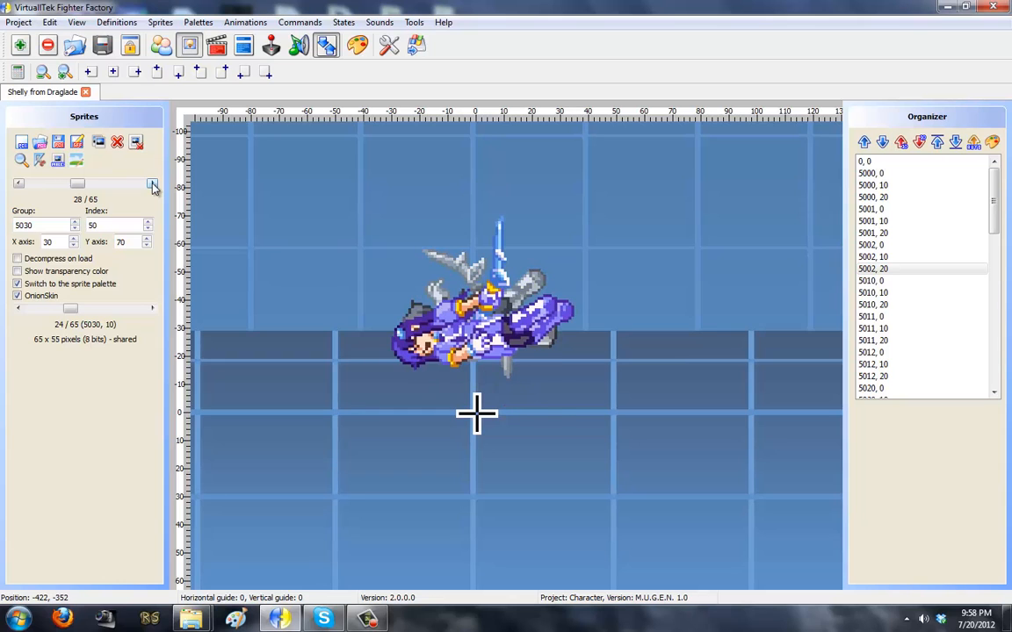
left_click(152, 185)
left_click(152, 185)
left_click(152, 184)
left_click(152, 184)
left_click(152, 185)
left_click(152, 185)
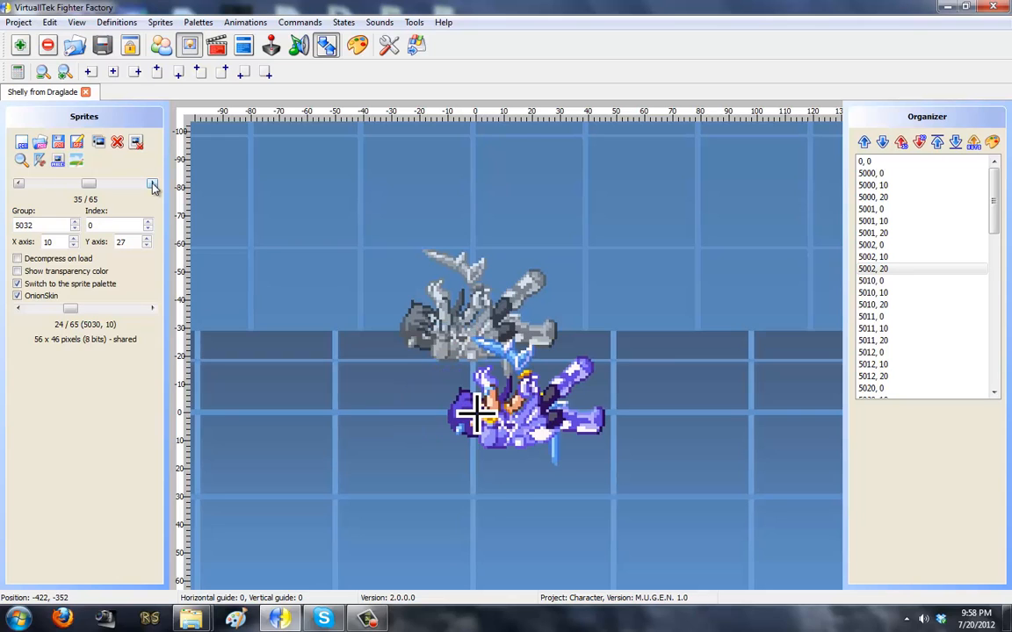
left_click(152, 184)
left_click(152, 184)
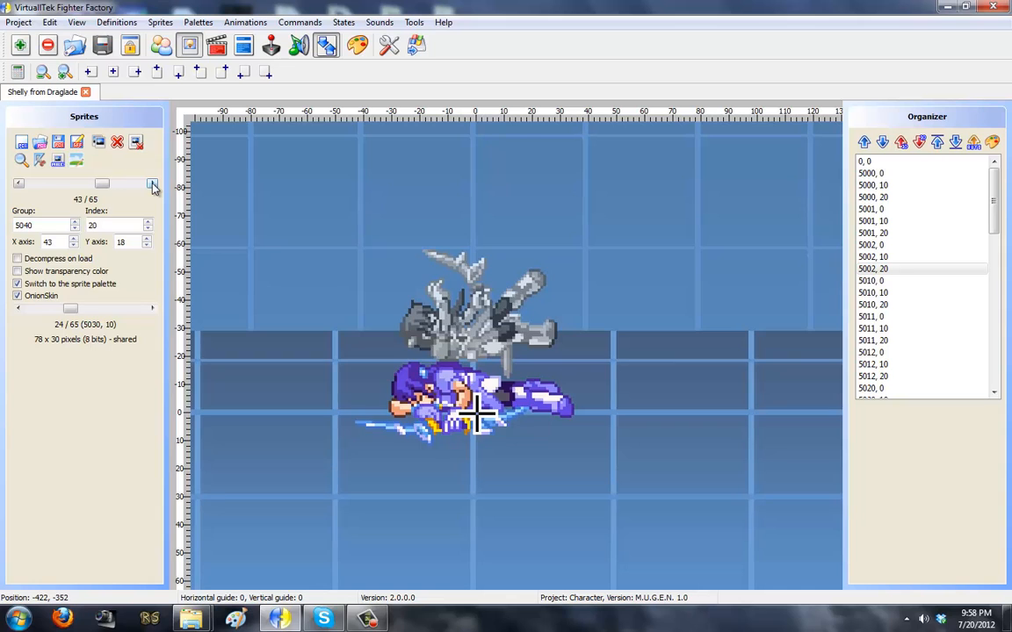
- Check the axis placement of the sprites from group 5041 through group 5062
left_click(152, 184)
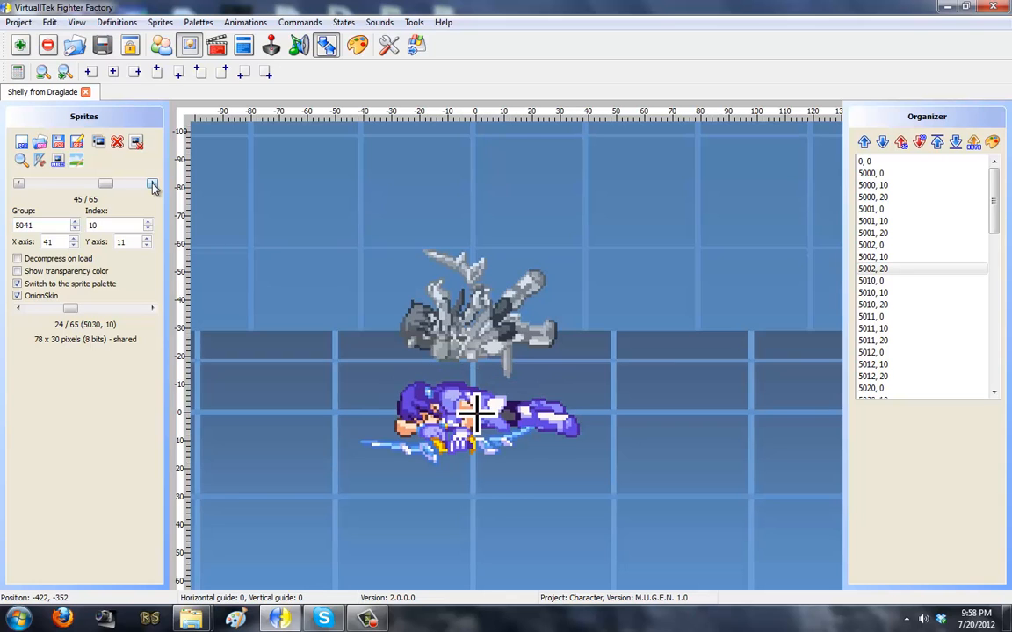
left_click(152, 185)
left_click(152, 184)
left_click(152, 185)
left_click(152, 184)
left_click(152, 185)
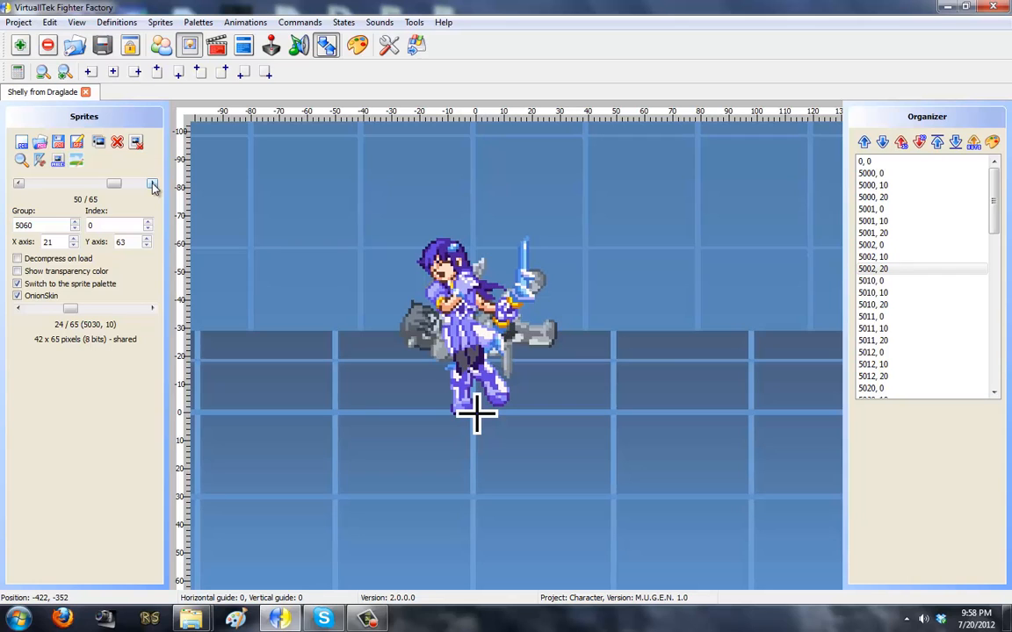
left_click(152, 185)
left_click(152, 184)
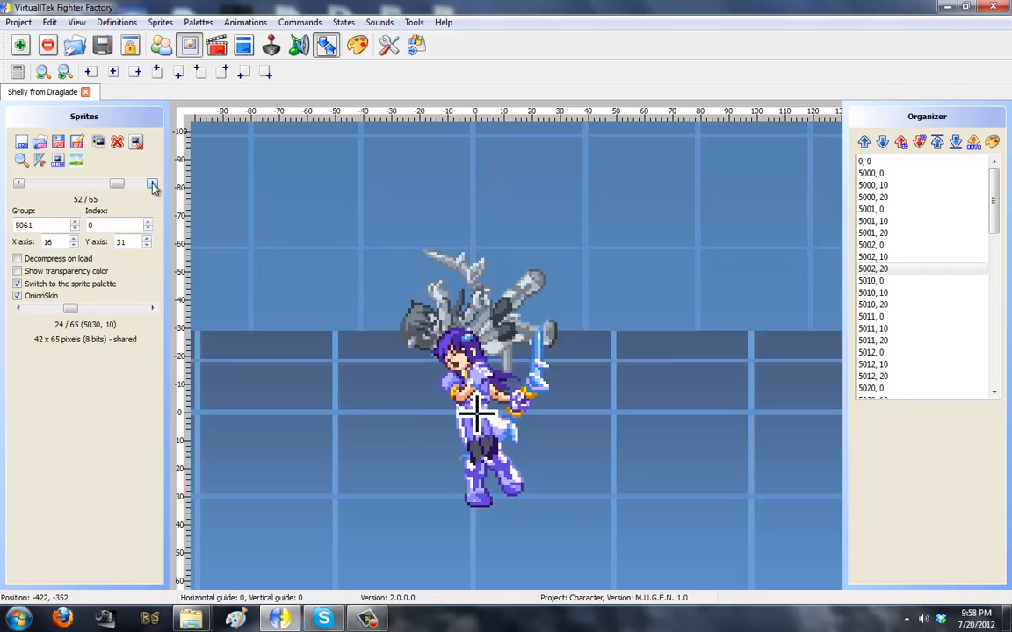
left_click(152, 185)
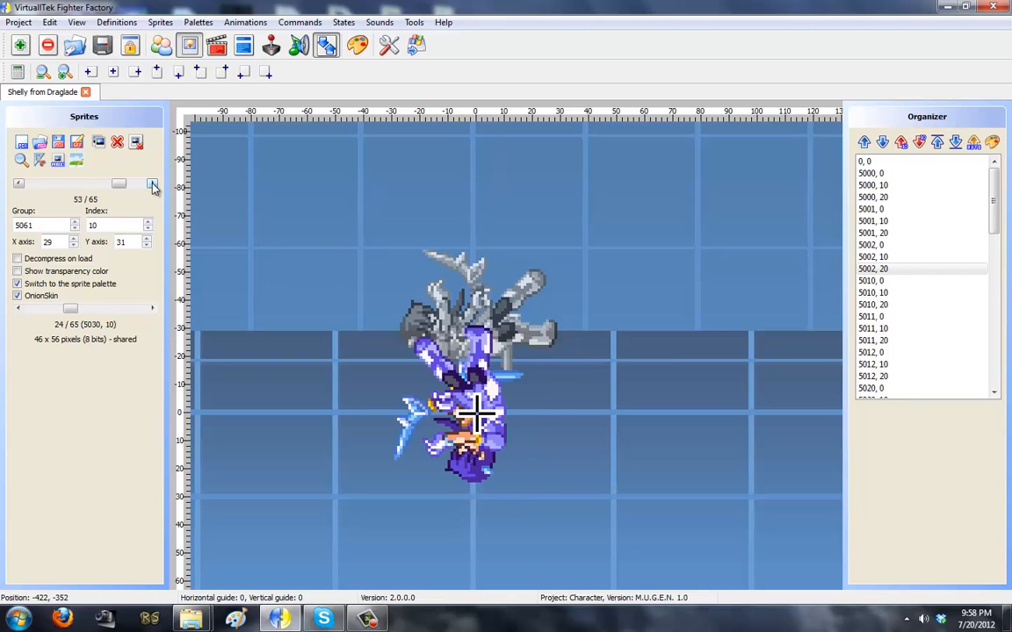
left_click(152, 184)
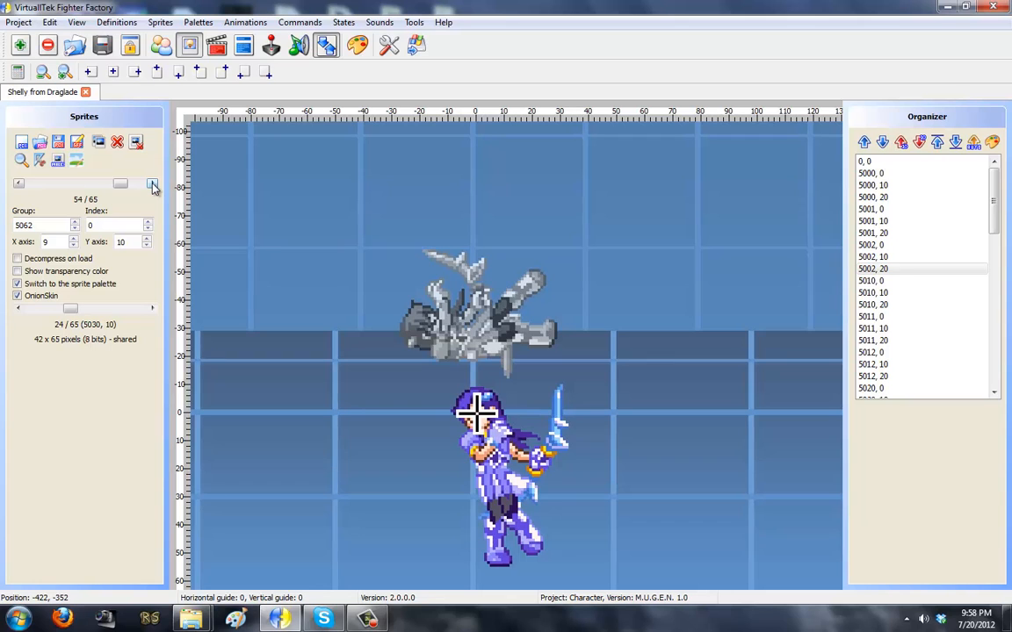
left_click(152, 184)
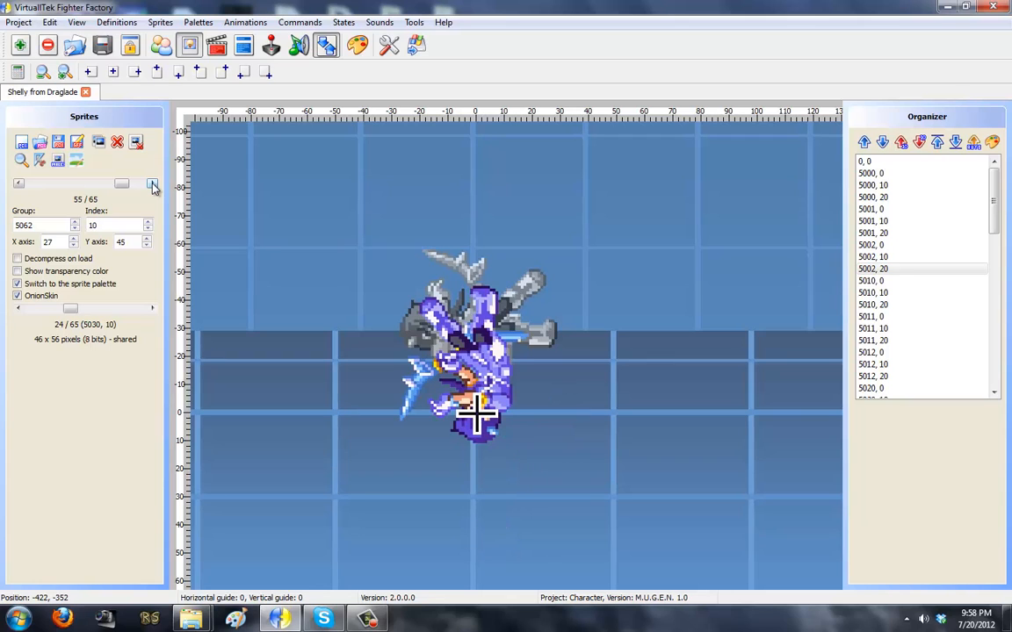
- Go through sprite groups 5070, 5071 and 5072 and finish the review on portrait sprite 9000, 0
left_click(152, 185)
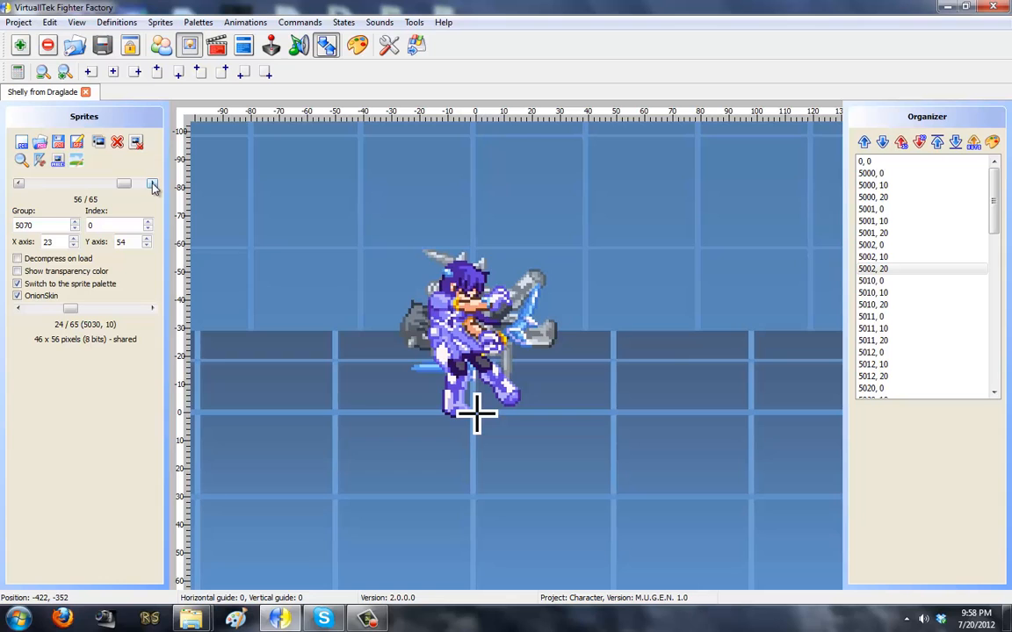
left_click(152, 185)
left_click(152, 185)
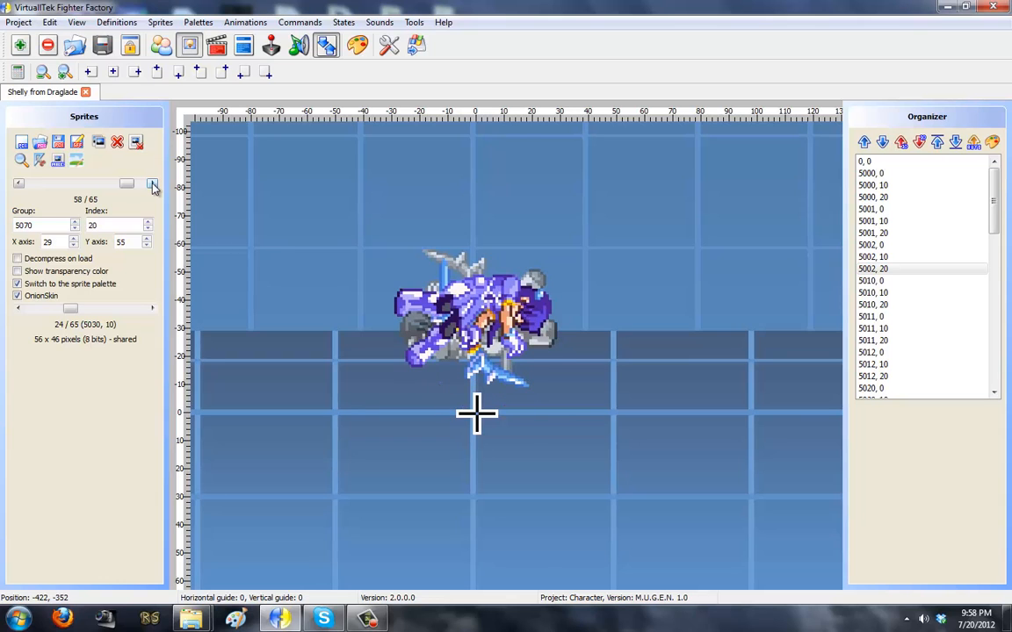
left_click(151, 185)
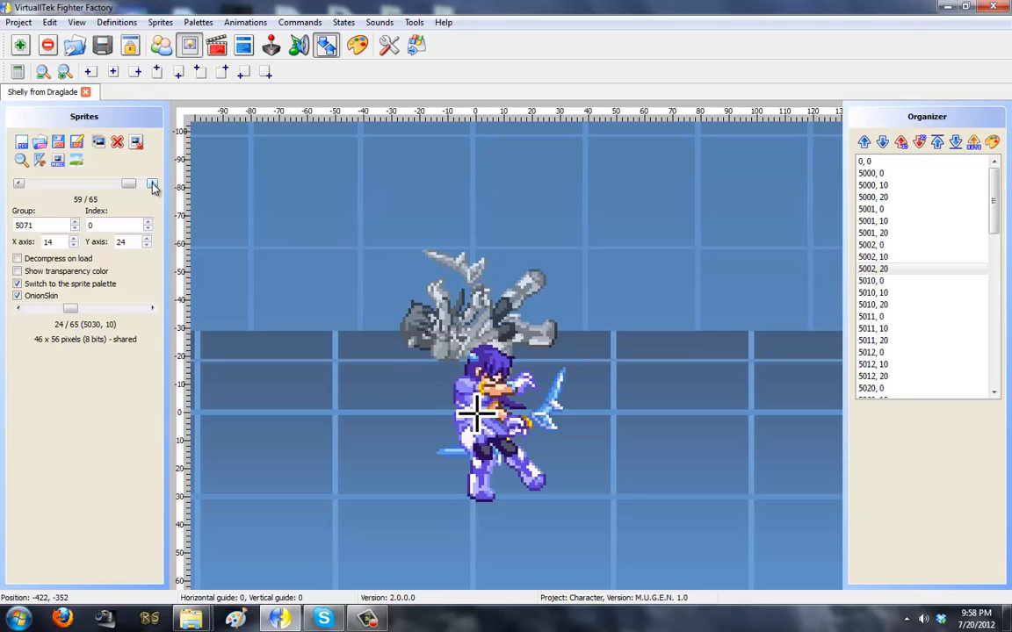
left_click(152, 185)
left_click(152, 185)
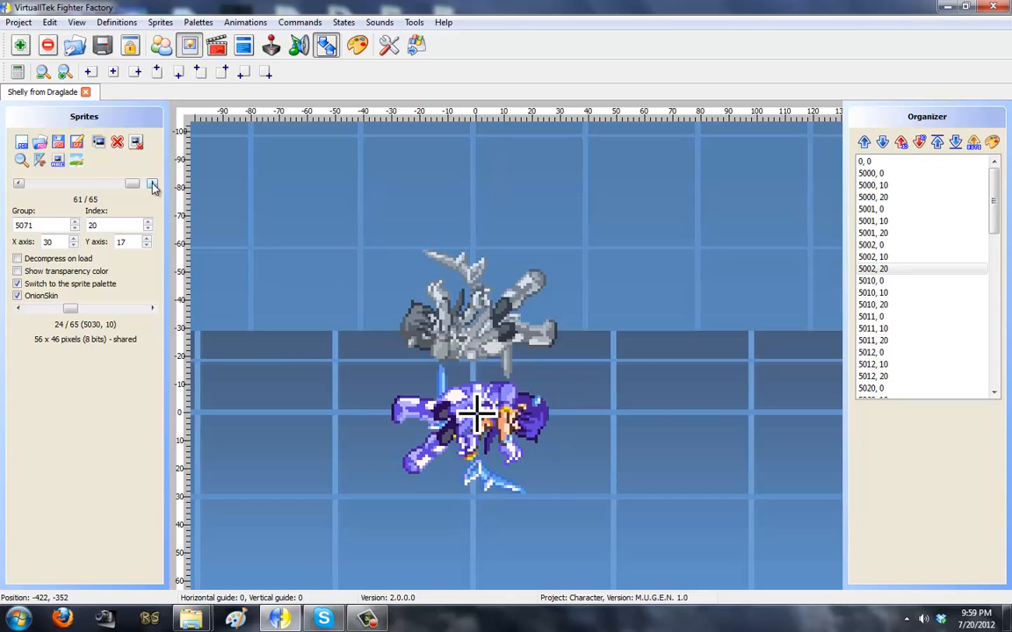
left_click(152, 184)
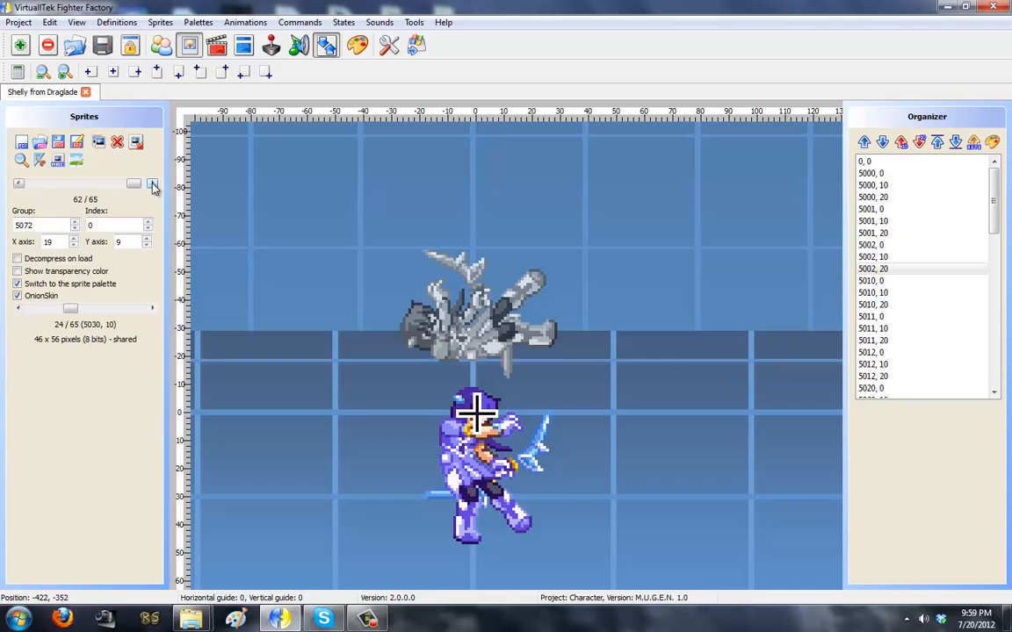
left_click(152, 184)
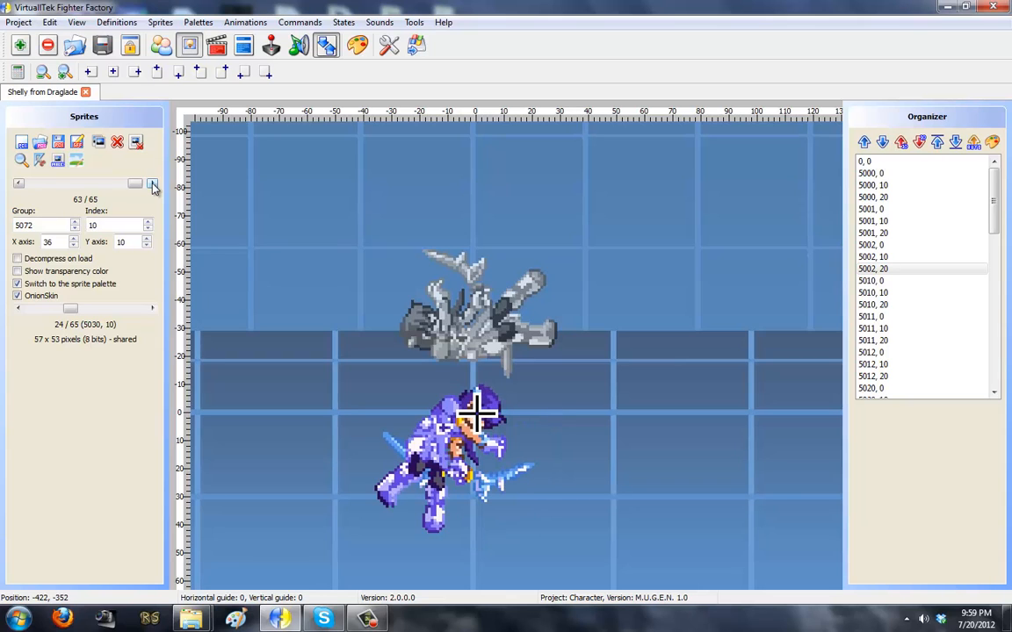
scroll(152, 187, "up", 1)
left_click(152, 184)
left_click(152, 185)
left_click(152, 184)
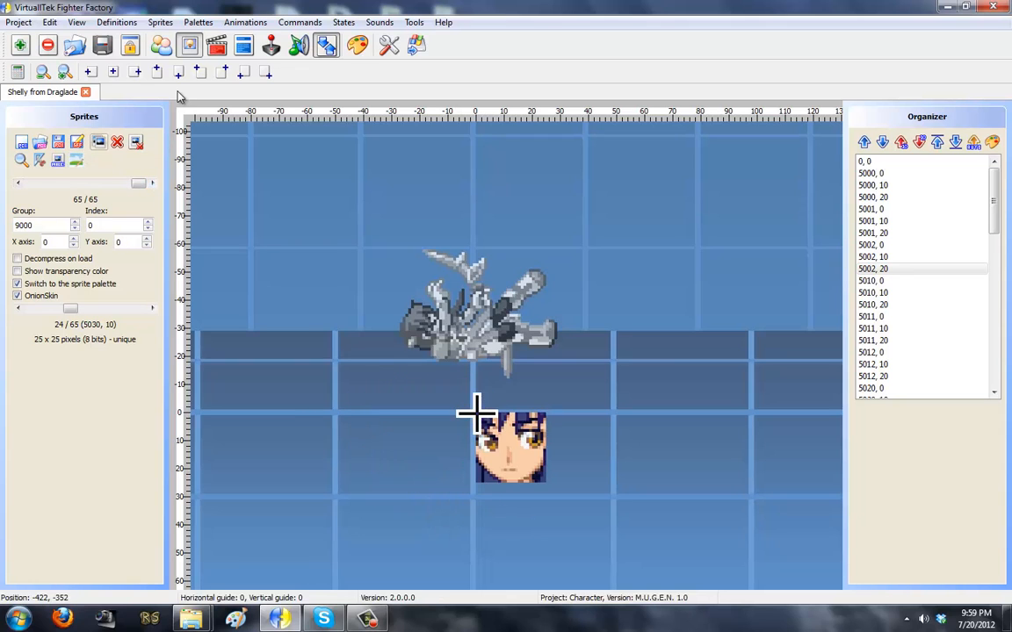
- Test the character in a M.U.G.E.N fight, repeatedly pausing and resuming to inspect the get-hit sprites, then leave the match running
left_click(417, 45)
left_click(520, 334)
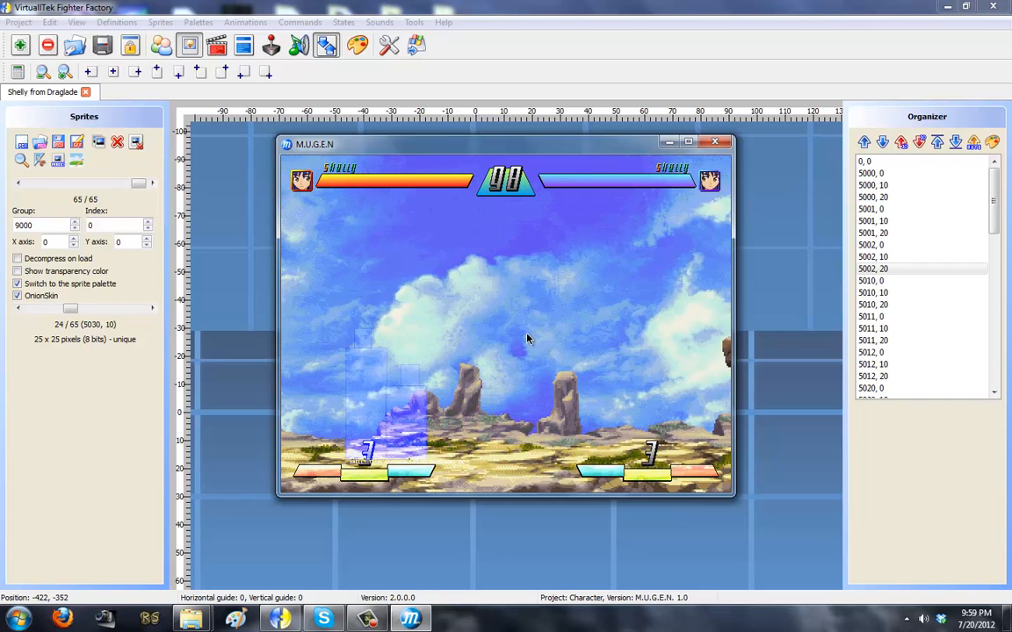
key("Pause")
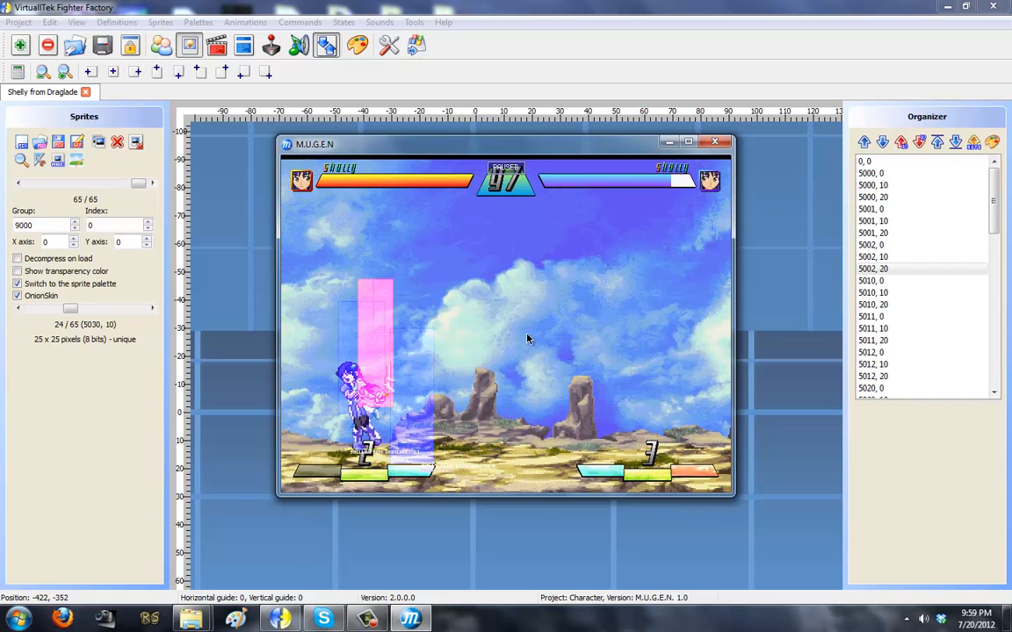
key("Pause")
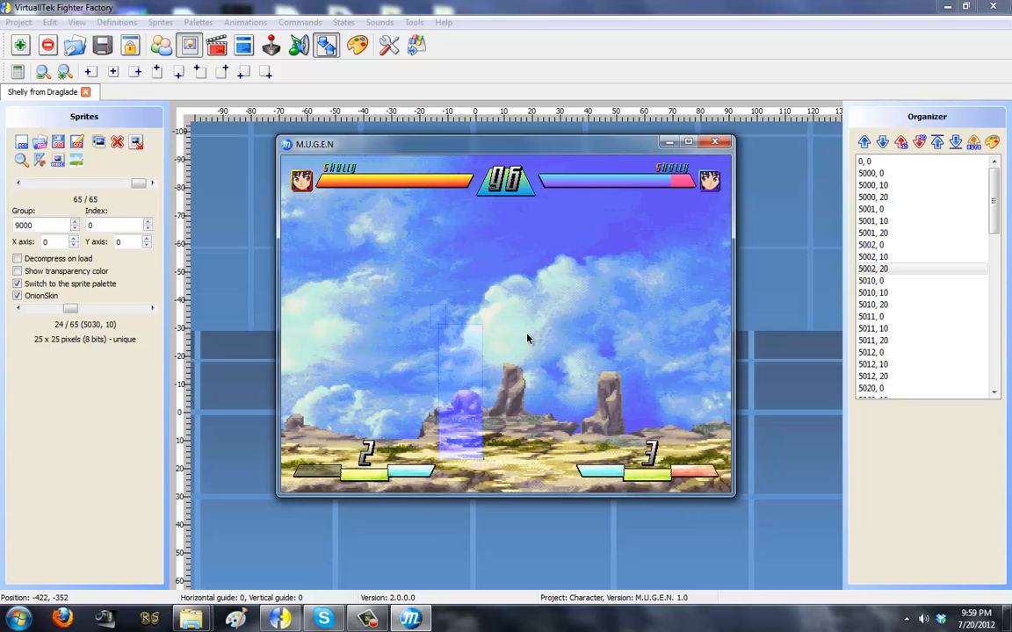
key("Pause")
key("Pause")
key("Pause")
key("Pause")
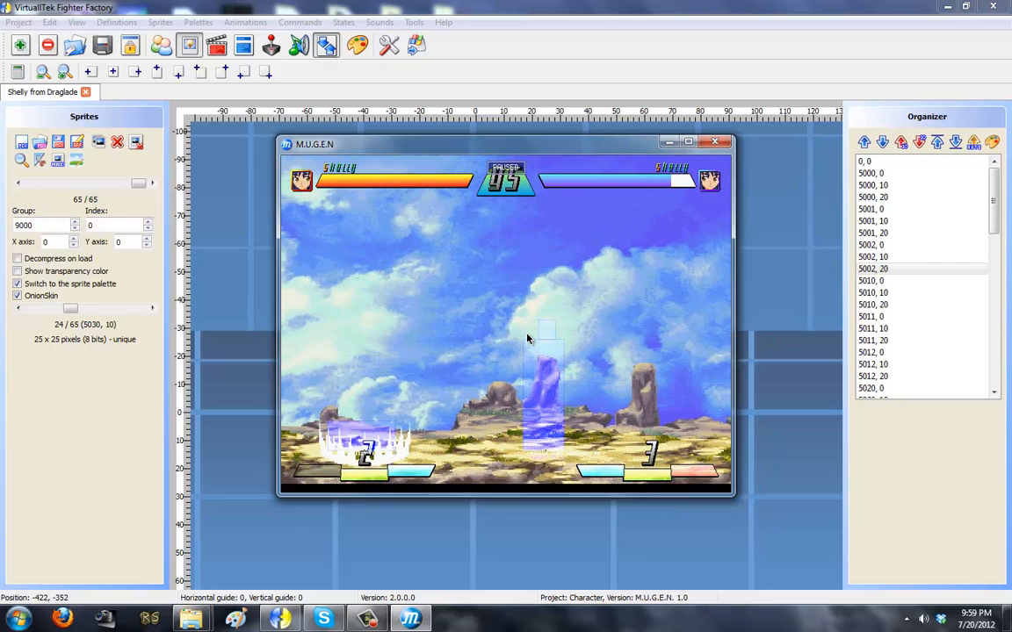
key("Pause")
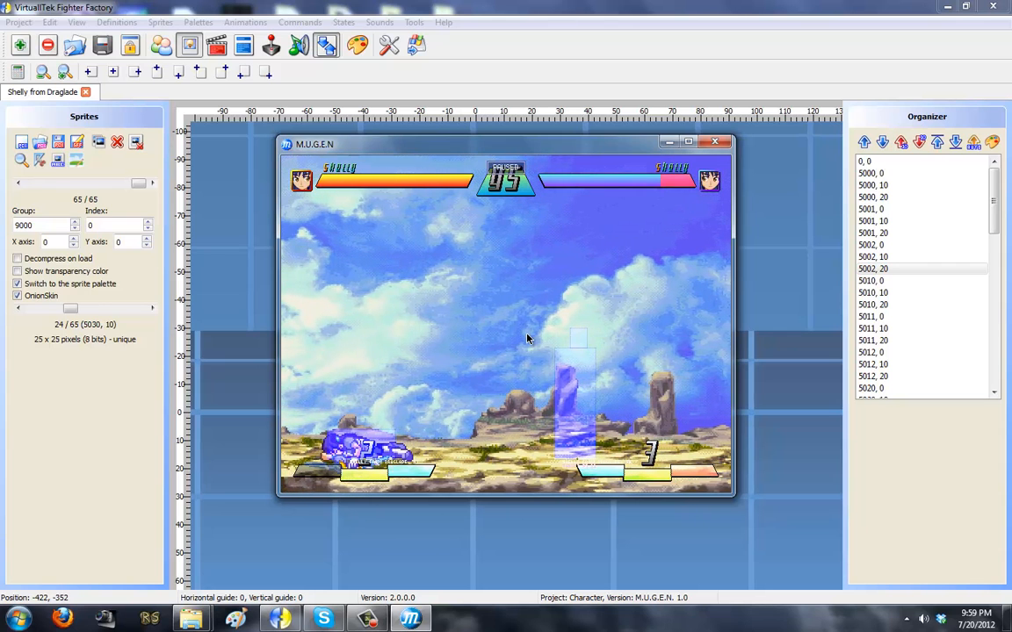
key("Pause")
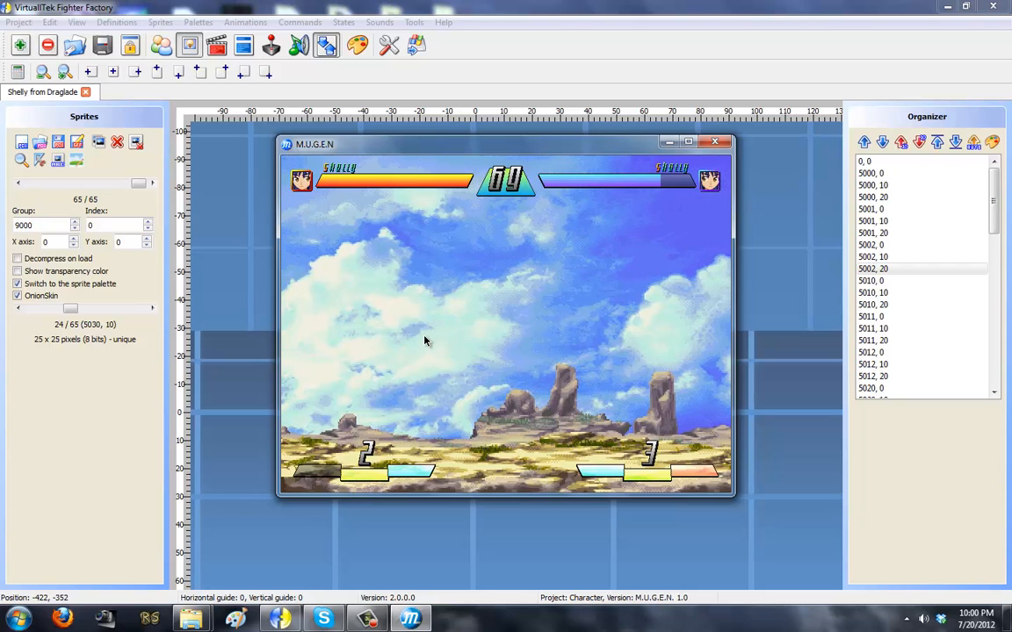
left_click(368, 618)
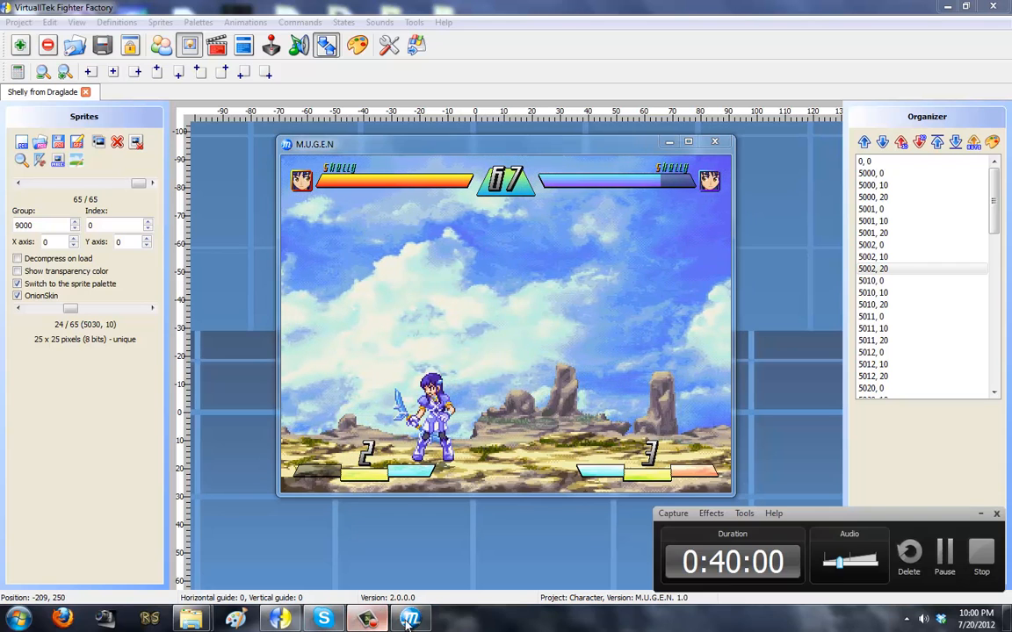